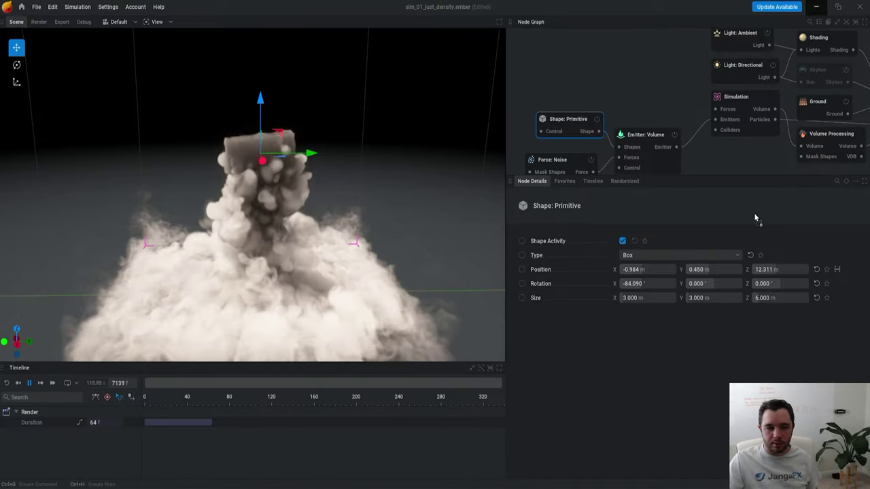
Step: Open the sim_buoyancy.ember project without saving the current one and show the Emitter: Volume node's Emission settings
left_click_drag(754, 213, 395, 189)
left_click(370, 275)
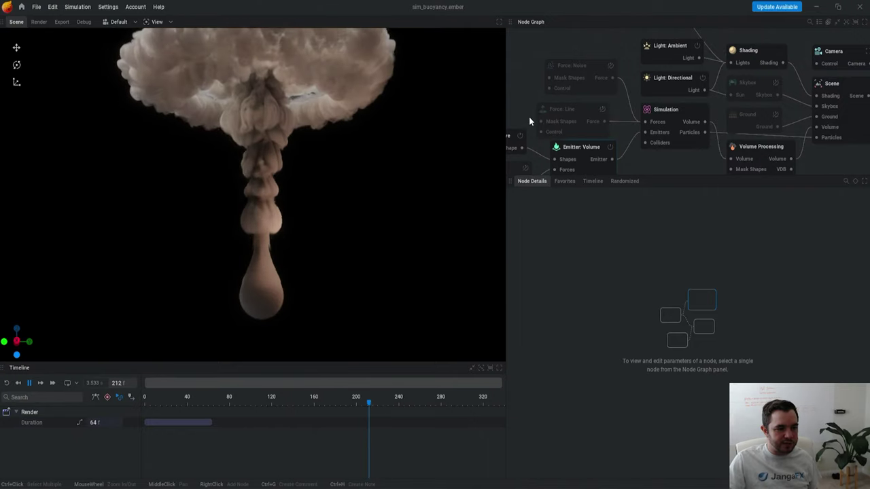
middle_click_drag(558, 148, 611, 102)
left_click(632, 115)
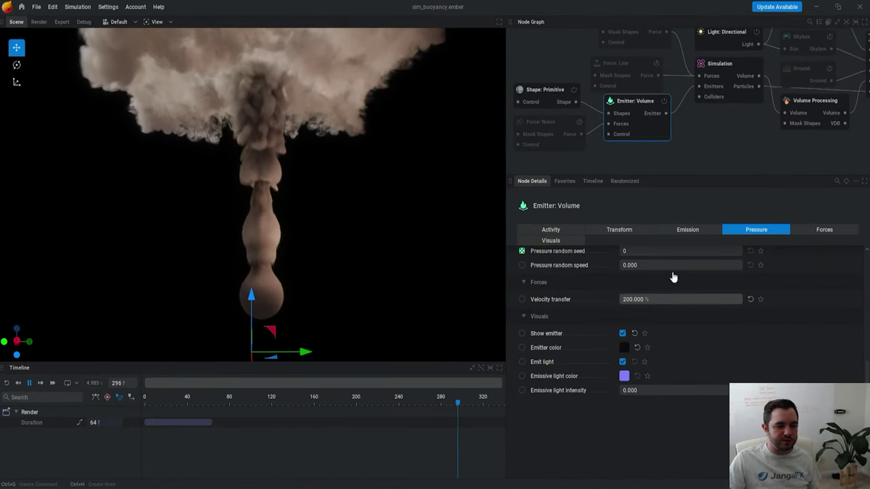
left_click(672, 229)
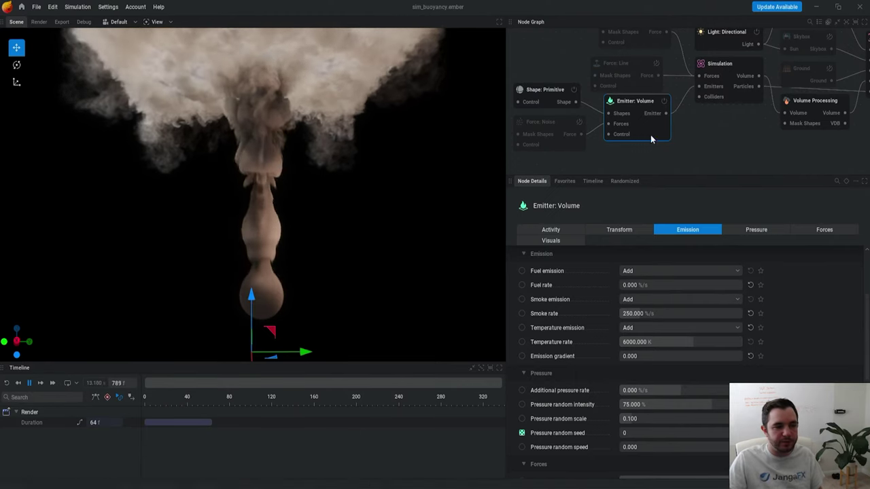
Step: Examine the Simulation node's visual settings and its 2D grid velocity display, then clear the node selection
left_click(728, 64)
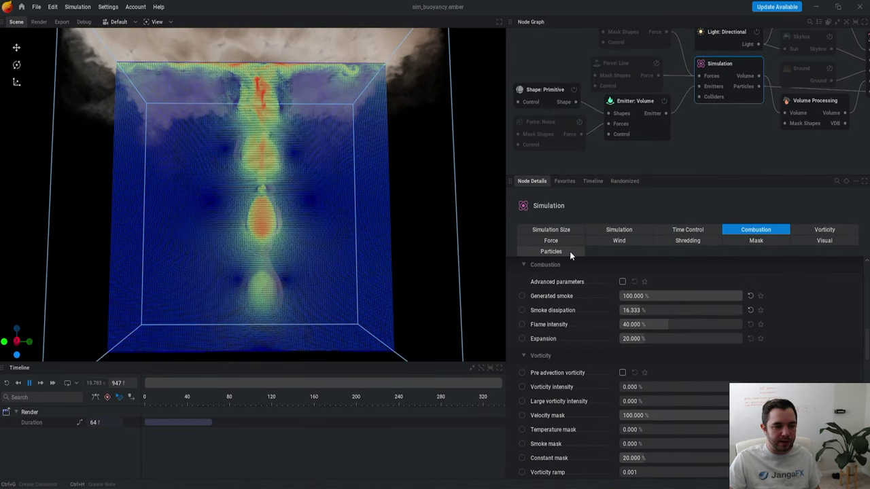
left_click(824, 242)
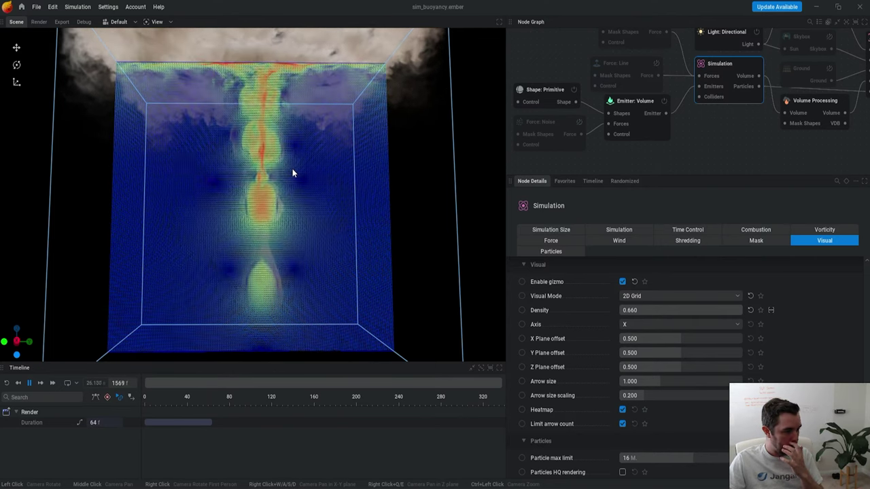
left_click(631, 159)
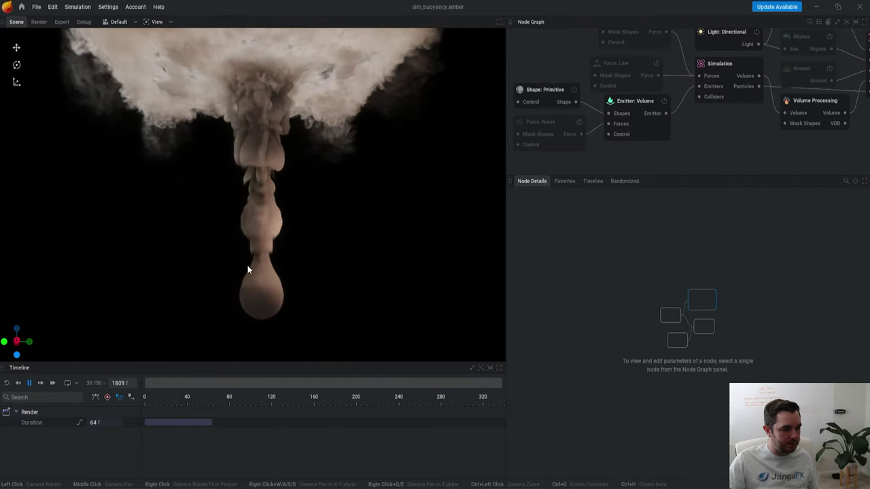
middle_click_drag(678, 121, 686, 111)
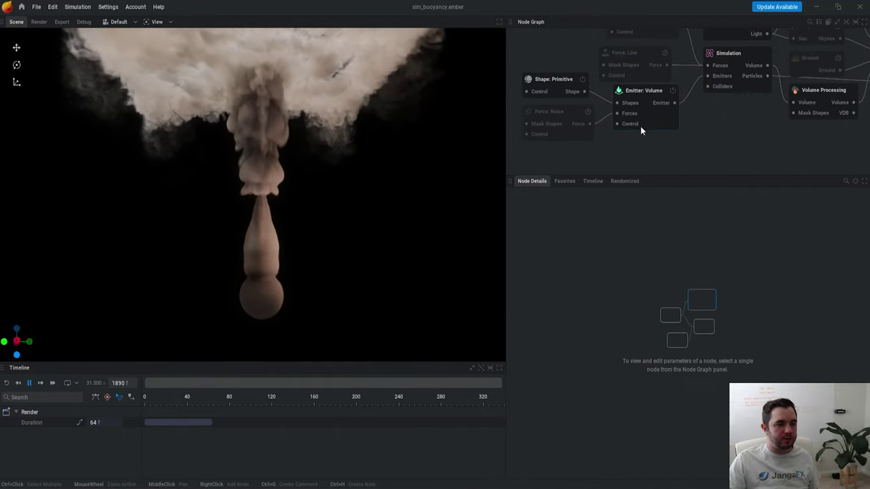
Step: Enable the Force: Noise node feeding the emitter, restart the simulation and disable the noise again
left_click(588, 112)
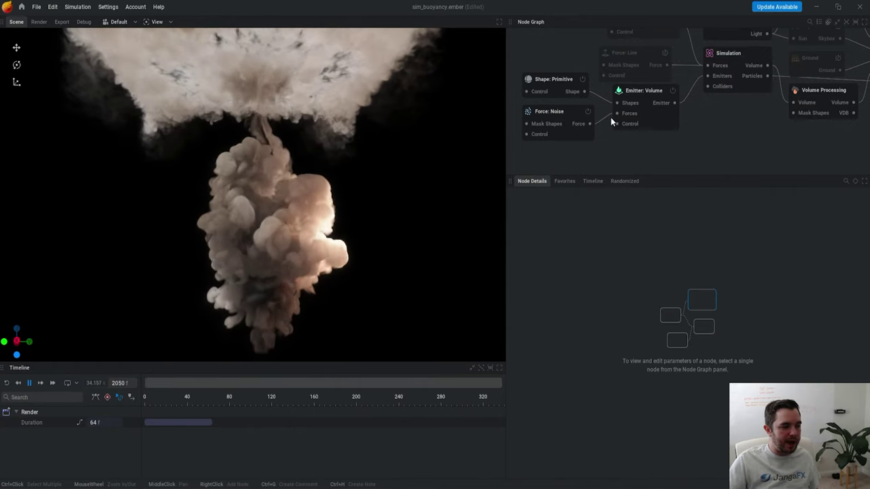
key("r")
left_click(588, 112)
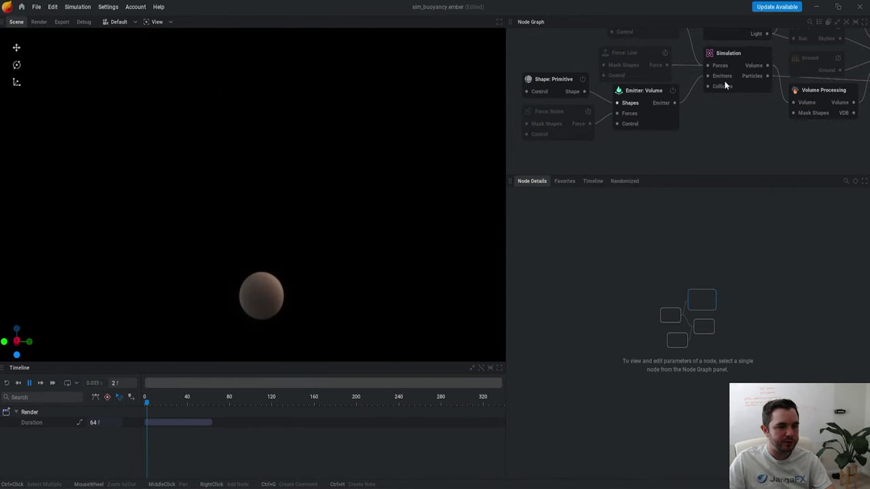
Step: Set the Simulation node's Buoyancy force to 0% of gravity per 1000K
left_click(742, 59)
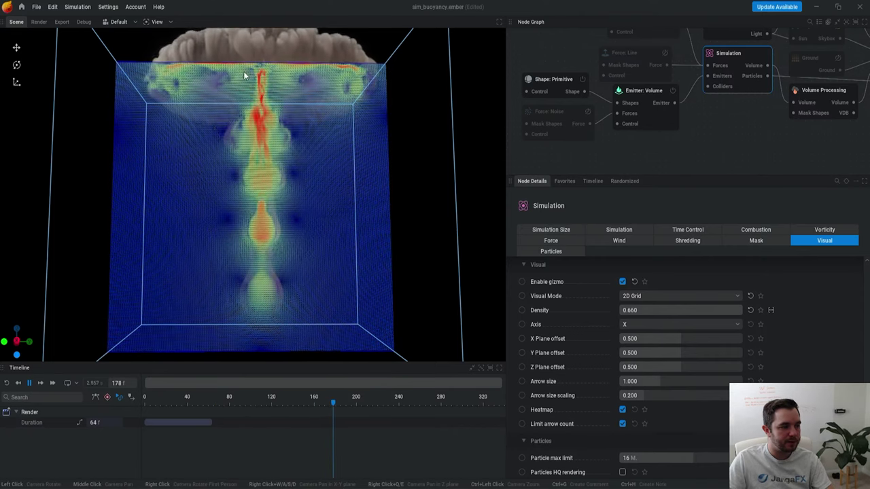
left_click(643, 92)
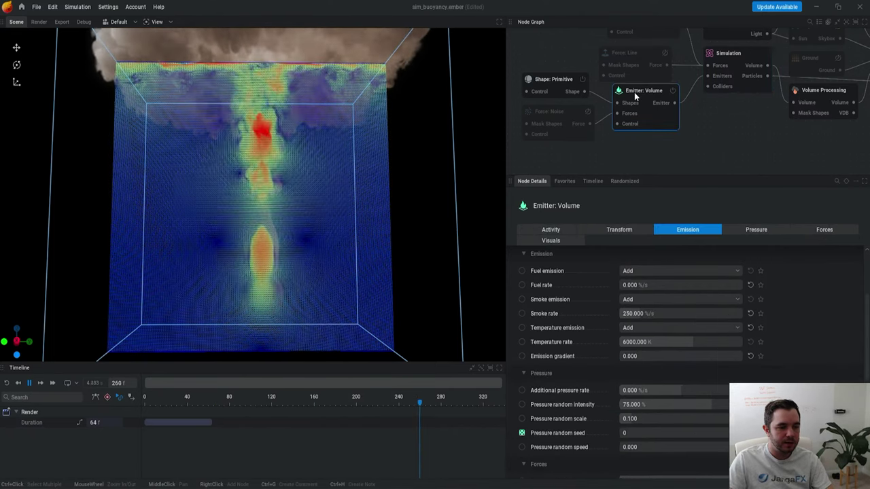
left_click(741, 54)
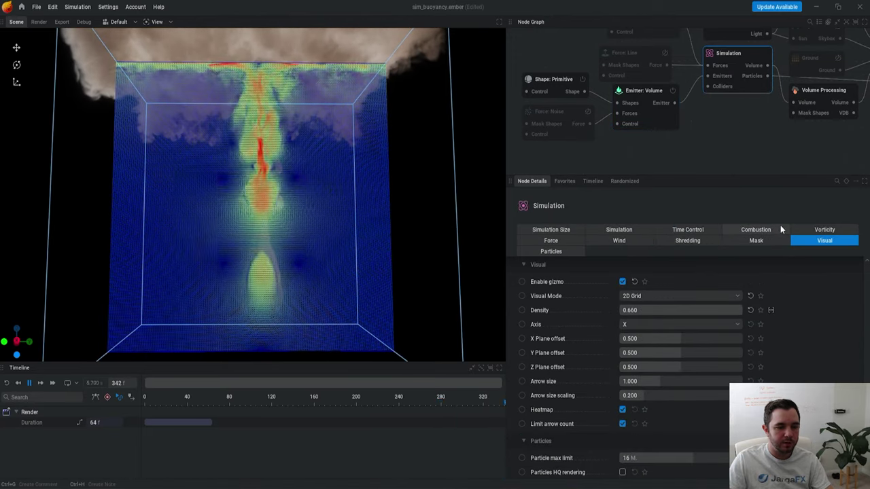
left_click(551, 241)
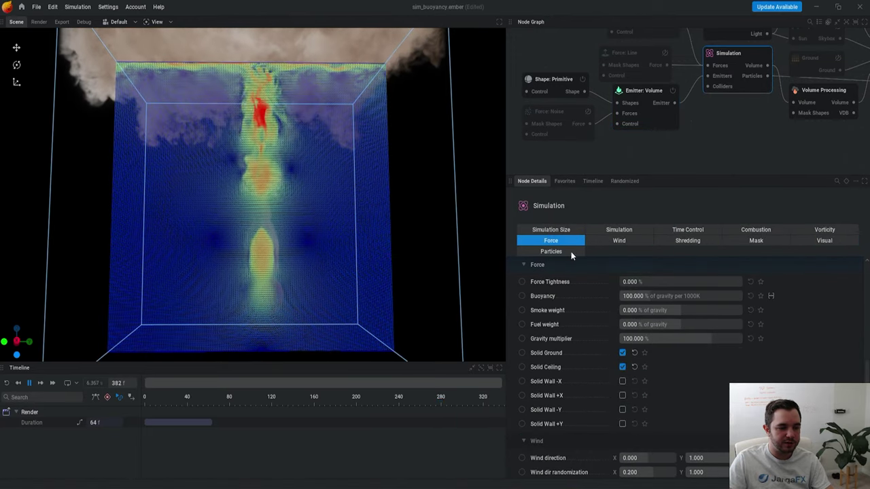
double_click(654, 292)
type("0")
key("Return")
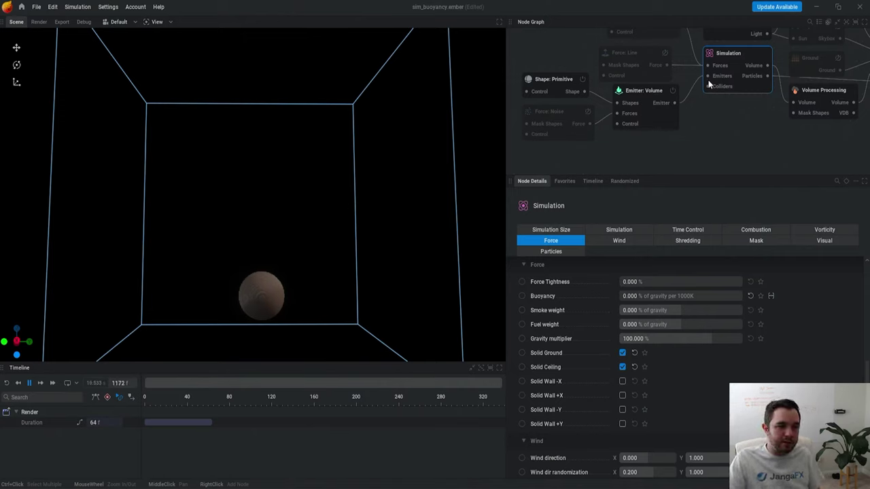
Step: Check the Buoyancy parameter's description and set Buoyancy to 1000% of gravity per 1000K
left_click(655, 299)
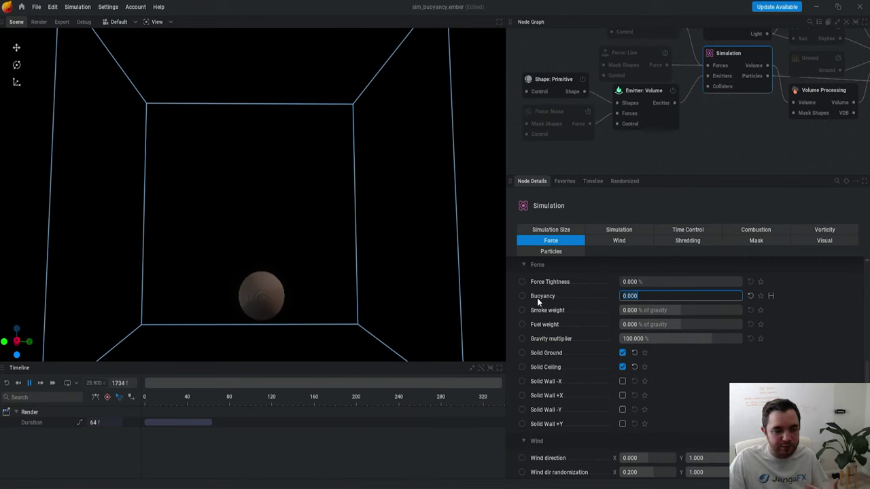
mouse_move(538, 294)
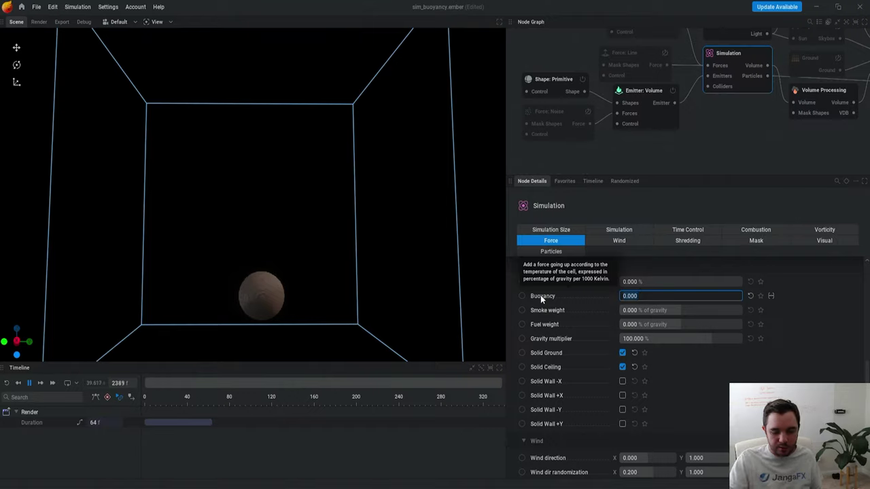
type("1000")
key("Return")
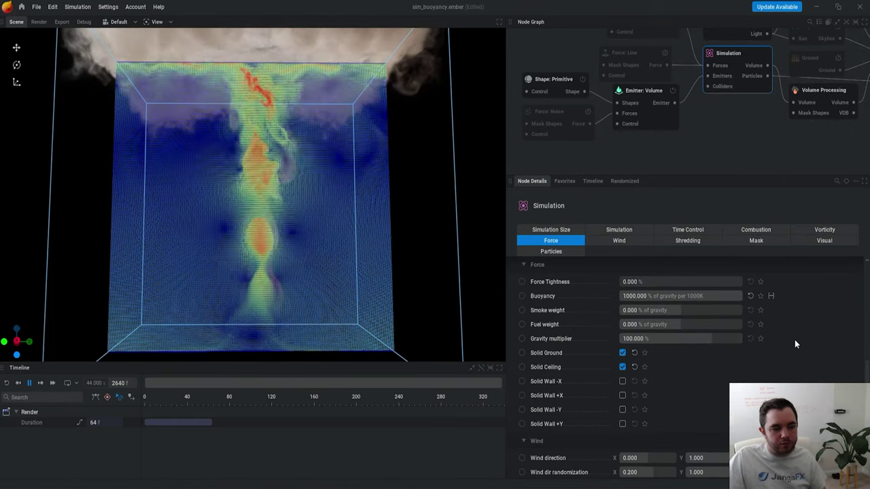
Step: Set Buoyancy to 100% of gravity per 1000K, deselect the Simulation node and restart the simulation
left_click(680, 295)
type("100")
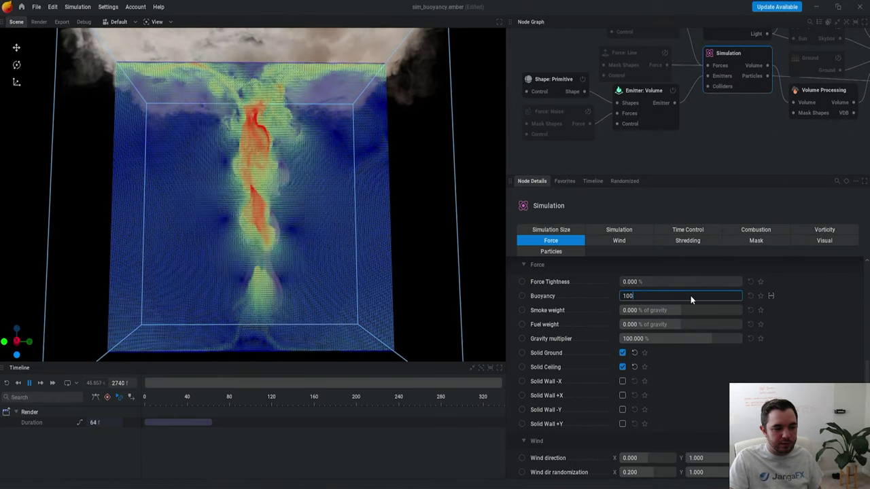
key("Return")
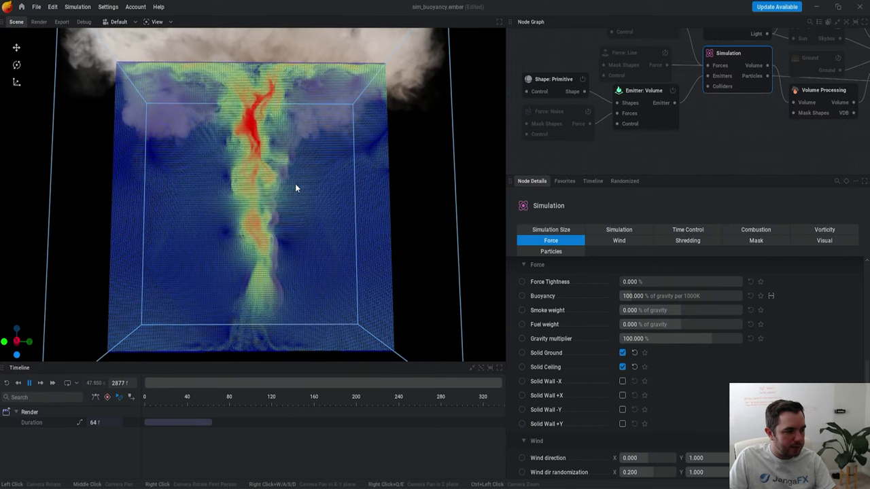
left_click_drag(295, 186, 301, 183)
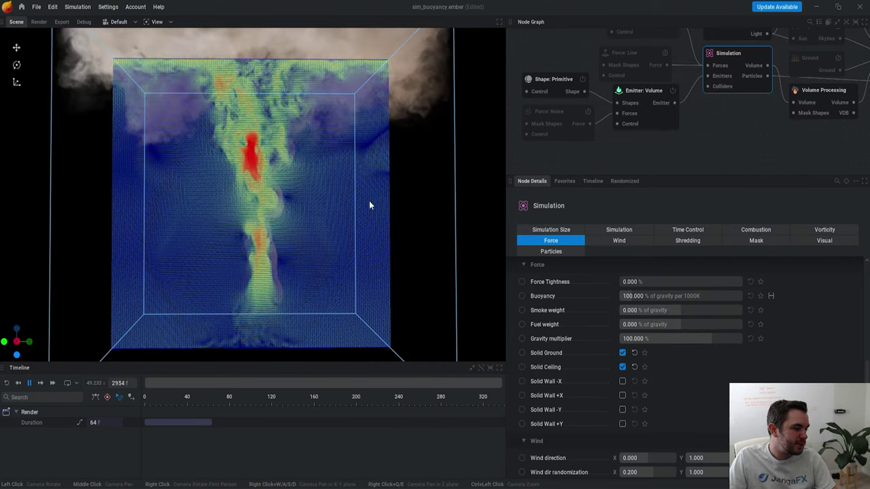
left_click(600, 161)
key("r")
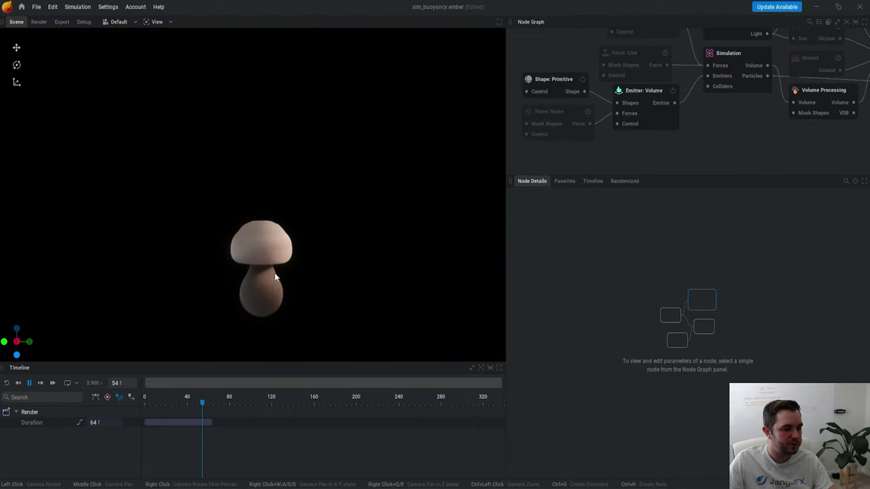
Step: Raise the Simulation node's Buoyancy to 420% of gravity per 1000K and turn off its visual gizmo
left_click(632, 91)
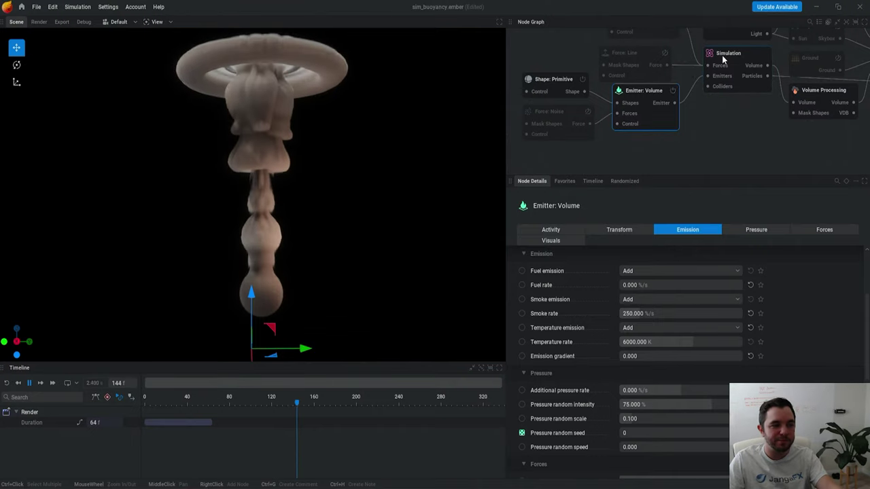
left_click(722, 55)
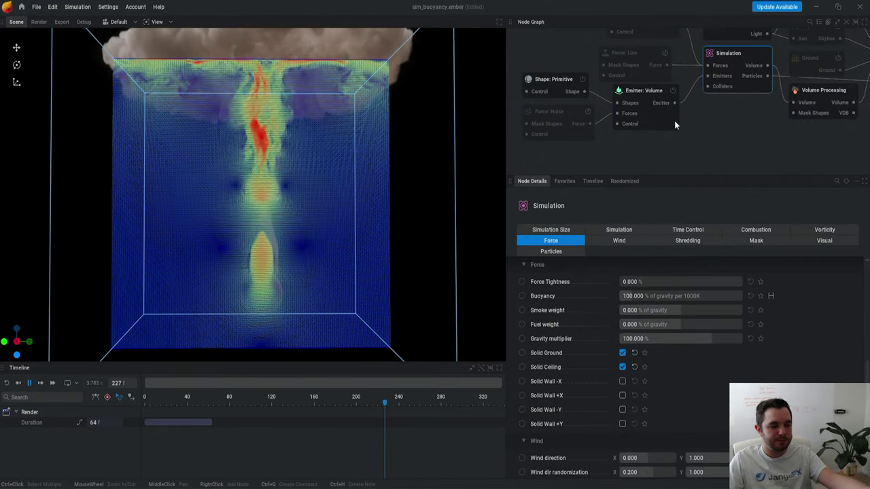
left_click_drag(657, 298, 686, 298)
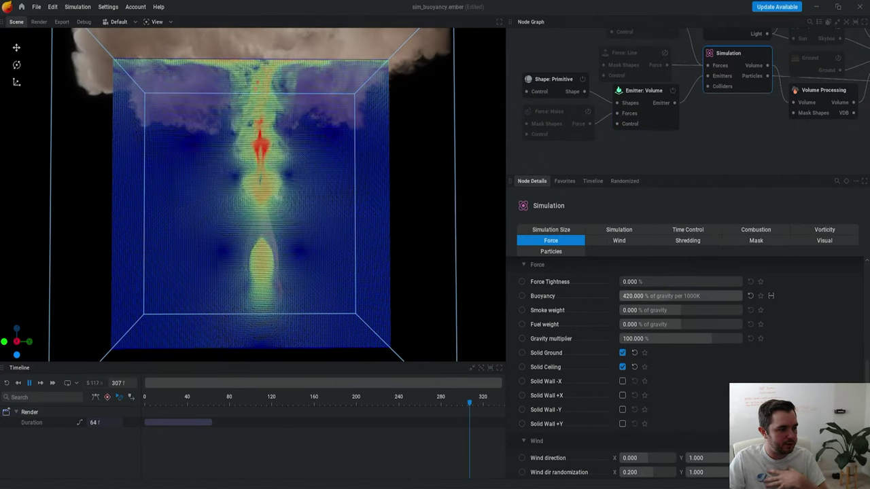
left_click(823, 241)
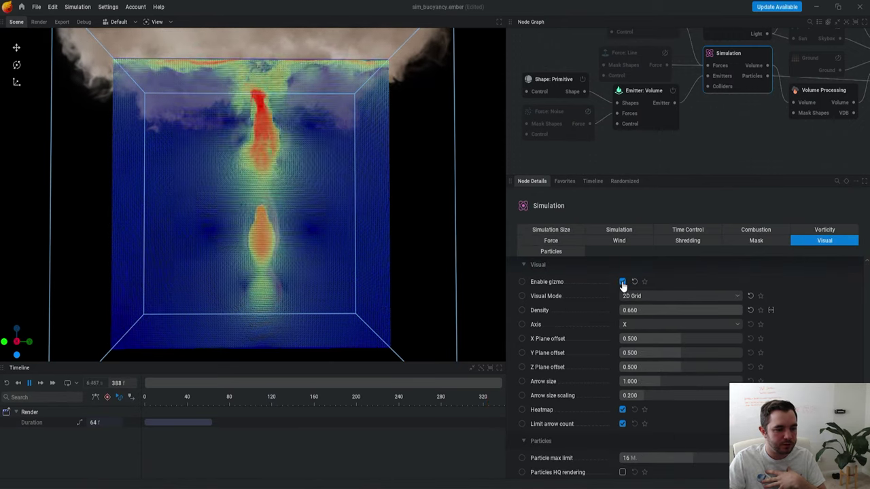
left_click(622, 282)
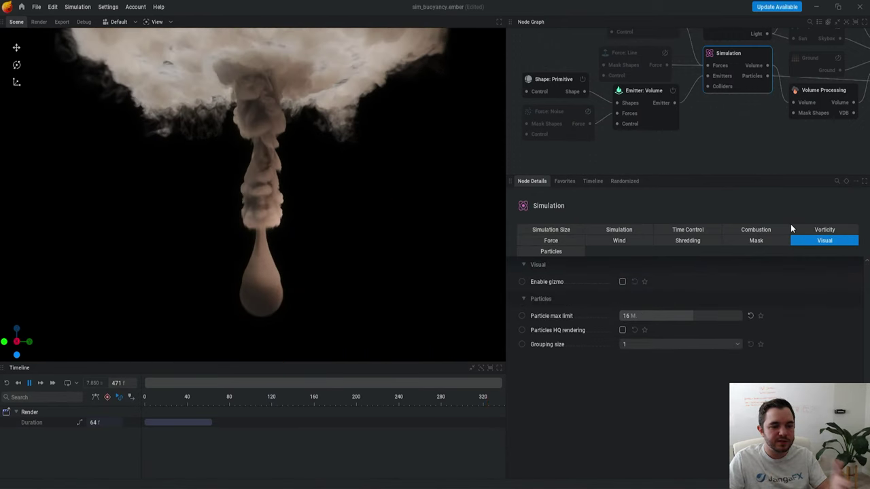
Step: Try Buoyancy values of 23.333% and 590% on the Simulation node, ending with Buoyancy set to 100%
left_click(551, 242)
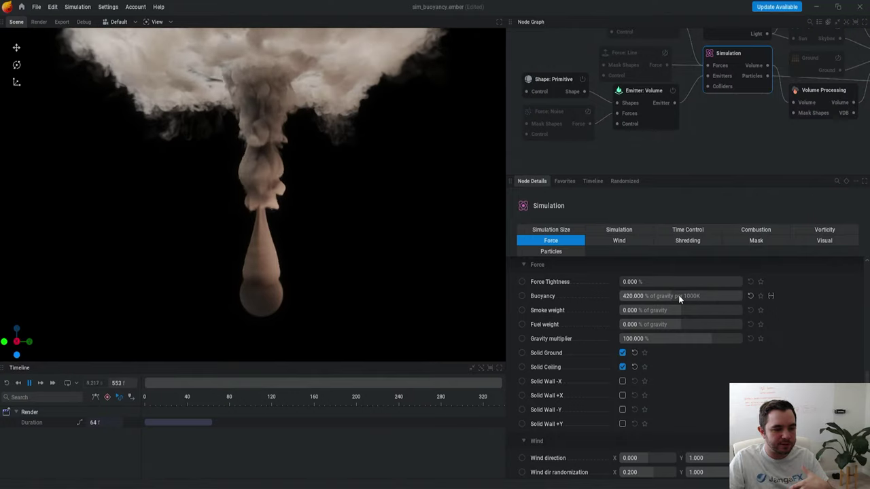
left_click_drag(664, 295, 741, 296)
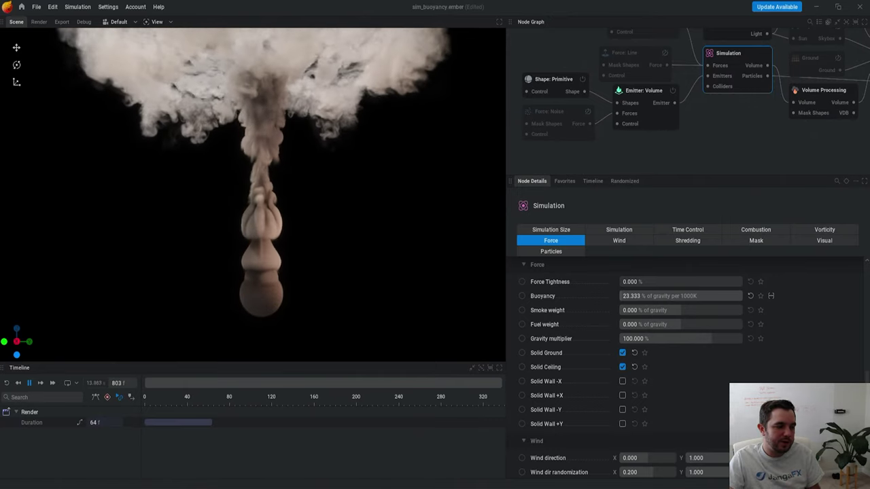
left_click_drag(625, 295, 692, 296)
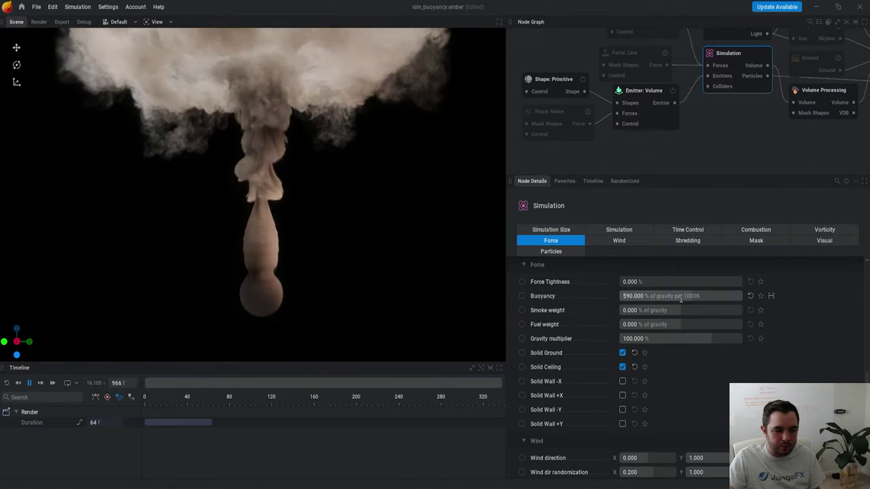
left_click(673, 296)
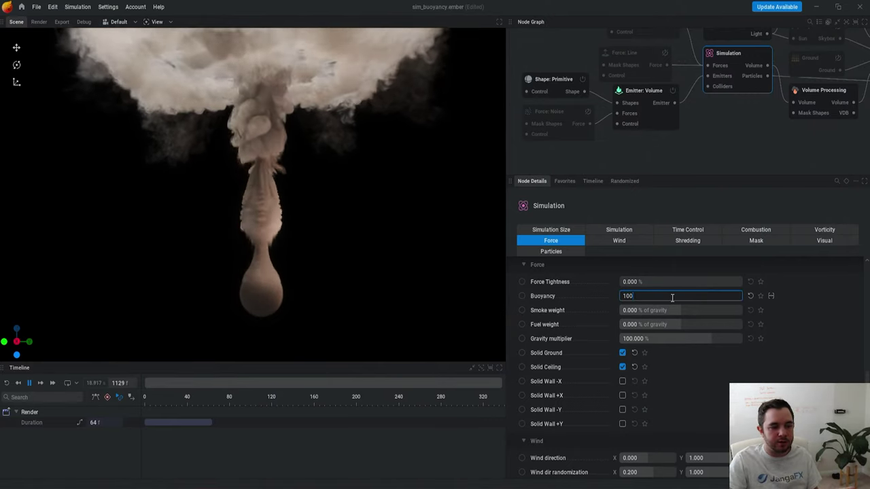
key("Return")
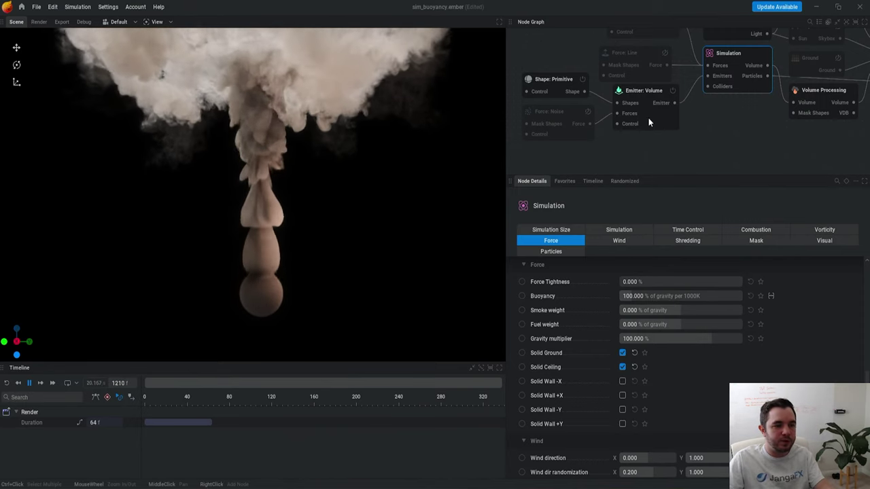
Step: Vary the volume emitter's emission rates, ending with a smoke rate of 415 %/s and a temperature rate of 9433.333 K
left_click(649, 119)
left_click_drag(700, 342, 663, 342)
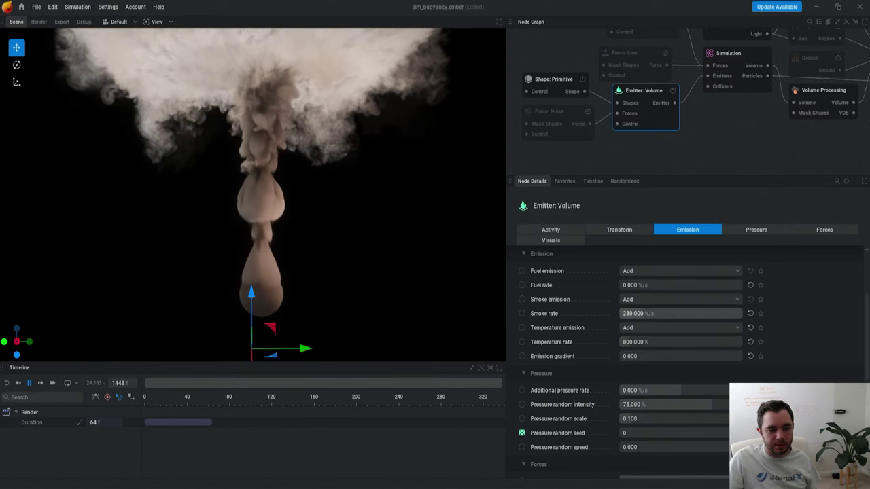
left_click_drag(655, 314, 714, 342)
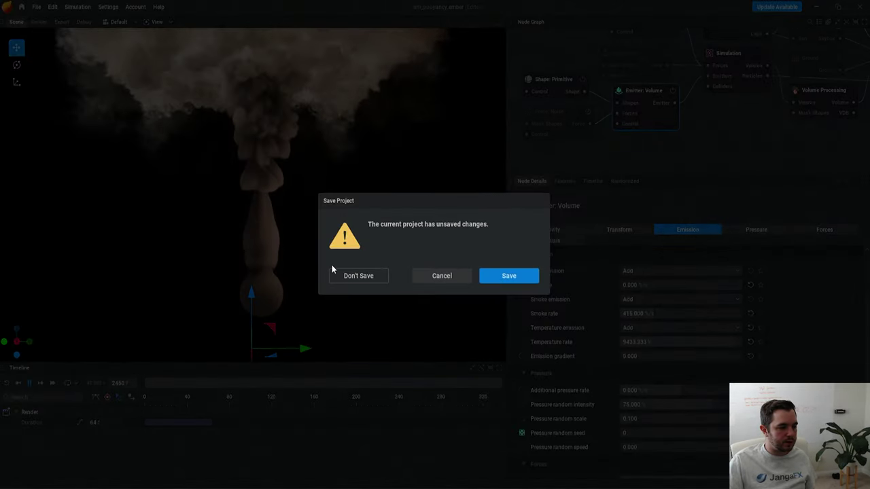
Step: Open the sim_colliders.ember project without saving the current changes and add another Collider node connected to the simulation
left_click(350, 274)
middle_click_drag(695, 125, 785, 75)
scroll(775, 54, "down", 1)
left_click_drag(775, 55, 743, 162)
left_click(722, 170)
Step: Connect a new sphere Shape: Primitive to the added Collider and move it to about Y -21.4 m, Z 44.7 m
middle_click_drag(786, 141, 829, 90)
left_click_drag(736, 108, 689, 136)
left_click(659, 141)
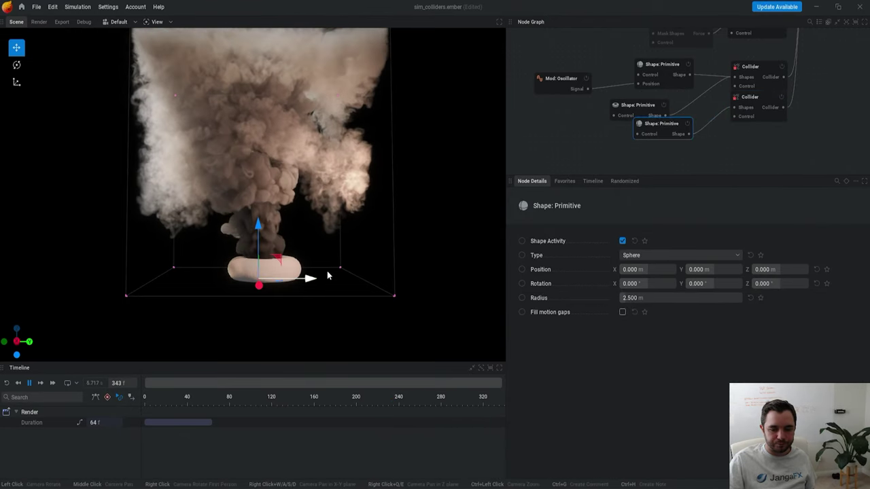
scroll(286, 261, "up", 3)
left_click_drag(280, 276, 254, 244)
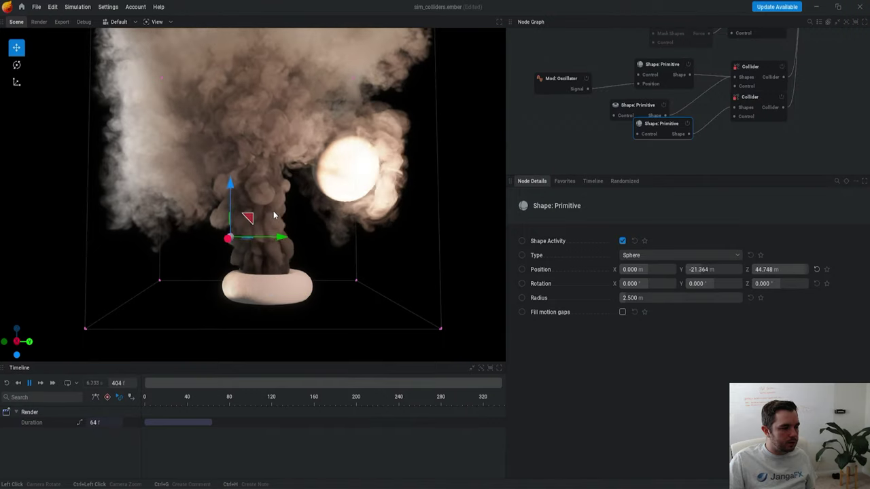
Step: Enlarge the added collider sphere and reposition it inside the smoke plume above the ring
left_click_drag(274, 216, 214, 233)
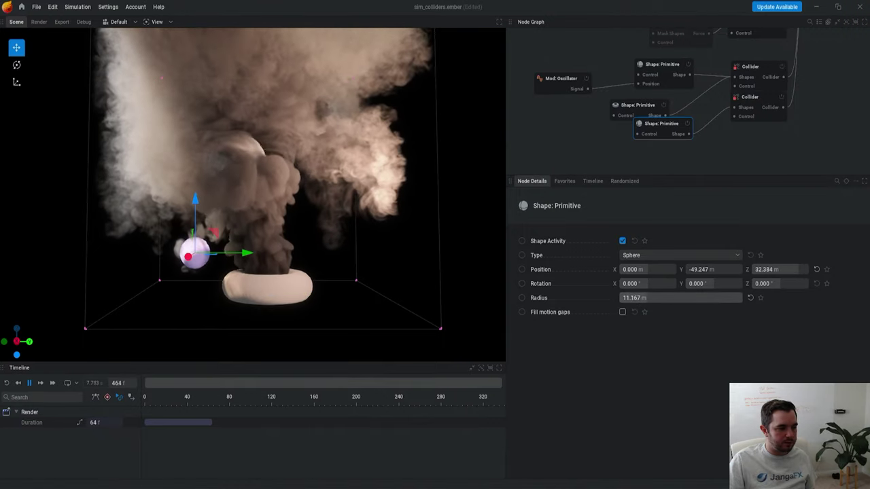
left_click_drag(646, 298, 674, 297)
left_click_drag(216, 232, 301, 201)
Step: Select the Mod: Oscillator node and examine from several angles how the smoke flows around the moving and added colliders
left_click_drag(560, 76, 568, 66)
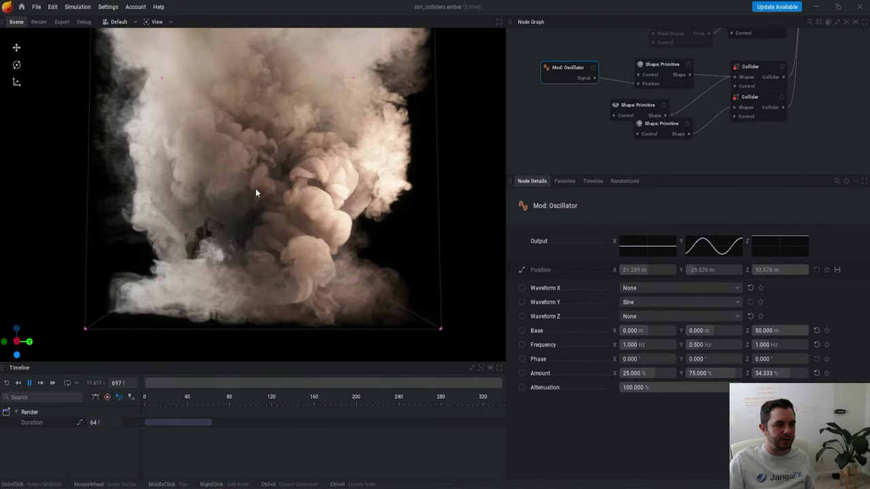
scroll(381, 184, "down", 2)
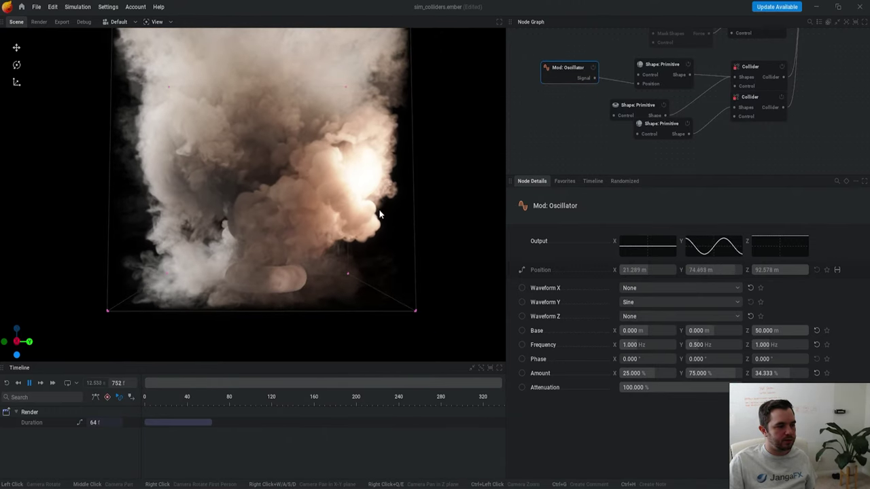
left_click_drag(380, 185, 324, 189)
left_click_drag(333, 243, 348, 199)
scroll(373, 151, "up", 2)
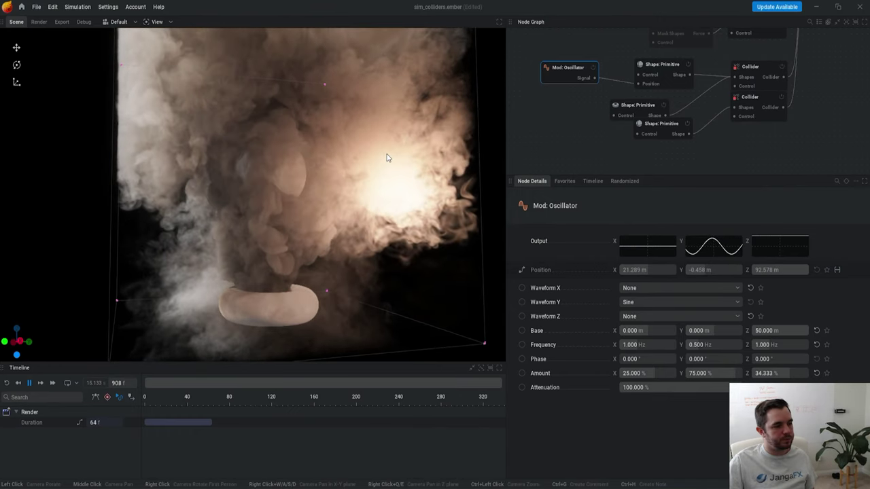
left_click_drag(399, 269, 365, 310)
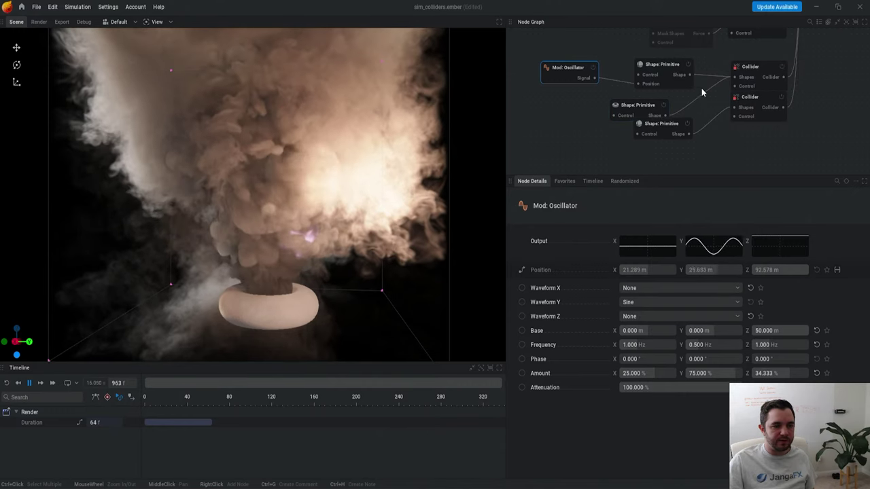
middle_click_drag(713, 100, 702, 148)
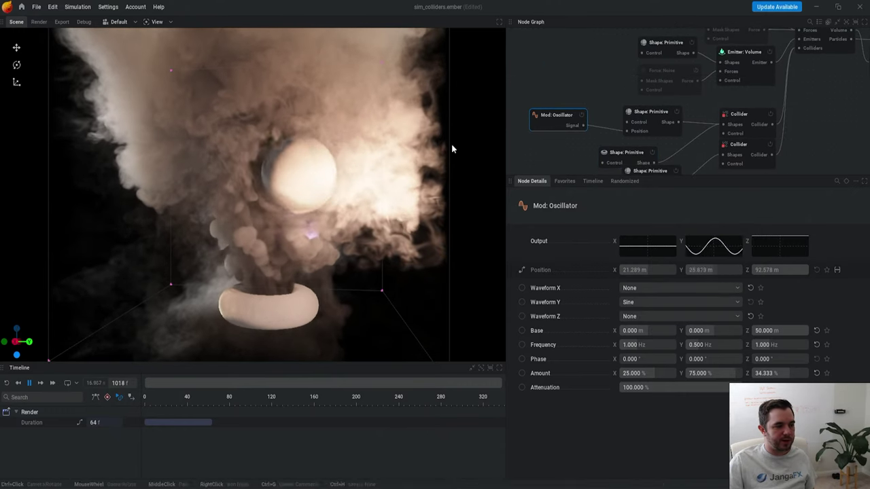
left_click_drag(139, 174, 194, 184)
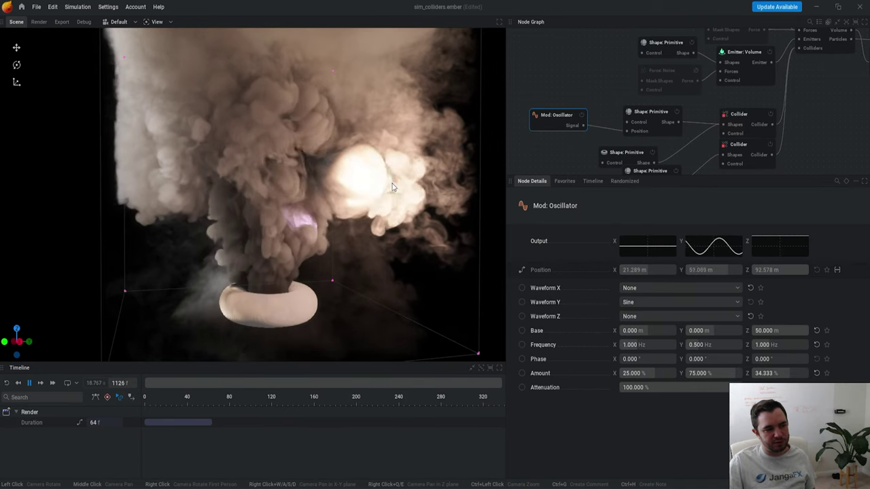
left_click_drag(368, 233, 327, 257)
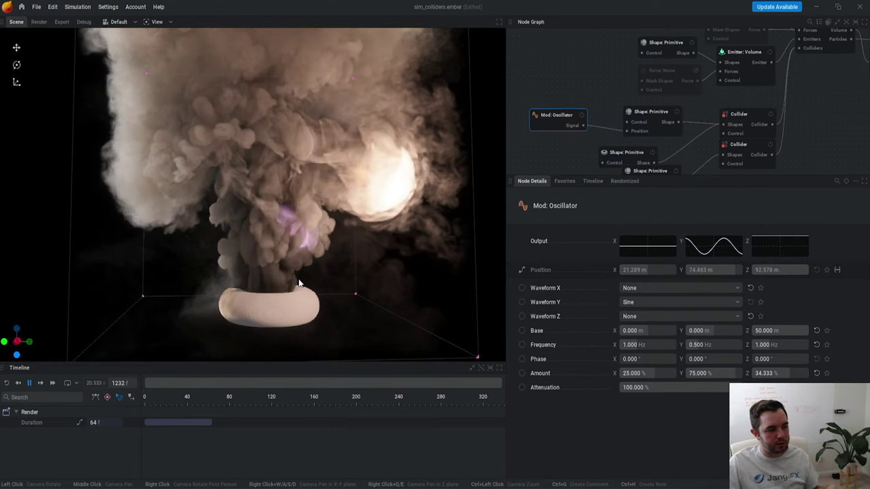
left_click_drag(310, 257, 299, 282)
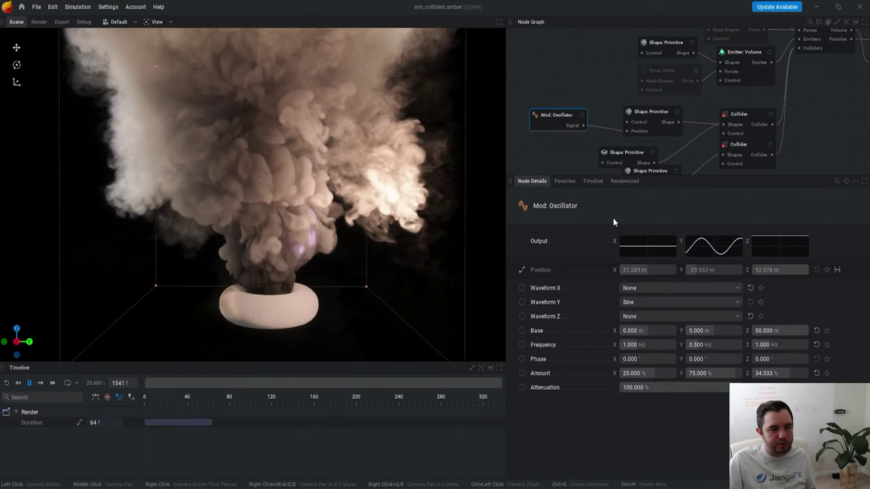
middle_click_drag(617, 101, 614, 76)
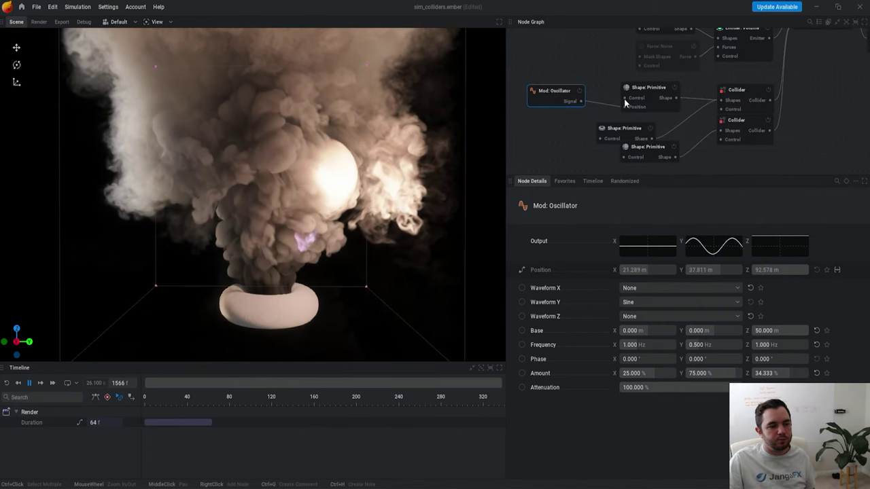
Step: Review the Emitter: Volume emission settings and the Simulation node's velocity field, force and vorticity settings
left_click(744, 29)
middle_click_drag(777, 146, 734, 208)
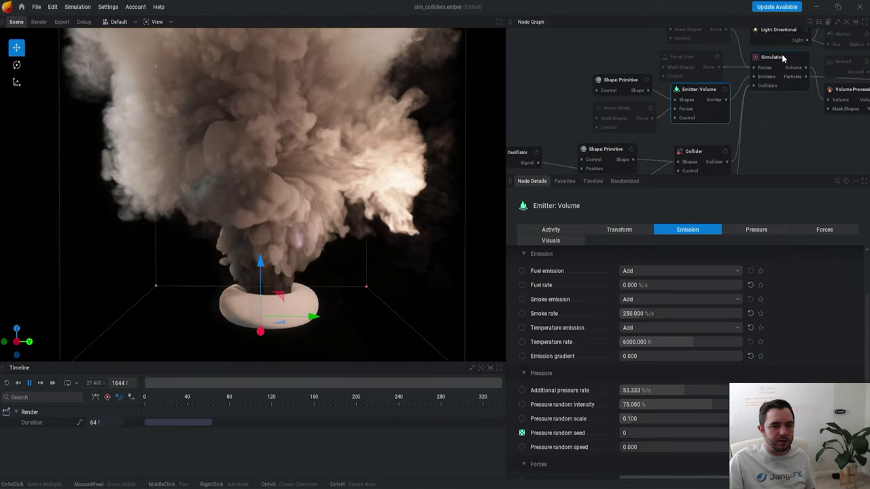
left_click(783, 57)
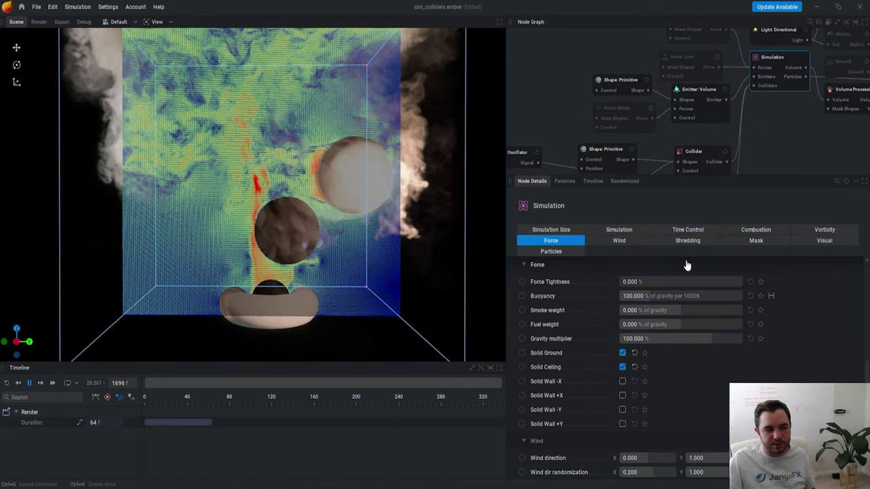
left_click(824, 231)
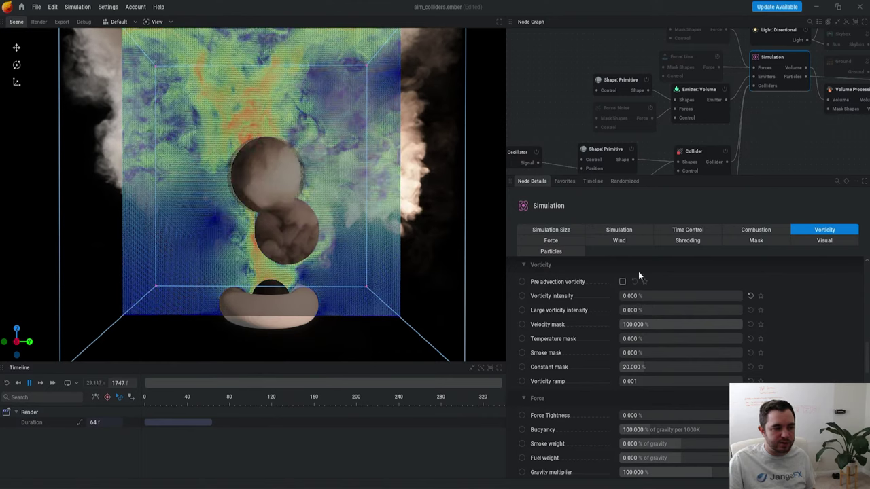
left_click(830, 165)
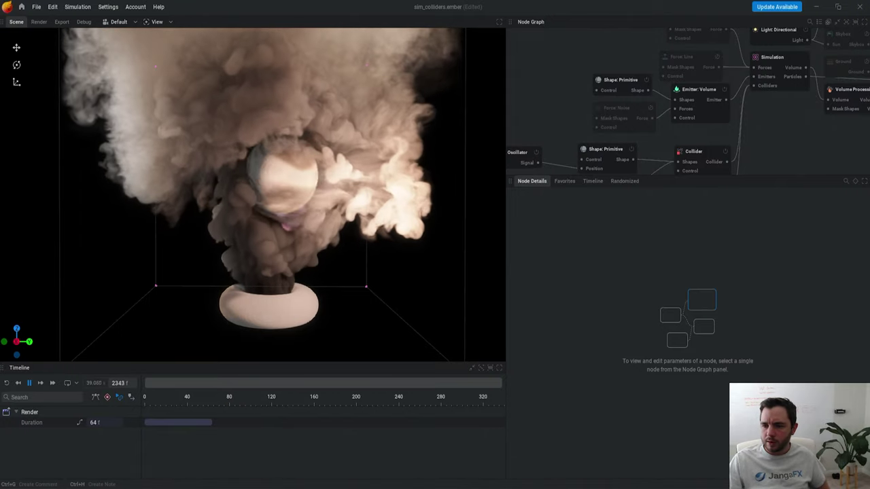
Step: Open the sim_forces.ember project and bring its force and emitter nodes into view
left_click_drag(496, 231, 418, 255)
left_click(361, 278)
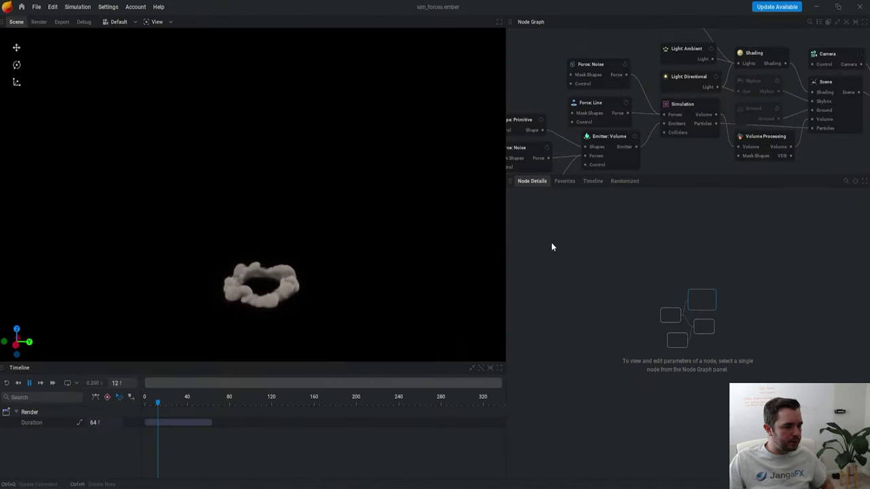
middle_click_drag(669, 129, 715, 117)
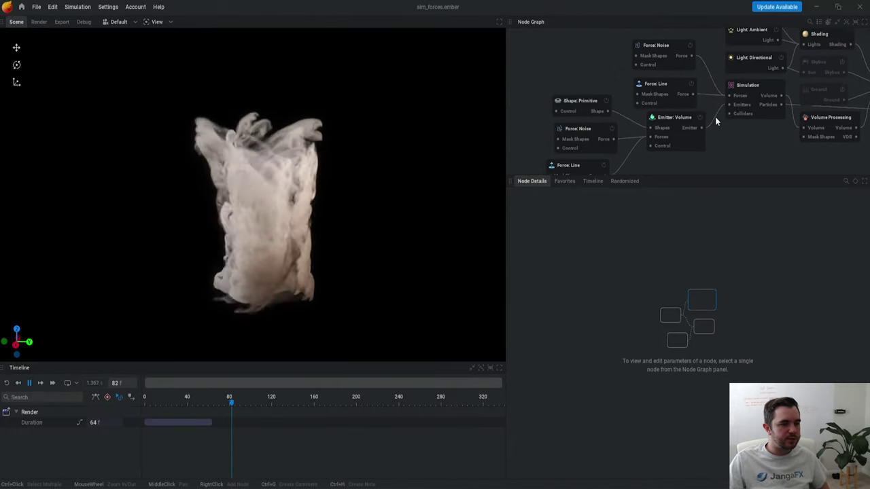
Step: Set the Twist strength to 0 on the Force: Line node connected to the simulation
left_click(673, 82)
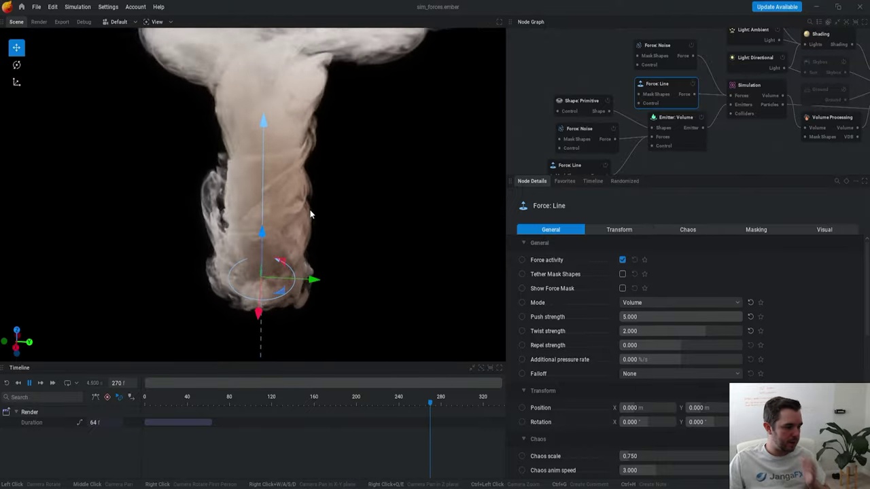
double_click(686, 331)
type("0")
key("Return")
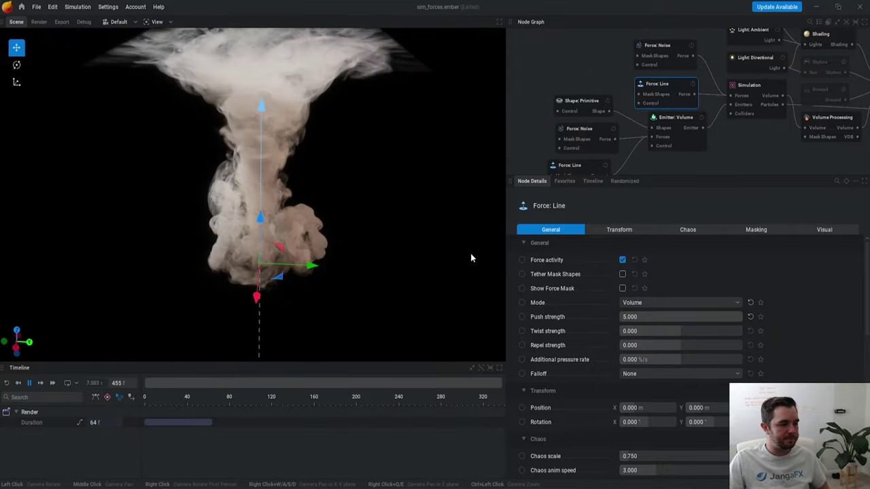
left_click_drag(274, 158, 274, 133, "alt")
Step: Review the Emitter: Volume emission settings and the Simulation node's vorticity and force settings in the forces project
left_click(671, 122)
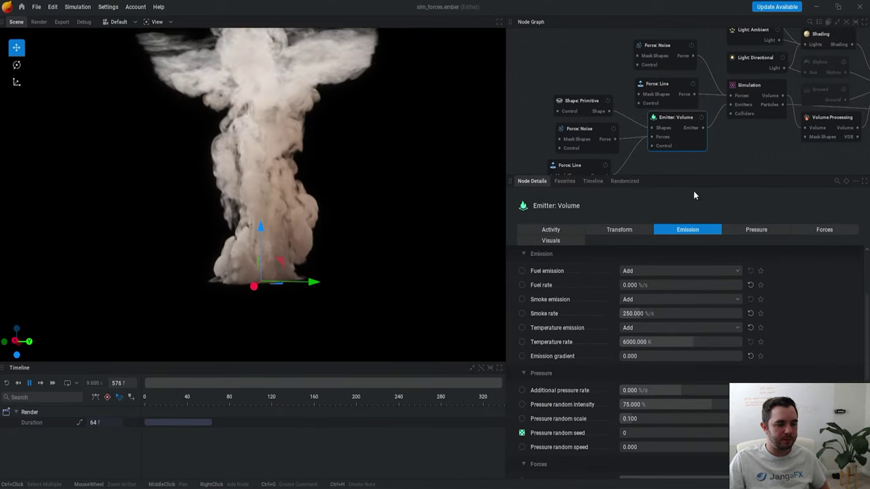
left_click(750, 91)
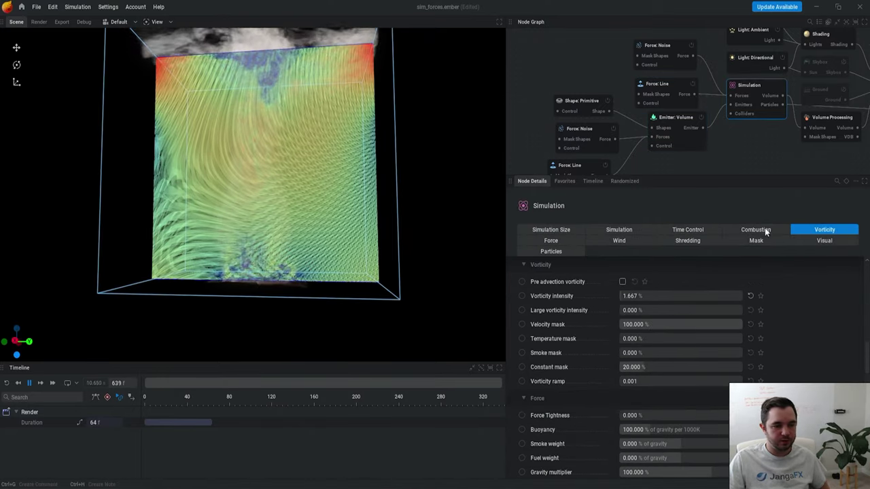
left_click(551, 241)
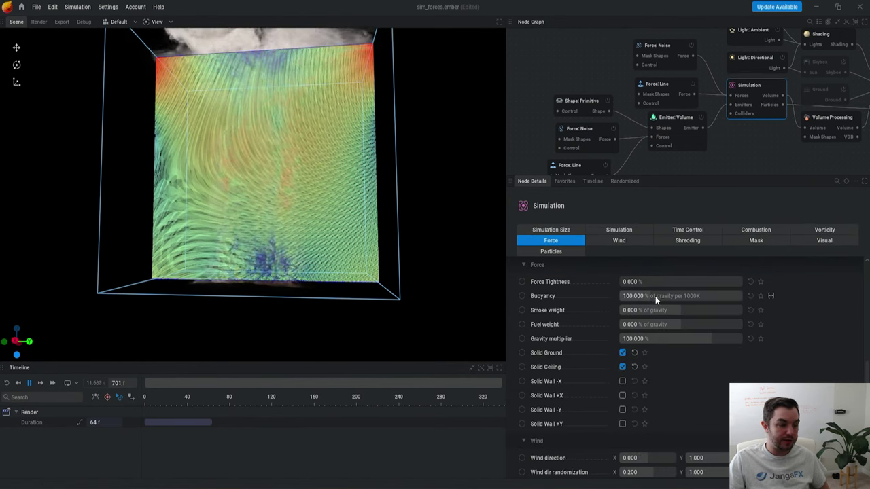
left_click(569, 61)
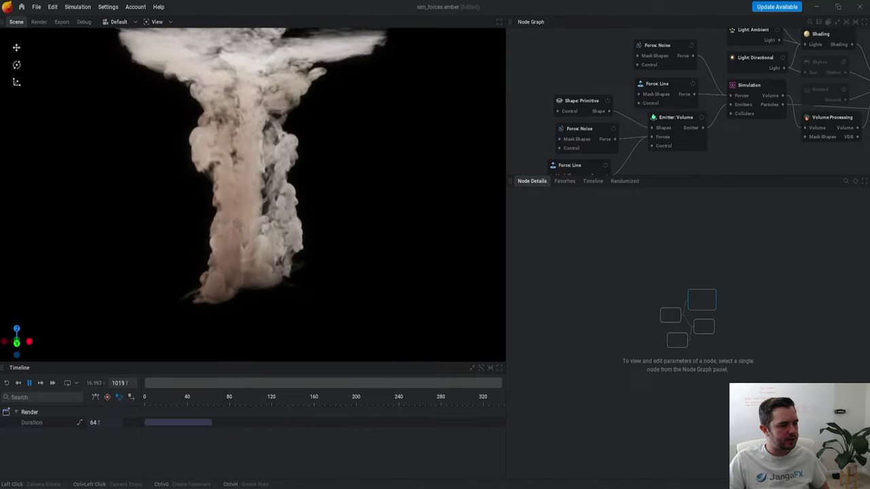
Step: Set the Twist strength to 1.733 on the Force: Line node connected to the simulation
left_click(667, 83)
left_click_drag(695, 331, 699, 331)
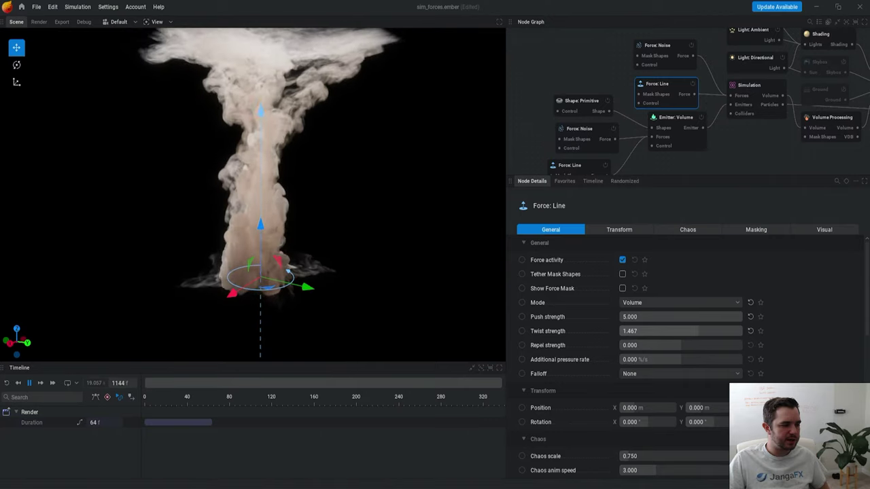
mouse_move(584, 288)
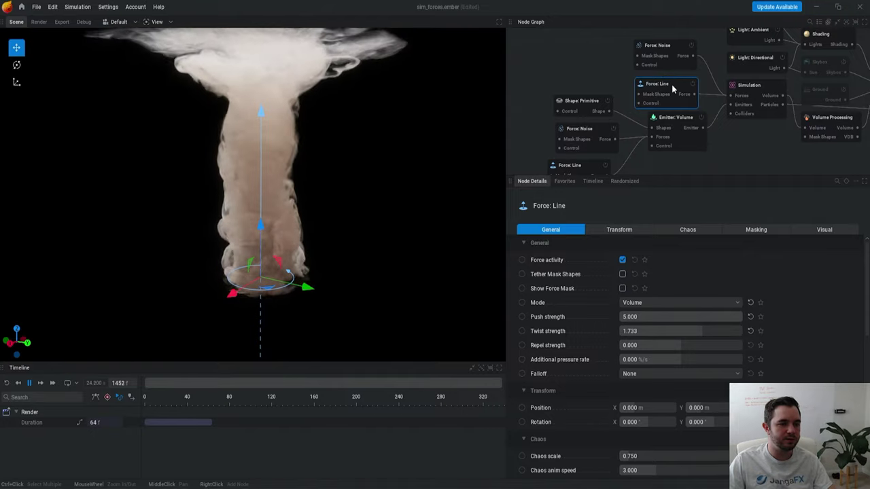
left_click_drag(675, 77, 672, 81)
left_click(599, 60)
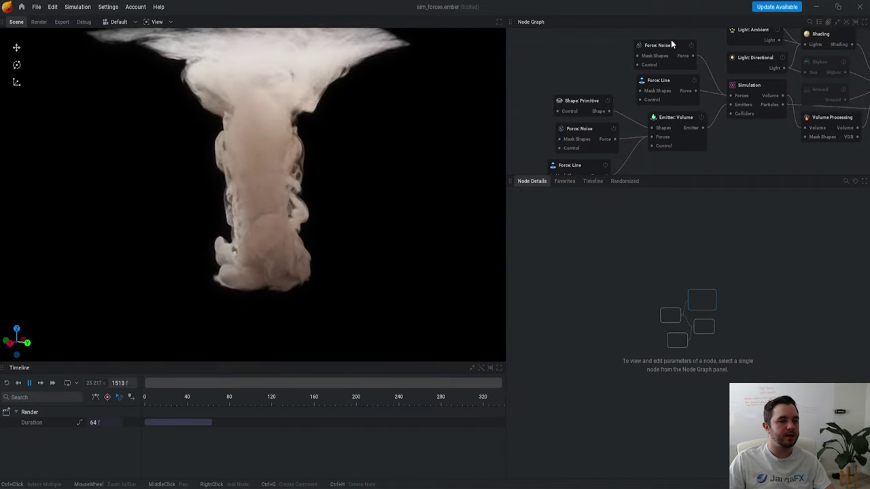
Step: Disable both Force: Noise nodes and the emitter's Force: Line node, keeping only the simulation's line force active
left_click(667, 46)
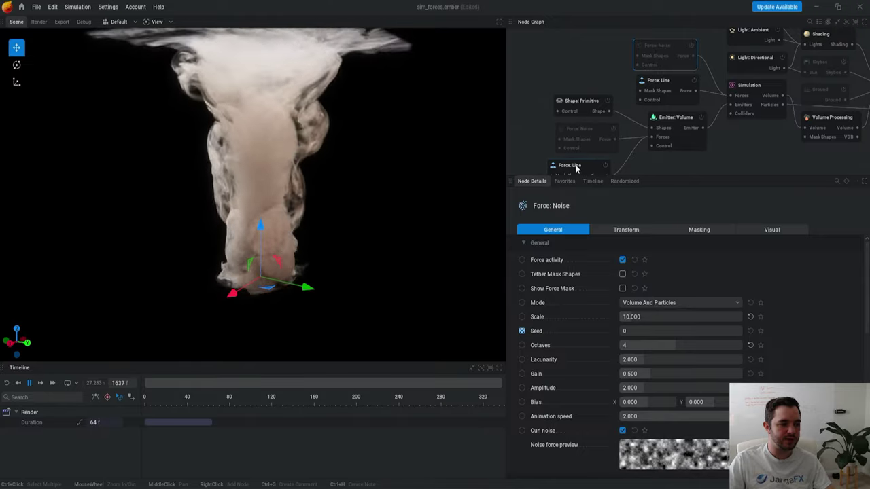
middle_click_drag(642, 169, 642, 151)
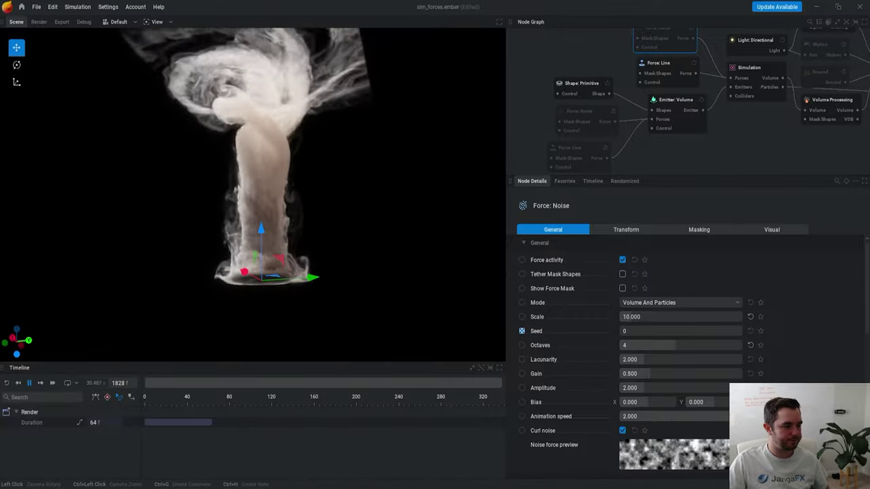
left_click_drag(380, 61, 354, 169)
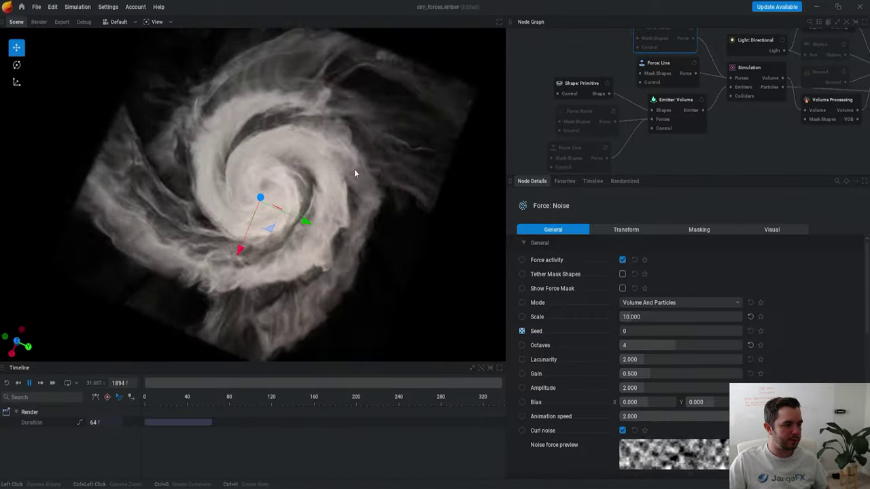
left_click_drag(276, 213, 306, 112)
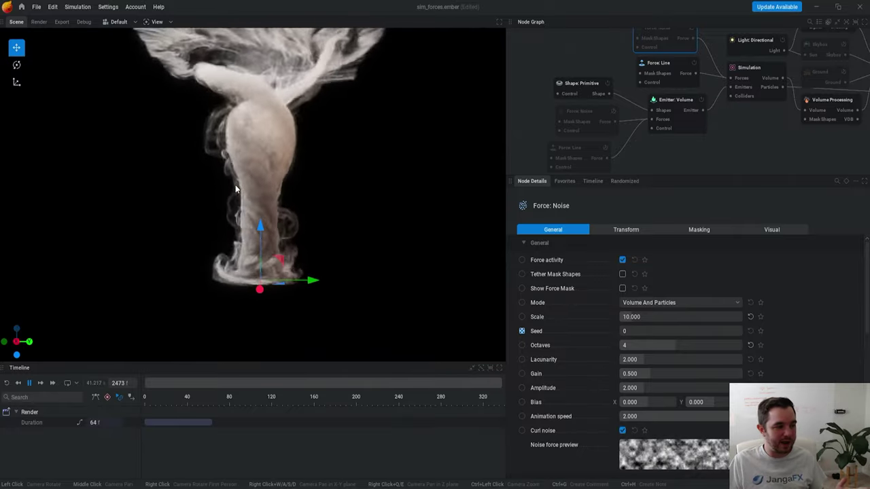
left_click_drag(317, 69, 318, 106)
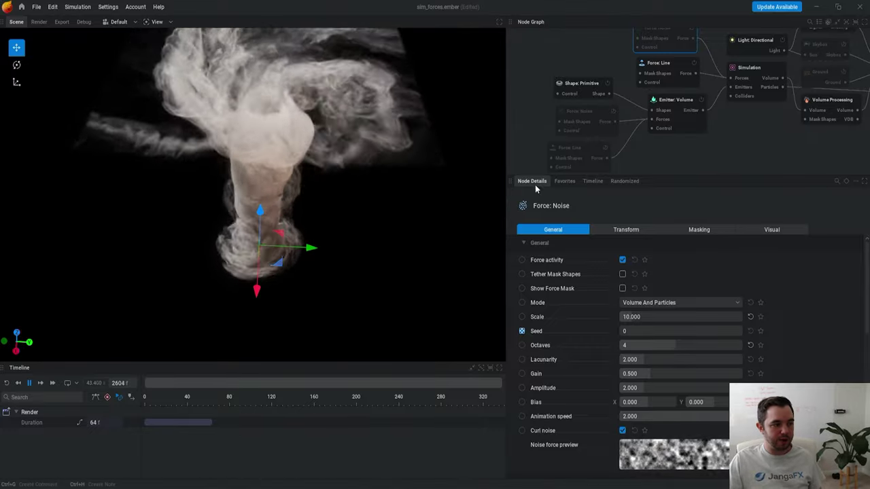
Step: Check the active Force: Line settings, then examine the Simulation node's velocity field and open its visual settings
left_click(672, 64)
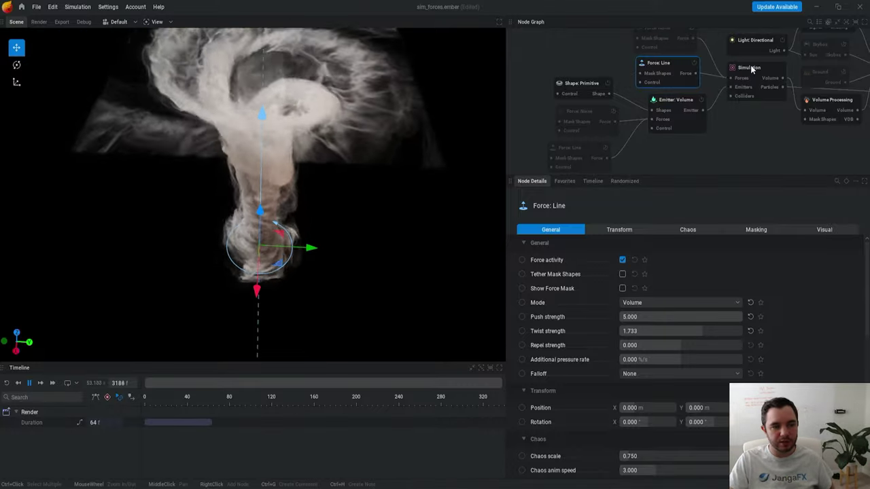
left_click(747, 68)
scroll(265, 177, "up", 5)
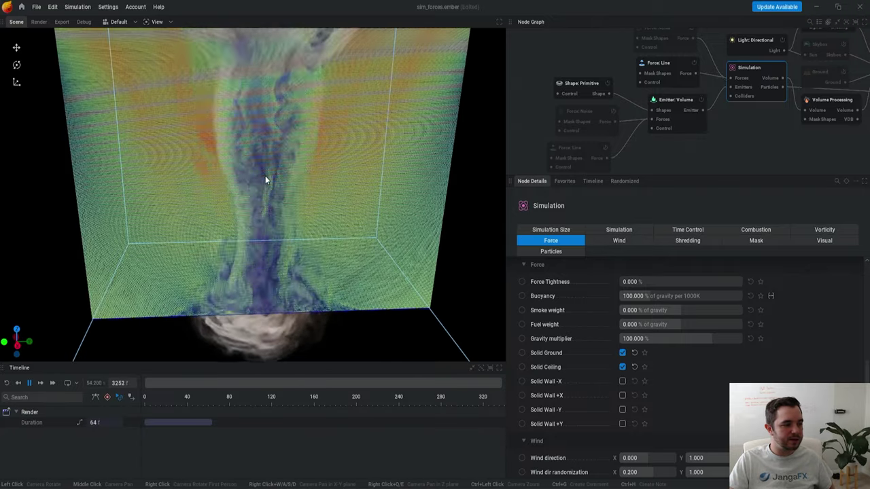
scroll(223, 235, "down", 3)
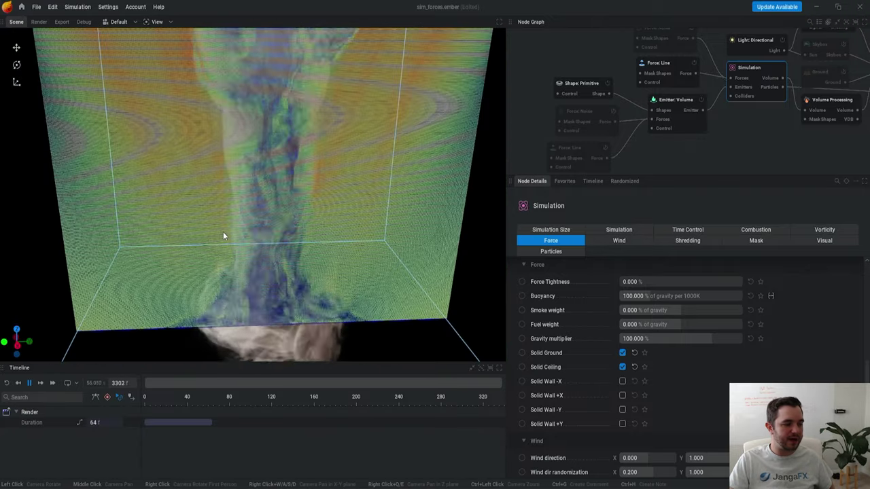
scroll(223, 236, "down", 3)
left_click_drag(223, 236, 351, 128)
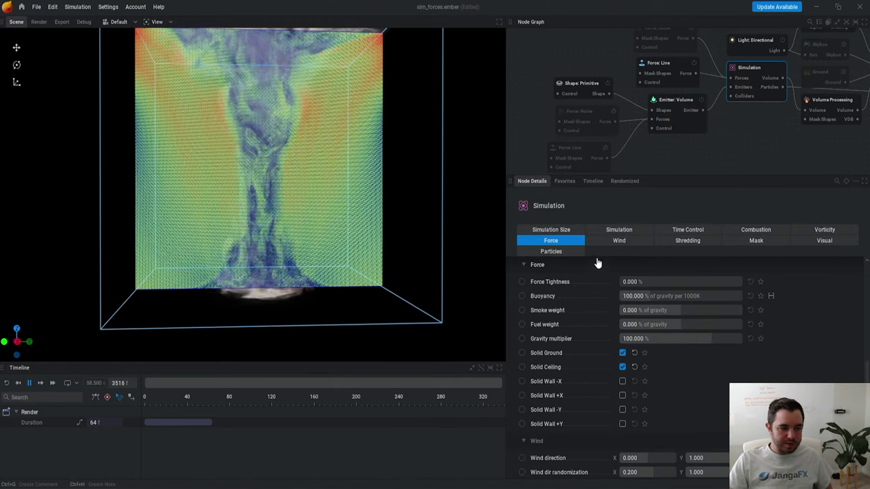
left_click(833, 243)
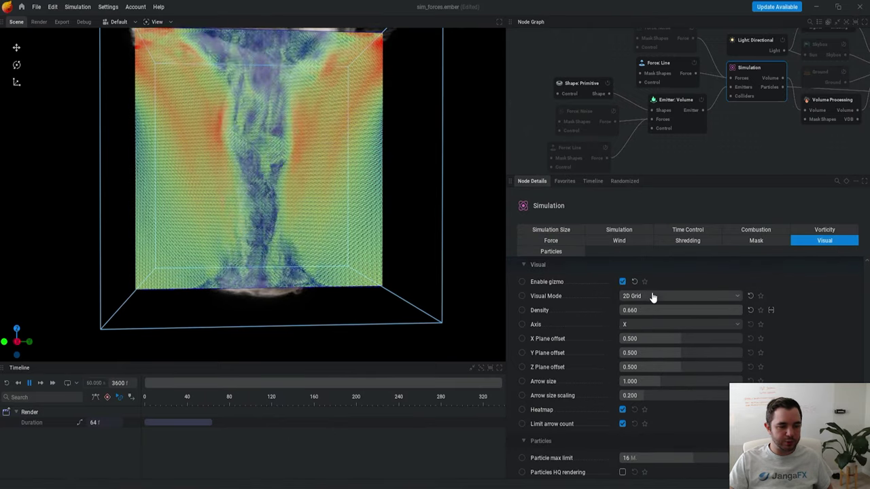
Step: Switch the Simulation node's velocity grid to the Z axis and set its density to 0.070
left_click(634, 325)
left_click(633, 363)
left_click_drag(456, 192, 471, 286)
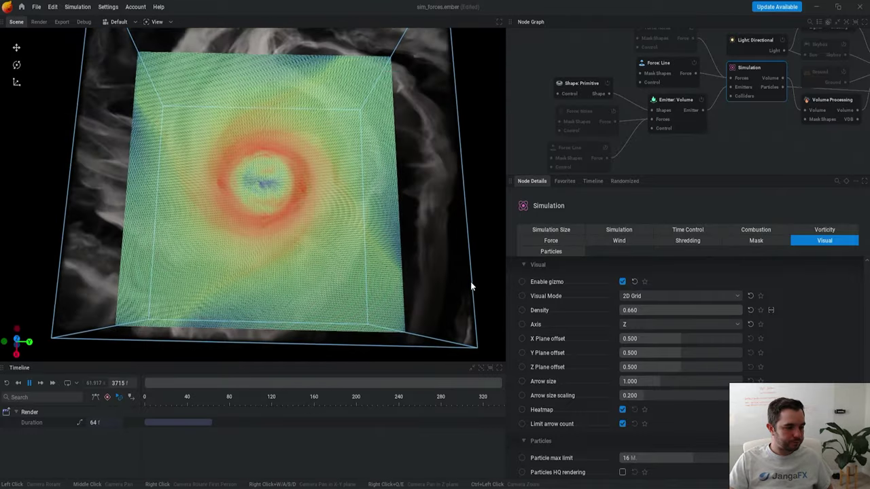
left_click_drag(707, 310, 638, 310)
mouse_move(708, 309)
left_mouse_down()
mouse_move(656, 309)
mouse_move(715, 310)
left_mouse_up()
scroll(319, 187, "up", 5)
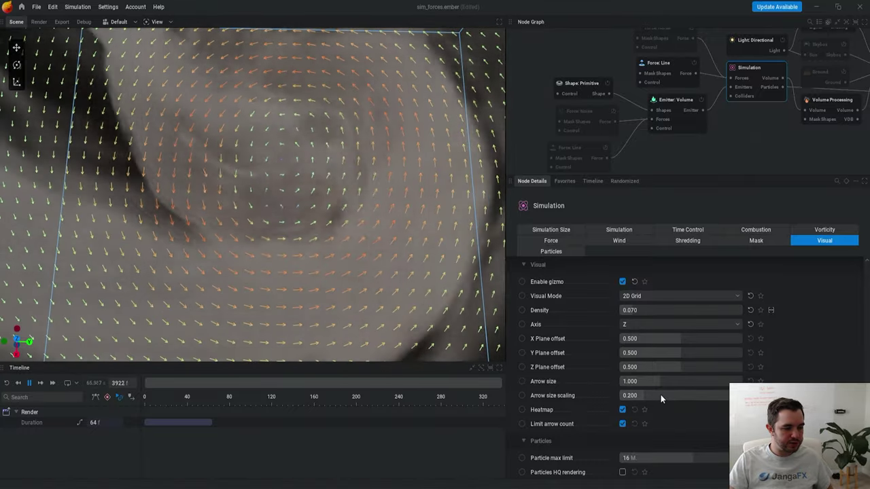
Step: Set the velocity grid's arrow size scaling to 1.000 and inspect the swirling flow from above
left_click_drag(660, 395, 758, 395)
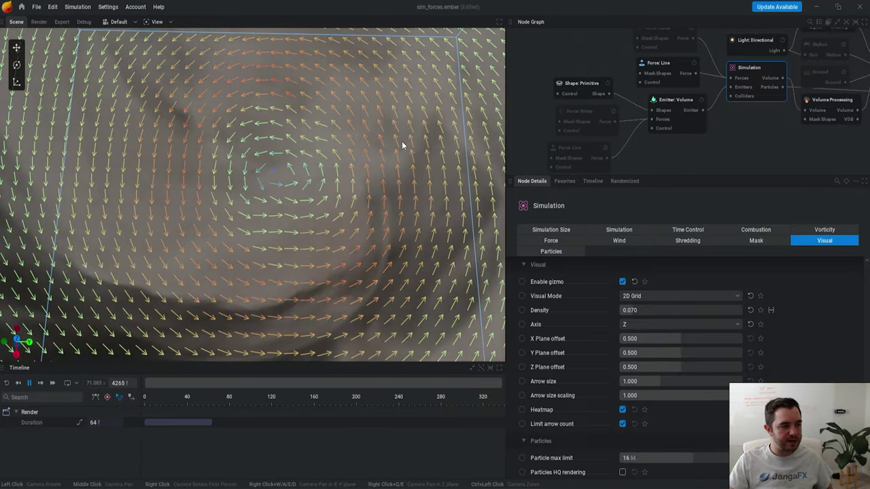
mouse_move(331, 168)
left_mouse_down()
mouse_move(302, 178)
mouse_move(334, 214)
mouse_move(319, 220)
mouse_move(342, 155)
left_mouse_up()
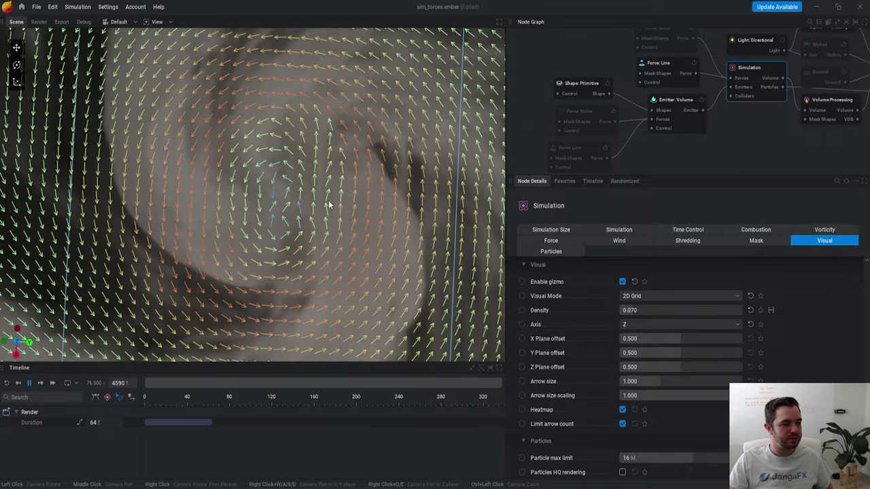
scroll(323, 240, "down", 3)
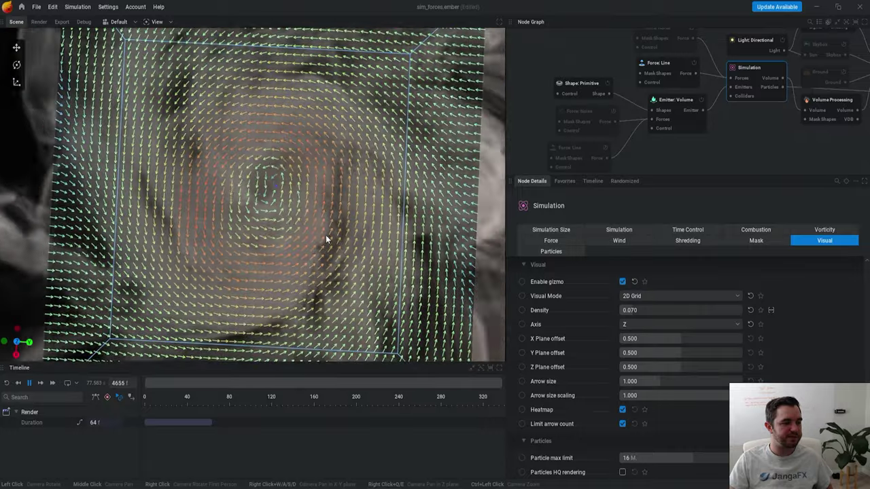
scroll(327, 242, "down", 2)
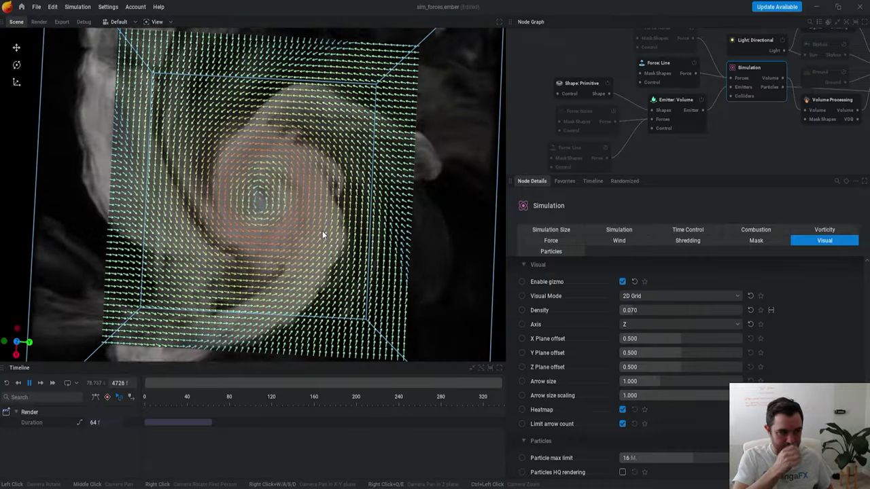
scroll(272, 204, "up", 4)
left_click_drag(301, 253, 329, 252)
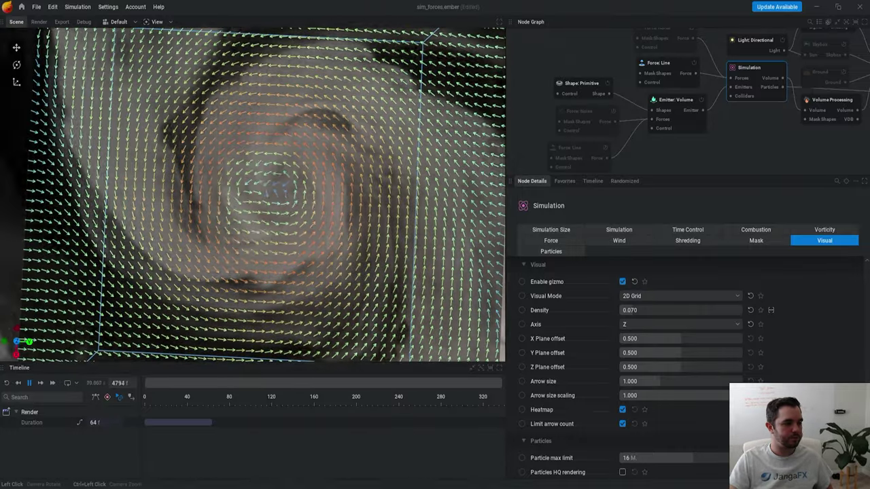
Step: Disable the Force: Line node connected to the simulation and check the velocity arrows from above
left_click(694, 63)
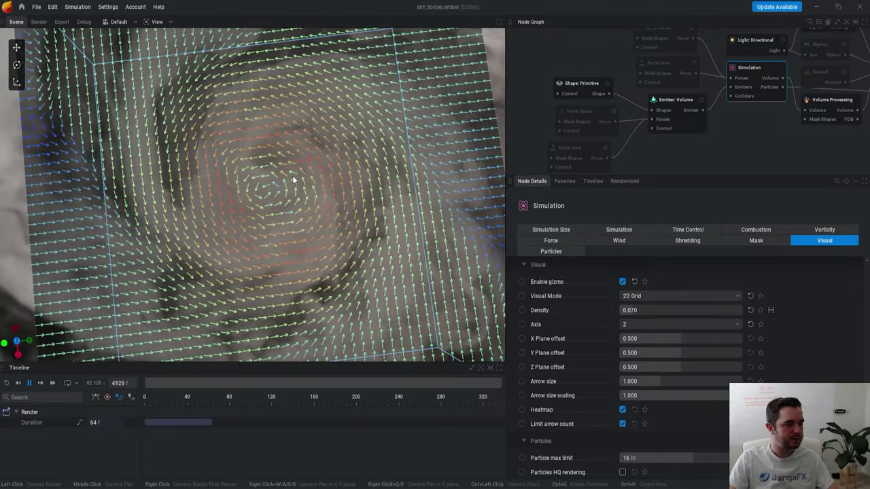
left_click_drag(293, 173, 322, 198)
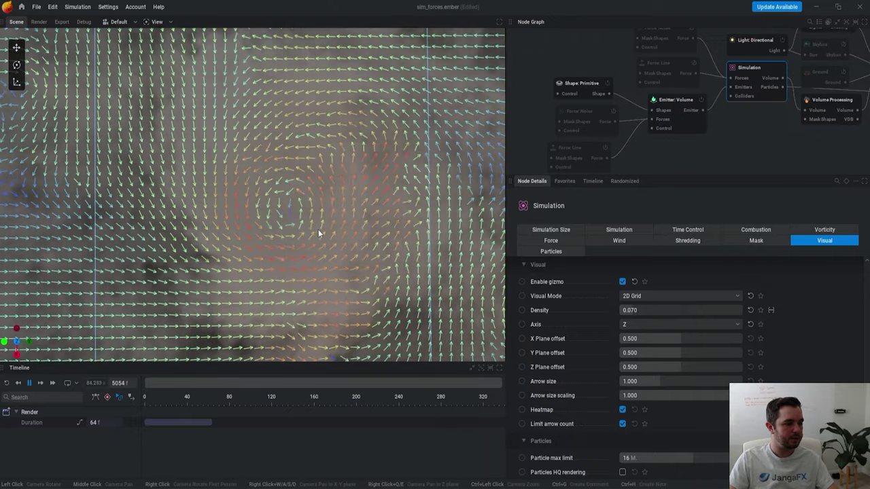
left_click_drag(318, 229, 320, 227)
scroll(319, 227, "up", 2)
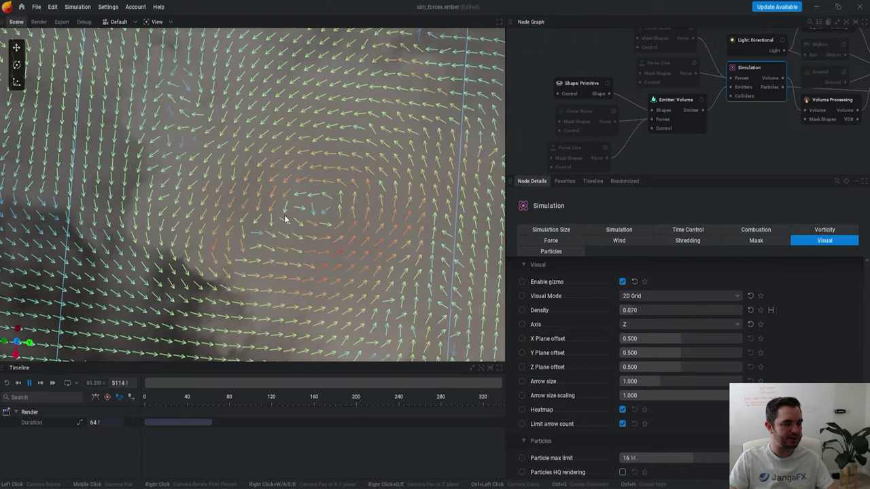
scroll(322, 219, "down", 6)
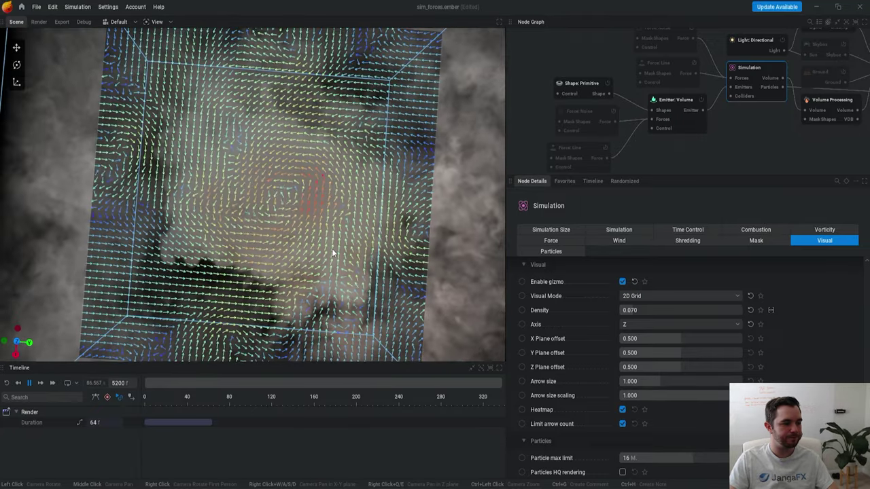
Step: Examine the smoke plume and the velocity grid from the side, below and above without any line force
left_click_drag(334, 252, 328, 161)
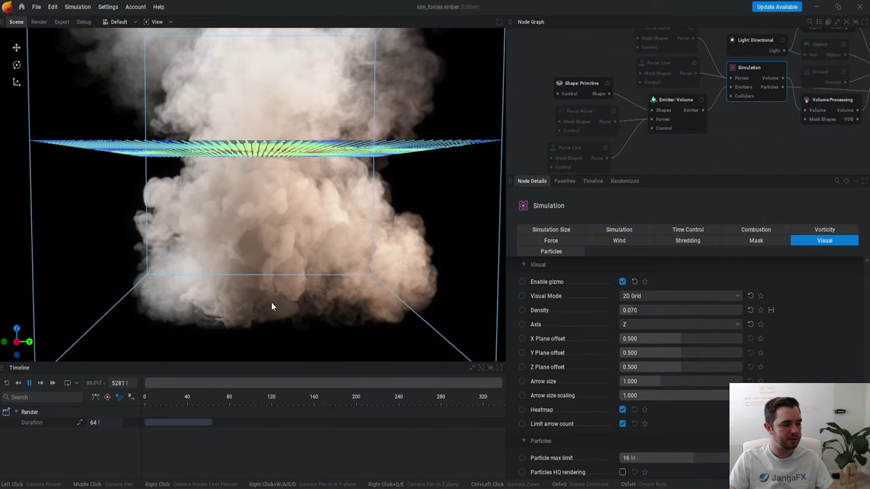
left_click_drag(271, 306, 283, 333)
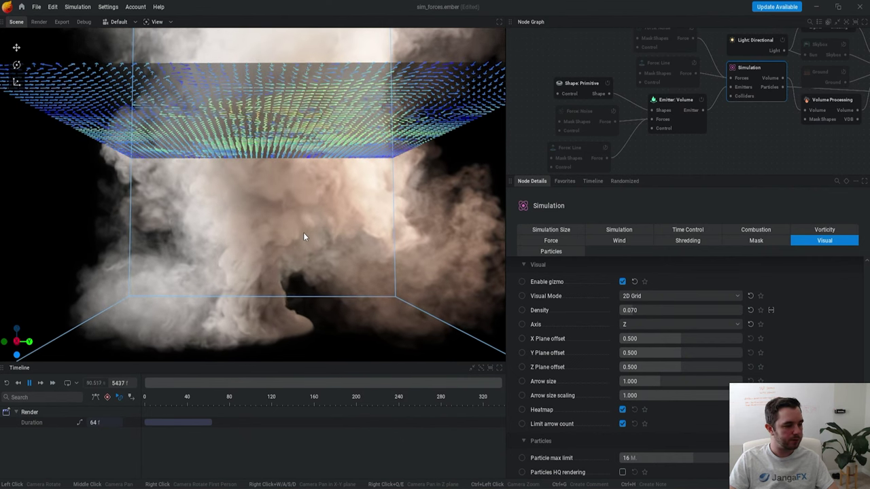
left_click_drag(313, 240, 320, 237)
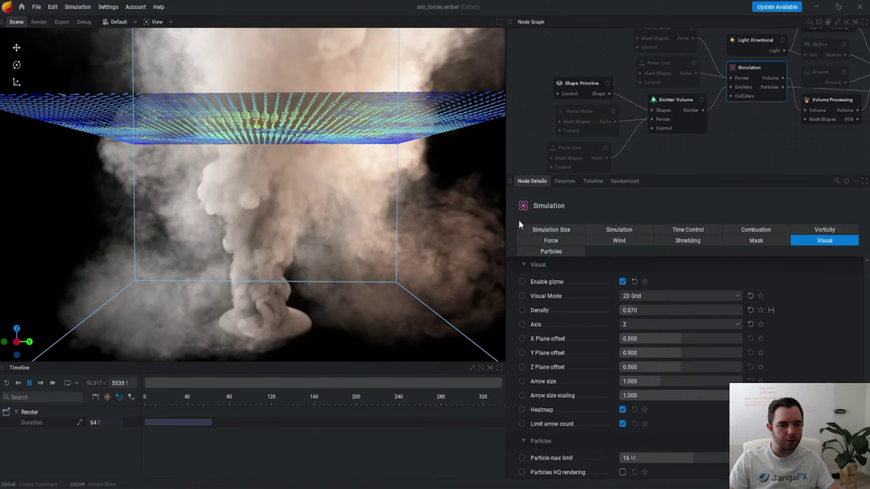
left_click_drag(363, 191, 366, 184)
left_click_drag(345, 134, 339, 159)
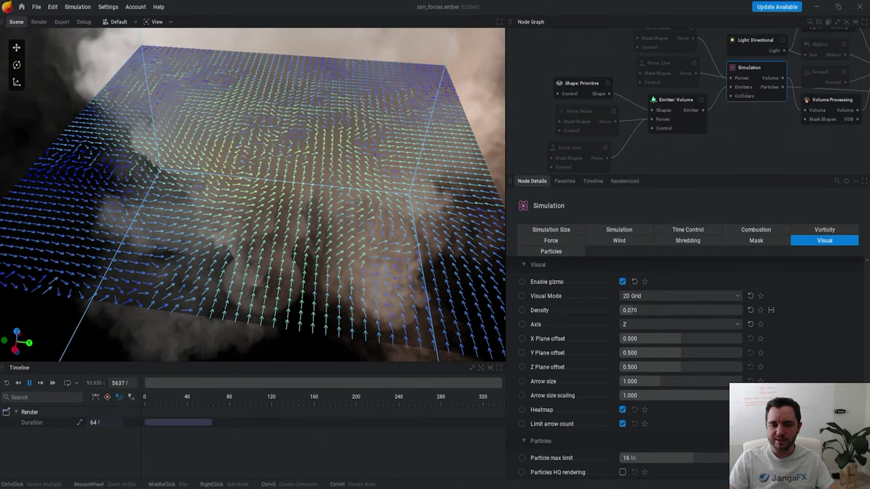
left_click_drag(341, 185, 281, 247)
Step: Open the sim_vortices.ember project and show the Simulation node's vorticity settings
left_click(350, 275)
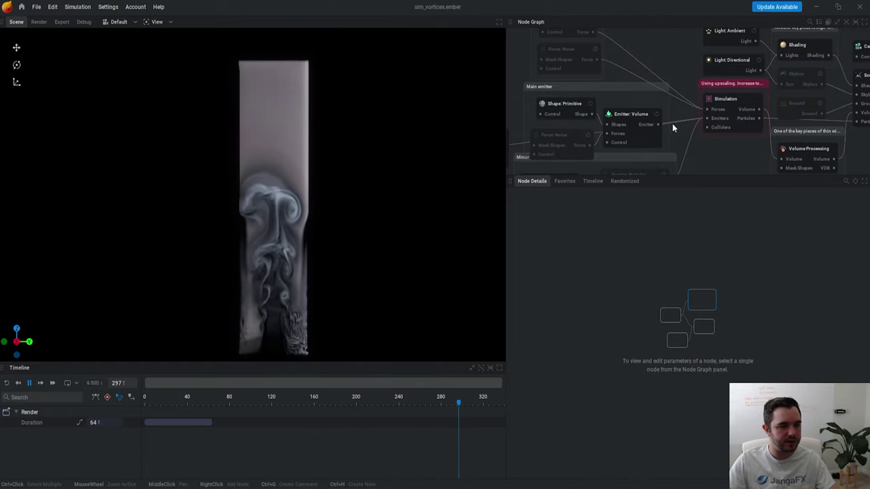
left_click(735, 100)
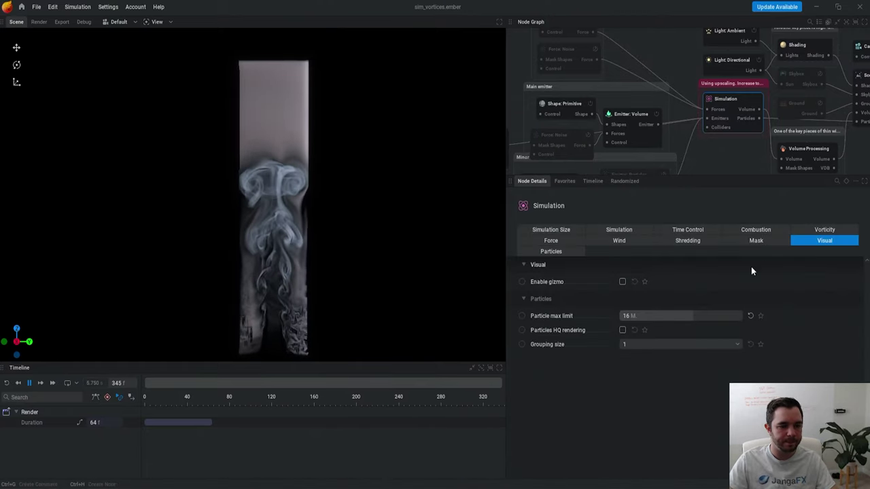
left_click(824, 230)
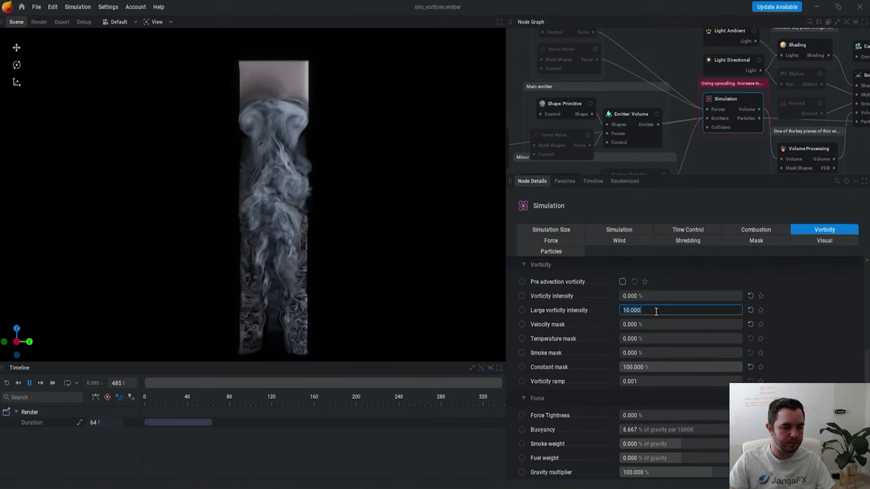
Step: Set the Large vorticity intensity to 0%, restart the simulation and inspect the rising smoke up close
key("r")
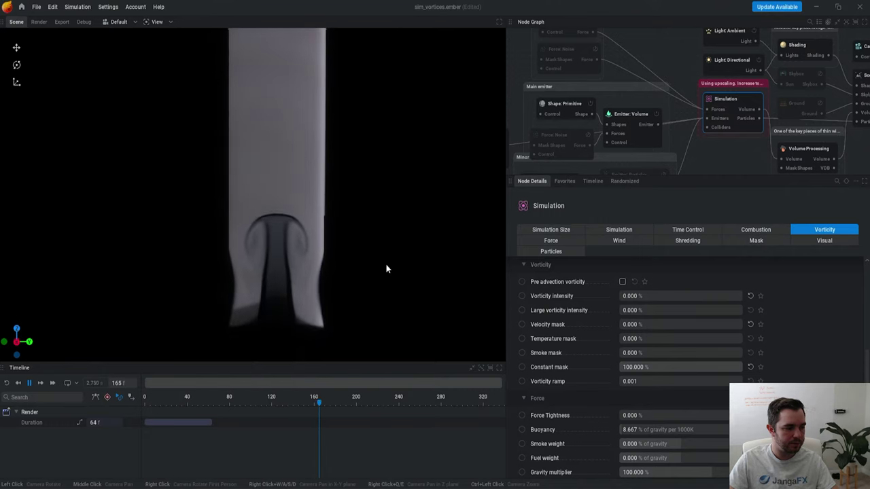
scroll(386, 265, "up", 3)
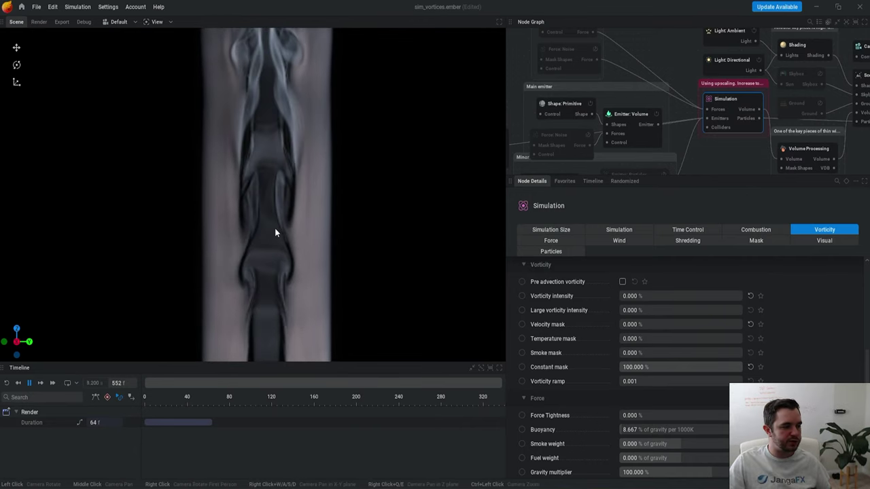
left_click_drag(294, 151, 333, 144)
key("r")
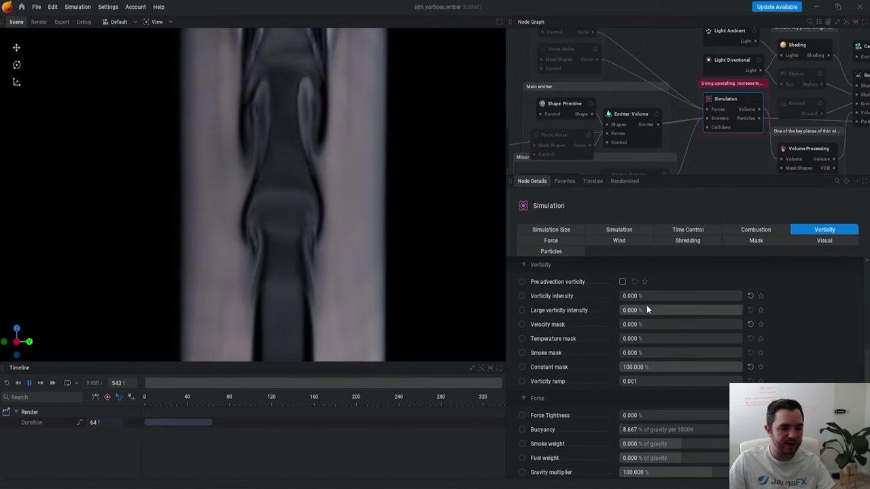
Step: Set the Large vorticity intensity to 10%, then restart the simulation to compare the smoke's curls
left_click(655, 306)
type("100")
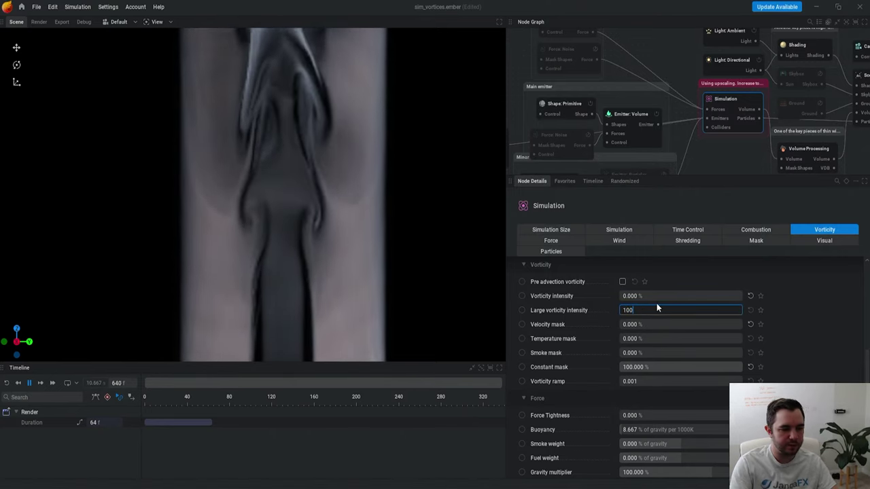
key("BackSpace")
key("Return")
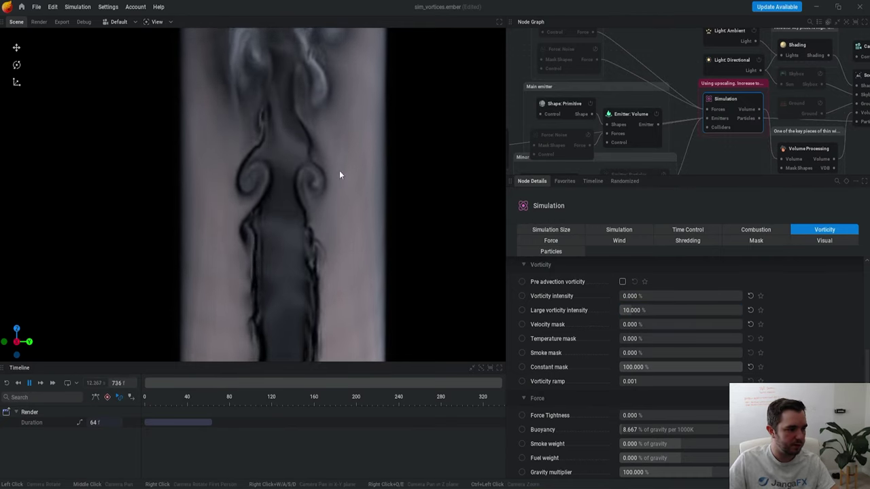
scroll(297, 192, "down", 3)
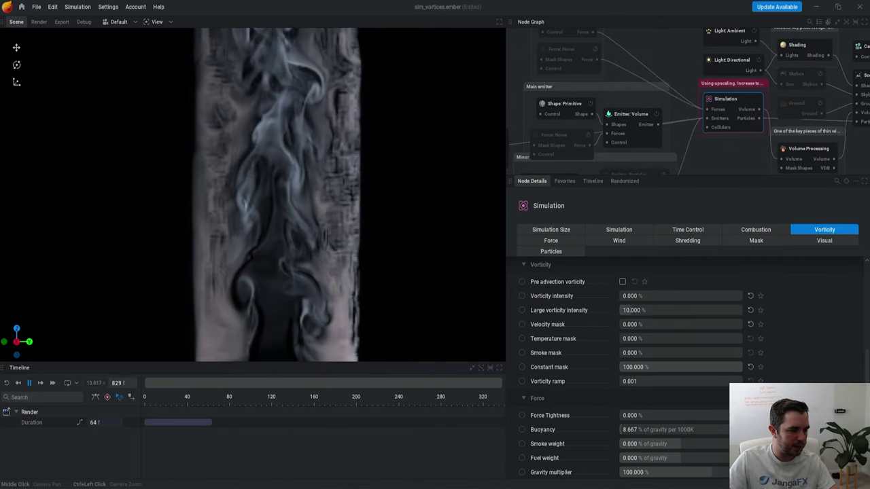
key("r")
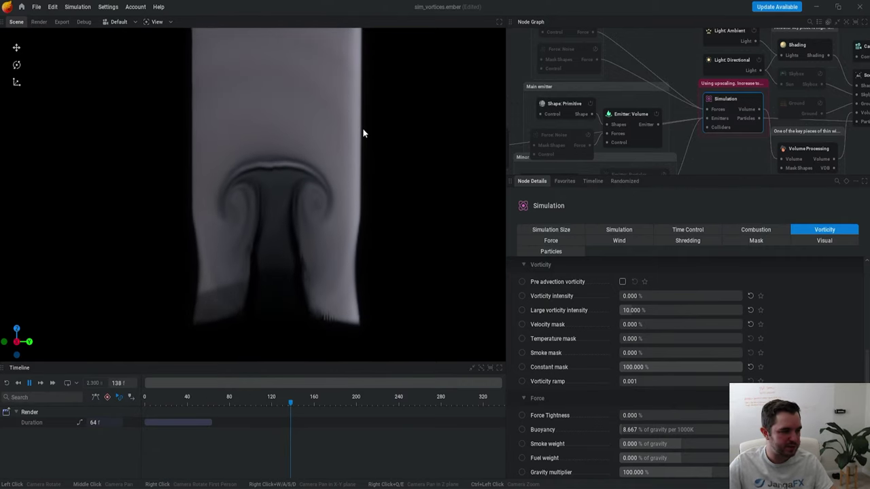
middle_click_drag(336, 113, 336, 180)
scroll(335, 182, "up", 3)
key("space")
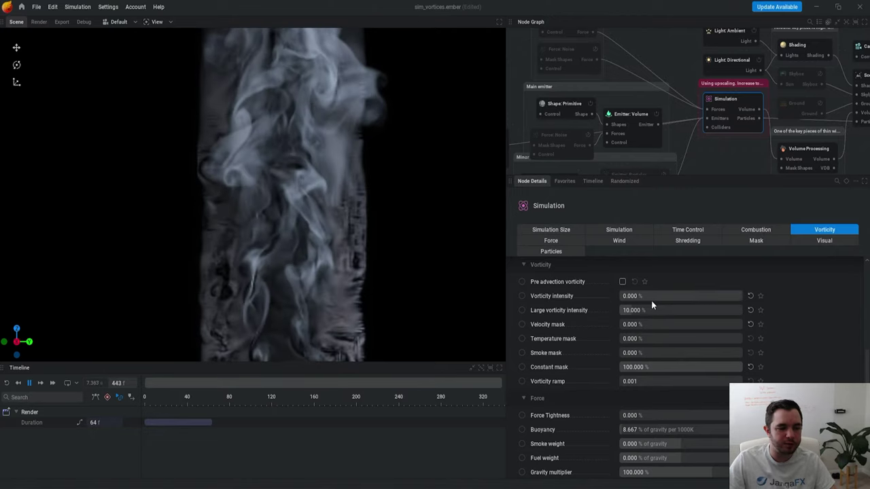
Step: Set the Large vorticity intensity back to 0% and restart the simulation
double_click(649, 310)
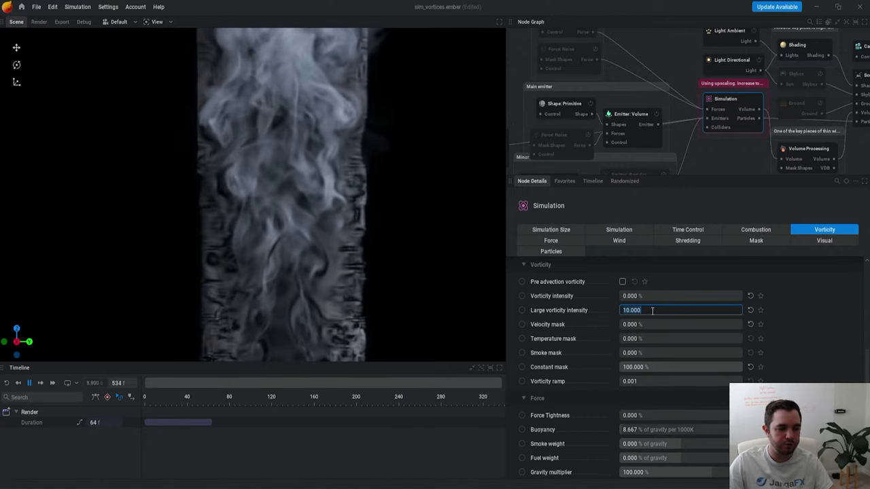
type("0")
key("Return")
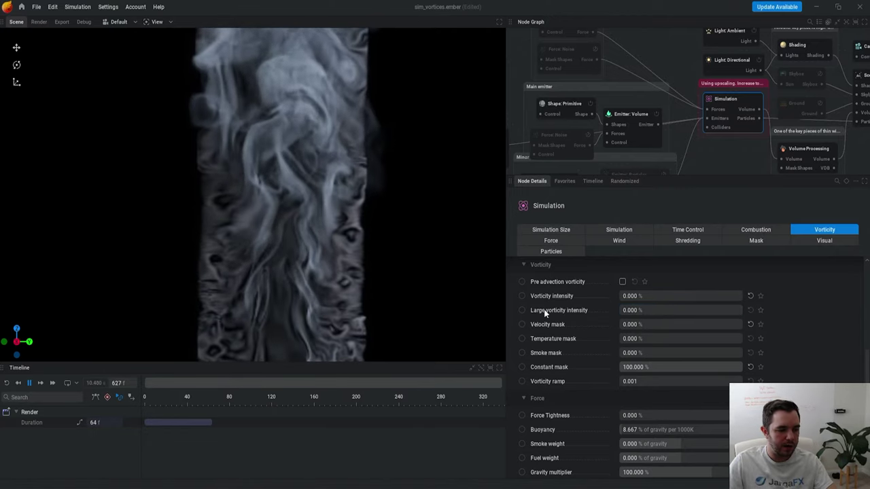
key("r")
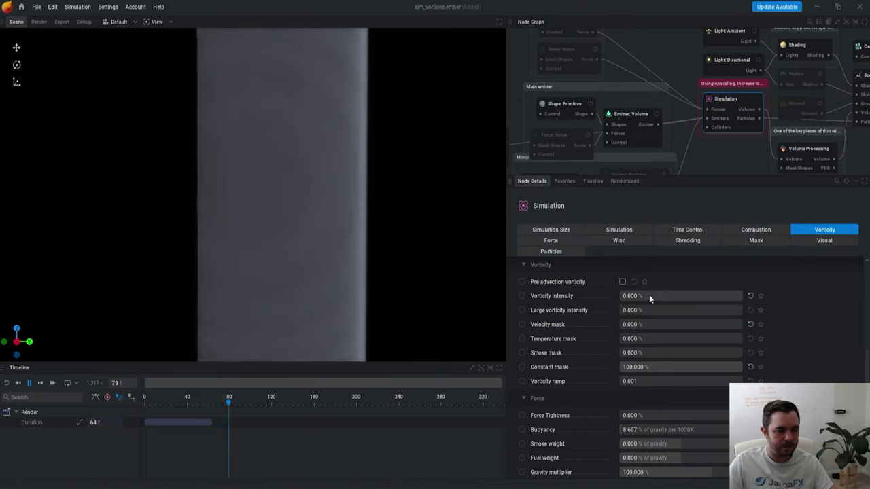
Step: Set the Vorticity intensity to 5% and follow the small curls forming in the rising smoke
left_click(649, 295)
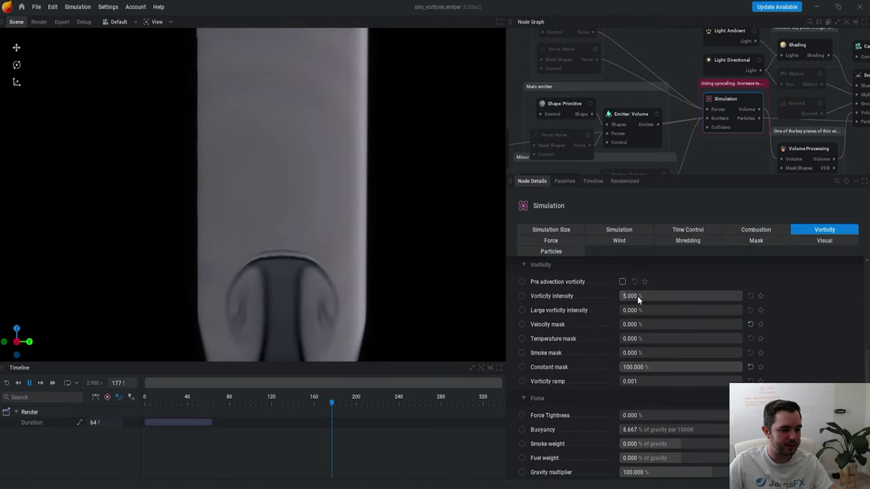
scroll(369, 239, "down", 2)
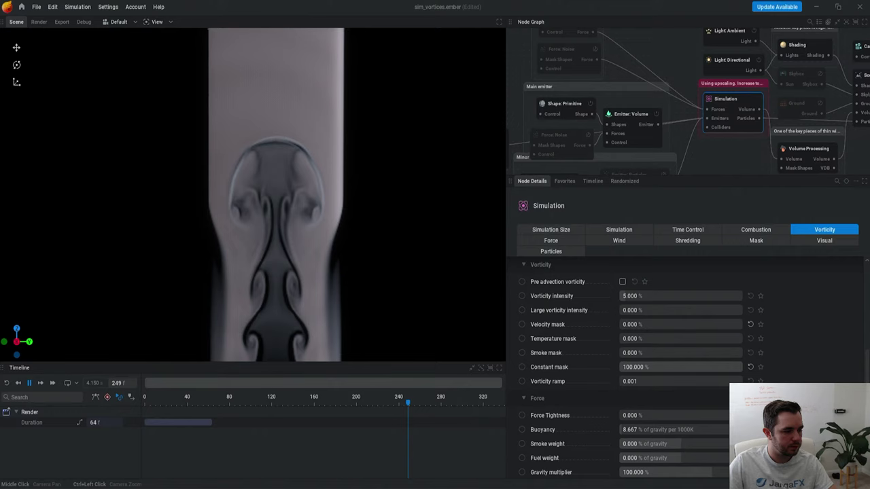
middle_click_drag(303, 353, 297, 303)
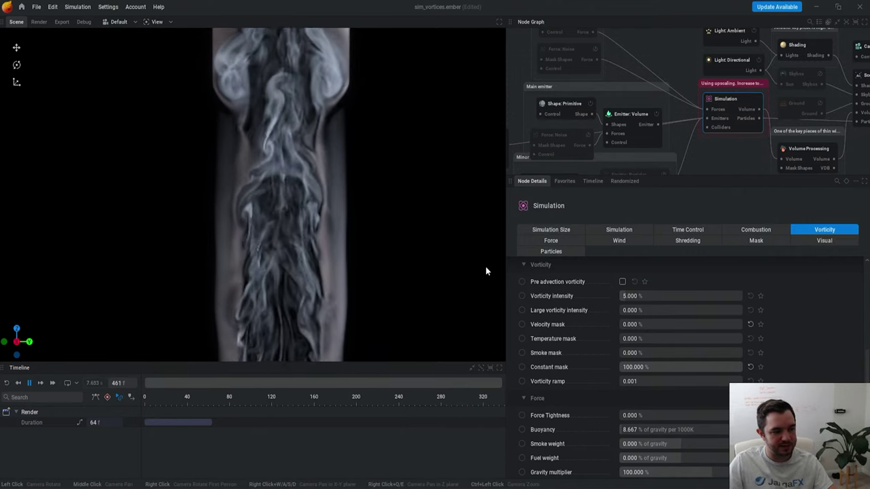
Step: Raise the Vorticity intensity to 15% and restart the simulation
left_click(657, 297)
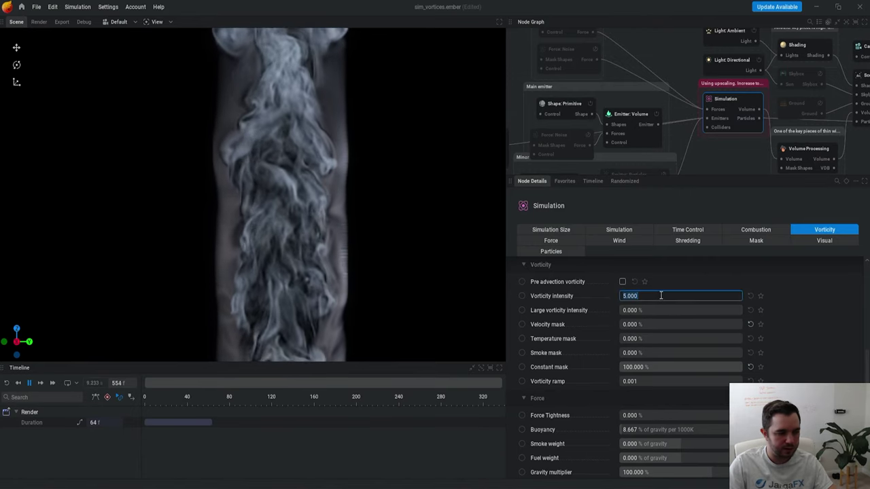
type("15")
key("Return")
key("r")
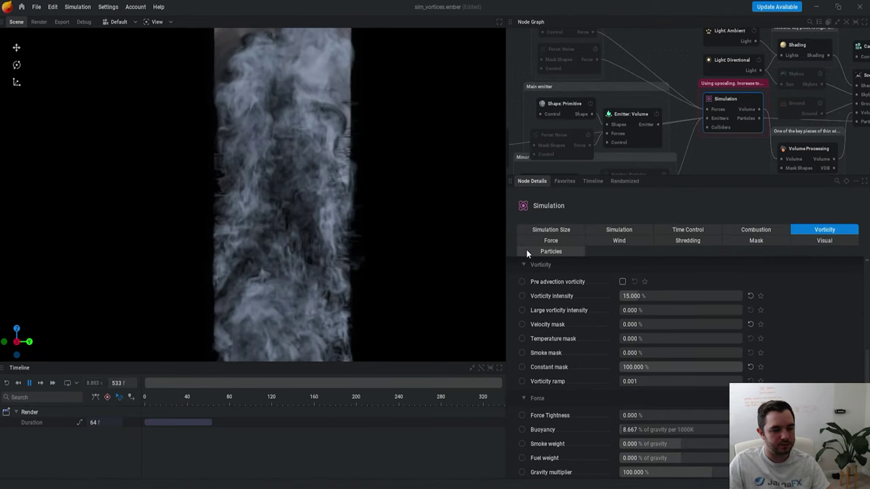
Step: Increase the Vorticity intensity to 30% on the running simulation
double_click(657, 296)
type("30")
key("Return")
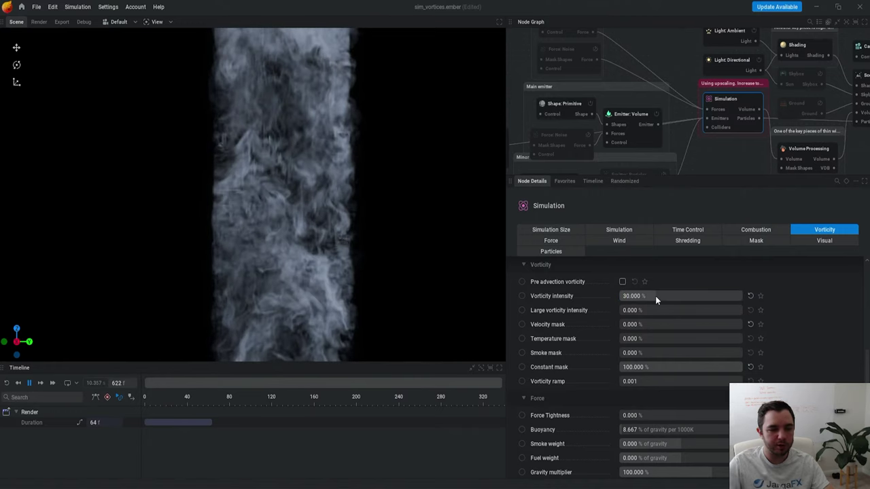
Step: Replay the simulation from the start, and open sim_01_just_density.ember without saving the current project
key("r")
middle_click_drag(395, 251, 388, 226)
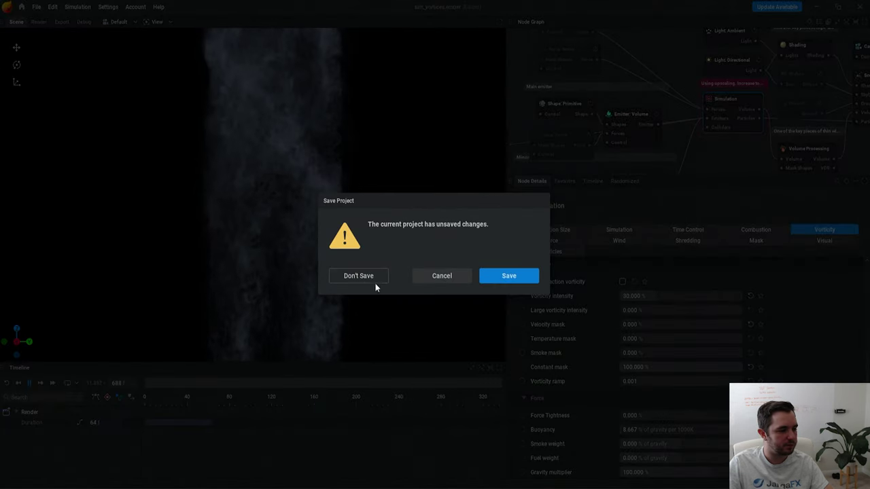
left_click(374, 285)
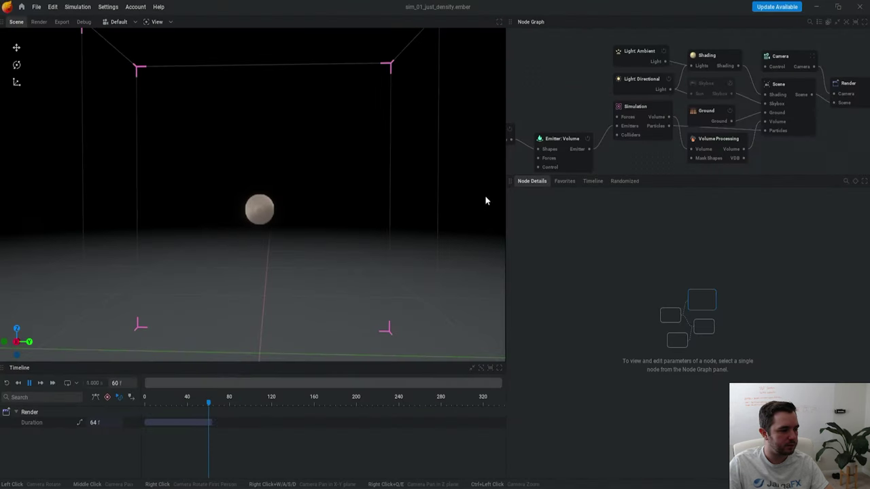
Step: Add a Force: Noise node connected to the volume emitter's Forces input
middle_click_drag(585, 84, 694, 42)
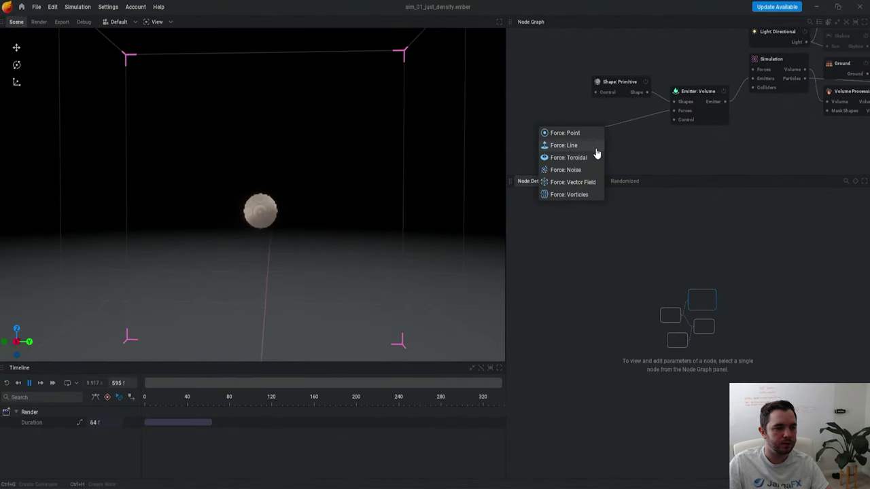
left_click(569, 170)
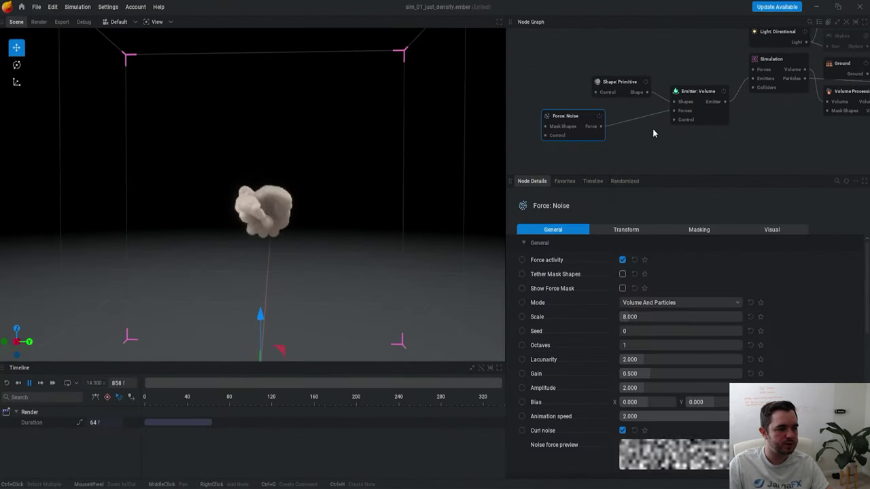
Step: Enable temperature emission on the volume emitter and set the simulation's Buoyancy to 74.667% of gravity per 1000K
left_click(702, 90)
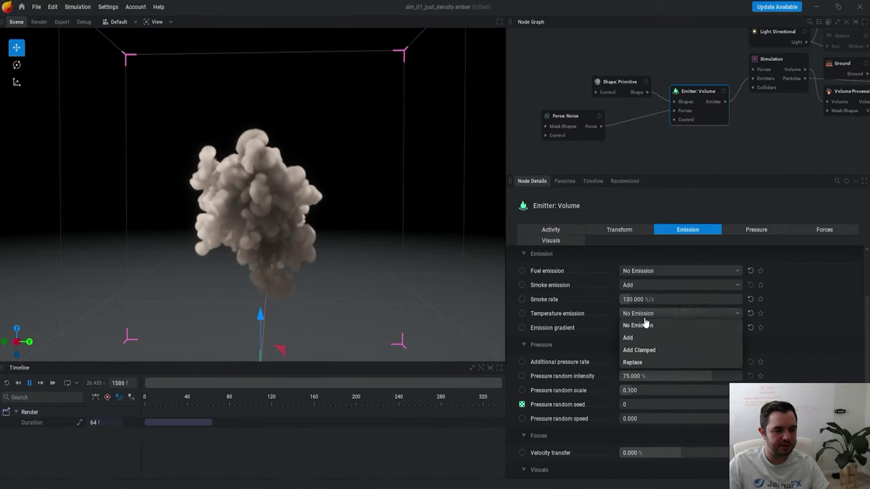
middle_click_drag(784, 106, 712, 131)
left_click(719, 100)
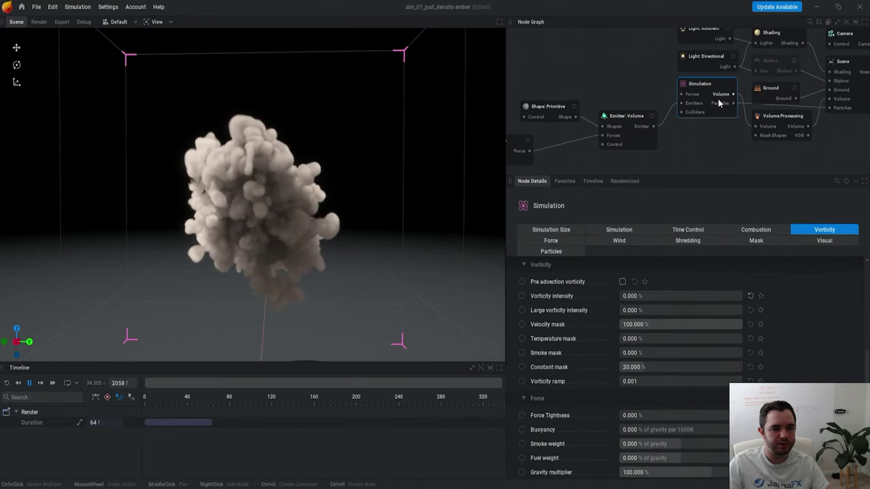
left_click(552, 242)
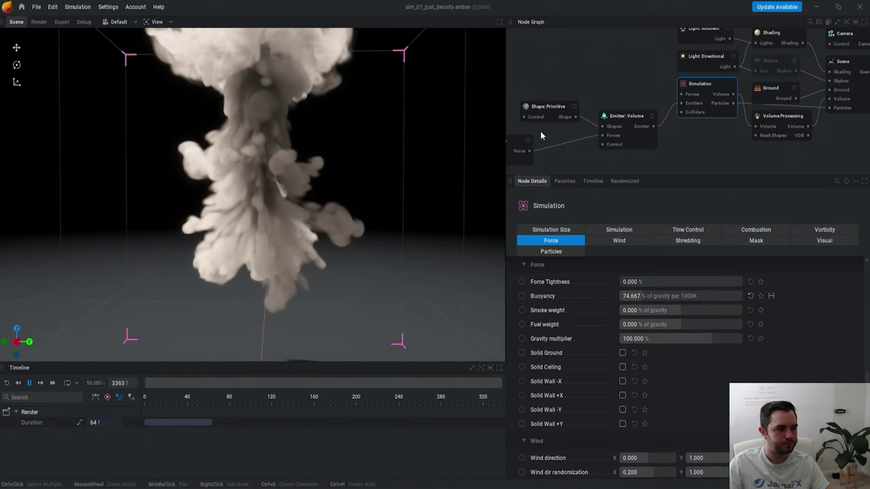
Step: Lower the spherical emitter shape close to the ground, to a Z position of about 1.715 m
middle_click_drag(541, 136, 570, 100)
left_click(587, 73)
middle_click_drag(373, 243, 382, 165)
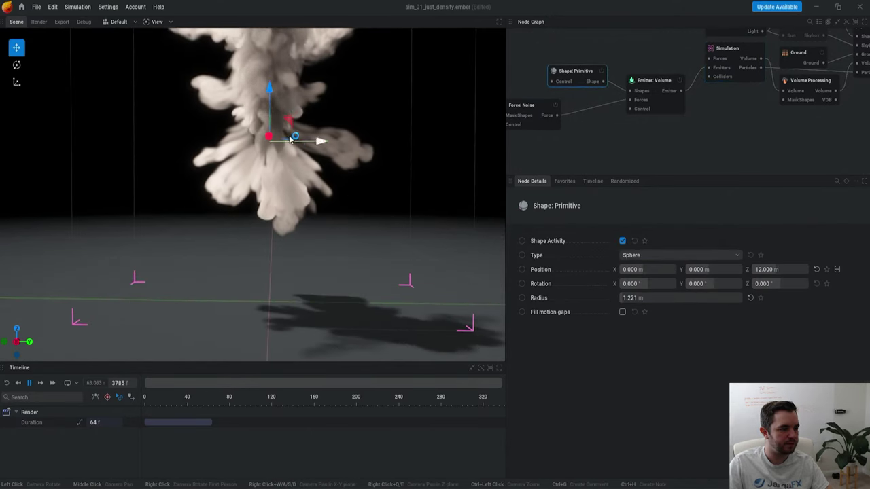
left_click_drag(277, 231, 278, 237)
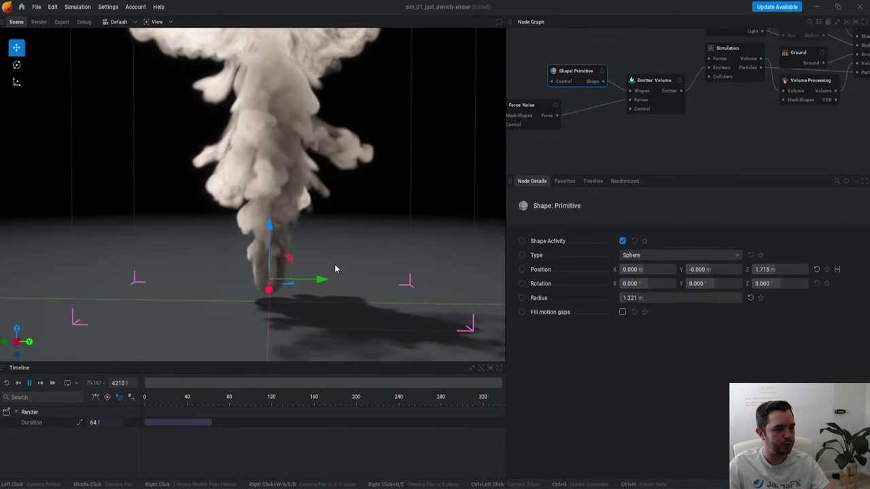
Step: Restart the simulation and examine the rising smoke column up close and from several angles
key("r")
middle_click_drag(435, 112, 432, 162)
scroll(297, 209, "up", 2)
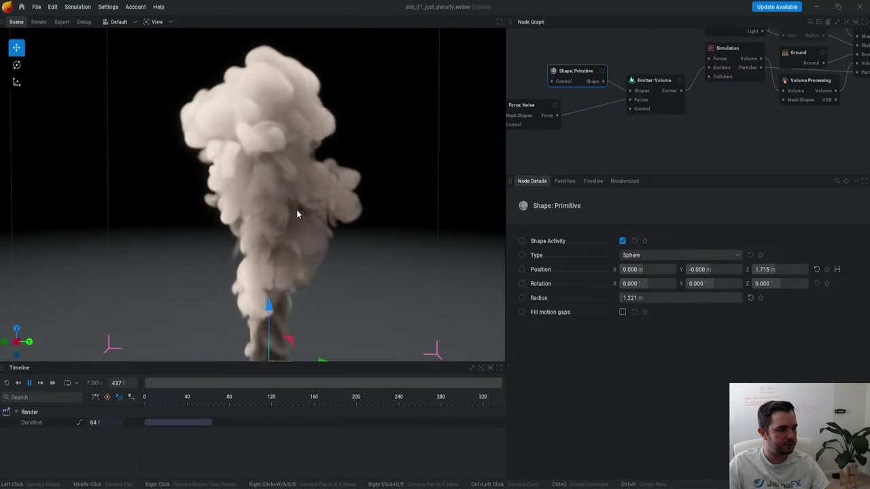
scroll(306, 171, "down", 3)
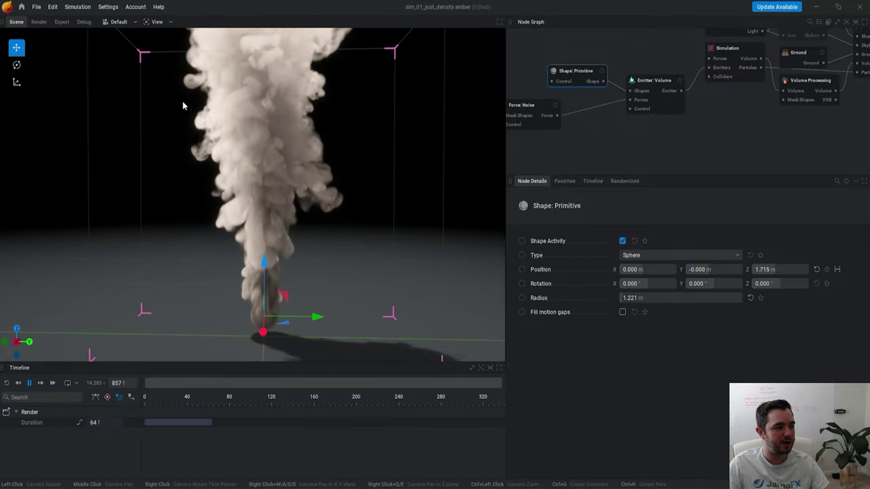
left_click_drag(300, 138, 257, 176)
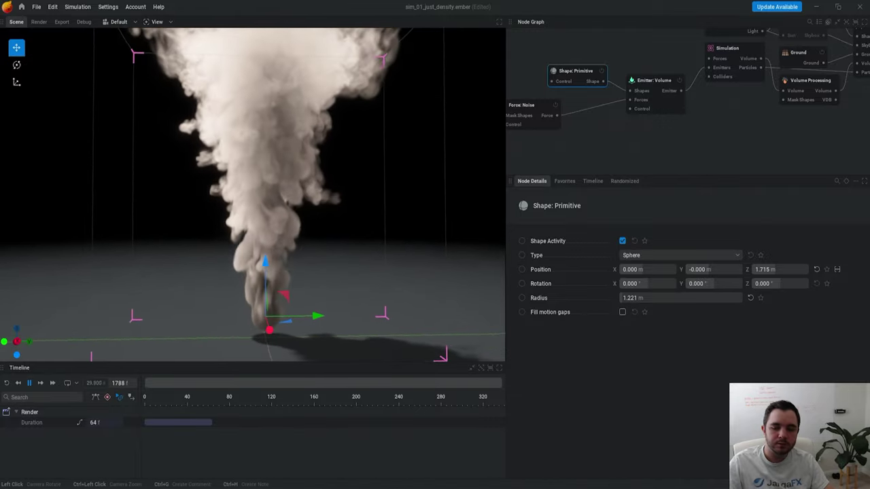
left_click_drag(360, 215, 335, 217)
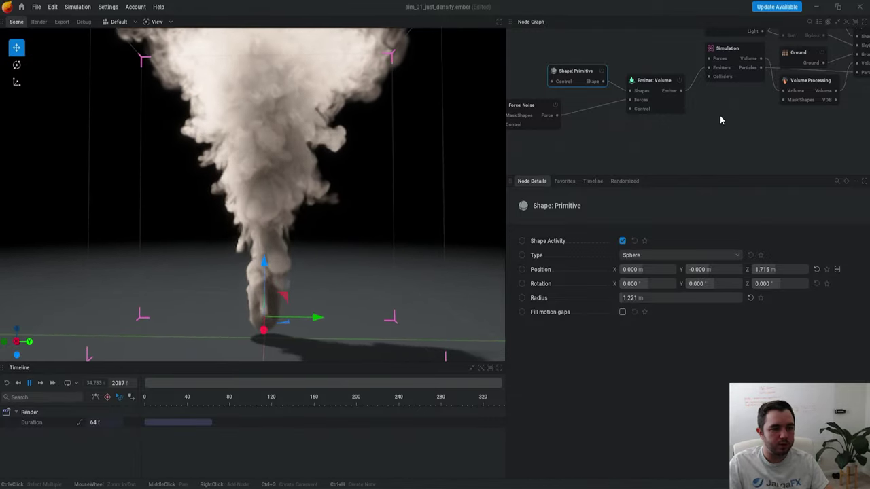
Step: Set the simulation's Vorticity intensity to 22.333% and restart it to examine the smoke's breakup from different angles
middle_click_drag(720, 116, 697, 145)
left_click(715, 83)
left_click(829, 230)
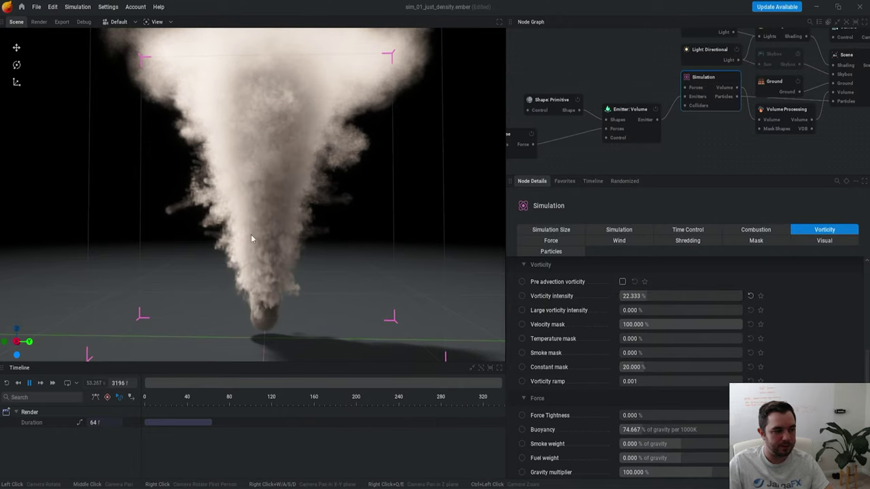
left_click_drag(331, 234, 318, 171)
key("r")
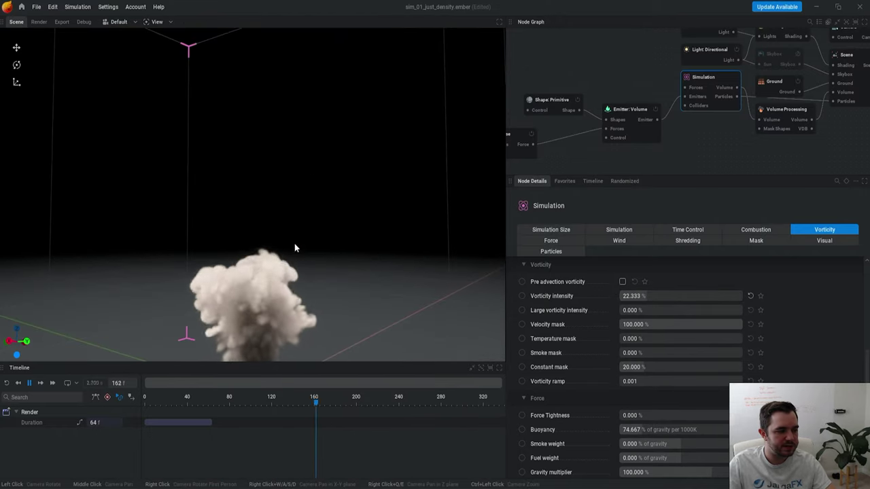
left_click_drag(295, 244, 302, 239)
scroll(322, 173, "down", 2)
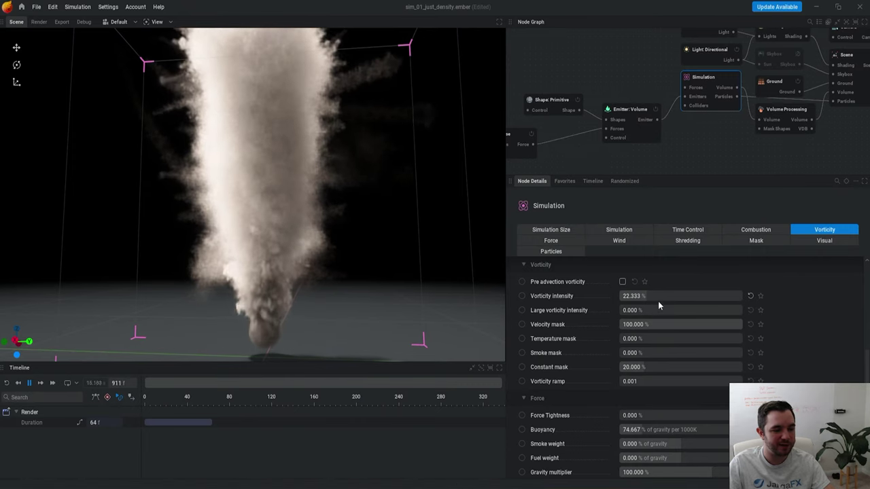
left_click_drag(317, 211, 333, 173)
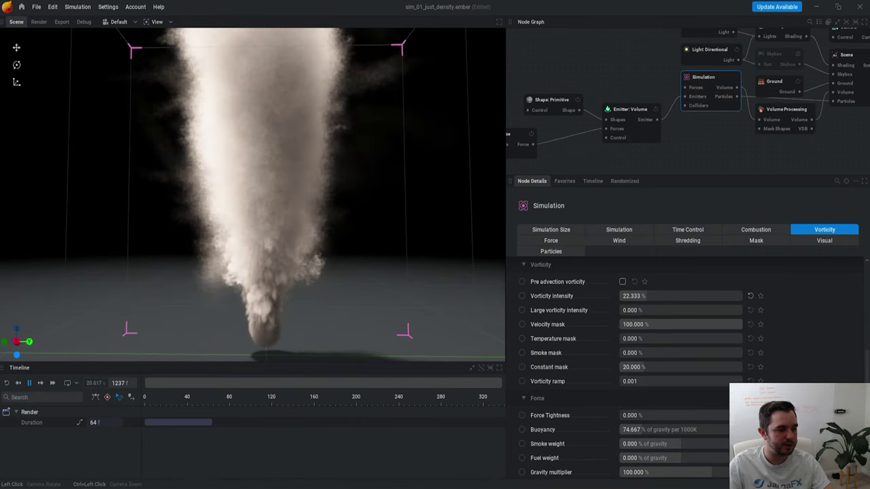
key("r")
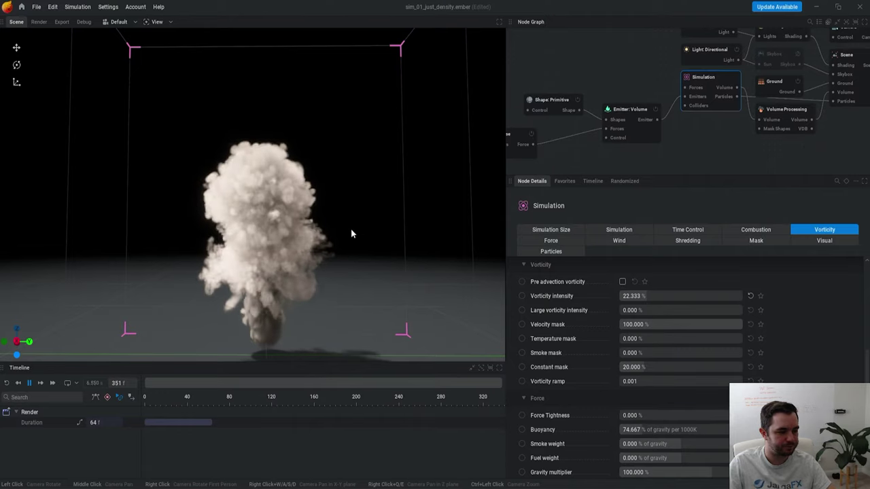
Step: Reduce the Vorticity intensity to 9% and restart the simulation
left_click_drag(668, 297, 650, 297)
key("r")
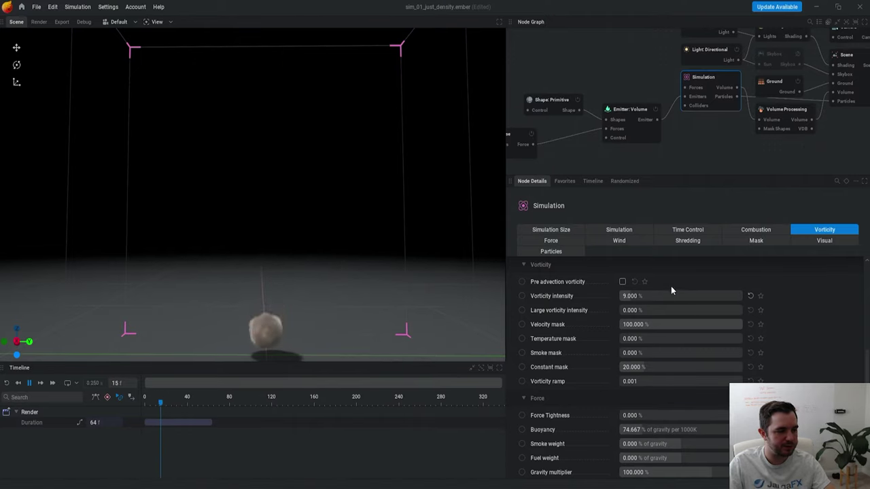
Step: Set the simulation's Projection Quality to Ultra and inspect the upper part of the smoke column
left_click(624, 232)
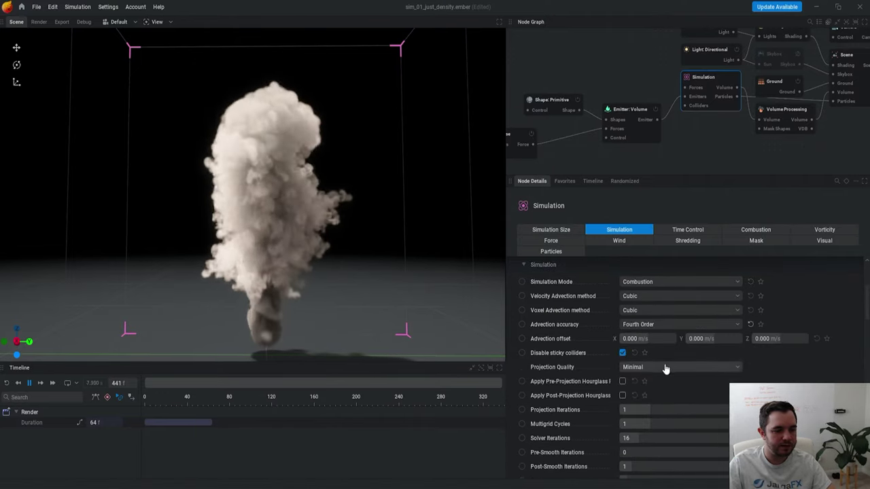
left_click(670, 370)
left_click(635, 416)
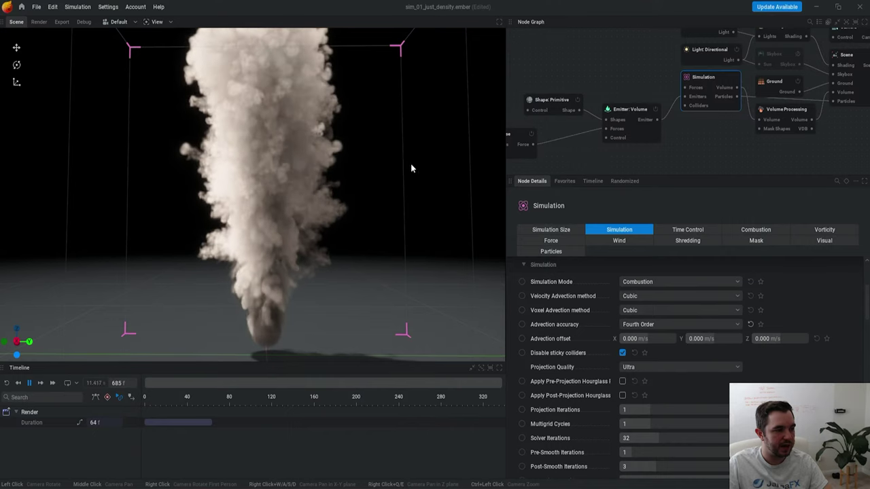
scroll(340, 167, "down", 1)
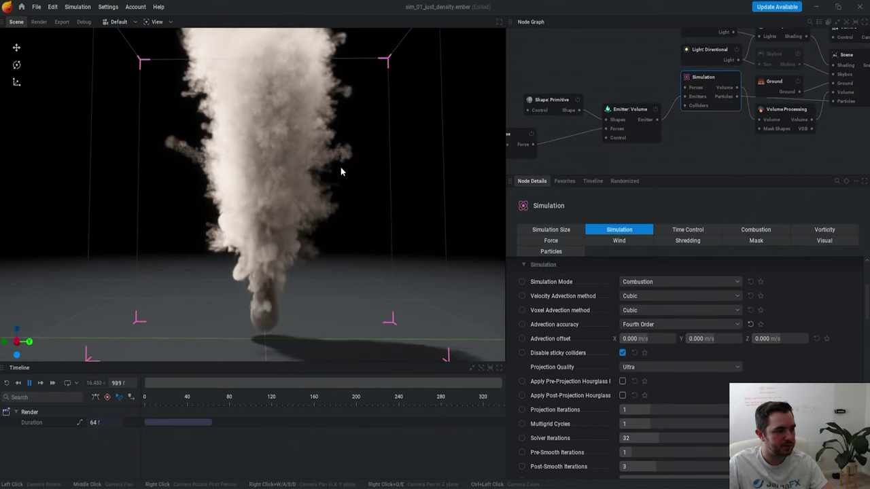
middle_click_drag(335, 170, 332, 219)
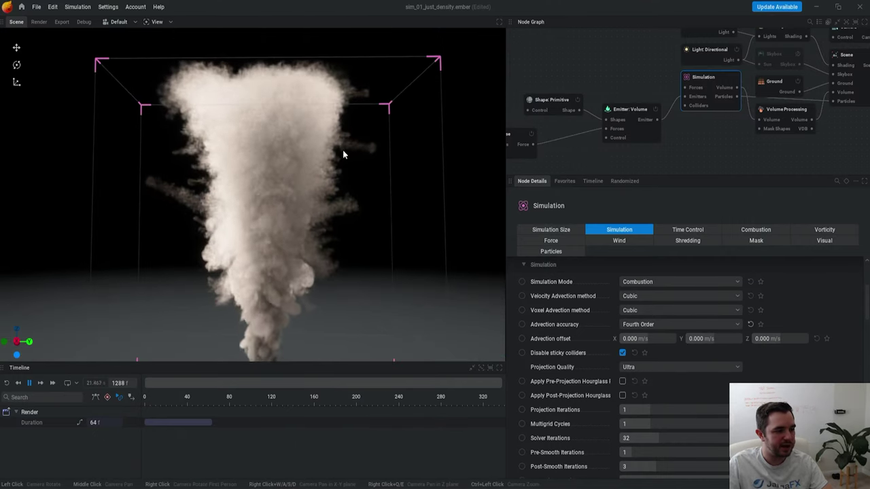
scroll(344, 151, "up", 2)
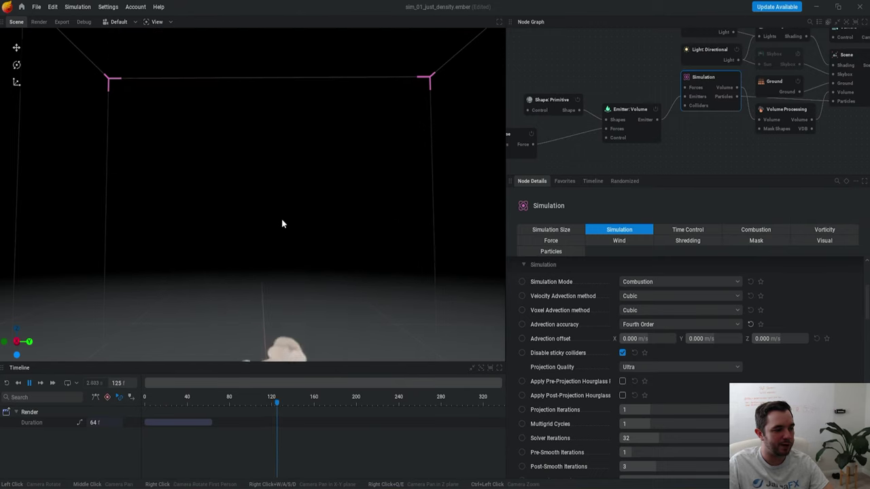
Step: Set the simulation's Smoke dissipation to 25%
left_click(745, 231)
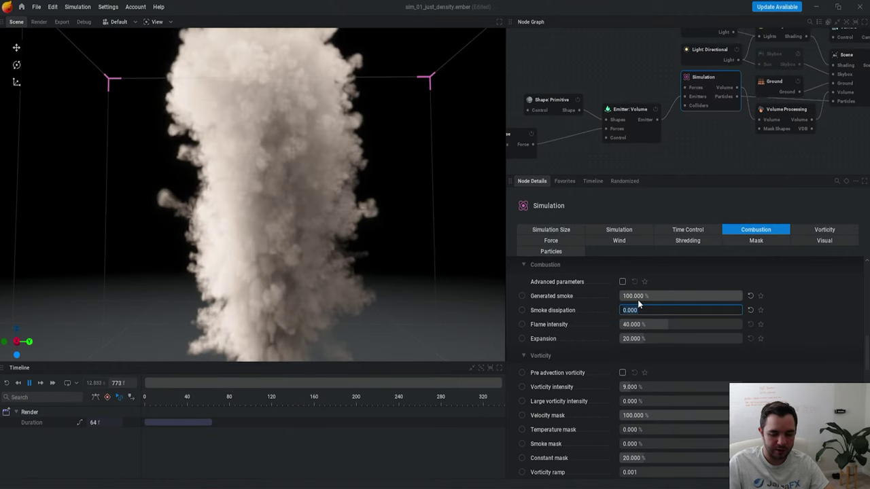
type("20")
key("Return")
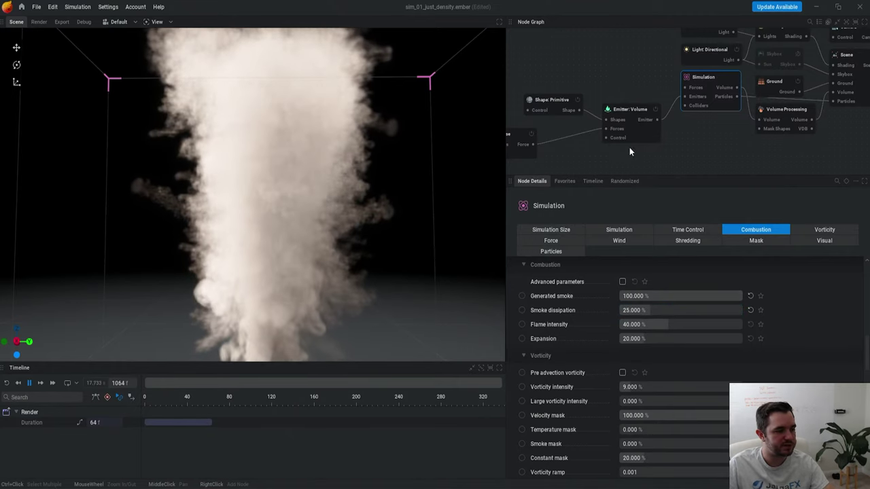
Step: Deselect the node, restart the simulation and examine how the dissipating smoke fades along the whole column
left_click(607, 76)
scroll(403, 241, "down", 2)
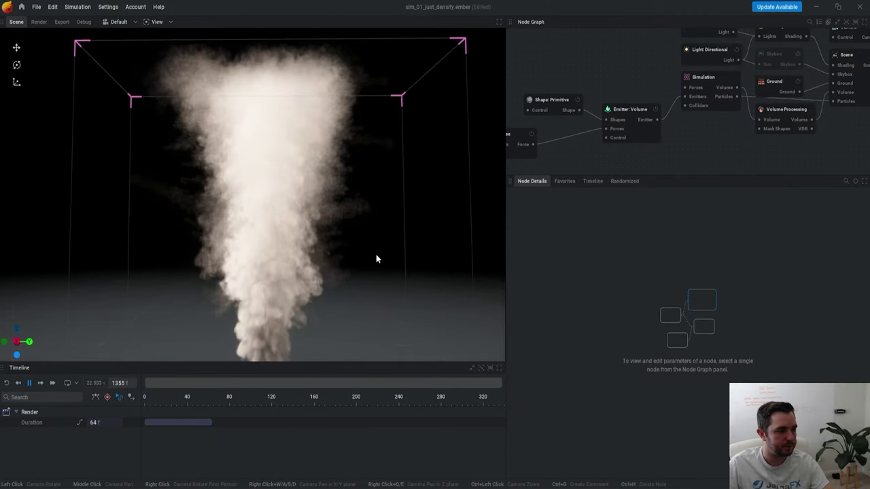
key("r")
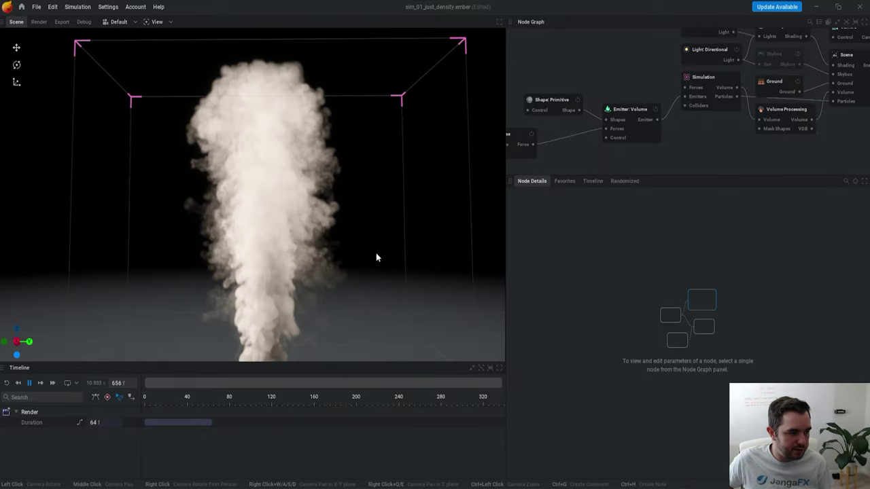
scroll(304, 224, "down", 2)
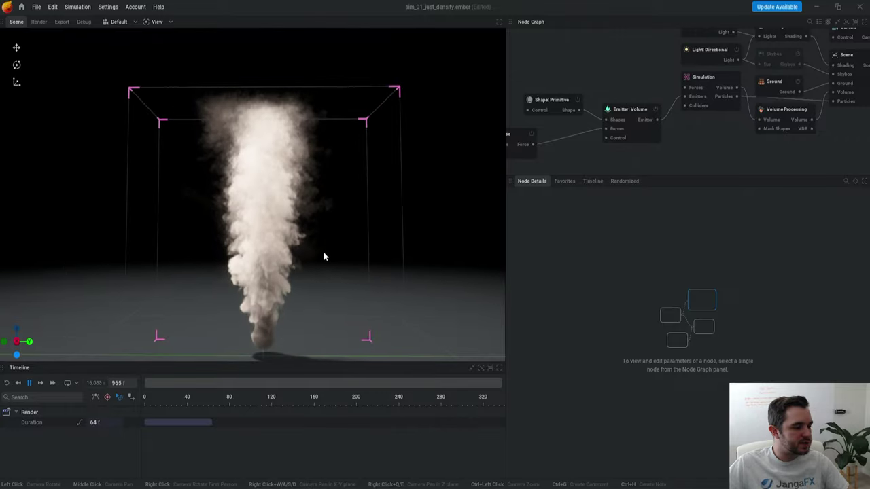
scroll(314, 244, "up", 2)
left_click_drag(313, 246, 350, 292)
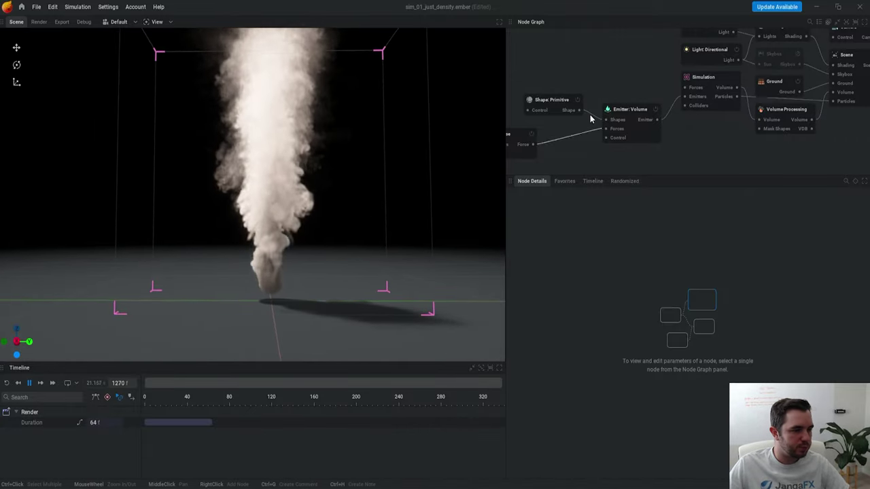
Step: Restart the simulation and move the spherical emitter shape around, leaving it at about Y 0.311 m and Z 4.667 m
left_click(556, 107)
key("r")
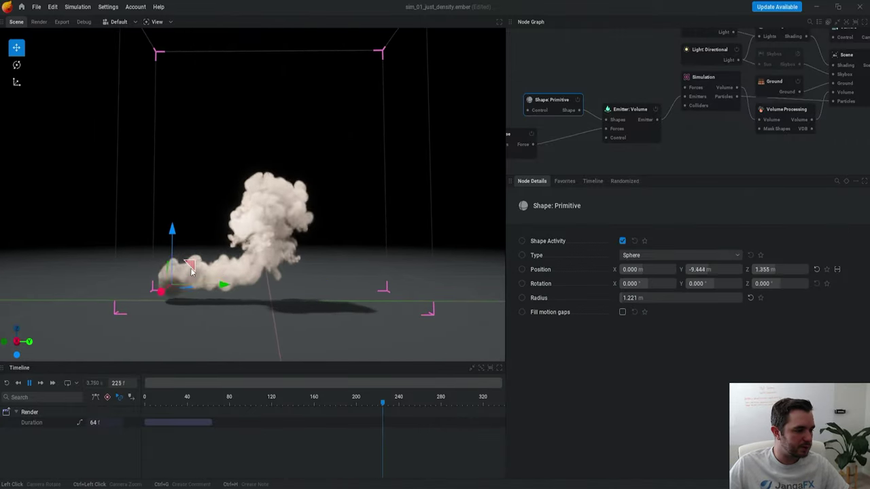
left_click_drag(335, 226, 307, 211)
scroll(285, 151, "up", 3)
scroll(652, 130, "down", 1)
Step: Turn the Shading node's Raymarch sharpening off and back on for comparison, and set Smoke sharpening to 0%
middle_click_drag(730, 102, 677, 133)
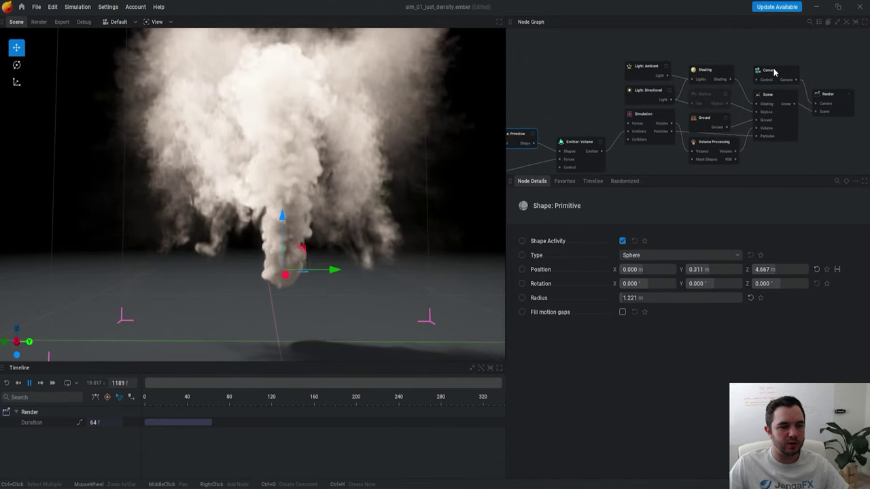
left_click(711, 70)
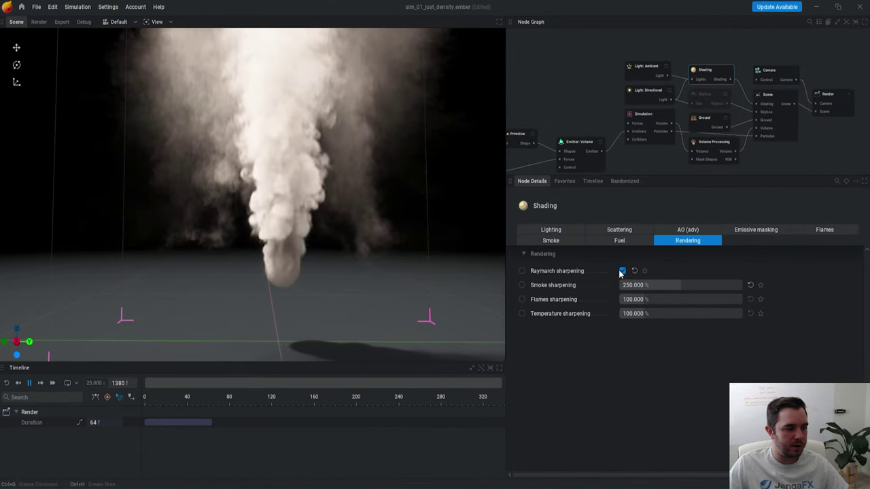
left_click(621, 271)
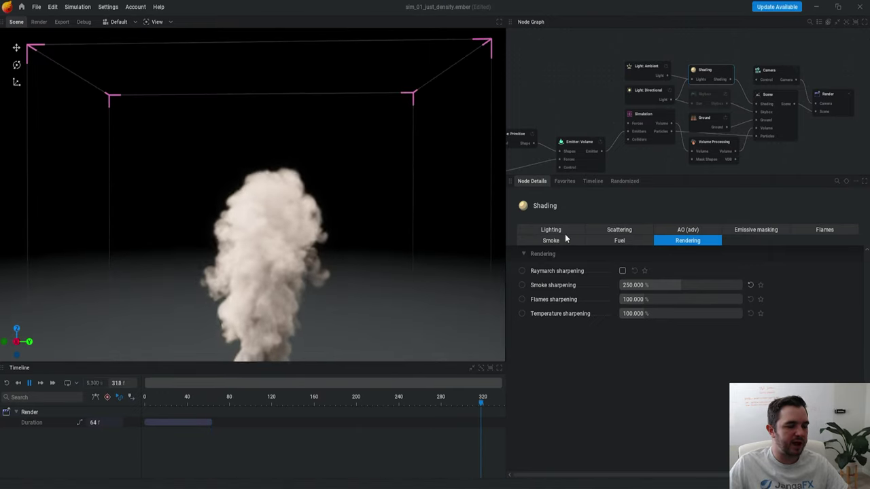
left_click(622, 271)
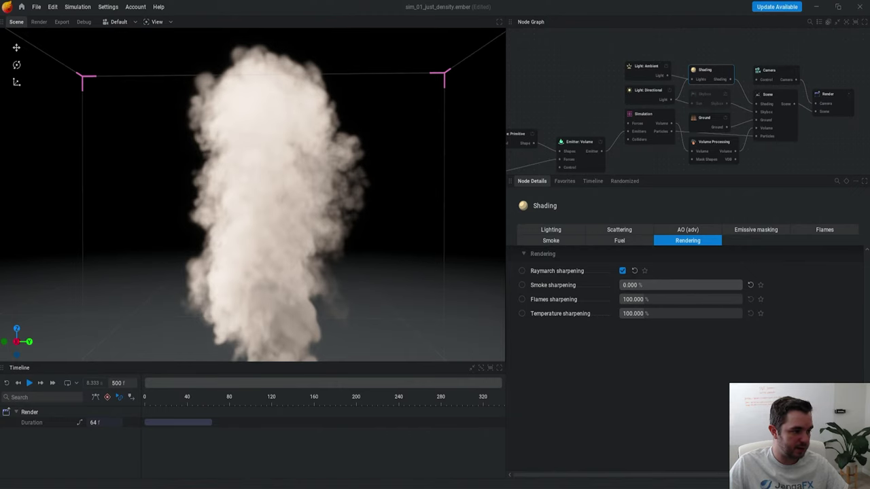
Step: Raise the Shading node's Smoke sharpening to about 453% and inspect the sharpened smoke column up close and from afar
scroll(344, 208, "up", 4)
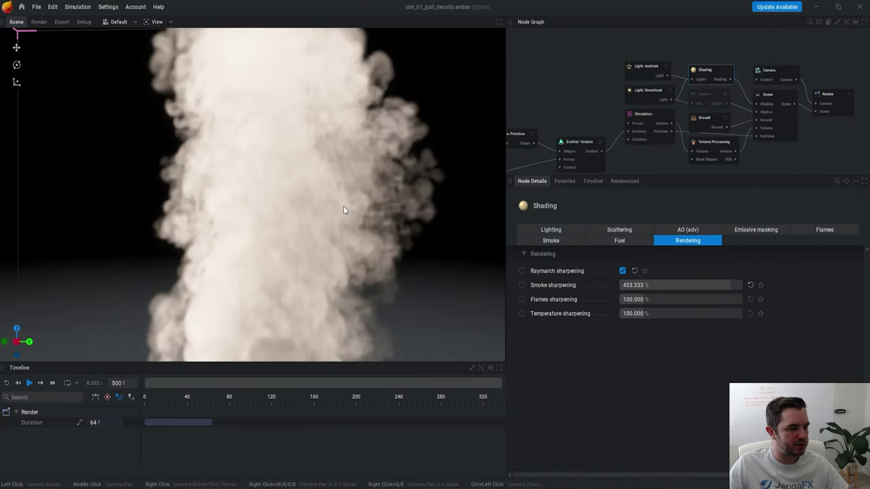
middle_click_drag(343, 208, 247, 177)
scroll(246, 177, "down", 7)
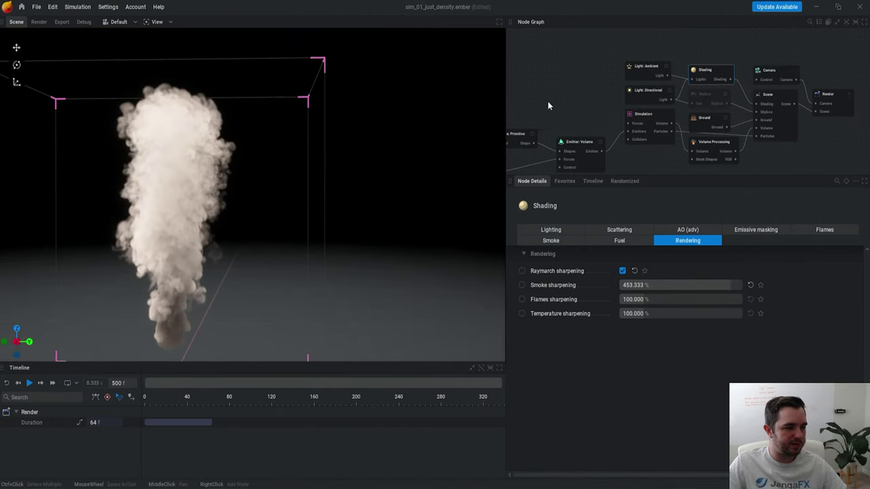
Step: Resume the simulation and enlarge the spherical emitter shape to a radius of about 2.887 m
middle_click_drag(547, 102, 666, 59)
left_click(622, 95)
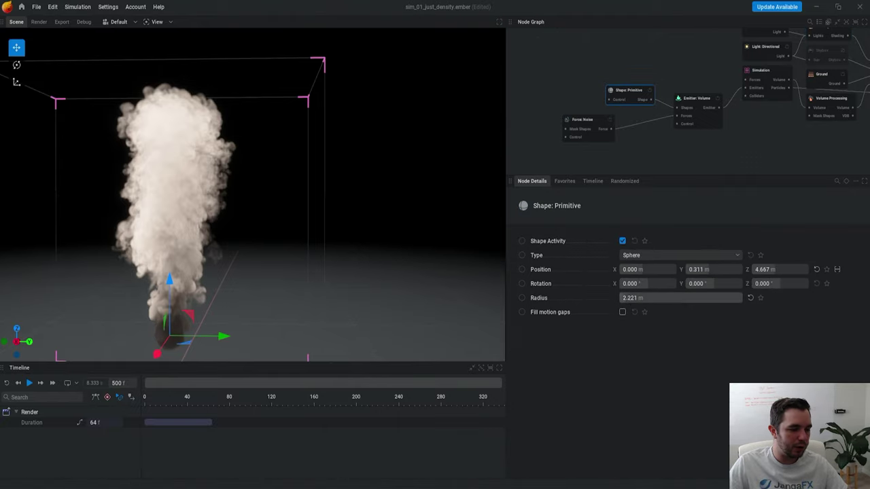
key("space")
left_click_drag(237, 240, 228, 191)
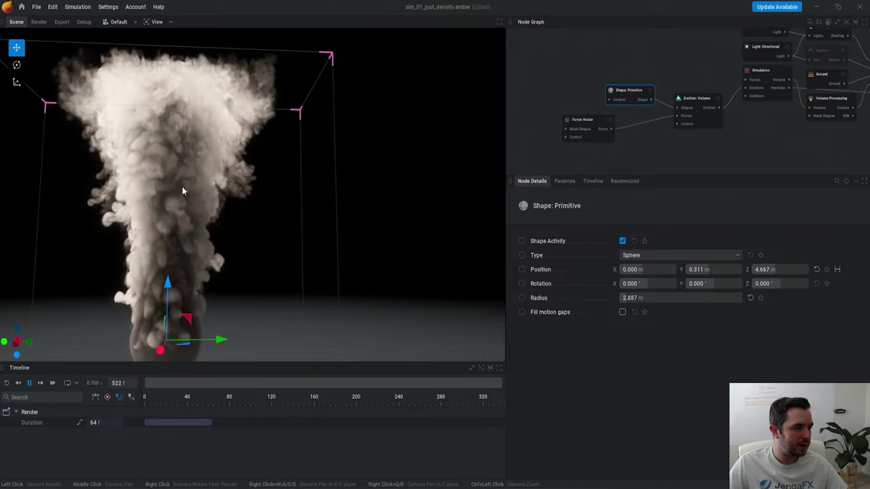
scroll(287, 232, "down", 2)
middle_click_drag(401, 239, 433, 202)
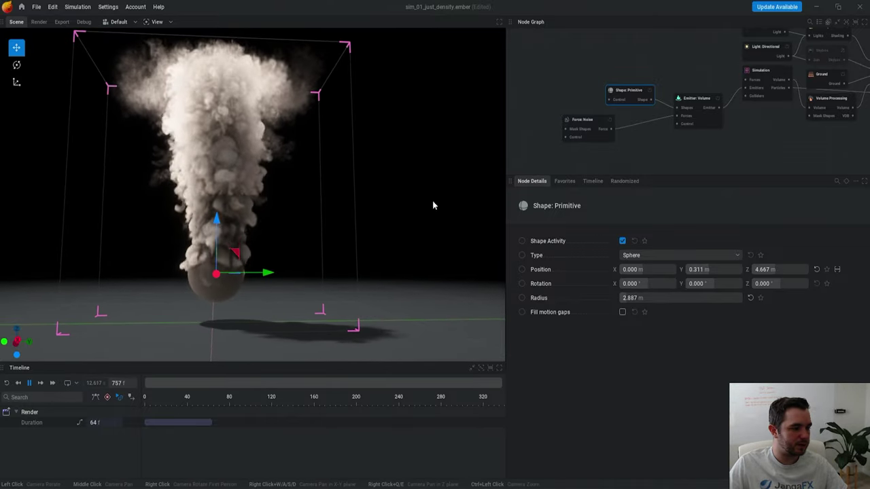
Step: Set the simulation's voxel size to 0.2 m and apply the new resolution
left_click(763, 76)
left_click(561, 230)
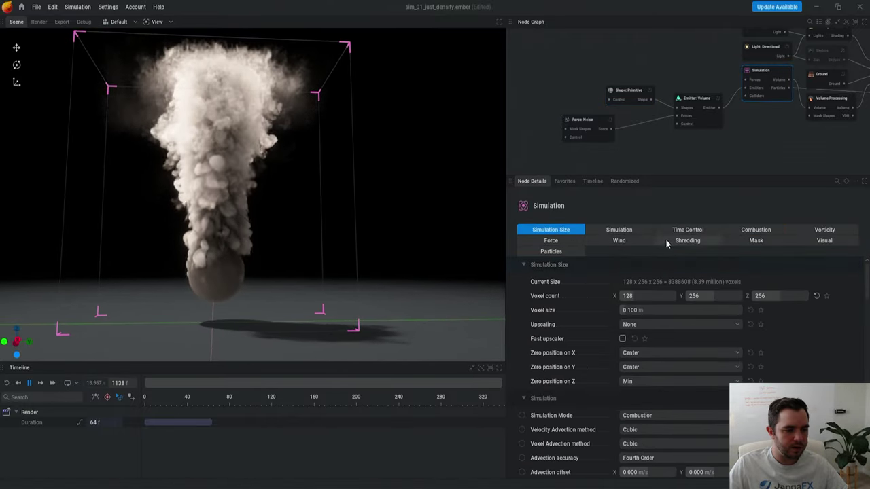
left_click(651, 313)
type(".2")
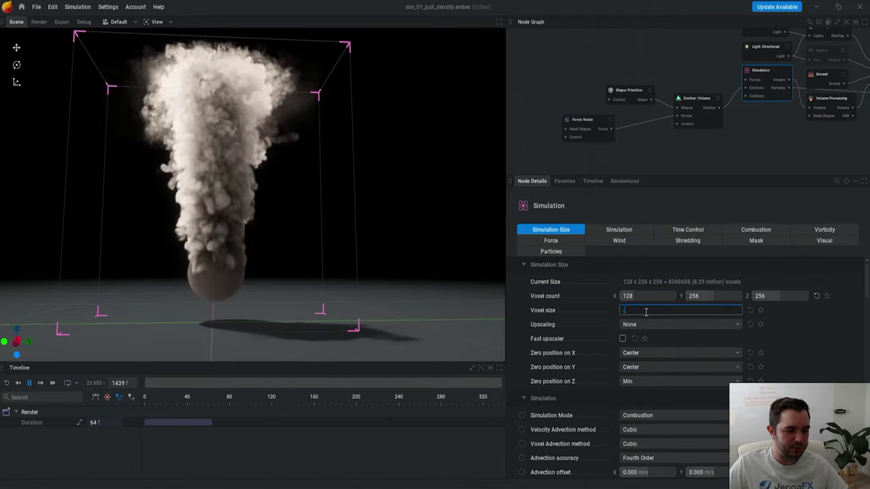
key("Return")
left_click(656, 355)
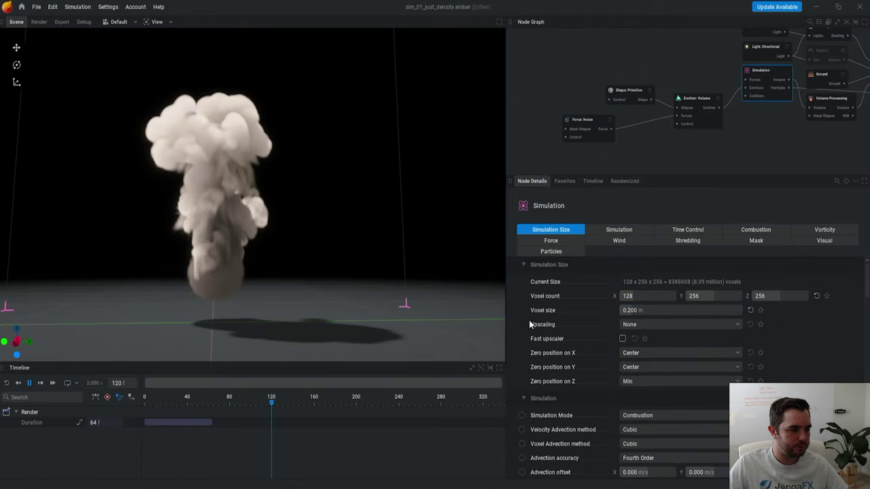
Step: Widen the simulation volume by setting the X voxel count to 256 and apply the new resolution
scroll(282, 221, "down", 3)
left_click_drag(293, 176, 306, 170)
scroll(306, 170, "down", 2)
middle_click_drag(307, 170, 310, 205)
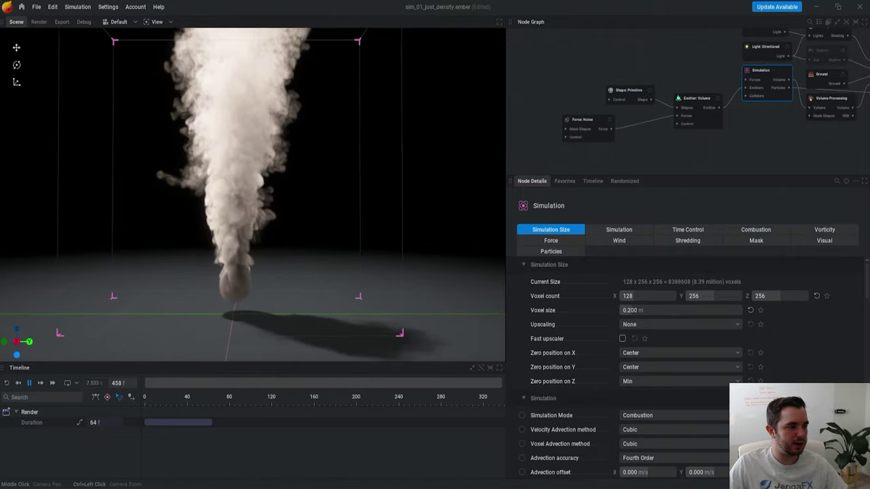
type("256")
key("Return")
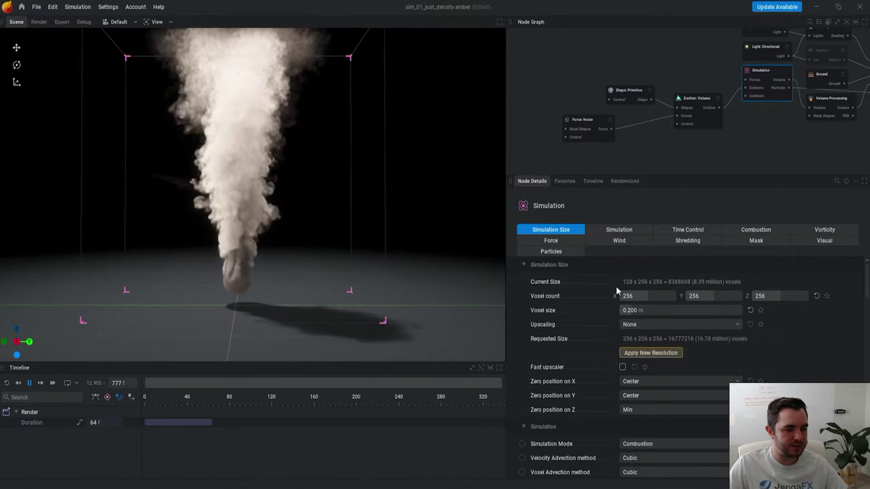
left_click(649, 353)
Step: Enlarge the spherical emitter shape to a radius of about 7.054 m
left_click(628, 99)
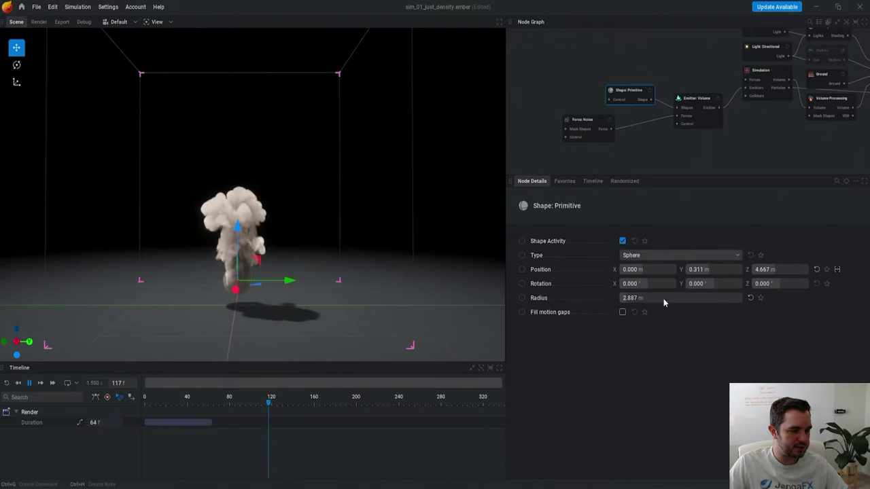
left_click_drag(673, 298, 662, 297)
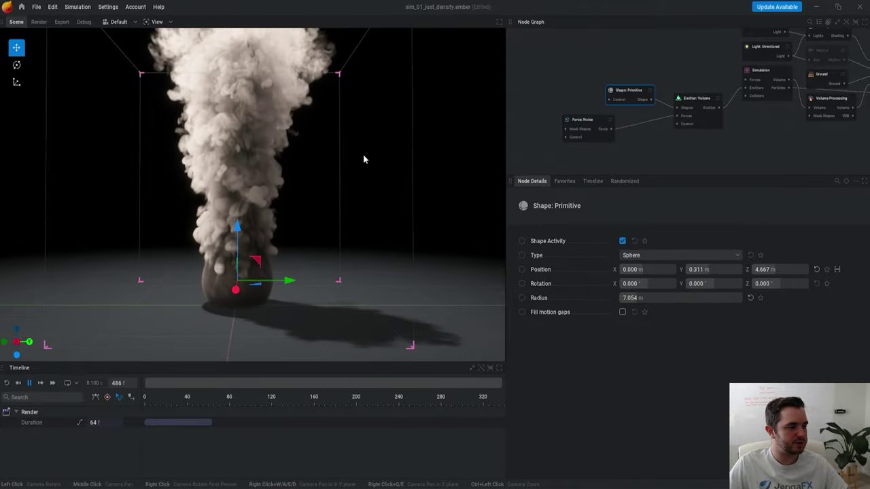
middle_click_drag(363, 159, 359, 178)
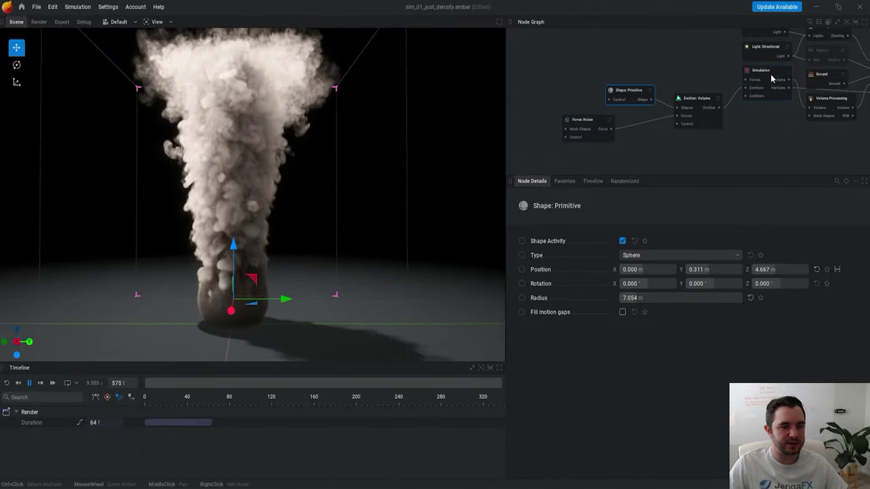
Step: Increase the simulation's Buoyancy to about 158.667% and restart the simulation
left_click(771, 79)
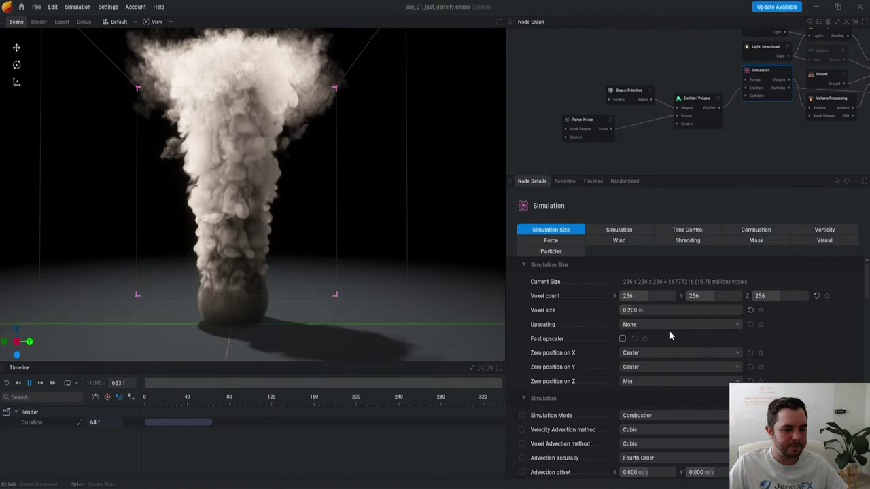
left_click(821, 230)
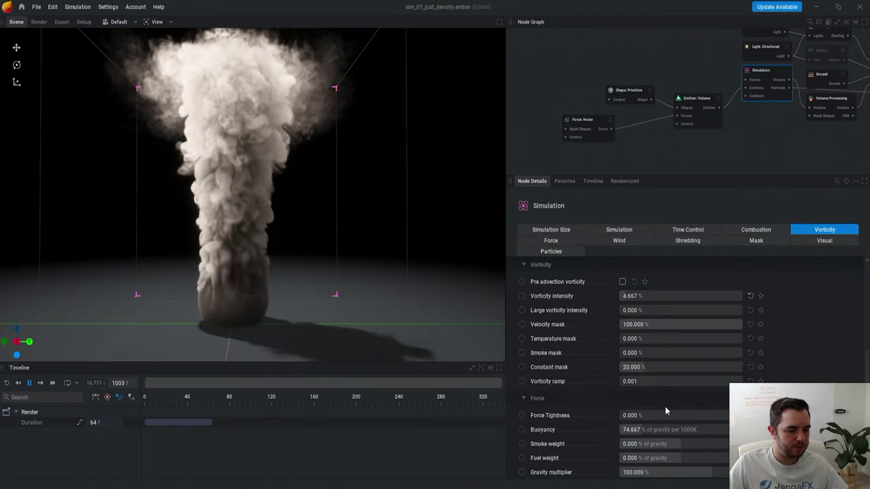
scroll(685, 414, "down", 2)
left_click_drag(690, 396, 715, 396)
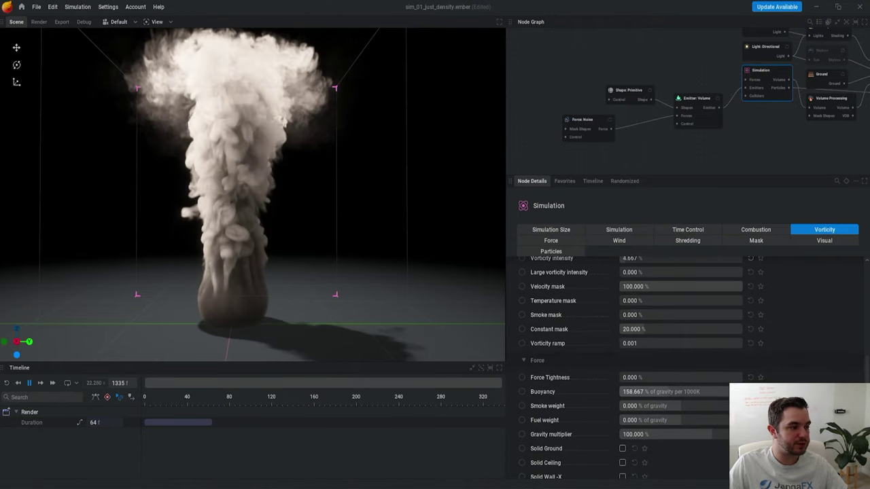
key("r")
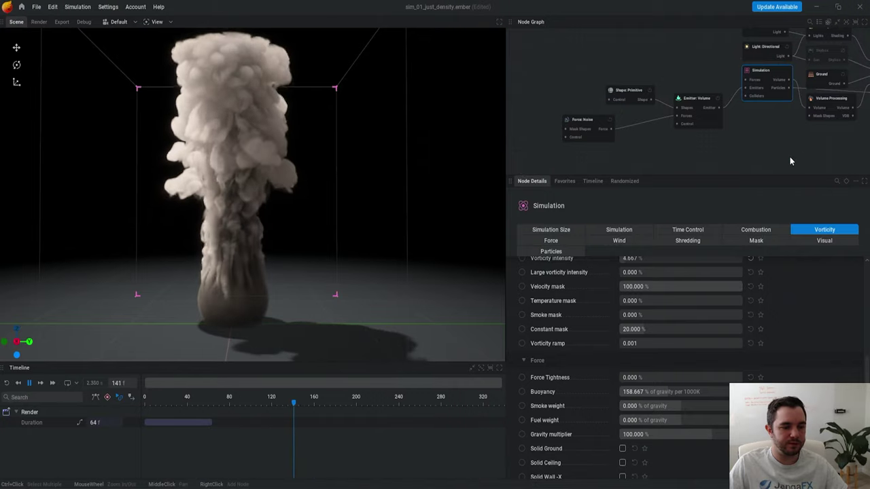
Step: Enable the simulation's Solid Ceiling and restart the simulation to examine how the smoke spreads beneath it
left_click(550, 241)
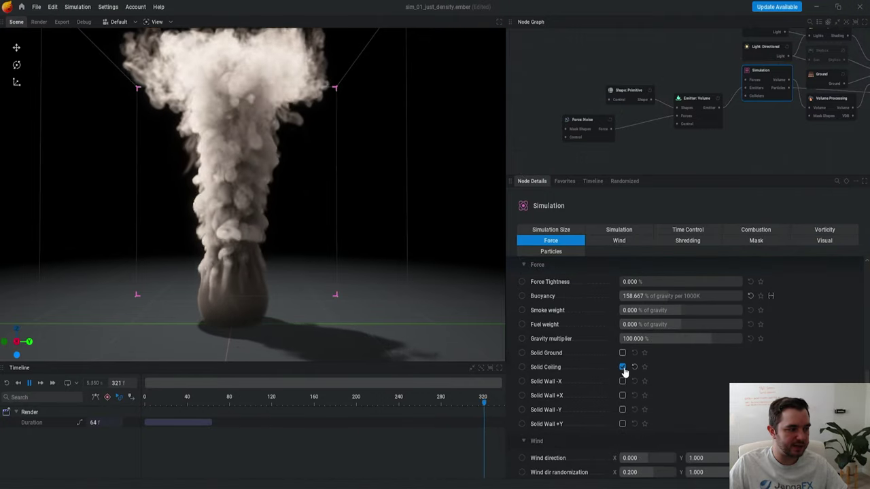
left_click(623, 368)
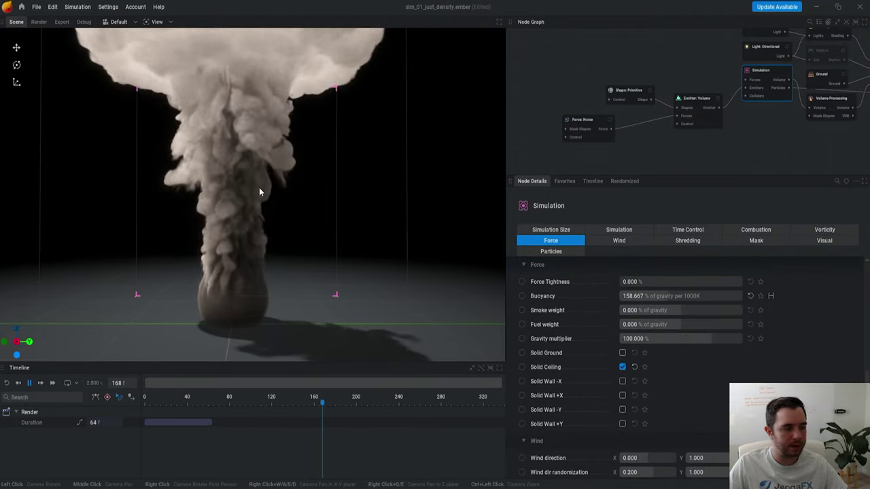
scroll(231, 158, "down", 2)
middle_click_drag(301, 108, 301, 219)
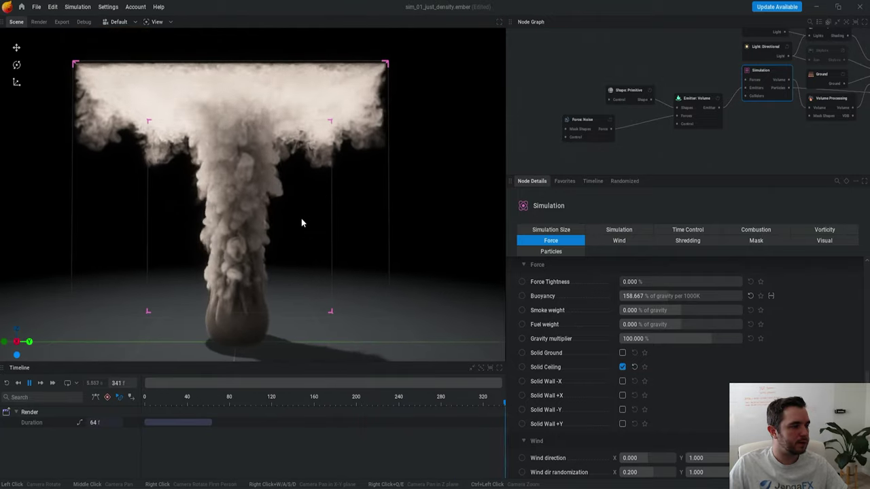
key("r")
left_click_drag(294, 235, 360, 237)
left_click_drag(235, 194, 260, 177)
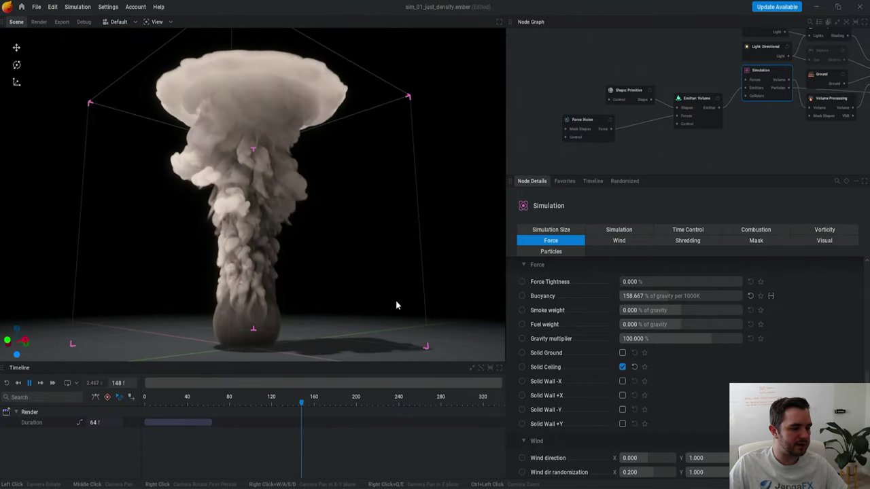
Step: Raise the simulation's Vorticity intensity to about 15.667% and inspect the detail in the smoke column
left_click(824, 230)
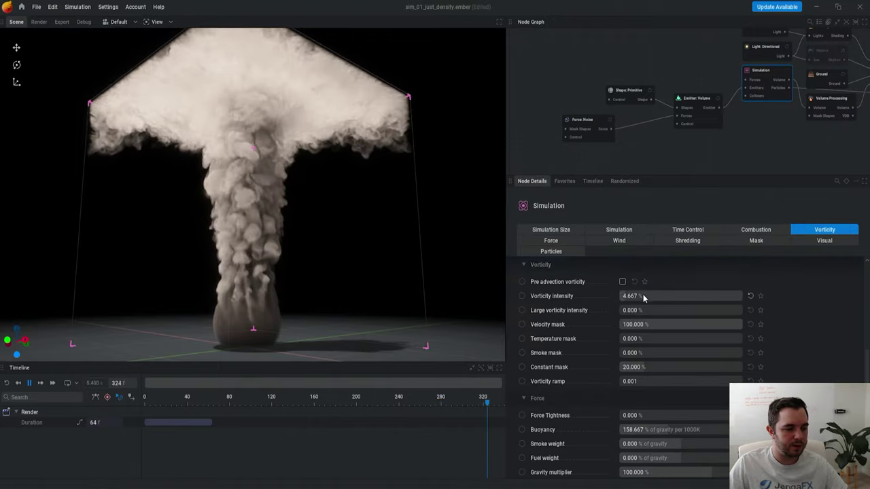
mouse_move(660, 297)
left_mouse_down()
mouse_move(672, 296)
mouse_move(662, 296)
left_mouse_up()
left_click_drag(435, 135, 410, 135)
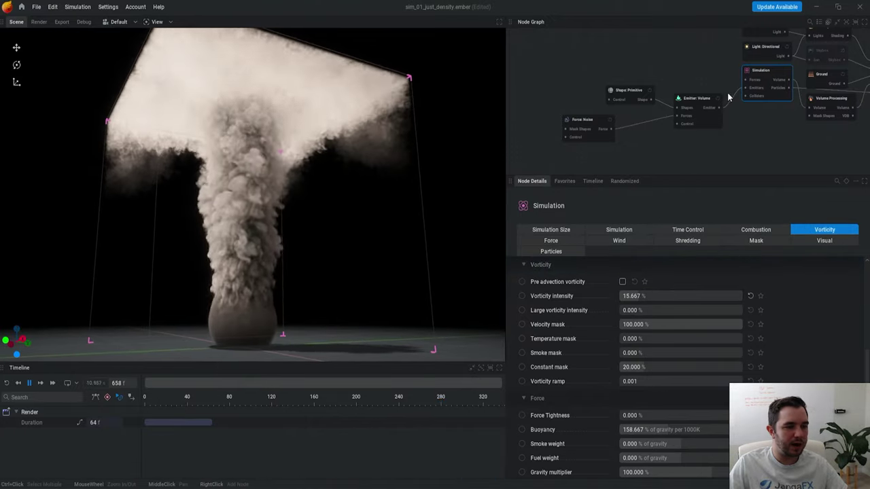
scroll(324, 182, "up", 3)
left_click_drag(324, 182, 320, 196)
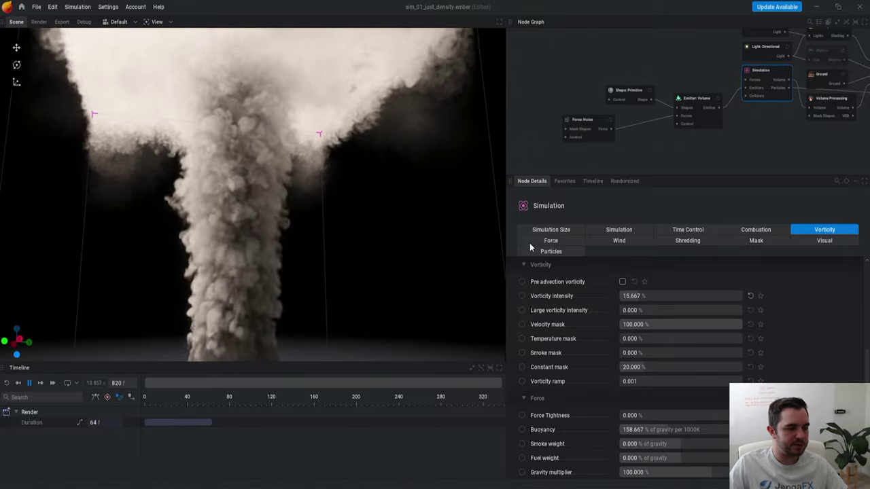
Step: Reduce the spherical emitter's radius to about 3.054 m, restart the simulation and examine the narrower column
left_click(613, 96)
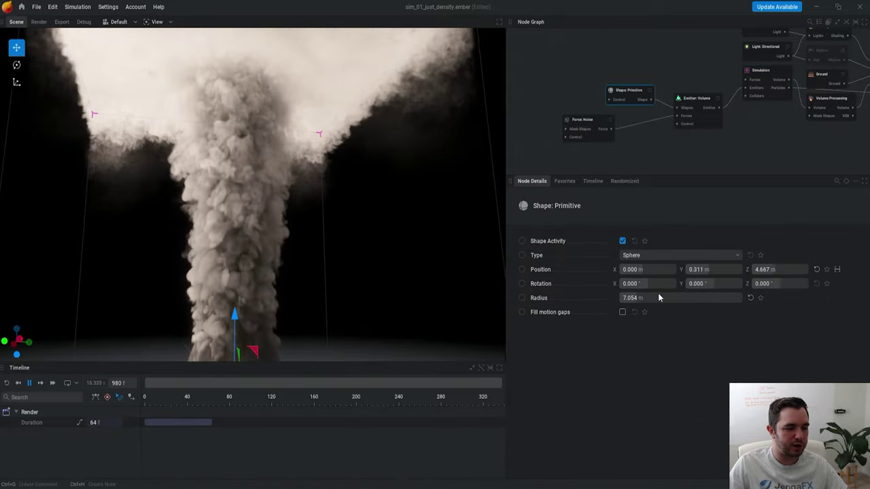
key("r")
scroll(272, 259, "down", 3)
left_click_drag(248, 178, 213, 195)
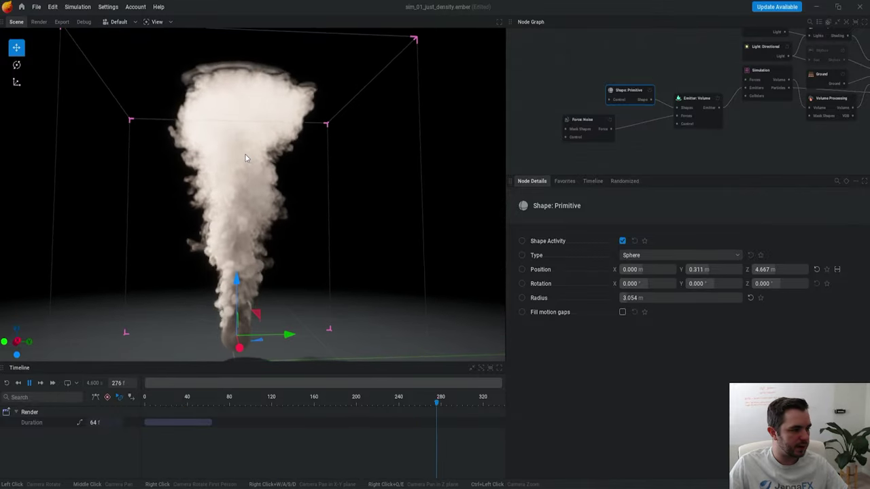
scroll(246, 157, "up", 2)
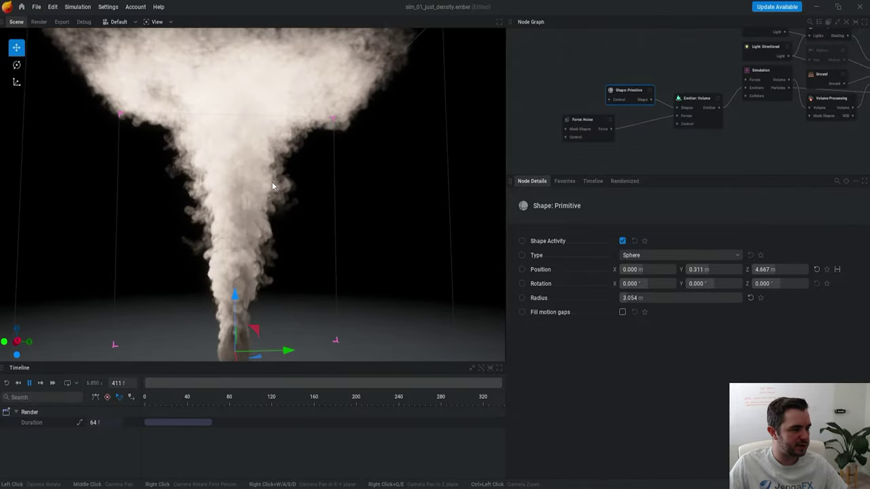
scroll(272, 182, "up", 2)
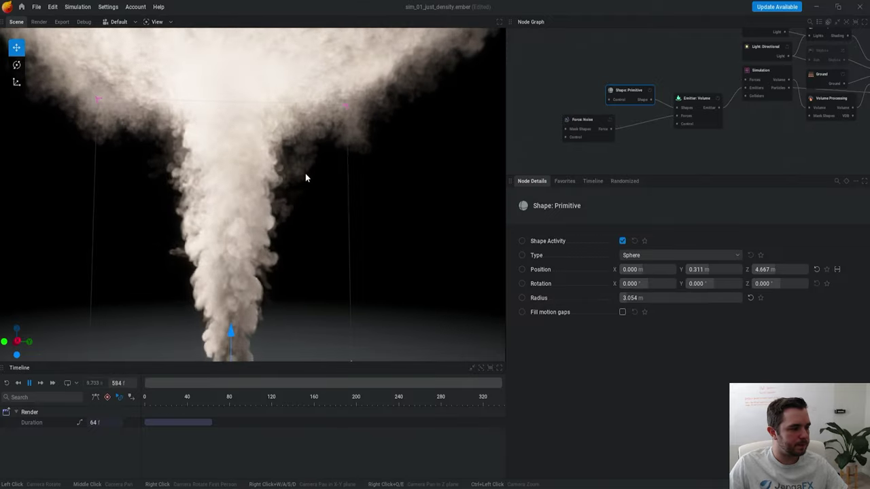
scroll(310, 182, "down", 1)
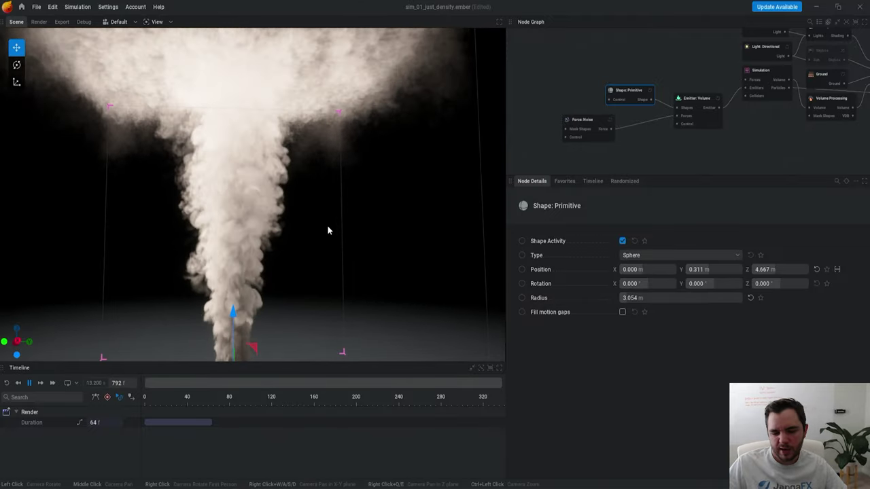
Step: Enable the simulation's visual gizmo in 2D Grid mode and examine the velocity arrows around the column and the volume's boundary
left_click(765, 71)
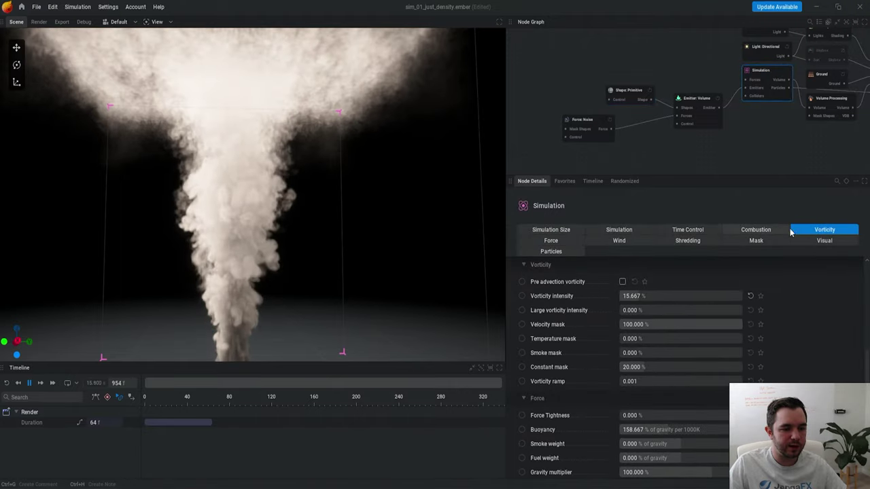
left_click(822, 241)
left_click(623, 282)
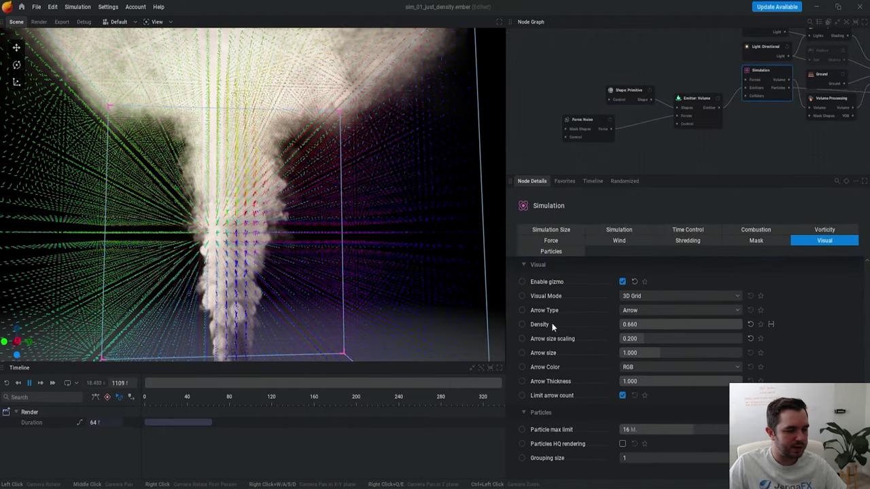
left_click(646, 321)
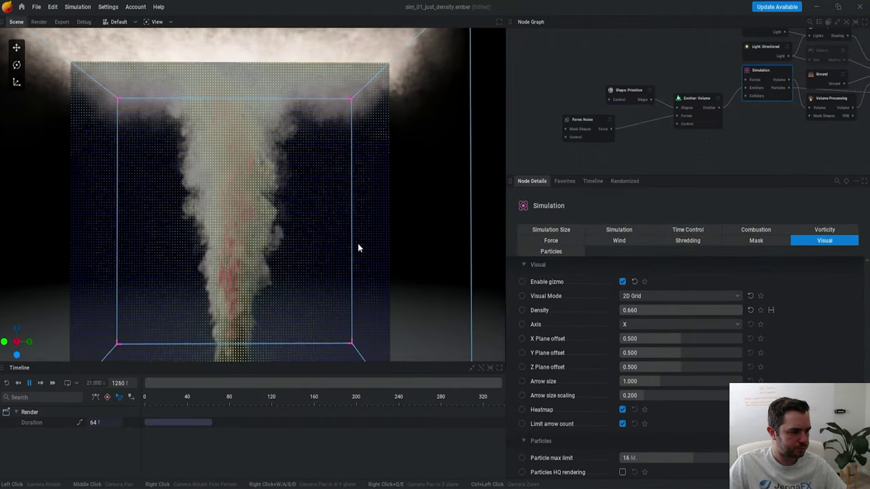
scroll(363, 242, "up", 5)
middle_click_drag(341, 182, 307, 182)
scroll(307, 182, "up", 4)
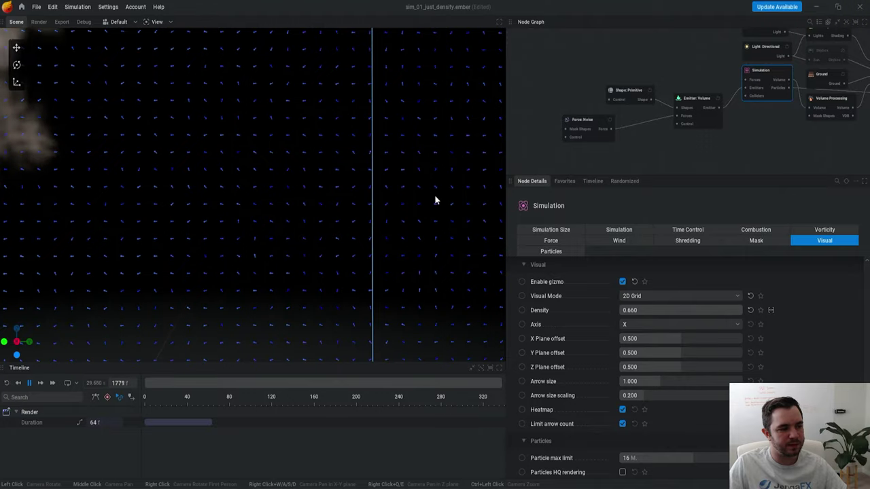
middle_click_drag(236, 297, 313, 252)
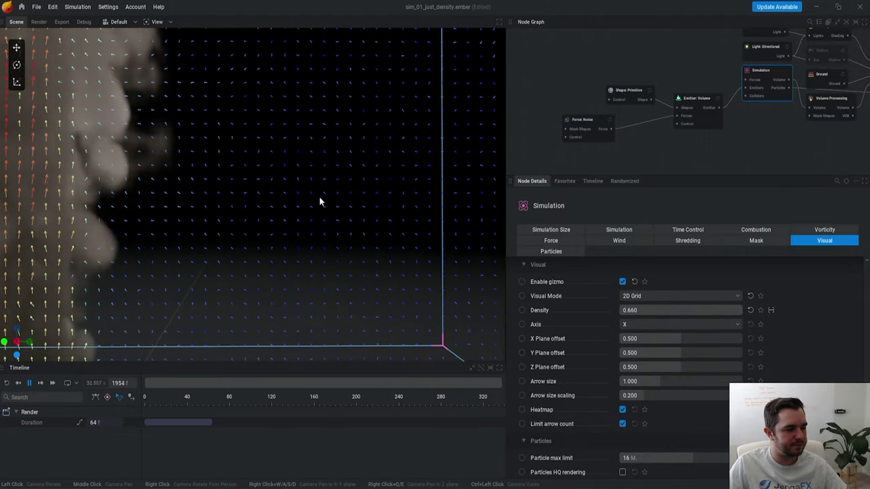
middle_click_drag(420, 174, 353, 192)
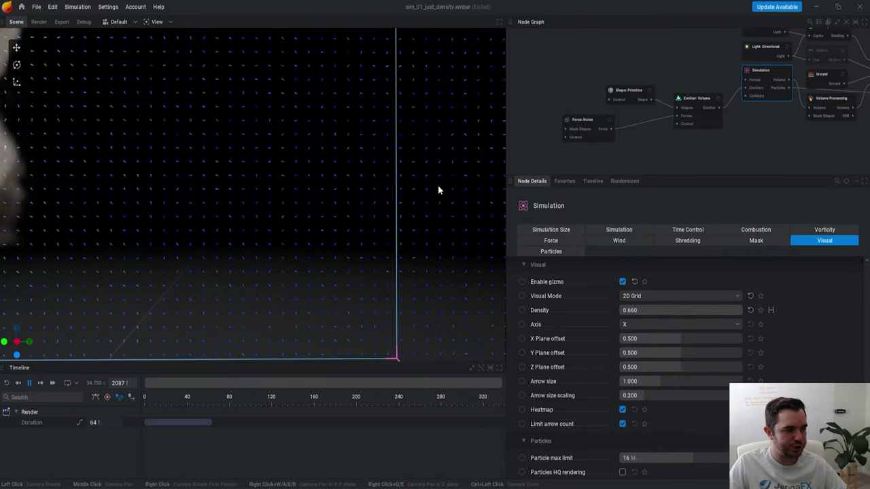
Step: Examine the velocity arrows around the smoke column and add a Noise force to the simulation's Forces input
middle_click_drag(438, 190, 350, 280)
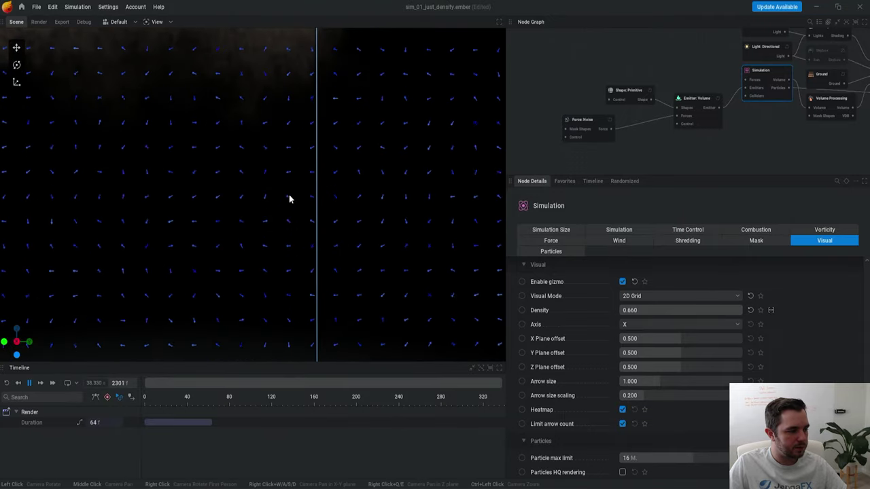
scroll(224, 214, "down", 3)
middle_click_drag(61, 272, 196, 216)
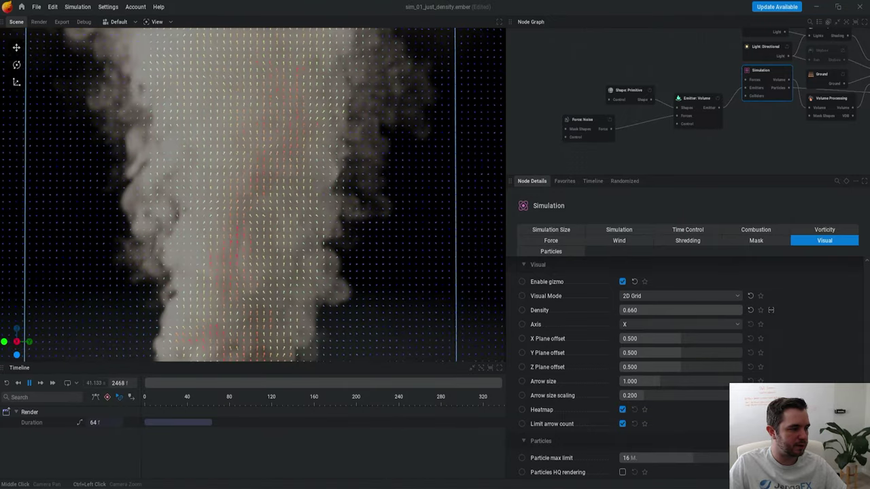
scroll(245, 204, "down", 3)
scroll(245, 204, "down", 3)
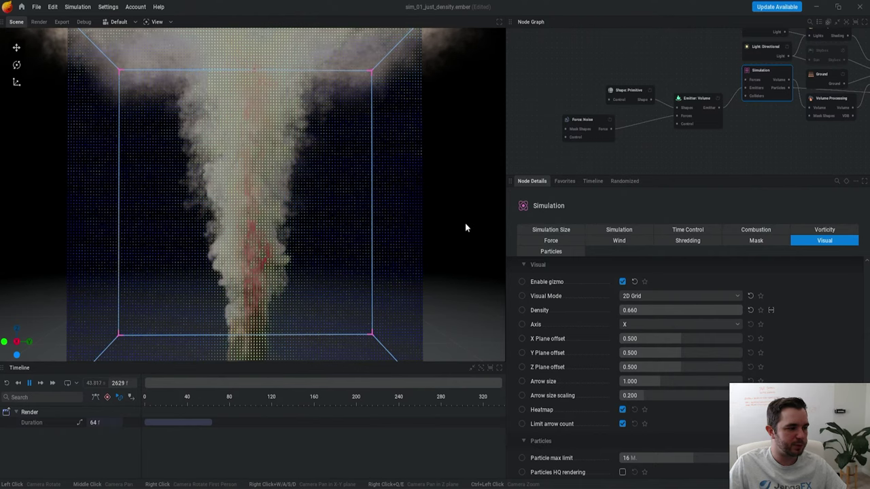
left_click_drag(695, 64, 626, 62)
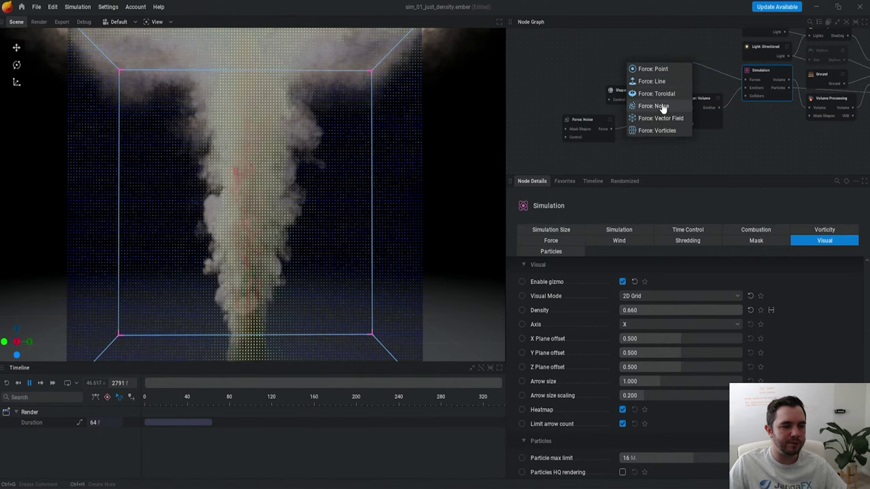
left_click(663, 107)
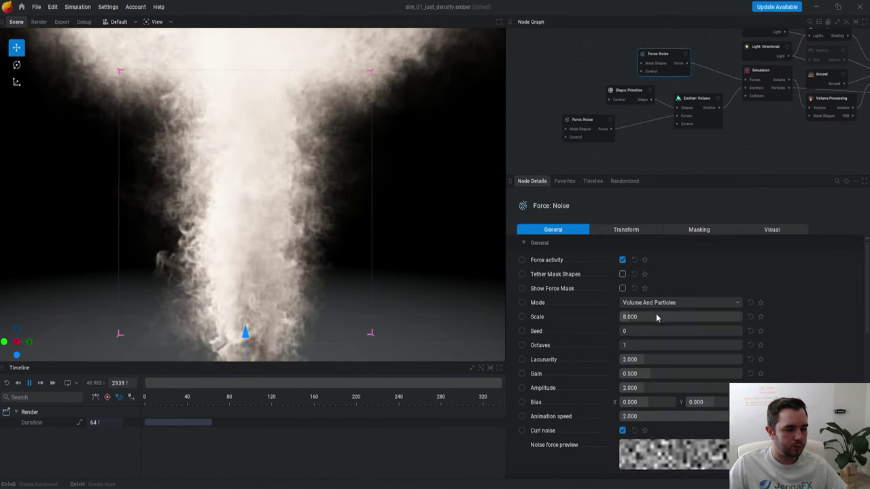
Step: Set the simulation's new noise force to a 0% Constant mask and 100% Smoke mask, and restart the simulation to inspect the column
left_click(698, 228)
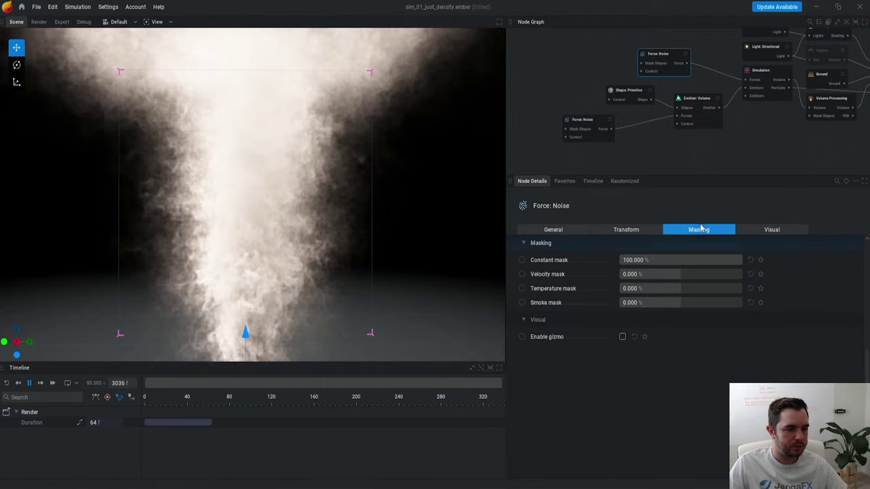
double_click(657, 263)
type("0")
key("Return")
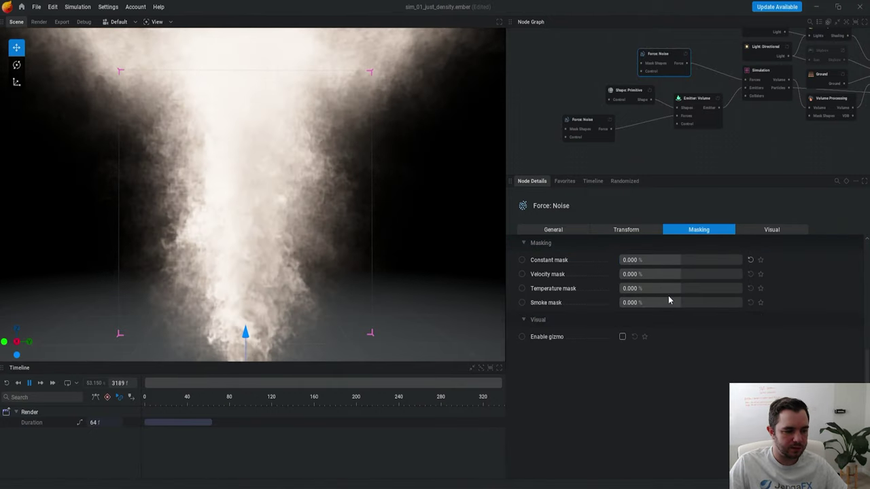
left_click_drag(676, 303, 742, 303)
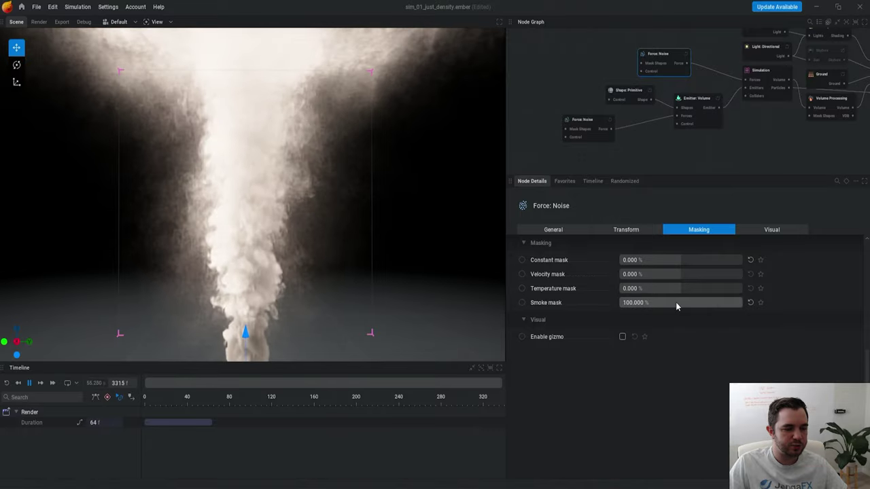
key("r")
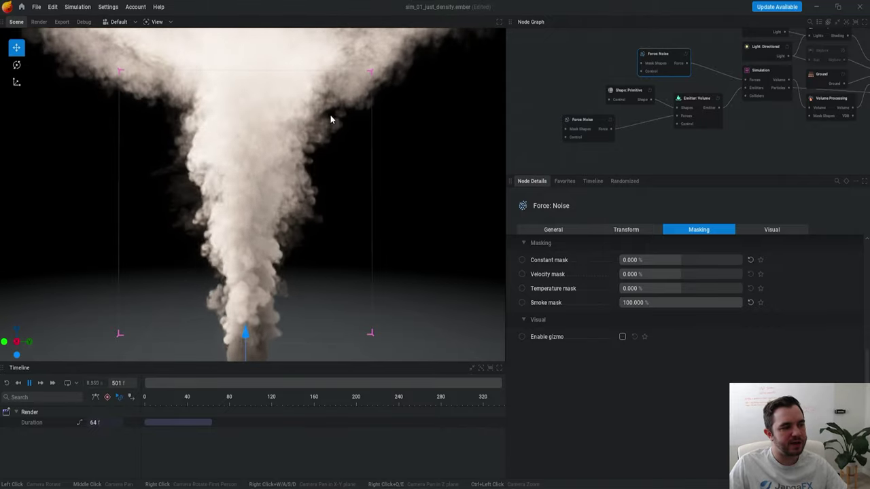
scroll(246, 196, "down", 3)
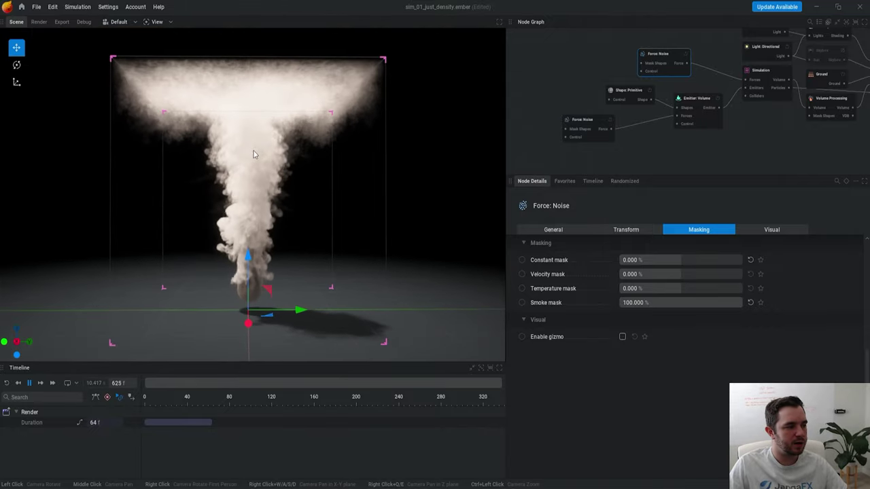
scroll(253, 154, "up", 3)
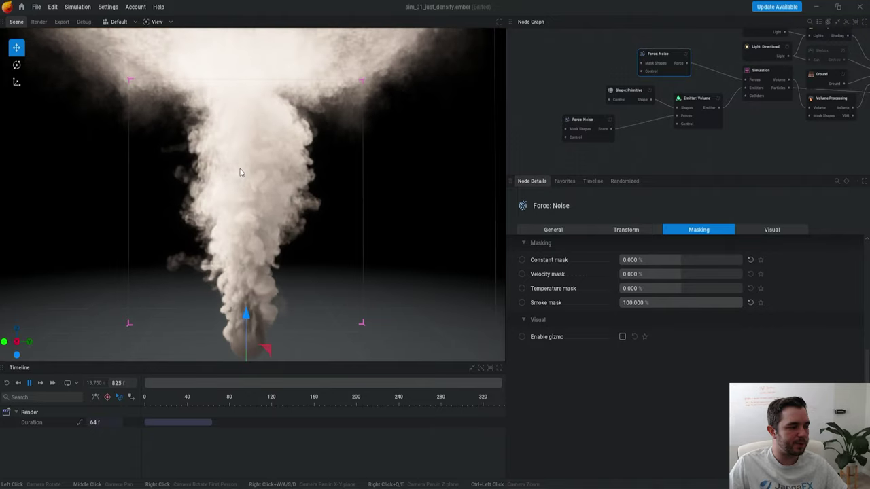
Step: Raise the simulation noise force's Scale to about 15.333 and its Amplitude to about 5.467, and inspect the smoke
left_click(575, 231)
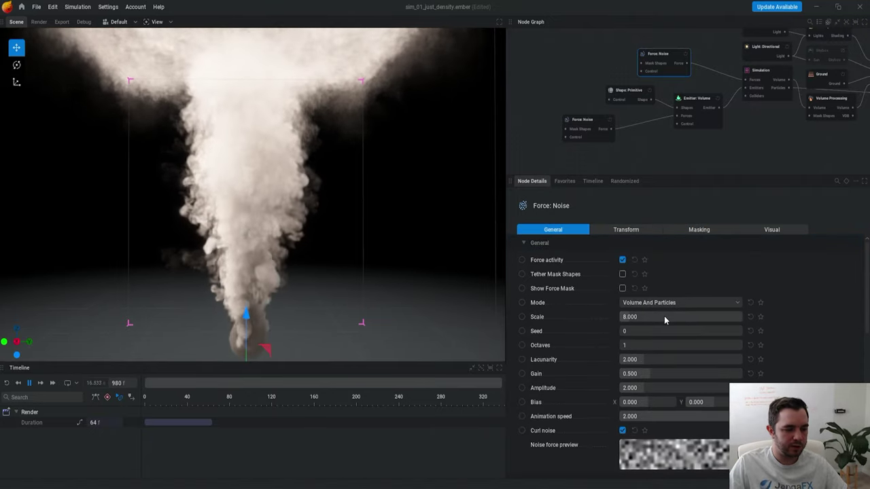
left_click_drag(663, 316, 690, 316)
left_click_drag(646, 388, 688, 388)
scroll(279, 186, "down", 2)
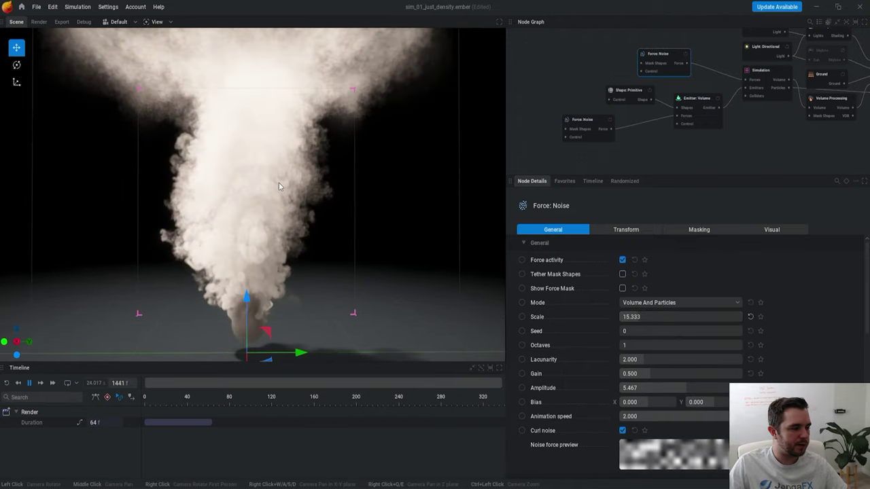
left_click_drag(327, 260, 312, 248)
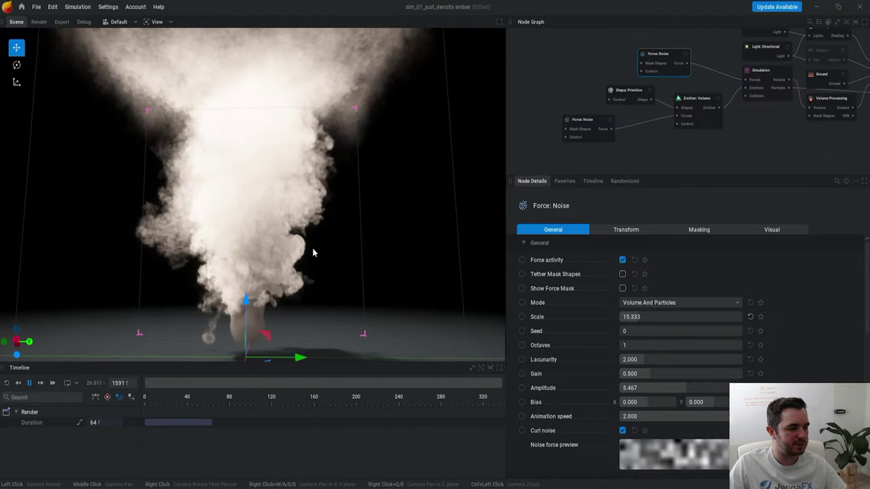
Step: Move the emitter's noise force node closer to the emitter and raise its Amplitude to 10
left_click(593, 123)
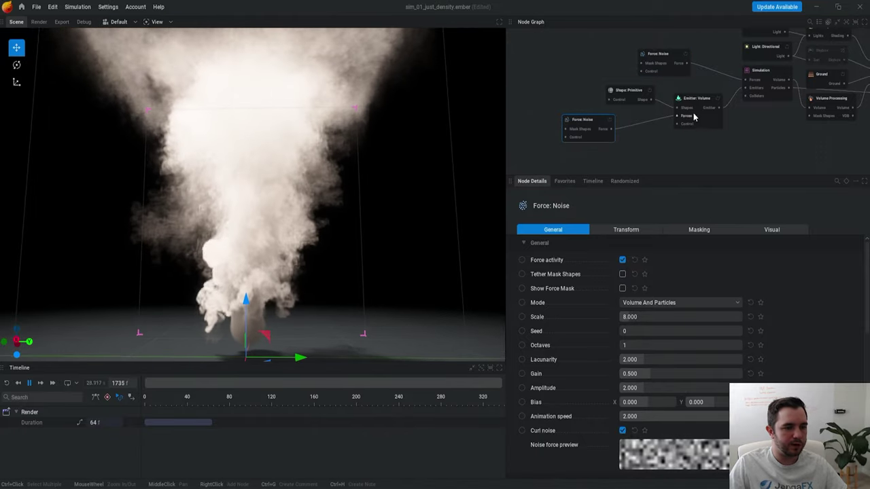
left_click_drag(594, 121, 624, 122)
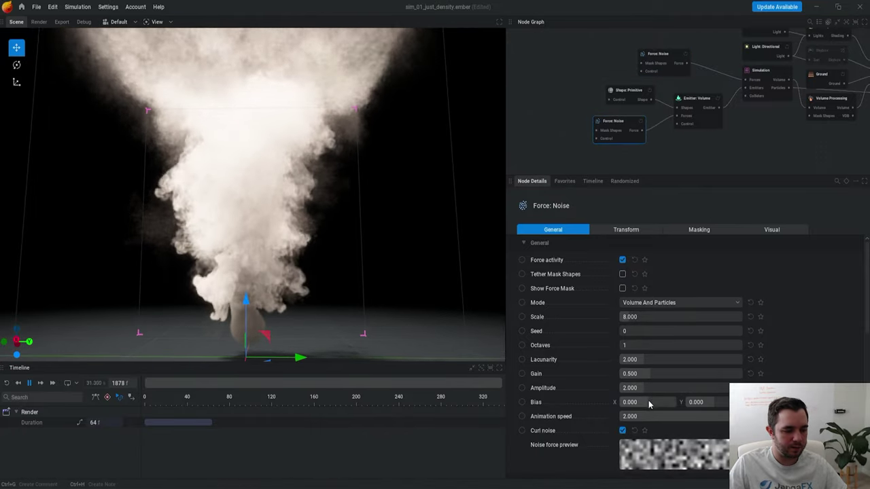
left_click_drag(650, 388, 751, 388)
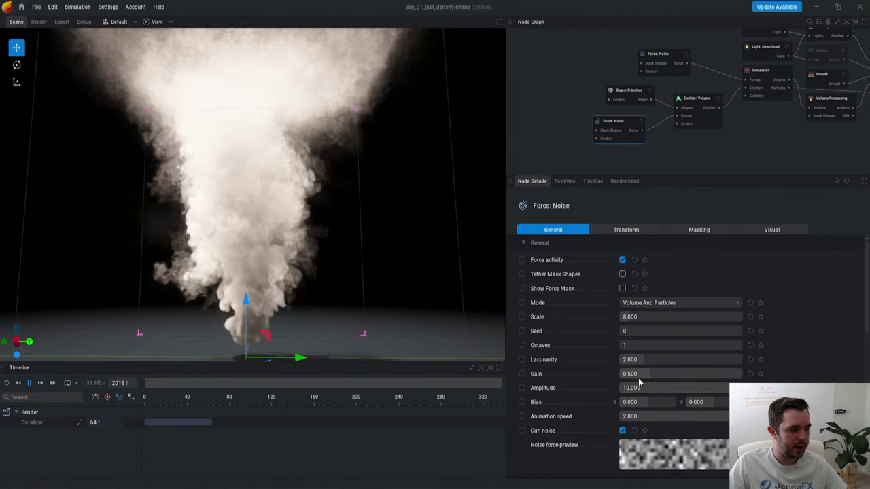
left_click(578, 110)
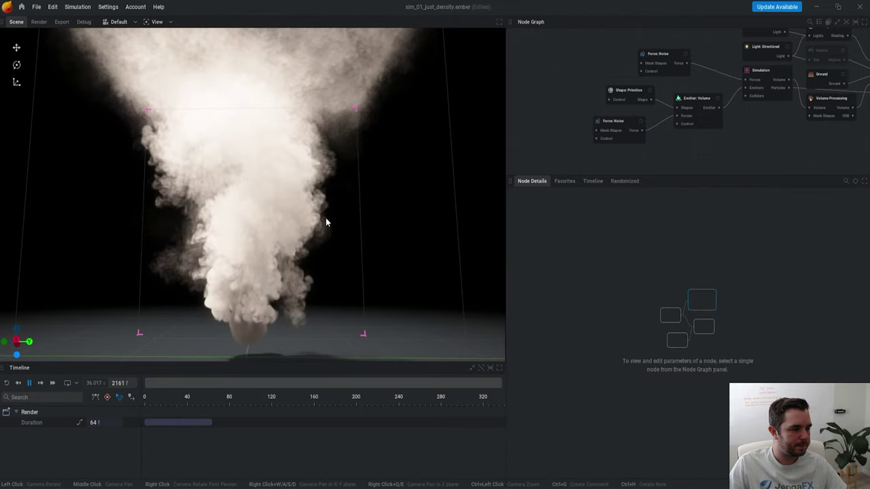
mouse_move(306, 213)
left_mouse_down()
mouse_move(253, 216)
mouse_move(312, 211)
left_mouse_up()
Step: Add a Line force to the simulation's Forces input and place its node above the simulation's noise force
left_click(656, 63)
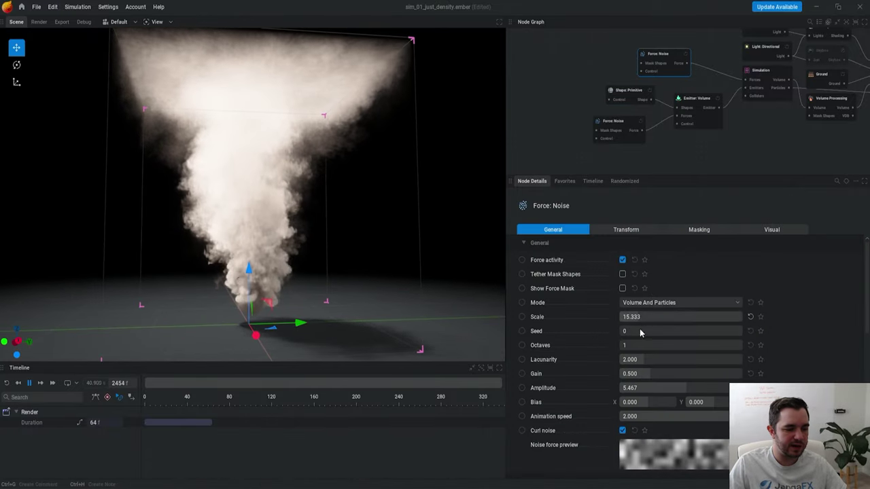
scroll(274, 222, "up", 1)
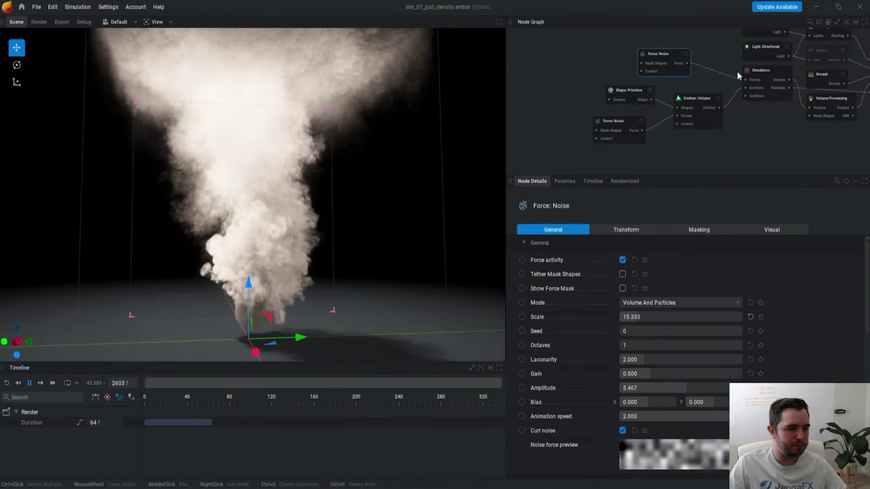
left_click_drag(745, 80, 676, 32)
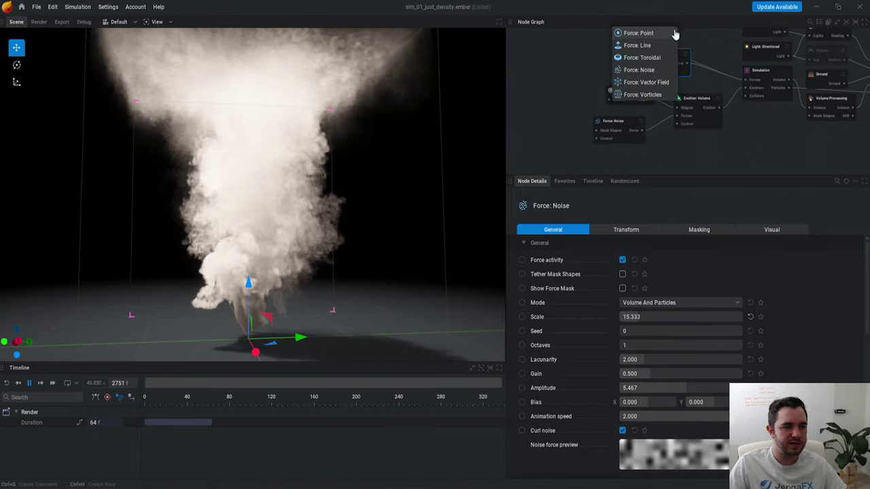
left_click(645, 47)
middle_click_drag(601, 72, 589, 122)
left_click_drag(615, 93, 618, 53)
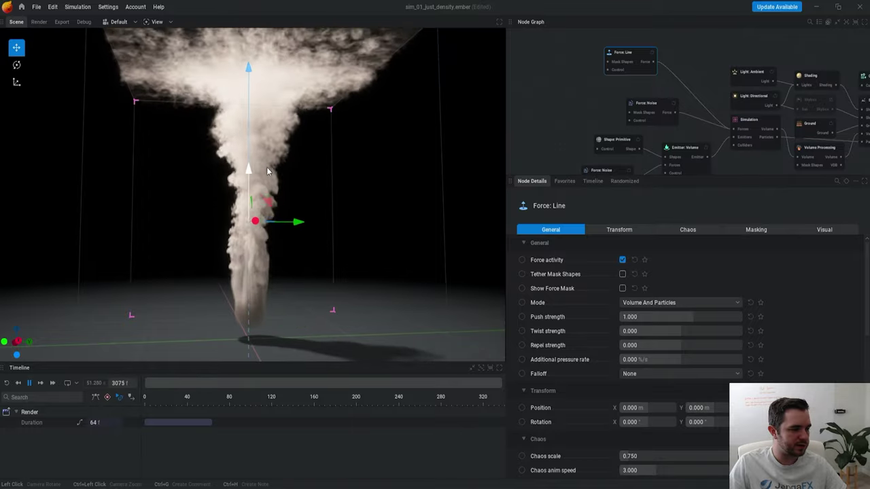
Step: Rotate the line force to -90° about X so it points sideways, and set its Push strength to 0.010
key("e")
left_click_drag(268, 172, 354, 220)
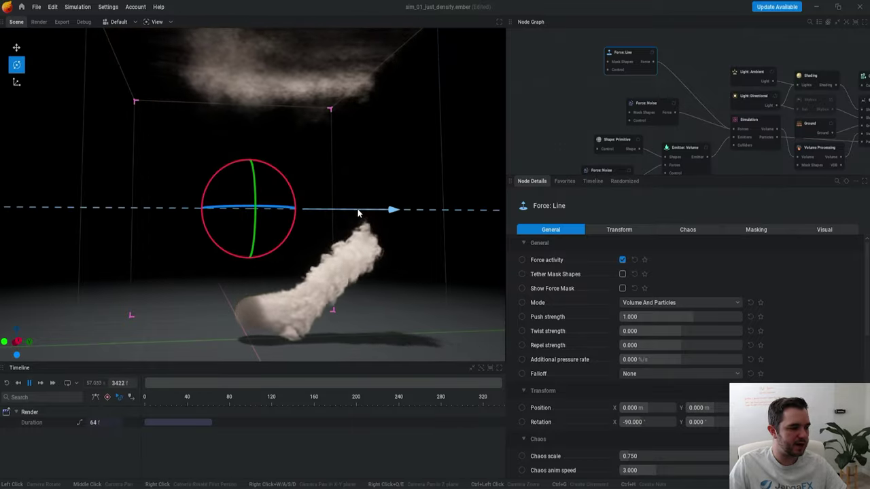
double_click(693, 319)
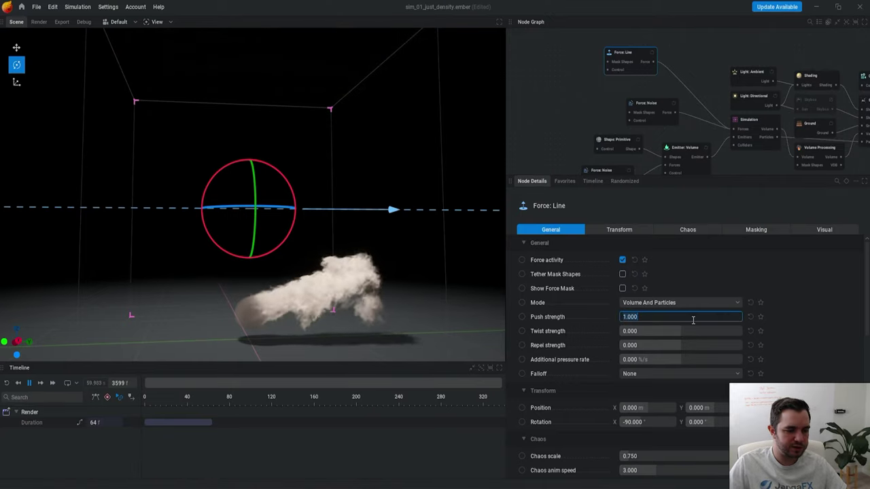
key("Return")
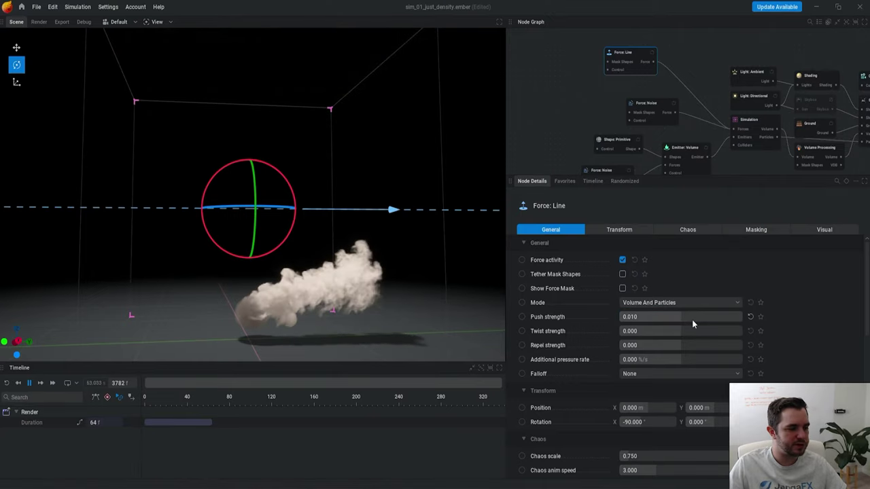
left_click(560, 114)
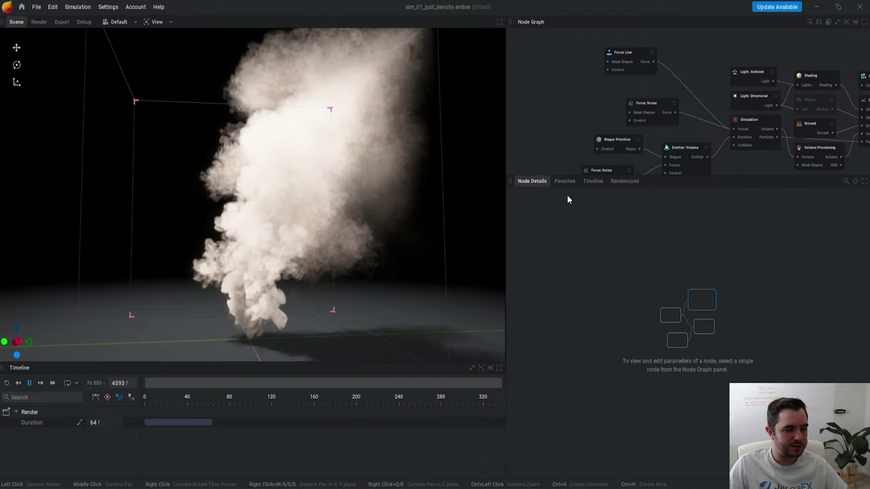
Step: Switch to the full-screen presentation and review the annotated smoke reference slide listing emitters, forces, collider and simulation settings
middle_click_drag(603, 108, 637, 102)
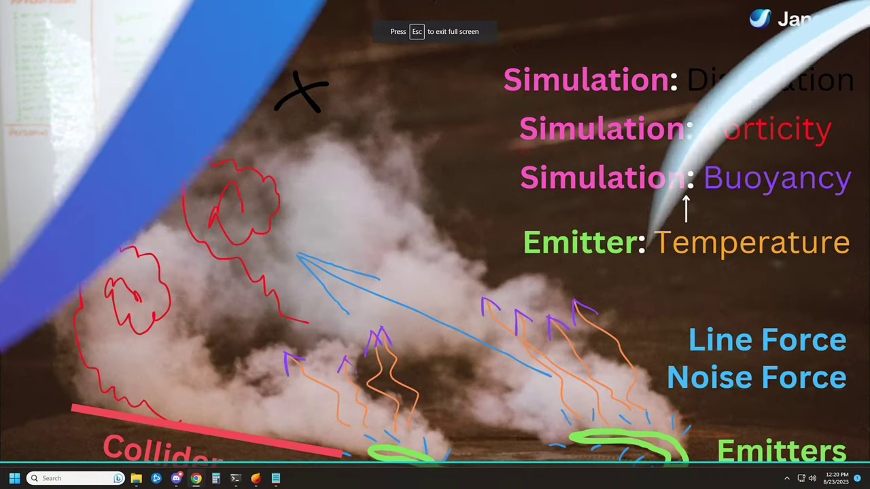
left_click(102, 419)
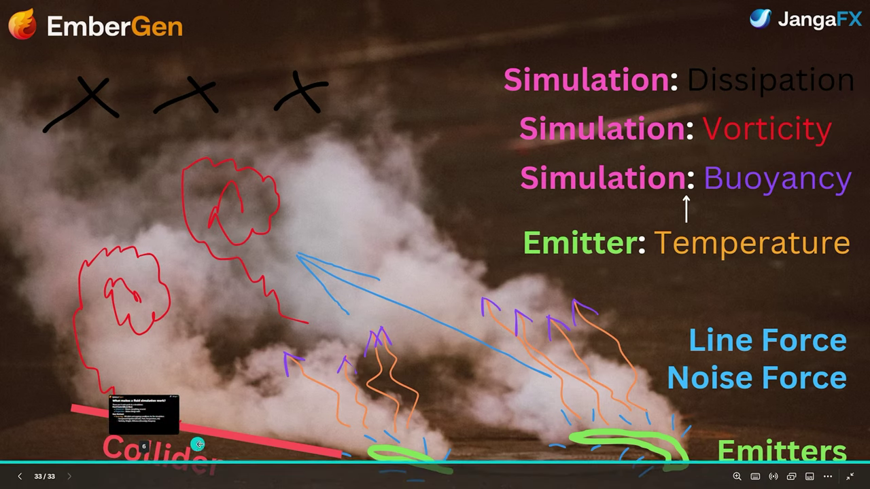
key("Escape")
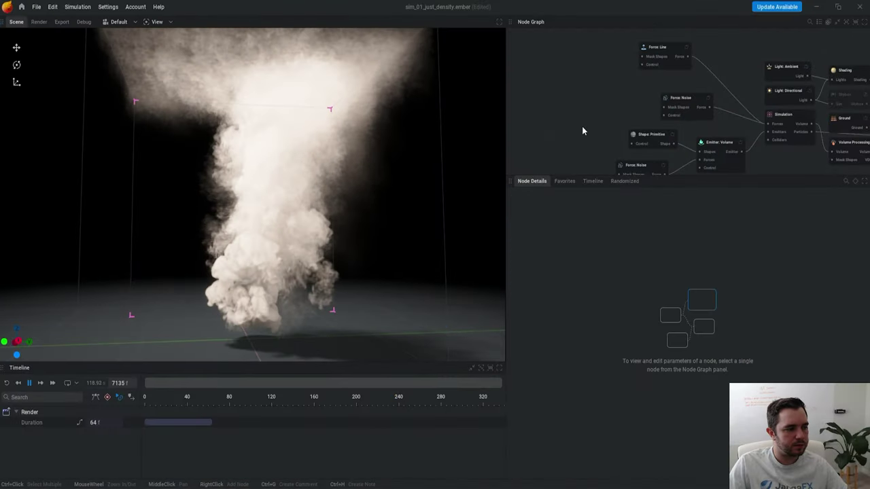
Step: Back in EmberGen, lower the emitter shape to about 0.882 m on Z and change its type to Cylinder
middle_click_drag(631, 137, 590, 108)
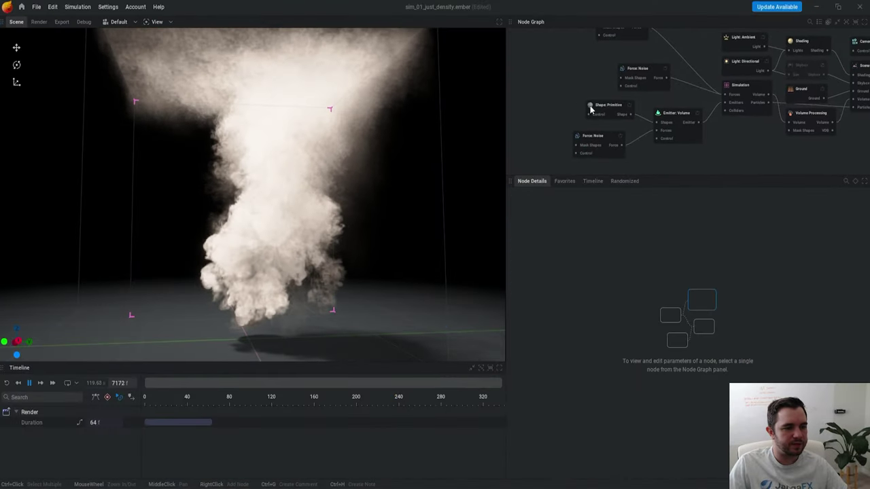
left_click(688, 122)
left_click(753, 105)
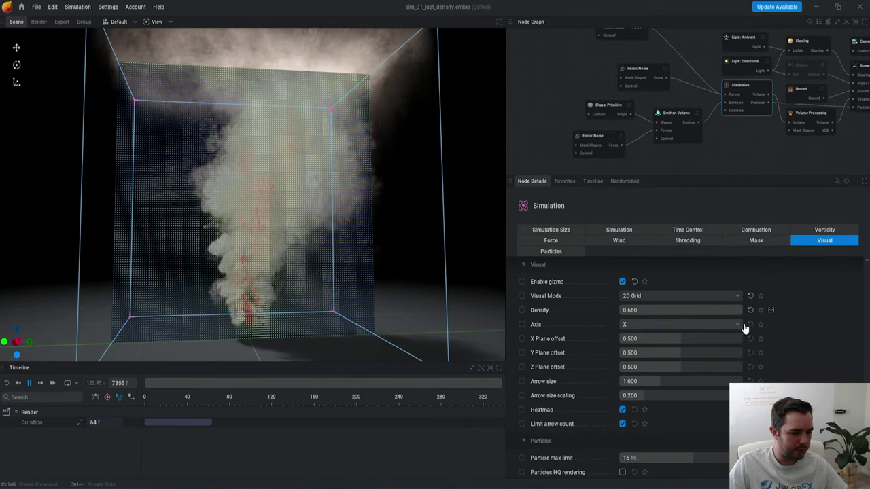
left_click(550, 241)
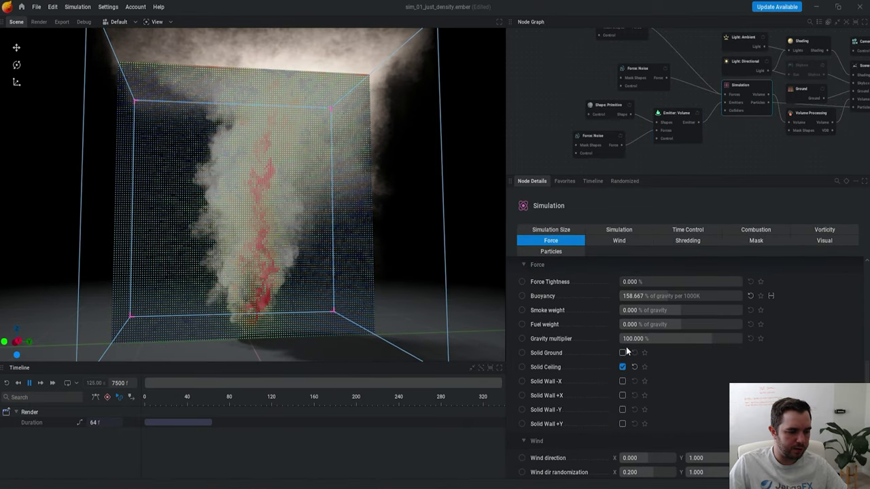
left_click(598, 108)
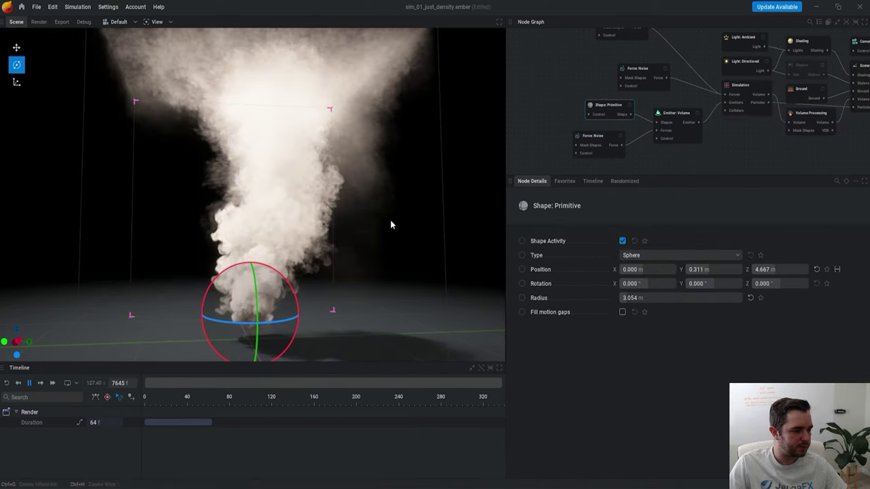
key("w")
left_click_drag(251, 262, 250, 283)
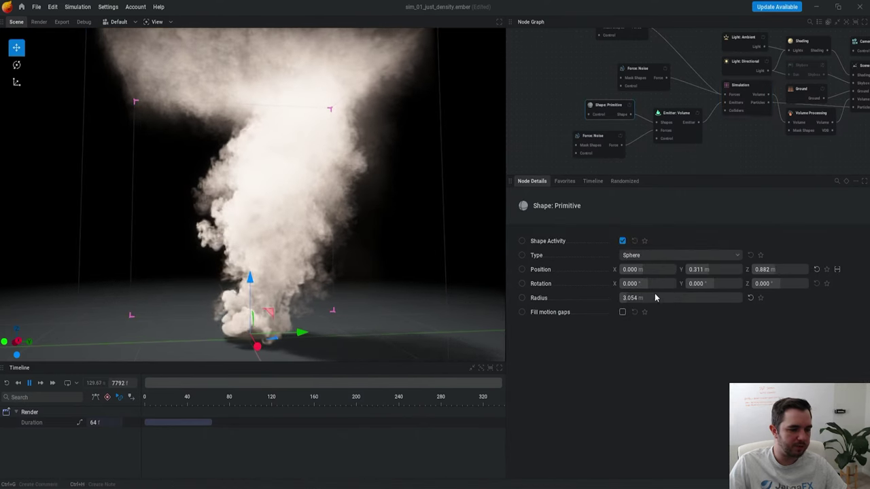
left_click(662, 255)
left_click(638, 328)
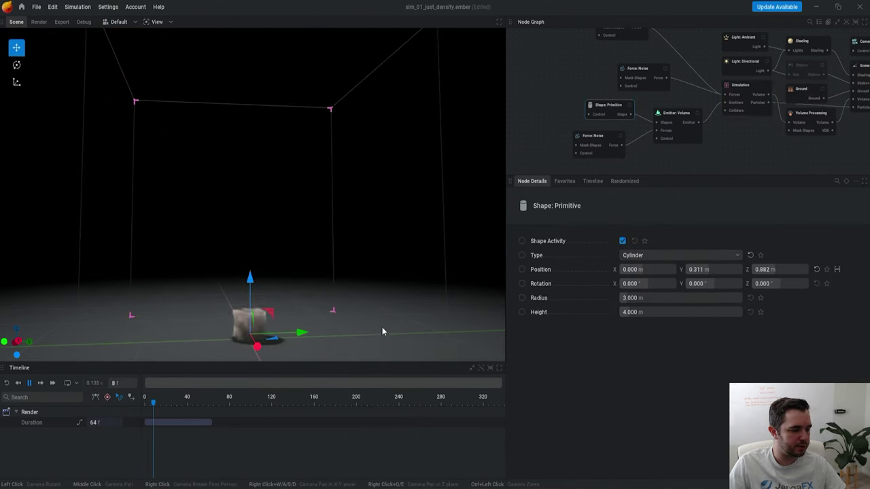
Step: Flatten and widen the cylinder emitter shape to a radius of 6.333 m and a height of 1.333 m, restarting the simulation
left_click_drag(658, 312, 660, 312)
left_click_drag(658, 298, 650, 298)
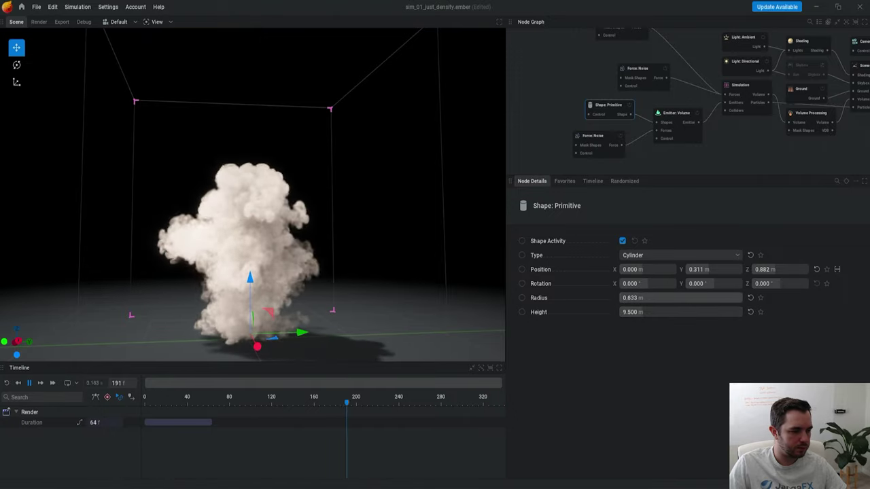
key("r")
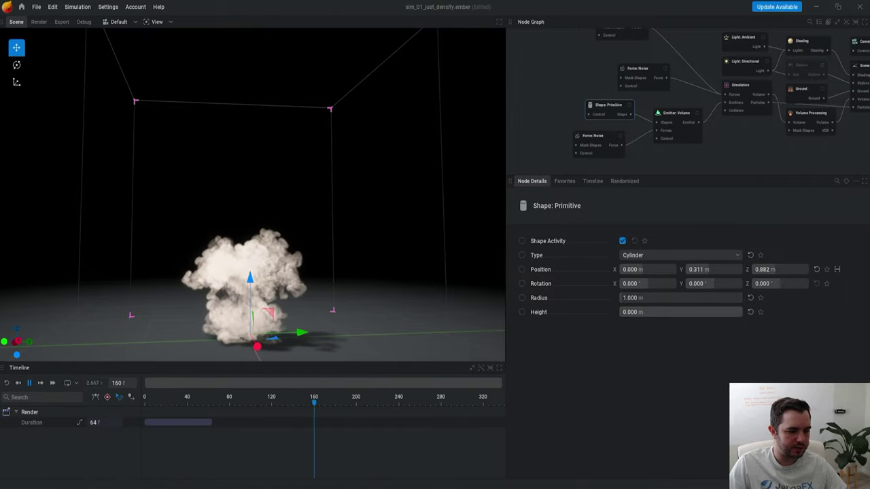
left_click_drag(678, 299, 700, 299)
key("r")
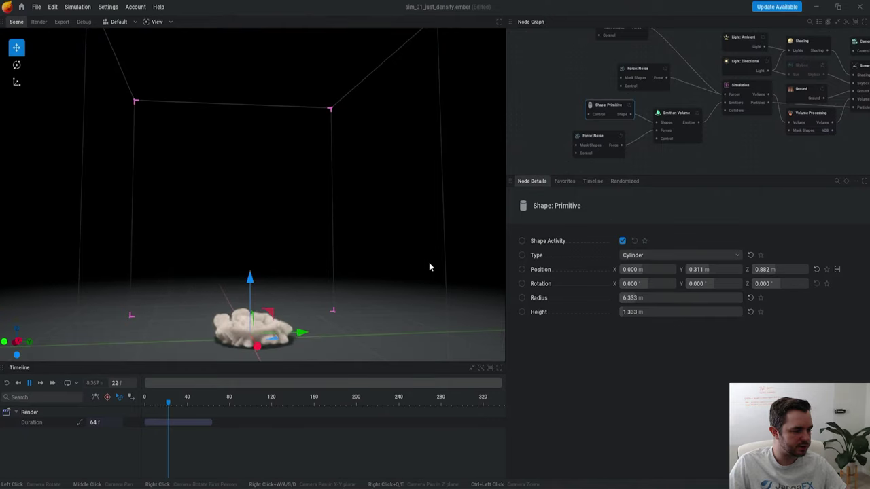
scroll(392, 291, "down", 2)
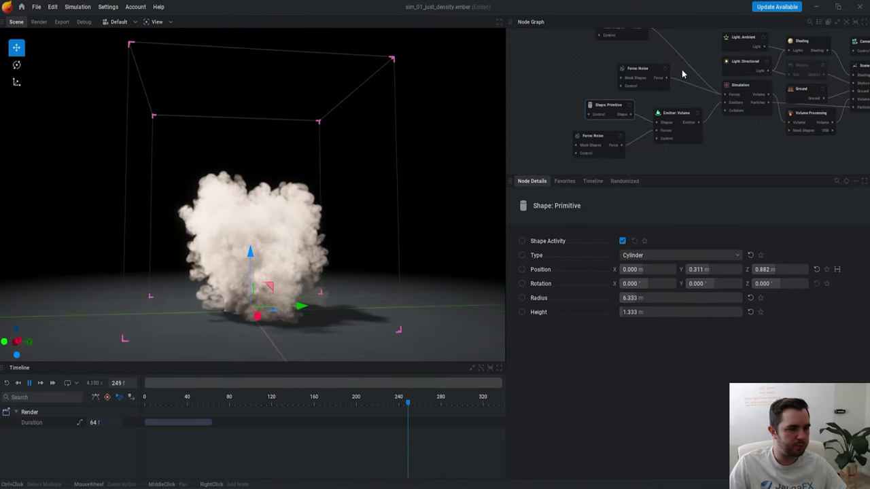
Step: Raise the Line force's Push strength to 0.077
middle_click_drag(684, 74, 671, 116)
left_click(618, 76)
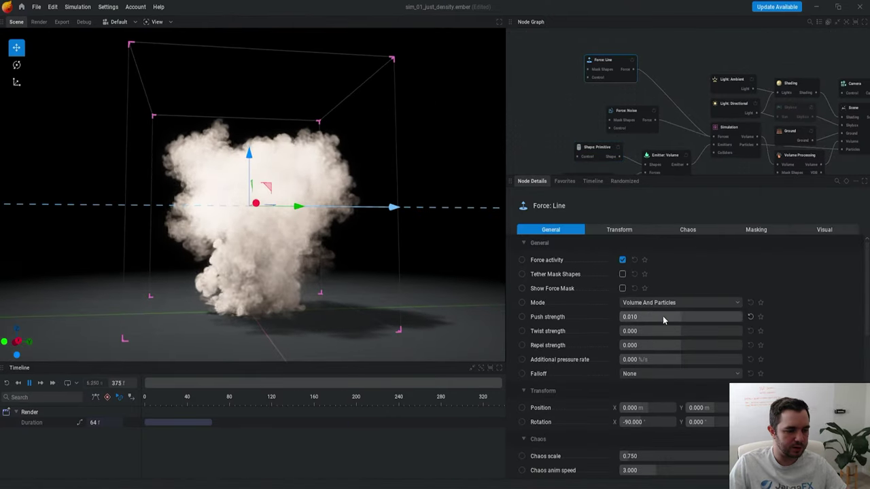
left_click_drag(663, 316, 664, 316)
left_click(544, 120)
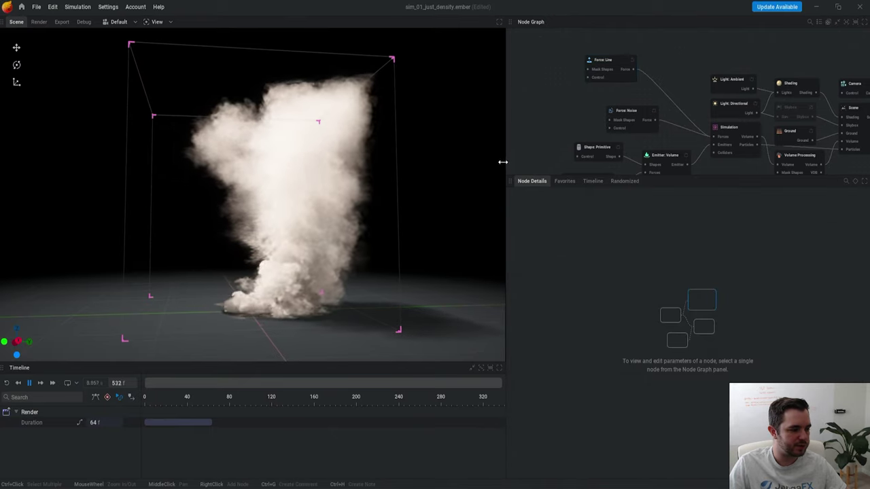
mouse_move(410, 294)
left_mouse_down()
mouse_move(333, 297)
mouse_move(398, 304)
left_mouse_up()
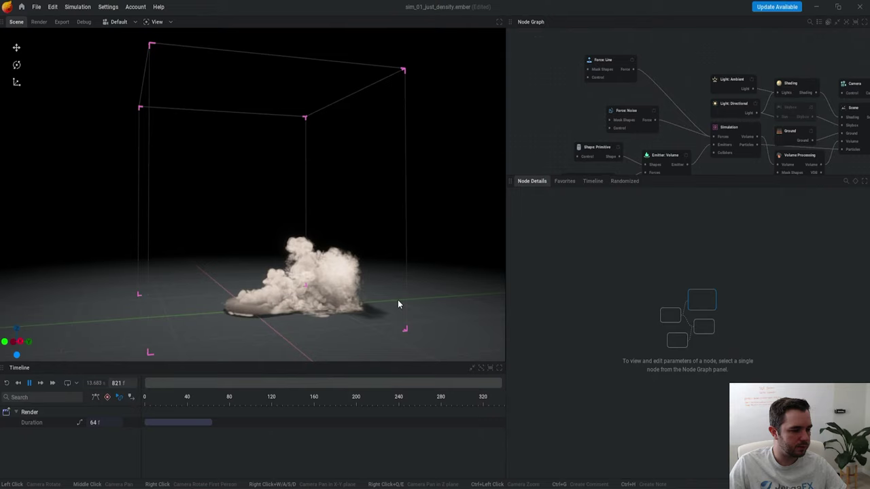
left_click(620, 80)
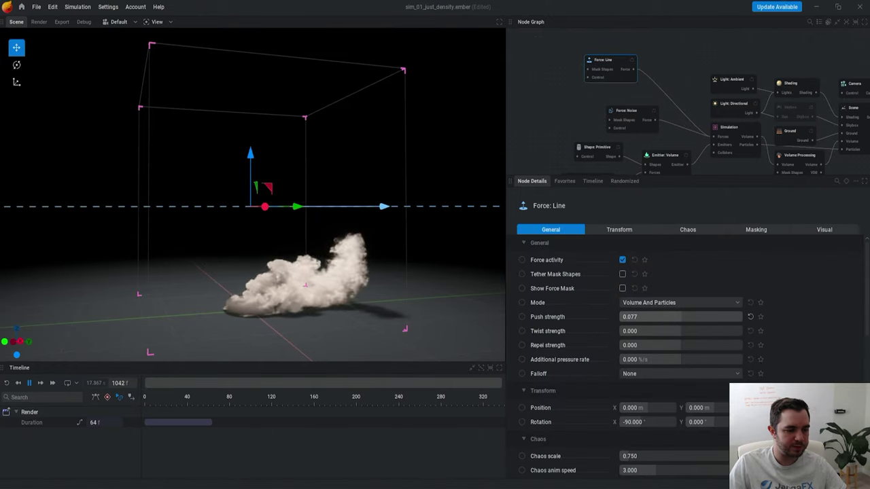
Step: Move the emitter shape against the push direction to -9.797 m on Y
left_click(598, 149)
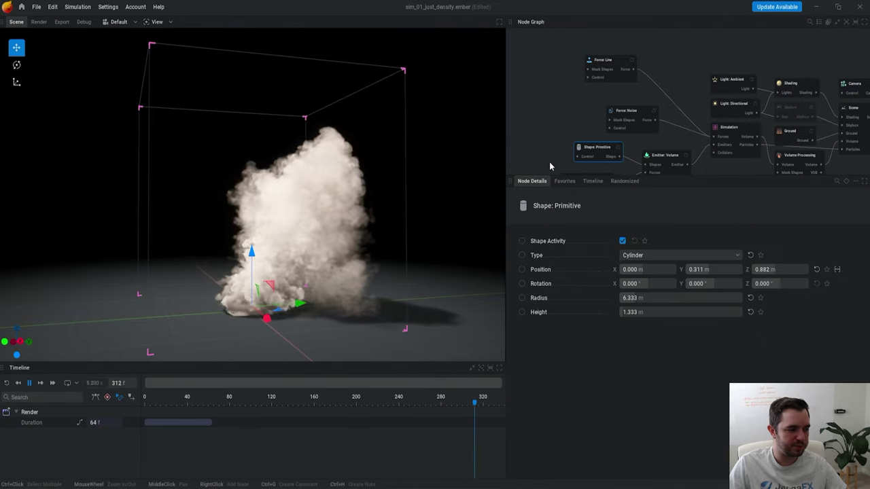
middle_click_drag(563, 117, 558, 105)
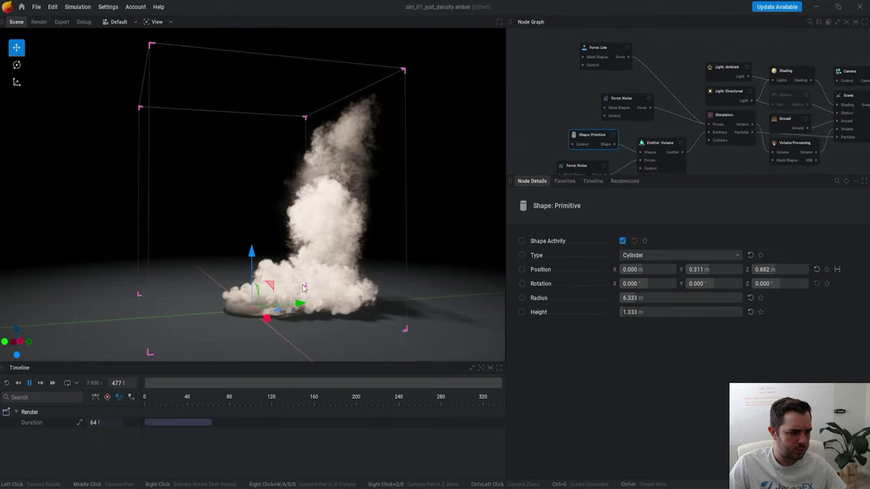
left_click_drag(299, 303, 258, 303)
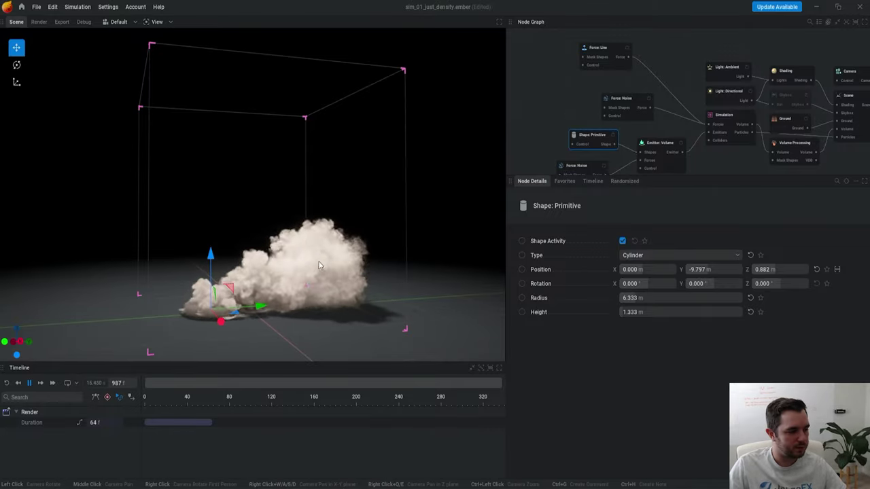
left_click_drag(326, 204, 355, 320, "alt")
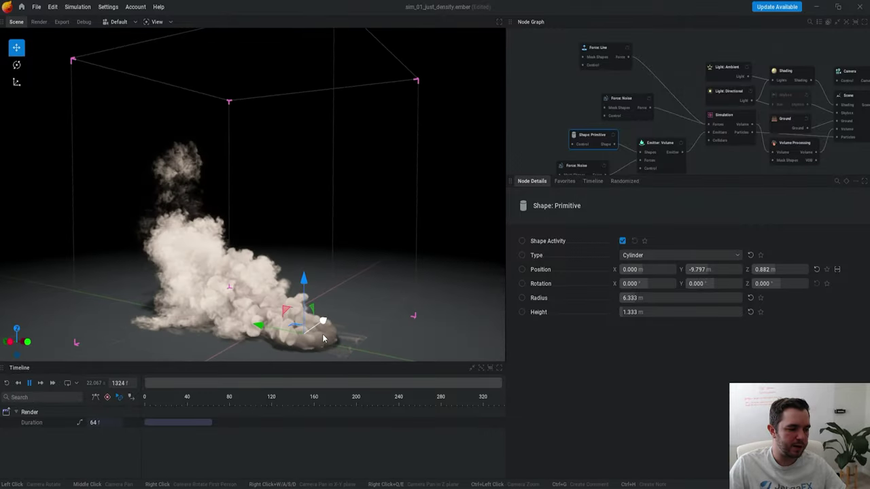
left_click(545, 131)
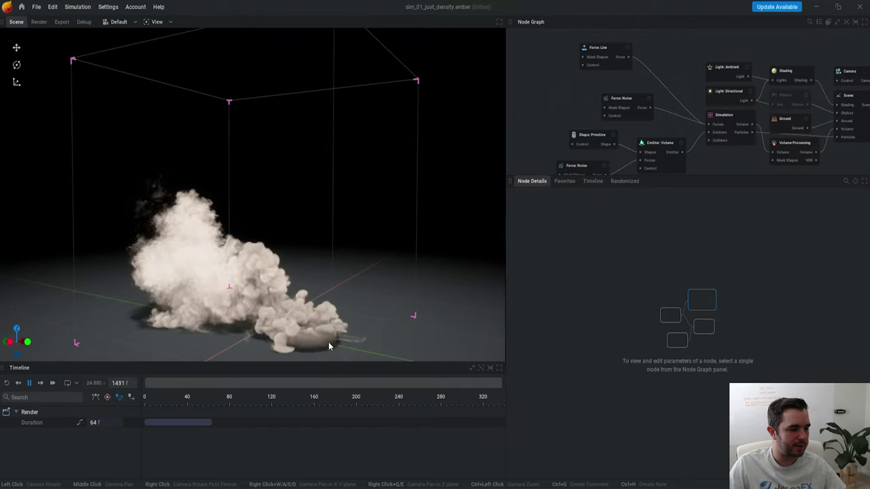
left_click_drag(382, 303, 367, 304)
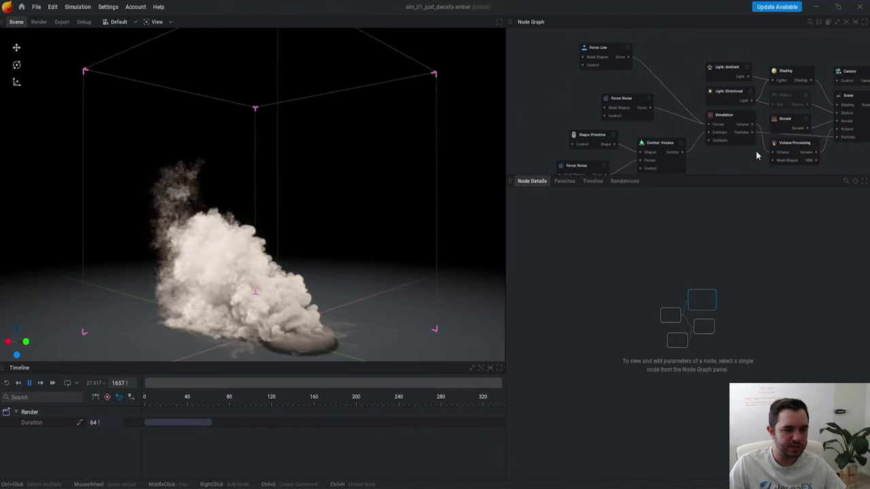
Step: Set the simulation's Vorticity intensity to 7.667 %
left_click(736, 119)
left_click(809, 231)
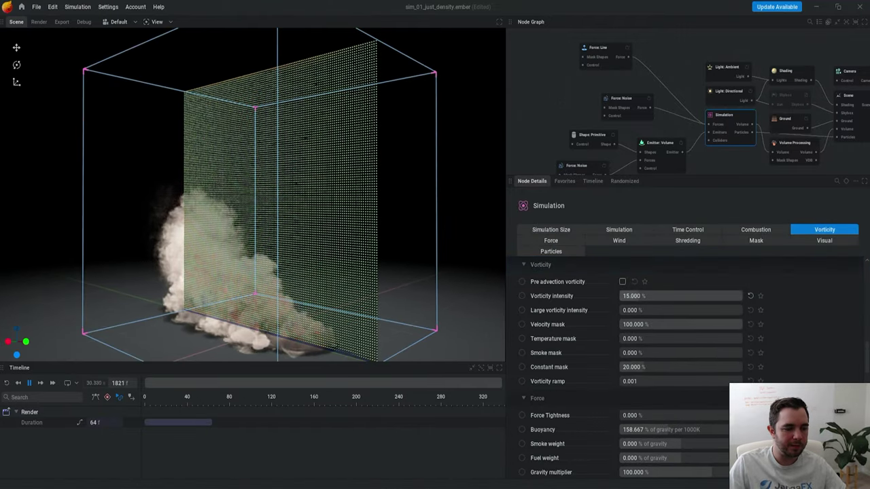
left_click(541, 77)
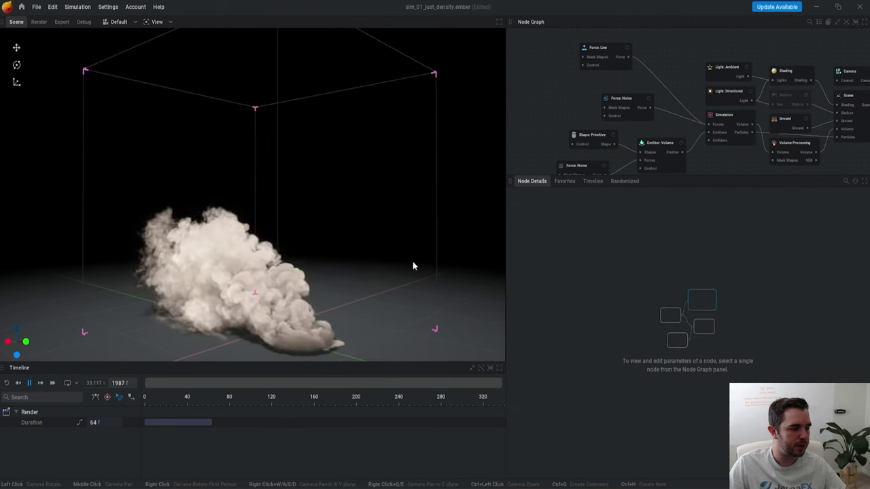
mouse_move(384, 311)
left_mouse_down()
mouse_move(400, 305)
mouse_move(376, 309)
left_mouse_up()
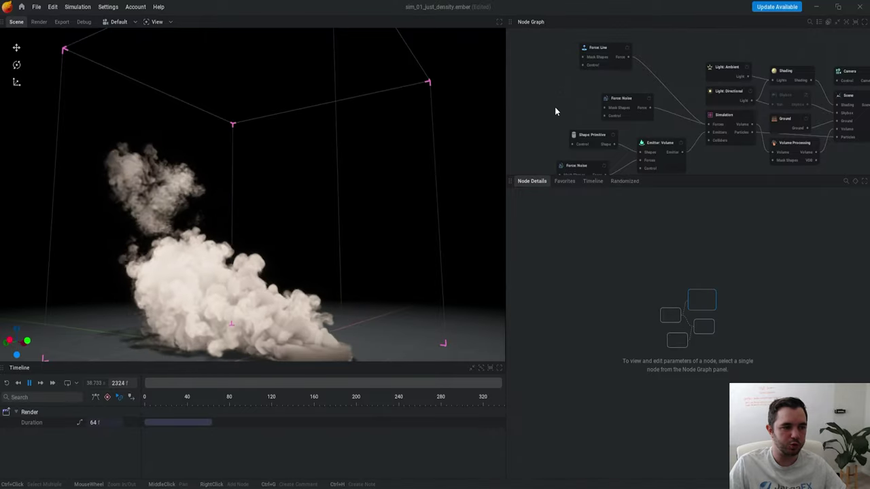
Step: Move the simulation's noise and line force nodes closer to the Simulation node, stacked one above the other
middle_click_drag(621, 130, 625, 103)
left_click_drag(633, 71, 659, 78)
middle_click_drag(634, 51, 634, 82)
left_click_drag(612, 54, 657, 75)
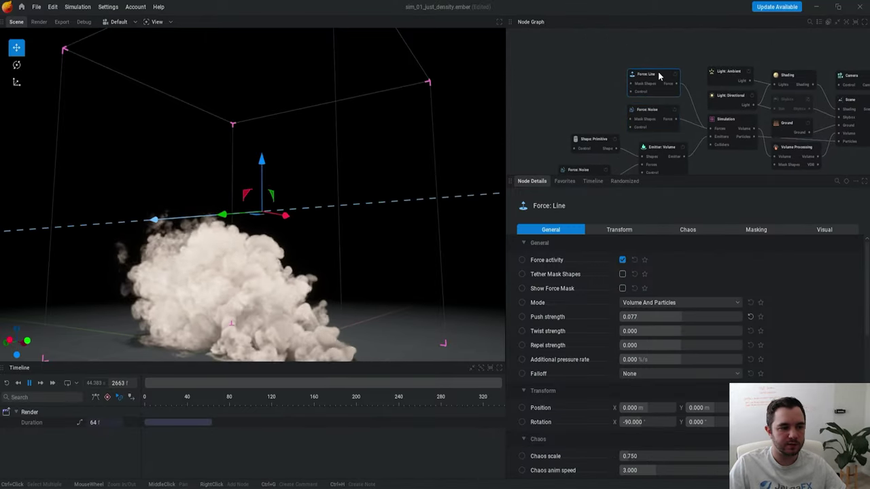
Step: Toggle the simulation's noise force off and back on to compare how it shapes the pushed smoke
left_click(663, 110)
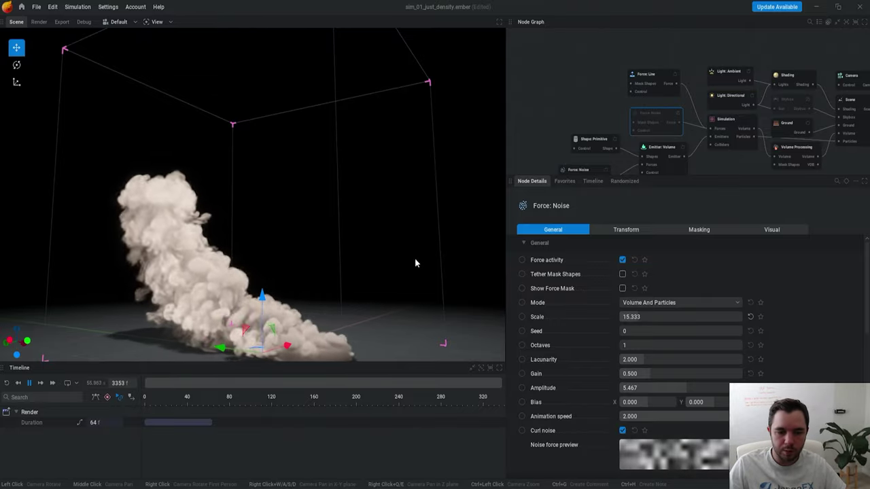
left_click_drag(263, 288, 238, 300)
left_click(678, 114)
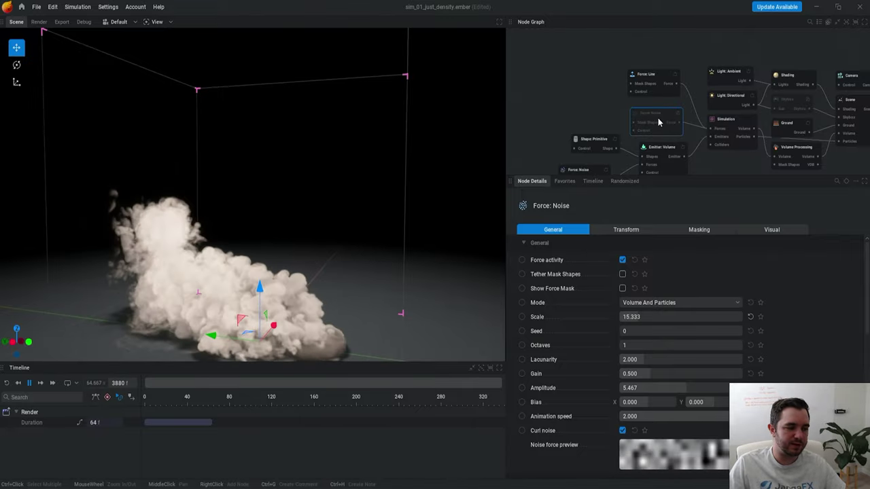
left_click(658, 75)
left_click_drag(660, 76, 659, 83)
left_click(678, 114)
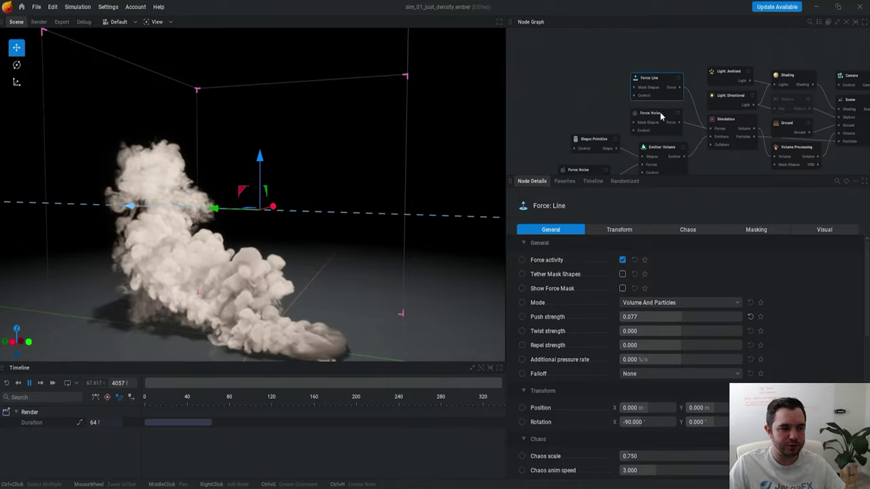
left_click(590, 88)
left_click_drag(343, 282, 191, 332)
left_click_drag(299, 296, 389, 262)
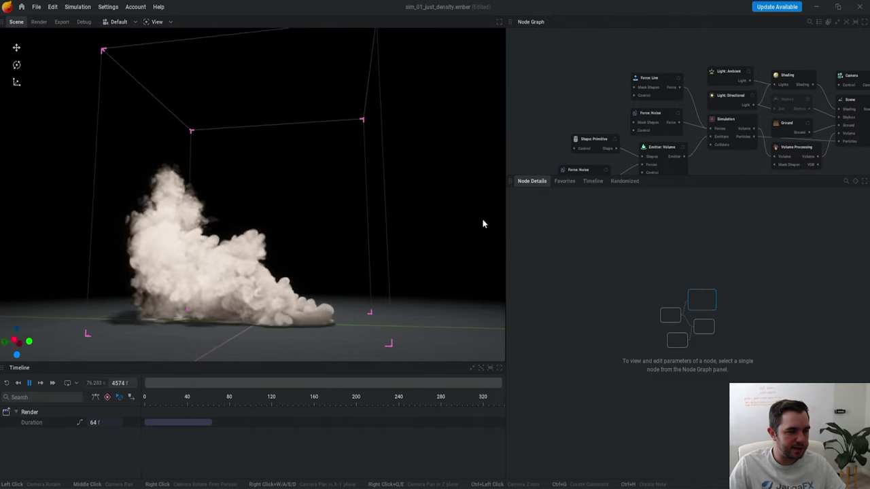
Step: Review the emitter's shape and emission settings, the simulation's vorticity and buoyancy, and the Line force's push strength
middle_click_drag(592, 135, 593, 94)
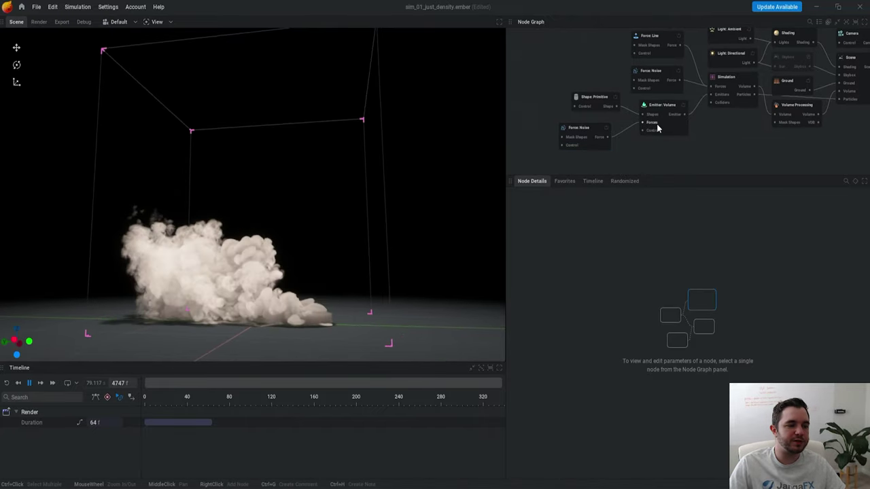
left_click_drag(587, 138, 598, 141)
left_click(602, 102)
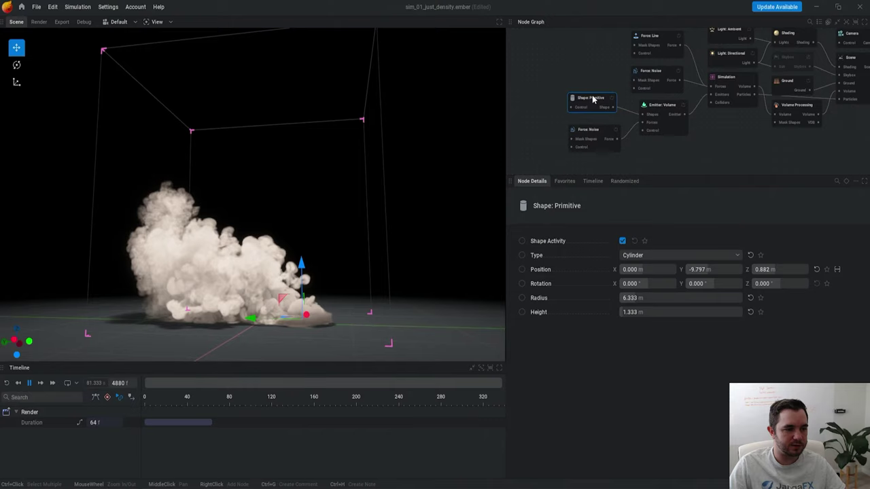
left_click(660, 110)
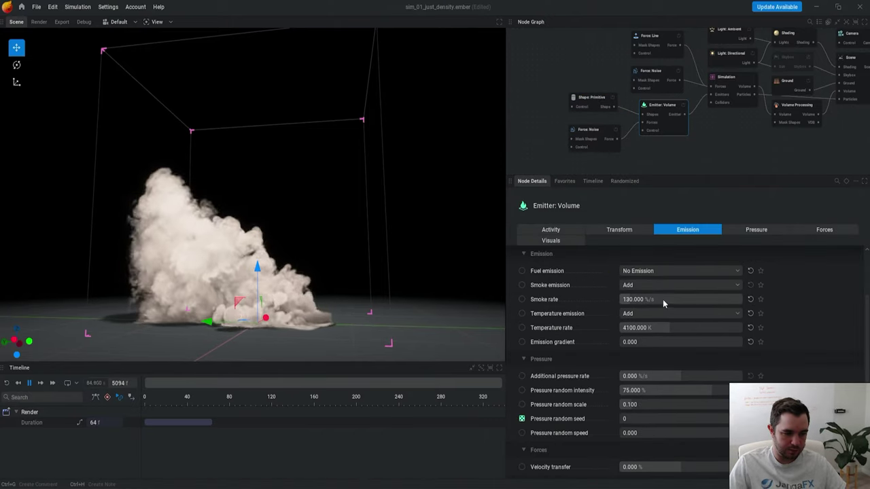
left_click(747, 97)
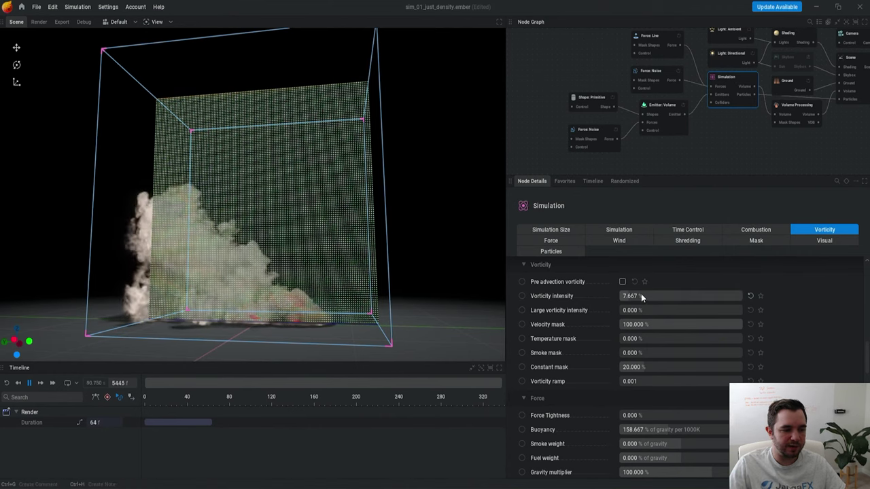
left_click(550, 241)
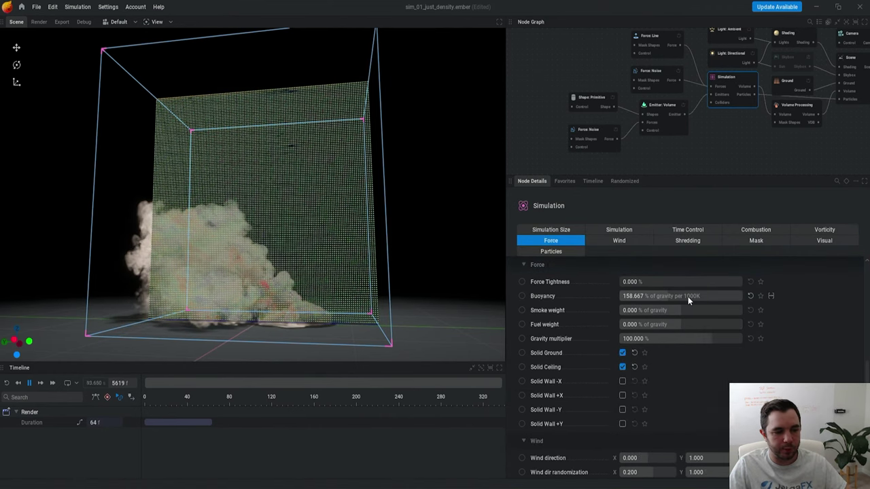
left_click(664, 38)
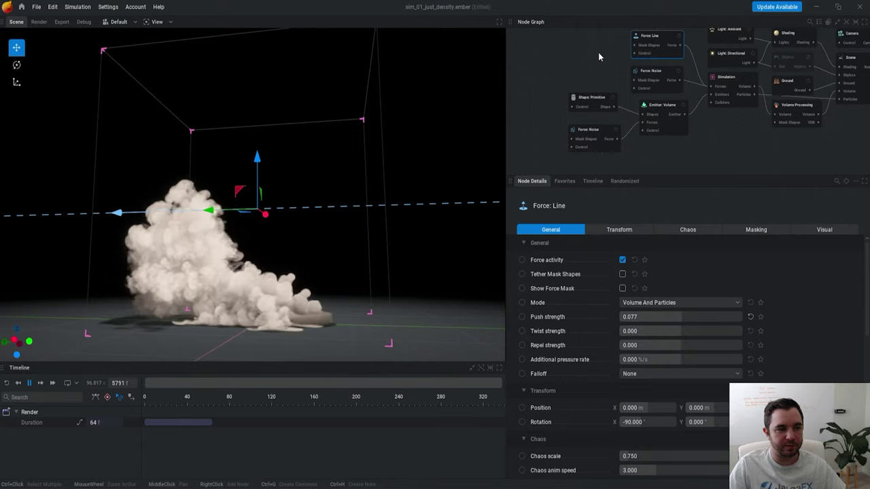
middle_click_drag(599, 53, 596, 85)
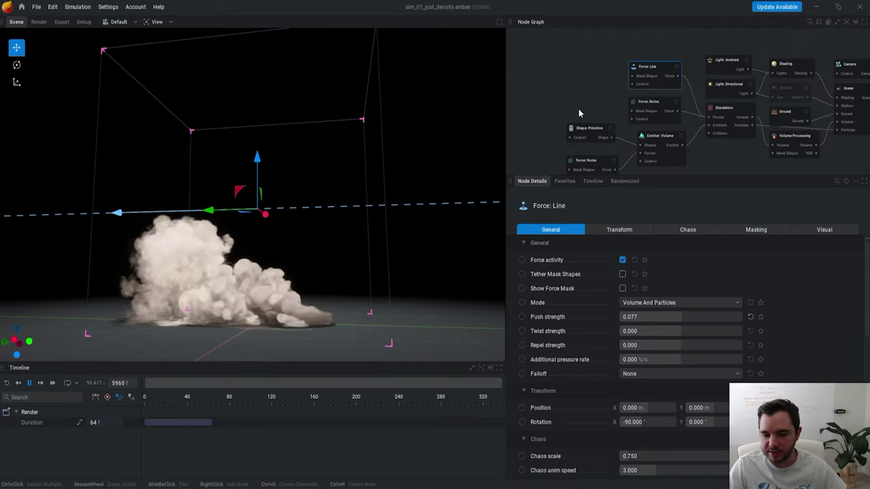
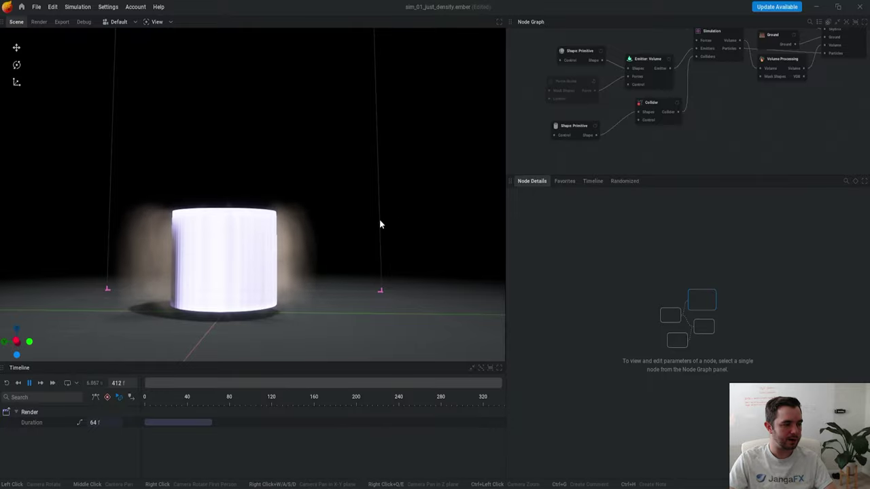
Step: Toggle the cylinder collider off and back on to compare its effect on the smoke, restarting the simulation
middle_click_drag(716, 111, 709, 141)
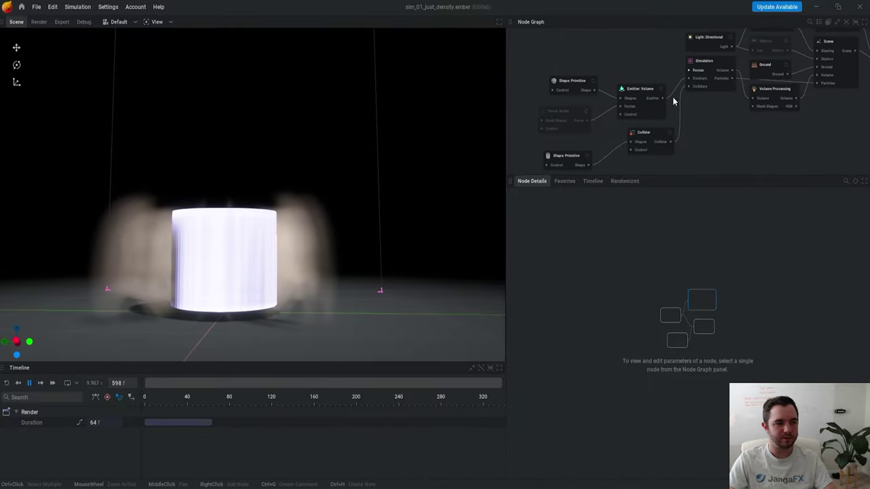
left_click(670, 133)
left_click(670, 134)
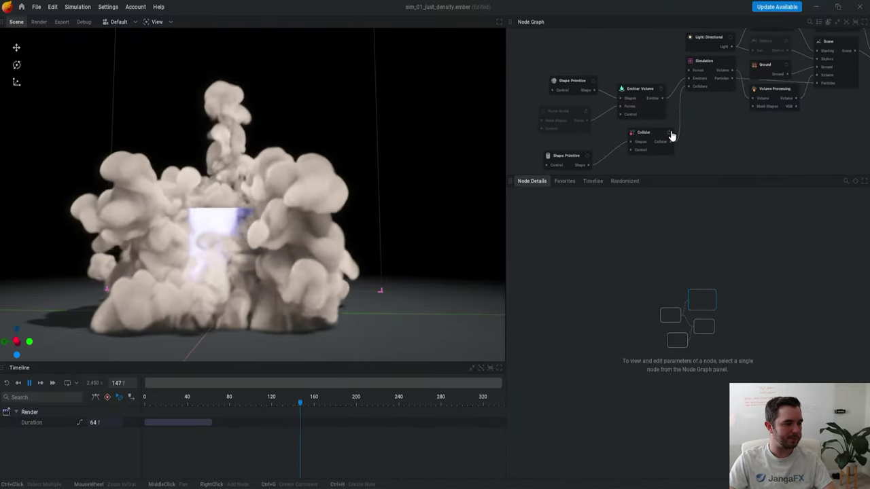
key("r")
Step: Set the simulation's Projection Quality to Ultra
left_click_drag(424, 202, 403, 202)
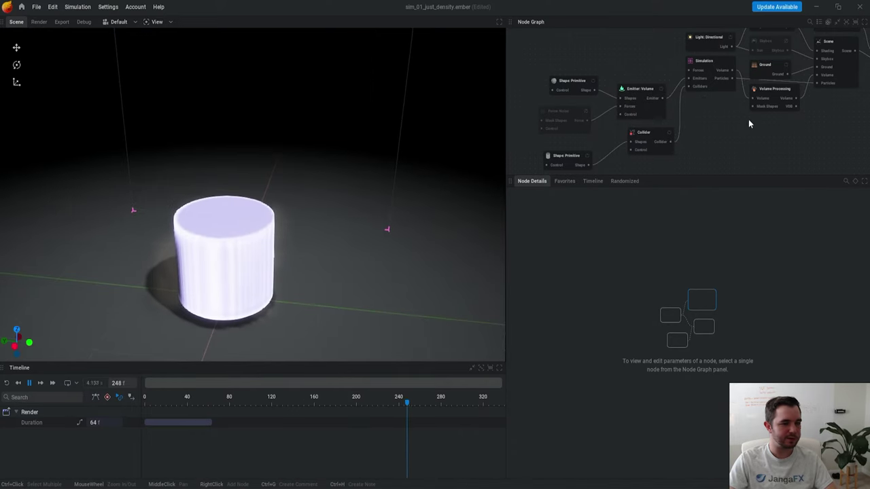
left_click(717, 80)
left_click(619, 230)
left_click(649, 367)
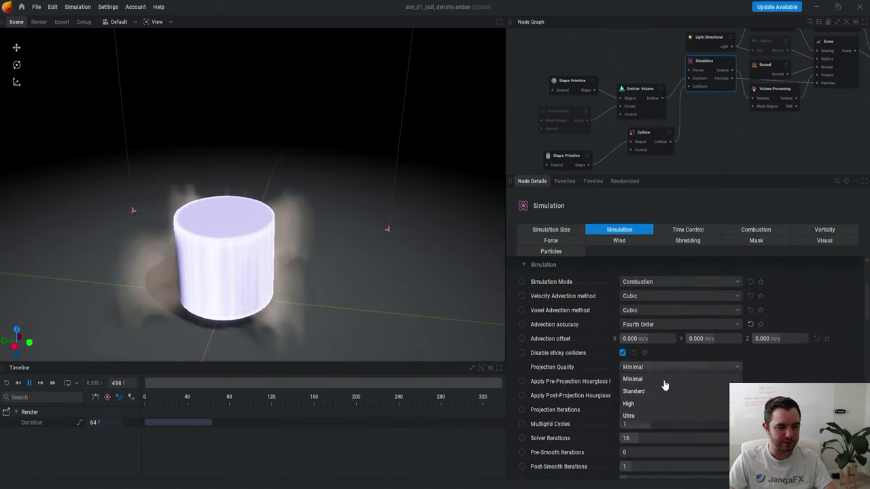
left_click(648, 416)
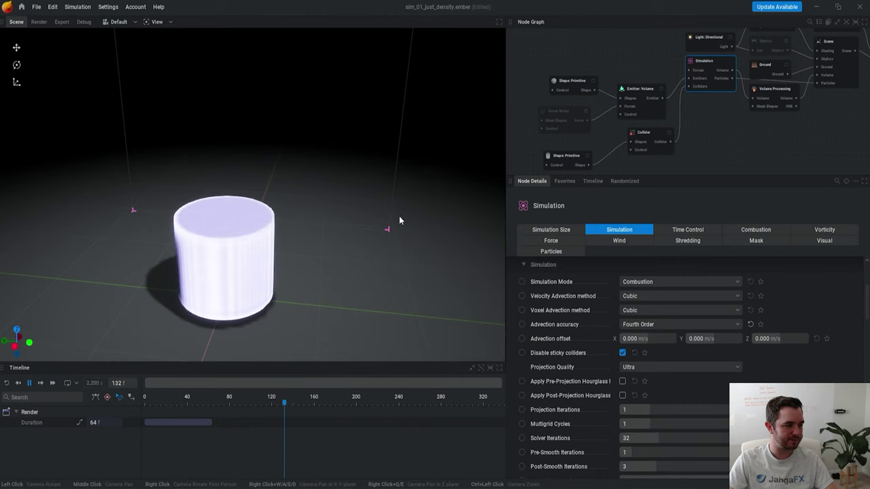
Step: Review the volume emitter's pressure settings, the collider's settings and its tube shape, restarting and pausing the simulation
left_click_drag(400, 220, 412, 193)
middle_click_drag(326, 216, 335, 207)
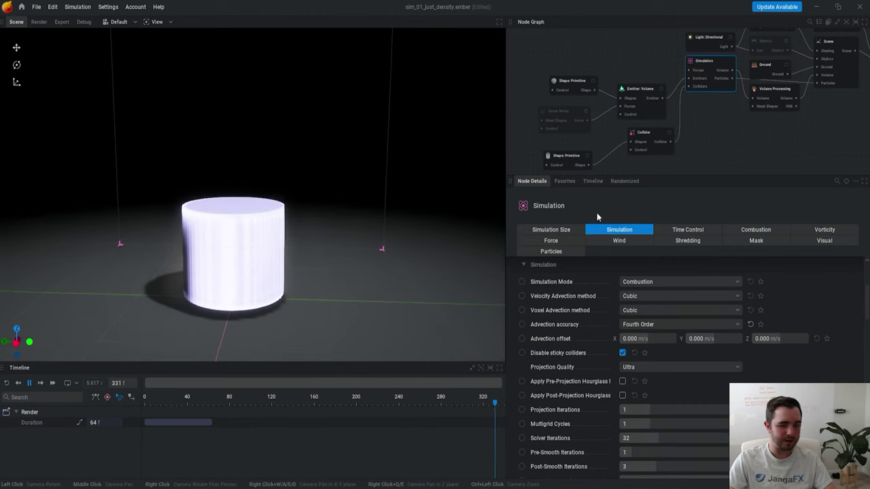
middle_click_drag(348, 248, 356, 232)
key("r")
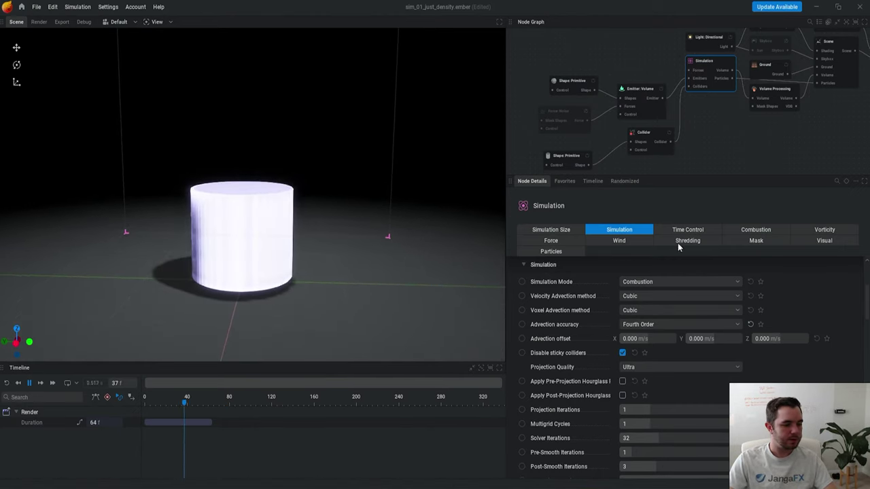
middle_click_drag(703, 142, 701, 150)
key("space")
left_click(637, 107)
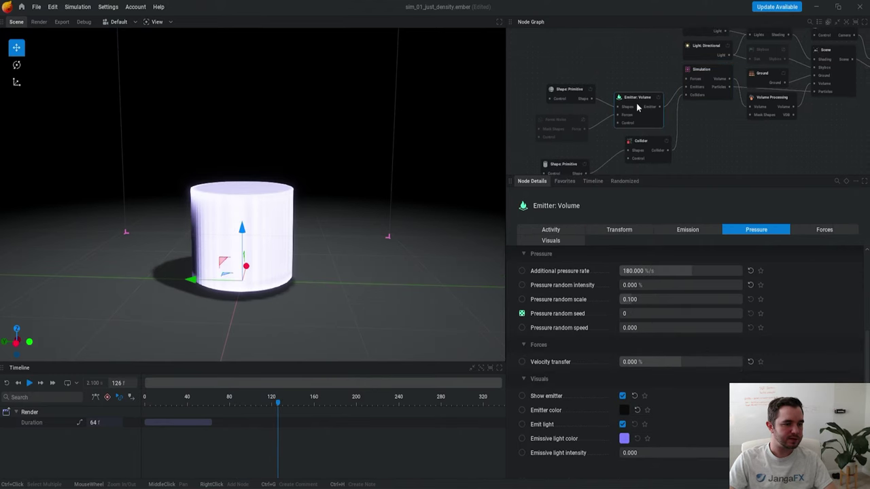
left_click(647, 144)
scroll(270, 236, "down", 1)
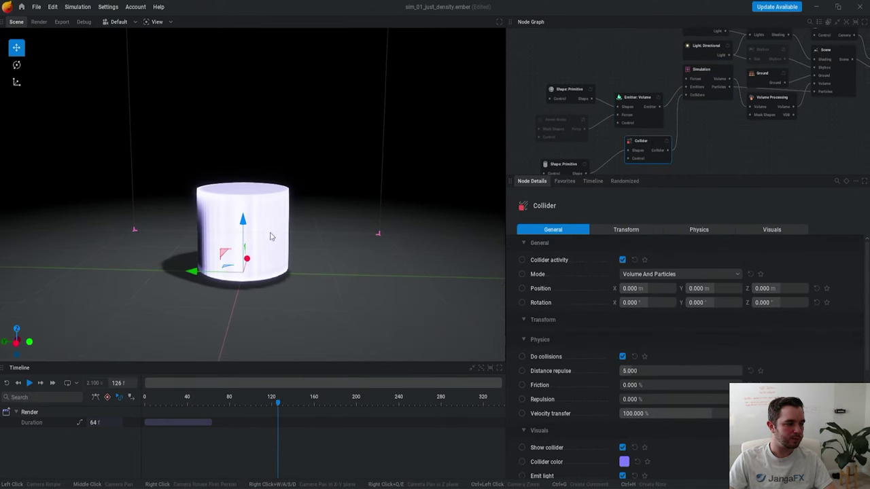
left_click(547, 165)
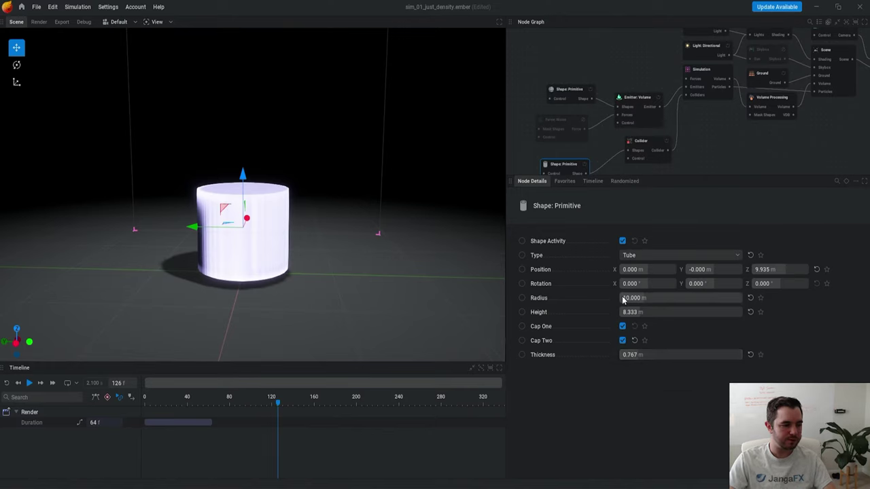
Step: Run the simulation and examine the smoke contained by the capped tube collider up close and from the side
key("space")
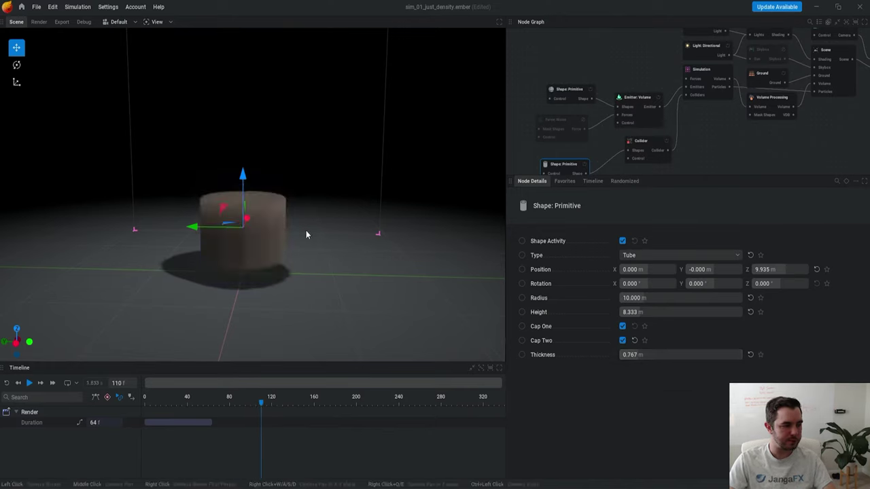
scroll(308, 229, "up", 4)
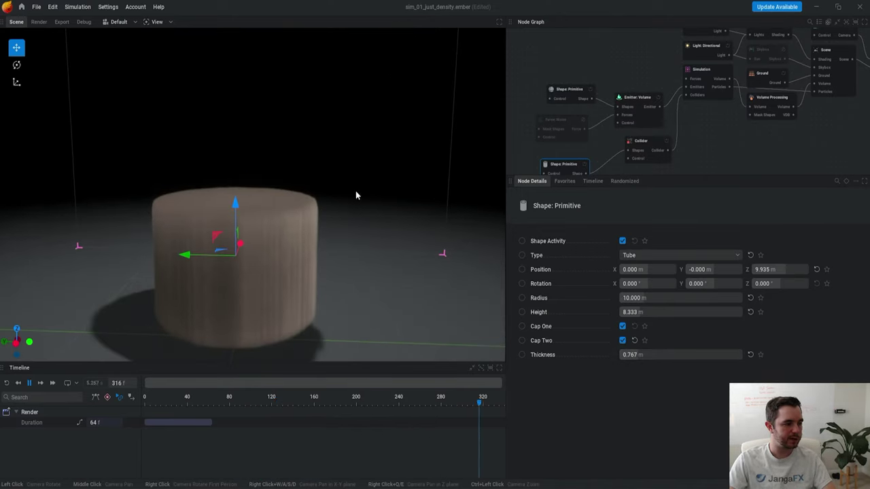
scroll(240, 215, "down", 1)
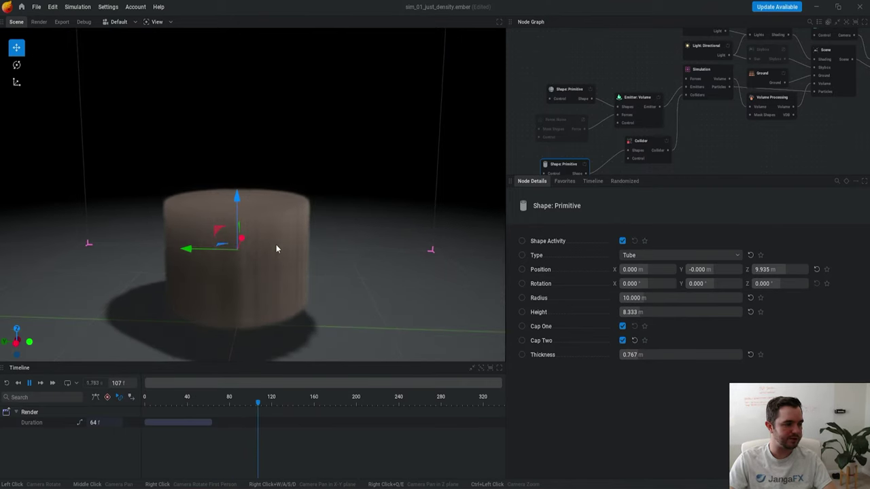
left_click(690, 146)
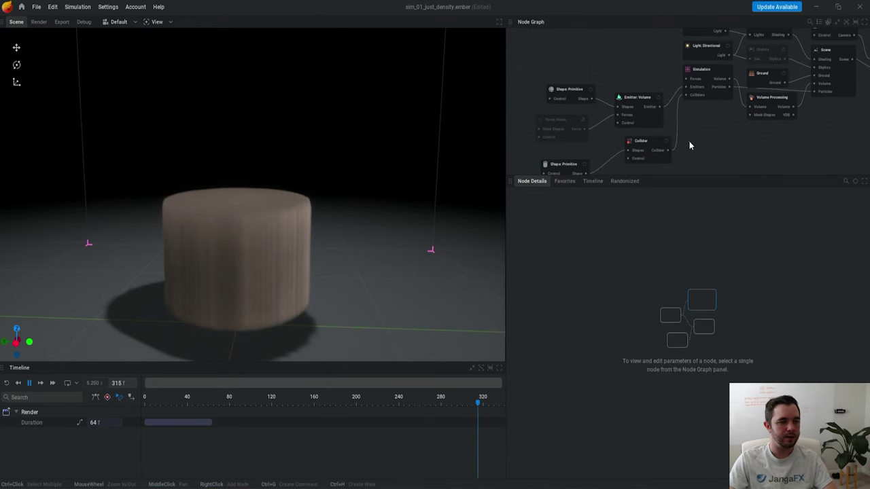
middle_click_drag(679, 139, 684, 114)
scroll(372, 150, "down", 4)
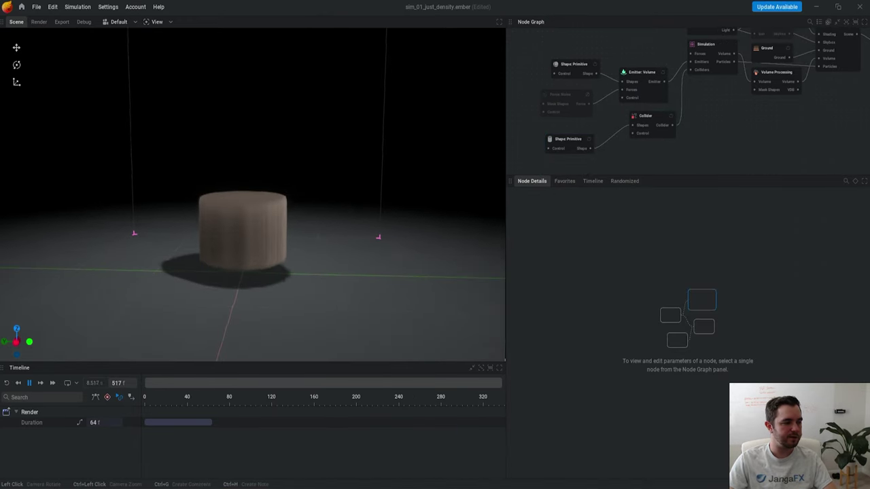
left_click_drag(372, 150, 373, 129)
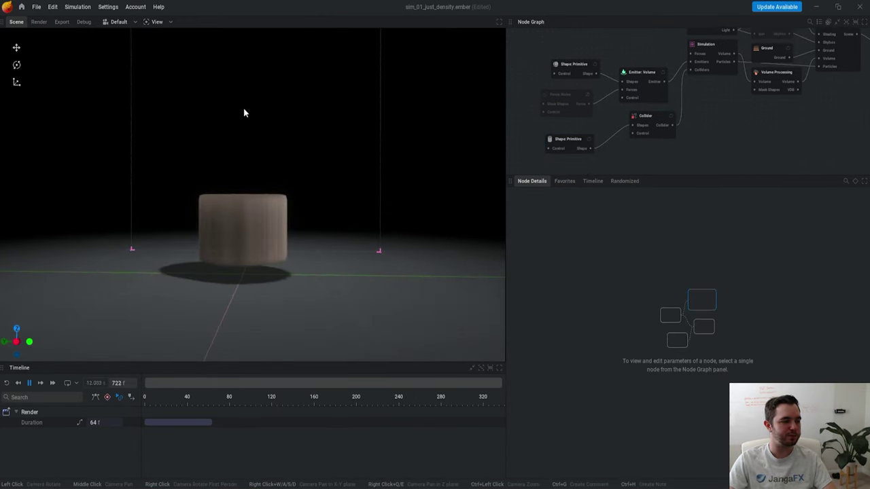
middle_click_drag(416, 116, 420, 127)
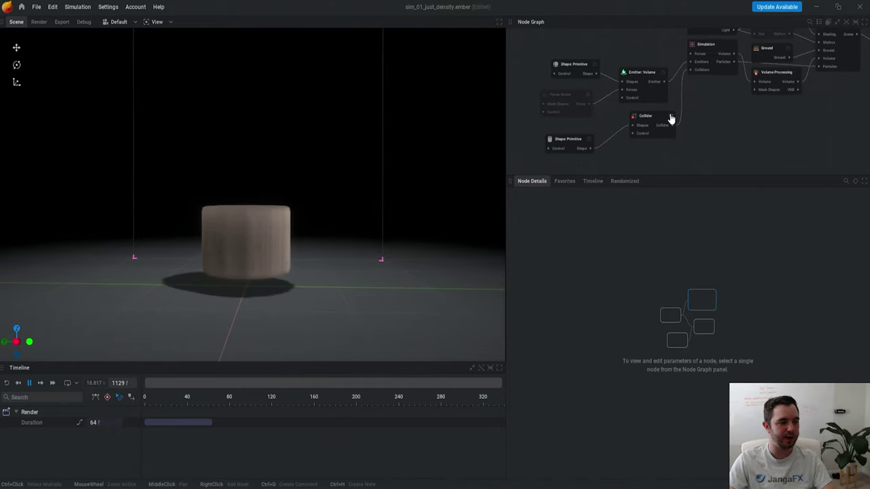
Step: Toggle the tube collider off and back on, restarting the simulation each time to compare the smoke
left_click(671, 116)
key("r")
left_click(670, 117)
key("r")
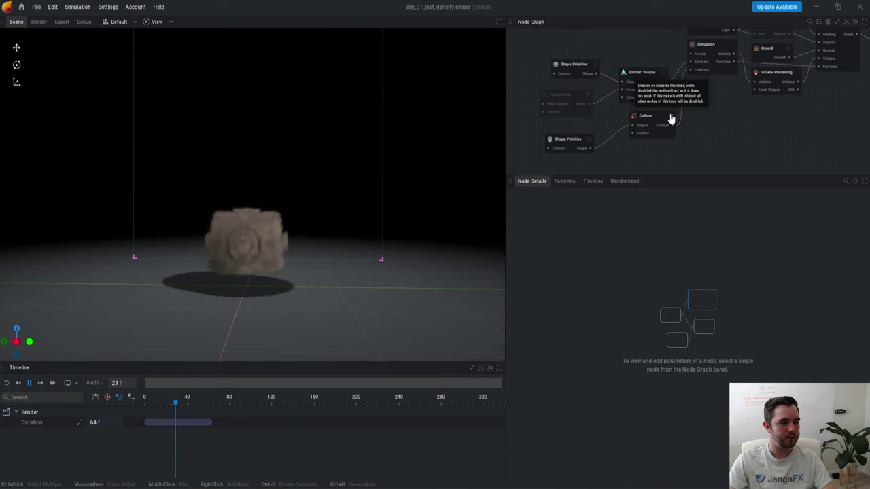
Step: Raise the volume emitter's Additional pressure rate to 513.333 %/s and finally 1000 %/s, restarting the simulation
left_click(642, 83)
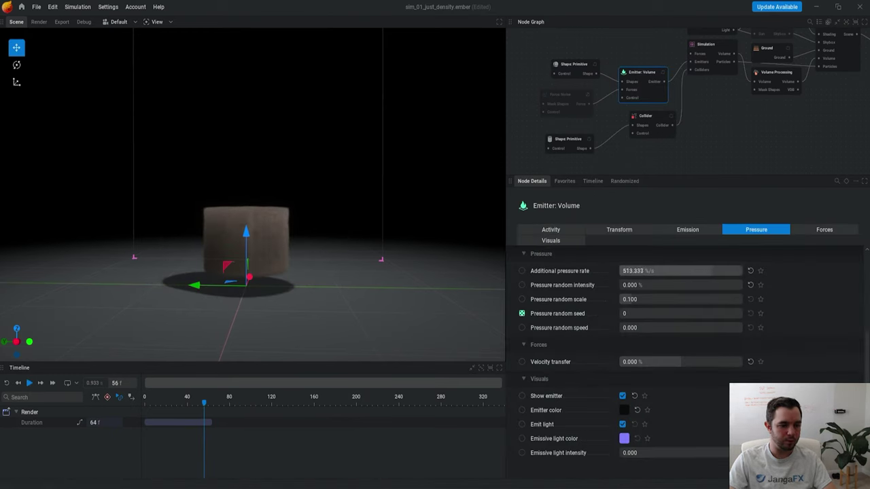
key("r")
key("space")
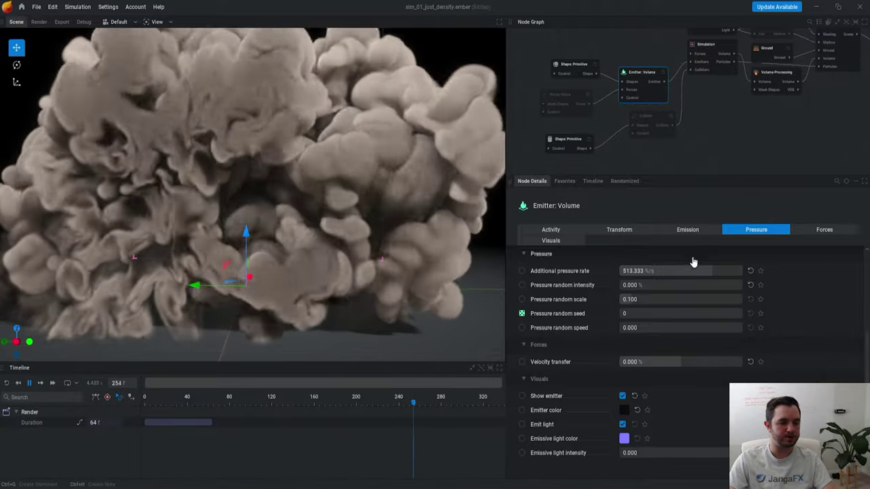
left_click_drag(702, 271, 747, 270)
key("r")
Step: Switch the tube collider on and off repeatedly with restarts to compare contained and suddenly released high-pressure smoke, leaving it enabled
left_click(671, 117)
key("r")
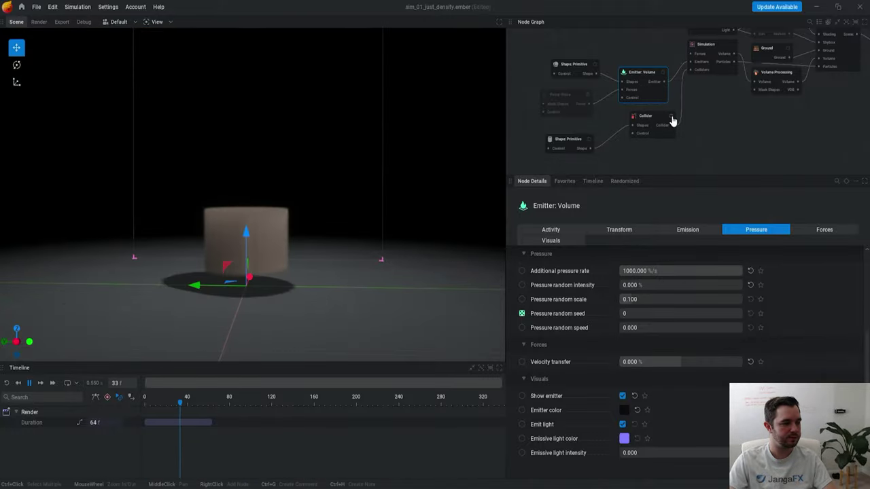
left_click(671, 117)
key("r")
left_click(672, 117)
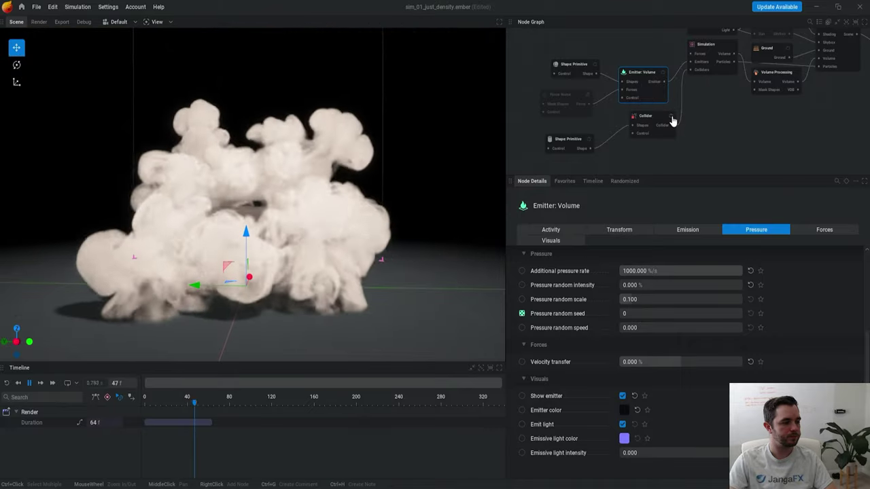
key("r")
left_click(671, 118)
key("r")
left_click(671, 117)
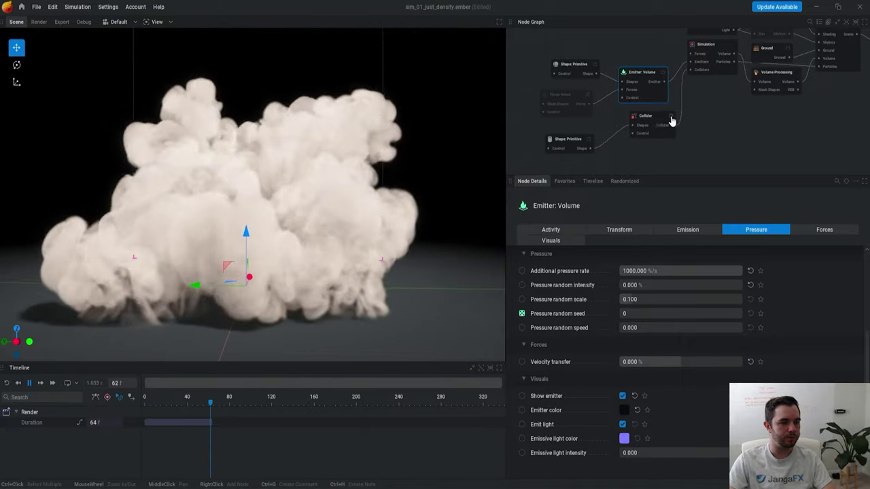
left_click(671, 120)
Step: Turn off Cap Two on the collider's tube shape, switching it on once in between to compare the smoke flow
left_click(568, 140)
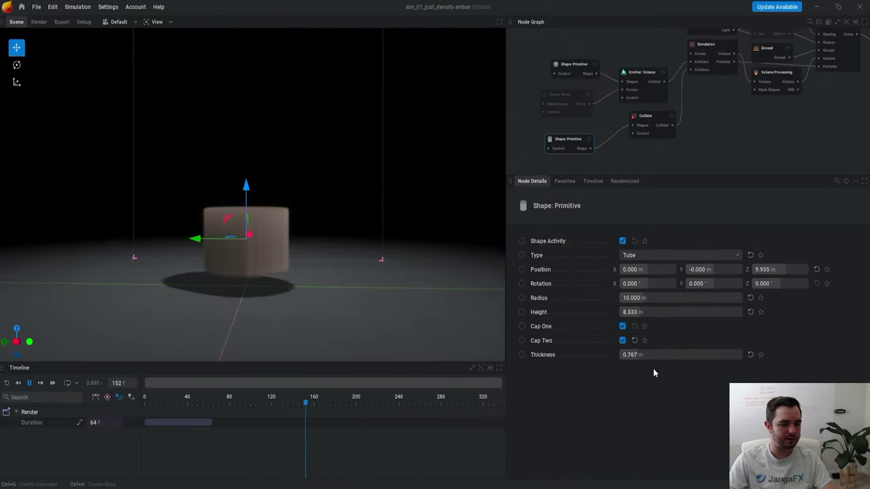
scroll(412, 204, "down", 4)
middle_click_drag(387, 194, 383, 236)
key("r")
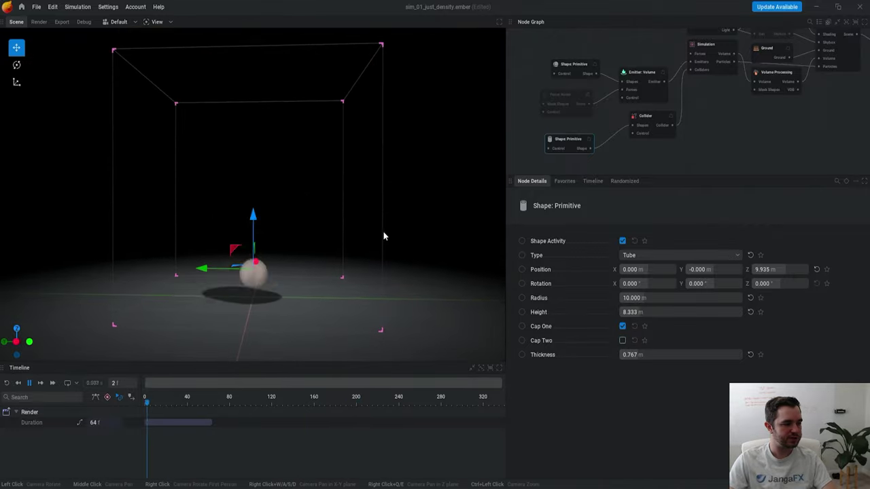
left_click(623, 341)
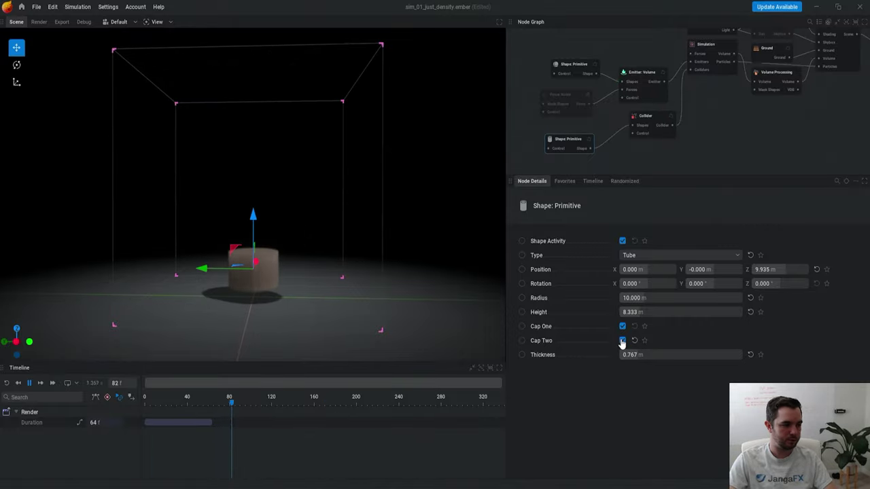
left_click(622, 342)
Step: Connect a new sphere primitive to the collider's shapes, set its radius to 12 m and raise it to Z 24.754 m
middle_click_drag(685, 133, 720, 76)
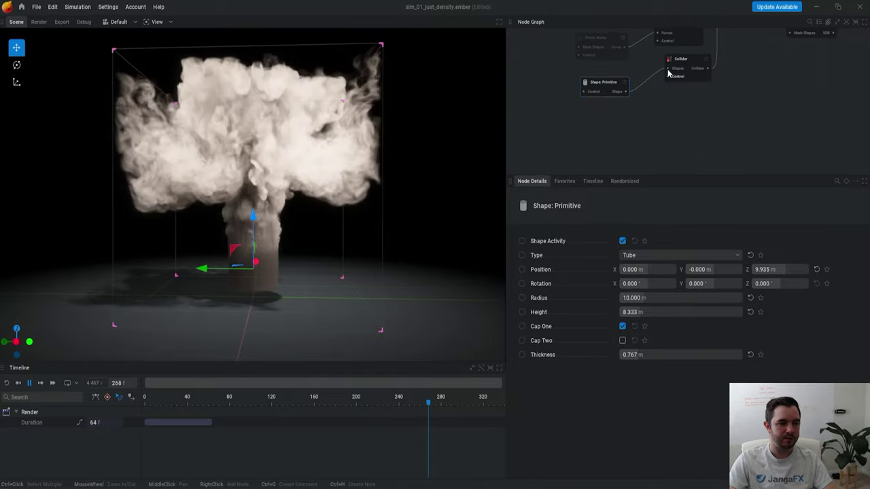
left_click_drag(667, 68, 576, 125)
left_click(626, 130)
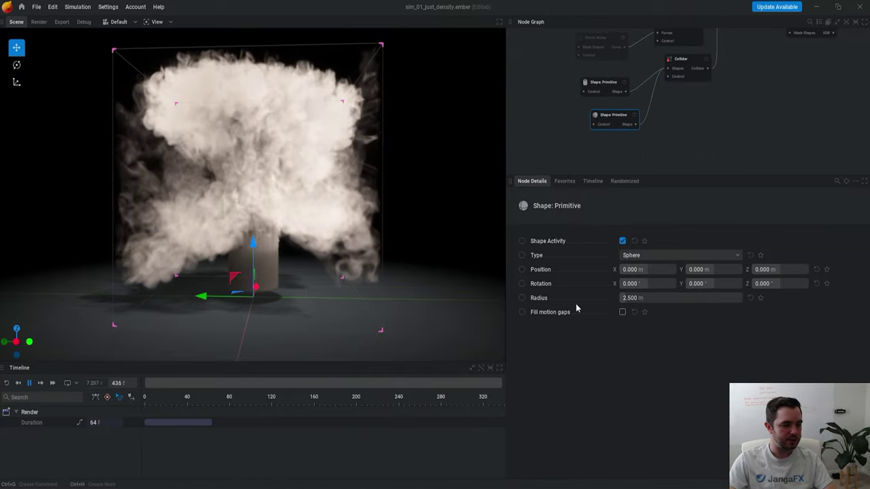
left_click_drag(628, 298, 651, 298)
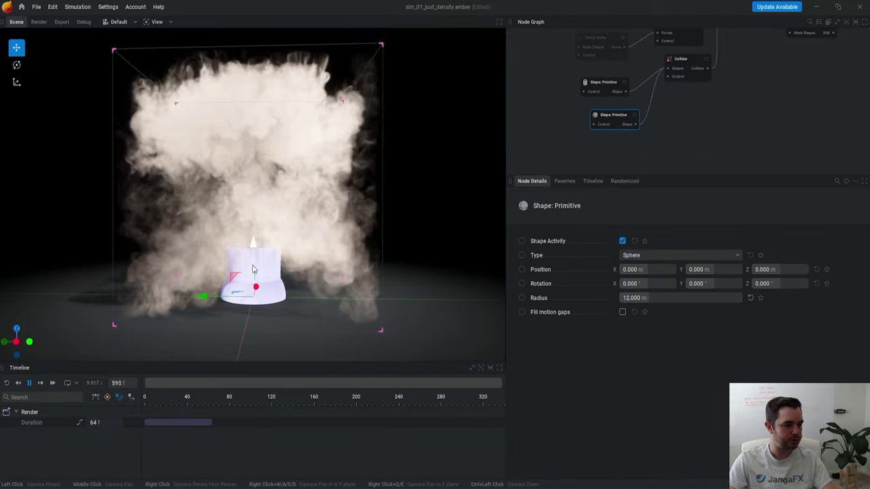
left_click_drag(252, 270, 263, 185)
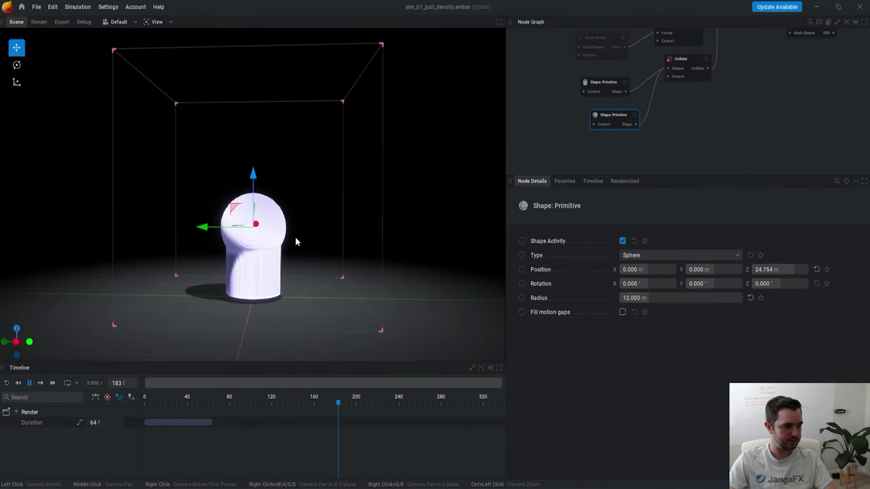
Step: Shift the sphere collider shape off-centre above the tube to about Y -1.710 m, Z 24.268 m
scroll(296, 242, "up", 4)
middle_click_drag(295, 249, 294, 238)
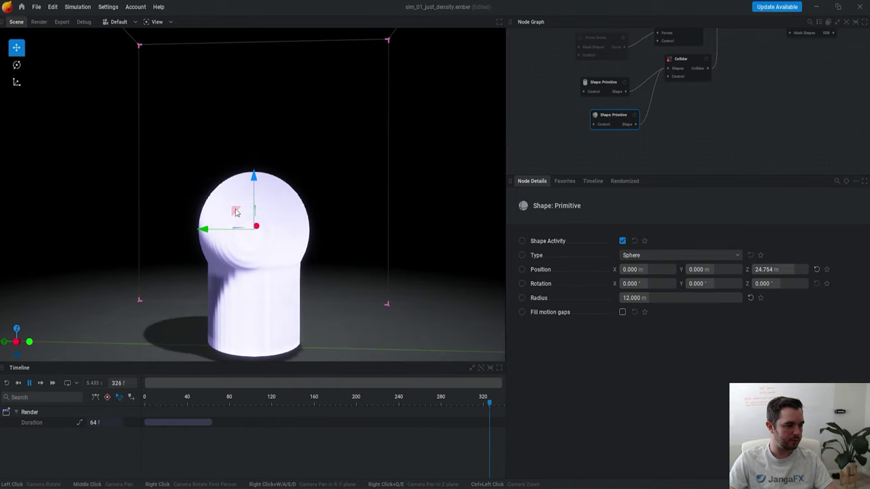
scroll(348, 285, "up", 3)
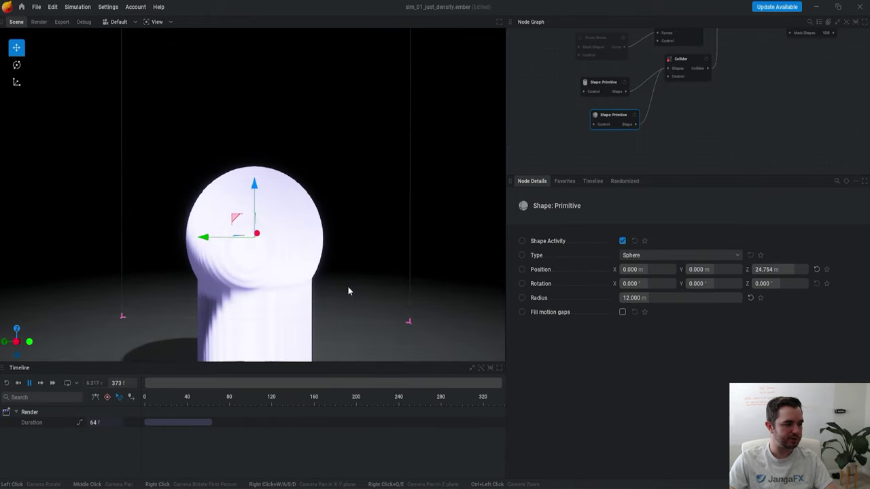
middle_click_drag(347, 297, 325, 270)
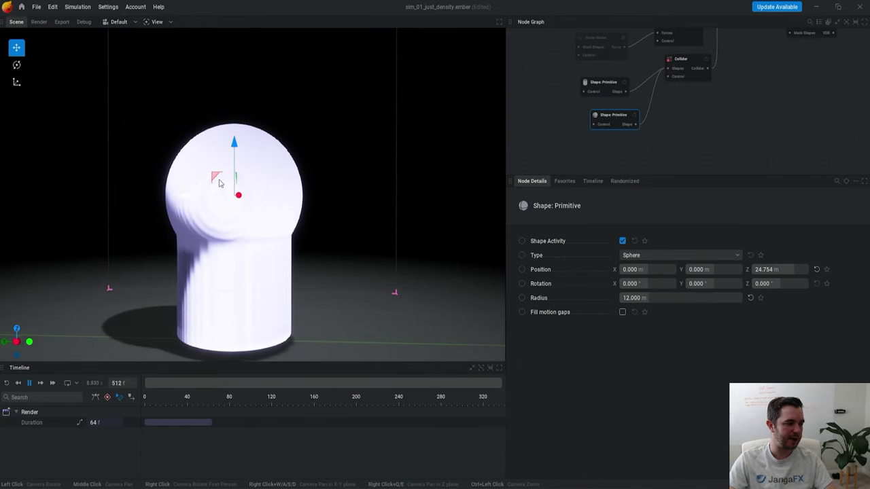
left_click_drag(219, 182, 227, 181)
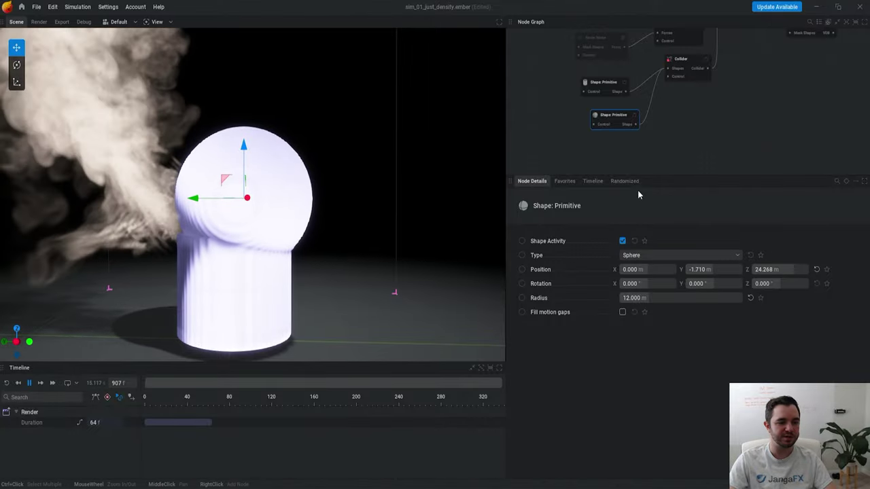
Step: Change the sphere primitive's type to Cylinder with radius 10.833 m and height 2.333 m, and restart the simulation
left_click(666, 254)
left_click(645, 329)
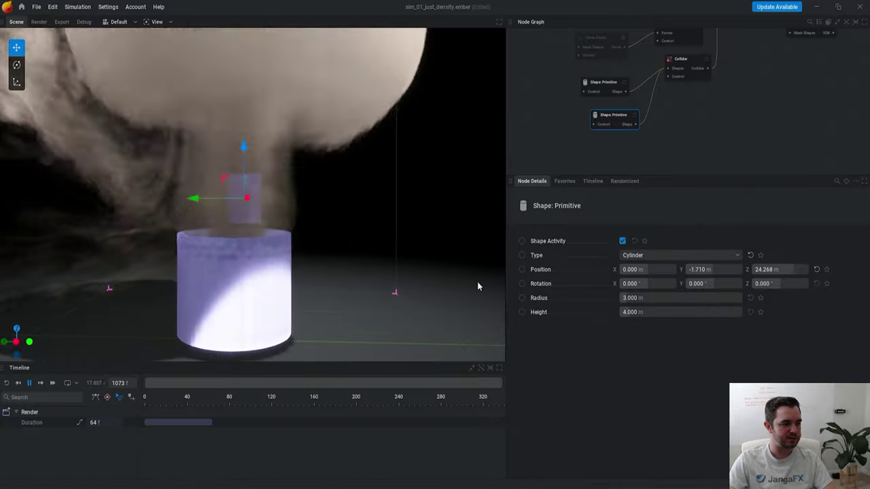
mouse_move(640, 300)
left_mouse_down()
mouse_move(664, 299)
mouse_move(633, 312)
left_mouse_up()
key("r")
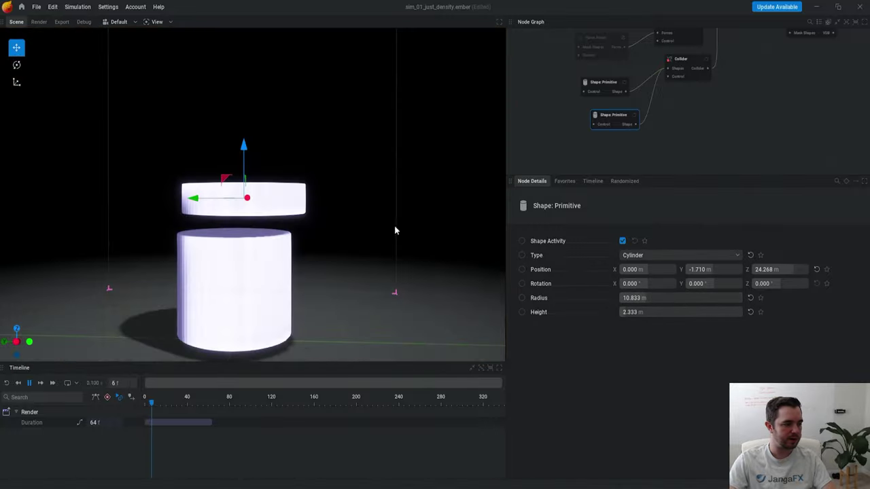
key("space")
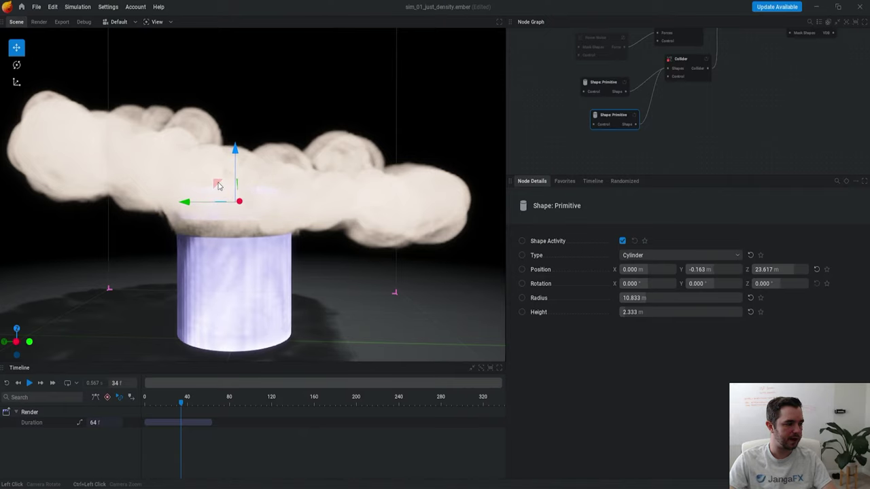
Step: Lower the flat cylinder onto the tube and offset it to about Y -2.850 m, Z 16.796 m, restarting the simulation
left_click_drag(219, 185, 237, 197)
key("r")
left_click_drag(194, 243, 204, 248)
Step: Examine from several angles how the smoke flows past the offset lid on the tube collider
left_click_drag(276, 221, 306, 282)
scroll(353, 192, "down", 2)
left_click_drag(352, 192, 346, 140)
scroll(337, 192, "down", 1)
left_click_drag(337, 192, 524, 203)
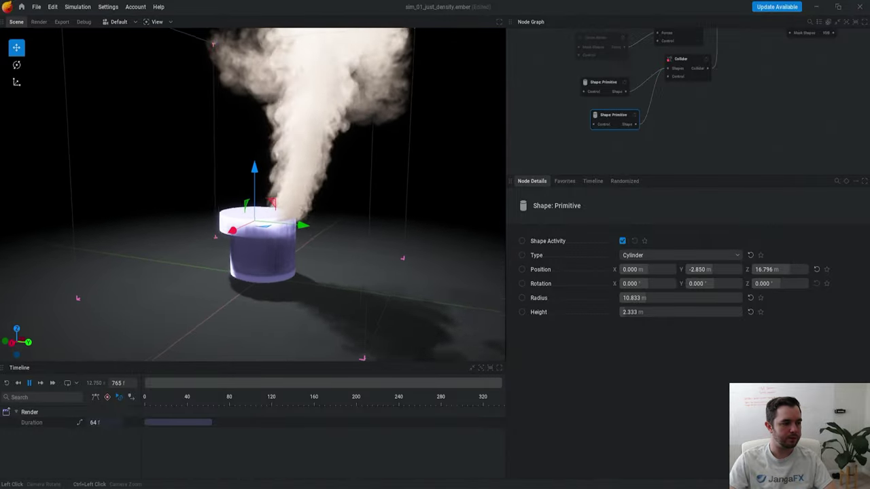
left_click_drag(310, 163, 365, 204)
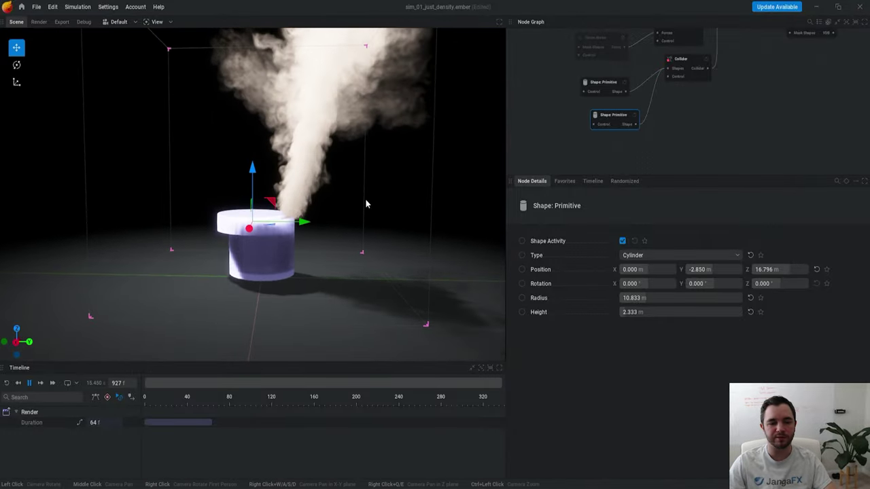
scroll(356, 183, "up", 3)
left_click_drag(356, 183, 372, 244)
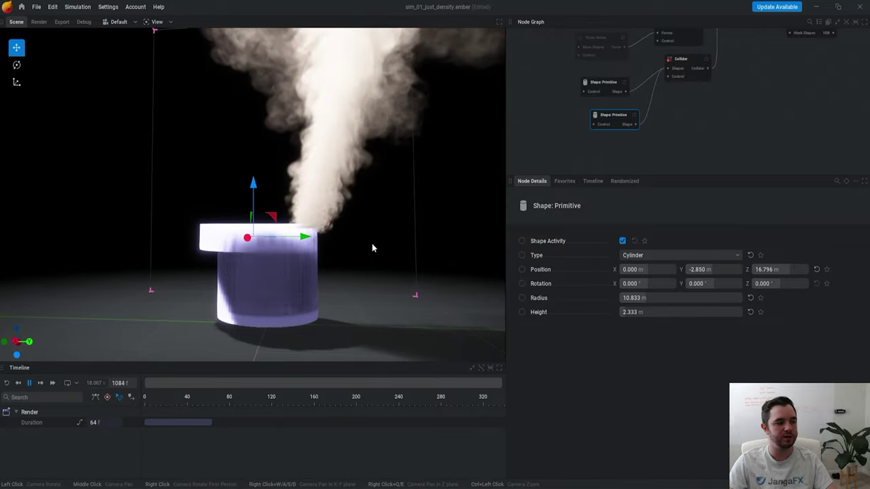
Step: Shift the flat cylinder lid on the tube to about Y -0.702 m, restart the simulation and pause it
mouse_move(304, 237)
left_mouse_down()
mouse_move(287, 237)
mouse_move(318, 238)
left_mouse_up()
key("r")
key("space")
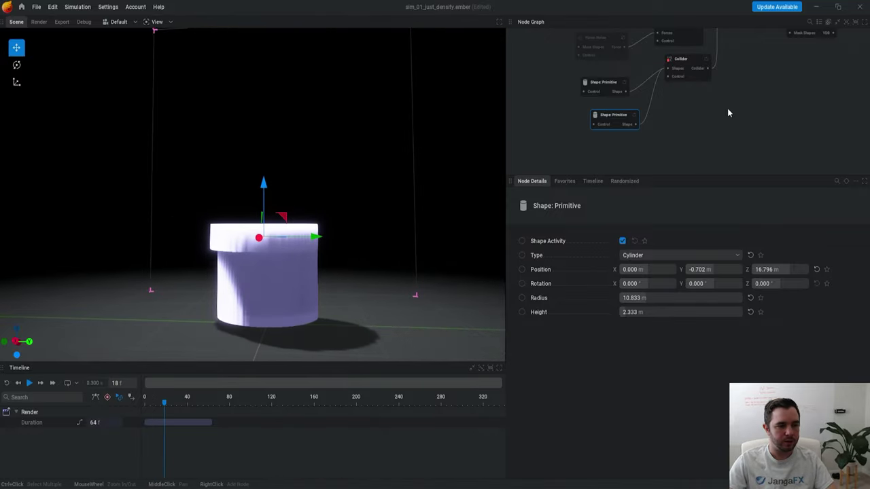
Step: Reload the saved sim_01_just_density.ember project, discarding the collider edits
middle_click_drag(728, 109, 725, 119)
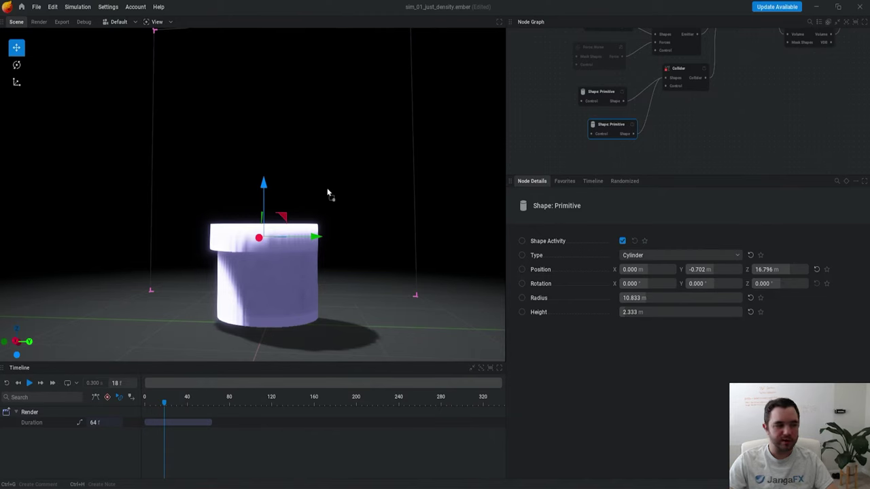
left_click_drag(328, 193, 329, 196)
left_click(356, 275)
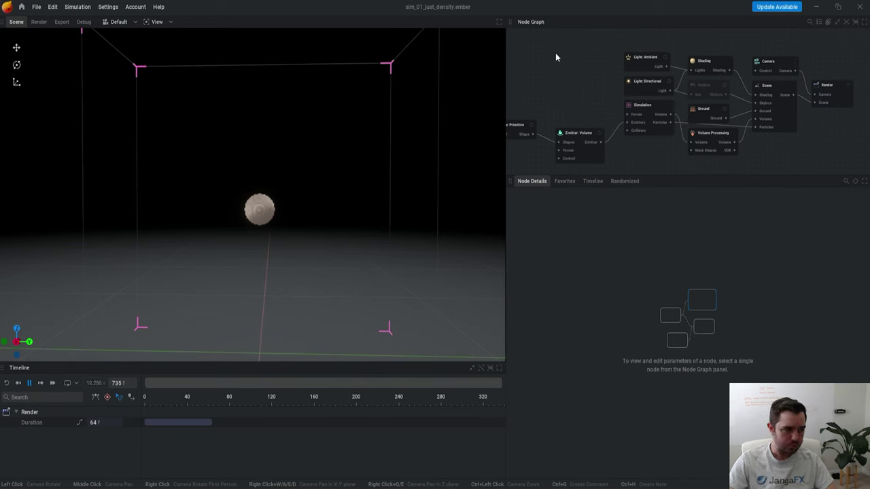
Step: Set both the fuel emission and the temperature emission of the volume emitter to Add
left_click(576, 132)
left_click(687, 230)
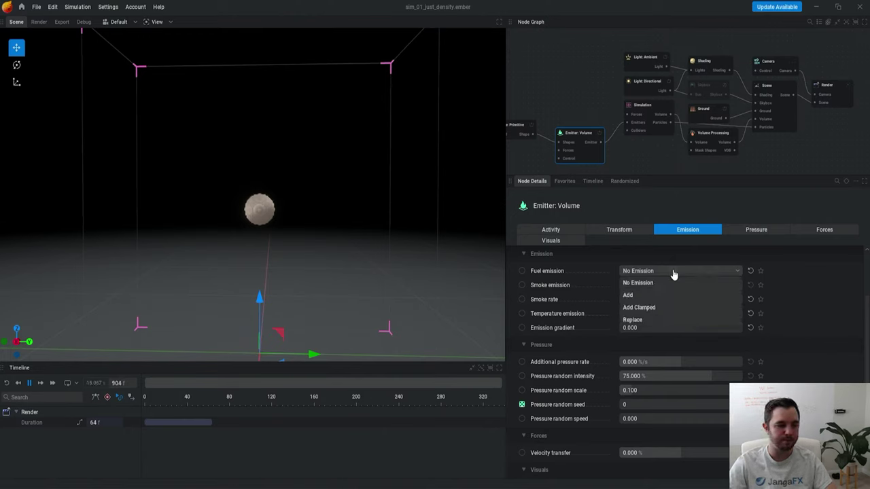
left_click(649, 296)
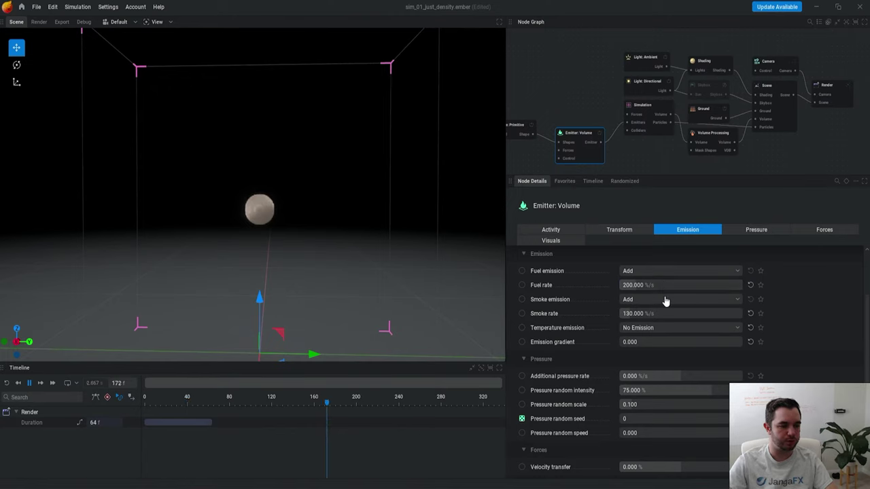
left_click(659, 329)
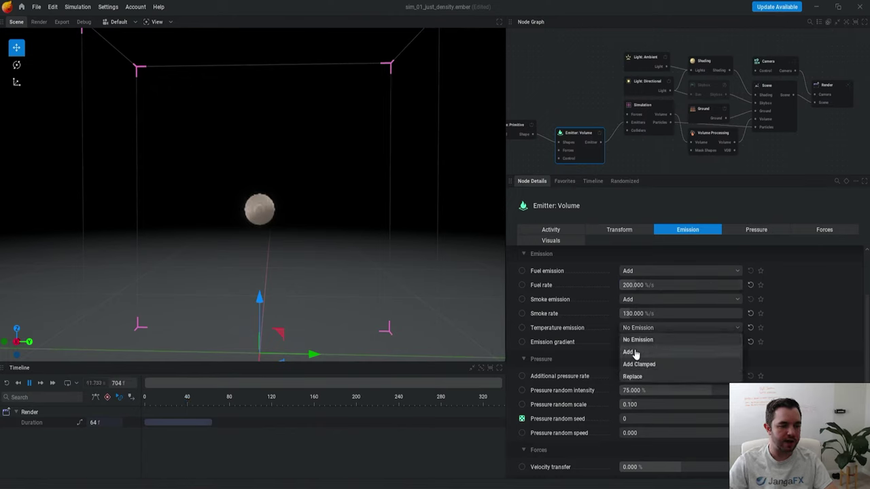
left_click(632, 353)
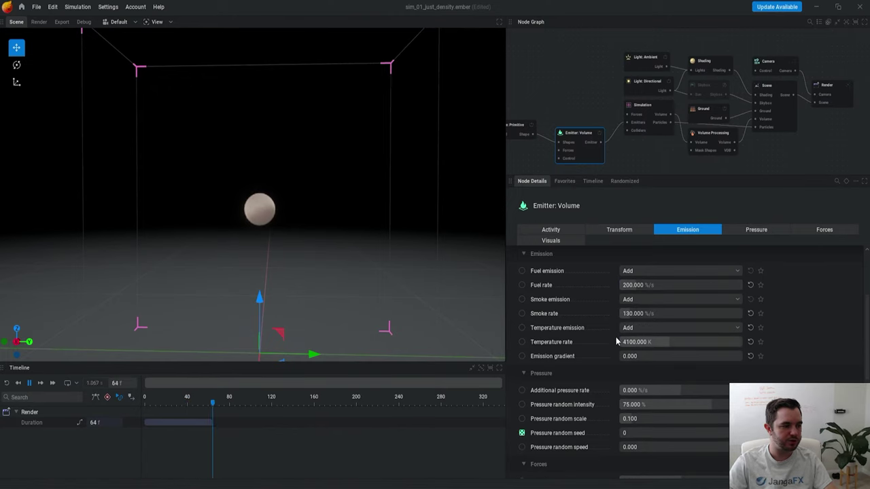
Step: Set the emitter's temperature rate to 6000 K and its smoke rate to 0 %/s, and restart the simulation
left_click(675, 341)
type("60")
type("r")
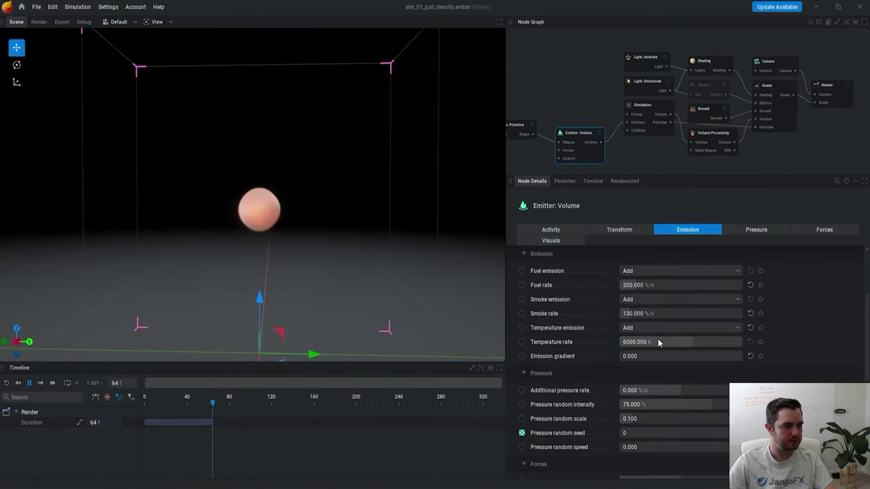
left_click_drag(653, 314, 591, 314)
key("r")
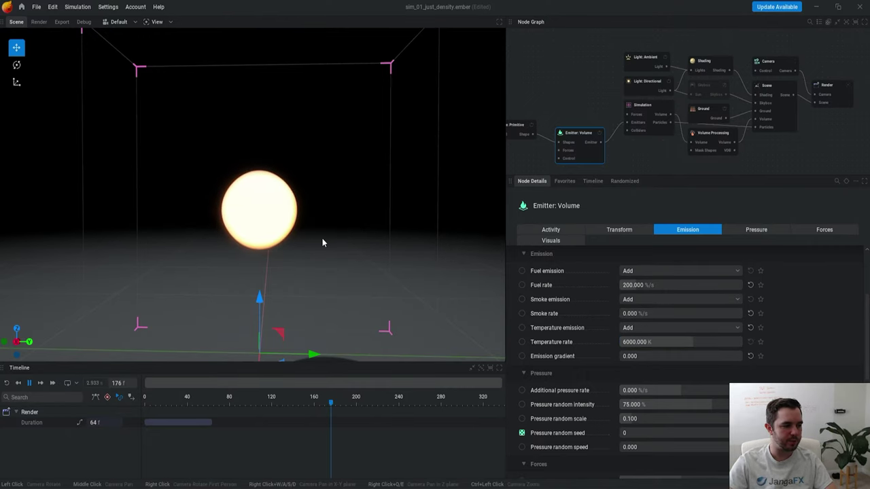
scroll(327, 241, "up", 3)
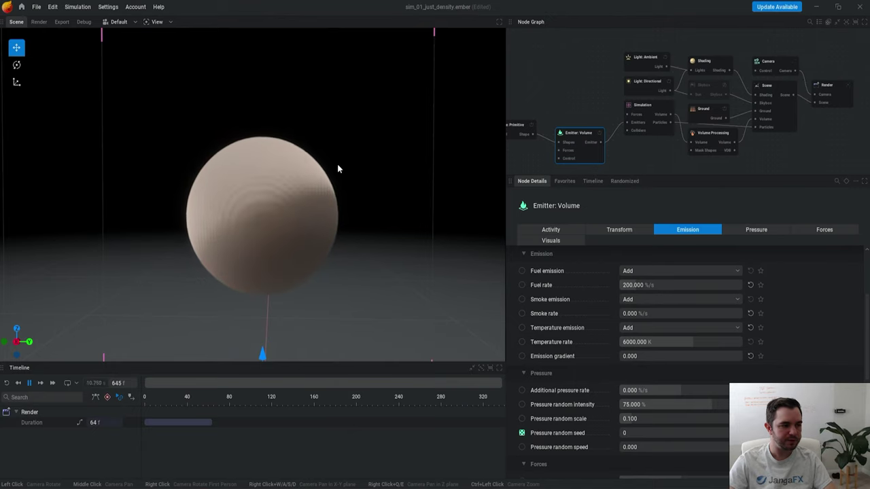
key("r")
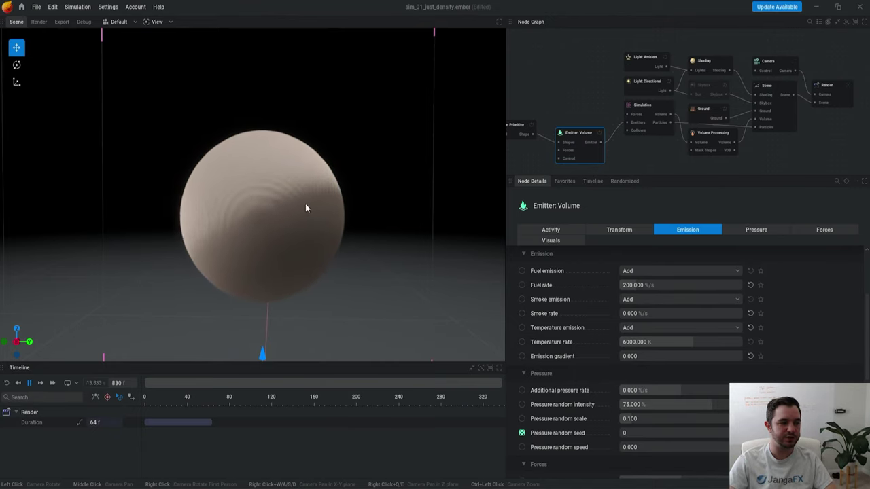
Step: Widen the simulation domain by setting its X voxel count to 256
scroll(368, 242, "down", 3)
left_click_drag(368, 242, 363, 224)
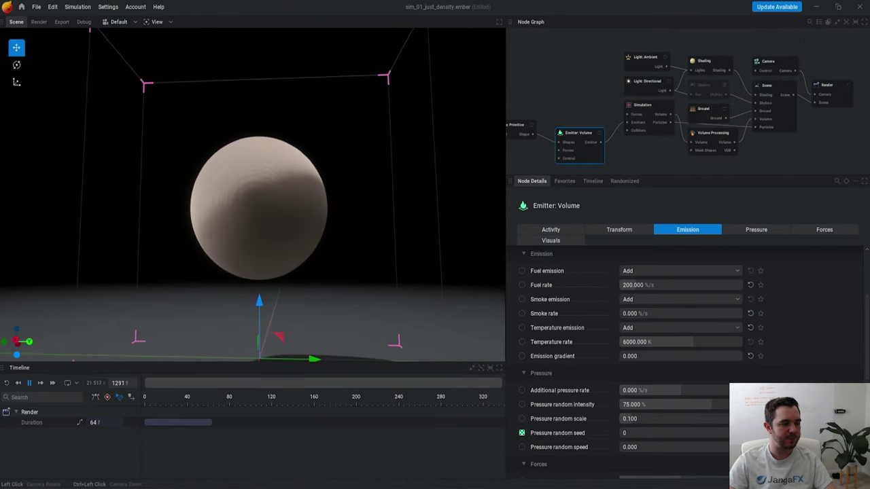
left_click_drag(295, 165, 306, 200)
left_click(649, 106)
left_click(553, 231)
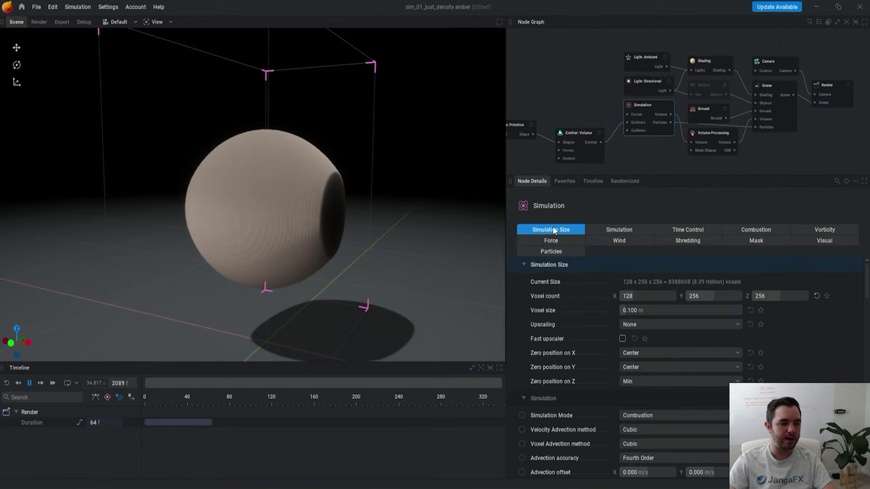
left_click(653, 295)
type("25")
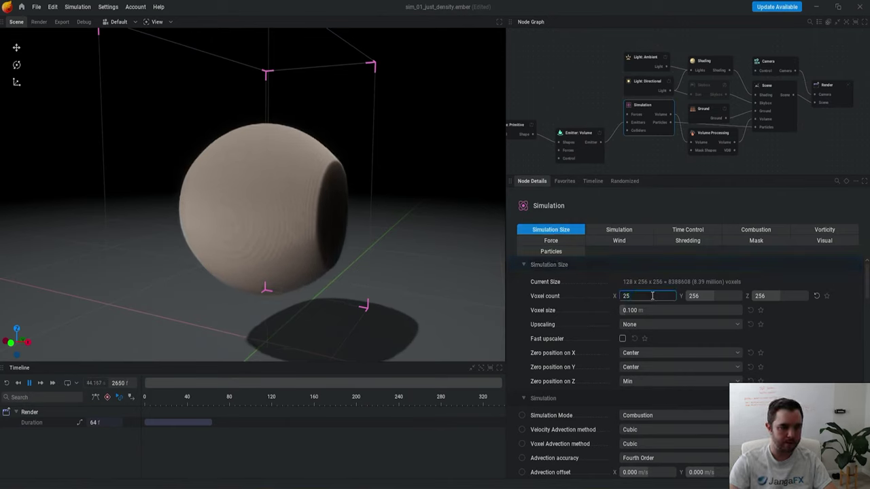
type("6")
key("Return")
left_click(661, 353)
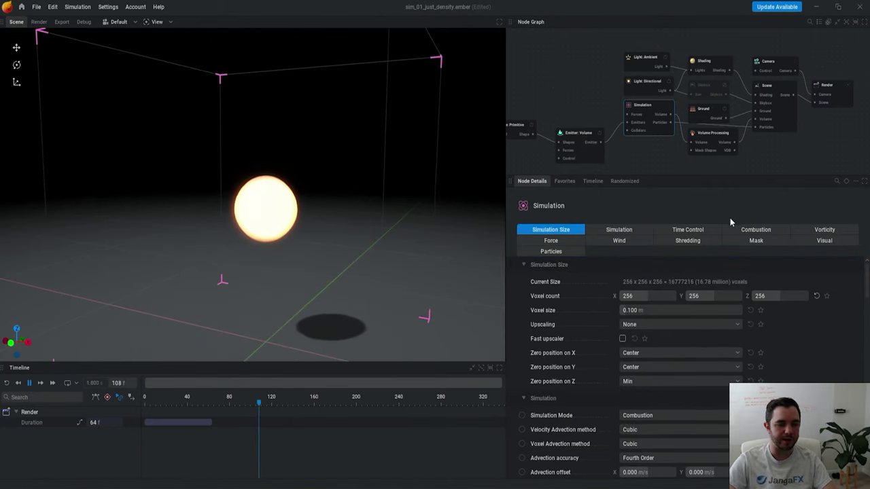
Step: Reduce the simulation's combustion expansion to 0 %, restart, and inspect the burning sphere up close
left_click(754, 231)
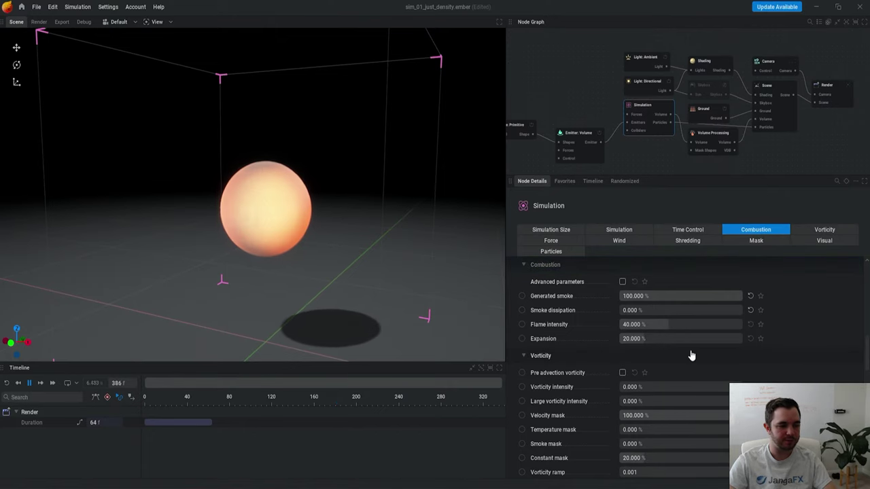
left_click_drag(687, 339, 612, 338)
key("r")
left_click_drag(410, 250, 328, 235)
scroll(335, 242, "up", 3)
scroll(330, 232, "up", 2)
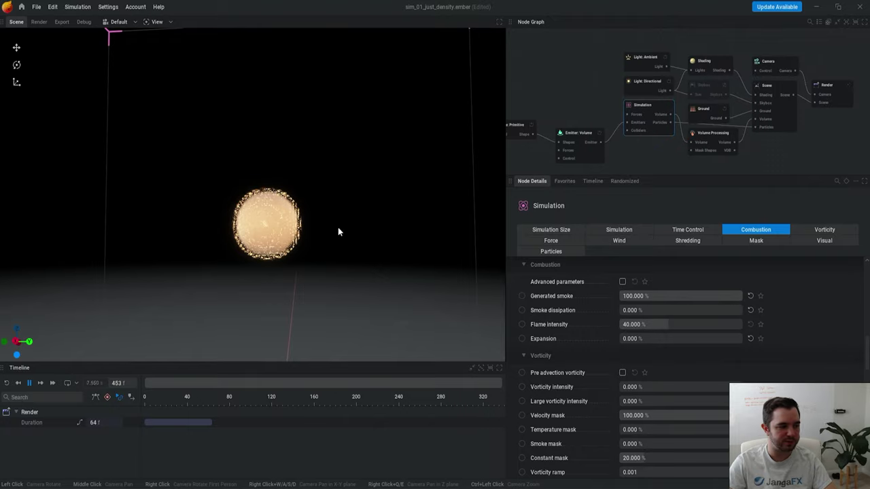
scroll(320, 238, "up", 2)
Step: Reset the combustion expansion to its default of 20 % and restart the simulation
double_click(669, 339)
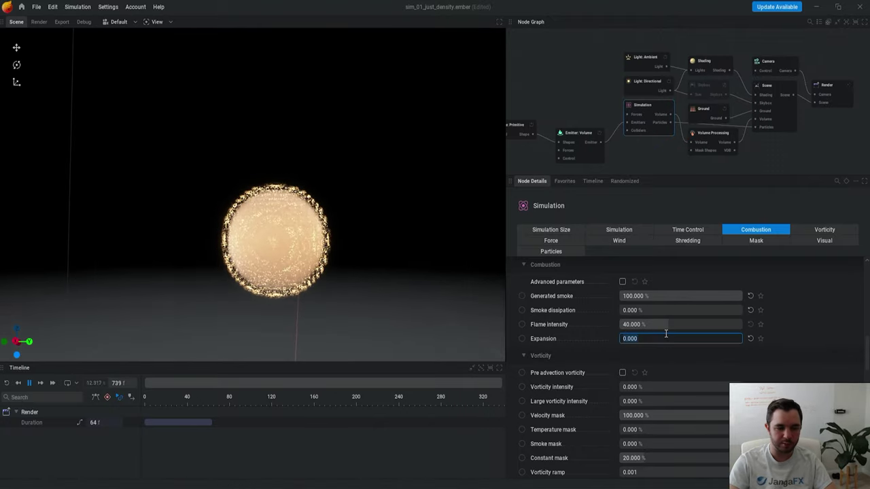
left_click(750, 338)
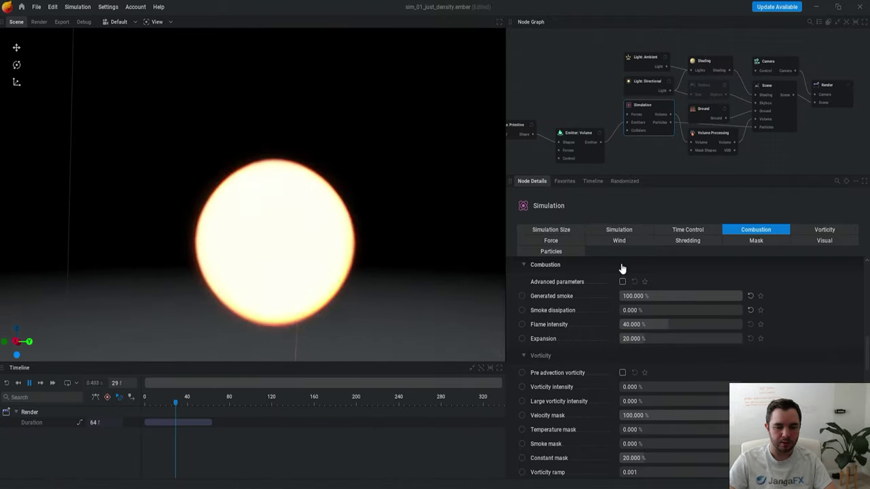
scroll(357, 240, "down", 3)
left_click_drag(322, 220, 362, 244)
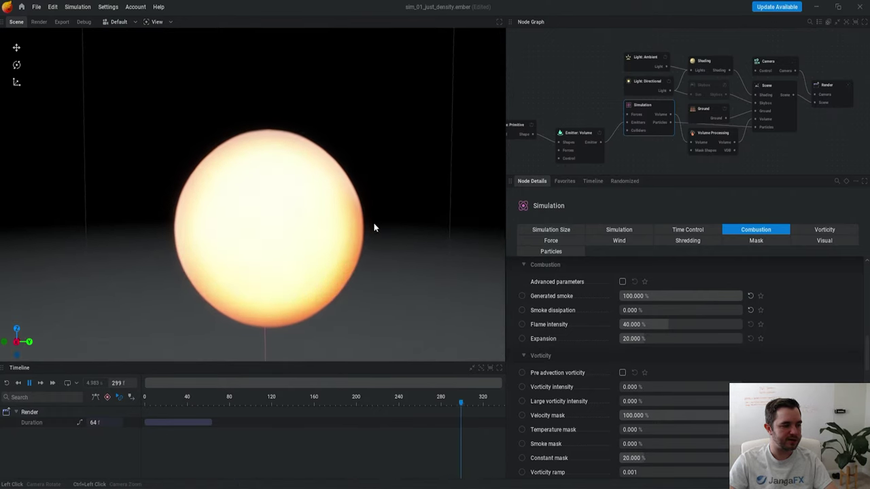
scroll(374, 231, "down", 3)
scroll(340, 210, "up", 3)
key("r")
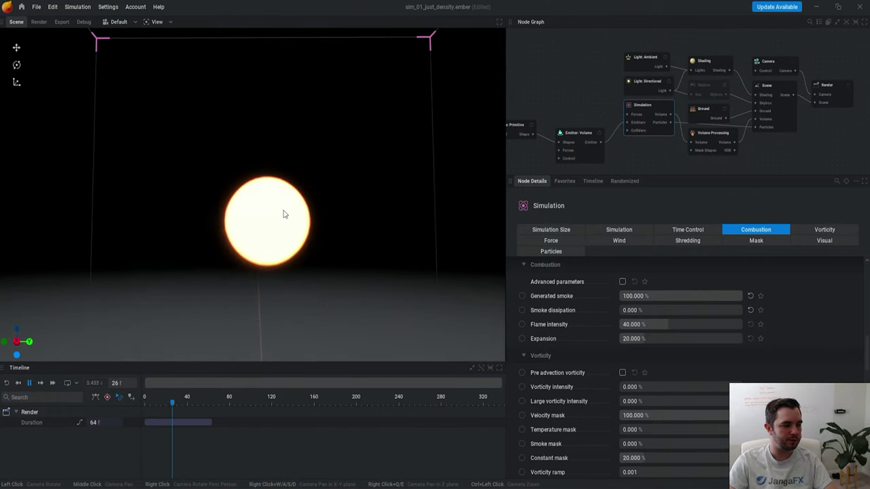
Step: Examine how the fireball expands and turns into smoke, viewing it from several angles and replaying the simulation
left_click_drag(309, 252, 329, 250)
key("r")
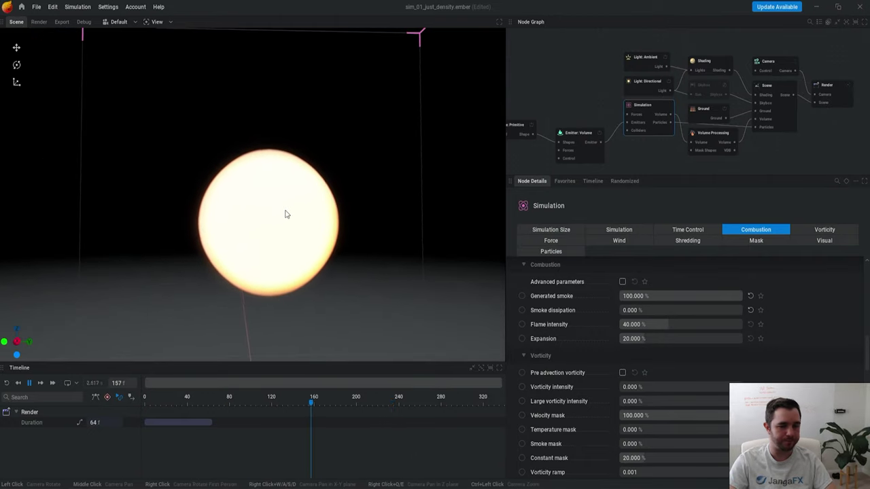
scroll(336, 283, "down", 2)
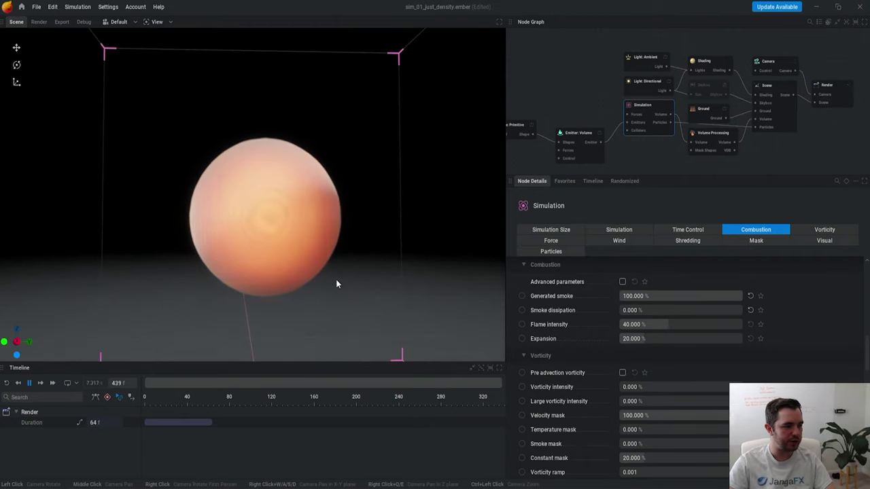
left_click_drag(336, 280, 333, 262)
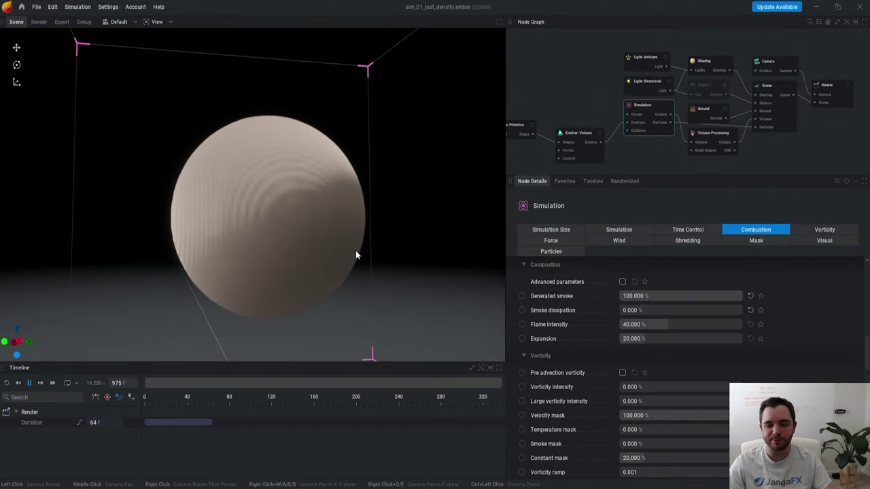
left_click_drag(356, 255, 324, 232)
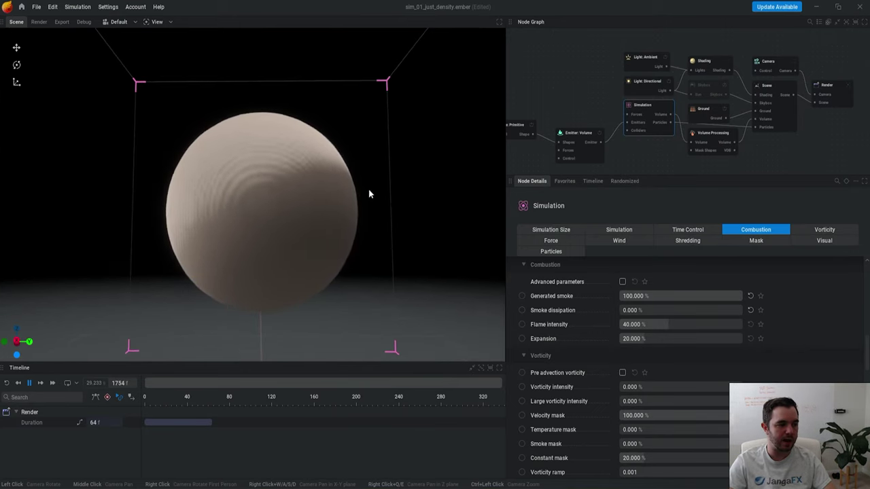
scroll(369, 189, "down", 2)
left_click_drag(335, 213, 346, 215)
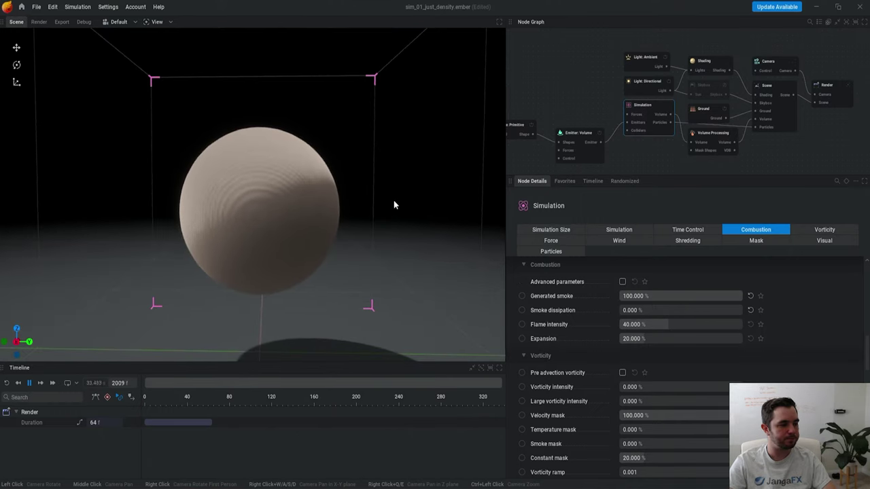
key("r")
Step: Add a noise force node connected to the volume emitter's Forces input and restart the simulation
middle_click_drag(654, 141, 697, 109)
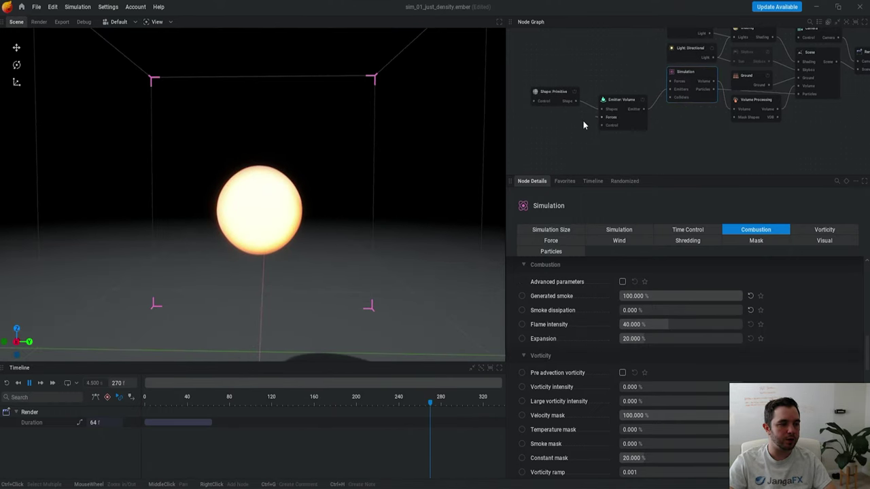
left_click_drag(584, 121, 534, 126)
left_click(535, 167)
key("r")
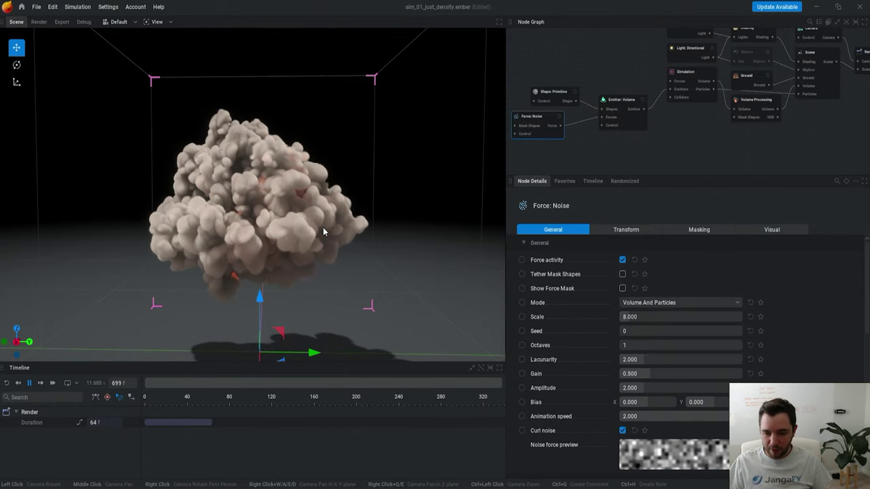
Step: Set the simulation's buoyancy to 100 % of gravity per 1000K and restart it
left_click(704, 81)
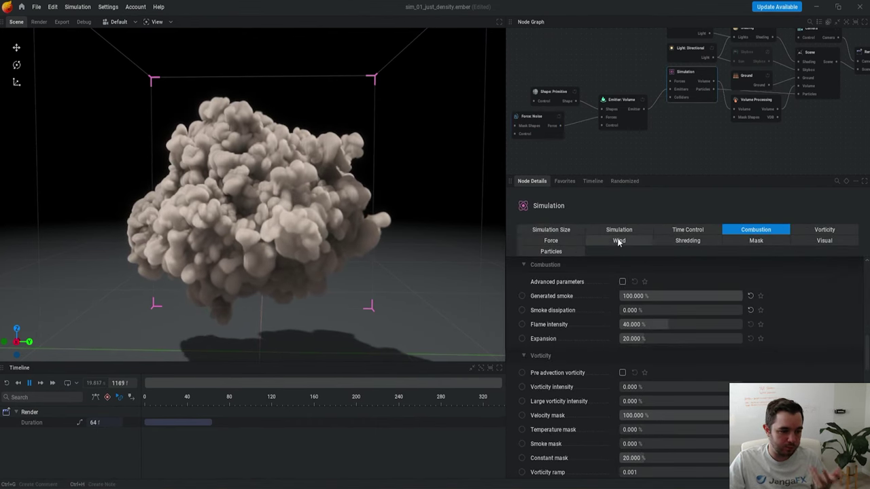
left_click(561, 241)
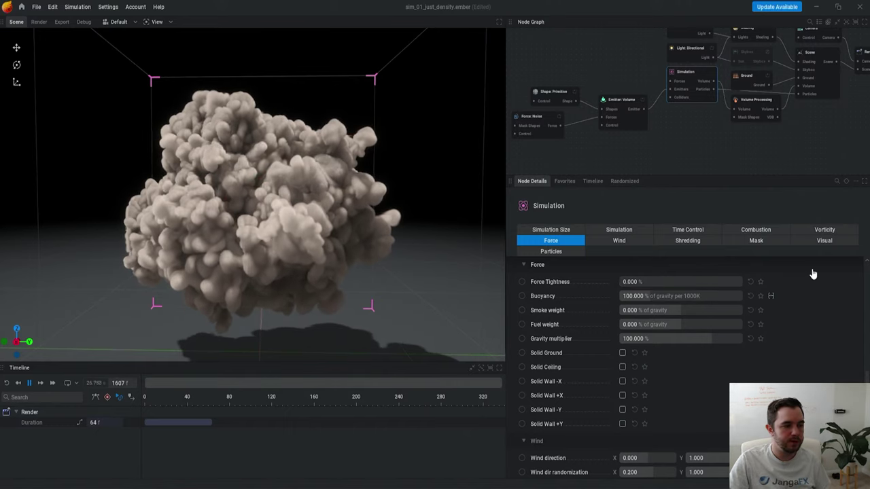
scroll(424, 229, "down", 2)
key("r")
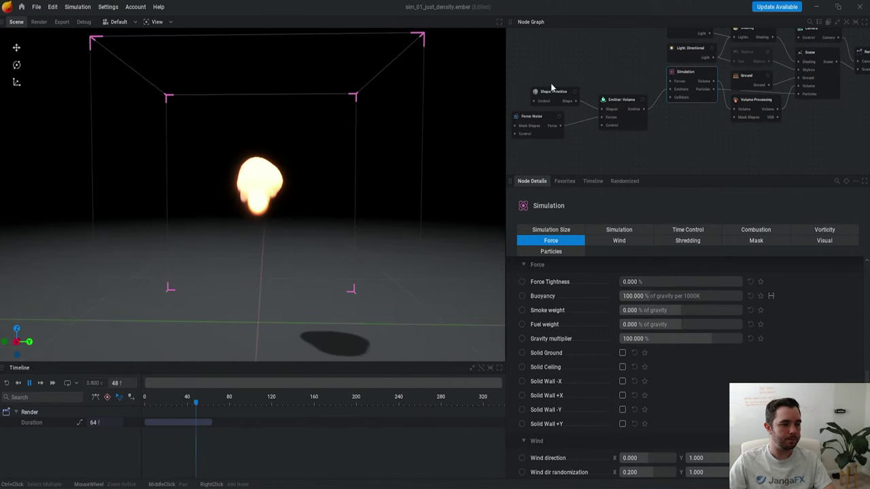
Step: Lower the emitter's sphere shape close to the ground at about Z 1.383 m and restart the simulation
left_click(552, 90)
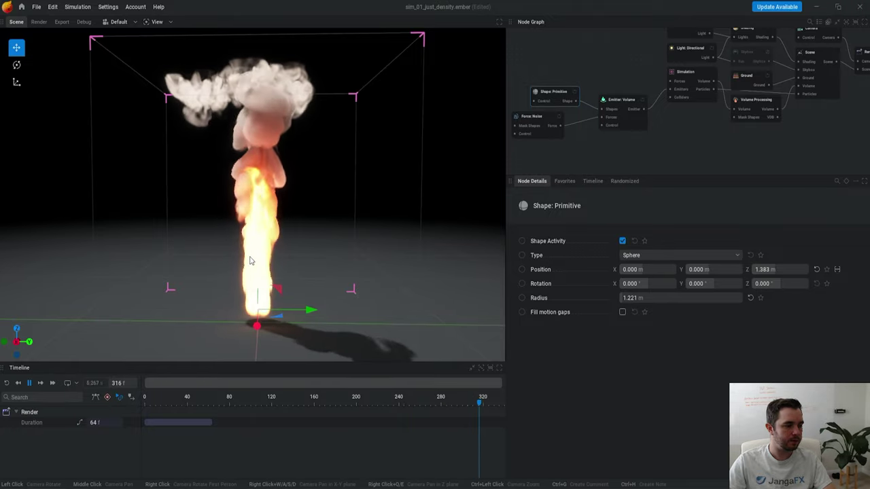
key("r")
left_click_drag(403, 257, 395, 278)
scroll(305, 270, "up", 2)
key("r")
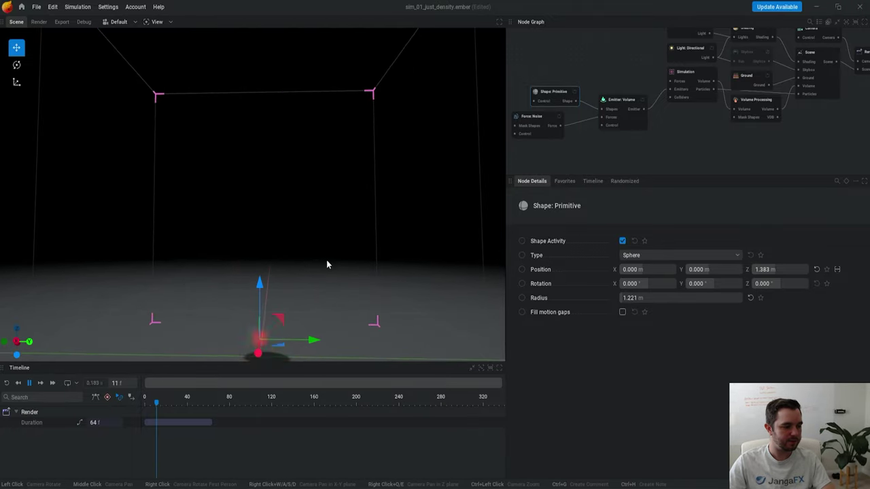
Step: Set the volume emitter's additional pressure rate to 150 %/s and restart the simulation
left_click(619, 100)
left_click(765, 231)
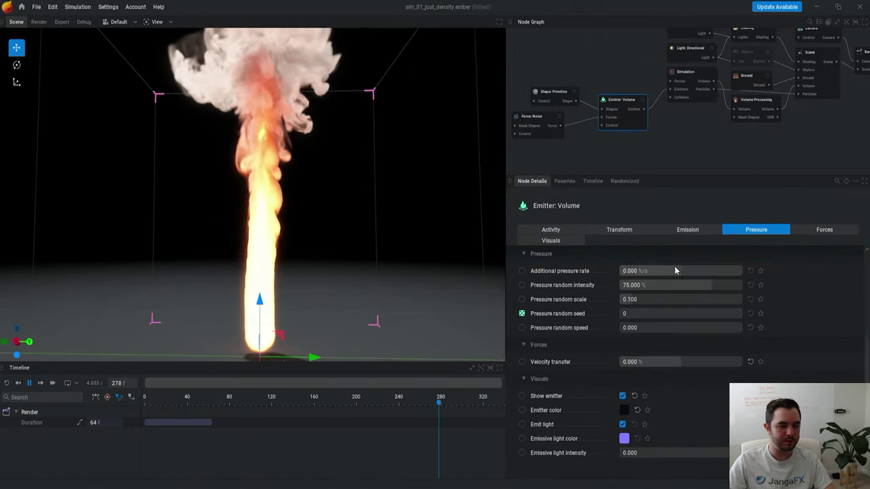
key("Return")
key("r")
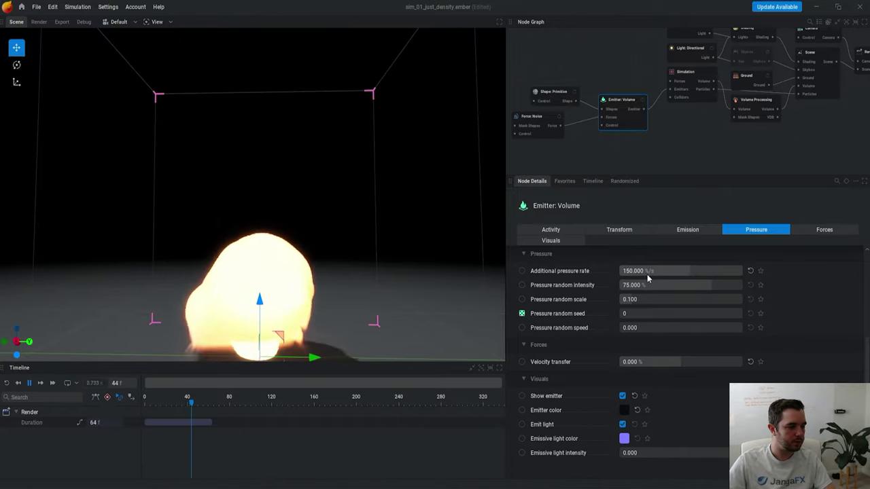
Step: Restart the simulation several times and review the volume emitter's emission and activity settings
scroll(340, 271, "down", 2)
key("r")
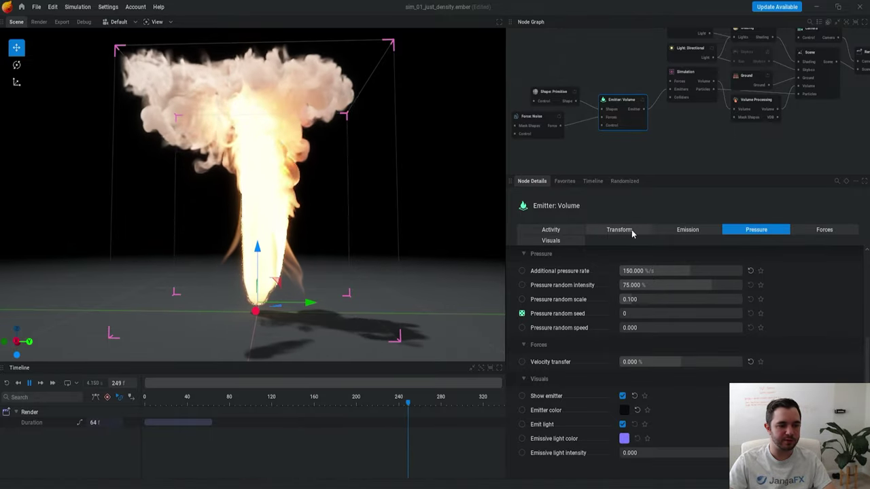
left_click(687, 231)
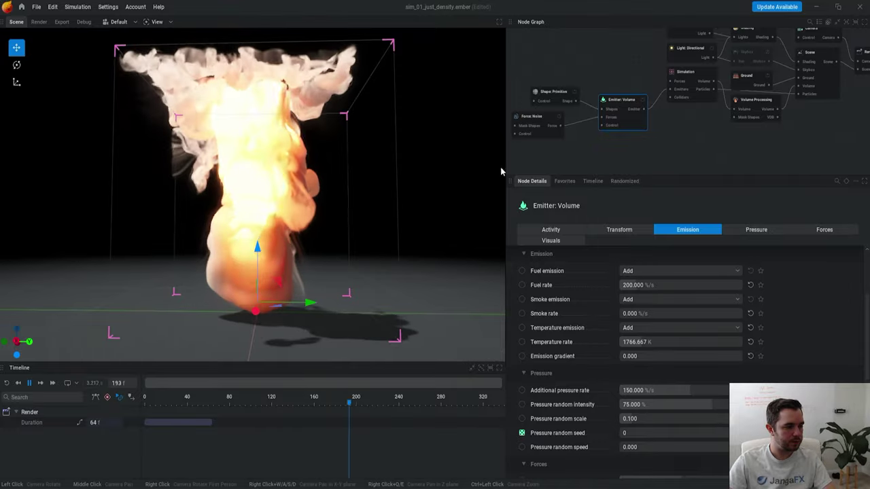
middle_click_drag(660, 119, 682, 115)
left_click(567, 231)
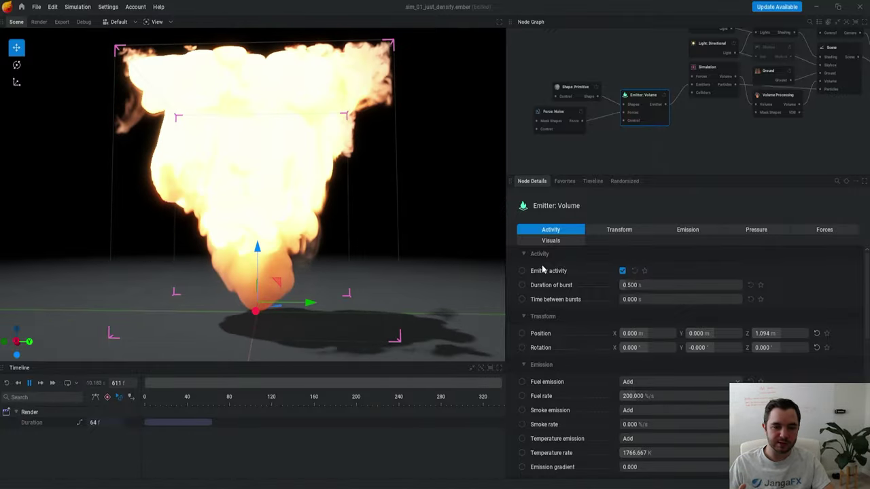
key("r")
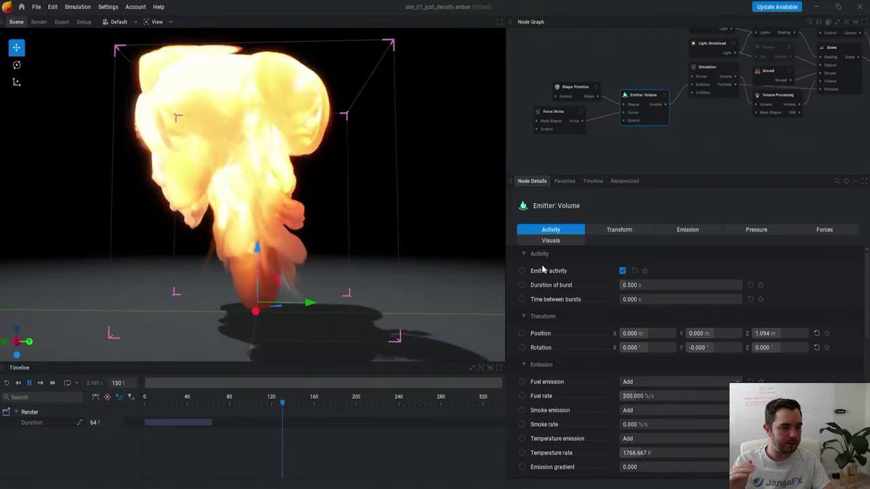
key("r")
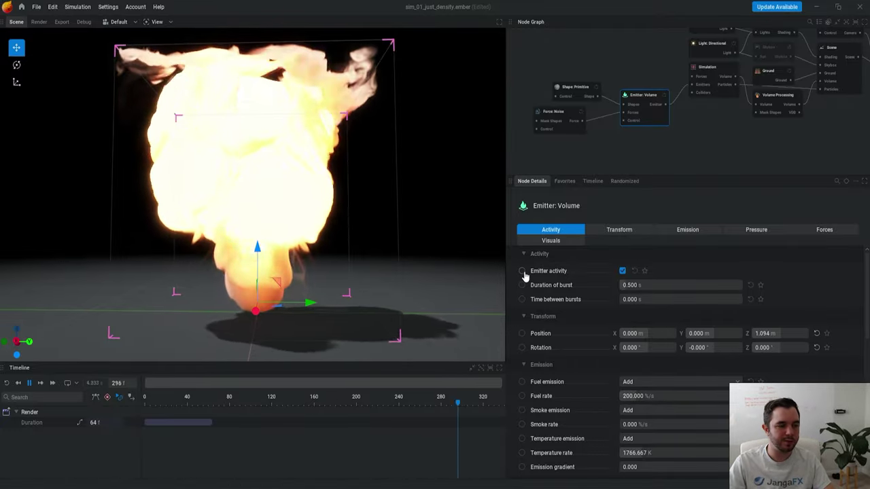
Step: Keyframe the emitter activity as enabled at frame 0 and disabled a few frames after it, and restart the simulation
left_click(522, 272)
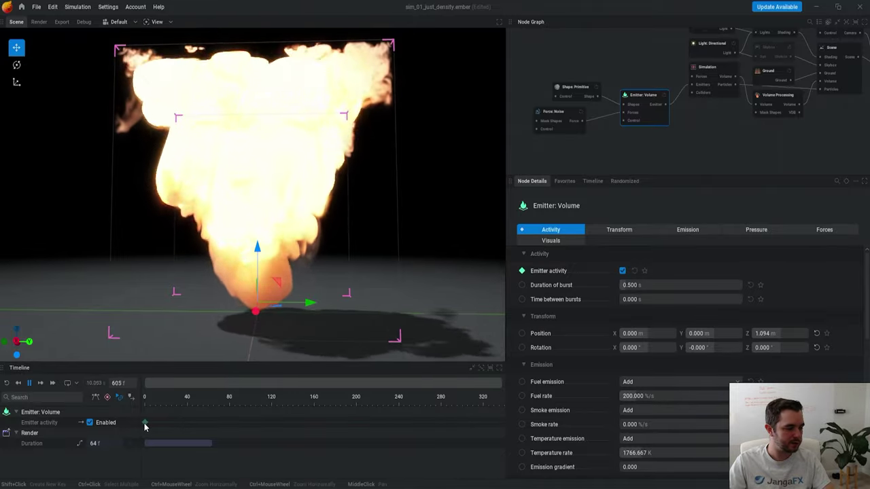
left_click(145, 424, "shift")
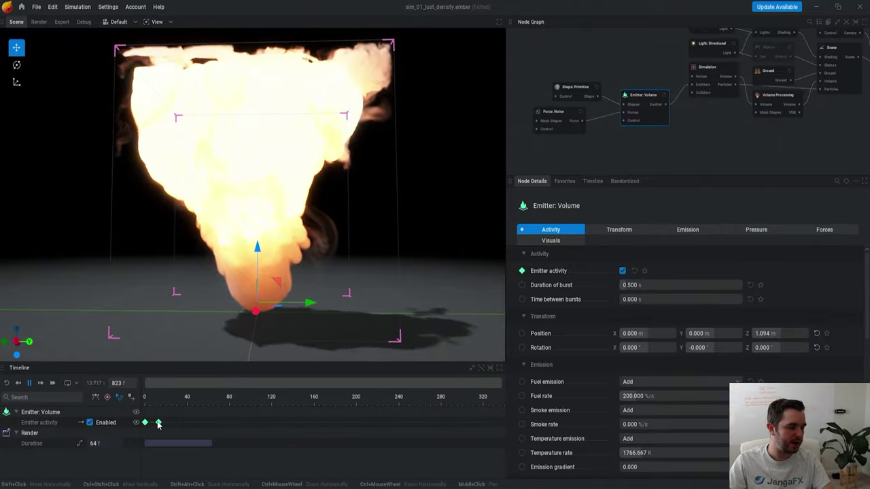
left_click(146, 423)
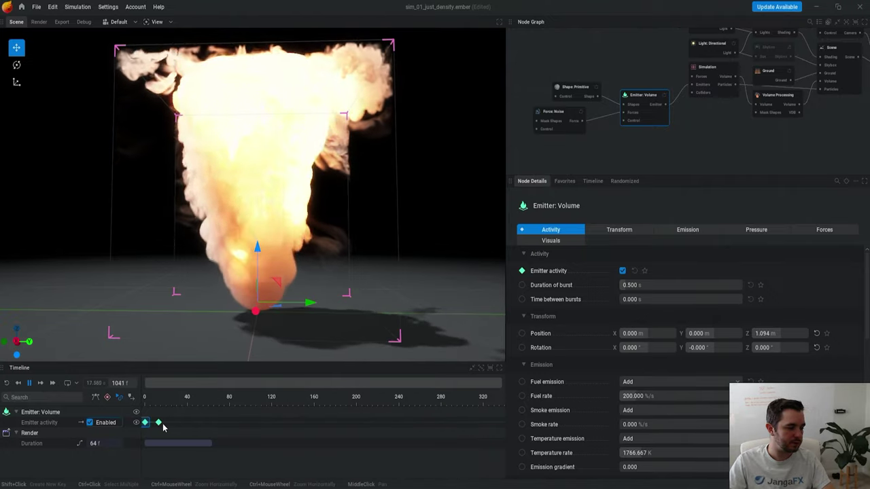
left_click(158, 422)
left_click(90, 422)
key("r")
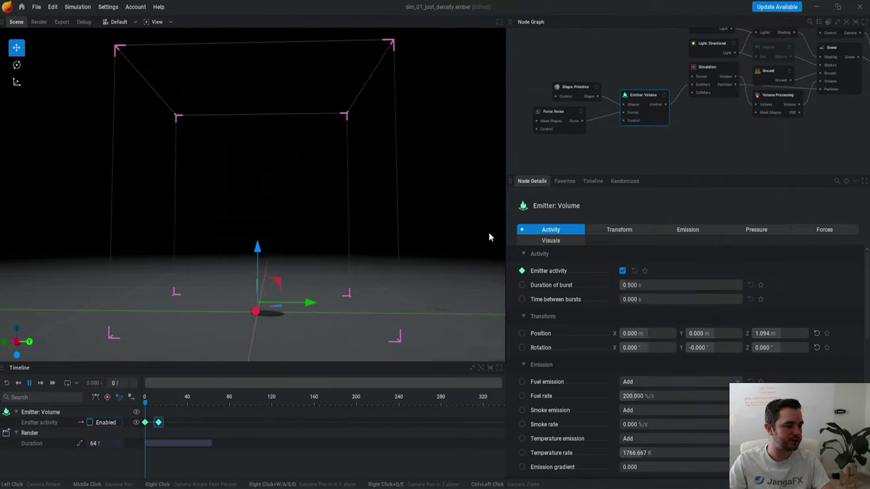
Step: Raise the emitter to Z 1.734 m, move the disabling activity keyframe to frame 27 and restart the simulation
scroll(303, 304, "up", 3)
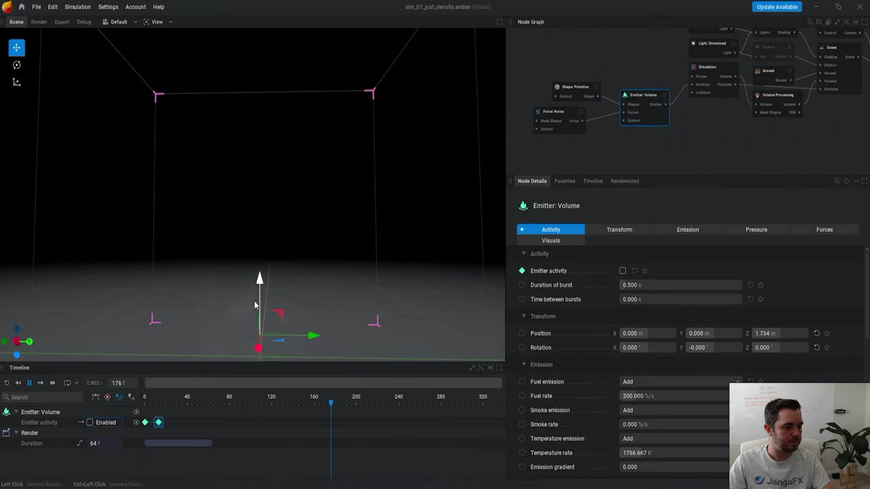
left_click(683, 231)
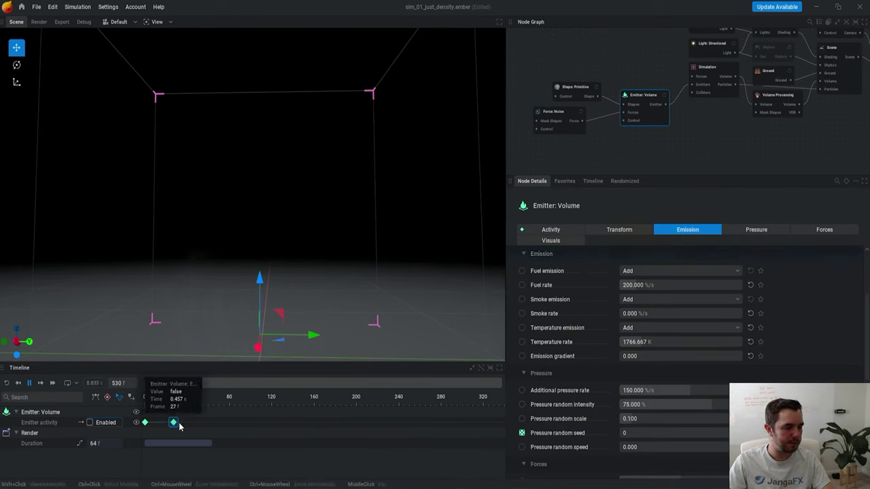
key("r")
key("r")
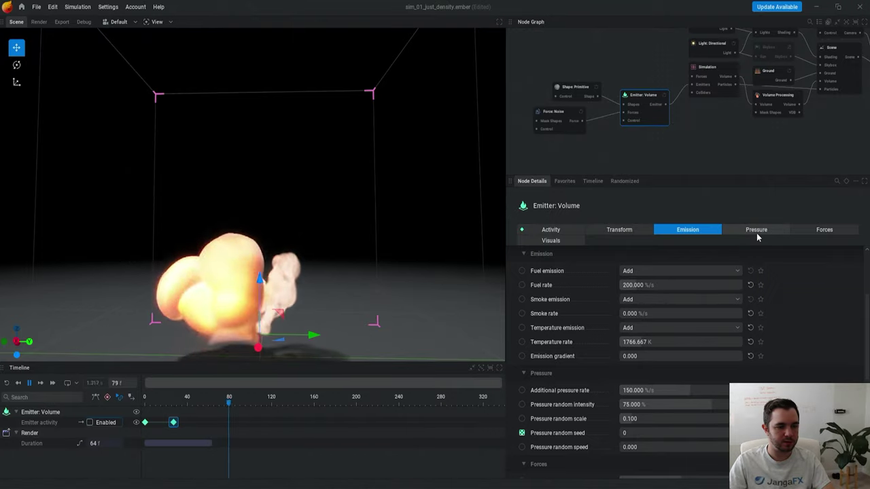
Step: Set the volume emitter's pressure random intensity to 36.333 % and replay the simulation from different angles
left_click(756, 233)
left_click_drag(695, 285, 647, 285)
key("r")
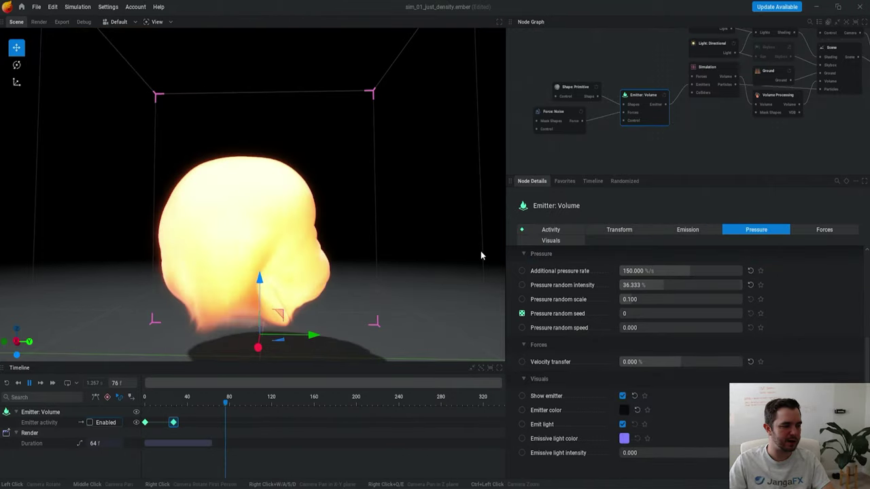
key("r")
scroll(394, 270, "down", 2)
left_click_drag(440, 300, 437, 294)
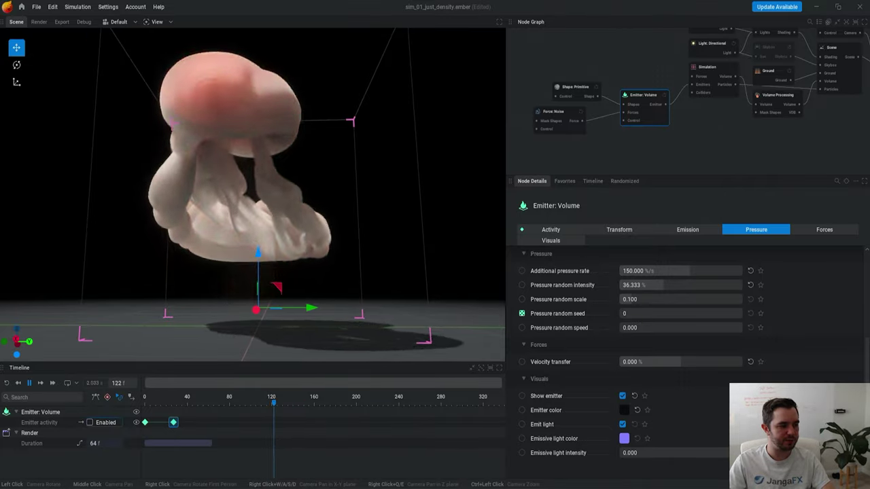
left_click_drag(373, 227, 343, 236)
key("r")
key("r")
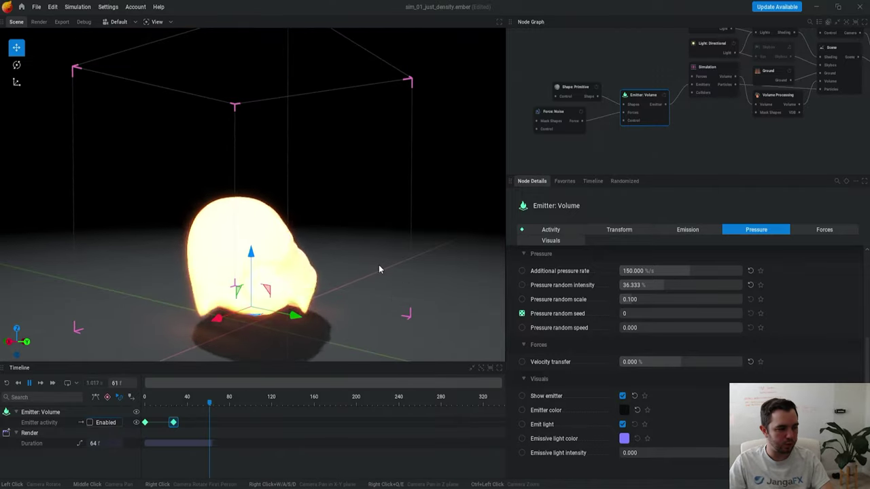
Step: Reduce the volume emitter's additional pressure rate to 63.333 %/s and restart the simulation
left_click_drag(702, 271, 696, 272)
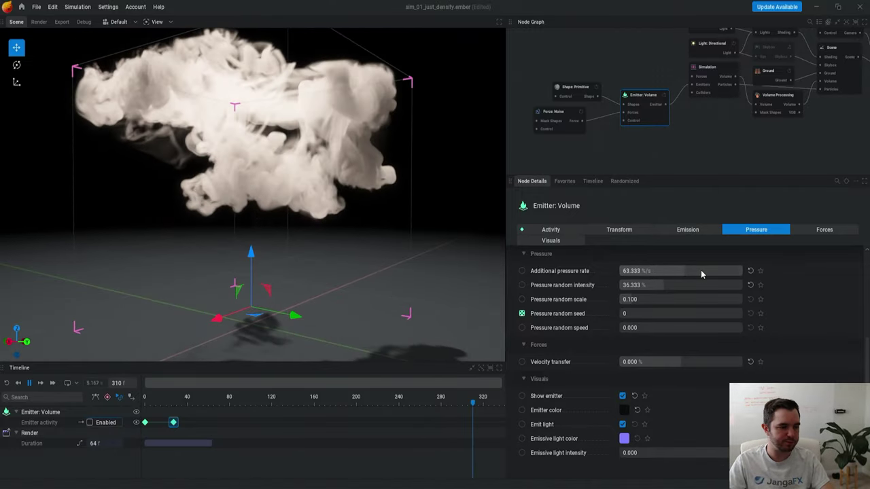
key("r")
left_click_drag(365, 242, 378, 240)
key("r")
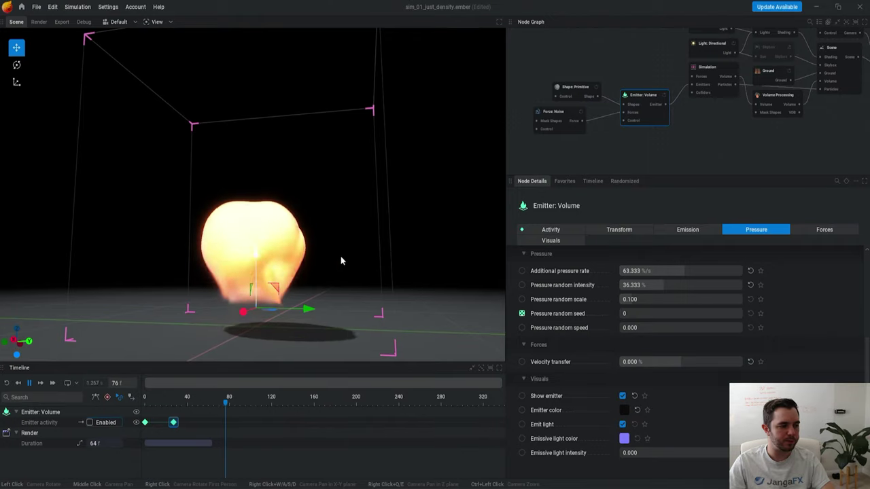
Step: Set the Simulation node's vorticity intensity to 15 % and inspect the replayed explosion from another side
left_click(707, 71)
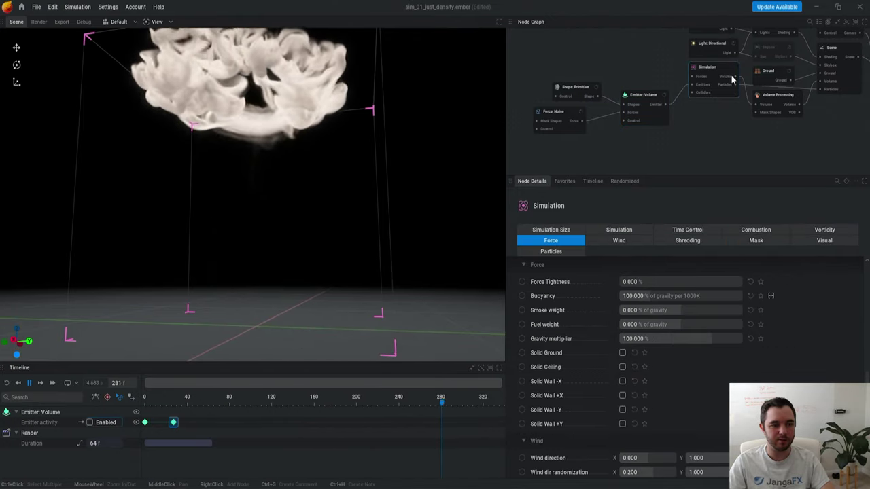
left_click(824, 231)
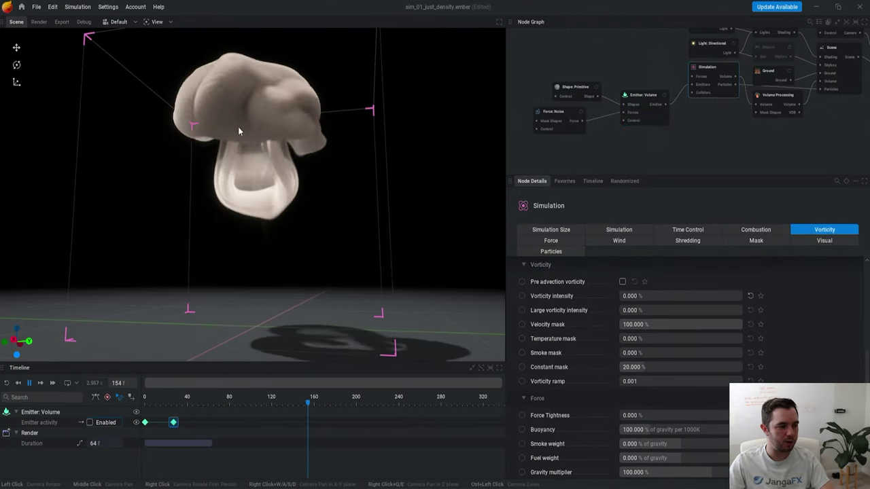
left_click_drag(272, 161, 300, 181)
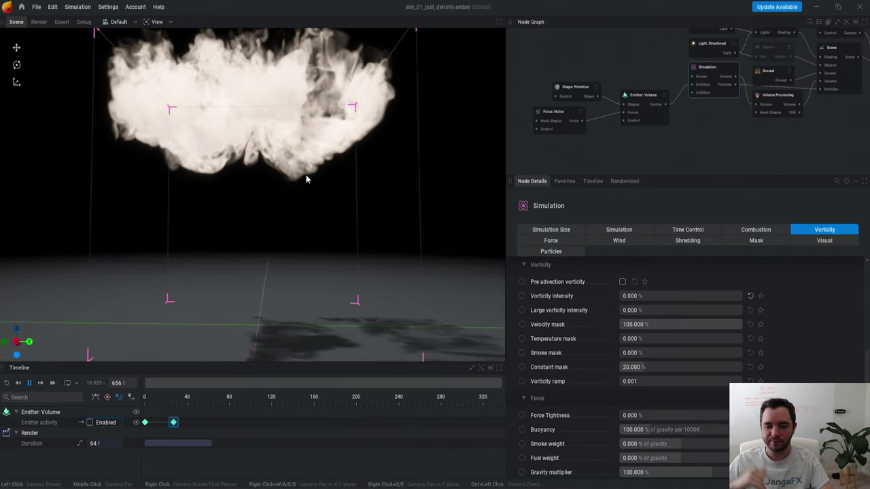
key("r")
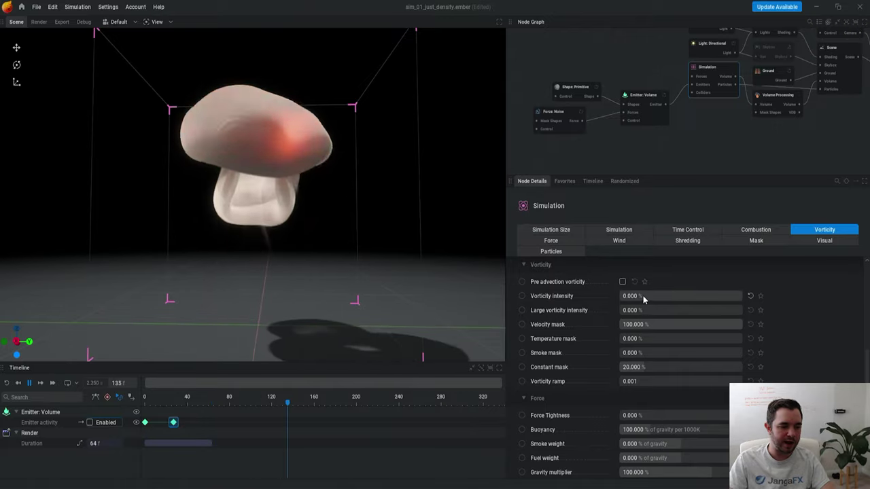
double_click(639, 297)
type("15")
key("Return")
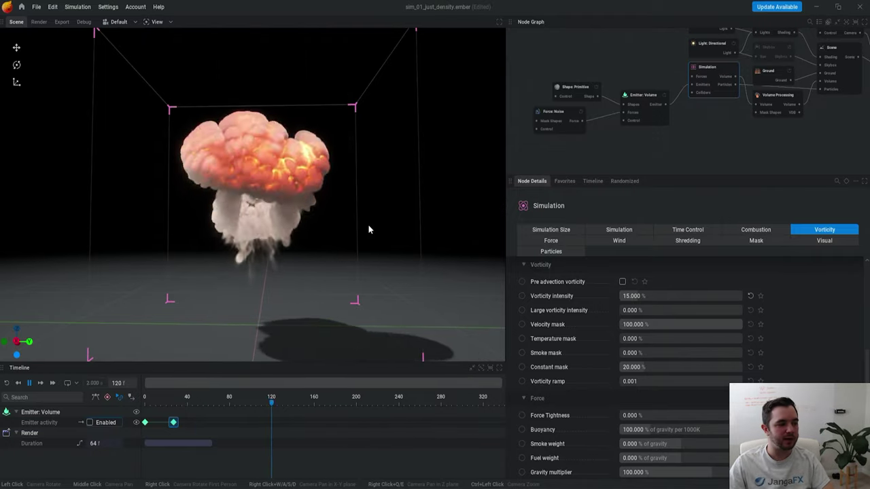
left_click_drag(368, 226, 386, 259)
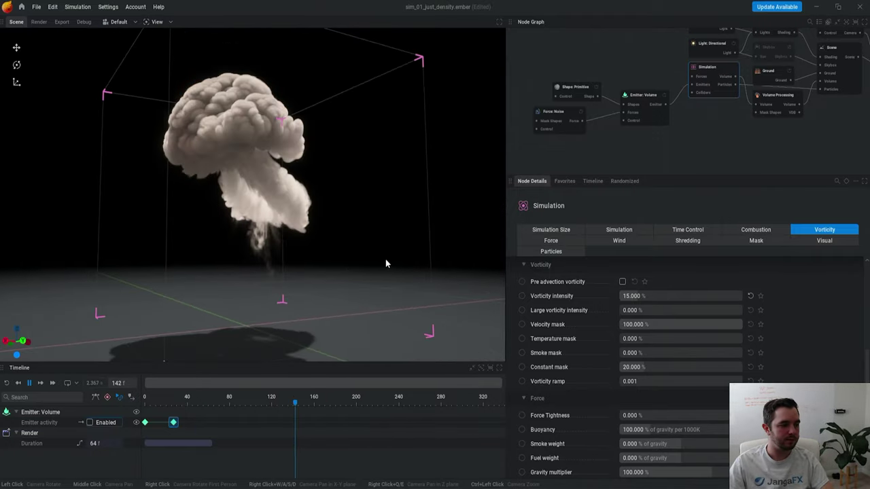
Step: Inspect the smoke color in the Shading node's smoke settings, close the color picker and deselect the node
middle_click_drag(819, 115, 777, 174)
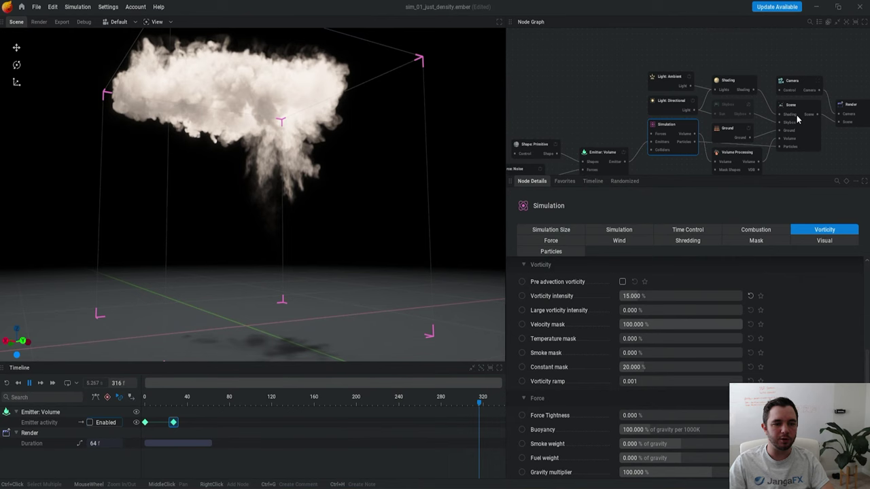
left_click(738, 81)
left_click(564, 242)
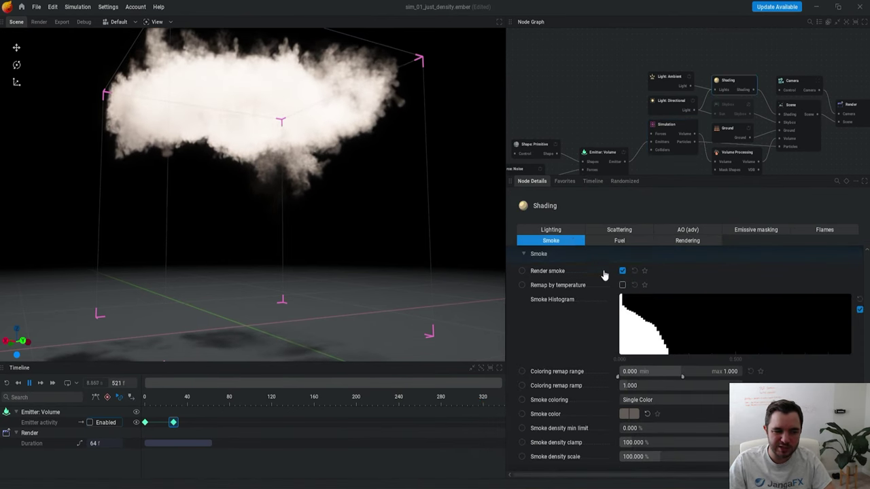
left_click(626, 414)
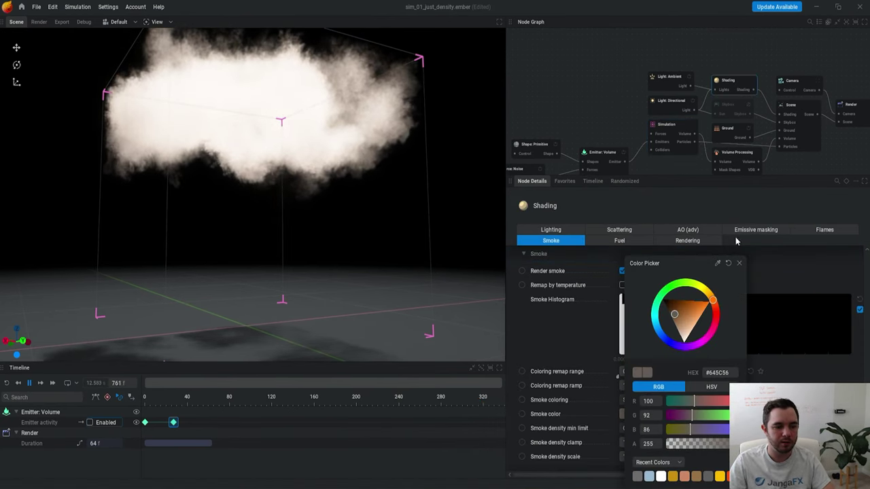
left_click(739, 265)
left_click(600, 72)
Step: Search the node parameters for "smoke sm" and "color" and browse the matches for the smoke color
key("ctrl+f")
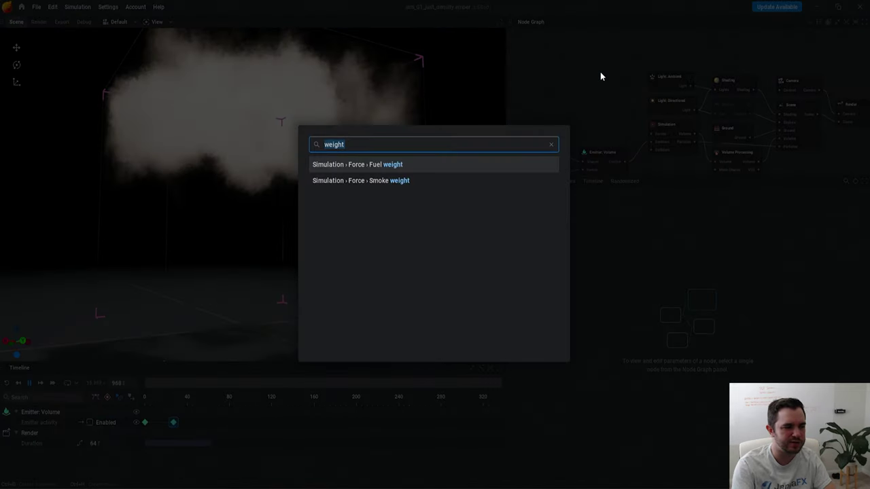
key("BackSpace")
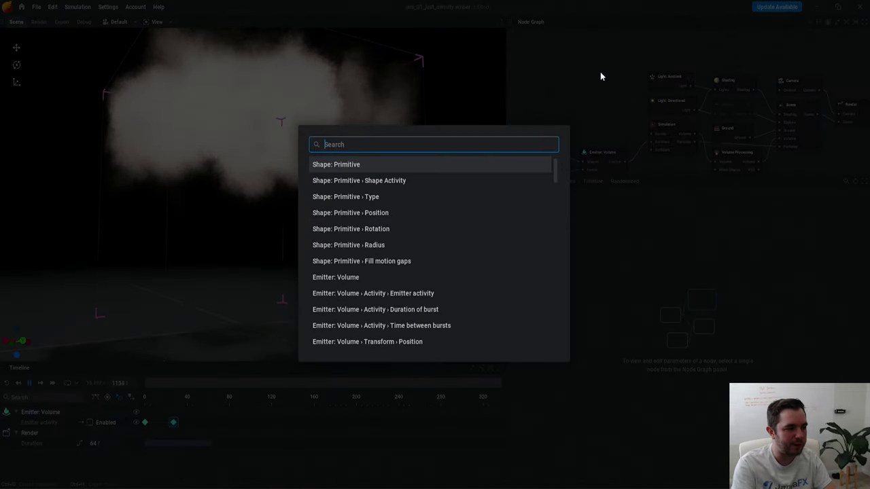
type("smoke sm")
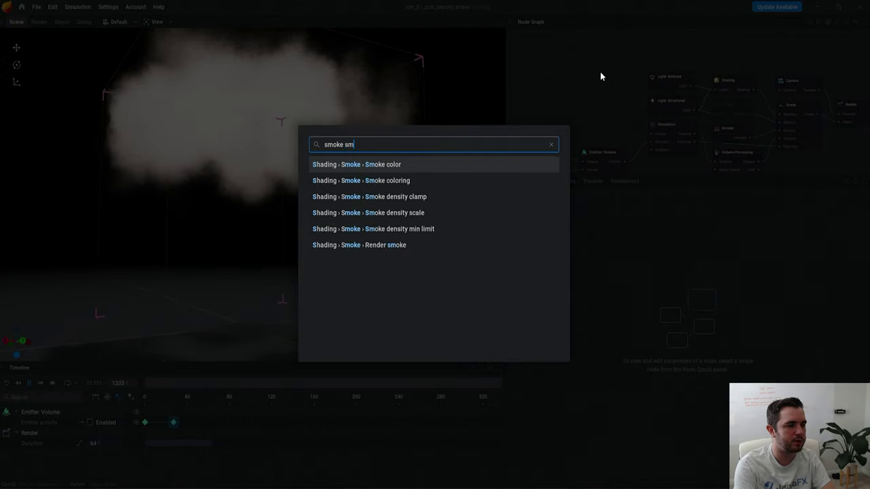
key("ctrl+a")
type("color")
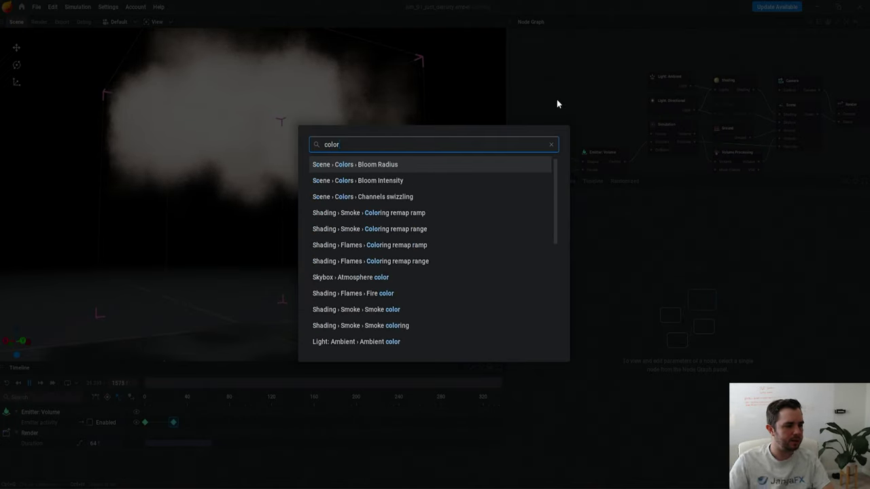
scroll(442, 231, "down", 5)
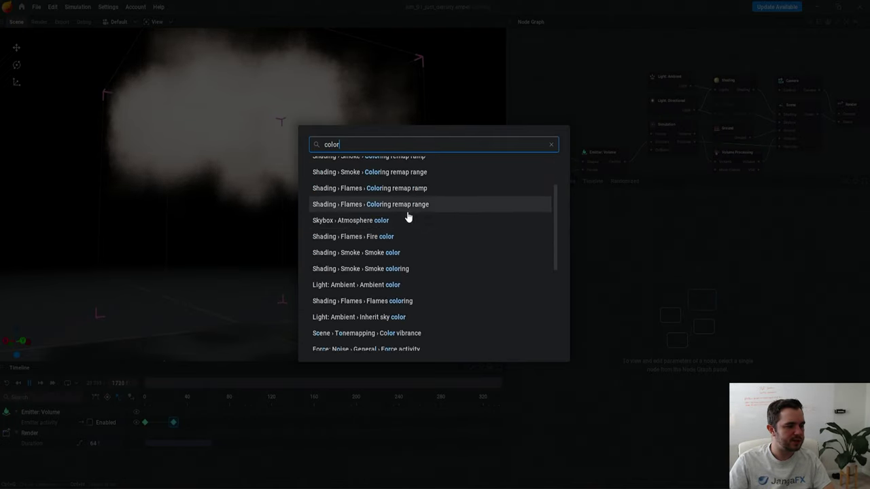
scroll(399, 304, "down", 2)
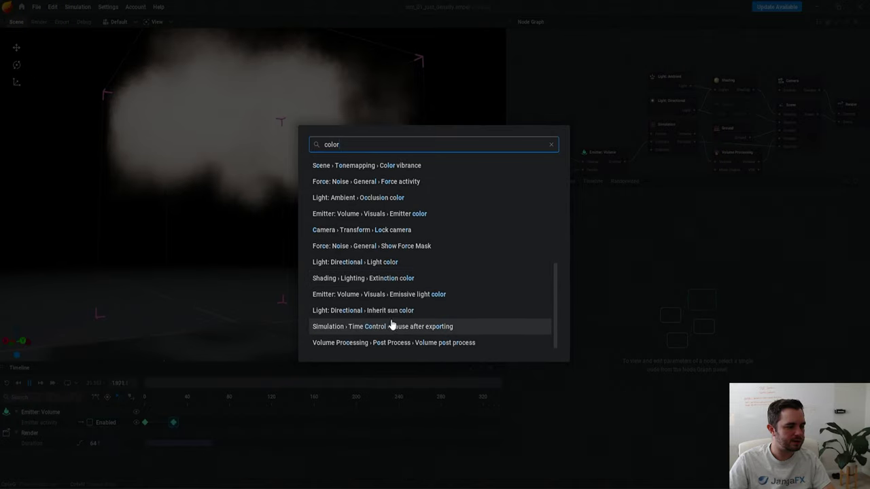
type("smok")
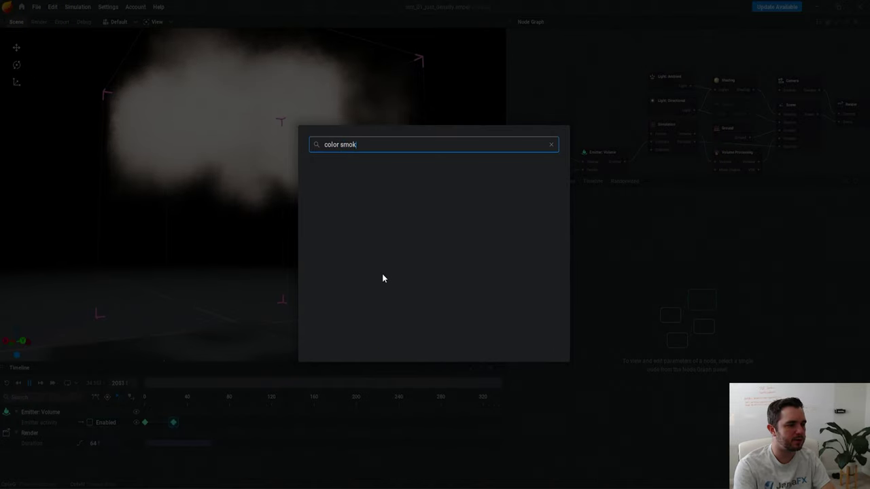
Step: Search the parameters for "smoke color", jump to the Shading node's Smoke color and open its color picker
key("BackSpace")
key("BackSpace")
key("BackSpace")
key("BackSpace")
key("BackSpace")
key("BackSpace")
key("BackSpace")
key("BackSpace")
key("BackSpace")
key("BackSpace")
type("smoke")
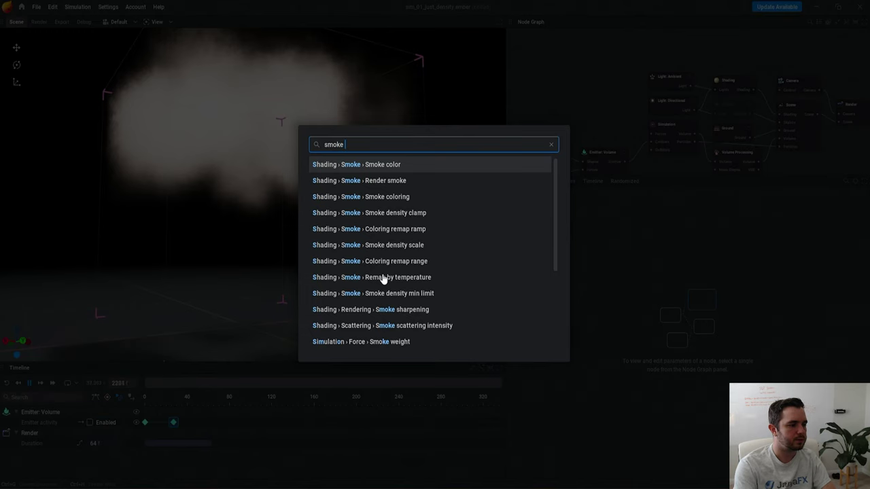
type(" color")
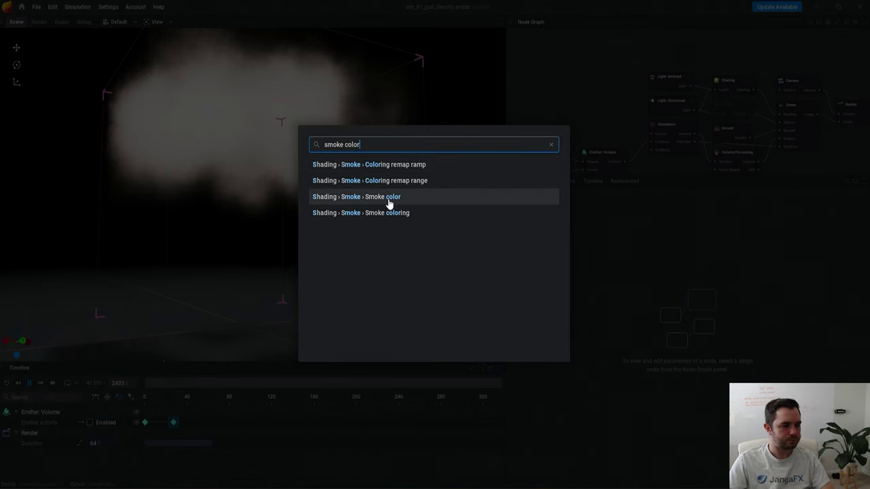
left_click(407, 198)
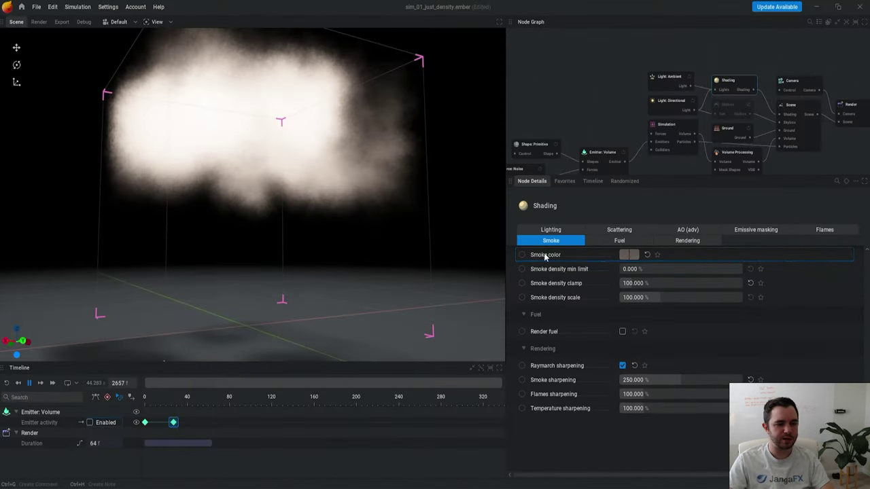
left_click(629, 256)
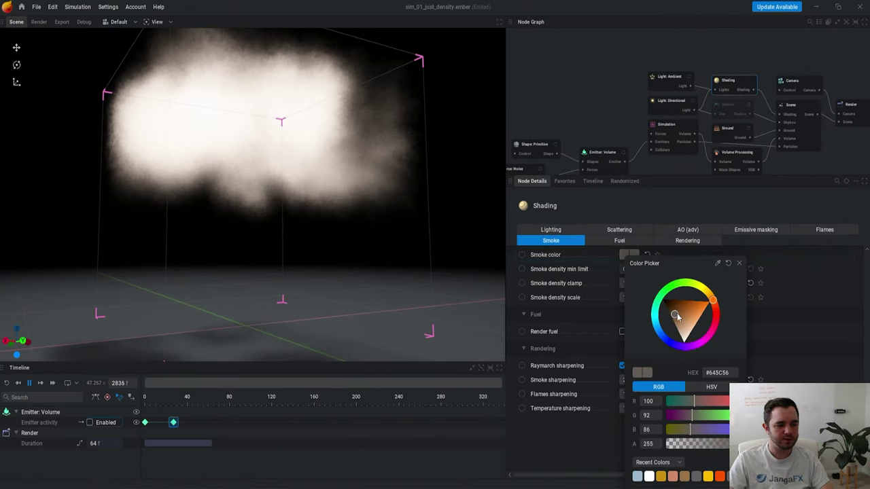
Step: Adjust the smoke color in Shading to a darker brown-grey and replay the explosion from another angle
left_click_drag(677, 313, 669, 309)
left_click(583, 98)
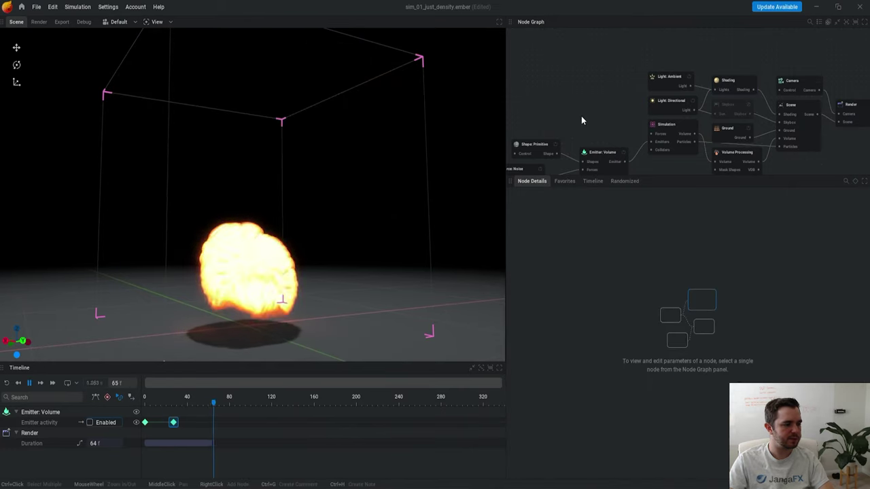
left_click_drag(281, 231, 348, 271)
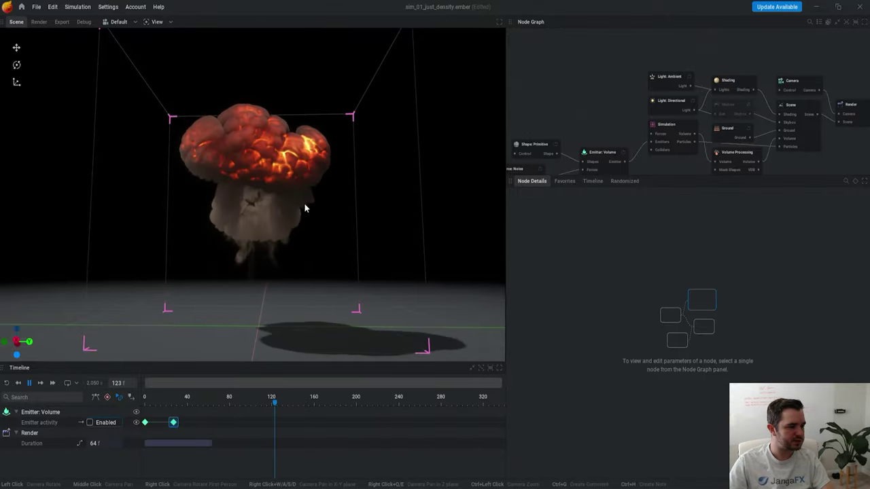
left_click_drag(305, 205, 421, 235)
key("r")
Step: Inspect the Force: Noise node's settings while replaying the explosion from several angles
middle_click_drag(590, 124, 623, 71)
left_click_drag(557, 116, 569, 121)
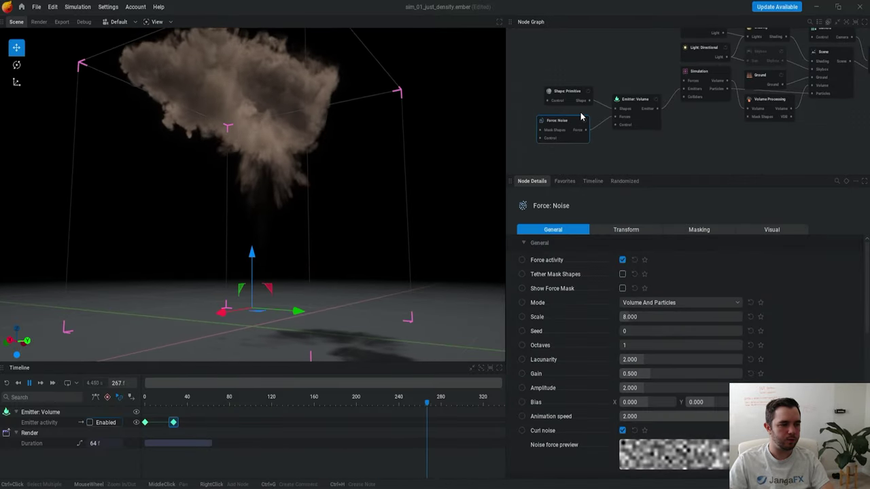
key("r")
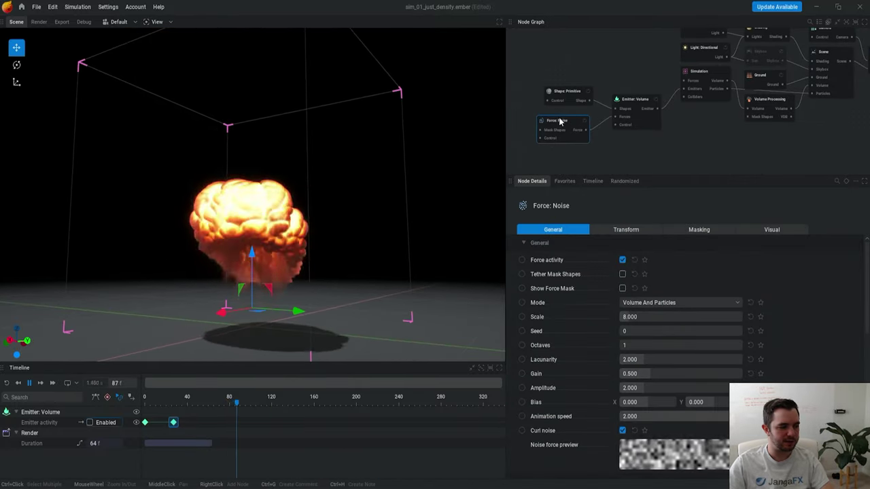
left_click_drag(289, 220, 359, 218)
key("r")
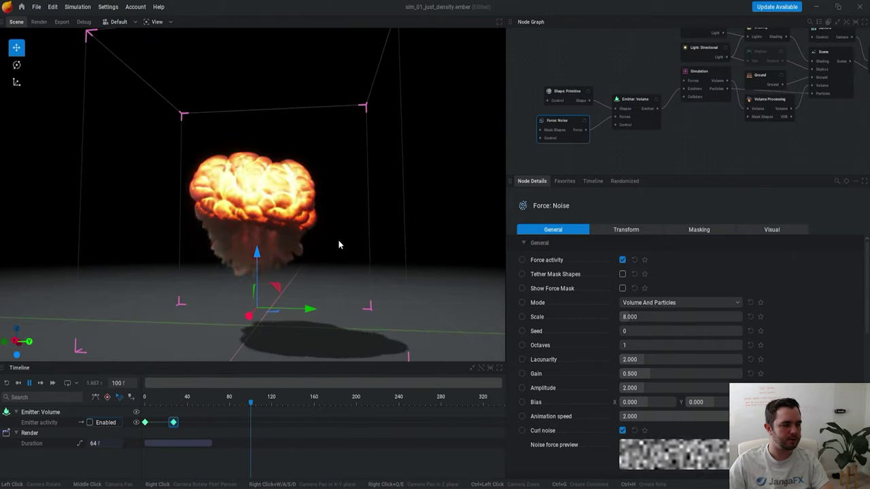
Step: Reset and pause the simulation, and move the Force: Noise node's gizmo freely in the YZ plane
key("r")
key("space")
left_click_drag(320, 243, 357, 257)
middle_click_drag(320, 238, 328, 233)
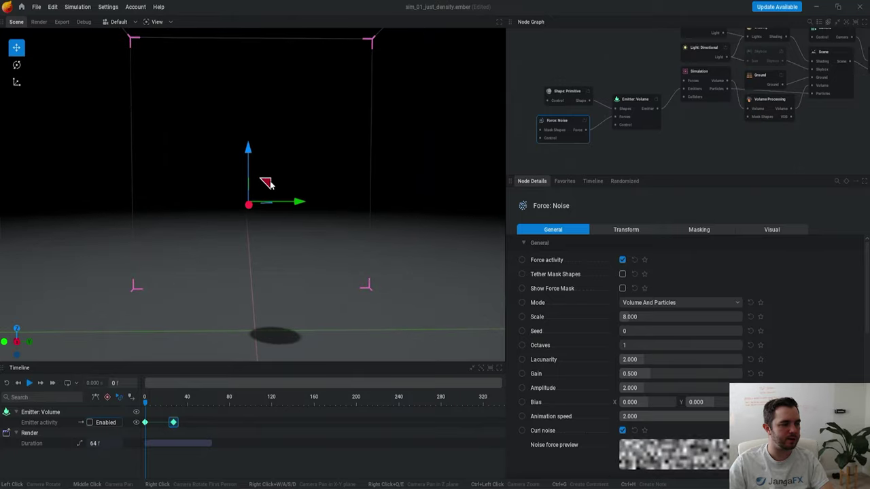
left_click_drag(262, 121, 295, 197)
Step: Move the Shape: Primitive sphere to about Y -7.93 m and Z 7.90 m, and replay the simulation
left_click(567, 91)
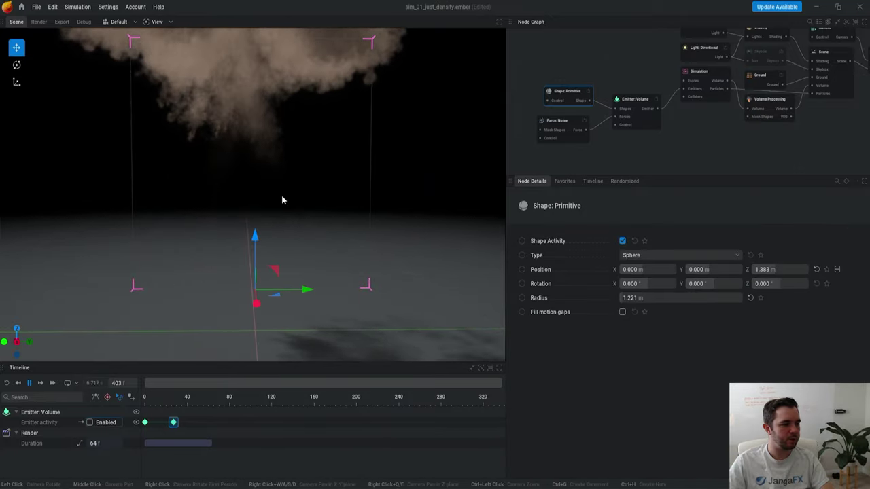
left_click_drag(348, 169, 173, 187)
key("r")
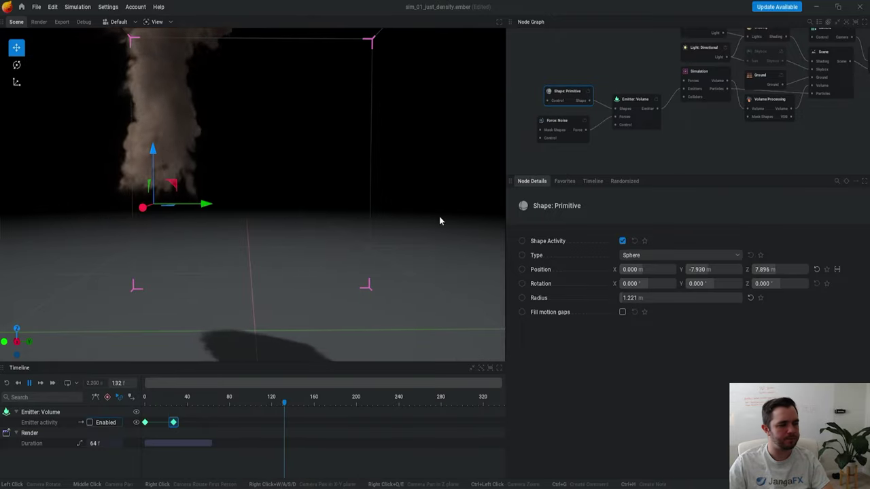
Step: Remove the timeline override from the Emitter activity of Emitter: Volume, erasing its keys
left_click(197, 424)
left_click_drag(195, 426, 145, 417)
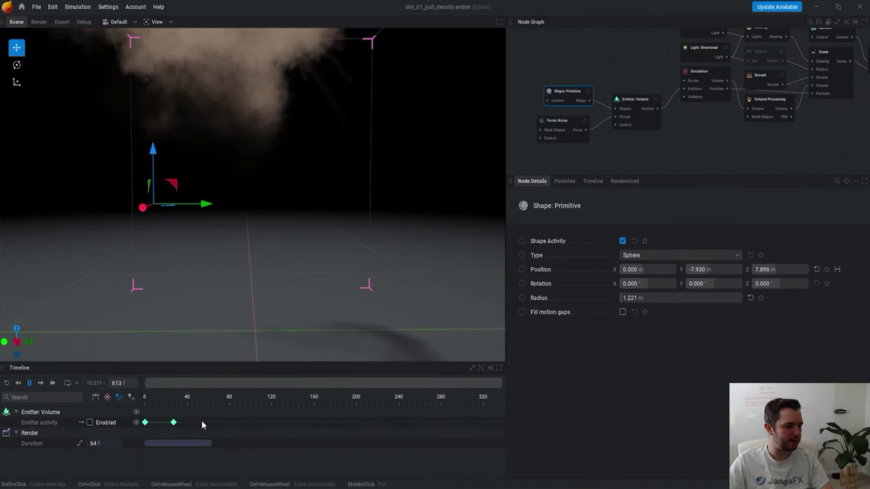
left_click(630, 102)
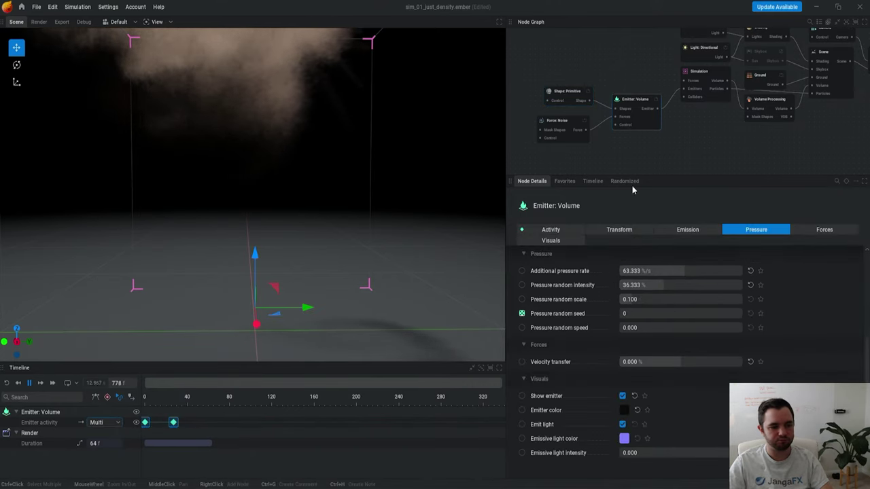
left_click(554, 230)
left_click(522, 272)
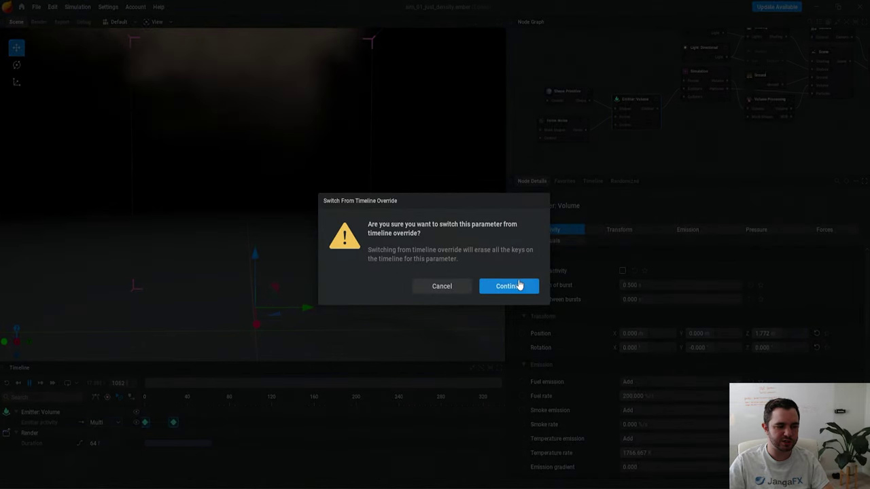
left_click(520, 286)
Step: Restart the simulation and enable Emitter activity on Emitter: Volume for continuous emission
key("r")
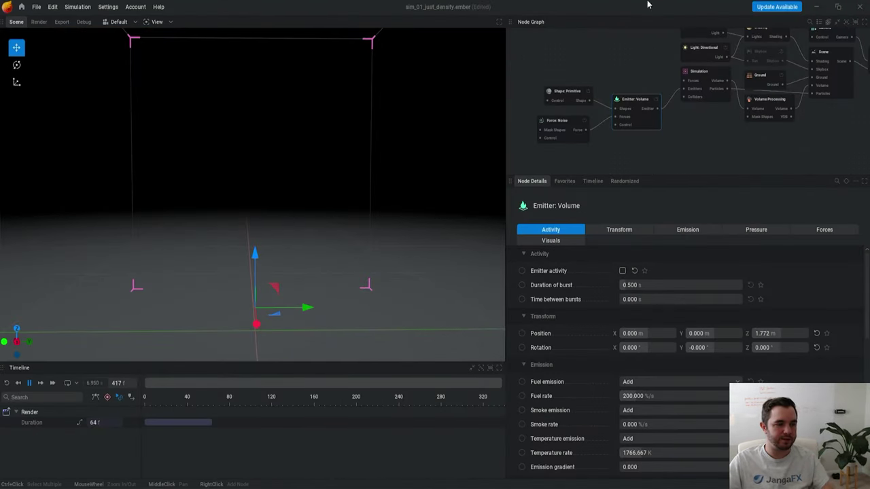
left_click(567, 95)
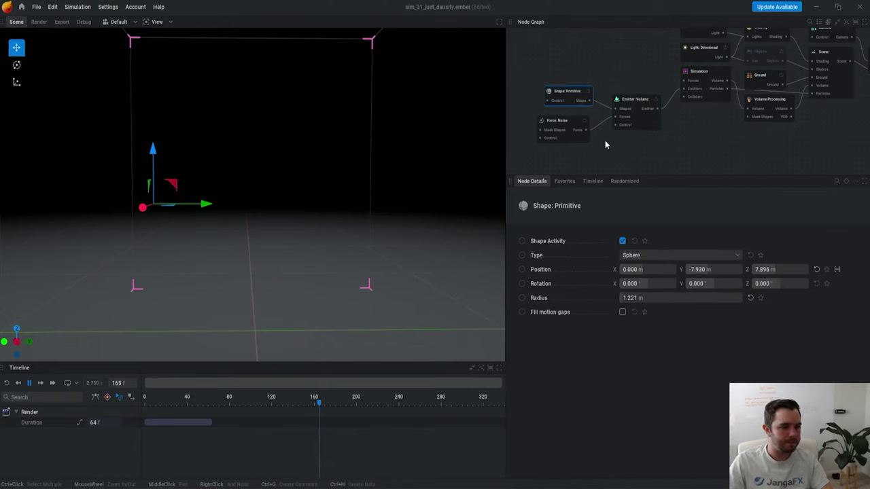
left_click(633, 102)
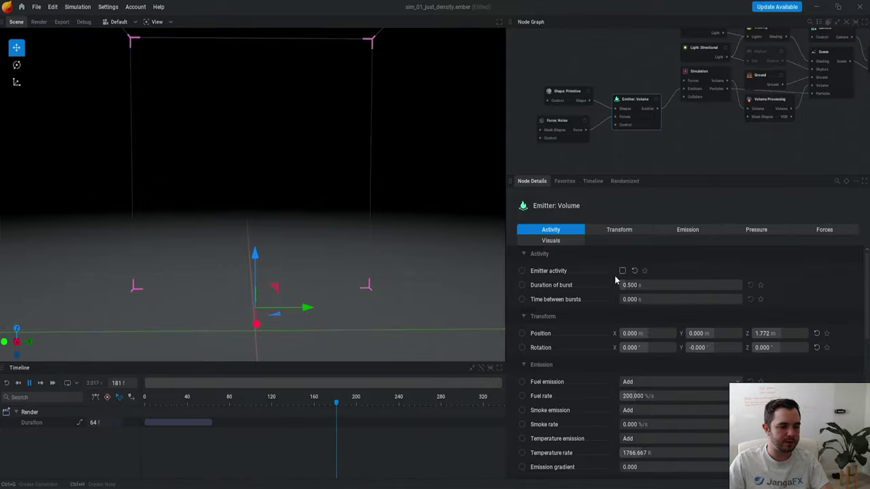
Step: Try a radius of 1 m on the Shape: Primitive sphere and set it to 1.667 m
left_click(554, 97)
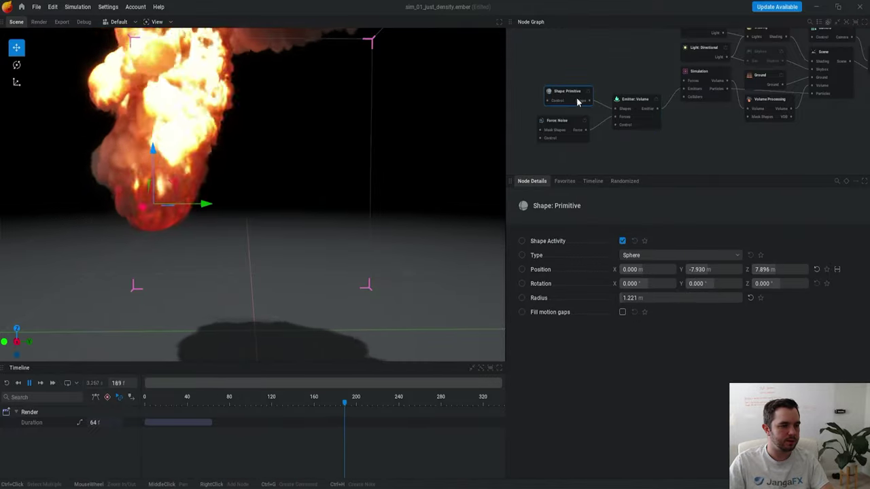
left_click_drag(673, 301, 652, 301)
key("r")
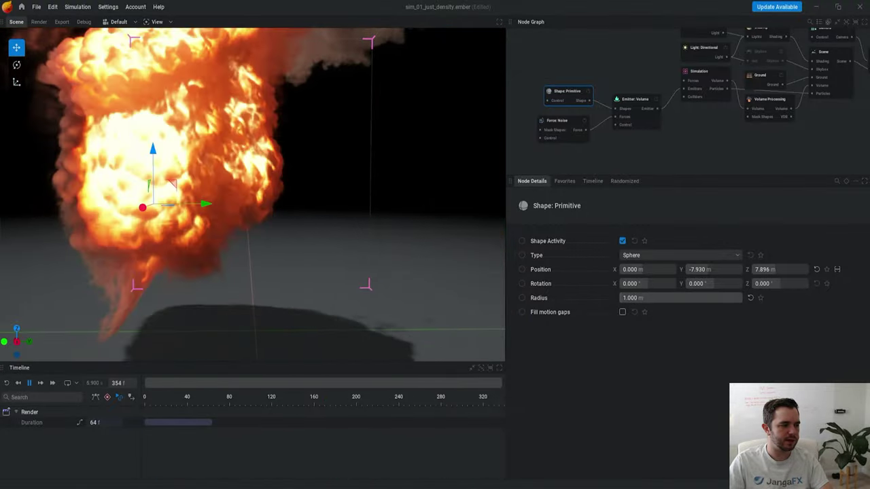
left_click_drag(652, 299, 708, 299)
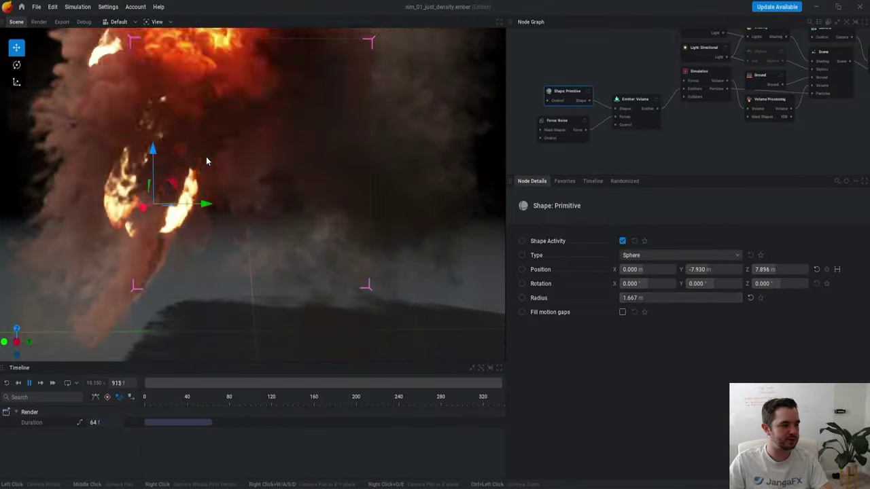
scroll(329, 216, "down", 3)
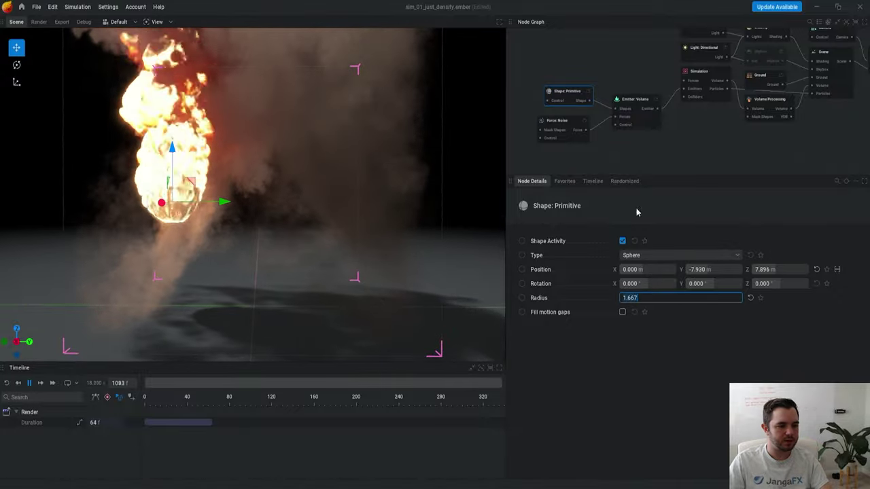
Step: Expose the Radius of Shape: Primitive as a node input and drive it with a new Mod: Oscillator
middle_click_drag(591, 57, 632, 61)
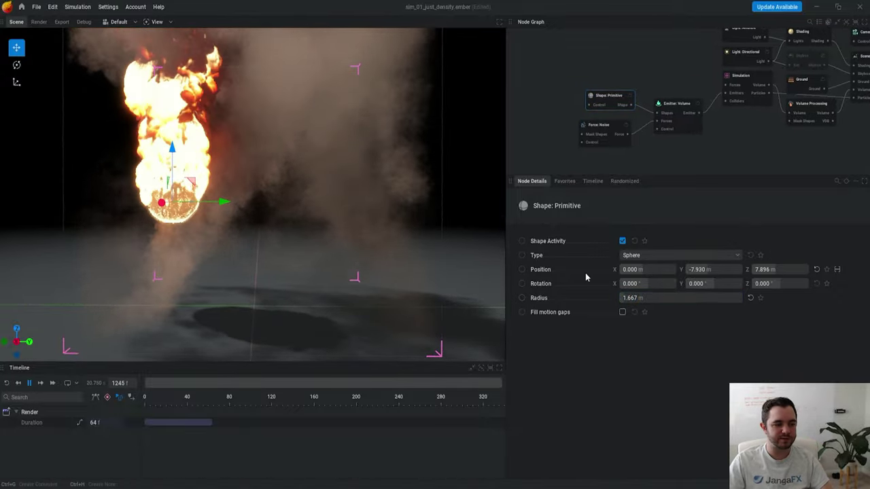
left_click(522, 298)
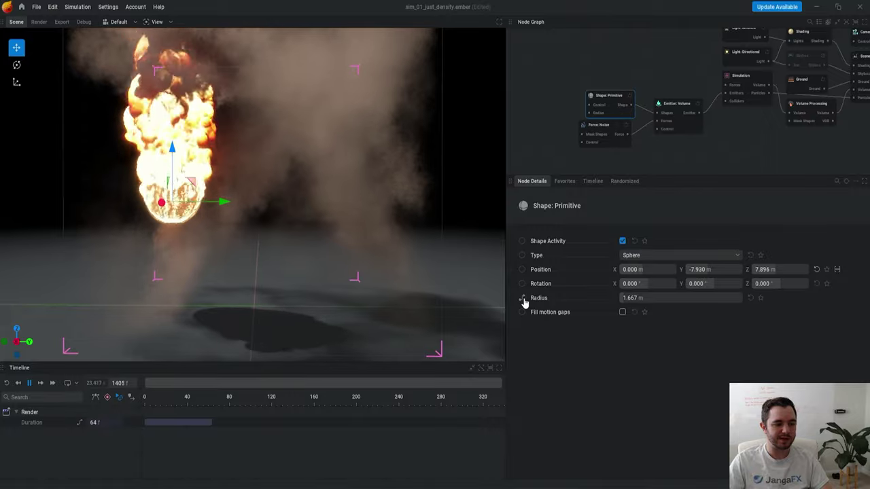
left_click_drag(589, 114, 529, 140)
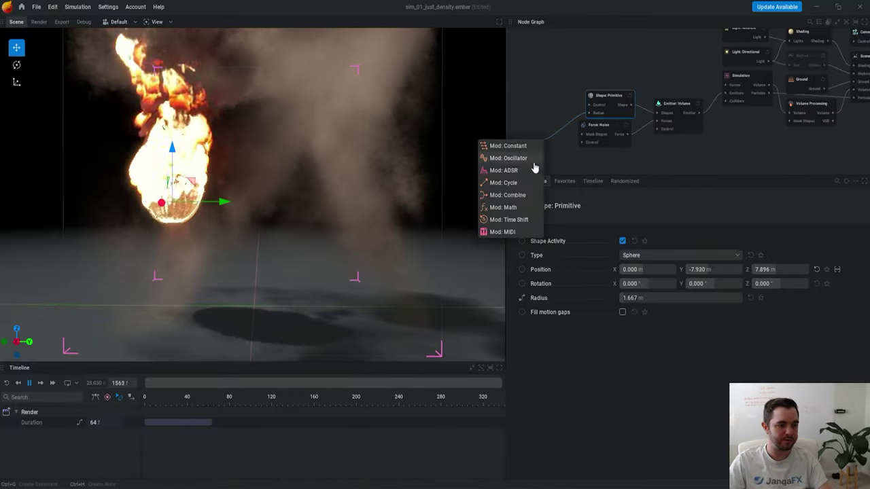
left_click(519, 160)
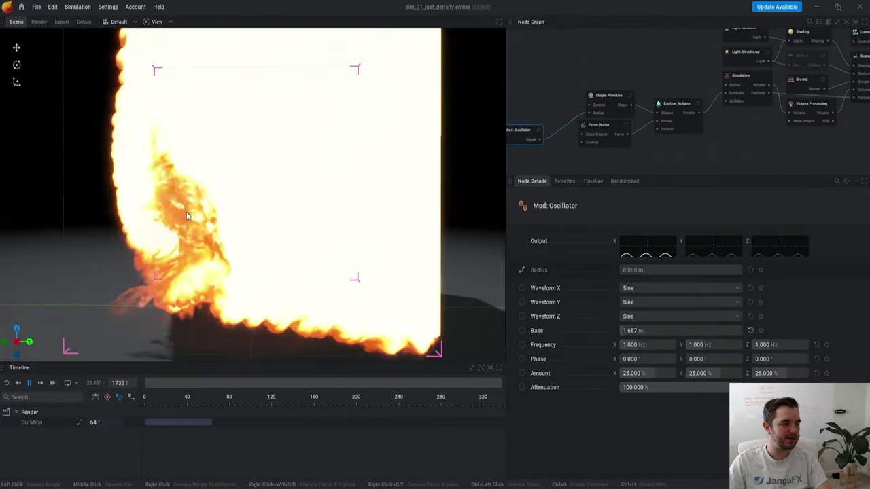
Step: Set the oscillator's X amount to 5%
scroll(331, 258, "down", 5)
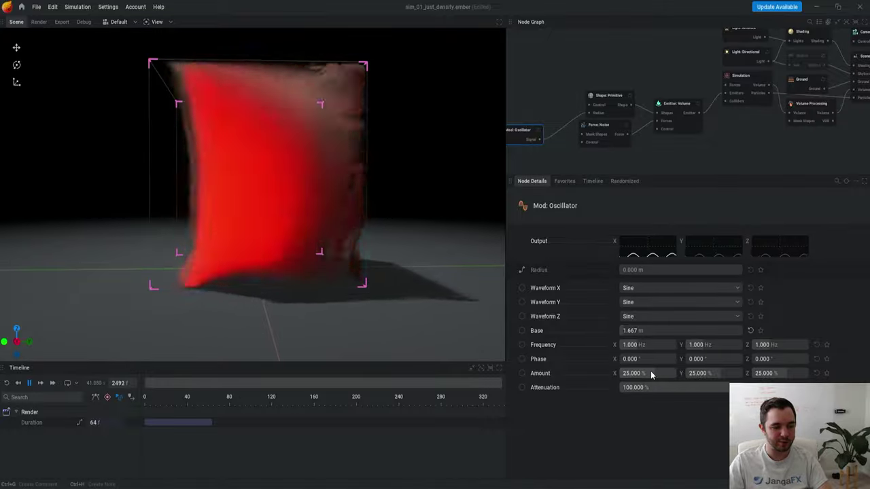
left_click(655, 374)
type("5")
key("Return")
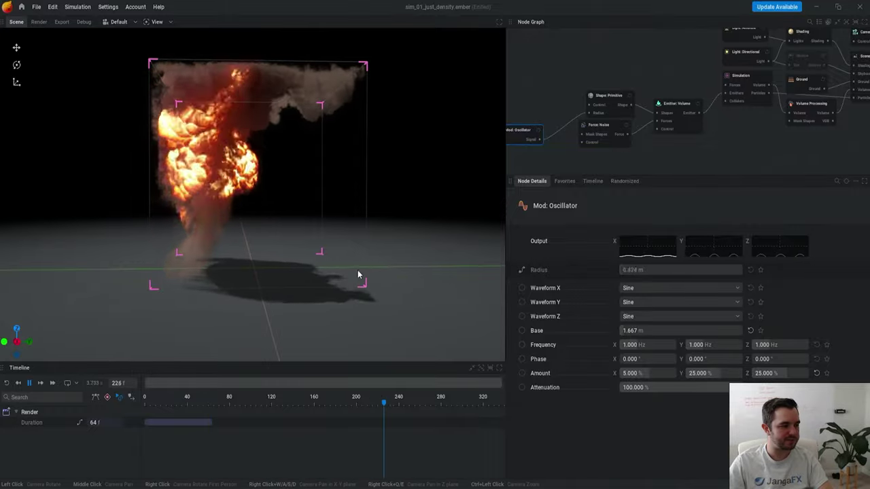
Step: Examine the pulsing fireball from several angles and distances while the simulation plays
left_click_drag(313, 246, 280, 228)
scroll(263, 240, "up", 2)
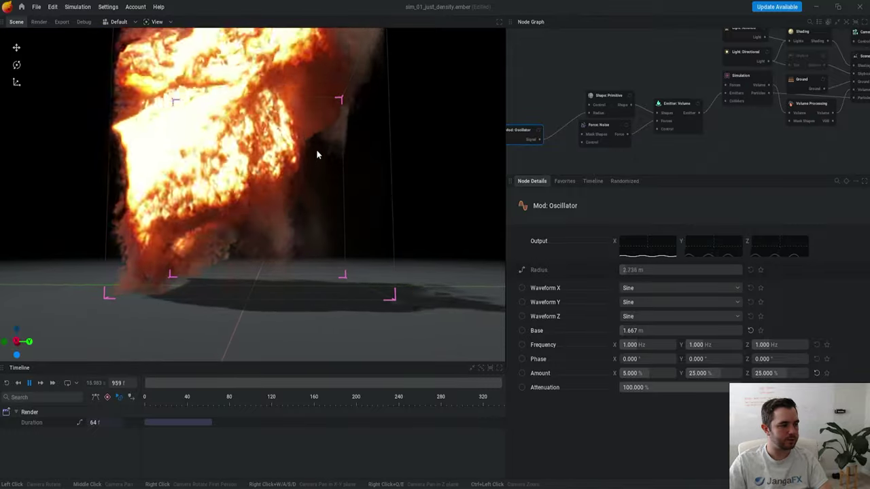
left_click_drag(317, 153, 242, 163)
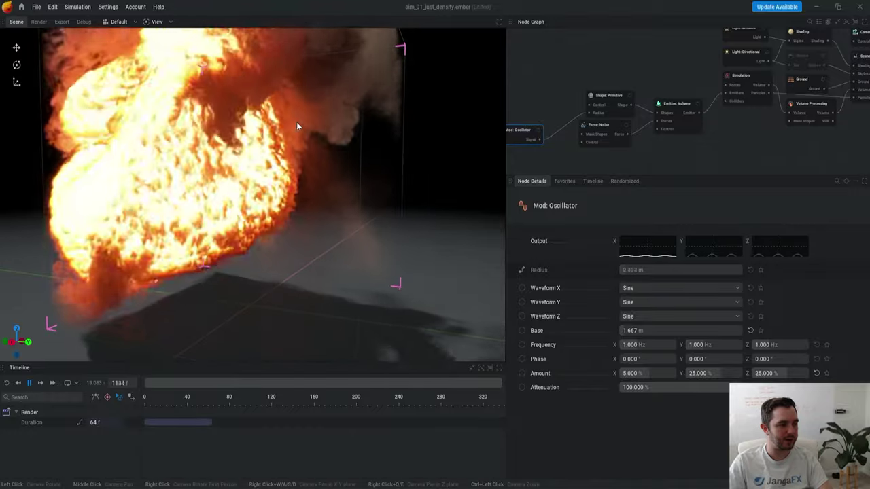
left_click_drag(297, 128, 308, 127)
middle_click_drag(308, 131, 331, 177)
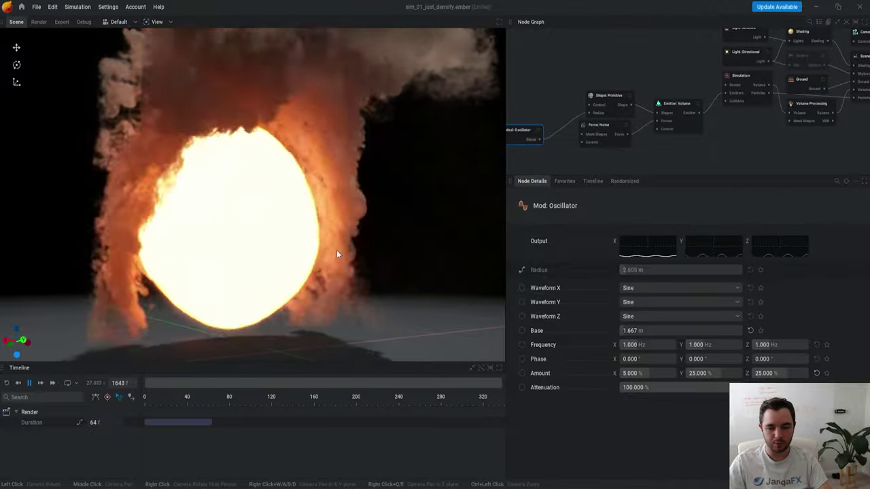
left_click_drag(310, 275, 306, 289)
scroll(305, 290, "down", 3)
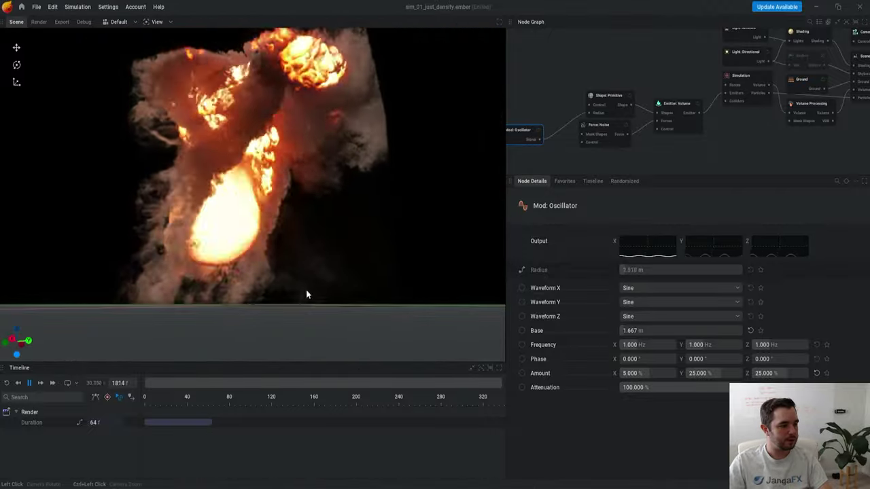
Step: Reposition the Mod: Oscillator node beside Shape: Primitive, set its Base to 0 m, and restart the simulation
middle_click_drag(532, 140, 583, 140)
left_click_drag(564, 129, 559, 102)
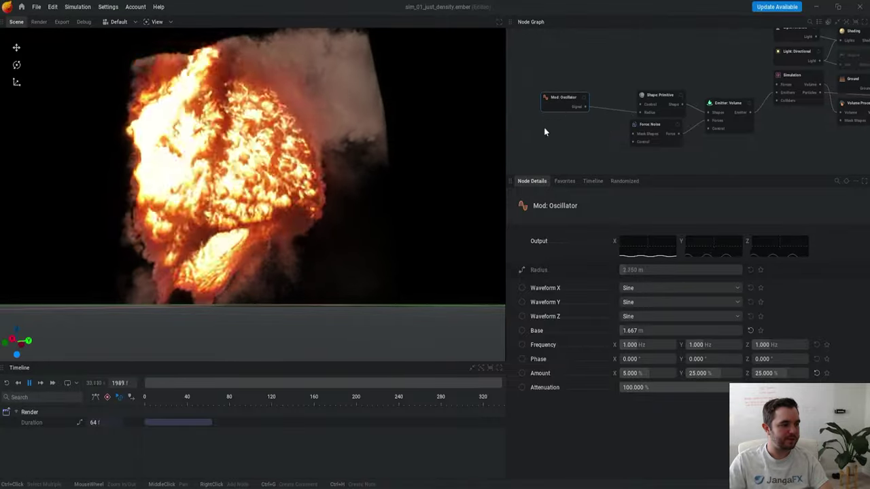
left_click(642, 332)
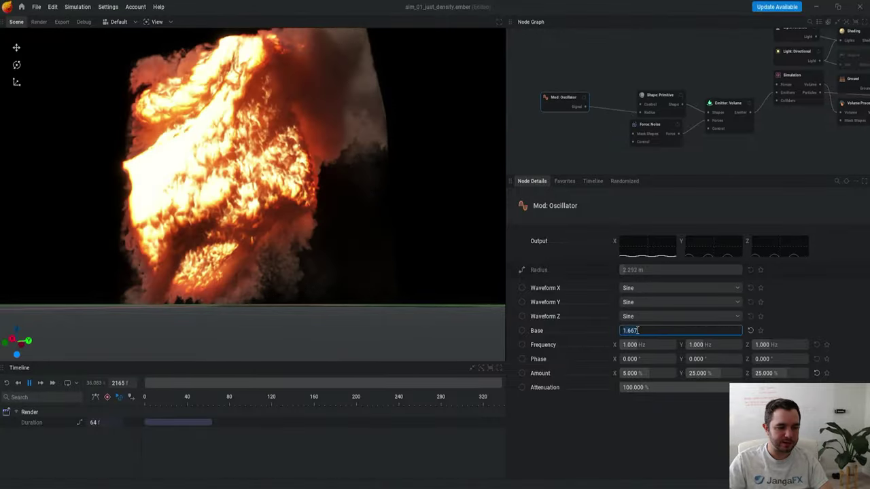
type("0")
key("Return")
key("r")
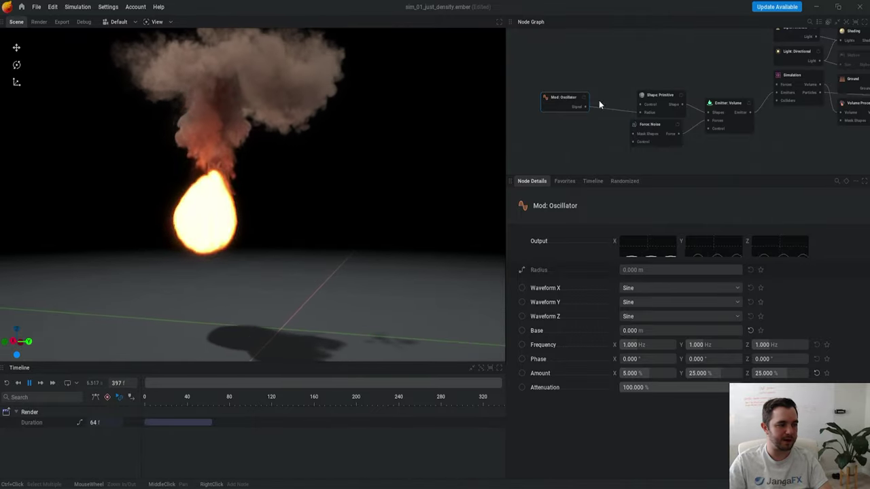
Step: Expose the Position of Shape: Primitive as a node input, drive it with a new Mod: Oscillator, and restart the simulation
middle_click_drag(666, 83, 687, 67)
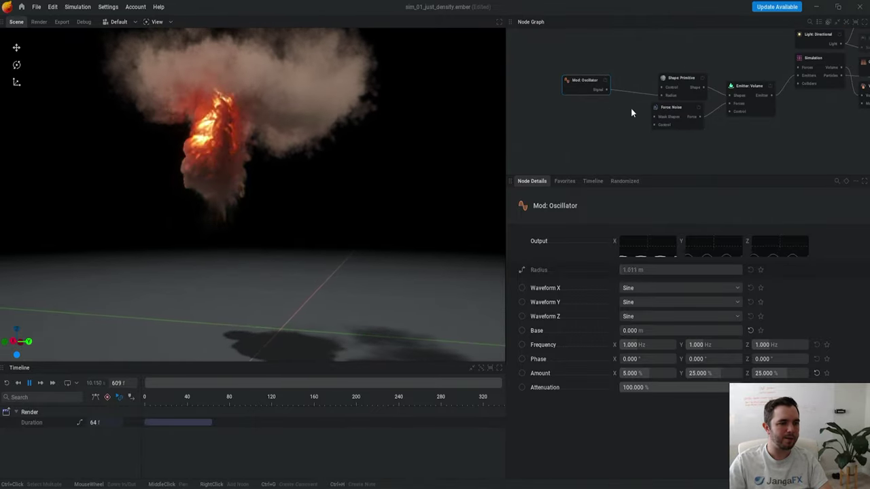
left_click(673, 77)
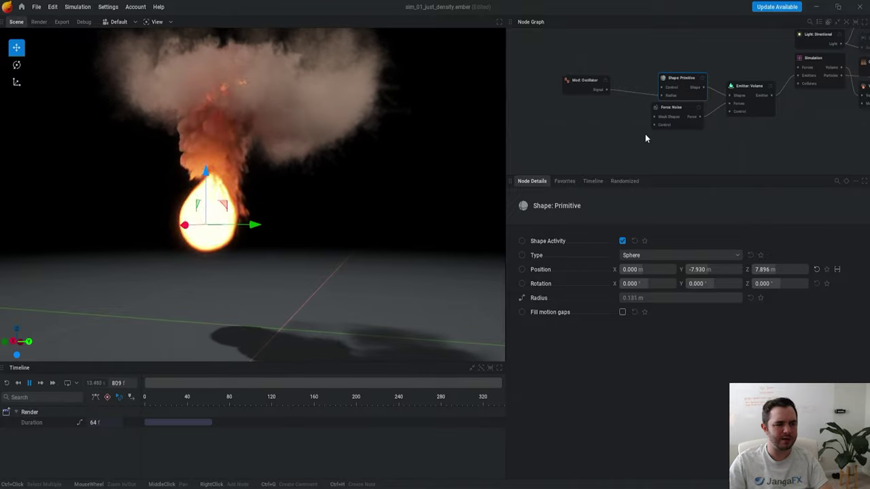
left_click(521, 270)
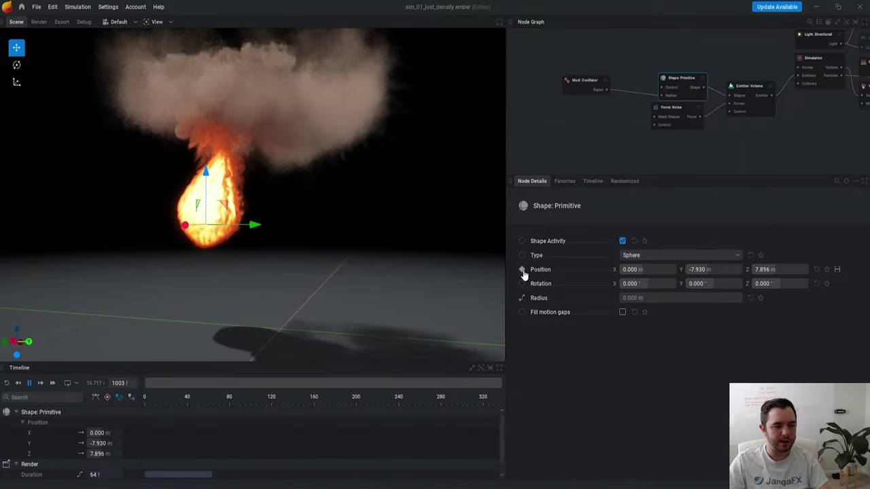
left_click_drag(662, 96, 613, 41)
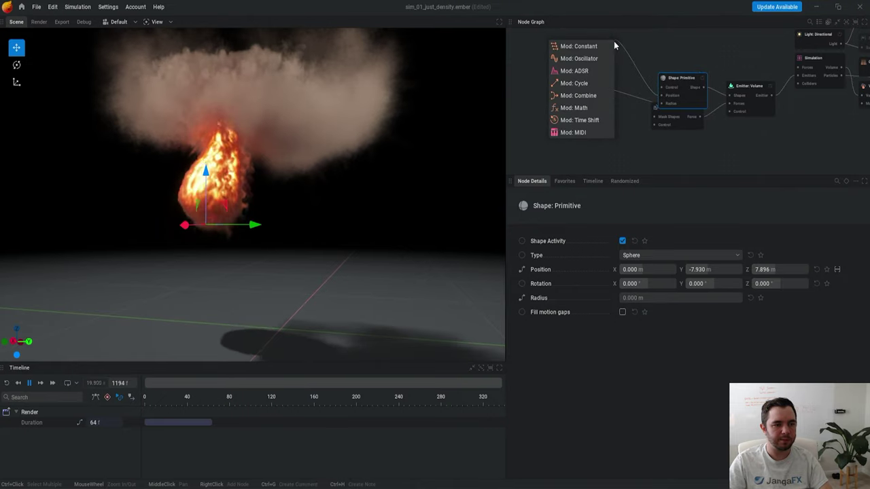
left_click(580, 62)
key("r")
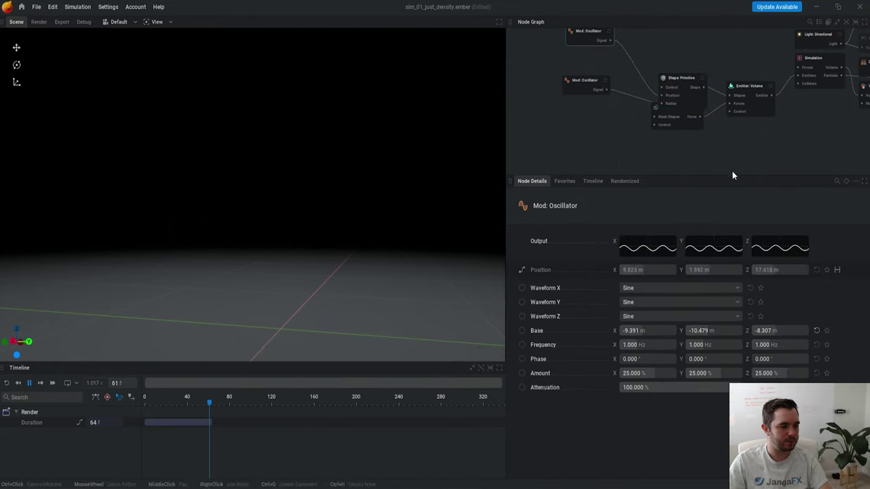
Step: Move the Shape: Primitive node clear of Force: Noise and reset its Position parameter bounds to the defaults of -50 m and 50 m
left_click_drag(680, 78, 679, 51)
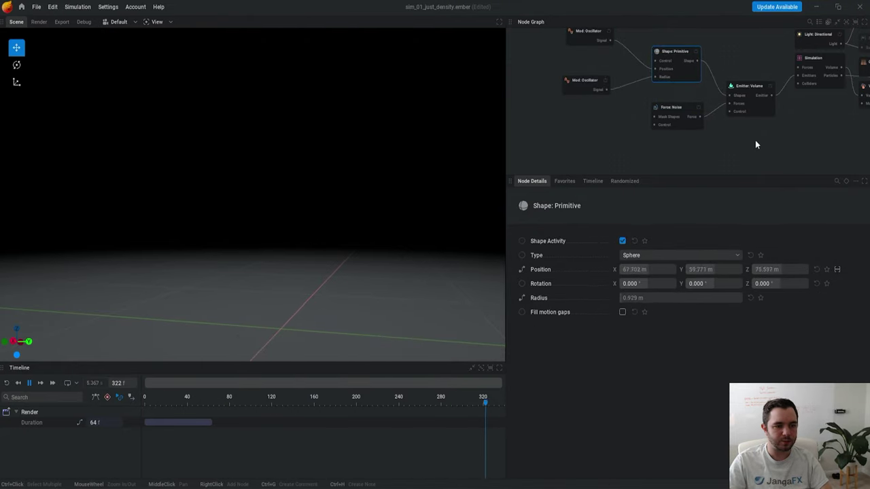
left_click(837, 272)
left_click(846, 334)
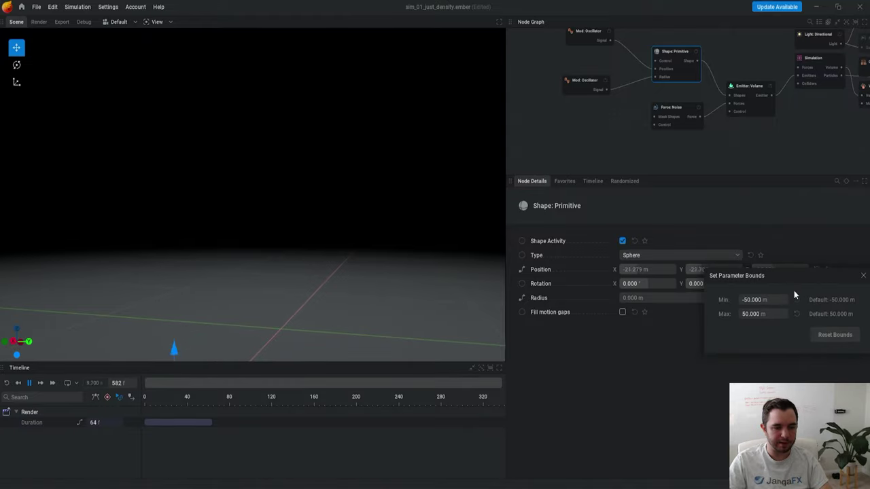
left_click(719, 374)
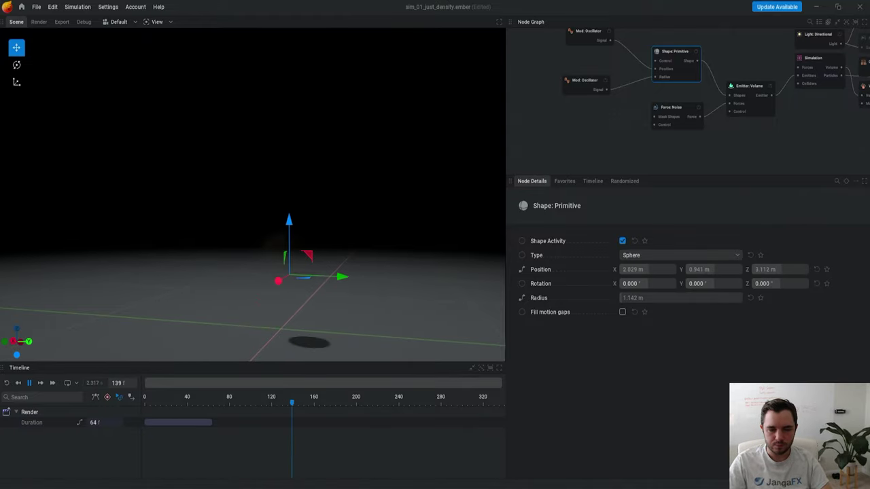
Step: Set the position oscillator's Base to 0 m on X, Y and Z and restart the simulation
left_click(584, 32)
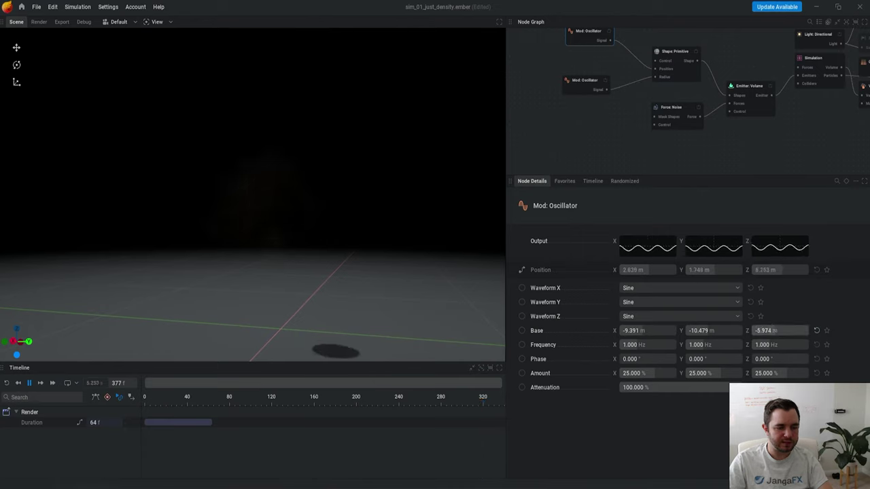
left_click_drag(779, 331, 789, 331)
double_click(637, 329)
type("0")
key("Tab")
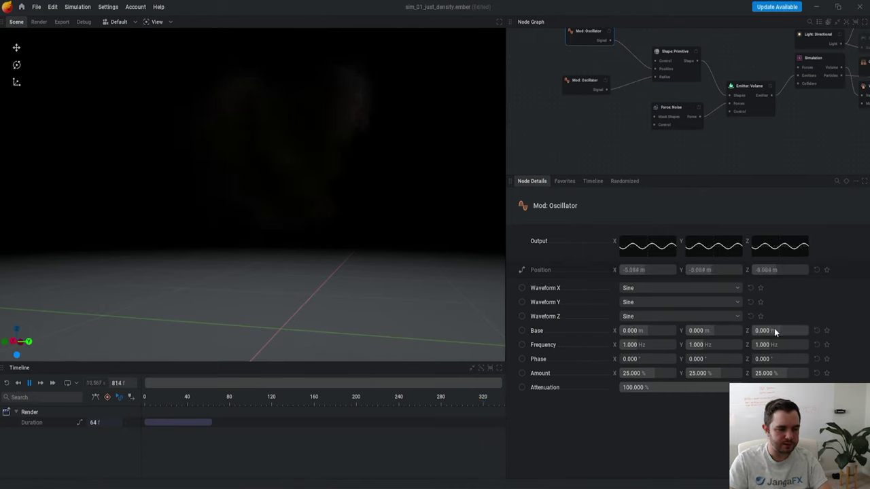
key("r")
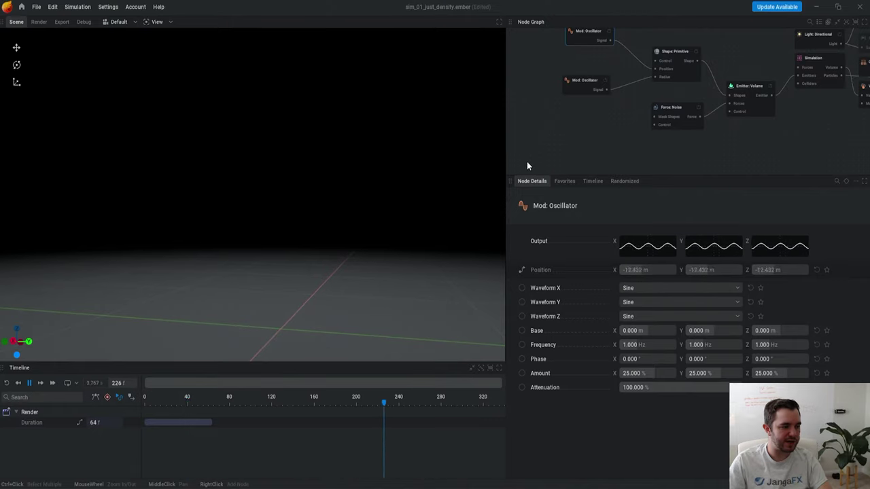
Step: Examine the moving emitter from other angles and check the Shape: Primitive settings and the Emitter: Volume pressure settings
left_click_drag(415, 170, 312, 303)
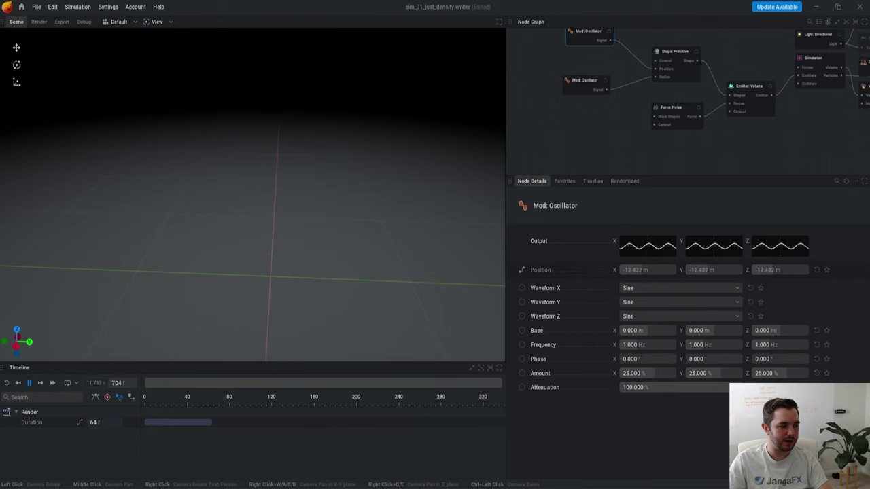
left_click_drag(353, 271, 396, 206)
key("space")
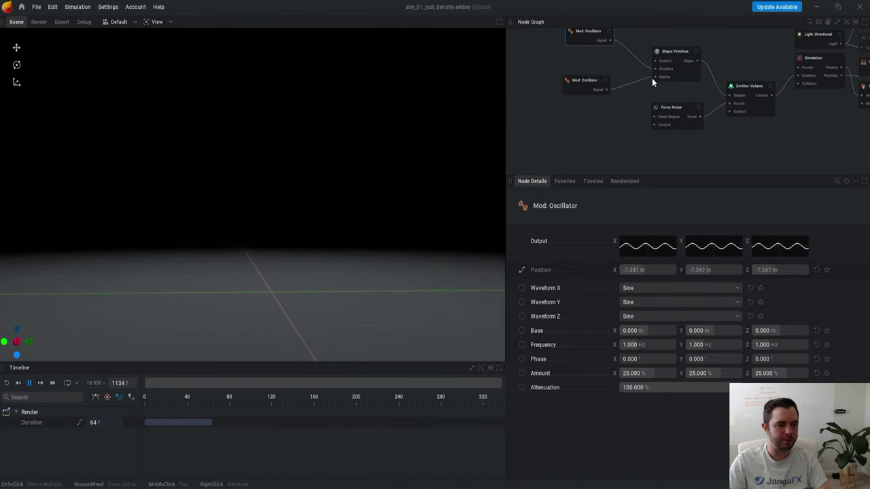
middle_click_drag(652, 79, 649, 104)
left_click(661, 78)
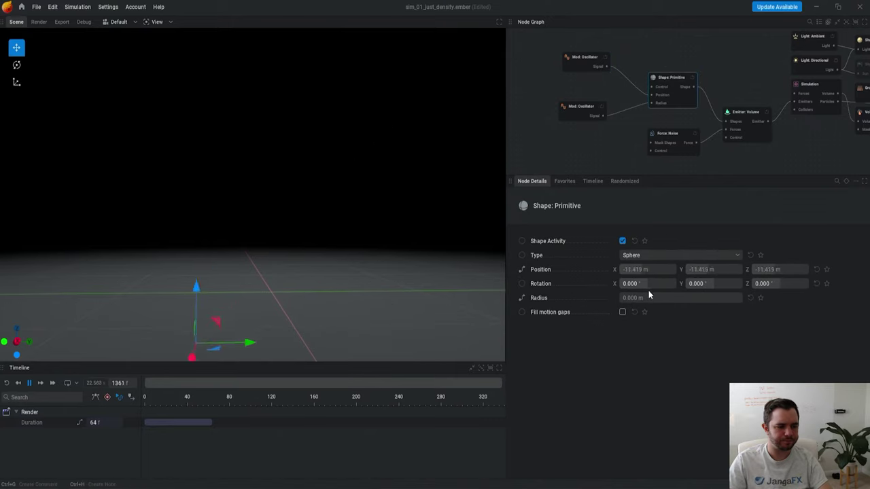
left_click(731, 117)
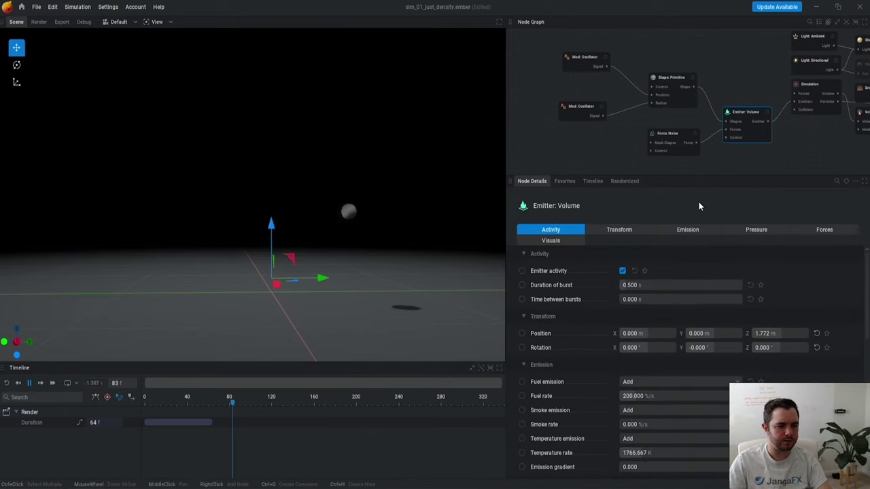
left_click(764, 229)
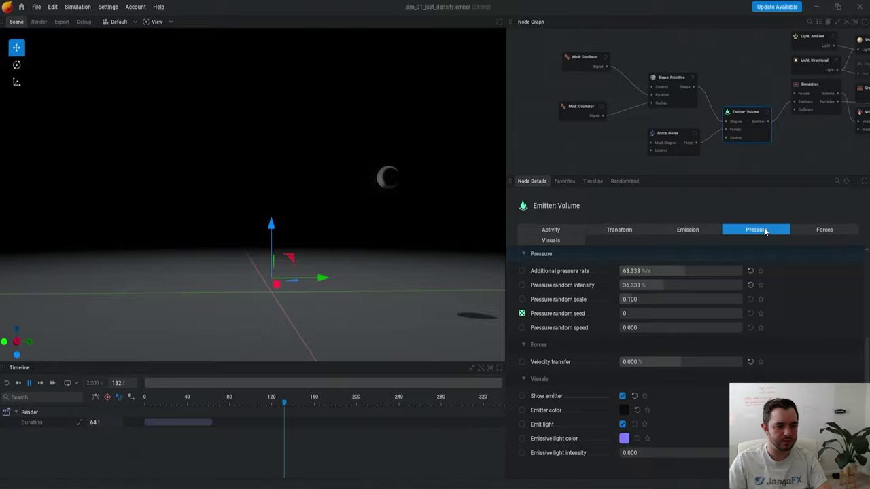
Step: Disconnect the animated Shape: Primitive from Emitter: Volume, feed the emitter with a new Shape: Primitive sphere, and restart the simulation
left_click(707, 100)
key("Delete")
left_click_drag(727, 122, 585, 124)
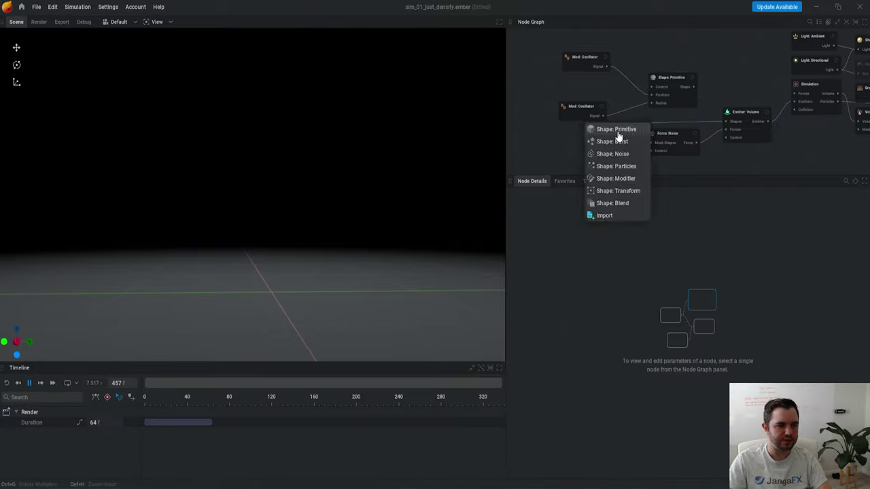
left_click(614, 131)
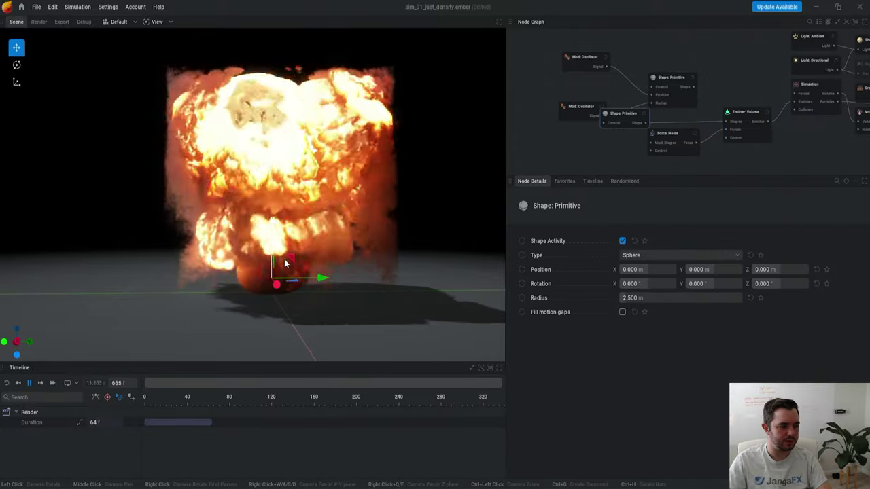
left_click_drag(291, 254, 301, 220)
key("r")
Step: Reconnect the animated Shape: Primitive to the Shapes input of Emitter: Volume and disable the newly added Shape: Primitive
left_click(655, 123)
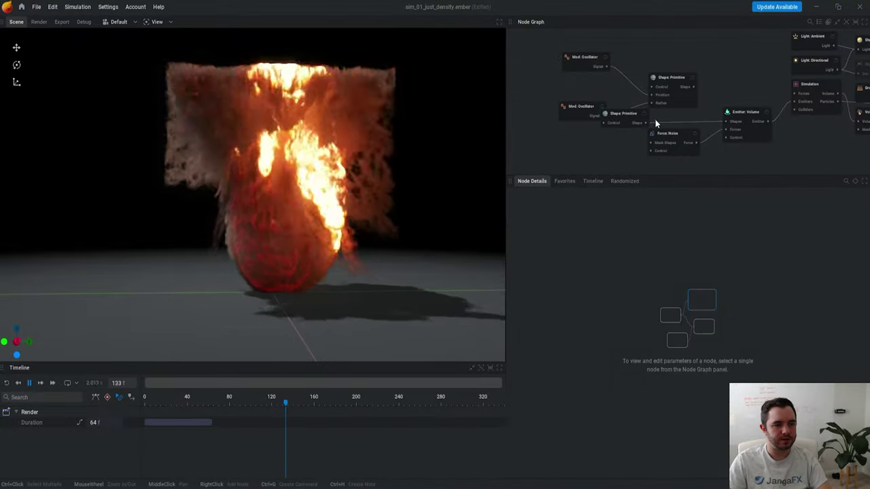
left_click_drag(693, 87, 726, 122)
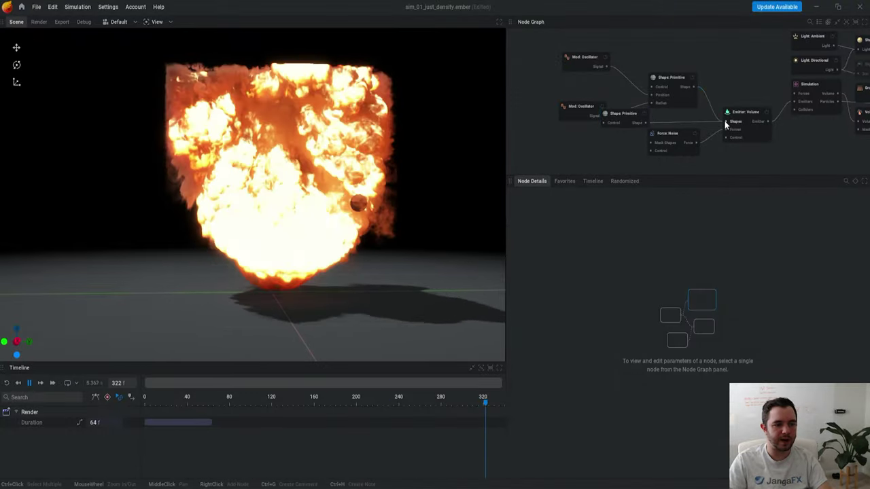
left_click(644, 114)
key("r")
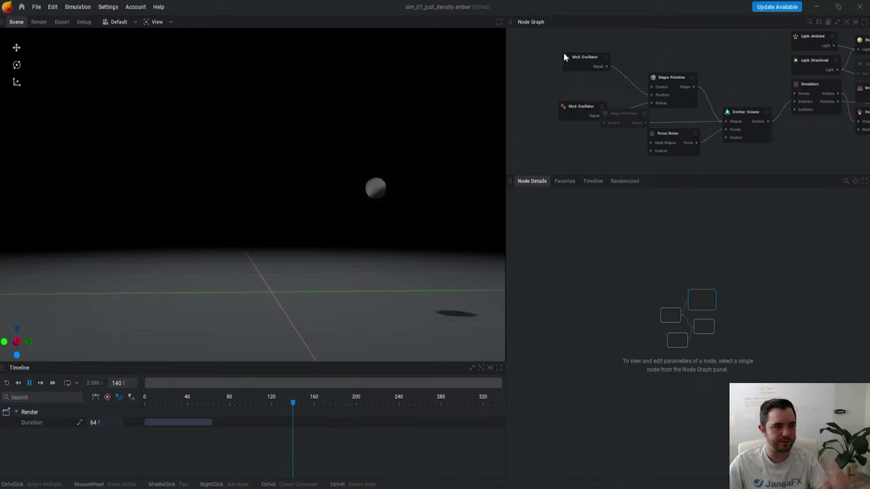
Step: Set the position oscillator's Frequency to 0.5 Hz on X, Y and Z
left_click(585, 60)
left_click(664, 80)
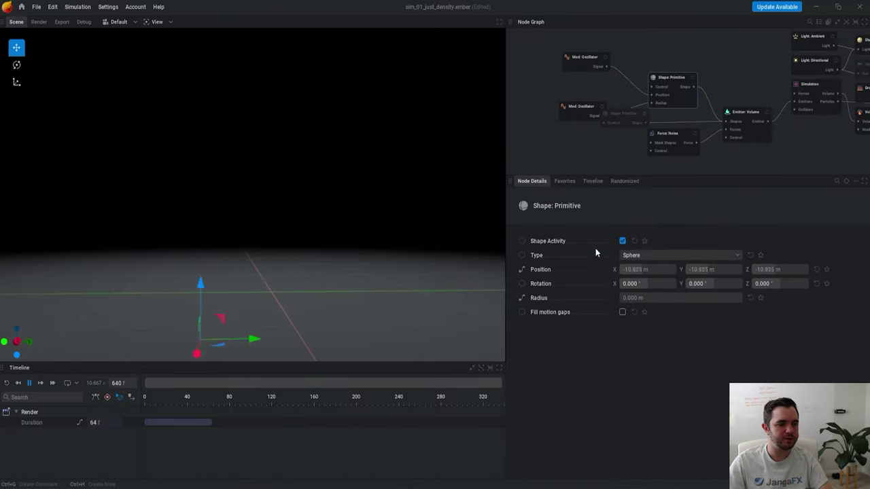
left_click(576, 60)
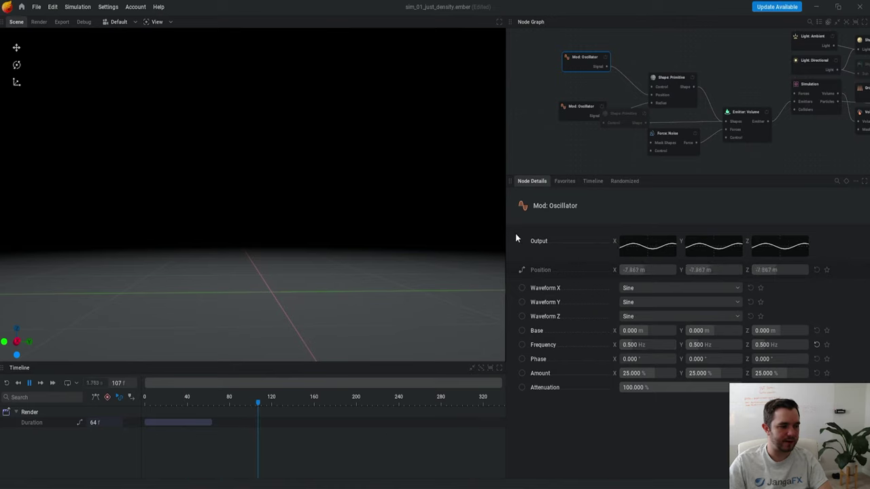
Step: Change the position oscillator's waveform to Noise on the X, Y and Z axes
left_click(658, 292)
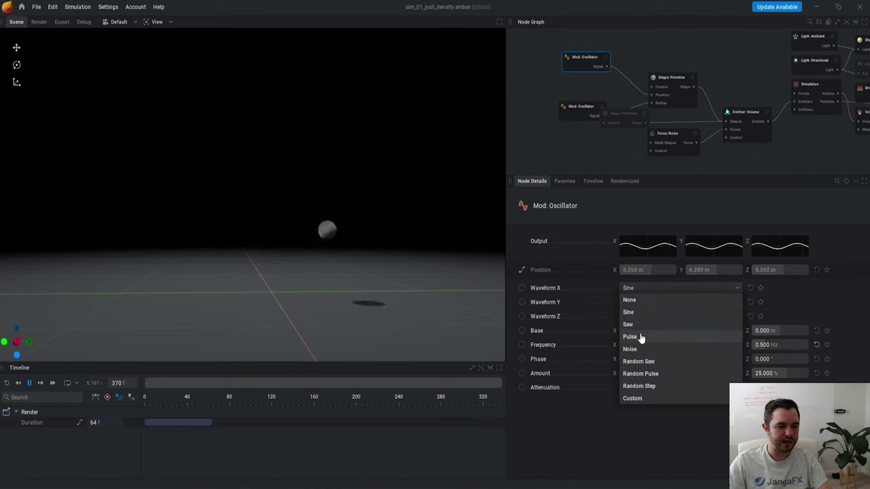
left_click(639, 348)
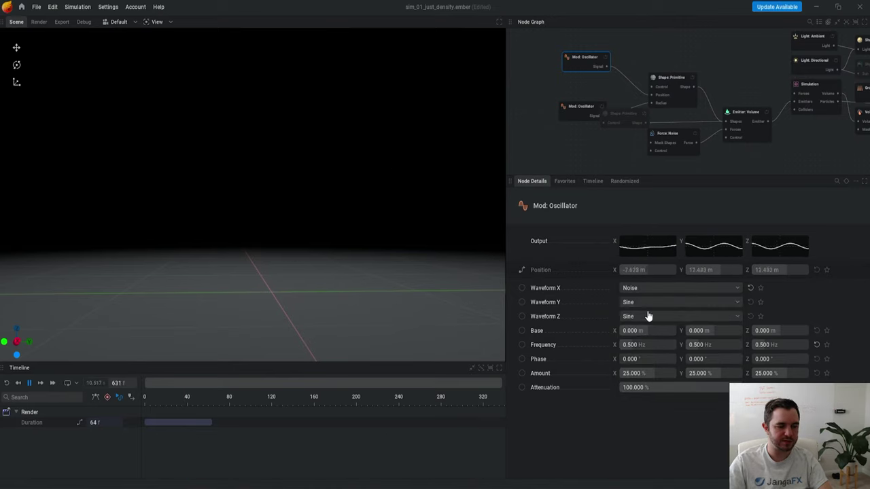
left_click(644, 303)
left_click(639, 363)
left_click(645, 316)
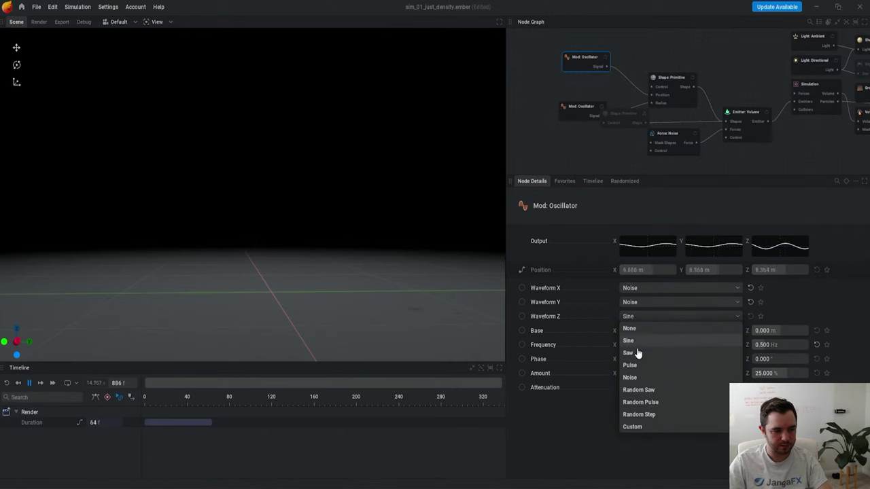
left_click(632, 378)
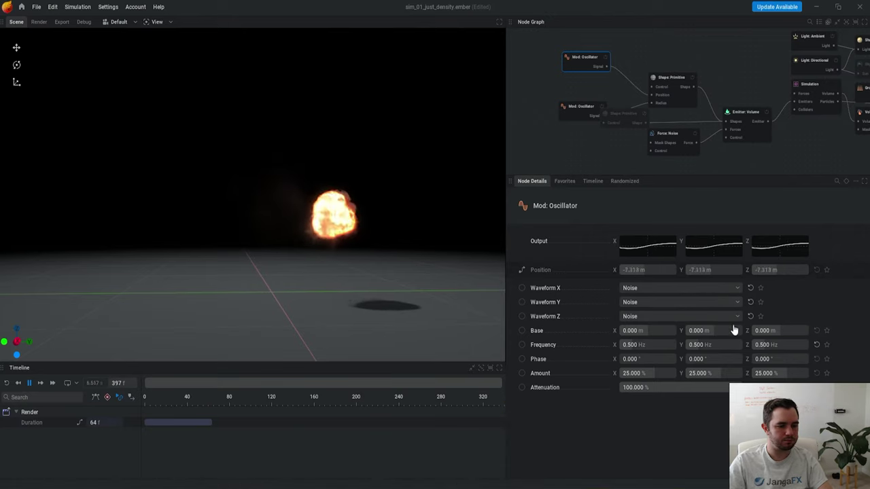
Step: Set the position oscillator's Frequency to 0.862, 0.546 and 0.415 Hz and its Phase to 46.8° on Y and 56.4° on Z
left_click_drag(653, 345, 694, 348)
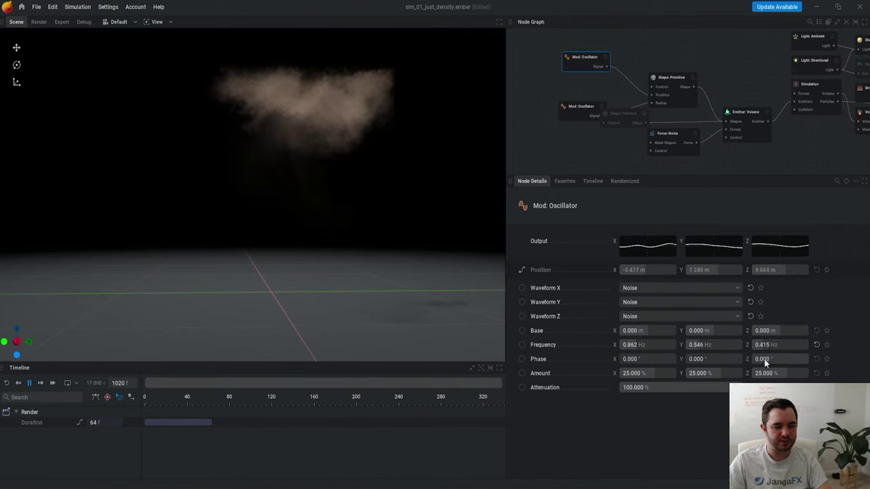
key("r")
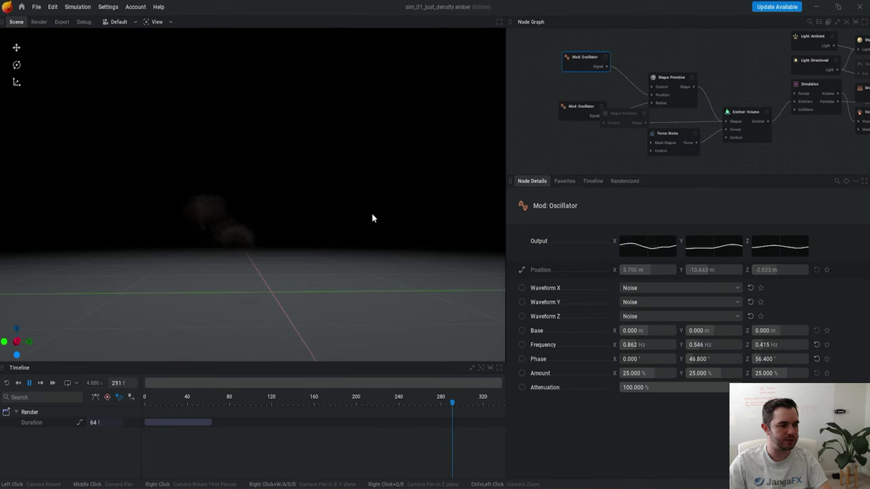
left_click_drag(373, 218, 333, 238)
Step: Set the Additional pressure rate of Emitter: Volume to 0 %/s and its Smoke rate to 255 %/s
left_click(676, 80)
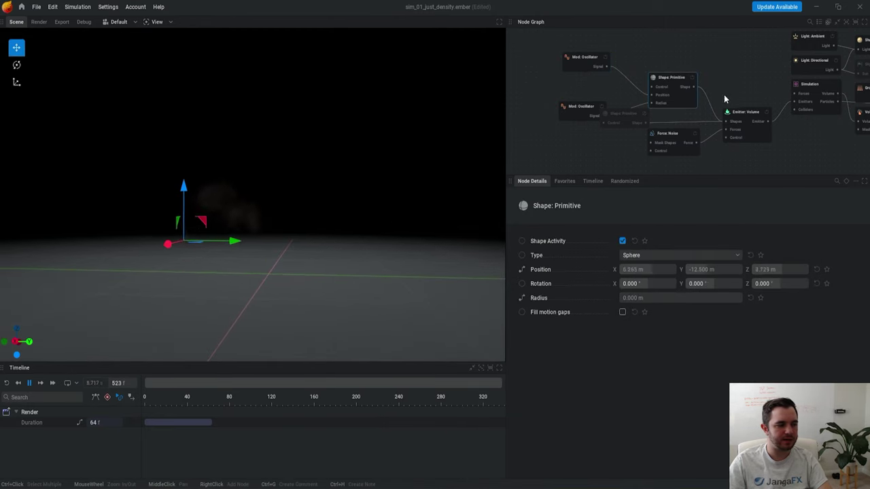
left_click(745, 114)
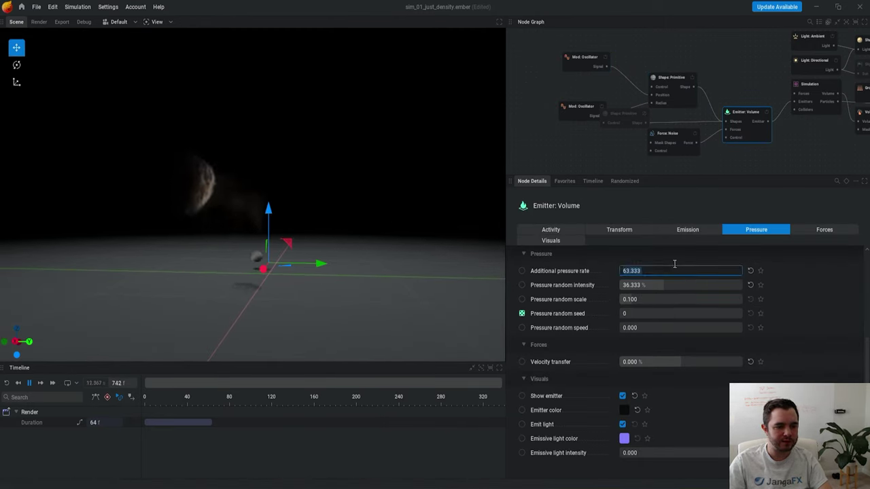
key("r")
left_click(688, 230)
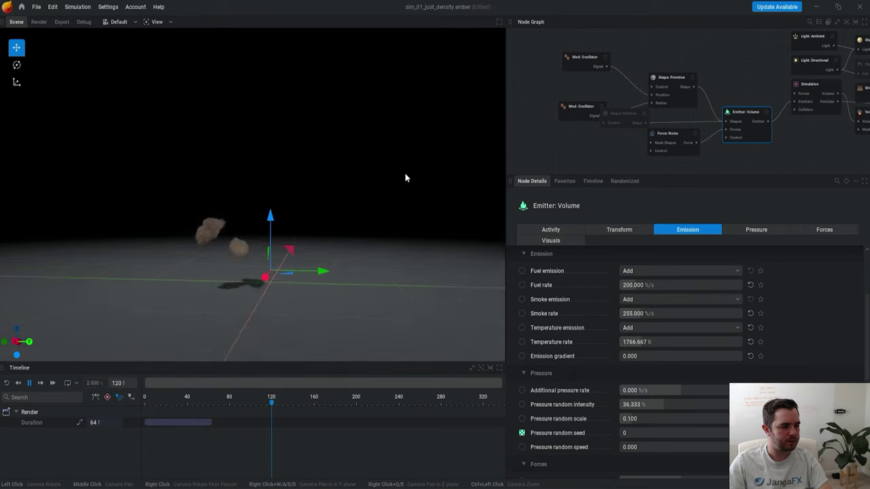
Step: Disable the Force: Noise node and raise the position oscillator's Base Z to 9.333 m
left_click(695, 134)
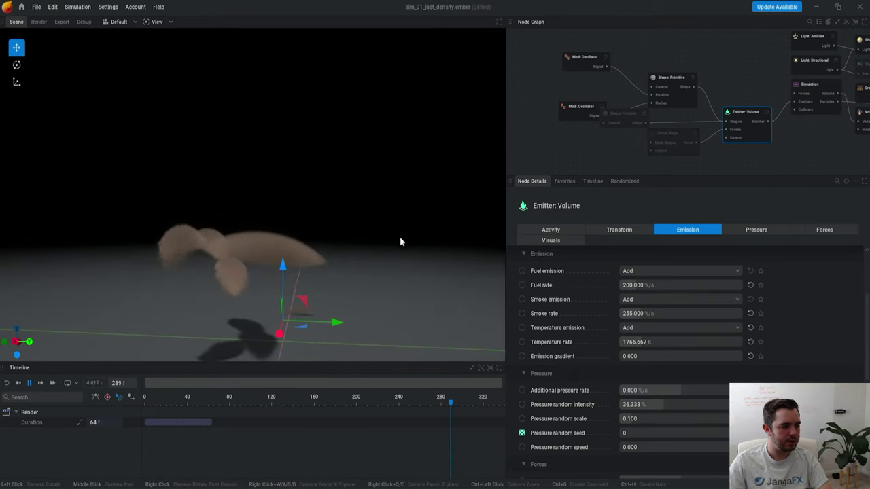
left_click(588, 61)
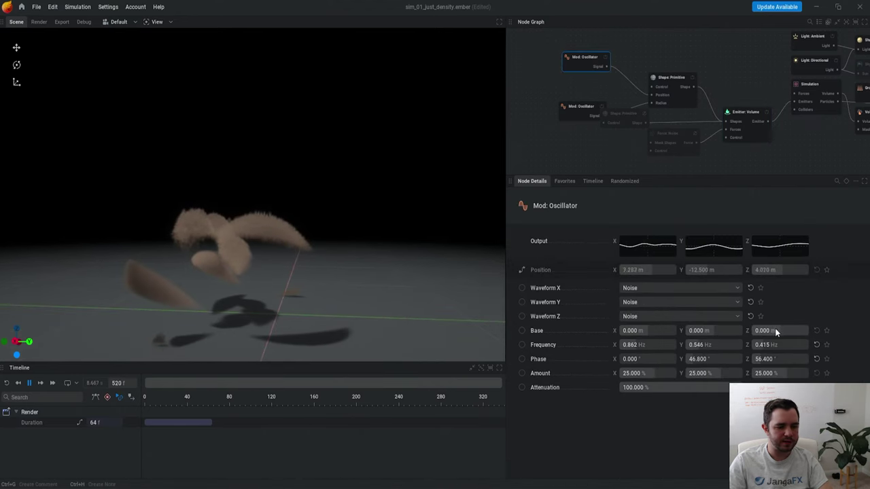
scroll(391, 188, "down", 2)
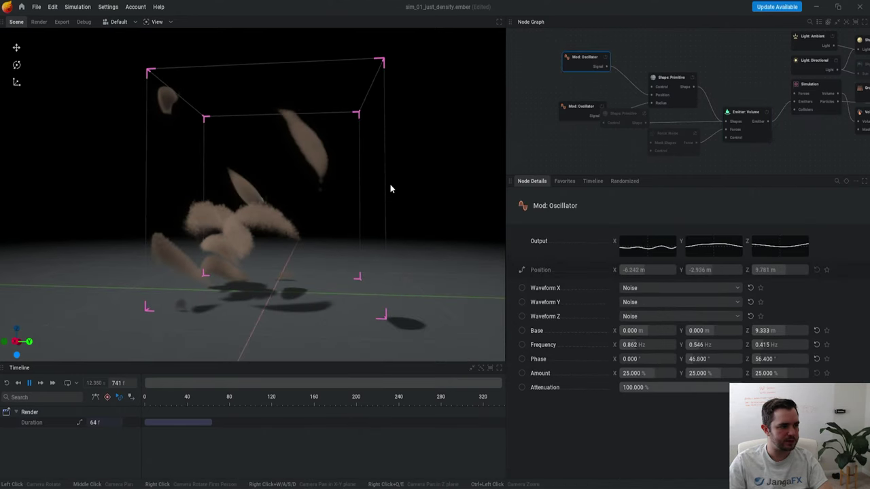
Step: Restart the simulation and watch the moving emitter's smoke trails from closer and from different camera angles
scroll(369, 201, "up", 2)
left_click_drag(369, 202, 452, 193)
key("r")
left_click(530, 103)
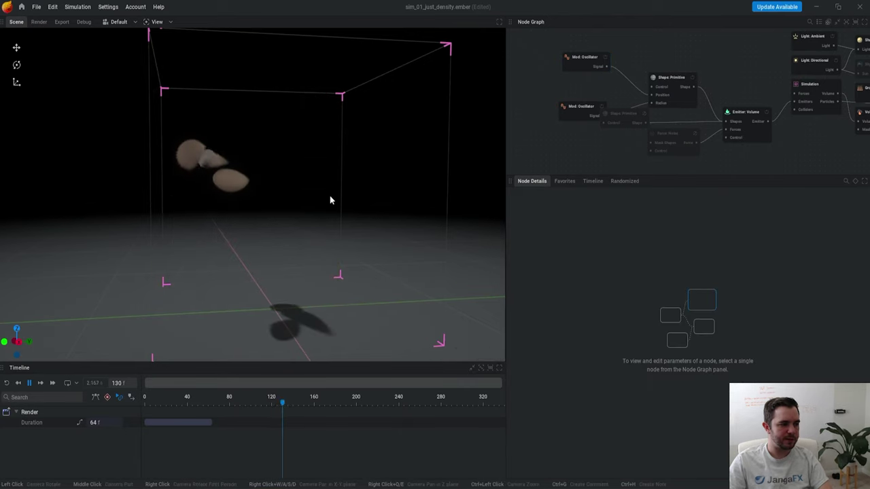
mouse_move(330, 200)
left_mouse_down()
mouse_move(285, 245)
mouse_move(329, 193)
left_mouse_up()
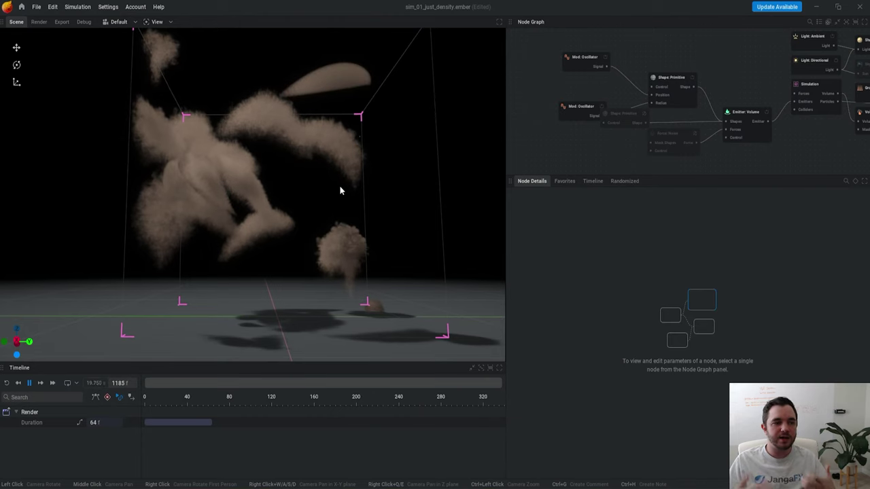
Step: Move both Mod: Oscillator nodes away from the disabled Shape: Primitive and open the emitter sphere's Shape: Primitive settings
left_click(583, 59)
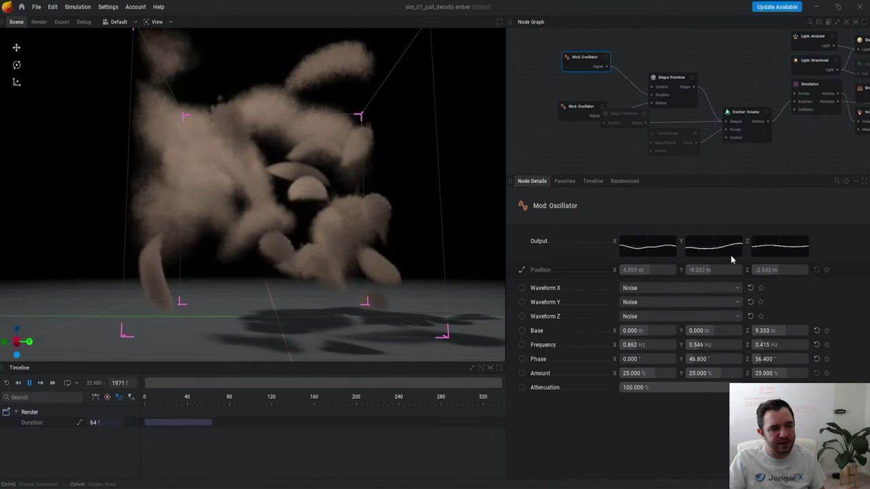
left_click(661, 91)
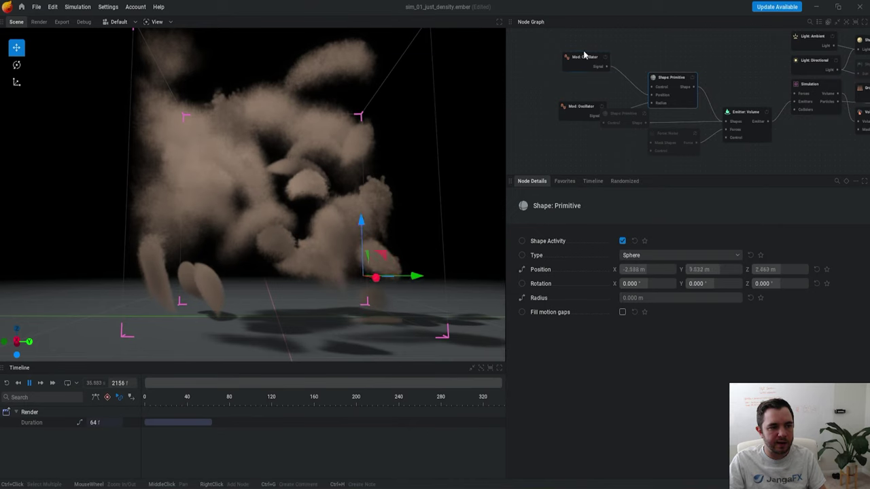
left_click_drag(576, 44, 590, 135)
left_click_drag(570, 113, 495, 111)
left_click(729, 85)
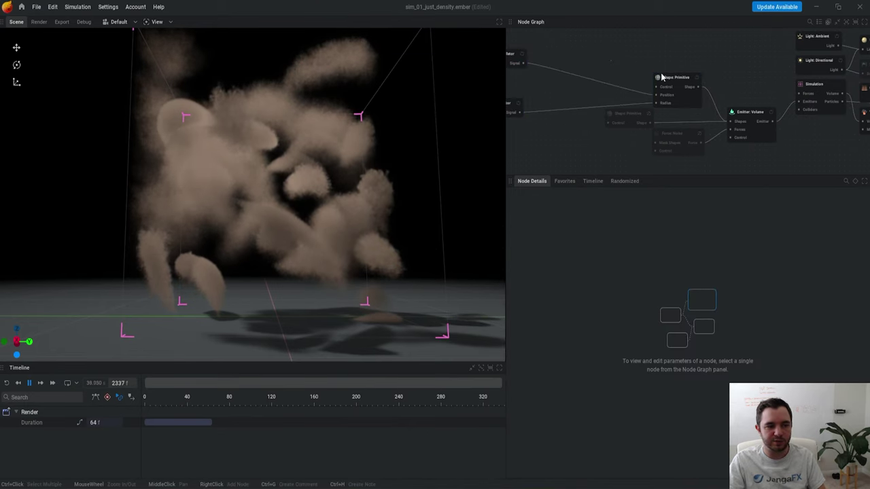
left_click(664, 80)
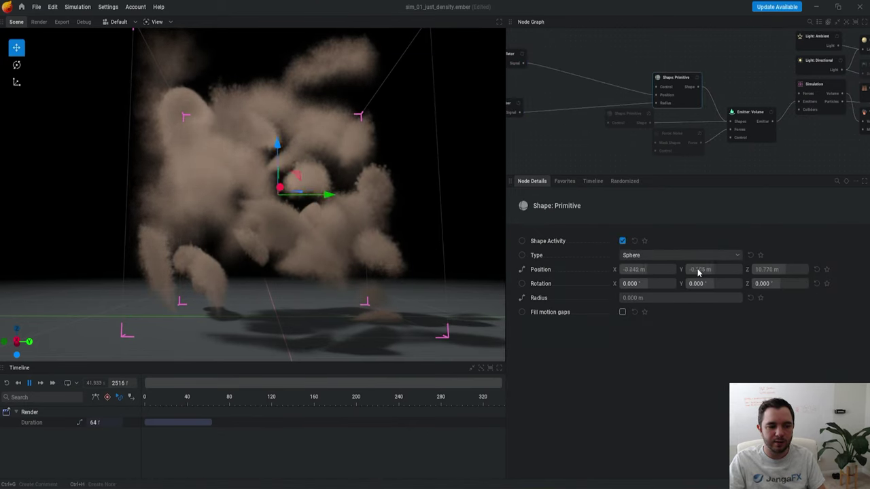
Step: Widen the node graph area and arrange the position and radius oscillators neatly beside the active Shape: Primitive, which moves slightly up
left_click_drag(506, 250, 445, 251)
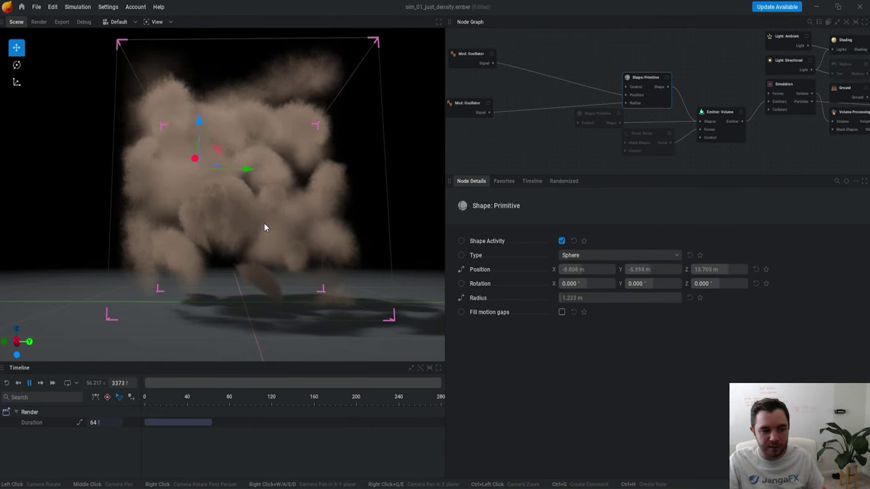
middle_click_drag(573, 67, 612, 88)
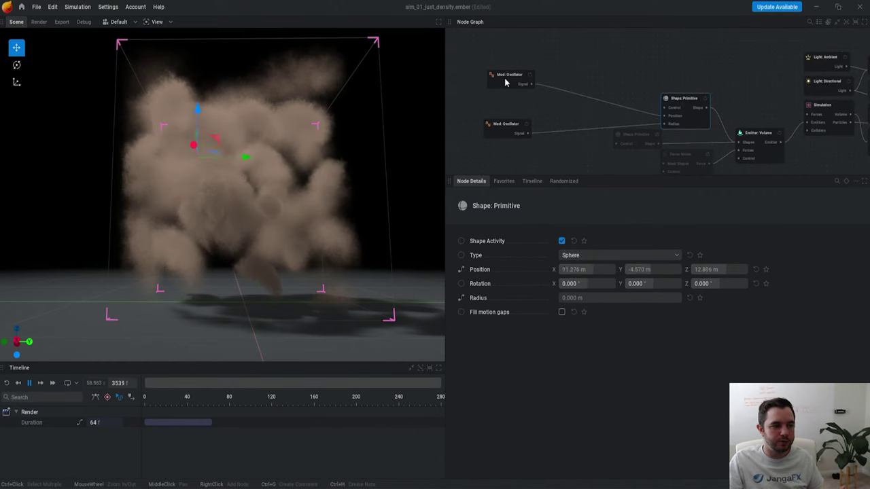
left_click_drag(507, 80, 558, 82)
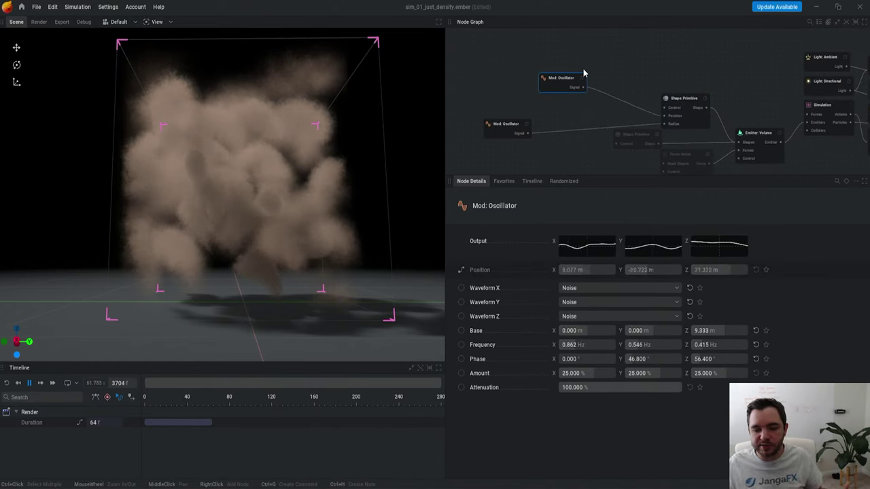
left_click(643, 48)
key("r")
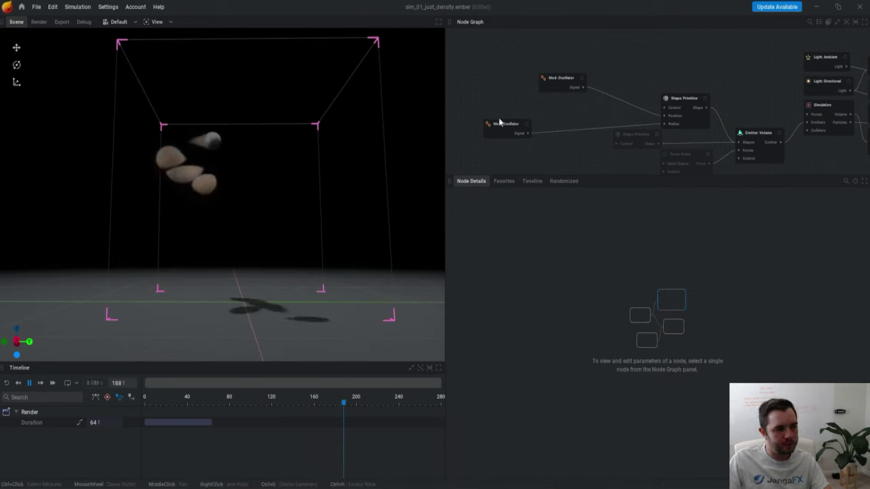
left_click_drag(507, 123, 568, 112)
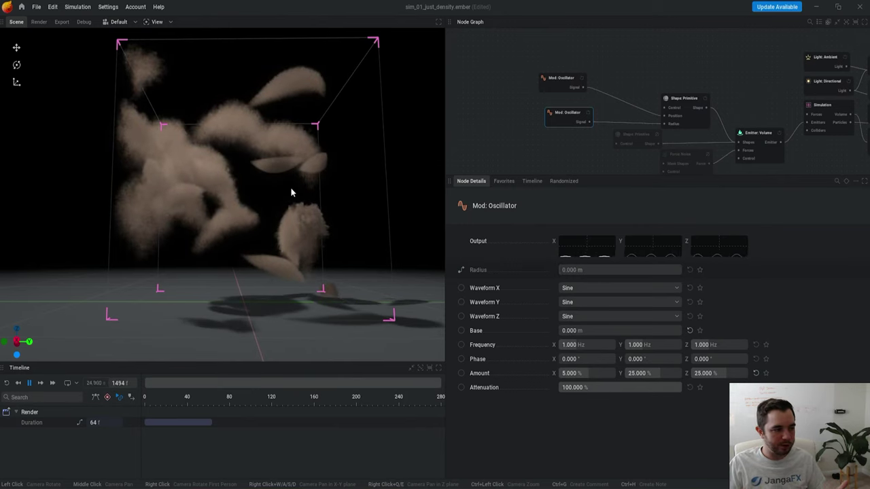
left_click_drag(683, 107, 678, 98)
Step: Set the Additional pressure rate of Emitter: Volume to 100 %/s and restart the simulation
left_click(767, 131)
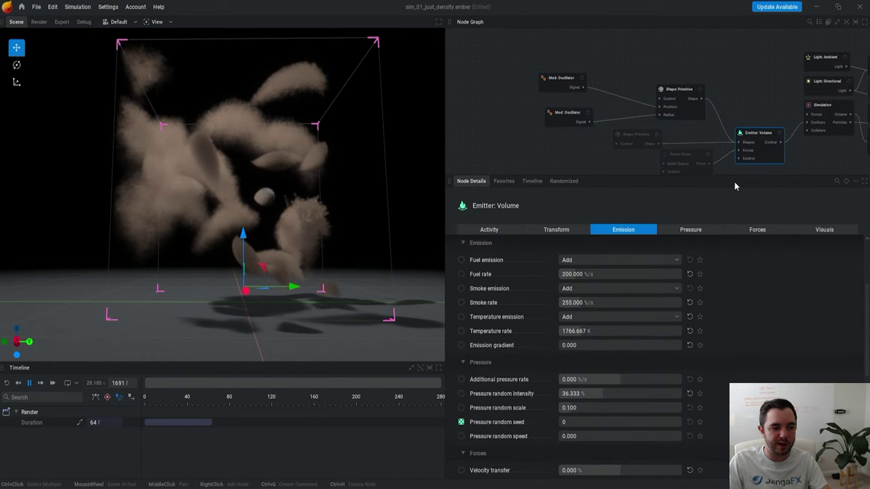
left_click(691, 230)
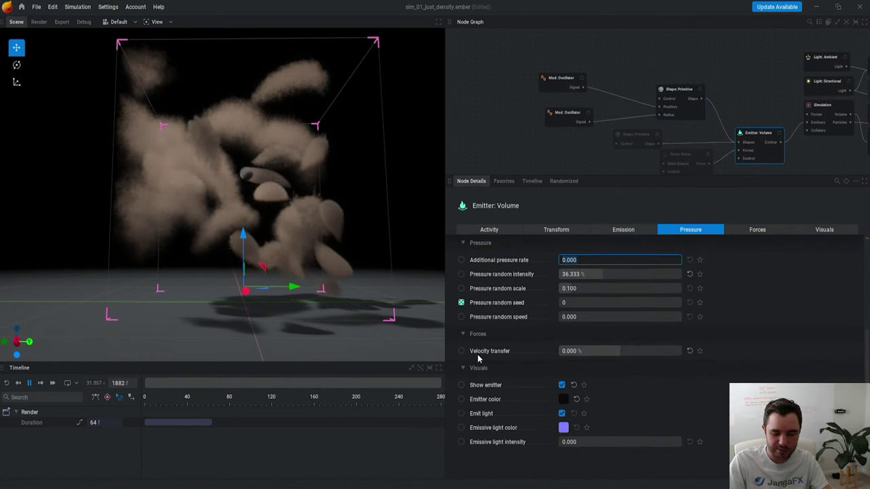
type("10")
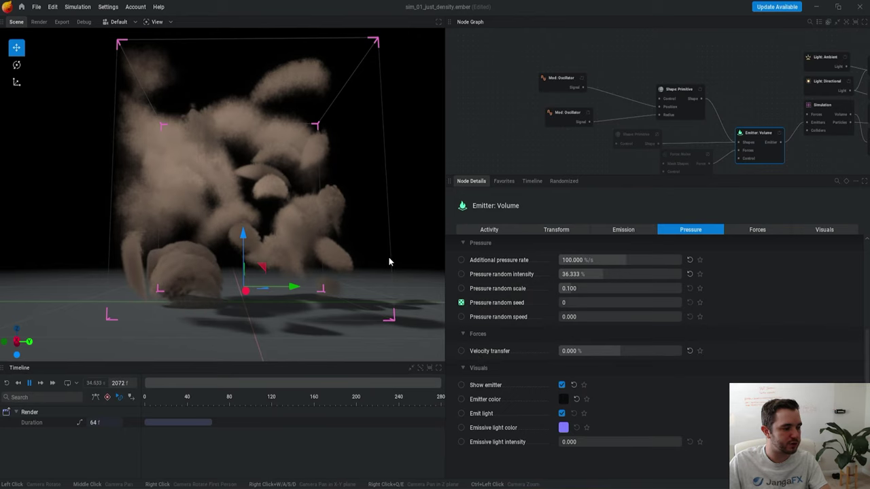
key("r")
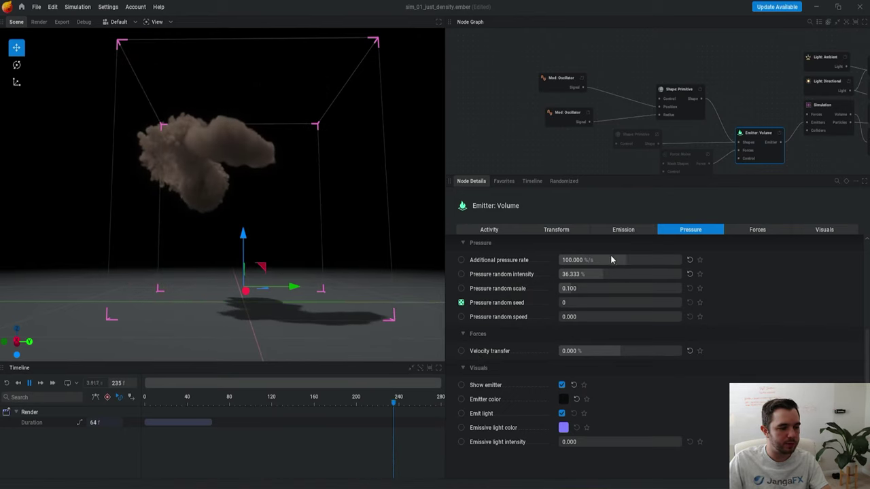
Step: Raise the emitter's Additional pressure rate to 200 %/s and replay the simulation
left_click(612, 261)
type("200")
key("Return")
key("r")
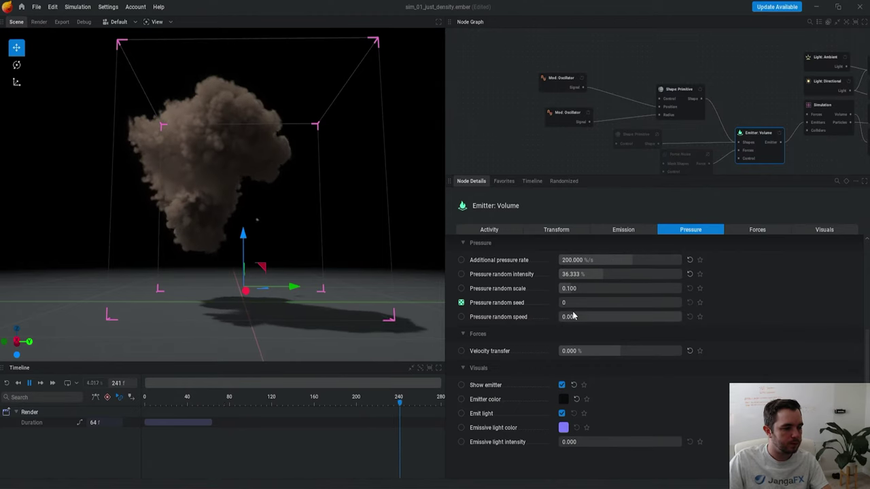
key("r")
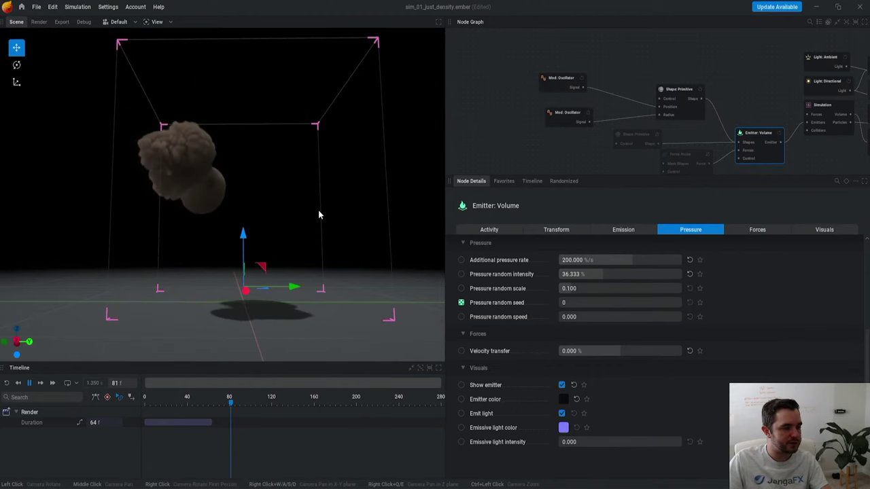
Step: Set the emitter's Smoke rate to 0 %/s and Temperature rate to 6533.333 K, and restart the simulation
left_click(623, 230)
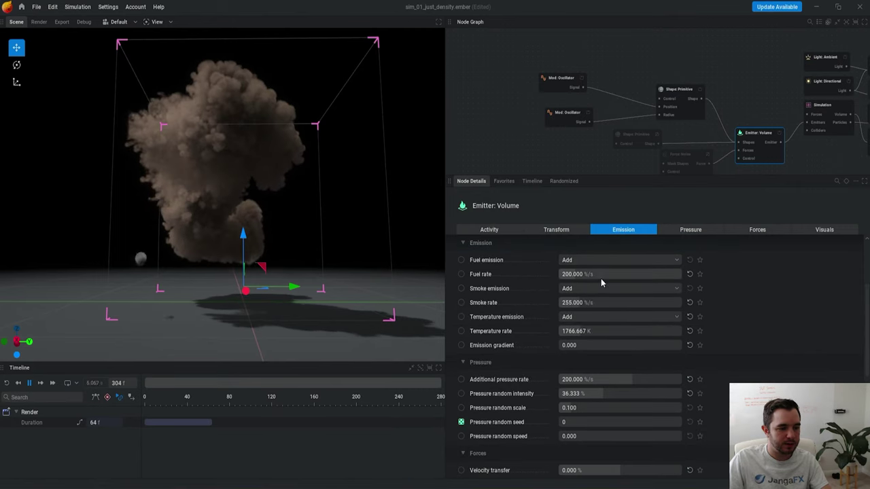
key("r")
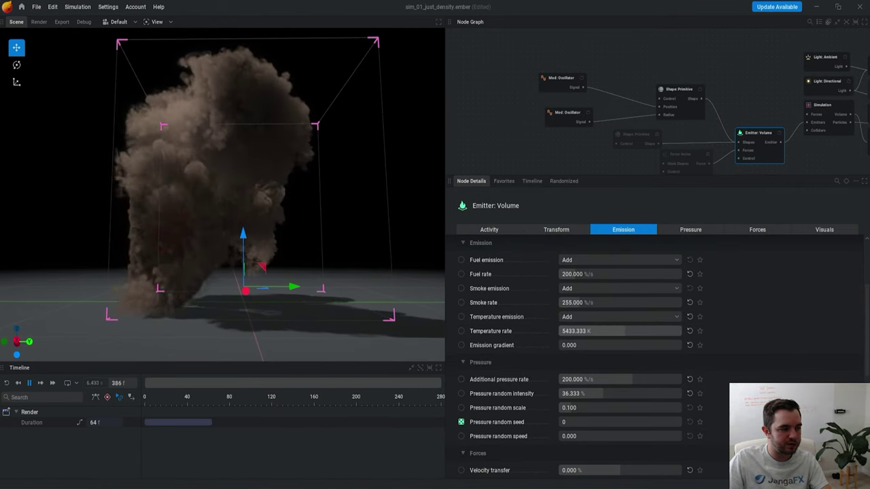
key("r")
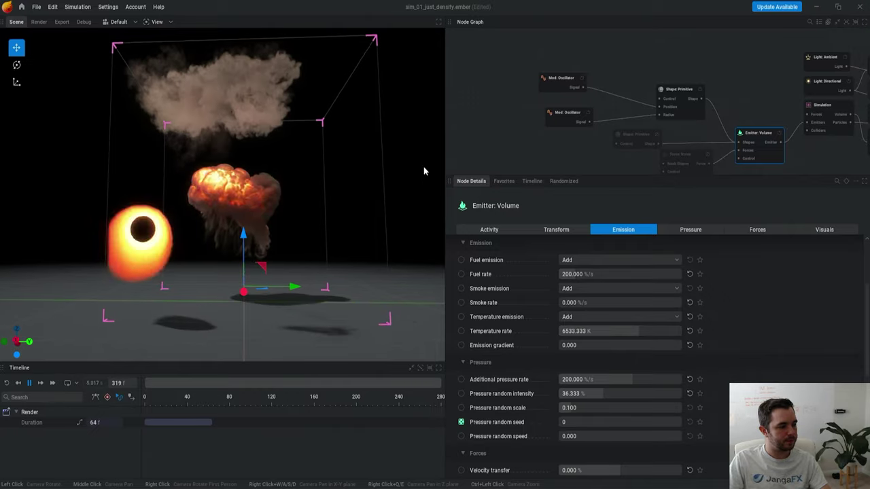
left_click(497, 93)
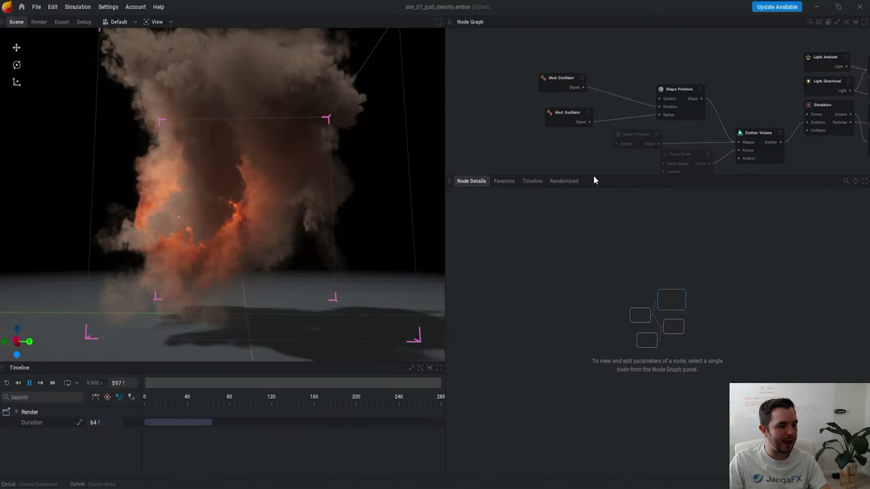
Step: Set the Simulation node's Voxel size to 0.3 m and apply the new resolution
left_click(823, 107)
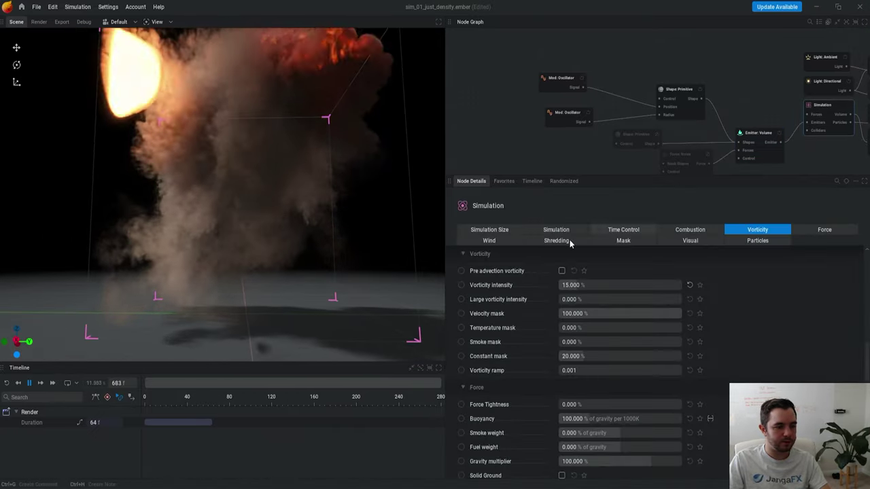
left_click(498, 231)
double_click(587, 299)
type(".3")
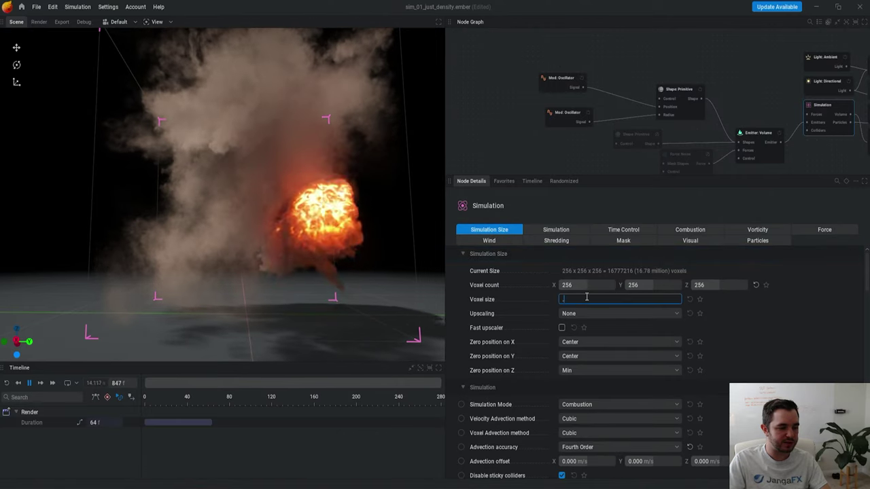
key("Return")
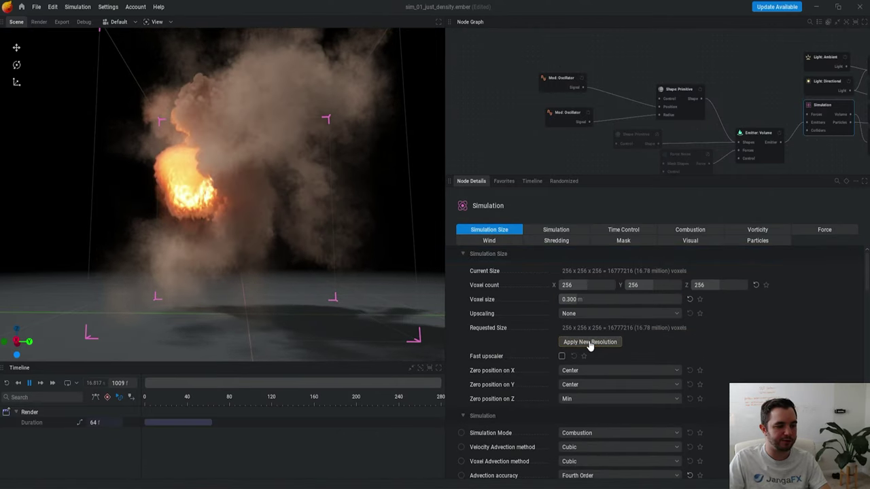
left_click(590, 341)
scroll(317, 163, "down", 4)
middle_click_drag(305, 50, 295, 123)
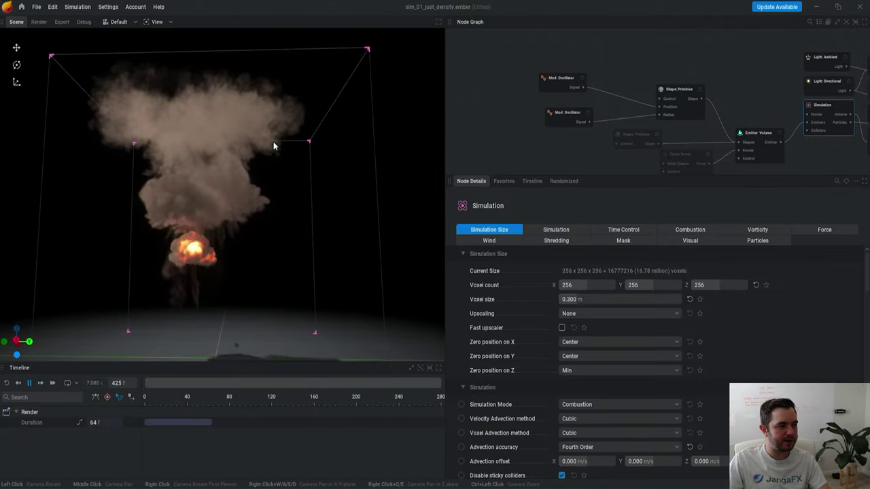
Step: Enable Solid Ceiling and Solid Ground in the Simulation node's Force settings
middle_click_drag(760, 85, 690, 61)
left_click(841, 234)
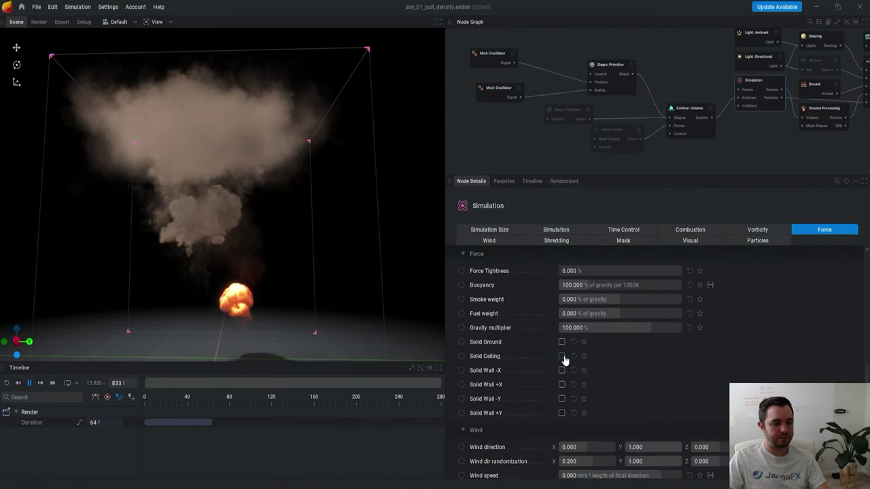
scroll(286, 229, "down", 5)
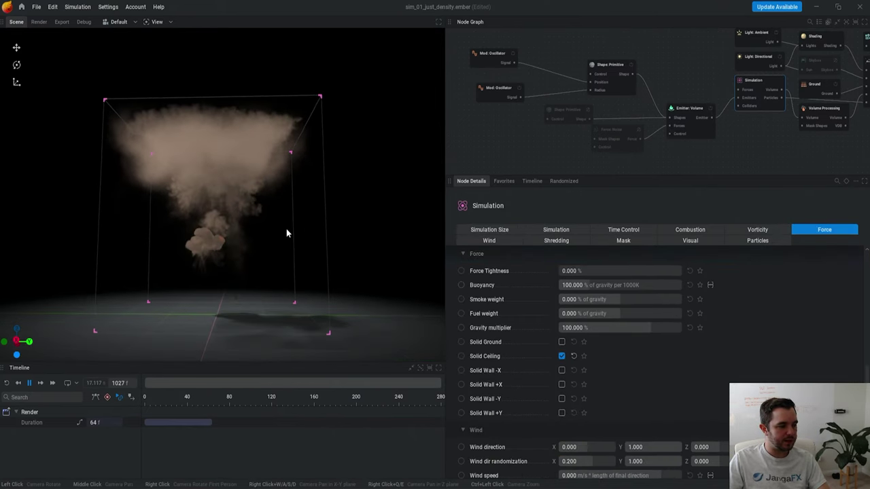
scroll(215, 261, "up", 5)
scroll(299, 288, "down", 2)
middle_click_drag(299, 307, 290, 286)
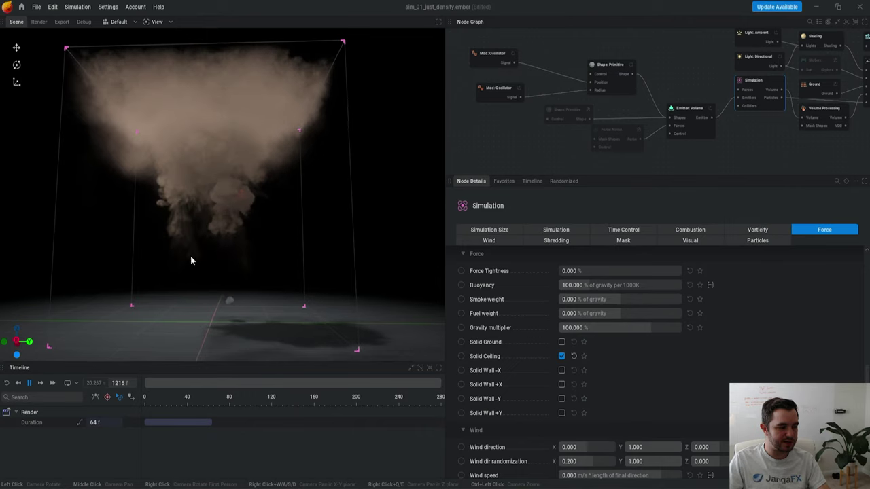
left_click(561, 342)
left_click_drag(294, 277, 237, 333)
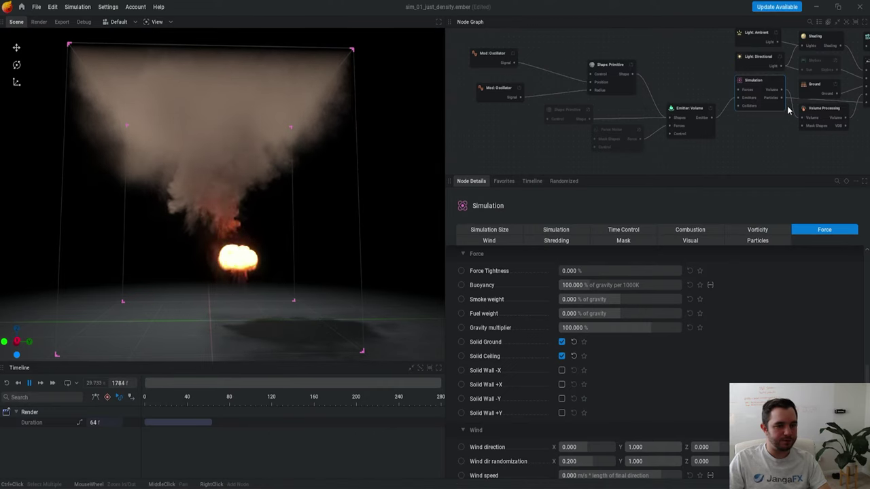
Step: Find the Smoke dissipation parameter with the parameter search and set it to 25 %
left_click(691, 229)
key("ctrl+f")
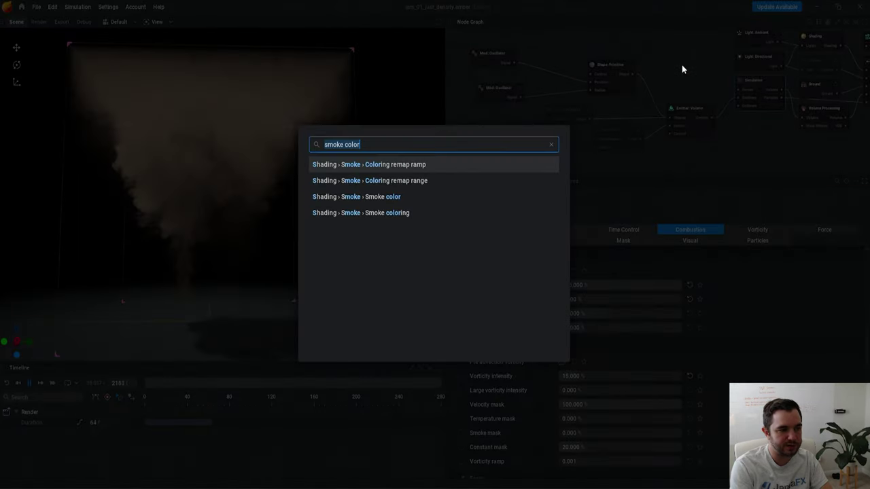
key("BackSpace")
type("dissipat")
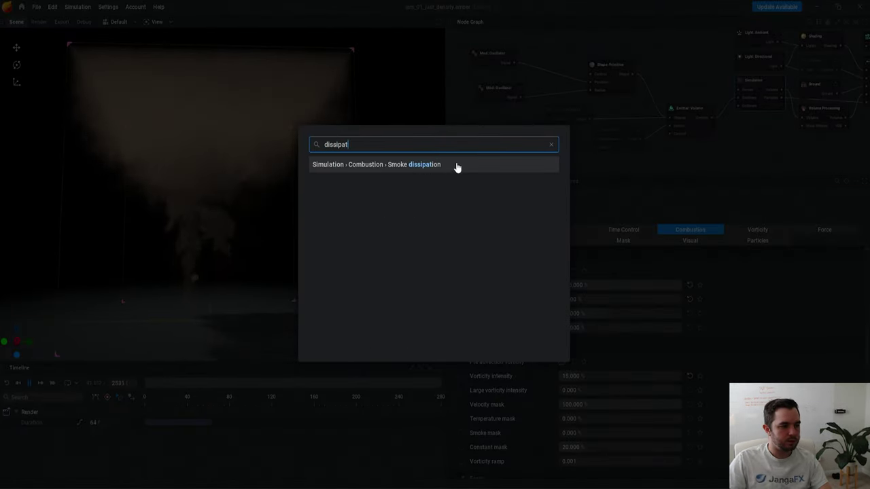
left_click(456, 165)
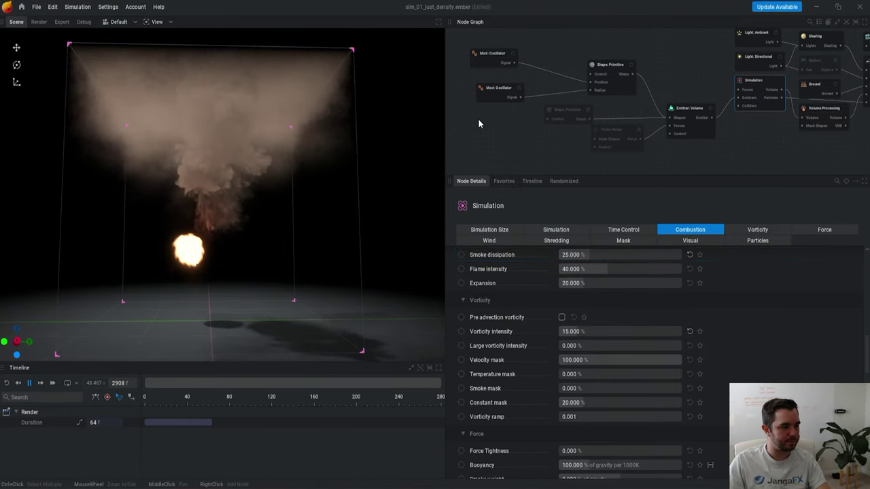
left_click(512, 127)
Step: Rename the oscillator driving the sphere's radius to Radius and the one driving its position to Position, and place them close together
scroll(210, 255, "up", 3)
scroll(235, 297, "down", 2)
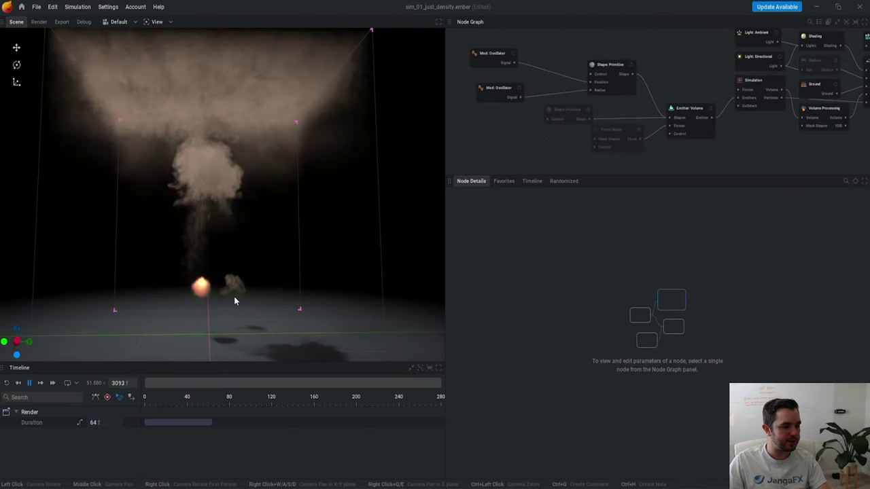
middle_click_drag(234, 298, 238, 282)
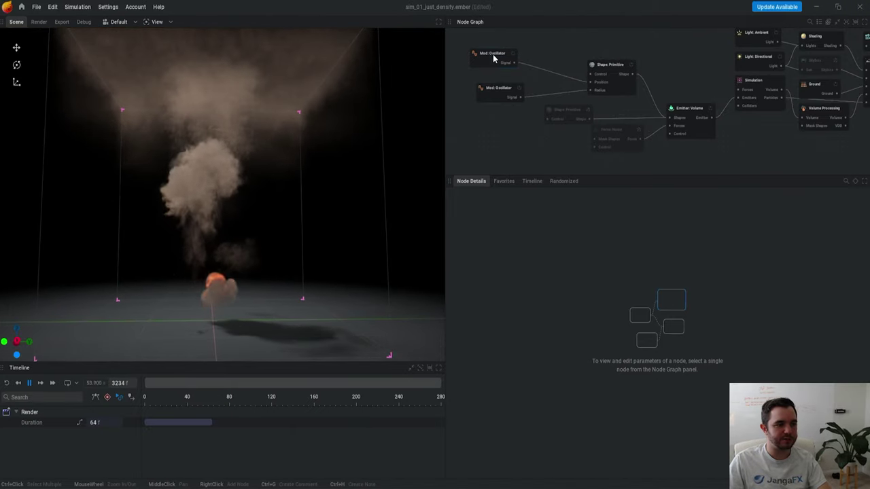
left_click(498, 89)
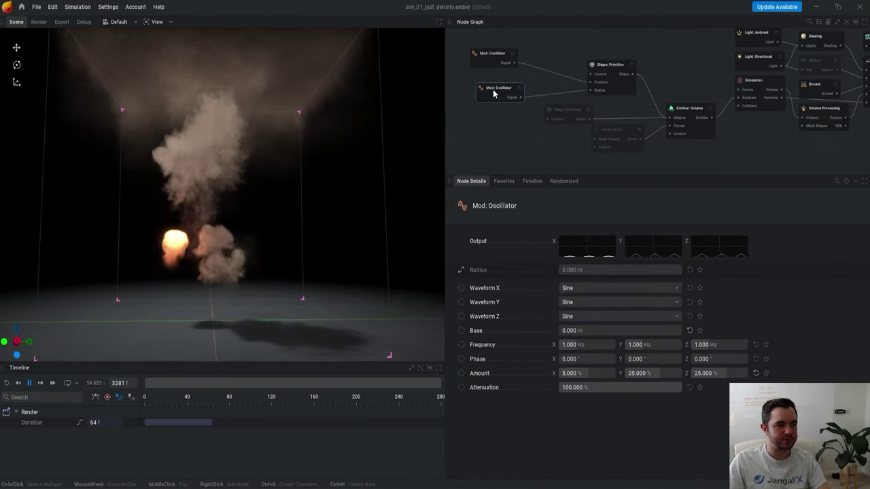
scroll(510, 109, "up", 2)
scroll(497, 91, "up", 2)
middle_click_drag(525, 131, 569, 171)
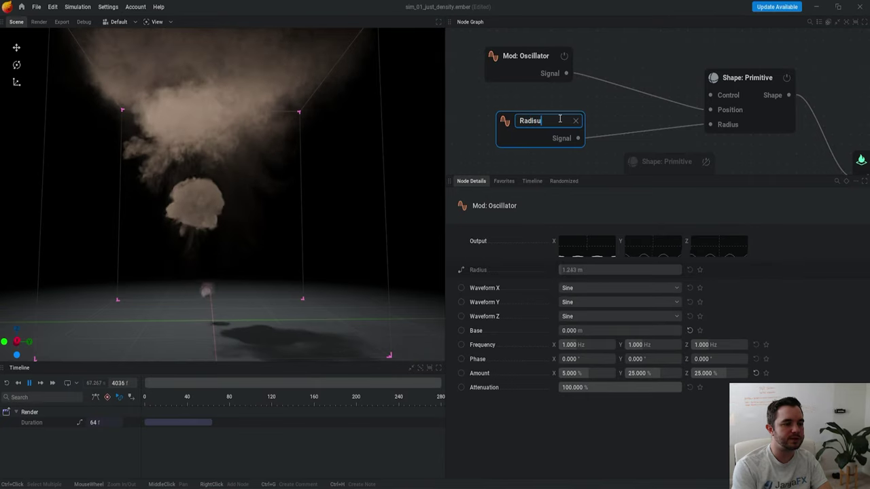
double_click(515, 59)
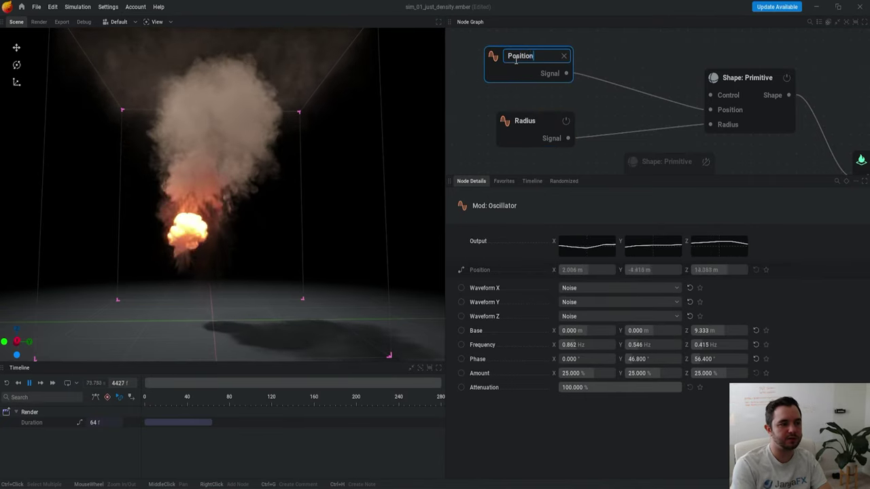
key("Return")
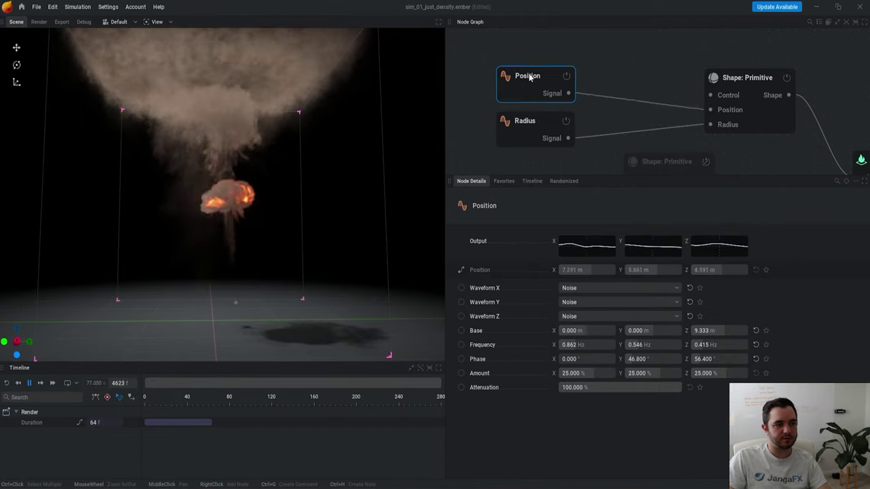
left_click_drag(530, 122, 558, 128)
Step: Add a note reading "Does random movement" above the Position node in the node graph
left_click(644, 80)
middle_click_drag(641, 50, 641, 99)
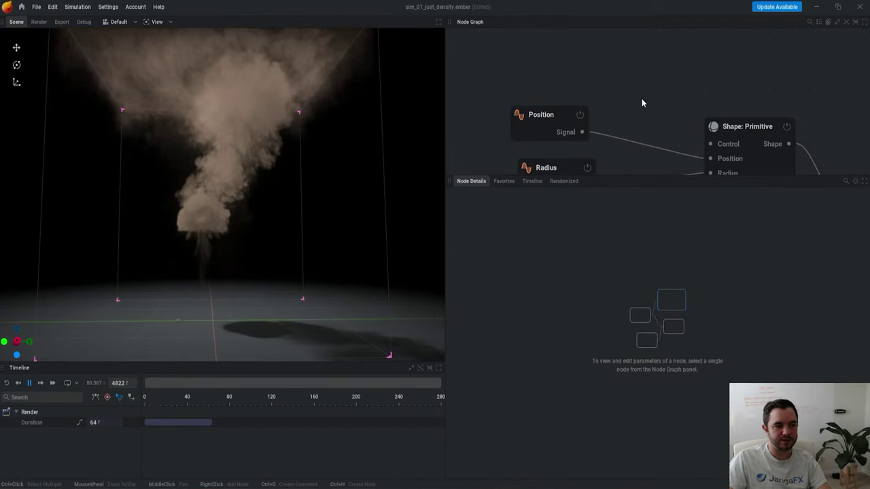
key("ctrl+h")
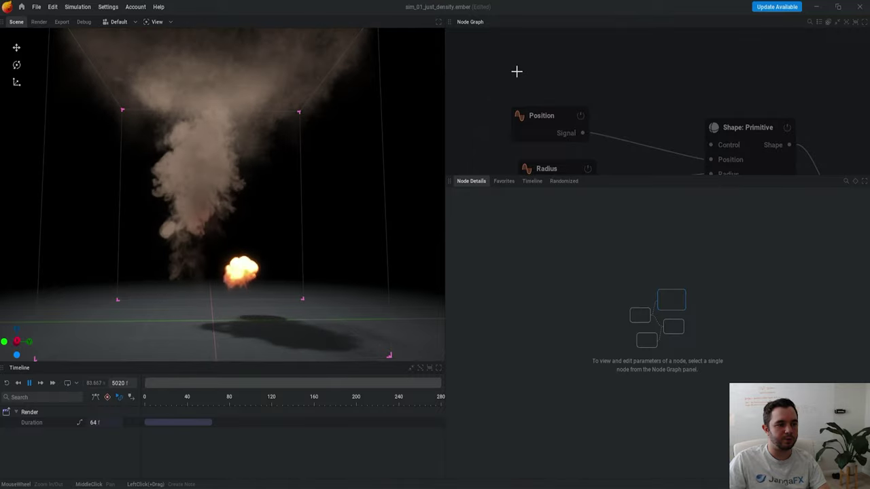
left_click(516, 71)
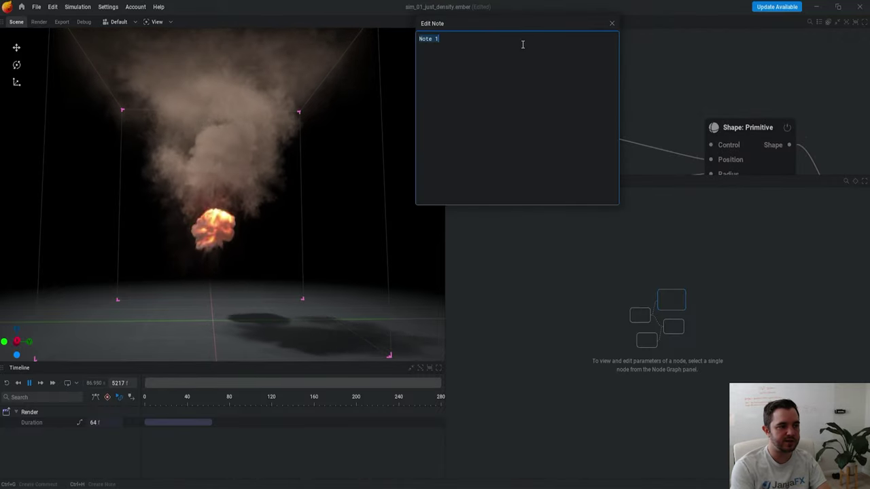
type("Does ")
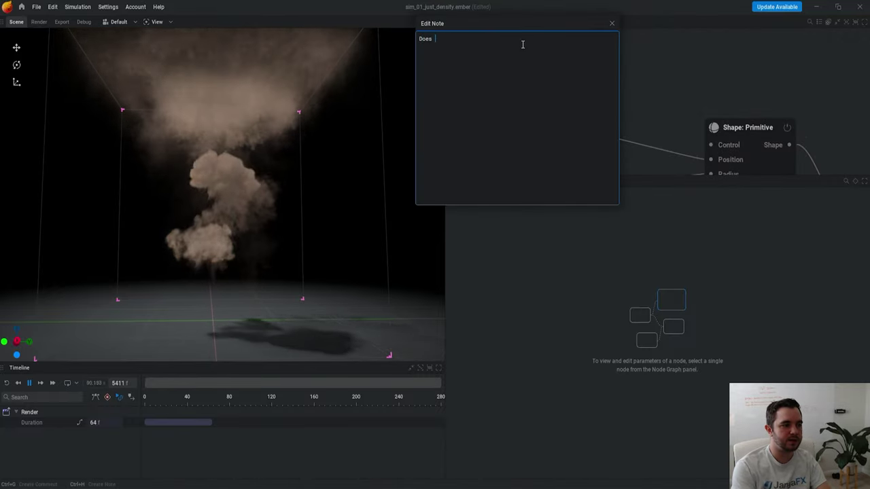
type("random movement")
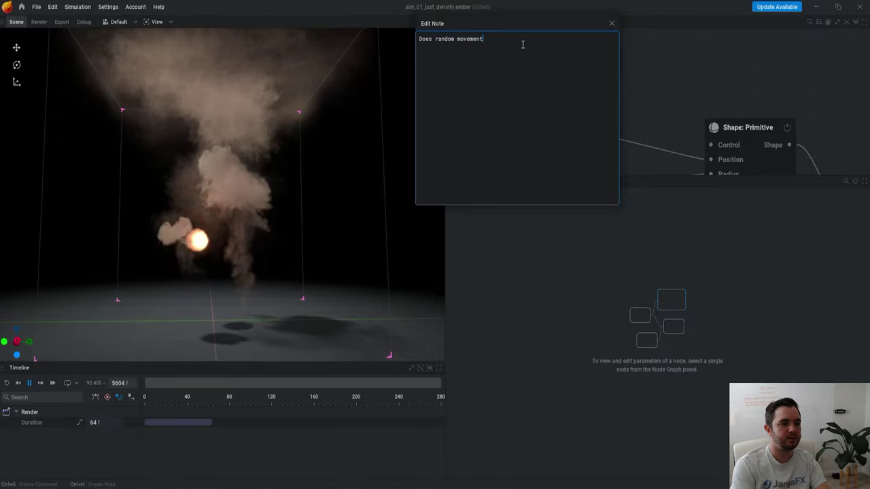
key("Return")
left_click(648, 75)
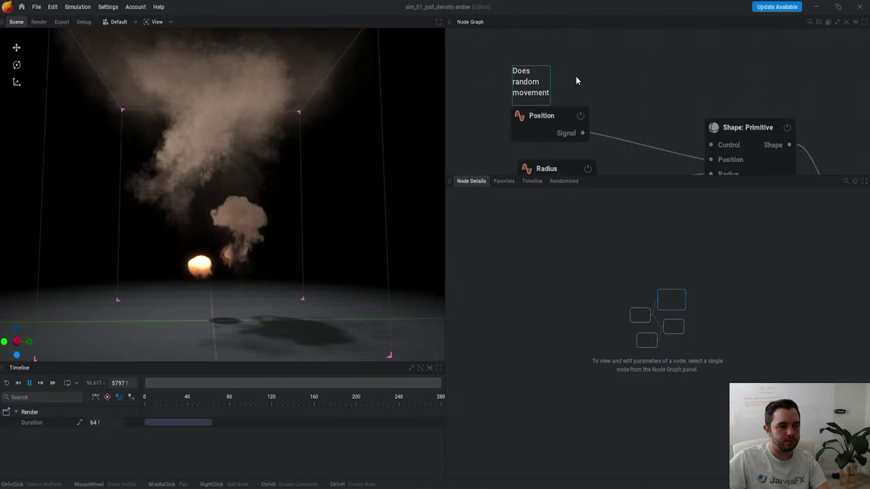
Step: Wrap the Position node in a comment box and delete that comment box again
left_click(554, 113)
key("ctrl+g")
left_click(605, 82)
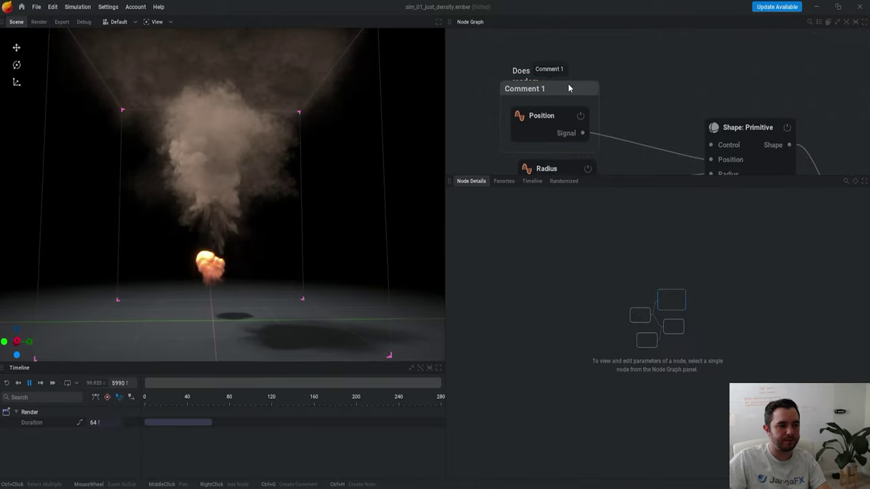
left_click(568, 87)
key("Delete")
left_click(537, 99)
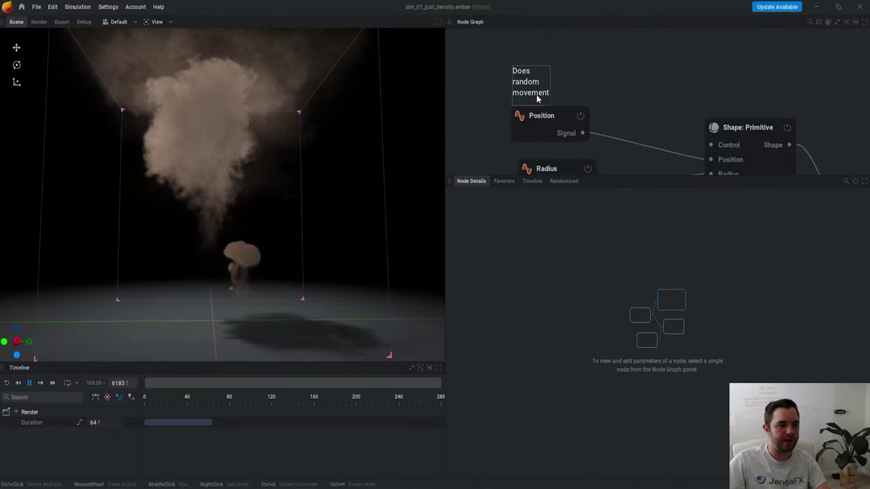
Step: Set the Radius oscillator's Base to 1.667 m
scroll(632, 119, "down", 2)
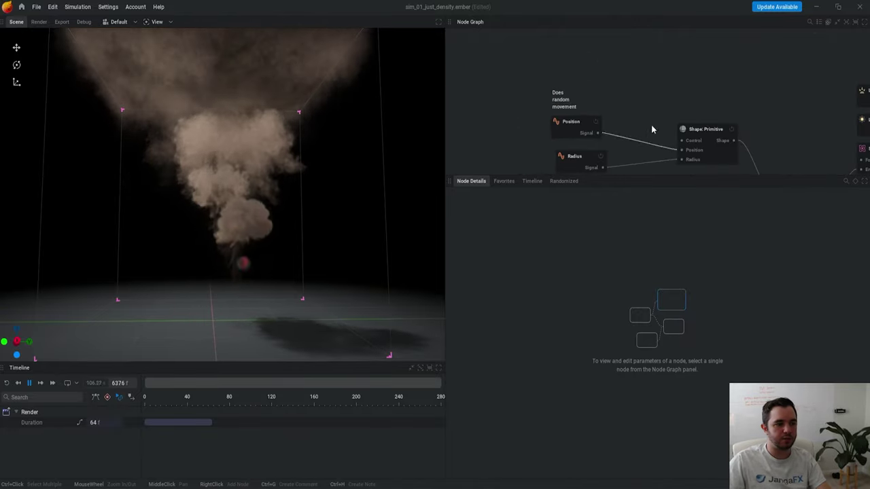
middle_click_drag(652, 126, 627, 100)
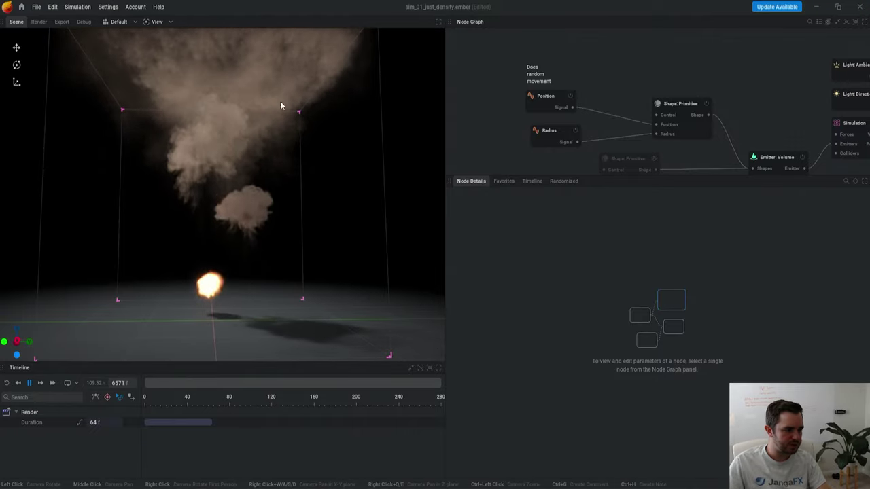
left_click(556, 133)
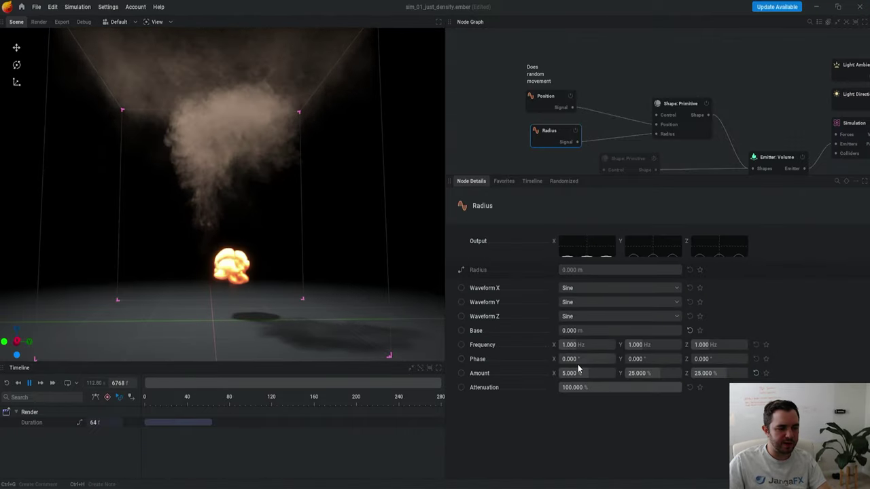
left_click_drag(579, 332, 603, 332)
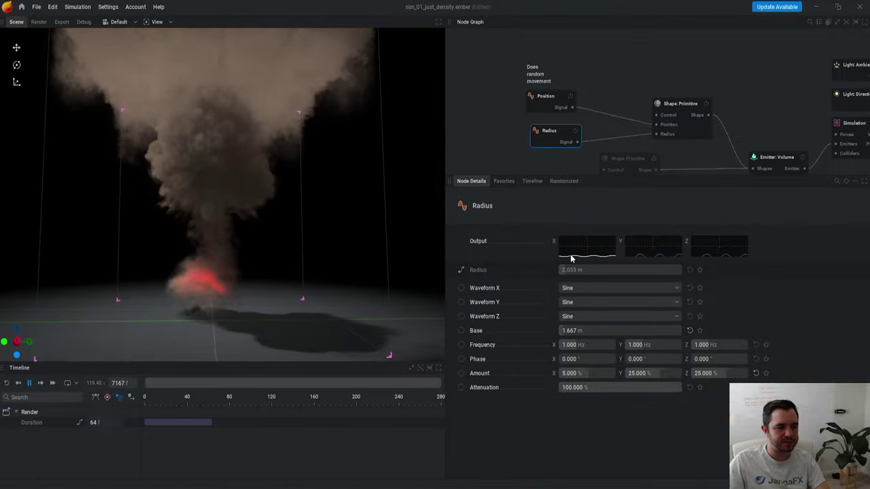
left_click(605, 103)
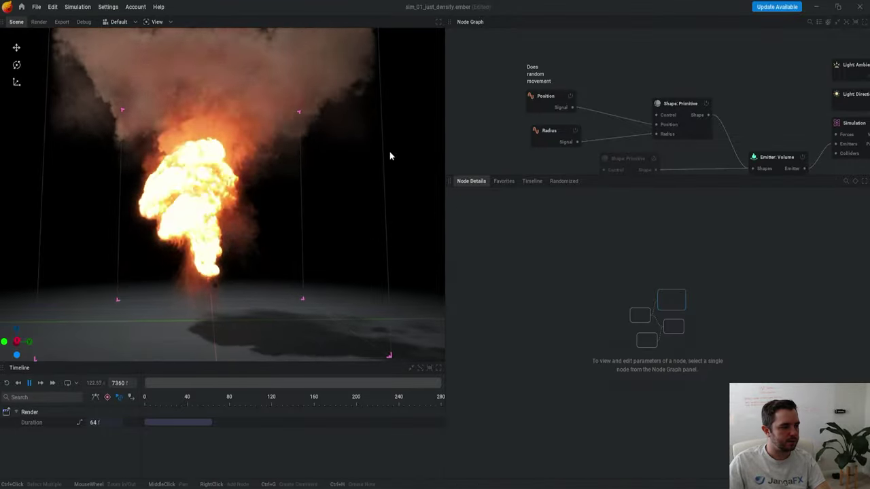
scroll(298, 194, "down", 2)
left_click_drag(308, 195, 301, 193)
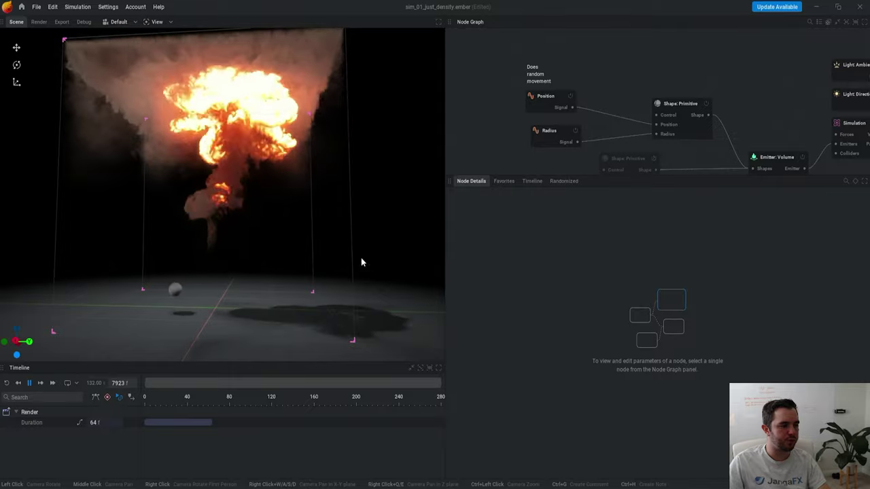
Step: Raise the Position oscillator's Y Frequency to 1.655 Hz
left_click(541, 99)
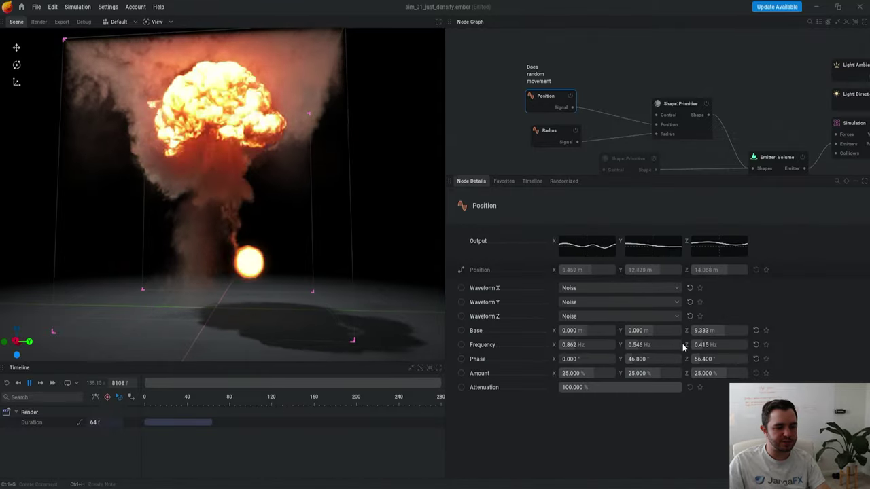
left_click_drag(652, 345, 684, 345)
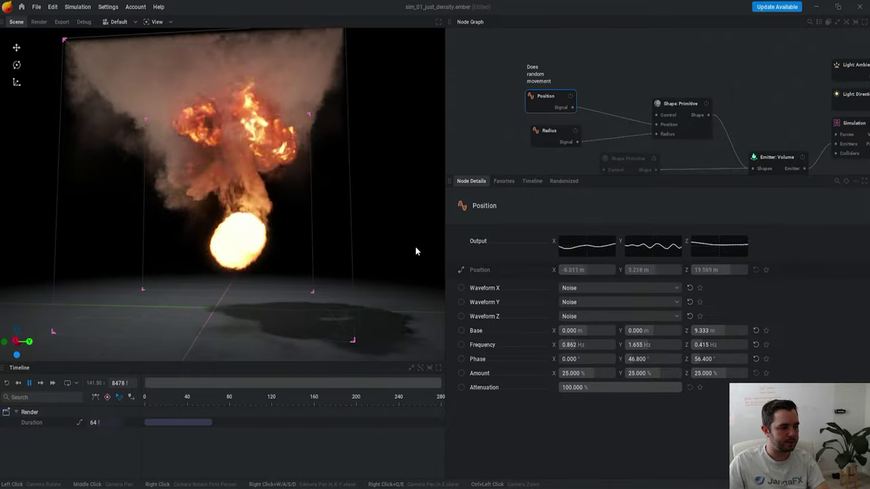
left_click(499, 120)
Step: Raise the Radius oscillator's X Frequency to 1.596 Hz
left_click(549, 132)
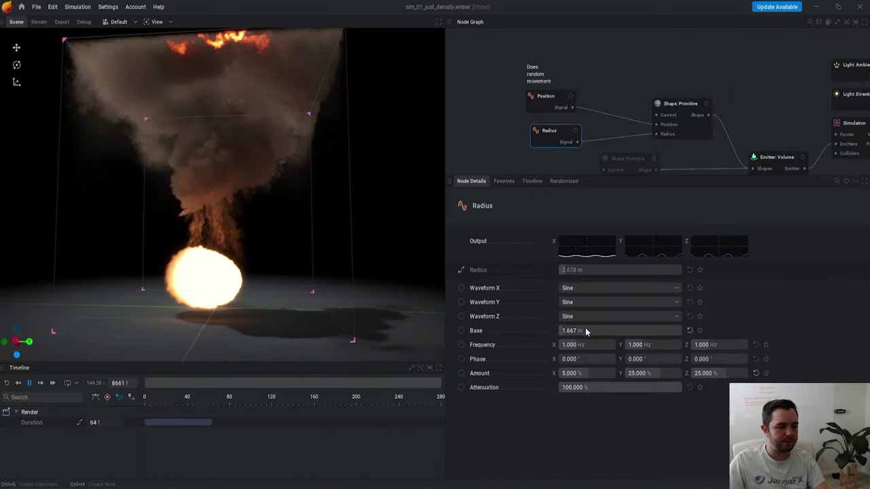
left_click_drag(585, 345, 600, 345)
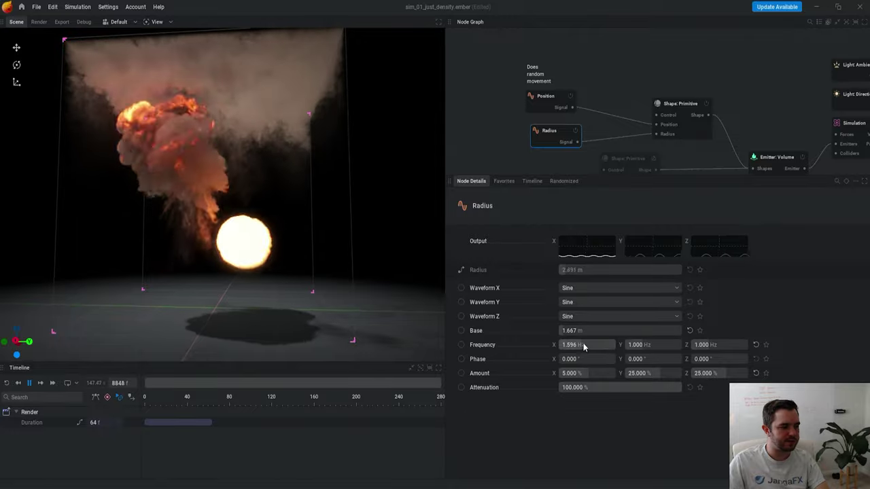
left_click(604, 135)
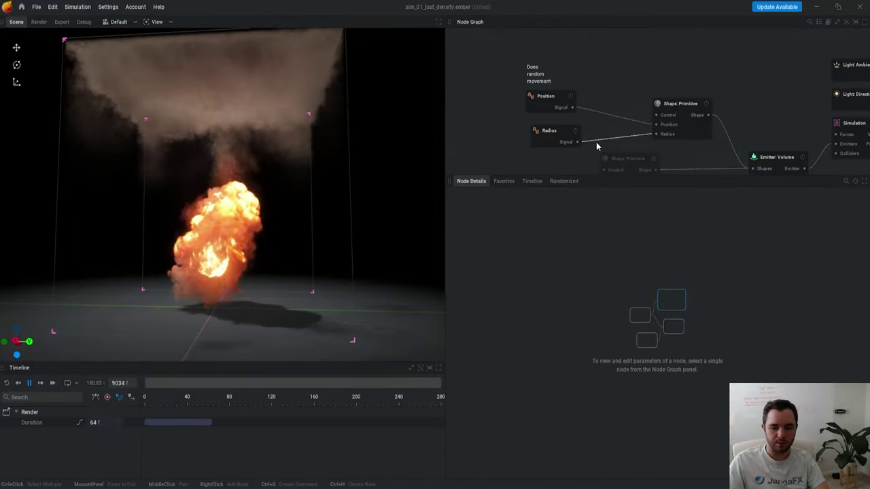
left_click_drag(271, 237, 314, 237)
middle_click_drag(664, 70, 643, 71)
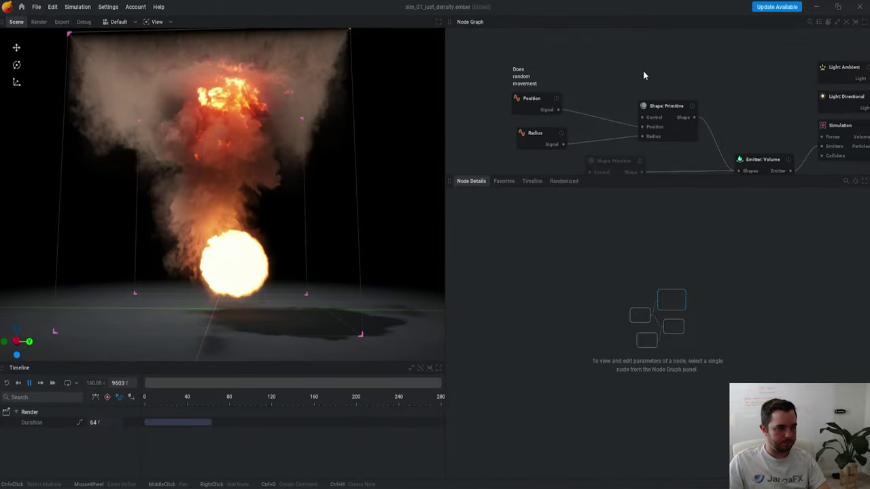
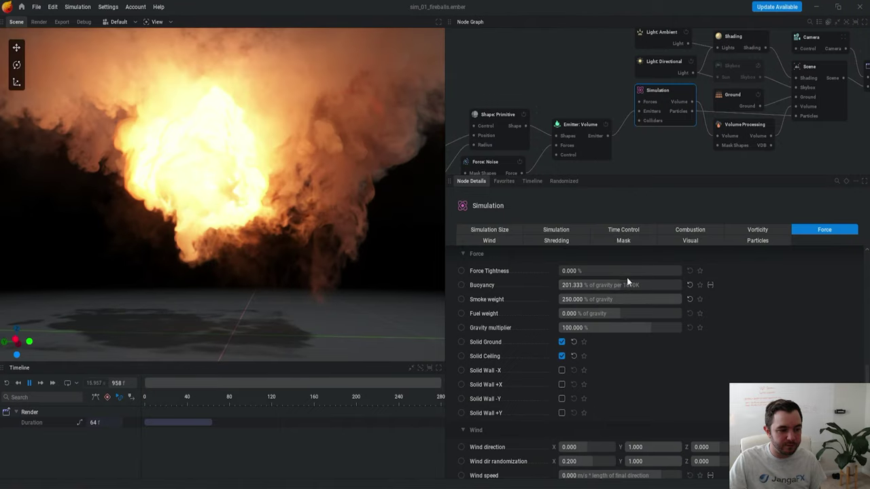
Step: Set the Simulation node's Buoyancy to 400 % of gravity and view the fireballs from other angles
left_click(579, 126)
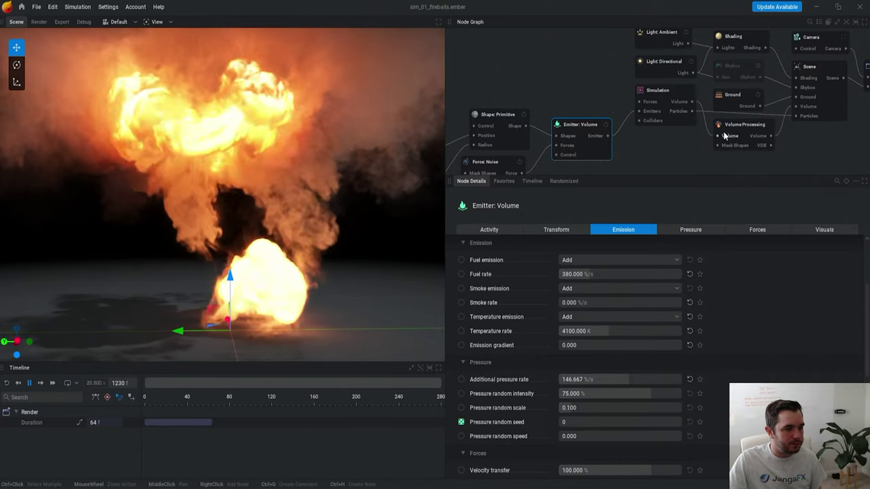
left_click(660, 90)
left_click_drag(659, 285, 682, 285)
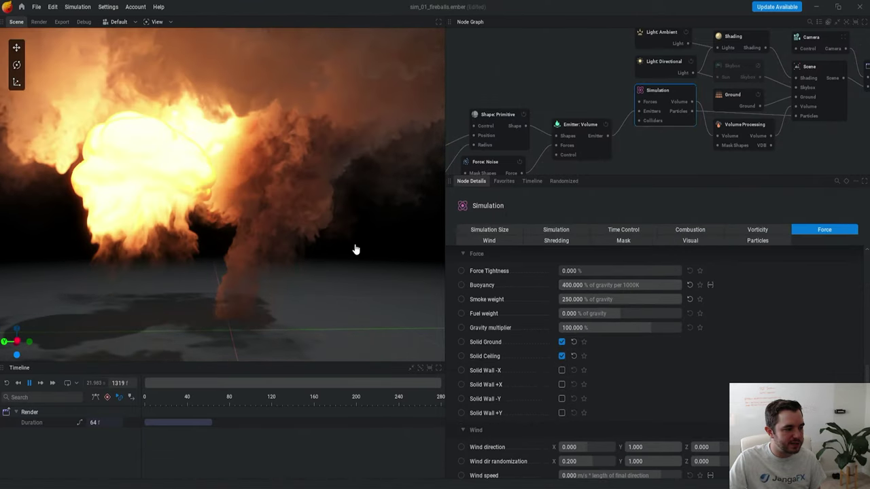
scroll(313, 236, "down", 3)
left_click_drag(333, 236, 318, 243)
scroll(317, 244, "up", 1)
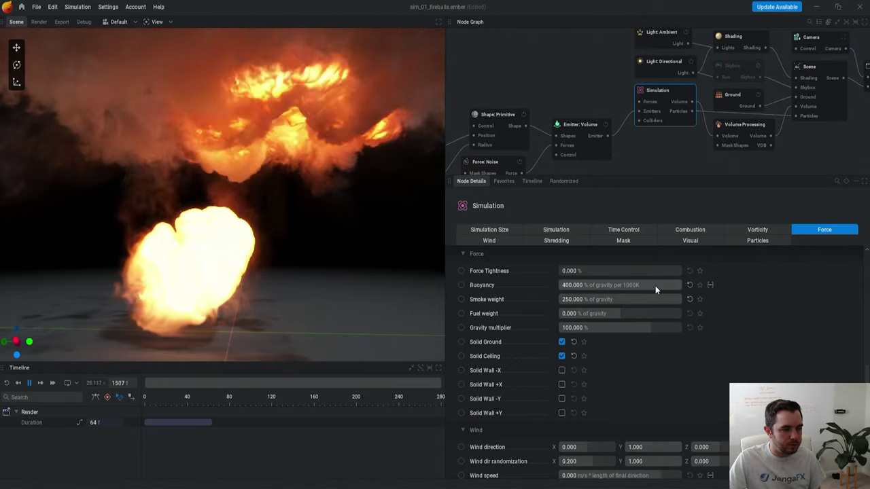
Step: Set the Simulation node's Buoyancy to 0 % and its Smoke weight to 500 % of gravity
left_click_drag(655, 285, 557, 286)
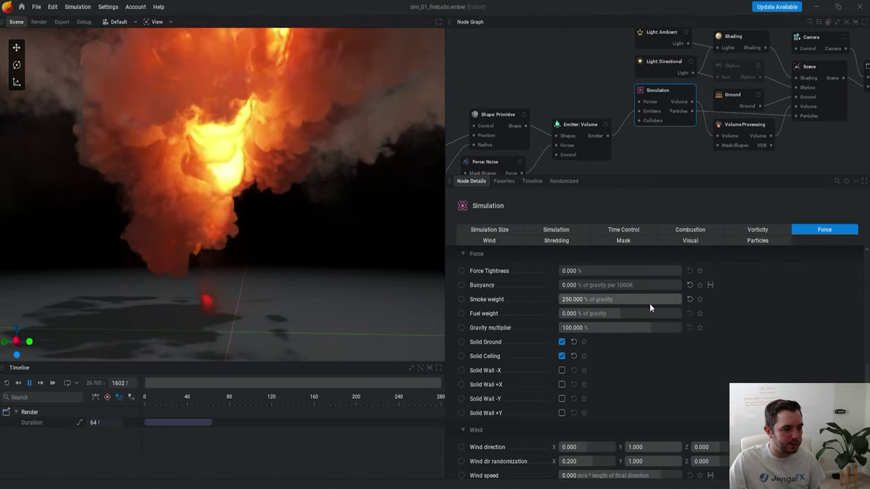
left_click_drag(650, 301, 680, 300)
double_click(577, 300)
type("500")
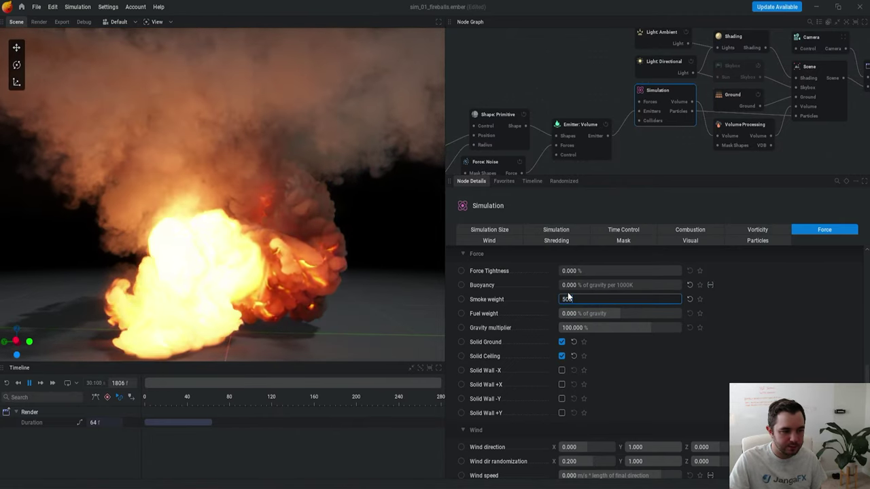
key("Return")
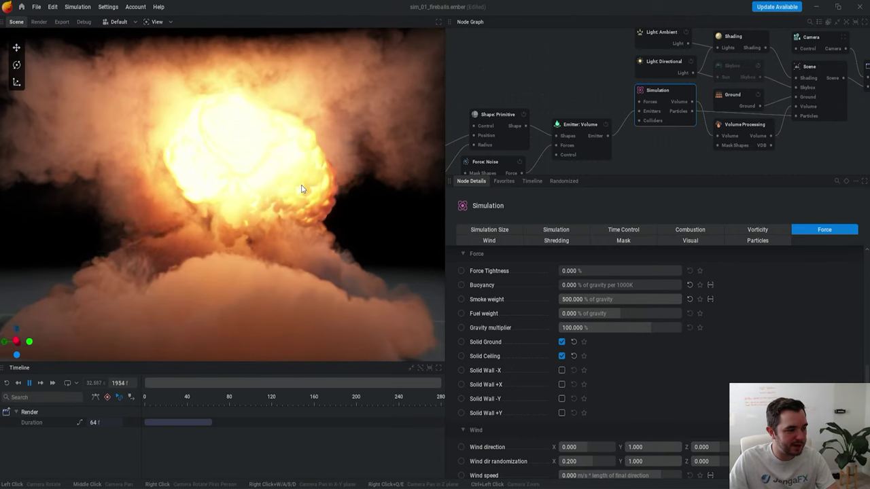
Step: Set the Simulation node's Buoyancy to 500 % of gravity
double_click(607, 285)
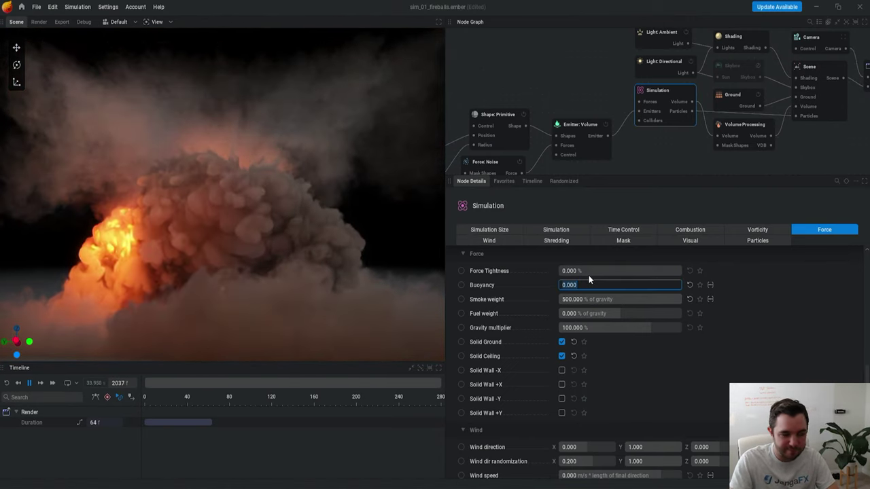
type("500")
key("Return")
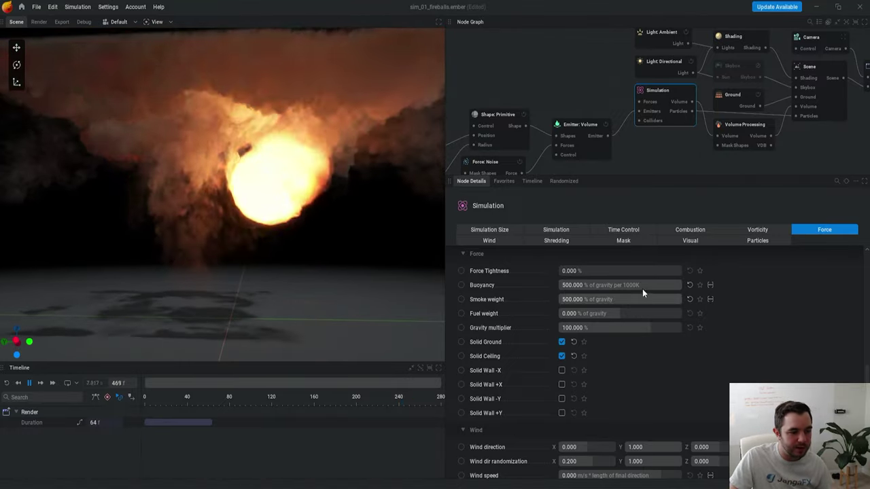
Step: Set the Simulation node's Buoyancy to 211.667 % of gravity per 1000K
left_click_drag(642, 287, 574, 287)
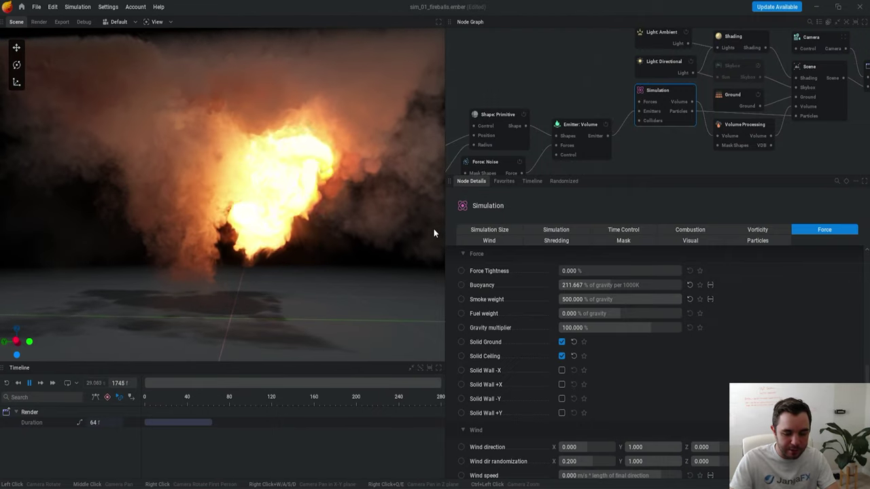
Step: Capture the EmberGen window into ShareX's image editor and draw freehand strokes around the fireball with downward arrows beside the smoke
key("ctrl+Print")
left_click(433, 233)
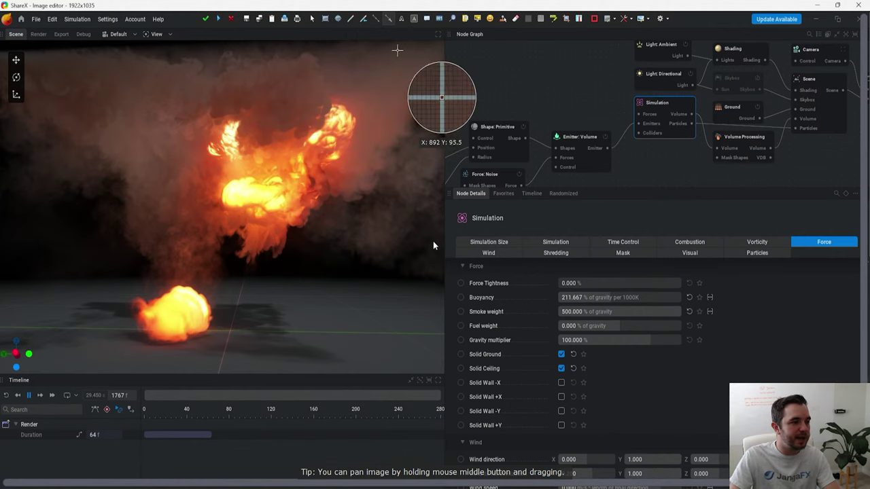
left_click(350, 21)
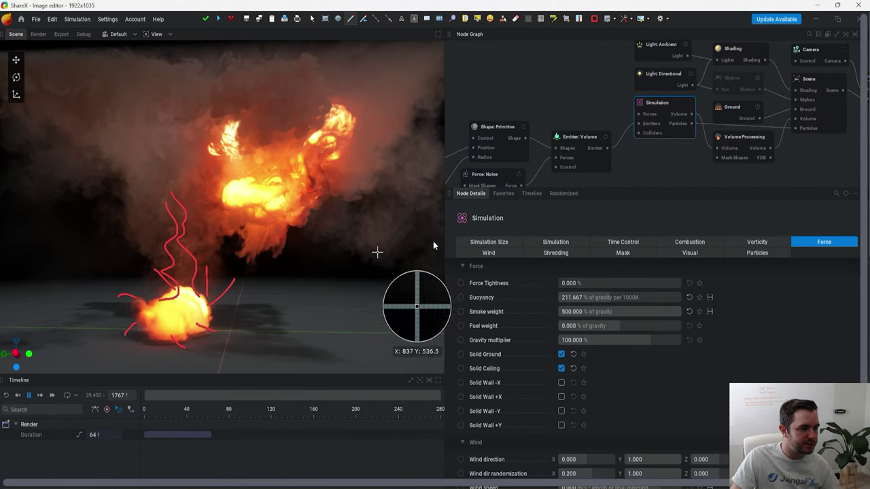
mouse_move(381, 101)
left_mouse_down()
mouse_move(397, 143)
mouse_move(391, 271)
left_mouse_up()
left_click_drag(373, 238, 406, 254)
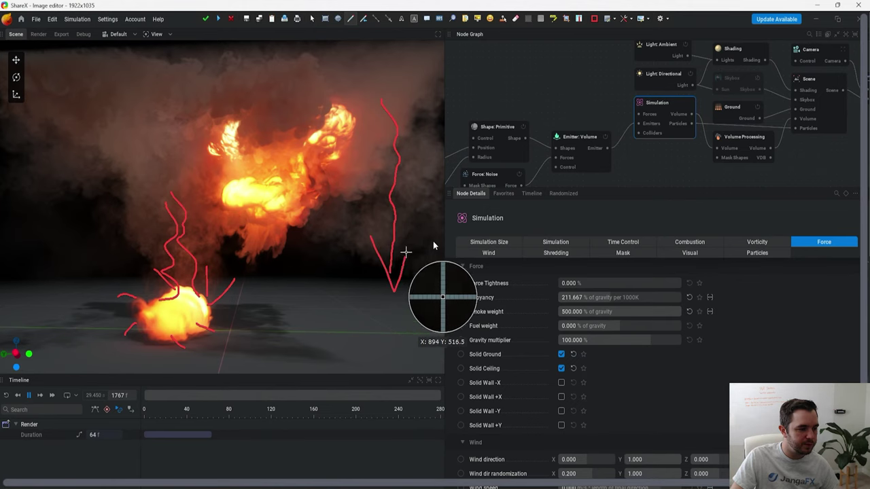
left_click_drag(354, 136, 356, 207)
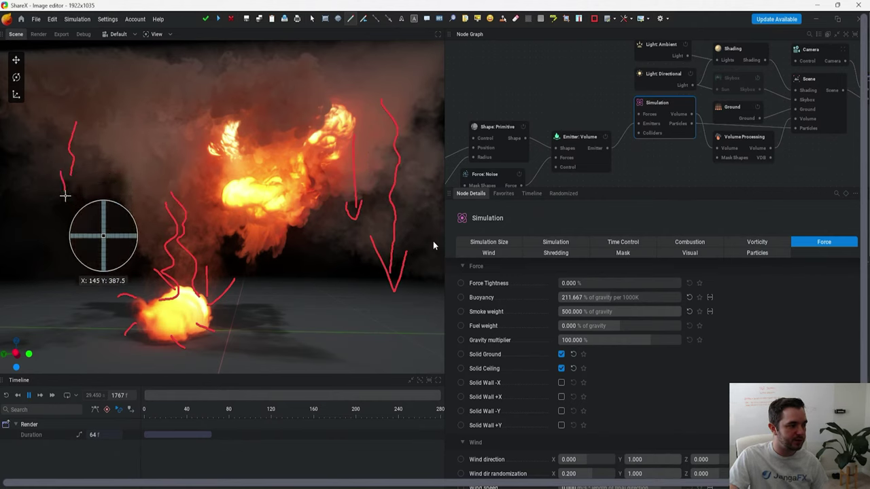
Step: Mark the ceiling with a freehand line and scribble swirls over the fire and smoke, and return to EmberGen
left_click_drag(160, 66, 382, 65)
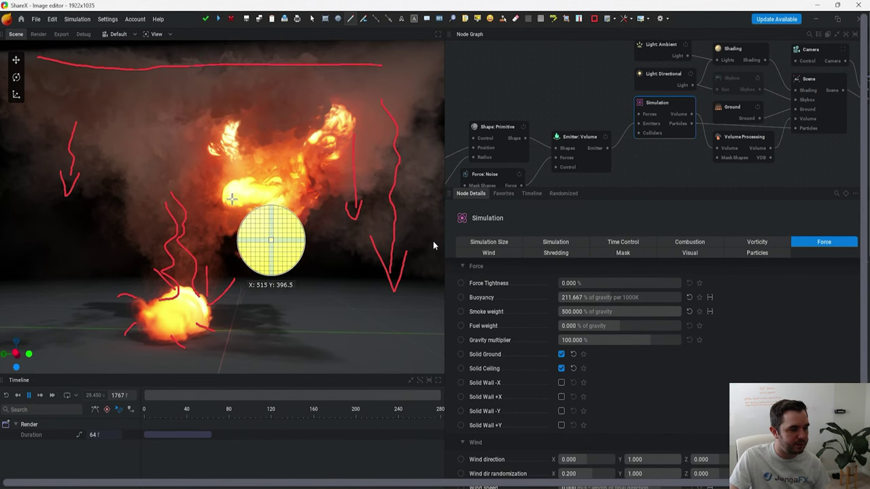
mouse_move(236, 199)
left_mouse_down()
mouse_move(295, 183)
mouse_move(284, 186)
mouse_move(291, 188)
left_mouse_up()
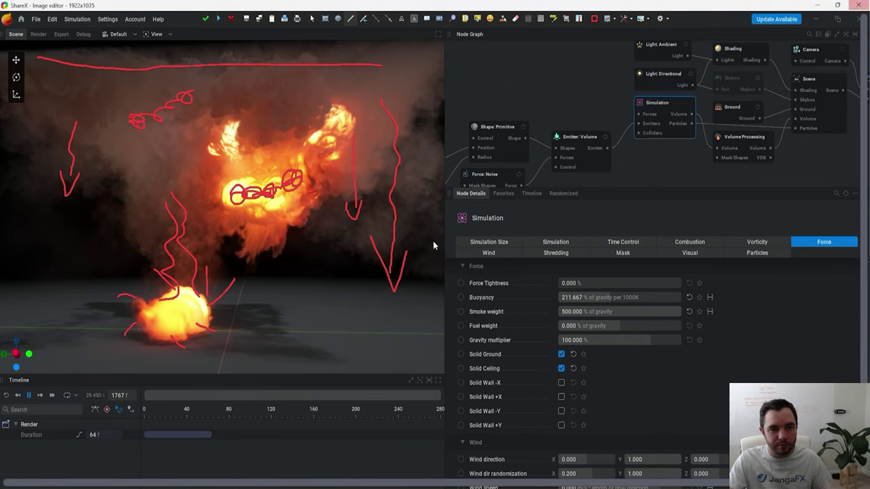
left_click(859, 5)
left_click(440, 282)
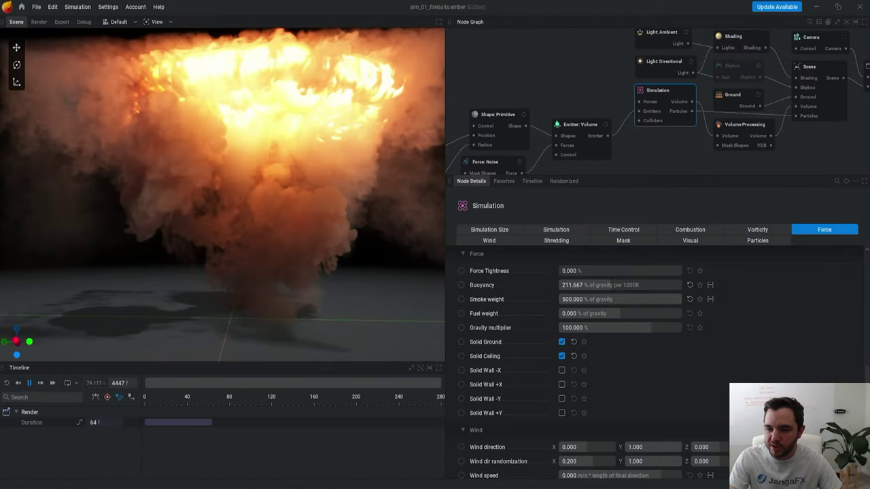
Step: Restart the fireball simulation and open the sim_01_just_density.ember project without saving the current changes
left_click_drag(326, 210, 313, 232)
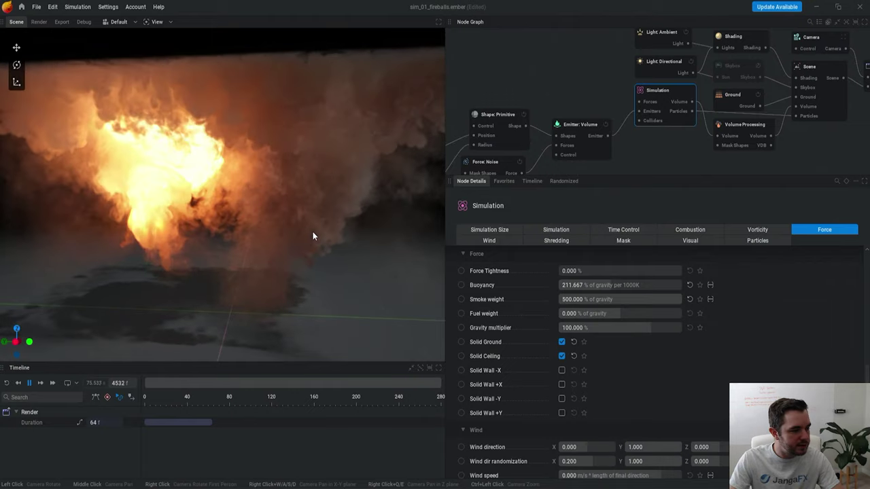
key("r")
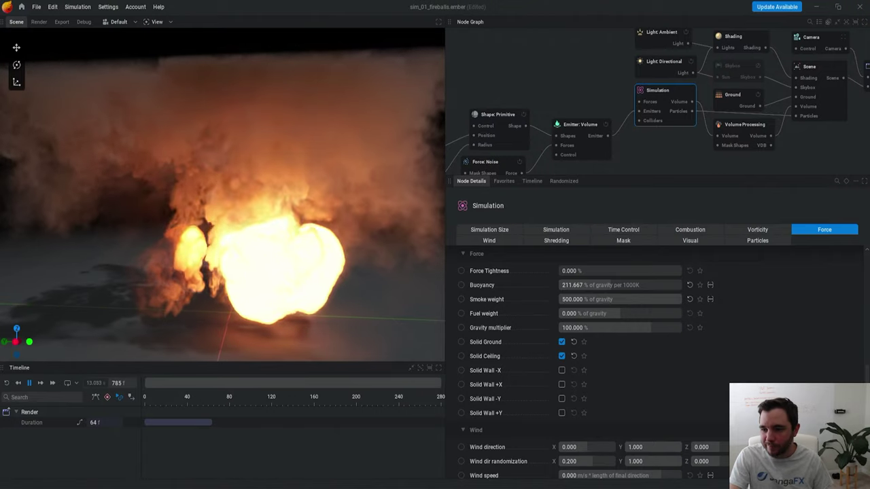
left_click_drag(500, 188, 286, 222)
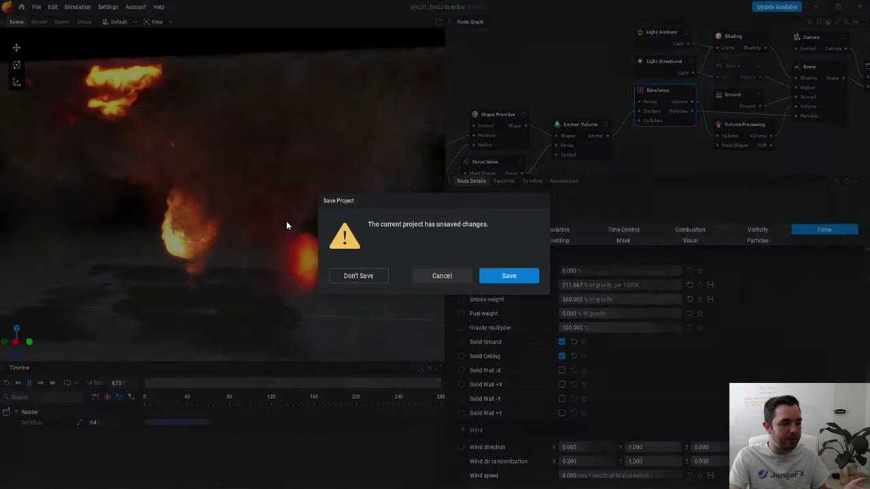
left_click(355, 279)
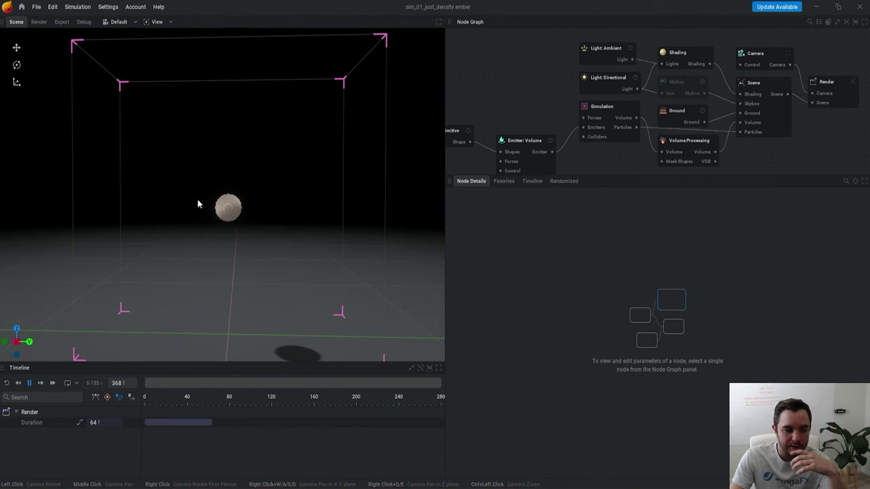
Step: Start a project from the Default Smoke template and view its smoke plume
left_click(22, 7)
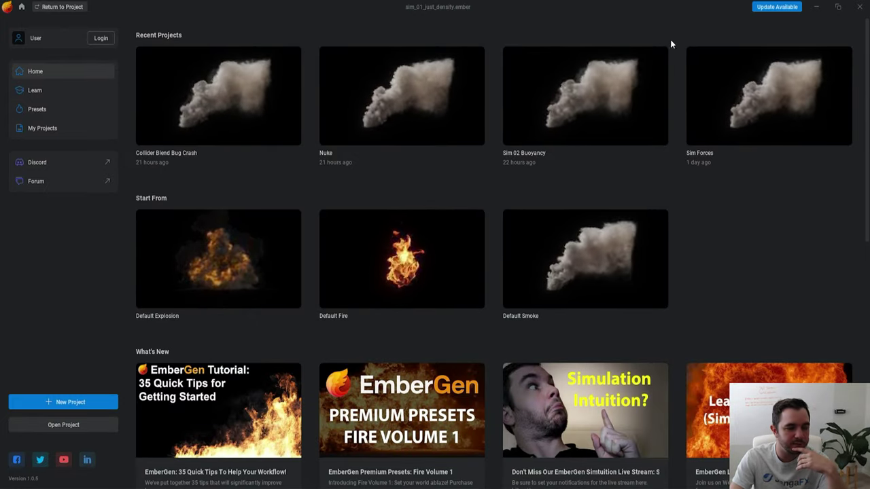
left_click(550, 283)
left_click_drag(272, 224, 299, 207, "alt")
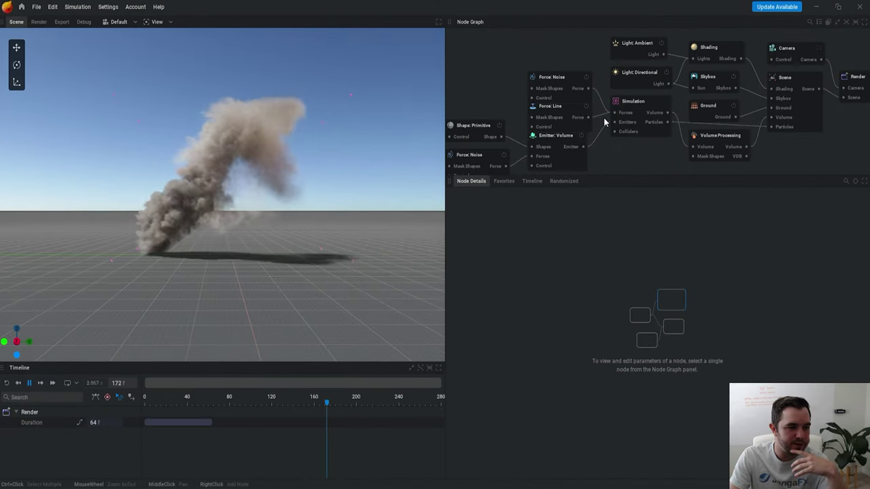
Step: Move the simulation's Force: Noise and Force: Line nodes above Emitter: Volume and space them apart
middle_click_drag(562, 78, 602, 66)
left_click_drag(559, 43, 602, 104)
left_click_drag(610, 92, 588, 44)
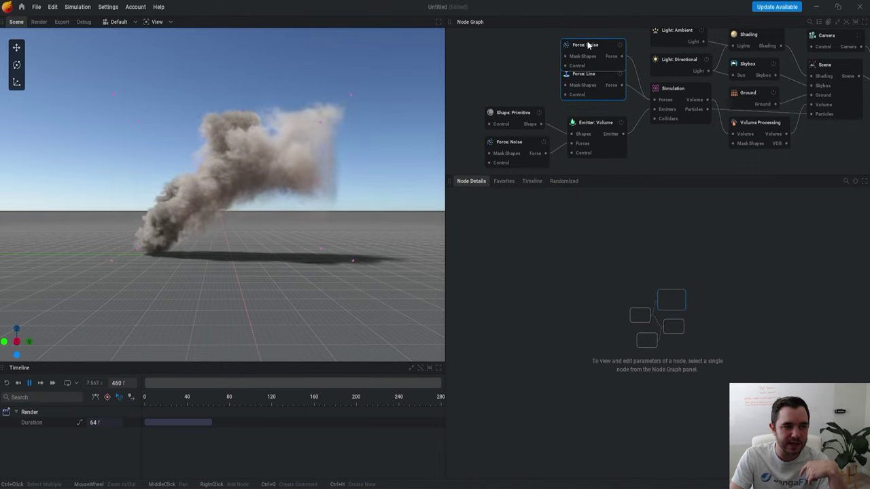
left_click(543, 80)
mouse_move(602, 85)
left_mouse_down()
mouse_move(605, 100)
mouse_move(602, 88)
left_mouse_up()
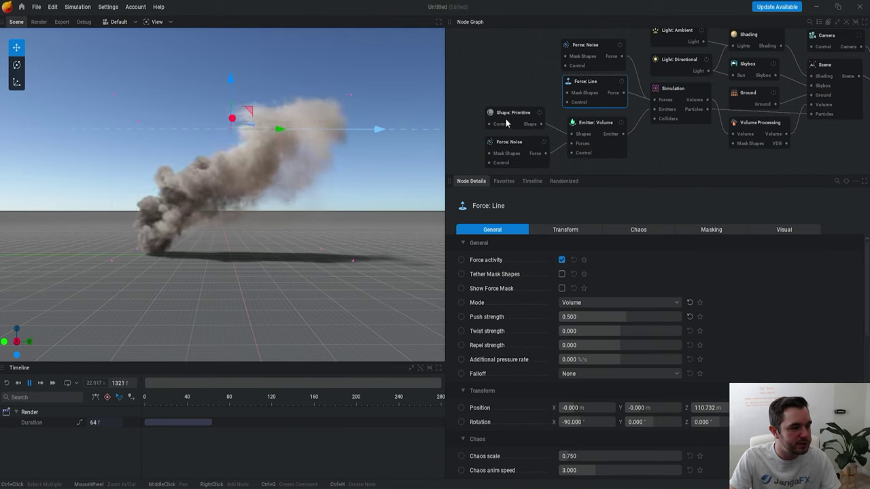
Step: Examine the Emission, Pressure and Forces settings of the Emitter: Volume node
left_click(507, 74)
middle_click_drag(507, 75, 513, 81)
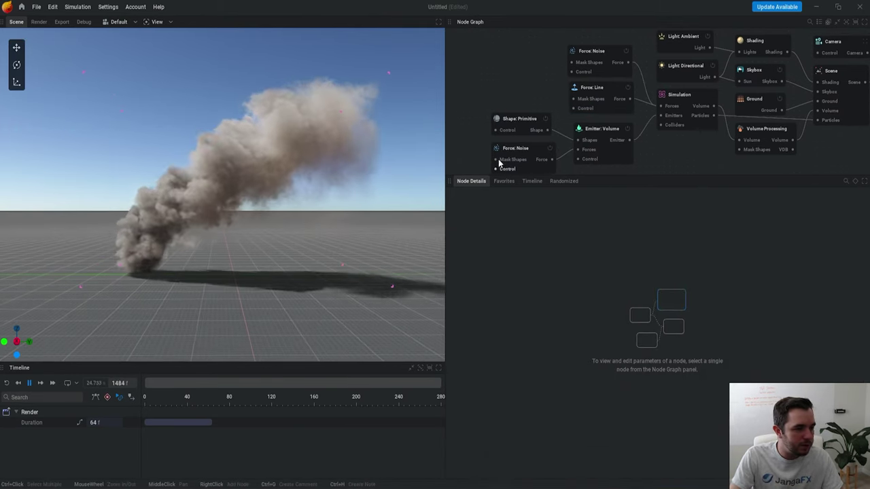
left_click(617, 160)
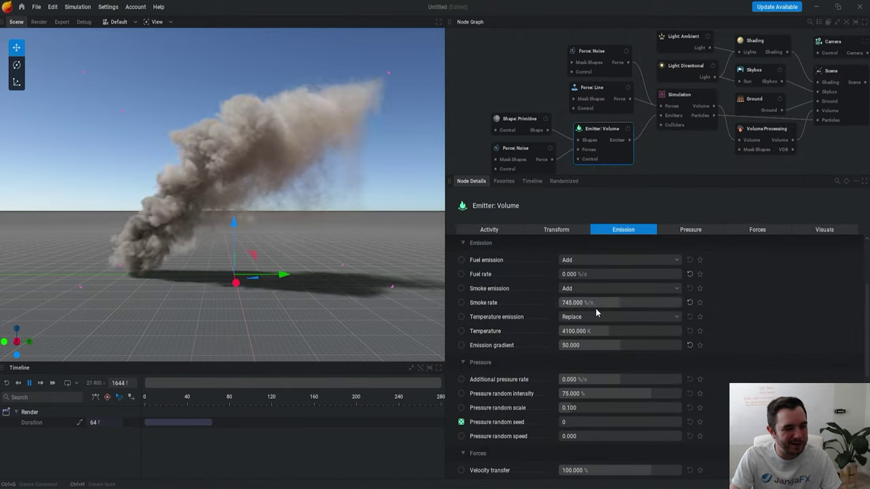
left_click(714, 232)
left_click(754, 230)
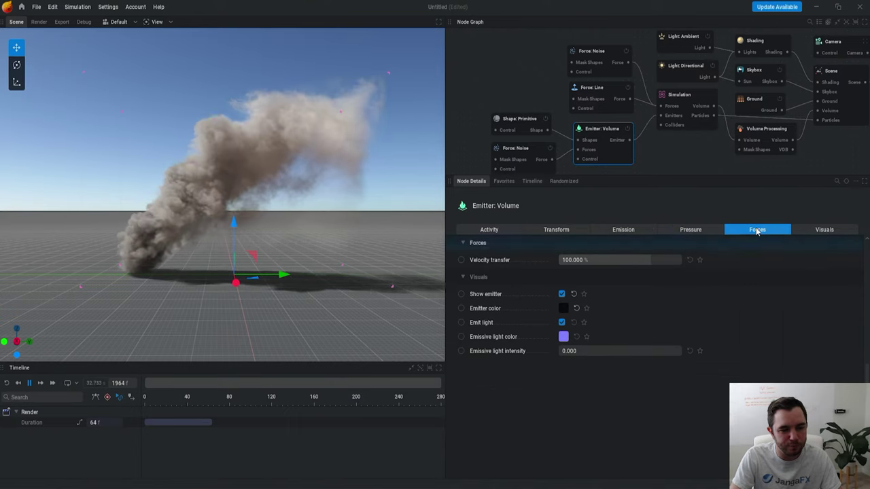
Step: Examine the Simulation node's Force, Vorticity and Combustion settings
middle_click_drag(704, 110, 697, 125)
left_click(697, 124)
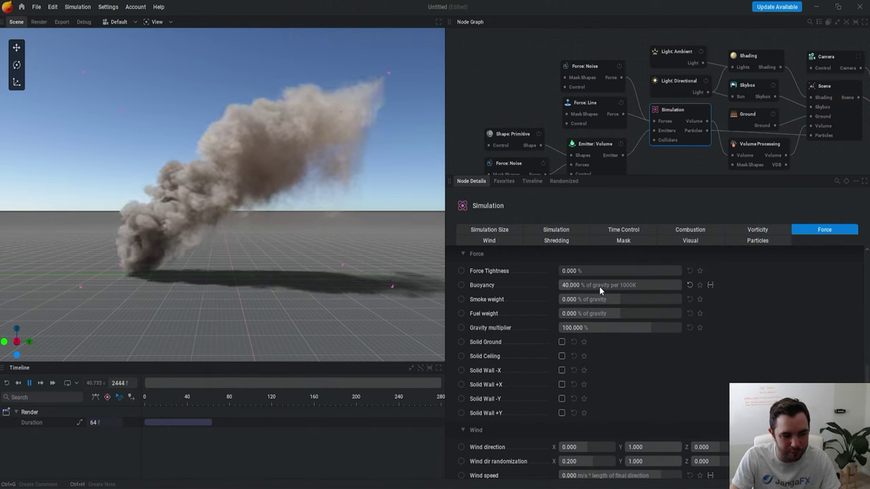
left_click(754, 232)
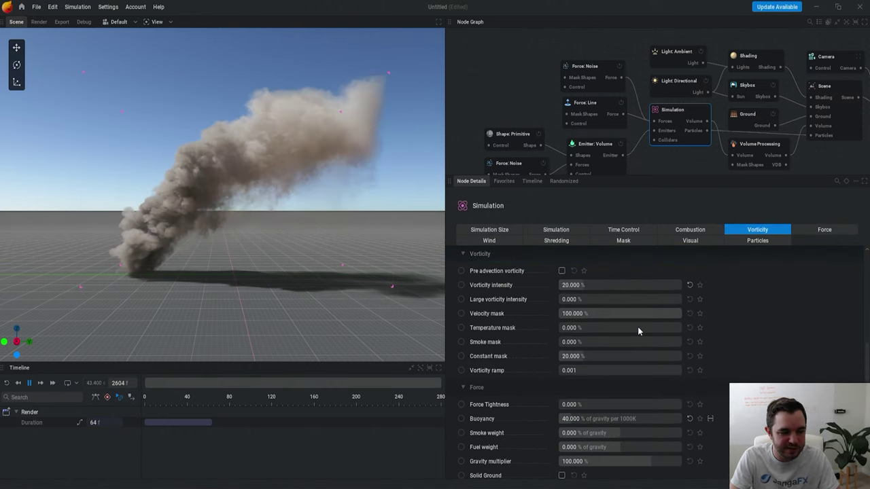
scroll(588, 419, "down", 1)
scroll(589, 423, "down", 1)
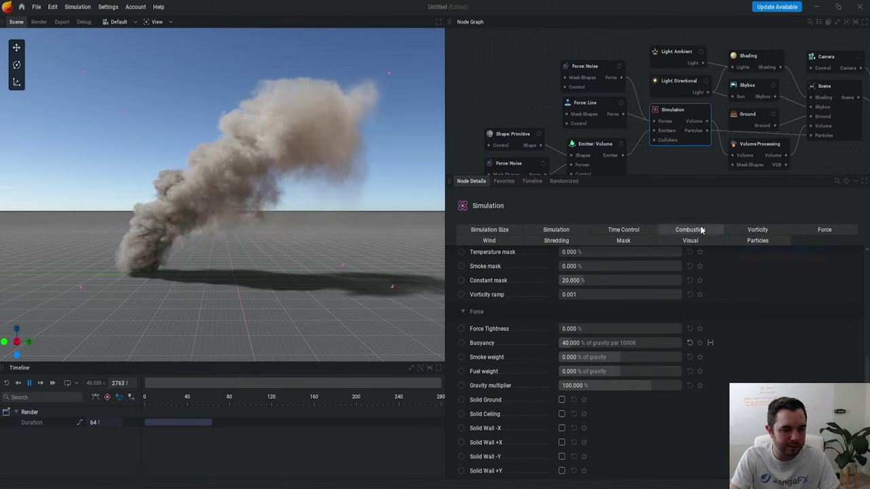
left_click(700, 230)
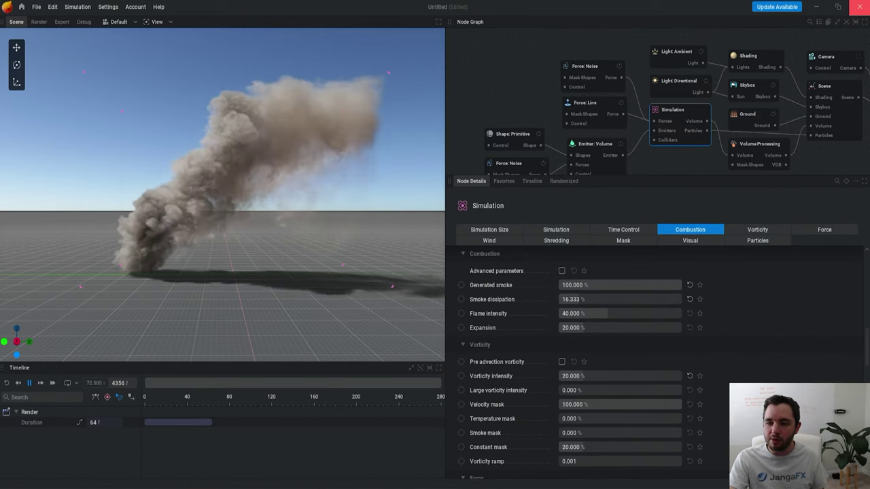
Step: Reopen the sim_01_just_density.ember project without saving the default smoke project
left_click_drag(303, 170, 329, 235)
left_click(356, 277)
Step: Change the Shape: Primitive node's type from Sphere to Torus
middle_click_drag(547, 121, 570, 113)
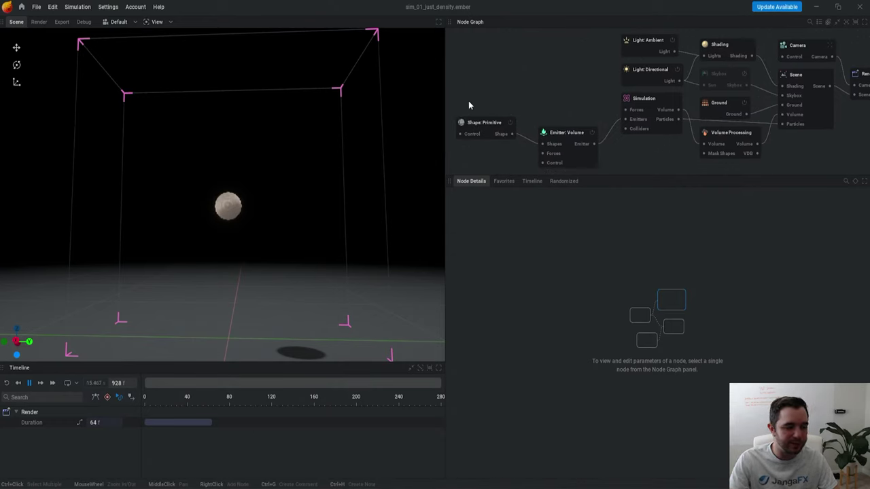
left_click(496, 128)
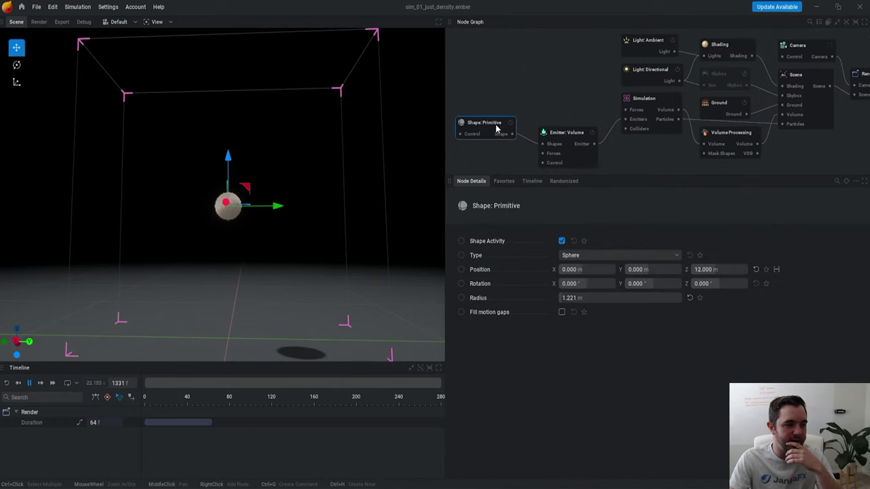
left_click(589, 256)
left_click(579, 317)
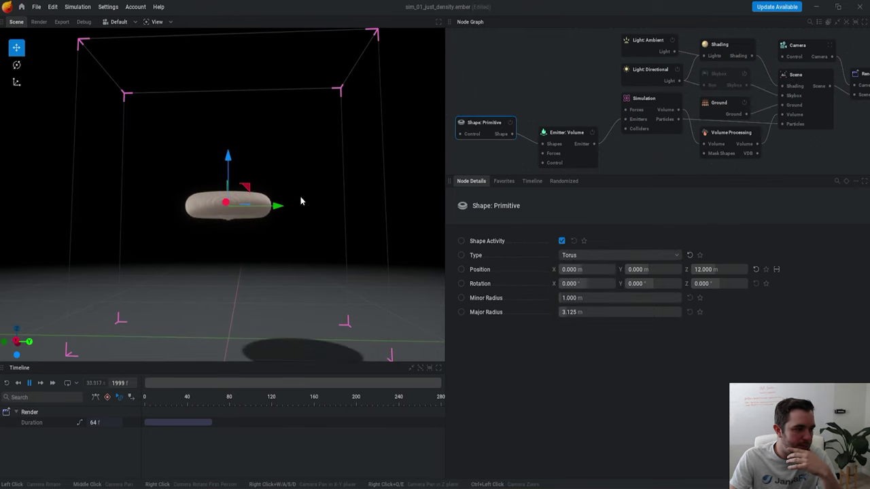
Step: Restart the simulation and lower the torus emitter along Z to just above the ground
left_click_drag(299, 198, 298, 262)
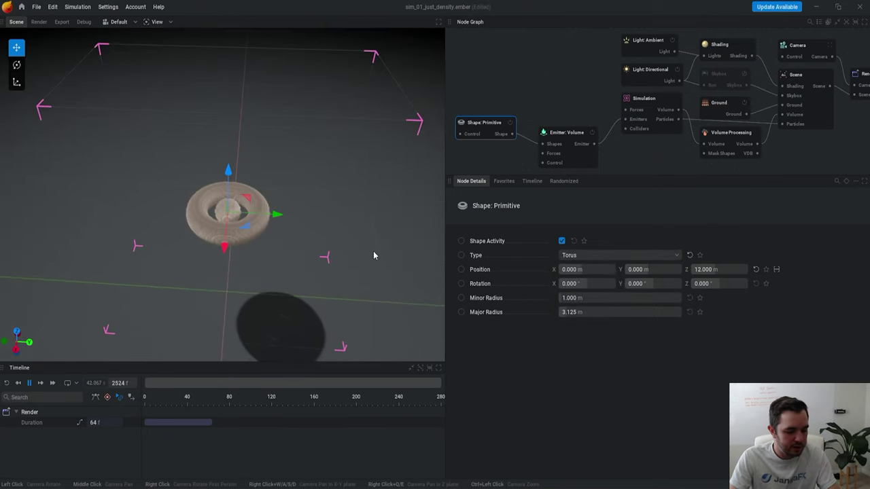
key("r")
left_click_drag(331, 307, 326, 238)
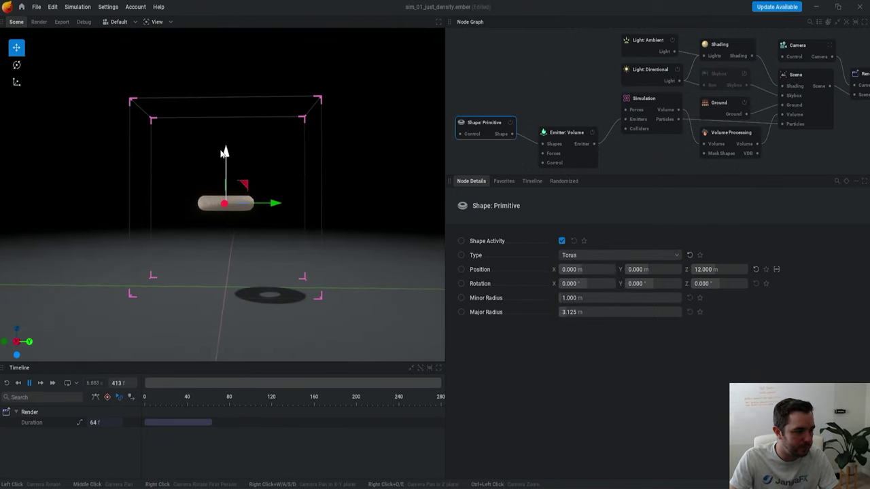
left_click_drag(224, 152, 224, 227)
Step: Set the Simulation node's voxel count to 256 × 256 × 256 and its voxel size to 0.200 m, applying the new resolution
left_click(646, 109)
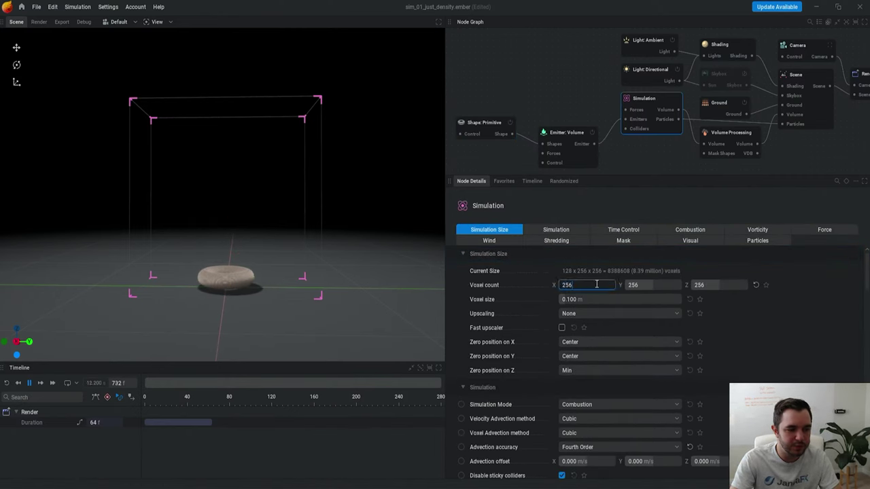
key("Tab")
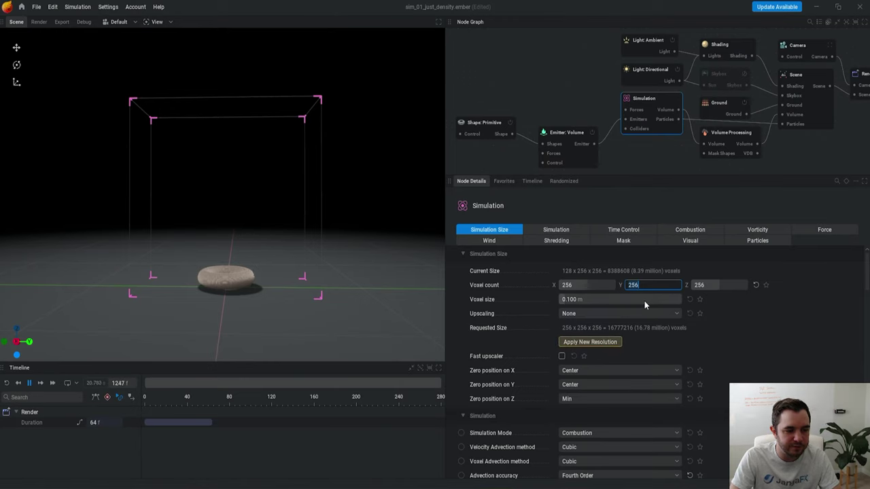
key("Return")
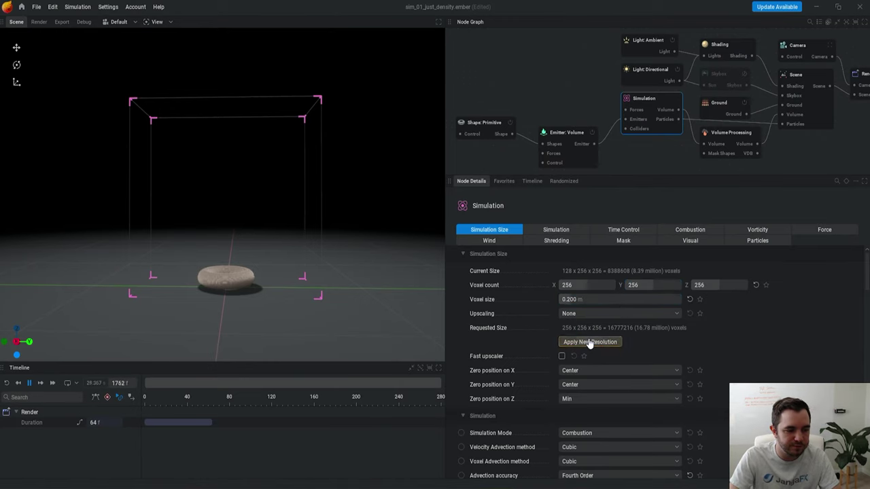
left_click(590, 343)
Step: Try a taller simulation domain by setting the Z voxel count to 384 and applying the new resolution
scroll(323, 141, "down", 6)
middle_click_drag(323, 141, 278, 197)
scroll(277, 197, "up", 4)
left_click_drag(277, 197, 278, 238)
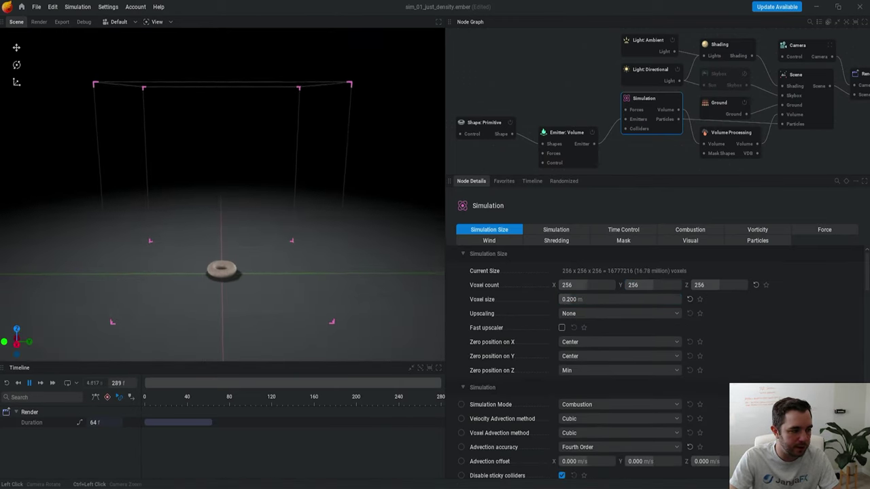
type("384")
key("Return")
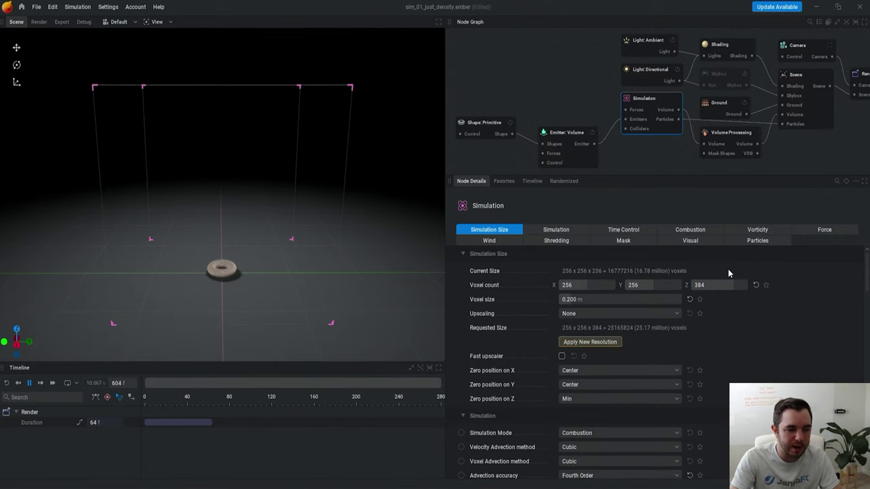
left_click(590, 342)
Step: Set the Simulation node's Z voxel count to 256 and apply the new resolution
middle_click_drag(237, 165, 236, 242)
left_click_drag(237, 242, 239, 219)
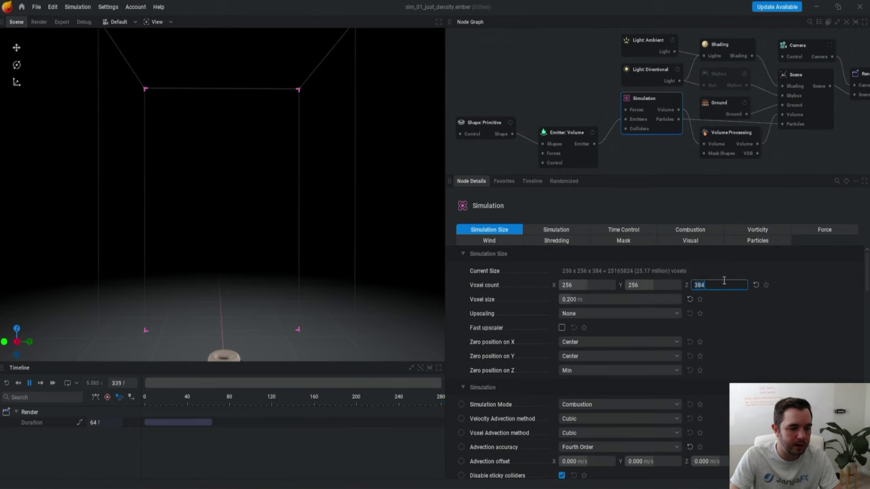
type("256")
key("Return")
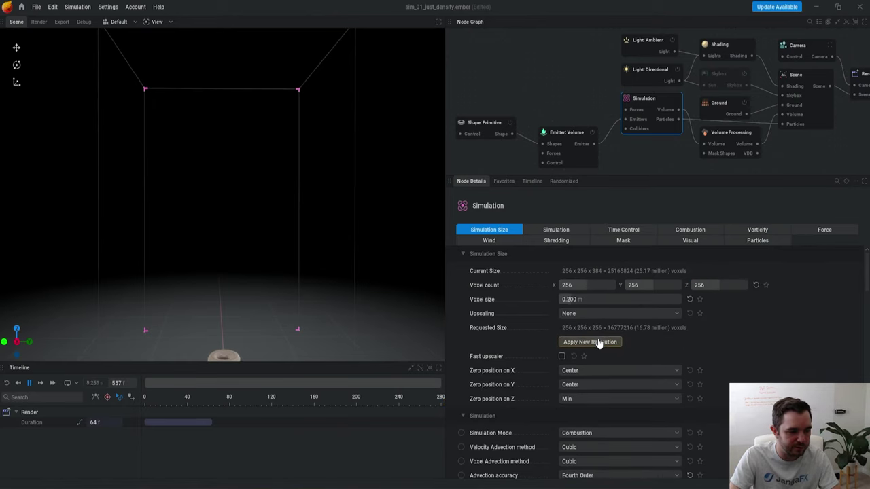
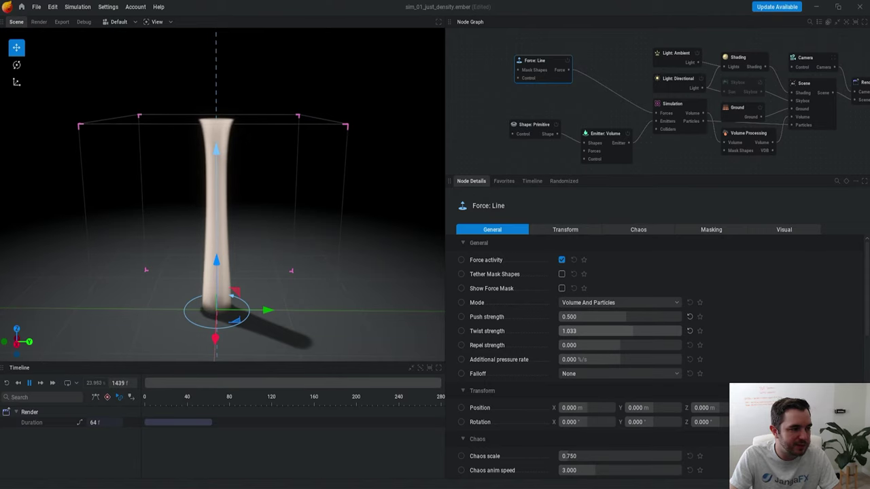
Step: Enable the Simulation node's visual gizmo and inspect the smoke column's velocity arrows in 3D Grid mode
left_click_drag(284, 204, 302, 234)
scroll(276, 246, "up", 2)
left_click(688, 111)
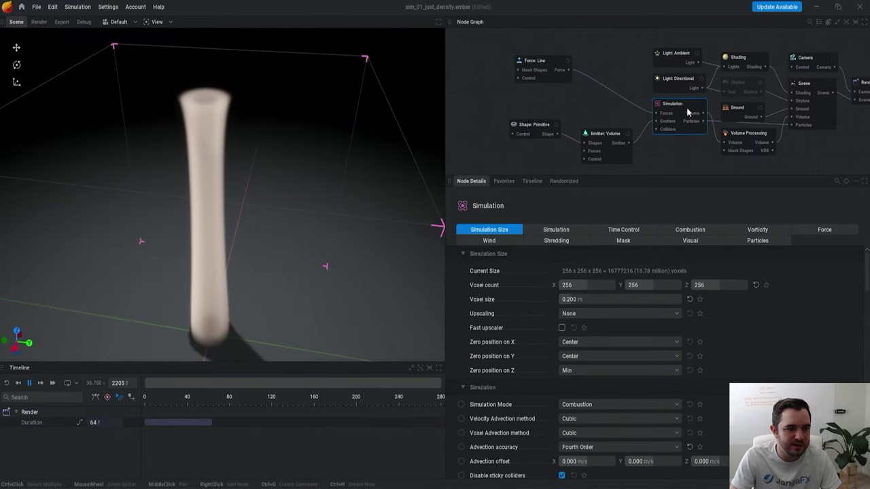
left_click(759, 231)
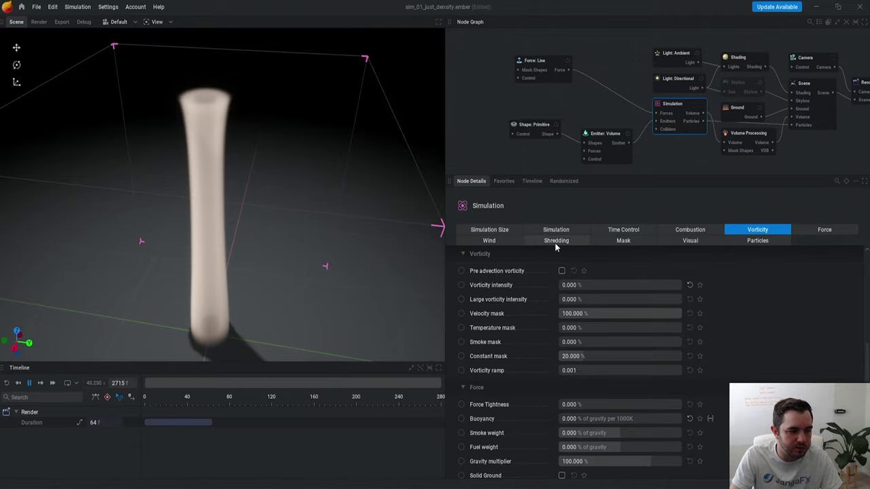
left_click(690, 240)
left_click(562, 271)
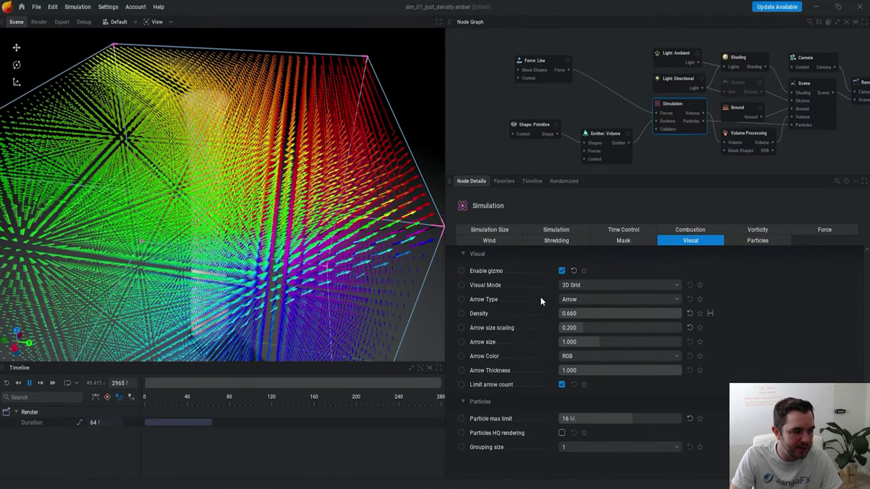
left_click_drag(326, 197, 329, 266, "alt")
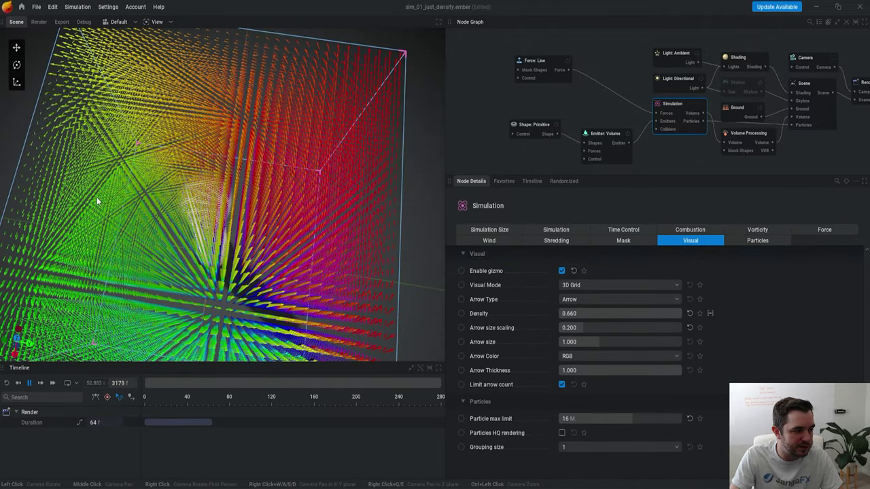
left_click_drag(270, 238, 309, 194)
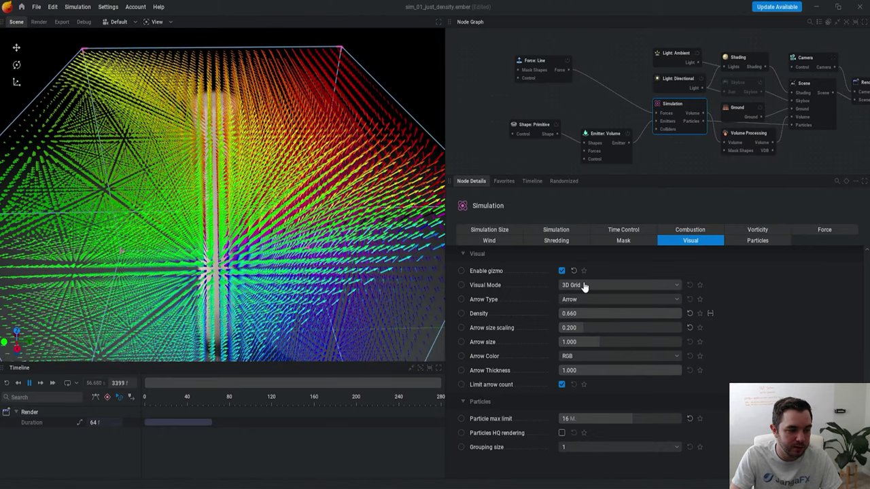
Step: Switch the velocity visualization to a 2D Grid on the Z axis
left_click(570, 310)
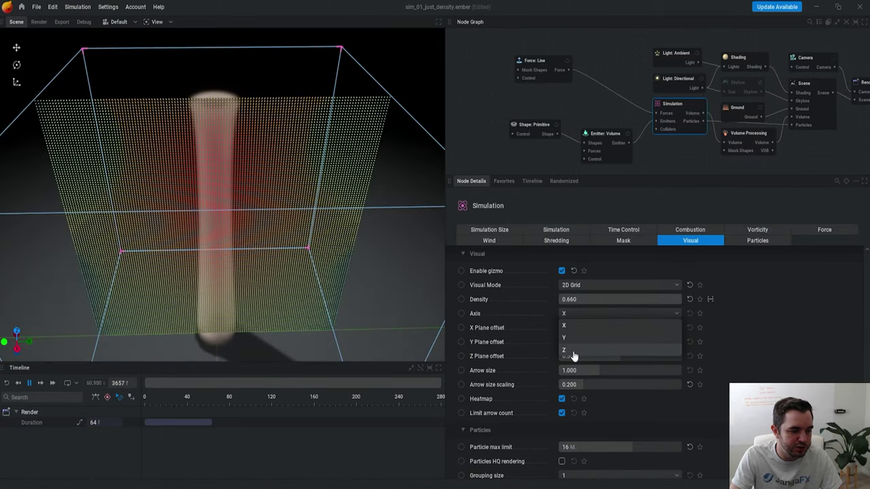
left_click(573, 353)
left_click_drag(354, 228, 337, 255)
scroll(333, 257, "up", 5)
left_click_drag(281, 270, 274, 275)
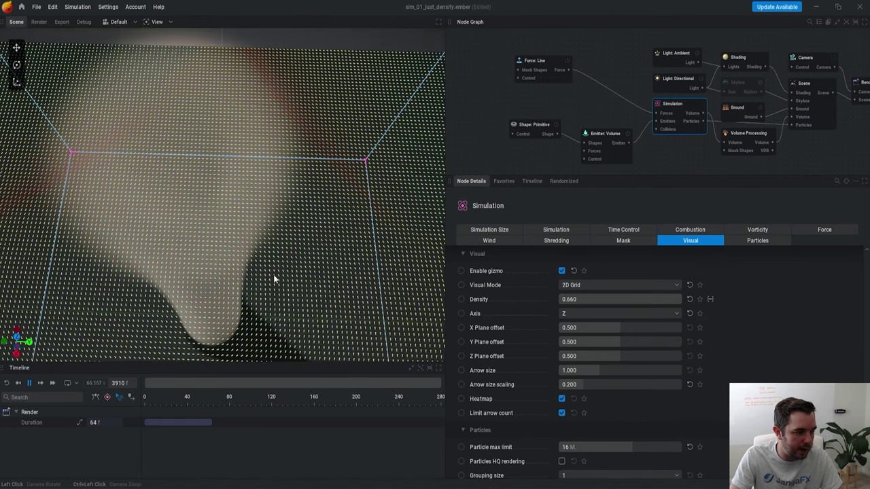
Step: Set the velocity grid's arrow size to 3.000, arrow size scaling to 1.000 and density to 0.218
left_click_drag(600, 371, 681, 371)
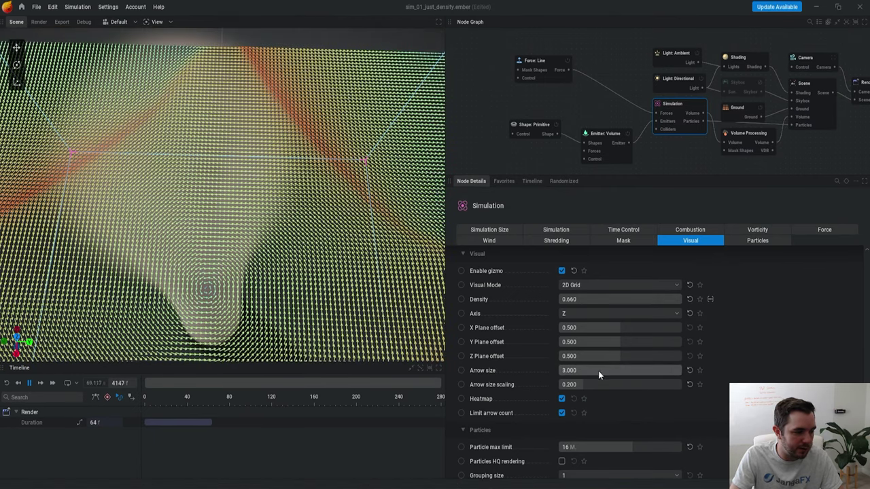
left_click_drag(588, 385, 681, 384)
left_click_drag(635, 301, 565, 301)
scroll(263, 252, "down", 5)
left_click_drag(324, 242, 336, 267)
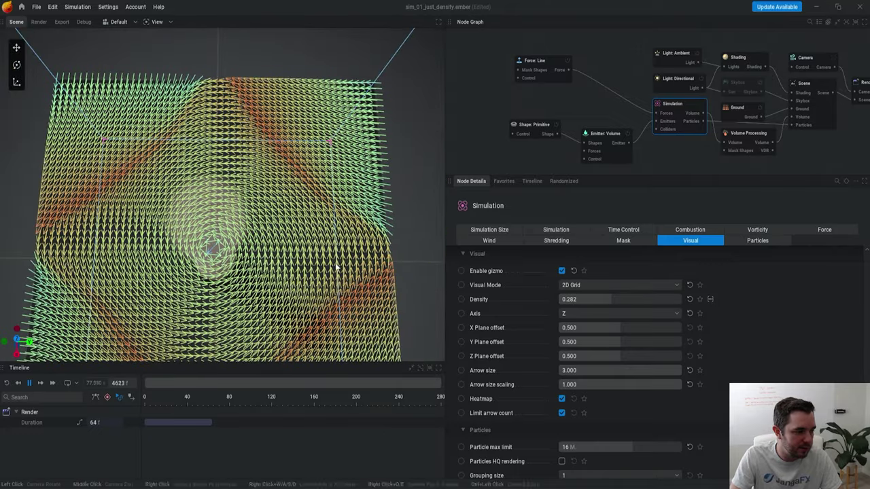
left_click_drag(609, 300, 604, 299)
scroll(235, 281, "up", 5)
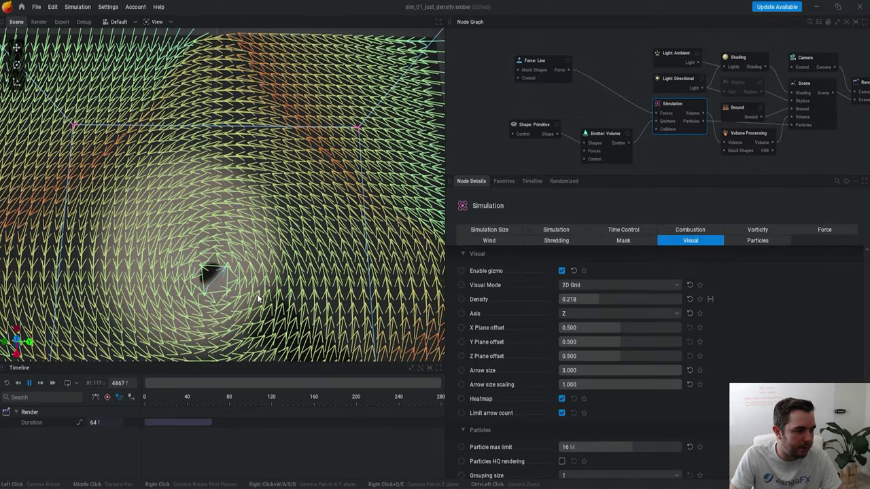
Step: Restart the simulation and watch the flow around the horizontal velocity slice, then view the smoke column without the gizmo
scroll(258, 299, "down", 5)
left_click_drag(258, 299, 263, 246)
key("r")
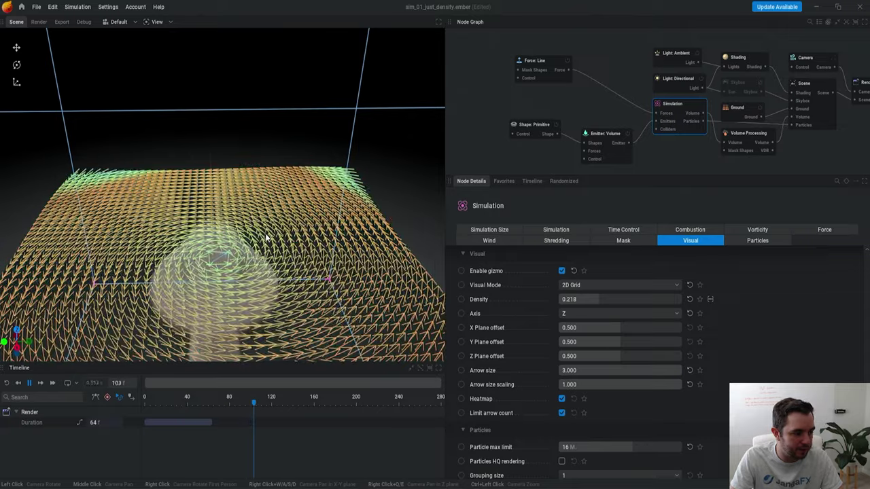
scroll(265, 234, "down", 4)
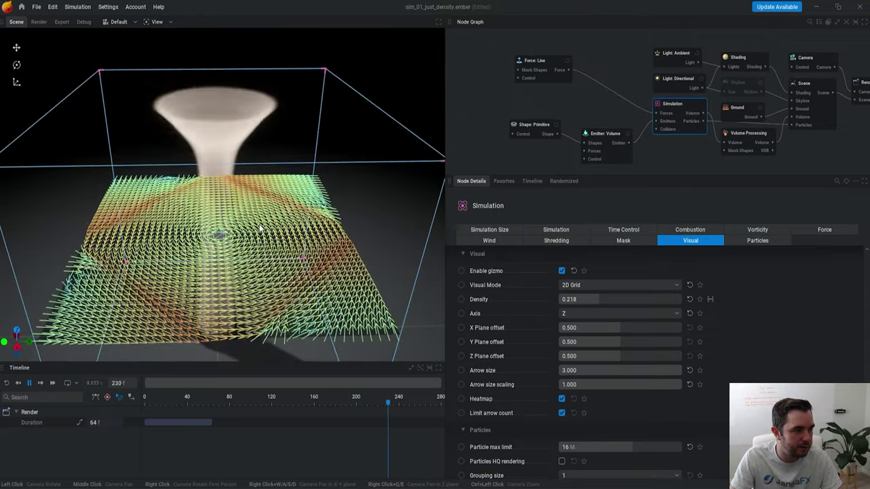
left_click(504, 123)
scroll(250, 302, "down", 2)
left_click_drag(250, 303, 232, 301)
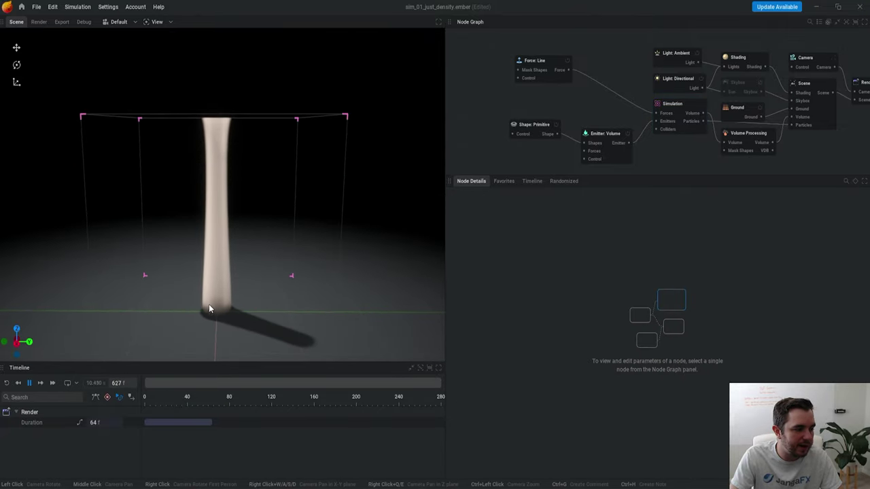
Step: Set the Simulation node's vorticity intensity to 8% and view the smoke with the node deselected
left_click(683, 112)
left_click(758, 229)
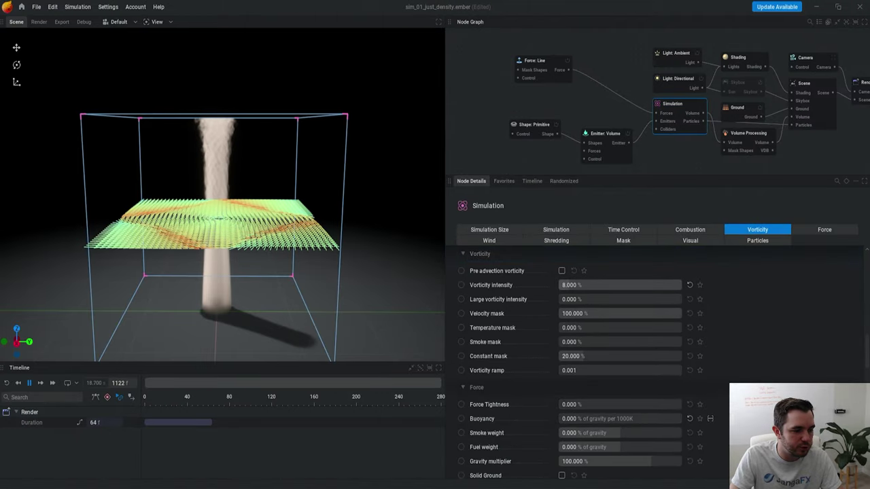
left_click(467, 65)
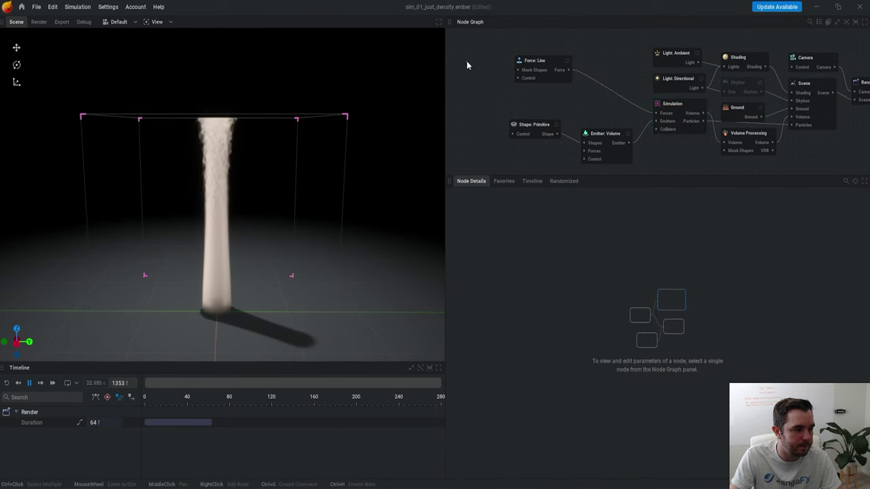
Step: Add a Force: Noise node to the Emitter: Volume node's Forces input and set its amplitude to 100
mouse_move(199, 207)
left_mouse_down()
mouse_move(187, 175)
mouse_move(204, 200)
left_mouse_up()
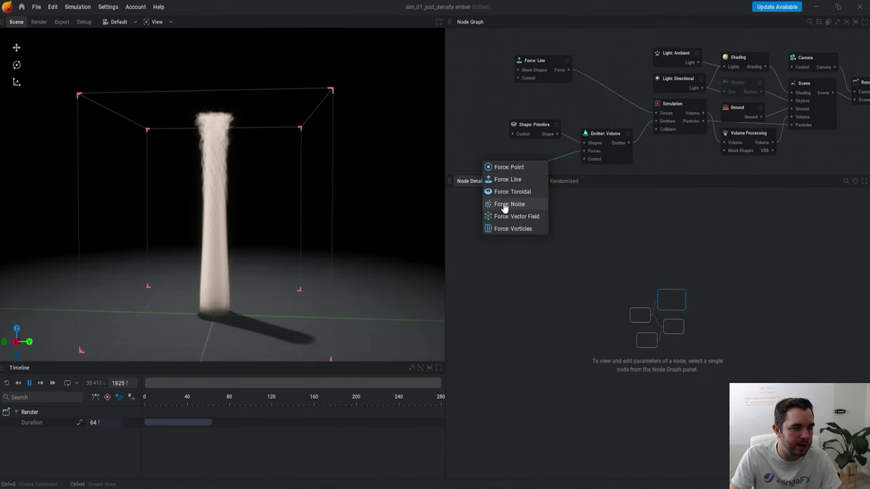
left_click(506, 204)
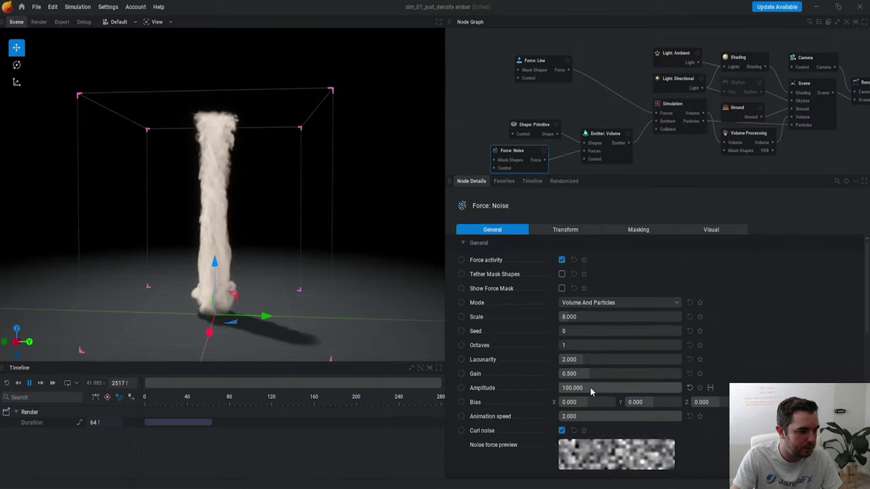
left_click(357, 210)
scroll(353, 212, "down", 2)
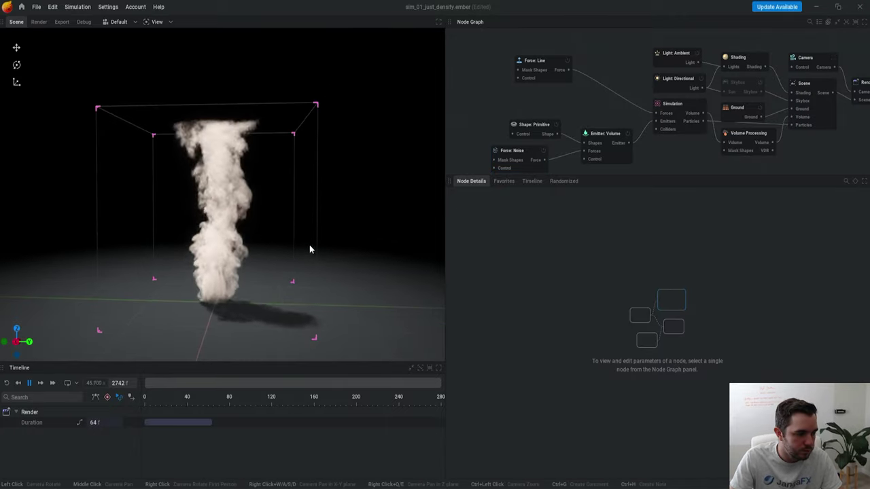
Step: Set the Force: Line node's push strength to 0.100
mouse_move(310, 248)
left_mouse_down()
mouse_move(235, 265)
mouse_move(255, 289)
mouse_move(306, 261)
left_mouse_up()
left_click(545, 77)
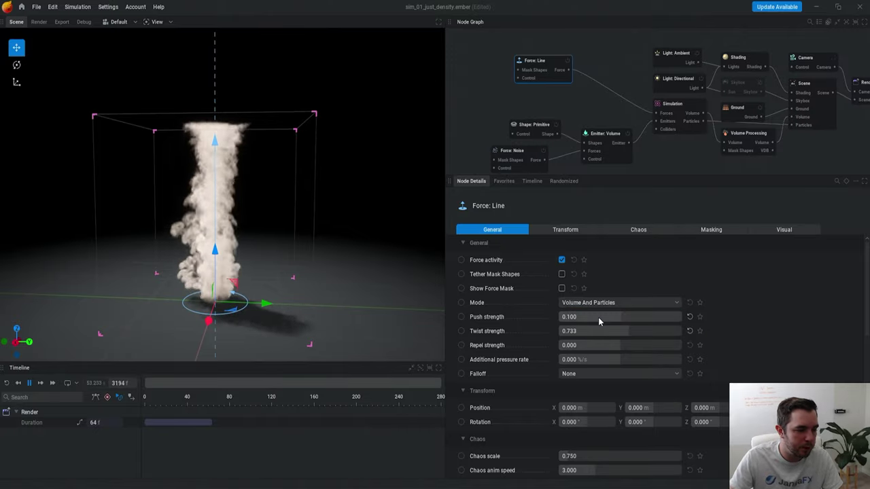
left_click(471, 126)
Step: Set the Simulation node's vorticity intensity to 9.333% and enable Solid Ground and Solid Ceiling
left_click(691, 109)
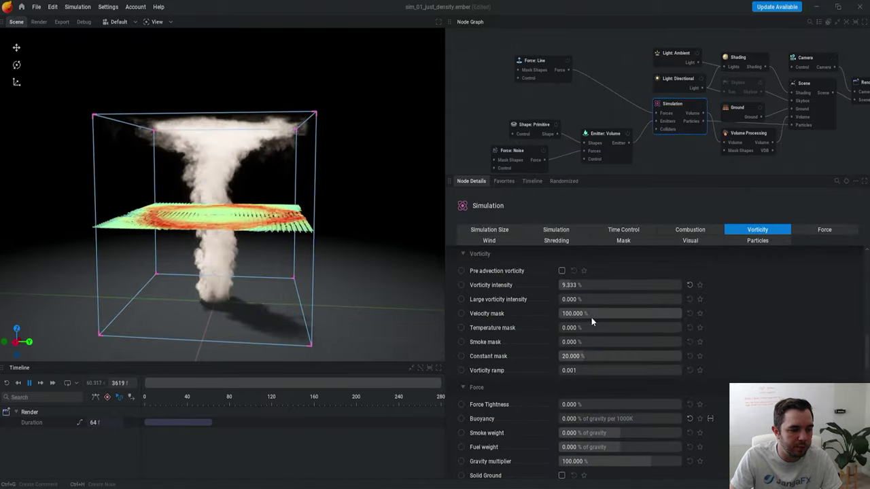
left_click(811, 231)
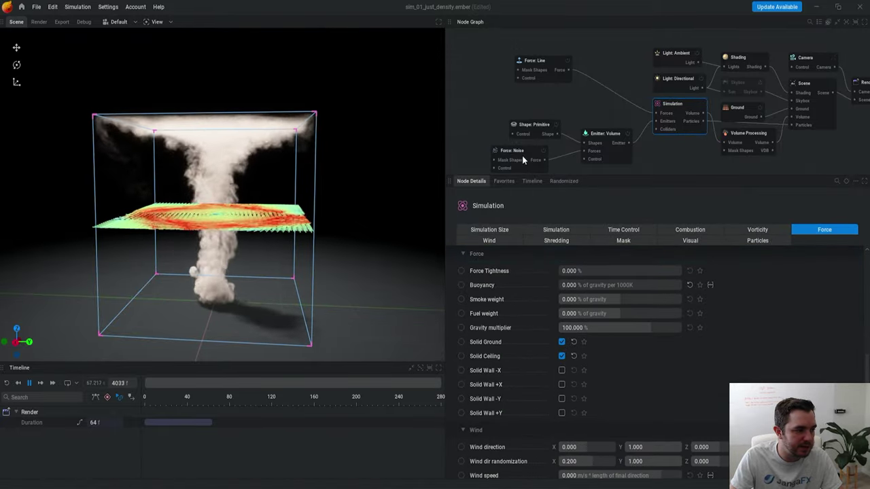
left_click(508, 111)
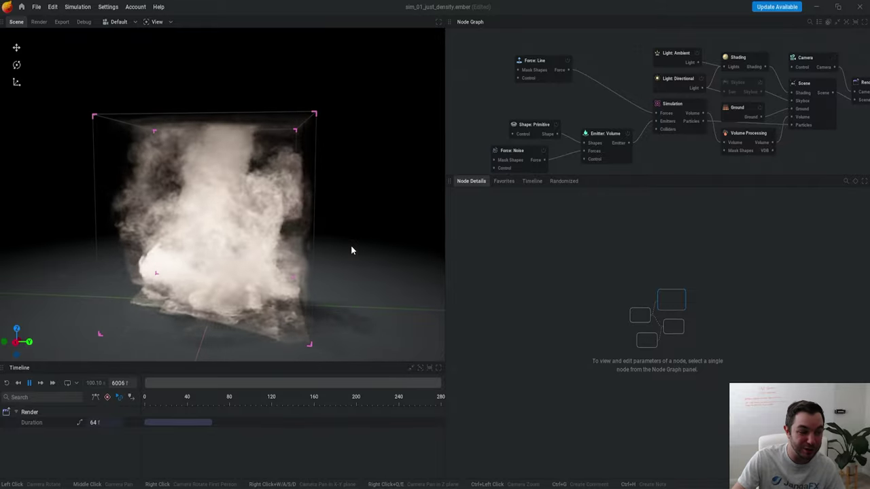
Step: Change the Simulation node's 2D velocity grid axis to Y
left_click(676, 109)
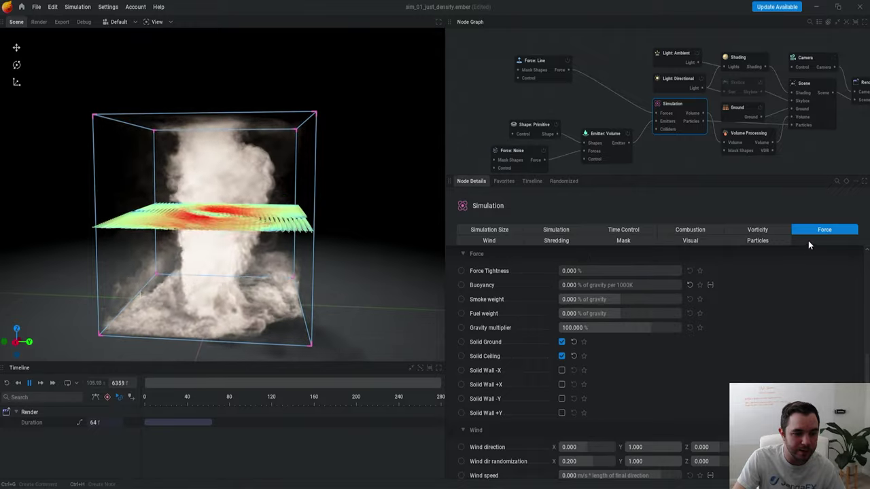
left_click(753, 233)
left_click(711, 243)
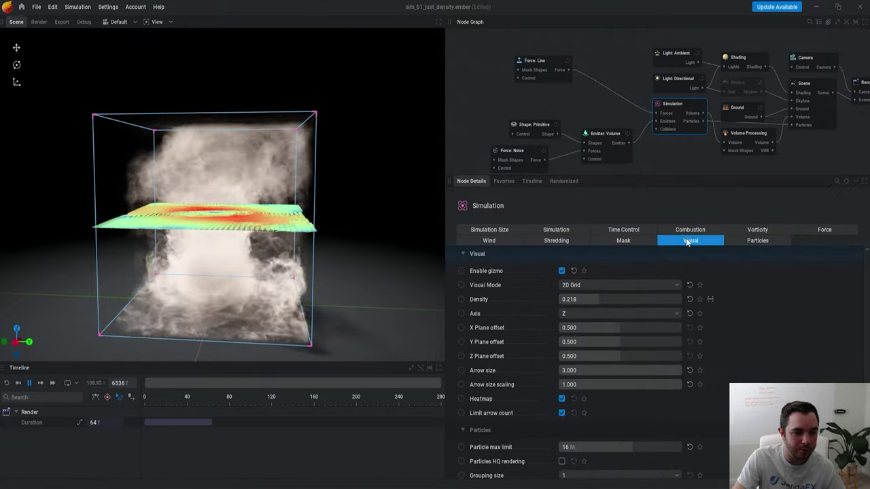
left_click(584, 314)
left_click(578, 339)
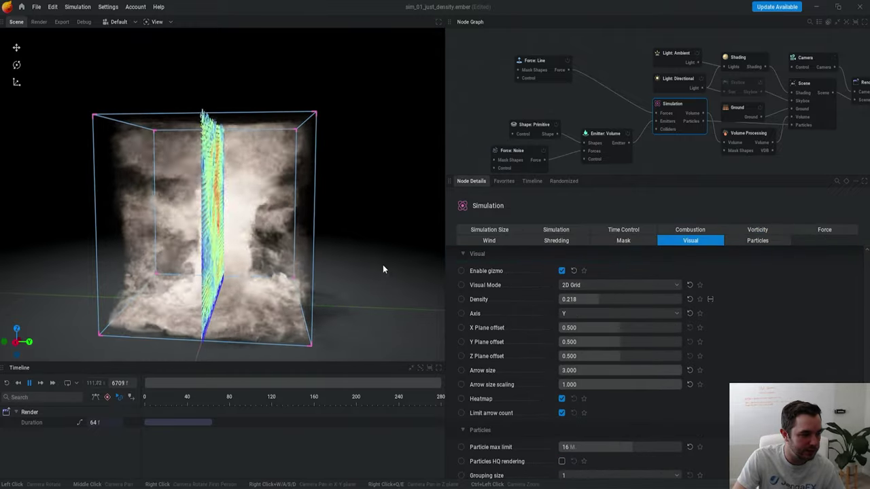
Step: Examine the velocity arrows where the flow meets the solid ground and the domain's open sides
left_click_drag(382, 265, 288, 296)
scroll(288, 297, "up", 5)
middle_click_drag(289, 297, 289, 183)
scroll(290, 292, "up", 2)
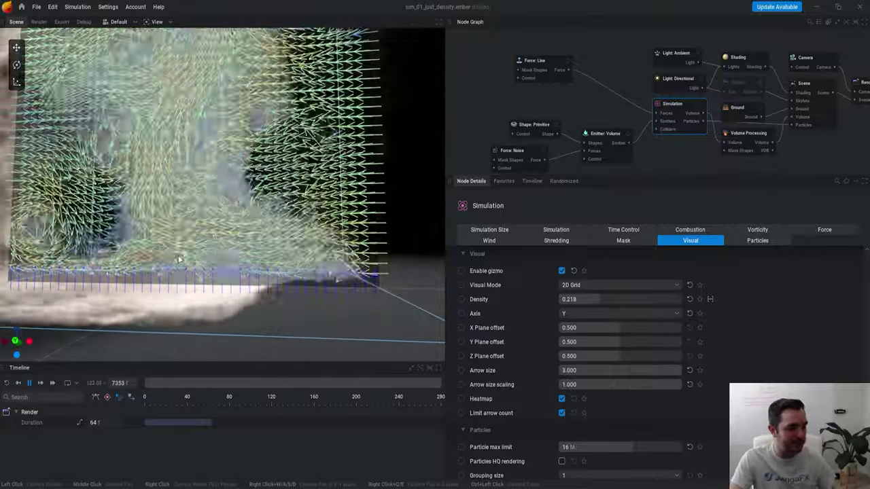
scroll(246, 251, "down", 2)
left_click_drag(236, 257, 231, 301)
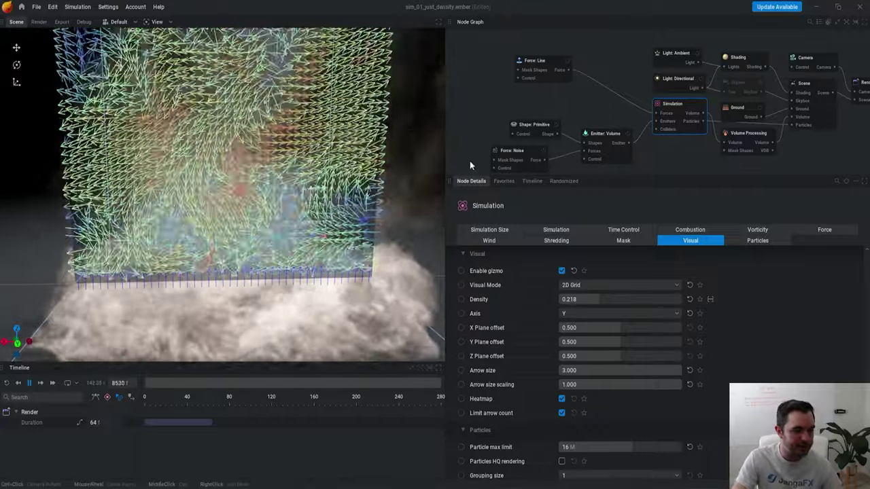
left_click(485, 129)
scroll(291, 233, "down", 3)
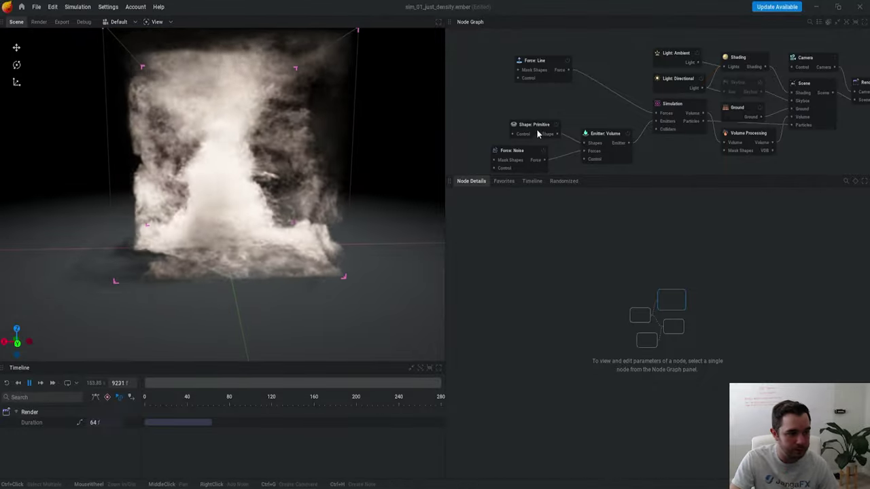
Step: Set the Emitter: Volume node's fuel emission to Add with a fuel rate of 455 %/s
left_click(604, 134)
left_click(623, 231)
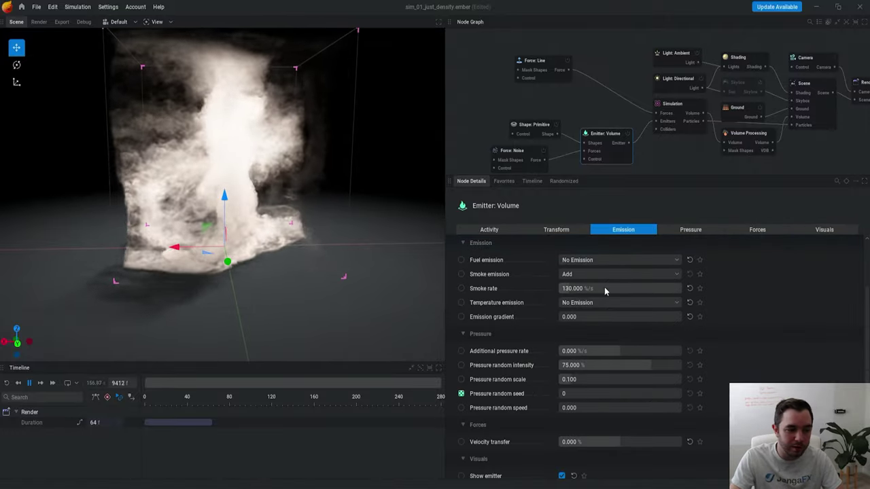
left_click(563, 260)
left_click(583, 284)
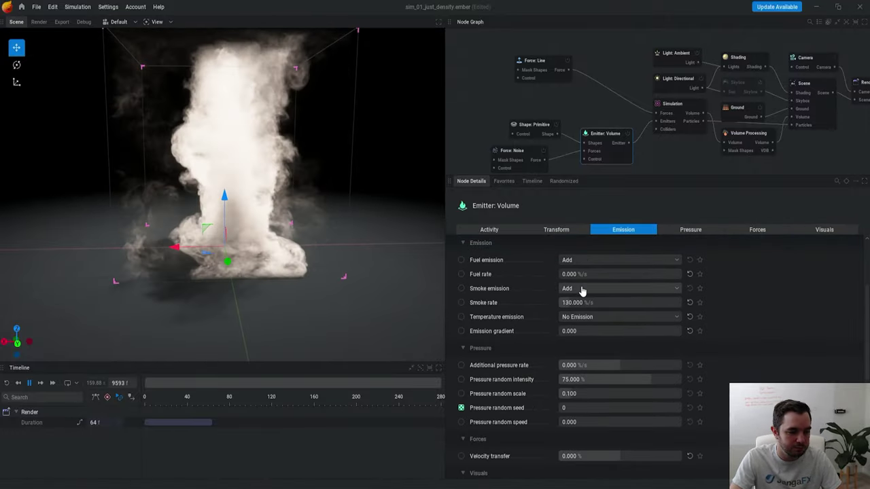
left_click_drag(602, 274, 595, 274)
Step: Set the Emitter: Volume node's temperature emission to Replace and restart the simulation
left_click(584, 320)
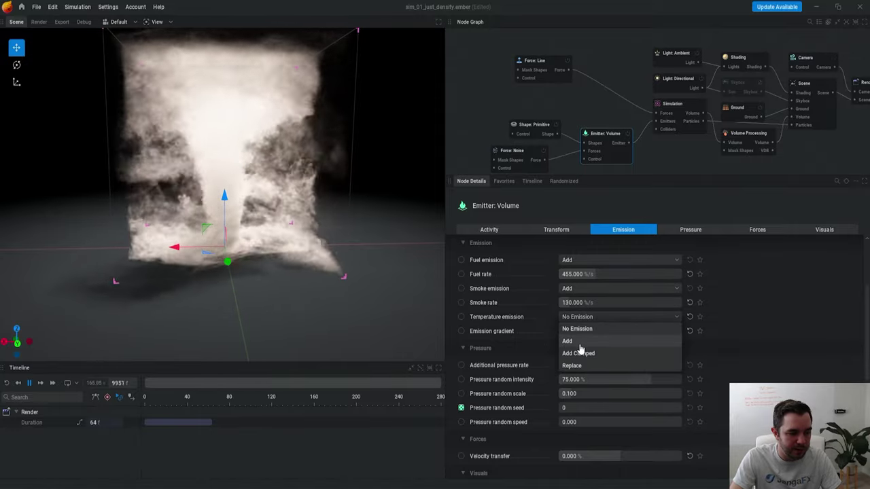
left_click(581, 341)
left_click(583, 317)
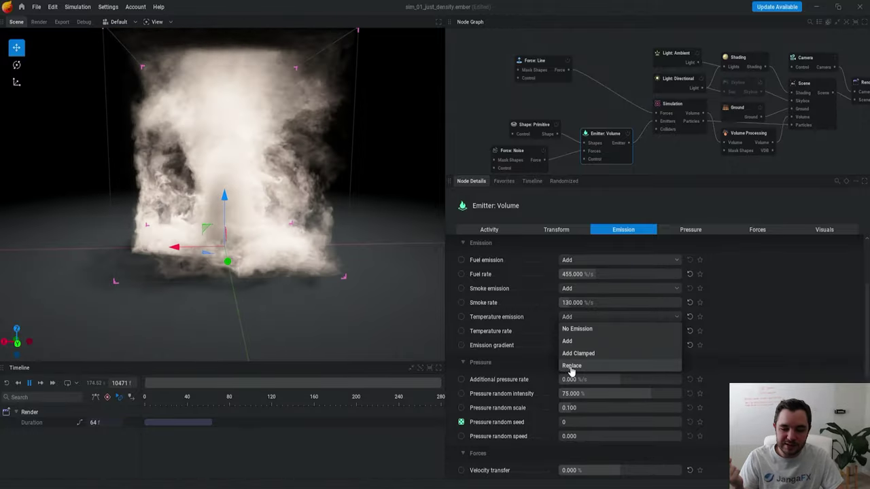
left_click(571, 366)
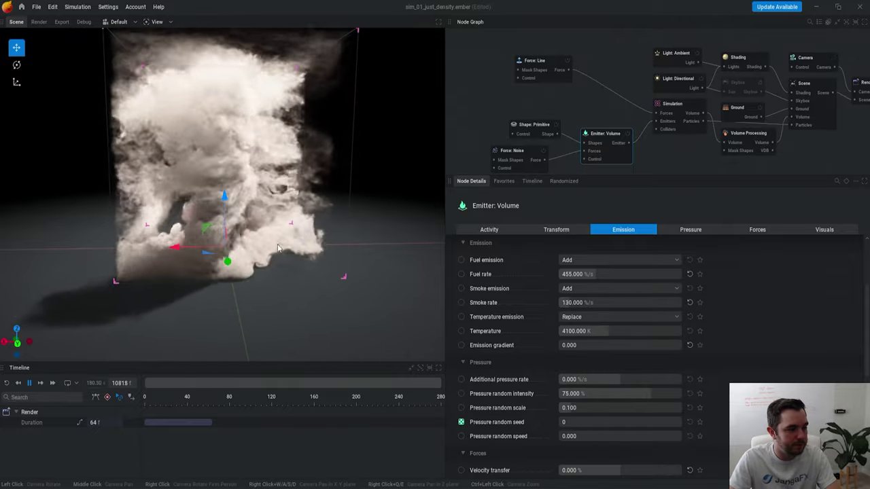
key("r")
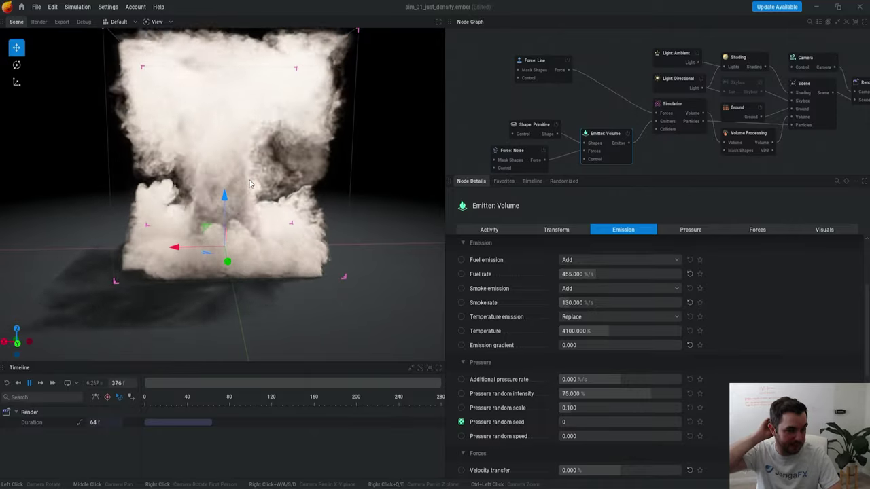
Step: Set the emitter's smoke rate to 0 %/s, fuel rate to 115 %/s and temperature to 10000 K, restarting the simulation between changes
left_click_drag(607, 304, 561, 304)
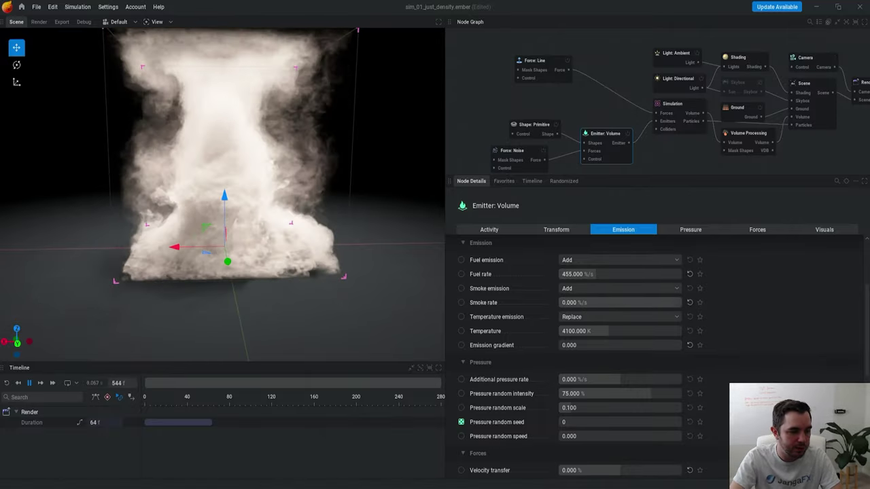
key("r")
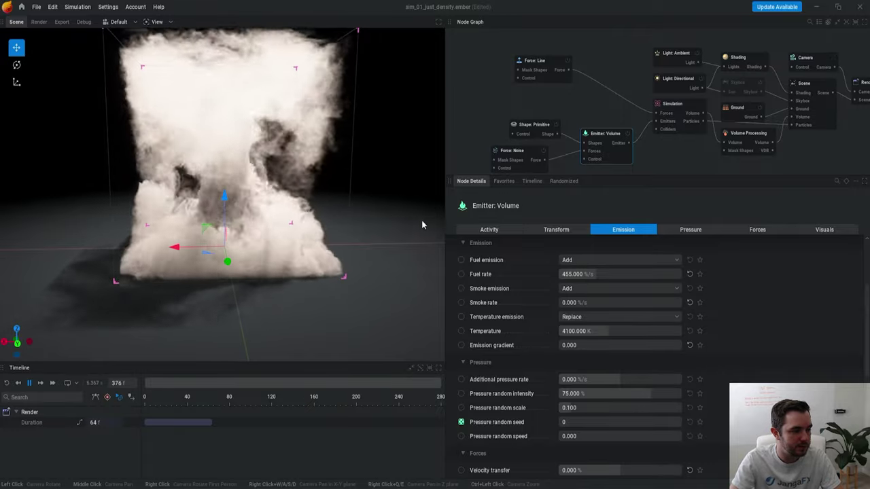
left_click_drag(606, 275, 576, 274)
key("r")
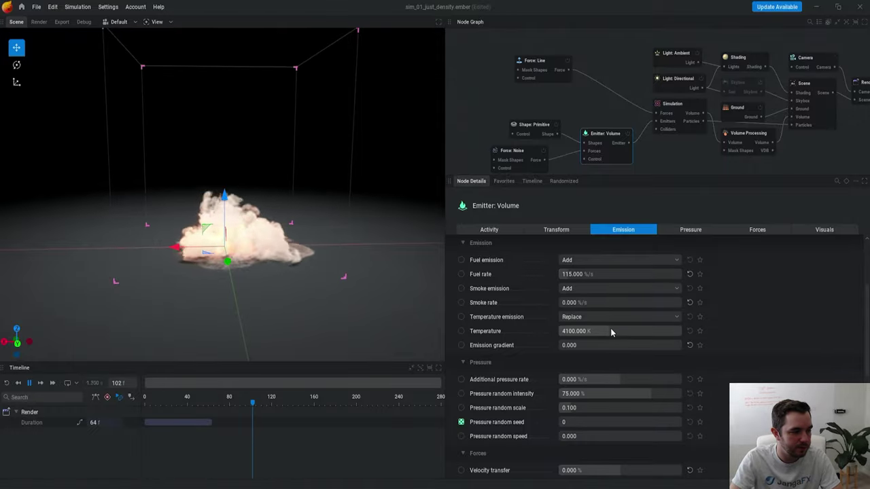
left_click_drag(610, 331, 683, 331)
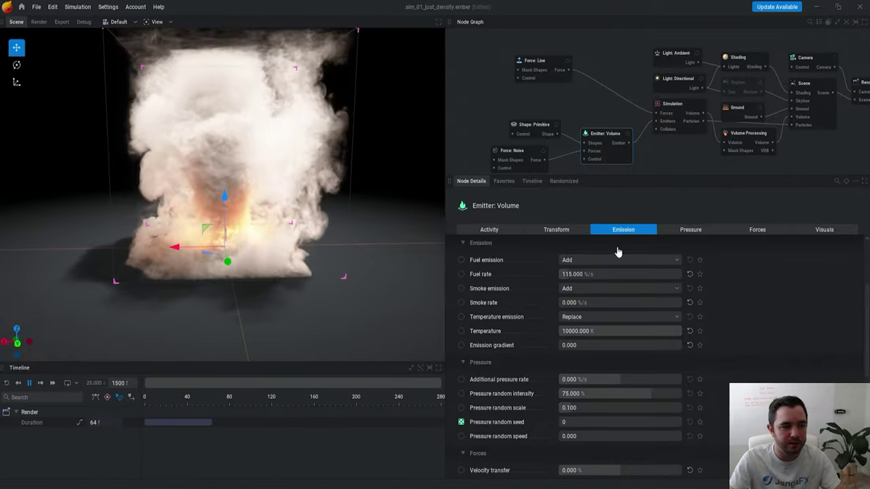
Step: Set the Simulation node's generated smoke from combustion to 15 % and restart the simulation
left_click(671, 107)
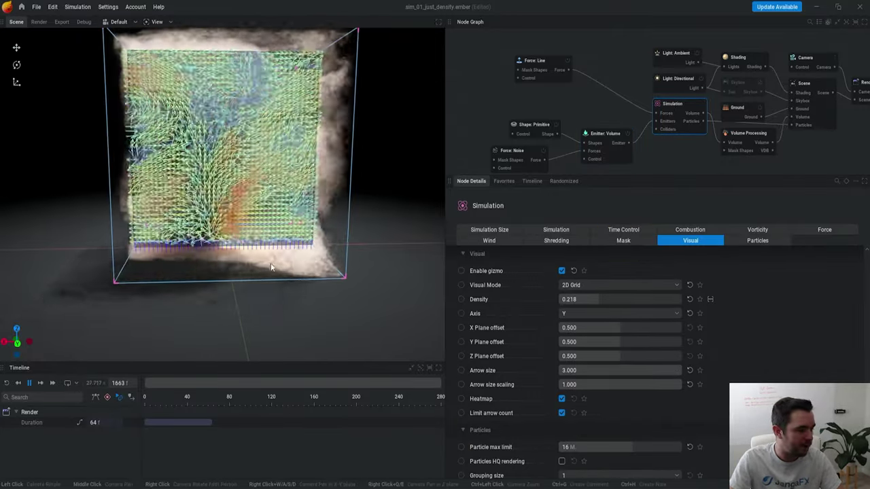
left_click(705, 231)
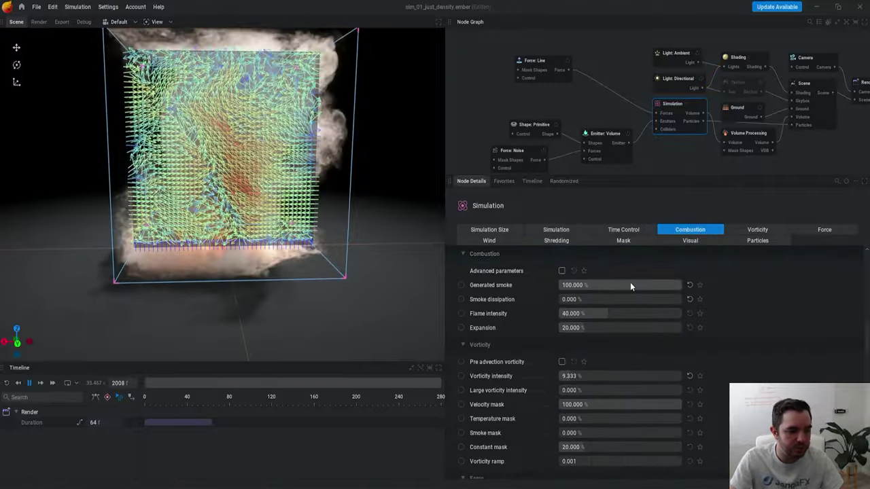
left_click_drag(630, 285, 516, 284)
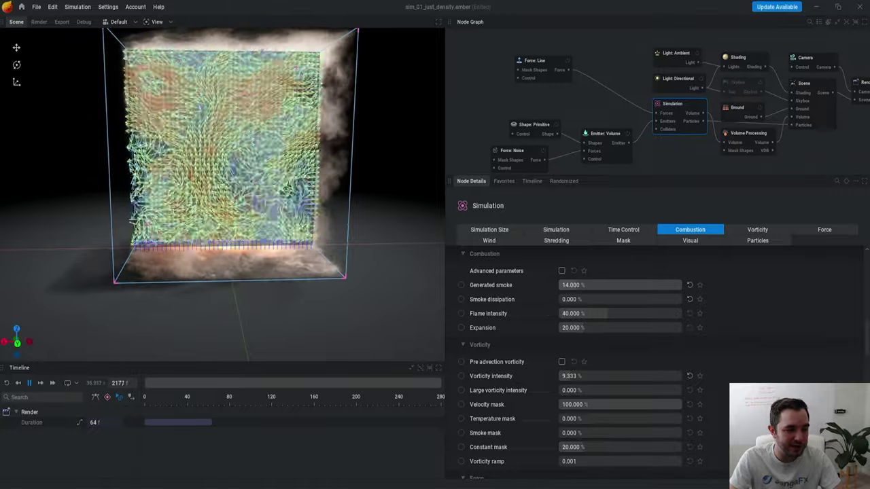
double_click(665, 284)
type("15")
key("Return")
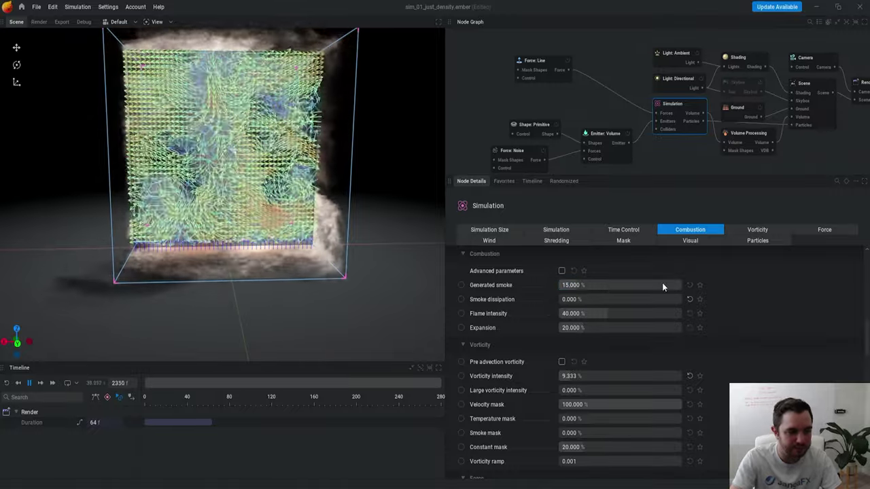
key("r")
Step: Set the Simulation node's buoyancy to 110.667 % of gravity per 1000K
left_click(587, 86)
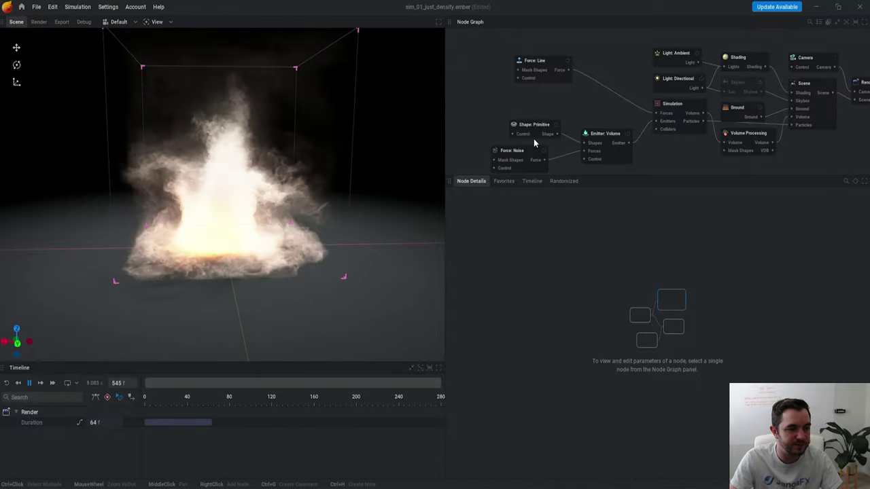
left_click(538, 64)
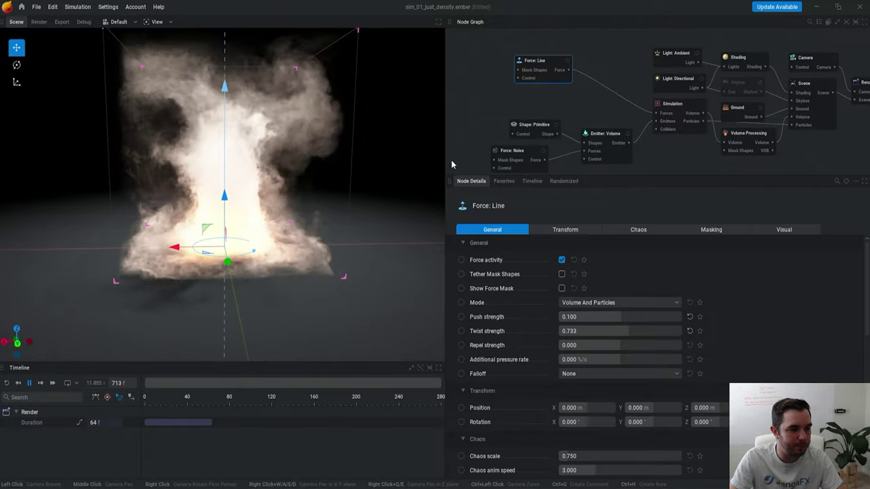
left_click(669, 107)
left_click(819, 230)
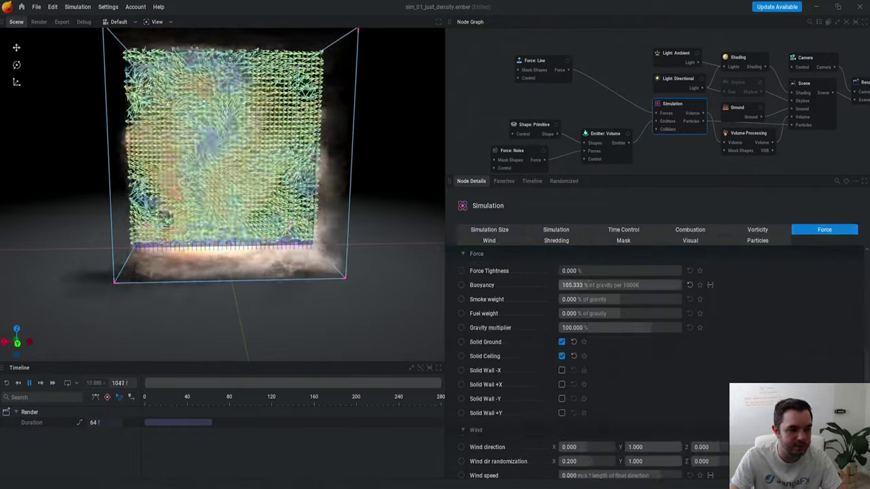
left_click(600, 84)
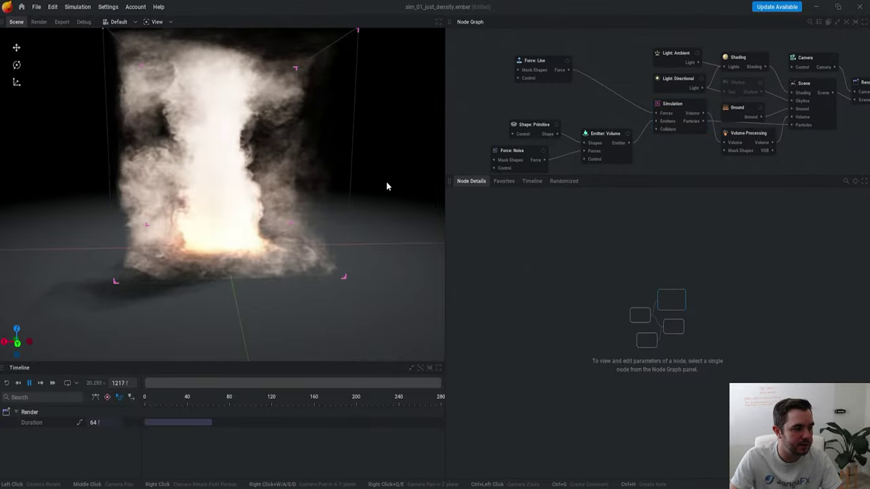
Step: Disable the Simulation node's velocity gizmo
left_click(670, 113)
left_click(758, 231)
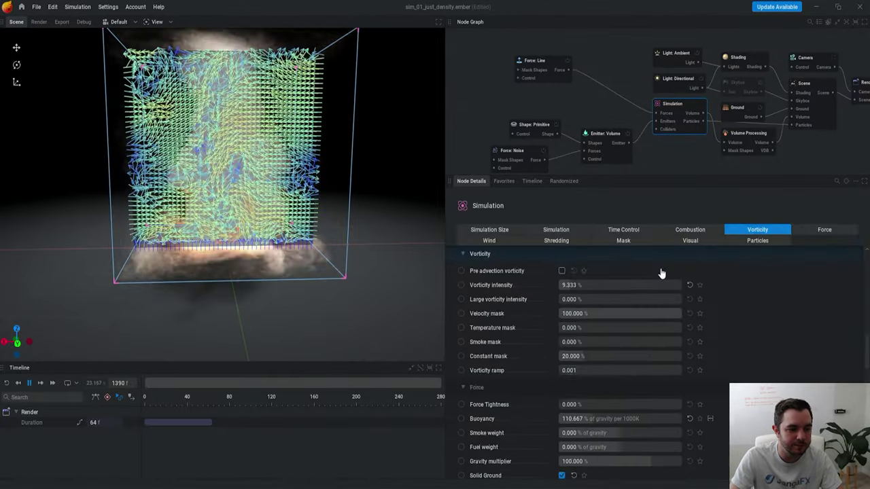
left_click(687, 242)
left_click(595, 288)
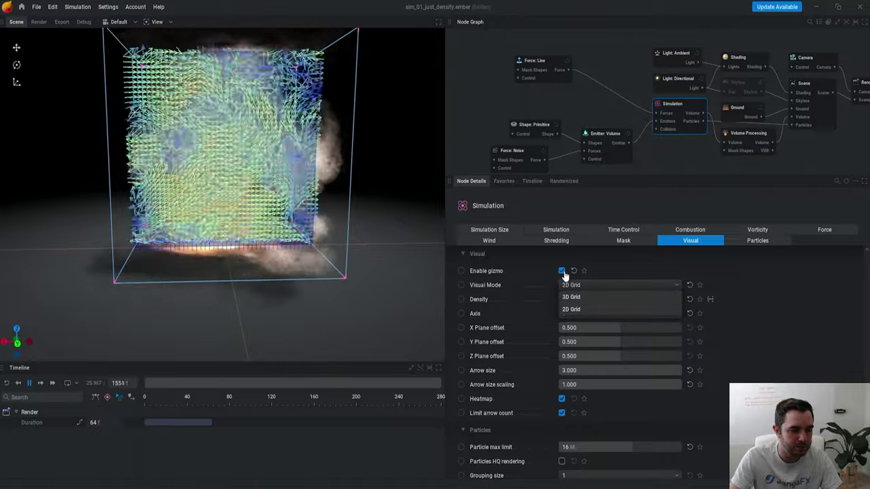
left_click(563, 272)
left_click(562, 271)
Step: Increase the Simulation node's buoyancy further and restart the simulation with the whole fire column in view
left_click_drag(355, 208, 337, 227, "alt")
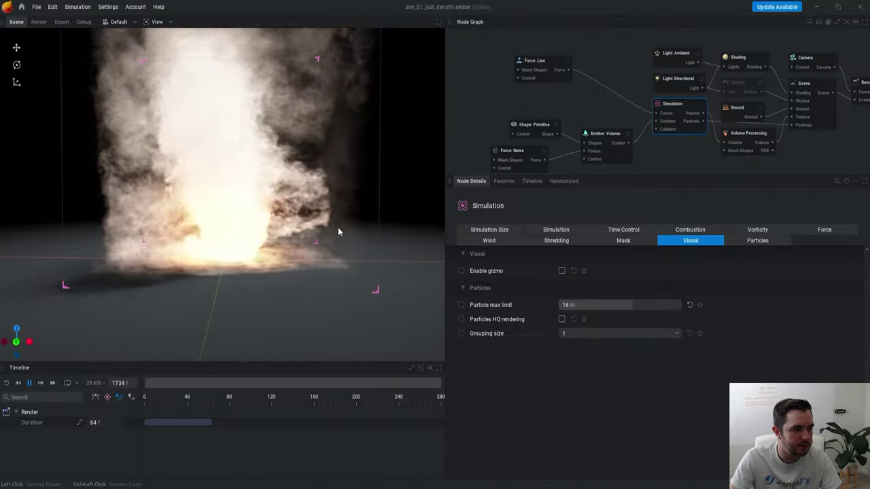
middle_click_drag(364, 197, 361, 218)
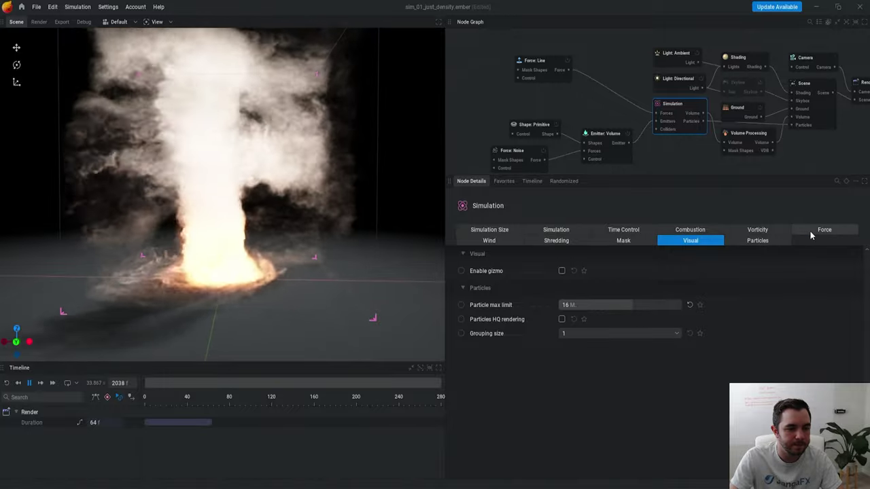
left_click(811, 232)
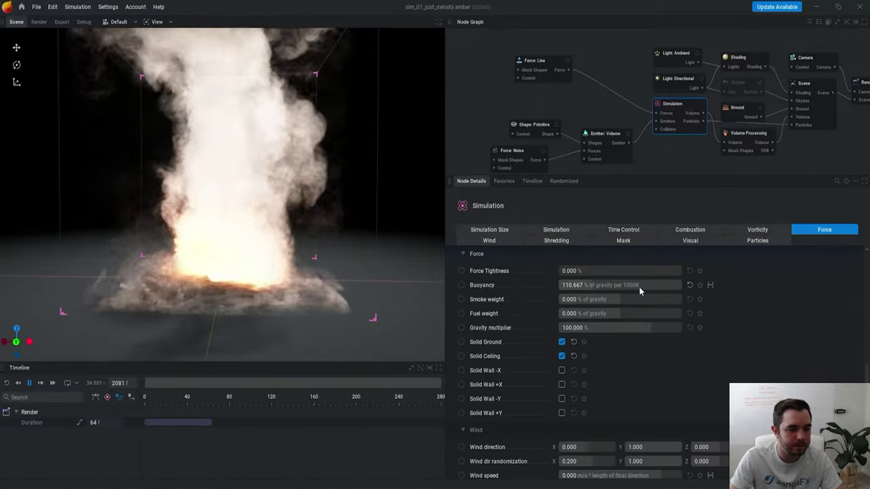
left_click_drag(598, 285, 613, 285)
left_click(545, 114)
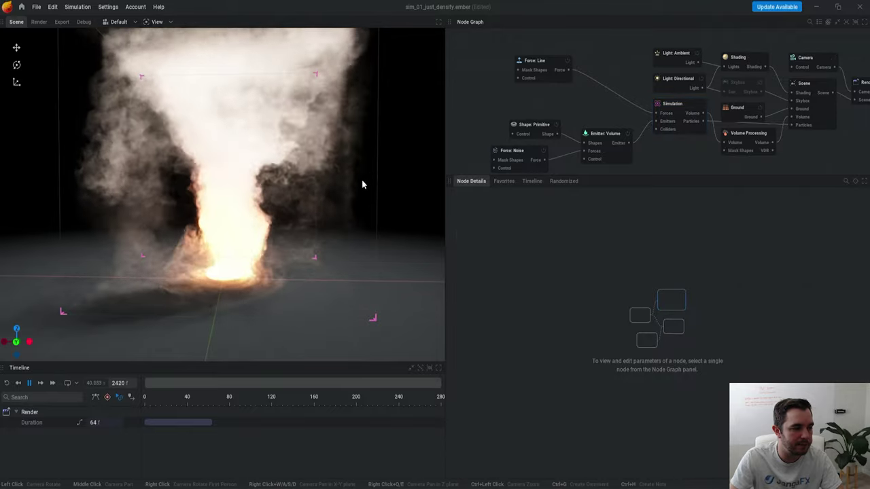
scroll(320, 189, "down", 5)
middle_click_drag(249, 211, 247, 221)
scroll(247, 222, "up", 5)
key("r")
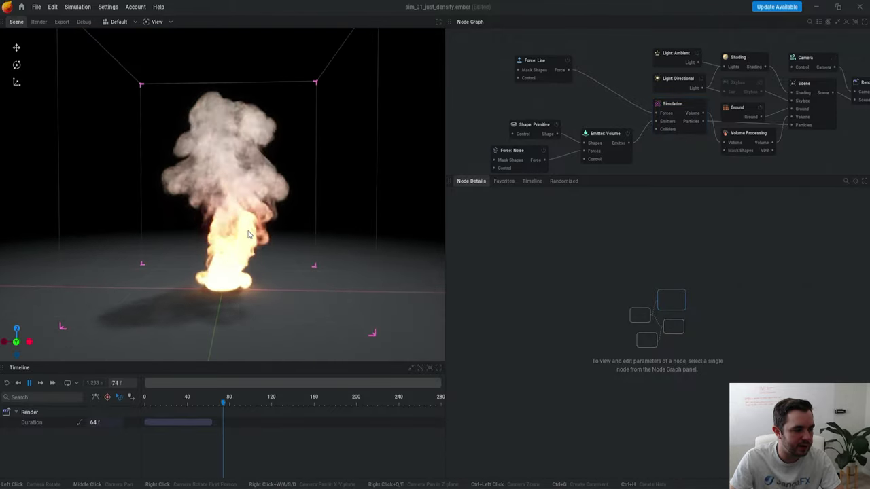
Step: Pause the simulation, turn off smoke rendering in the Shading node and resume playback
key("space")
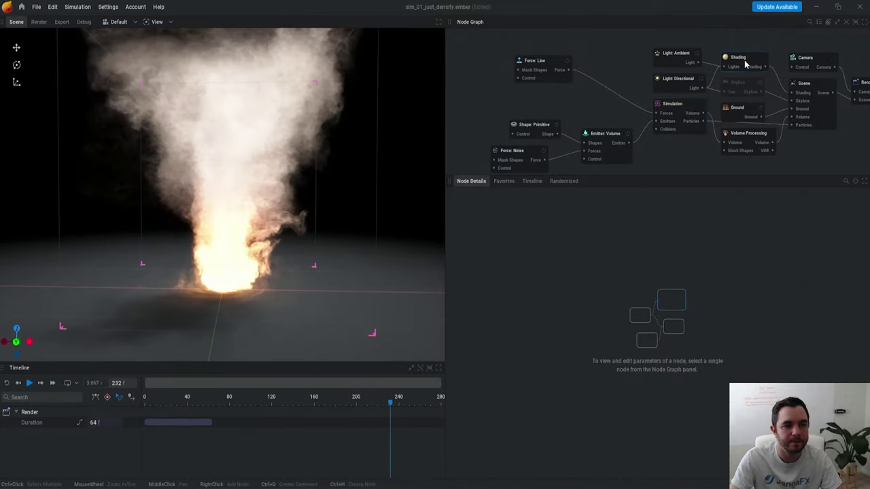
left_click(744, 60)
scroll(527, 256, "up", 3)
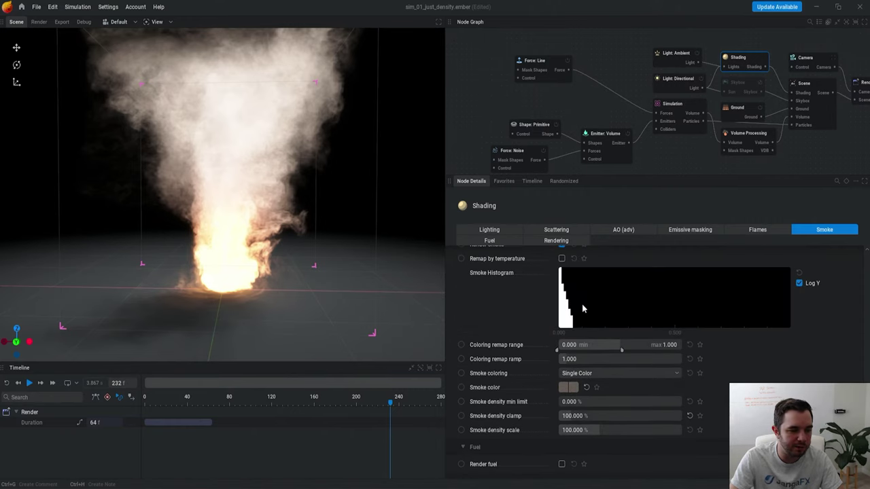
scroll(566, 274, "up", 1)
left_click(561, 302)
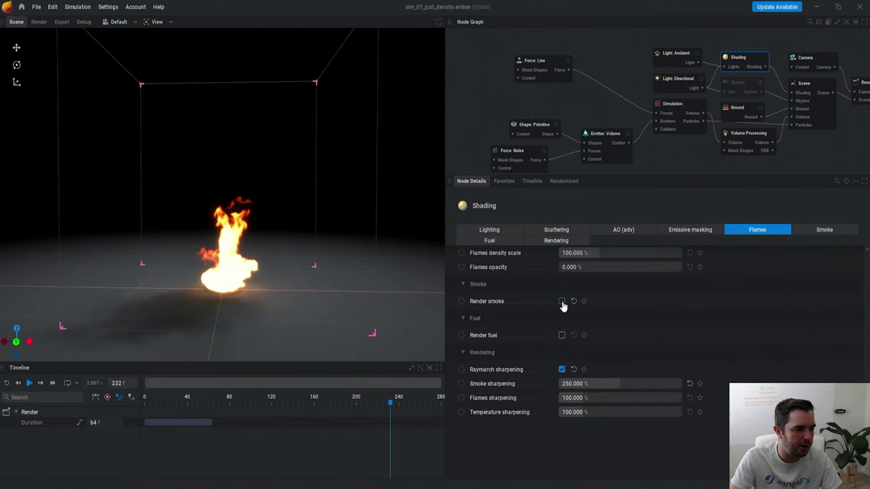
scroll(309, 252, "down", 2)
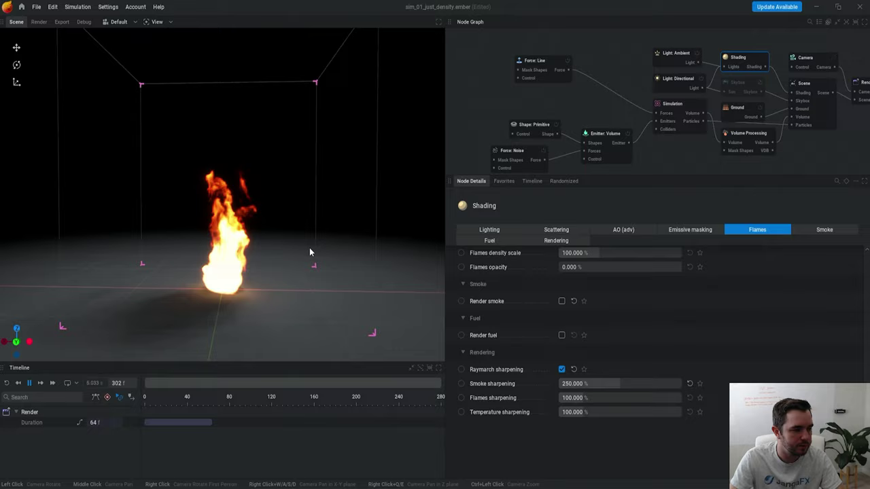
Step: Toggle smoke rendering on and off again to compare the fire with and without smoke
left_click(562, 302)
left_click(561, 301)
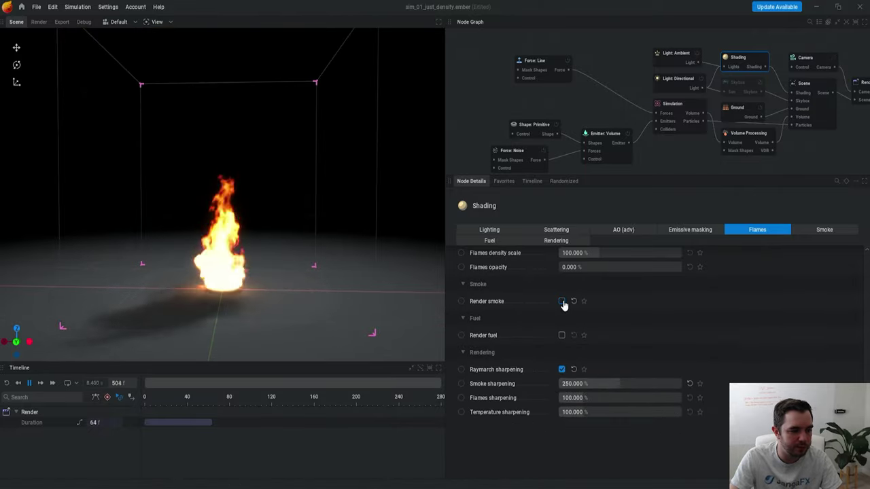
scroll(282, 232, "up", 1)
scroll(284, 234, "down", 2)
mouse_move(294, 246)
left_mouse_down()
mouse_move(297, 283)
mouse_move(316, 292)
mouse_move(320, 211)
mouse_move(294, 251)
left_mouse_up()
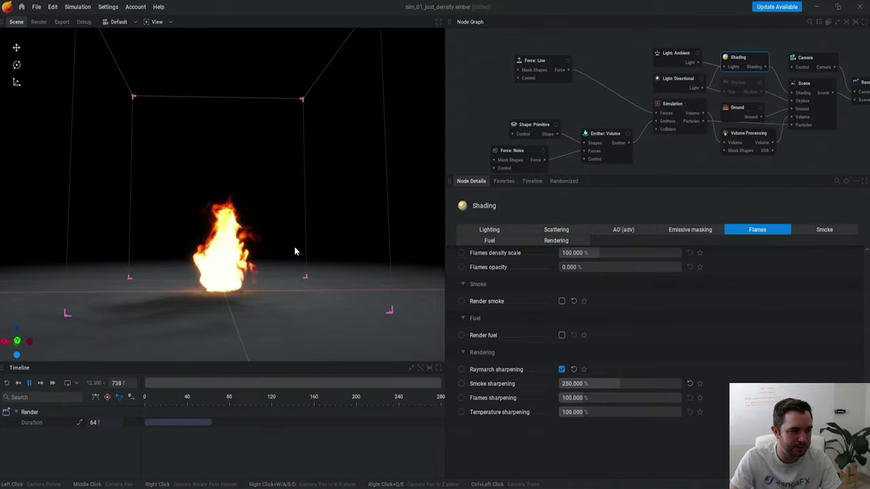
Step: Try low and high flame intensities up to 93.333 % on the Simulation node and return the value to 40 %
left_click(679, 106)
left_click(689, 231)
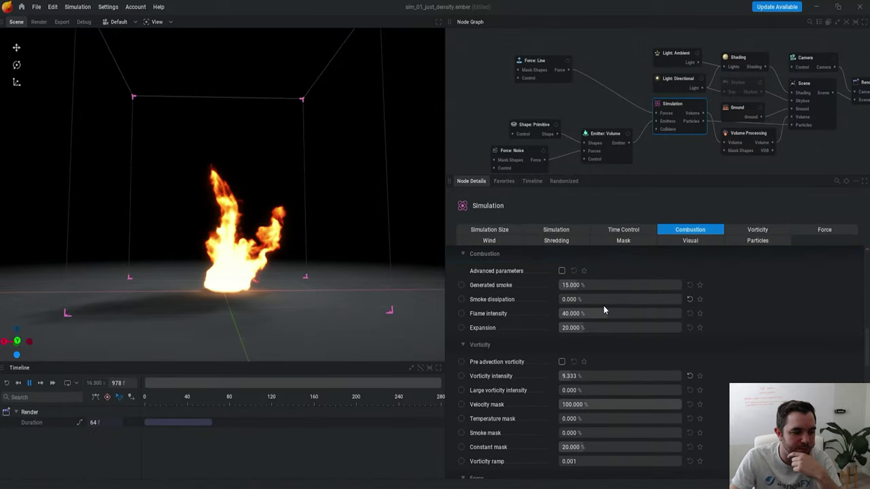
left_click_drag(604, 313, 562, 313)
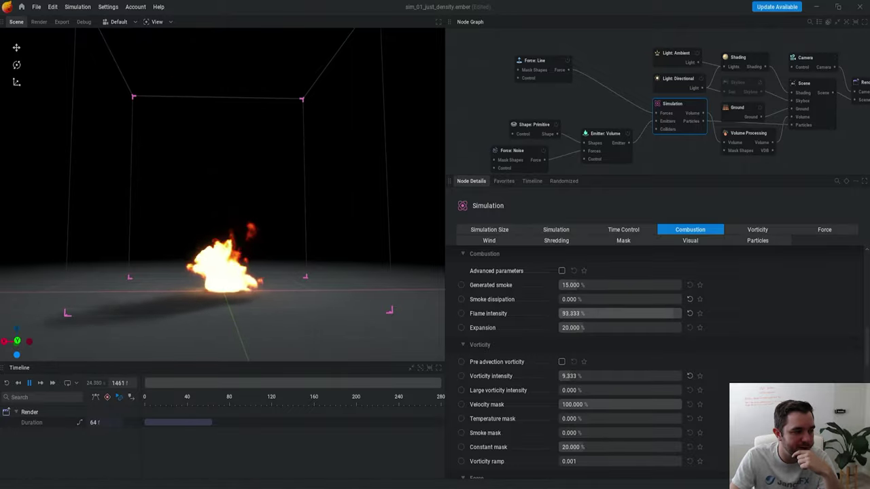
left_click_drag(678, 313, 585, 313)
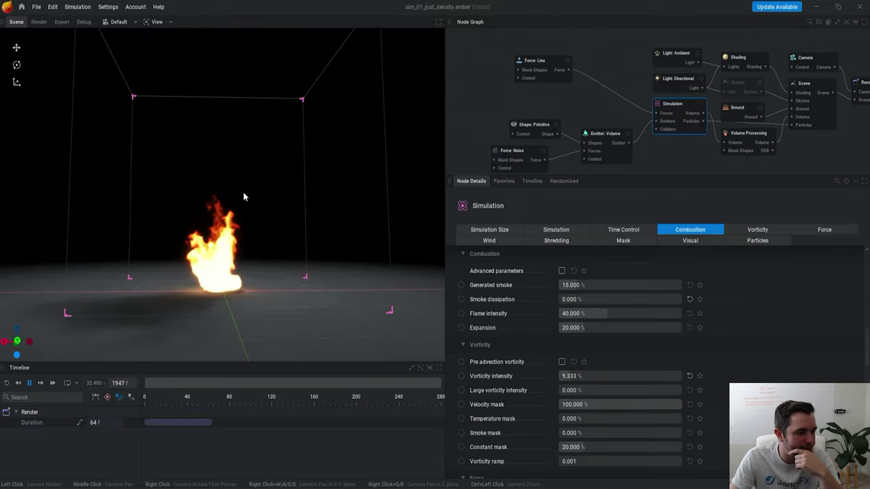
Step: Raise the Shape: Primitive emitter to Z 2.027 m and change its type to Cylinder
left_click(523, 124)
key("w")
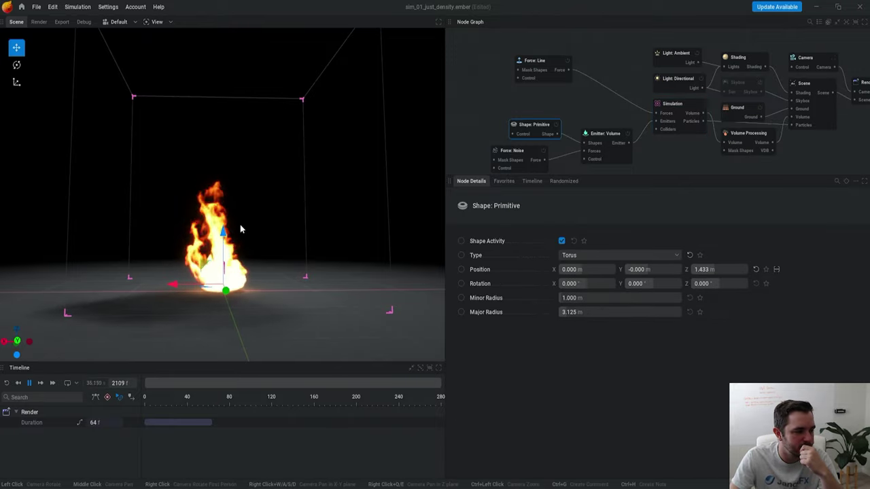
left_click(582, 254)
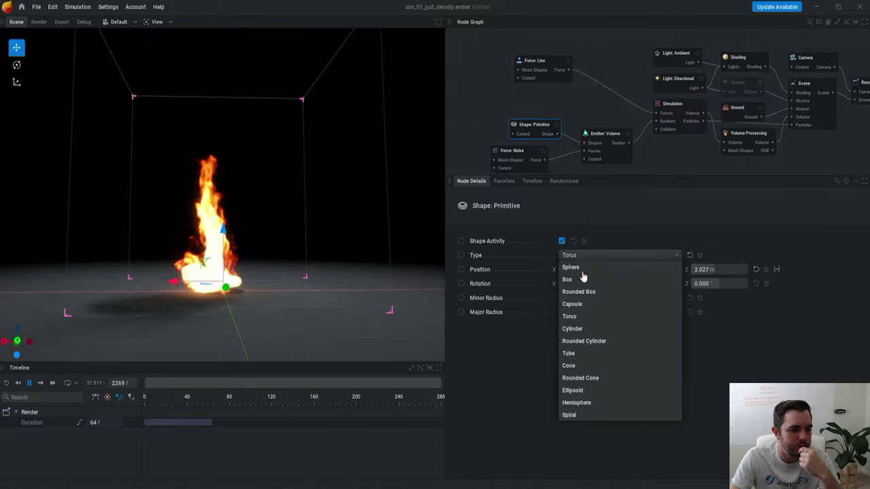
left_click(573, 328)
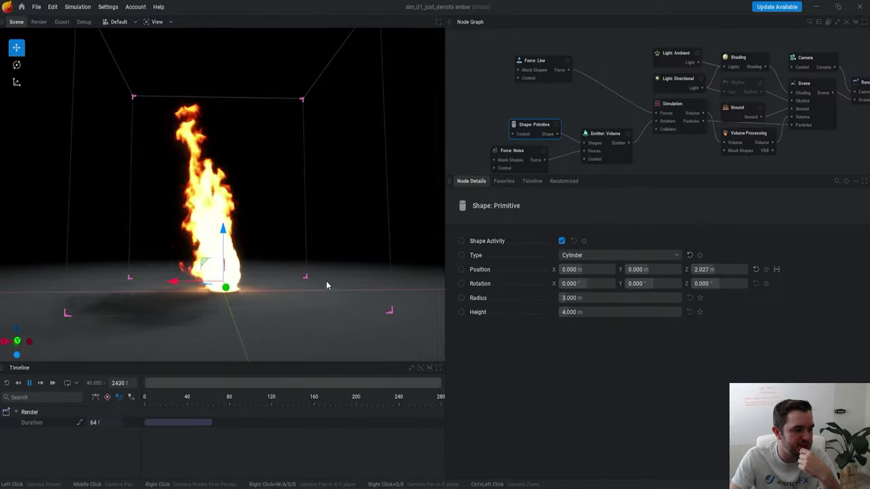
Step: Set the cylinder emitter's height to 18.833 m and lower the shape partly below the ground to Z -2.310 m
left_click_drag(577, 312, 605, 312)
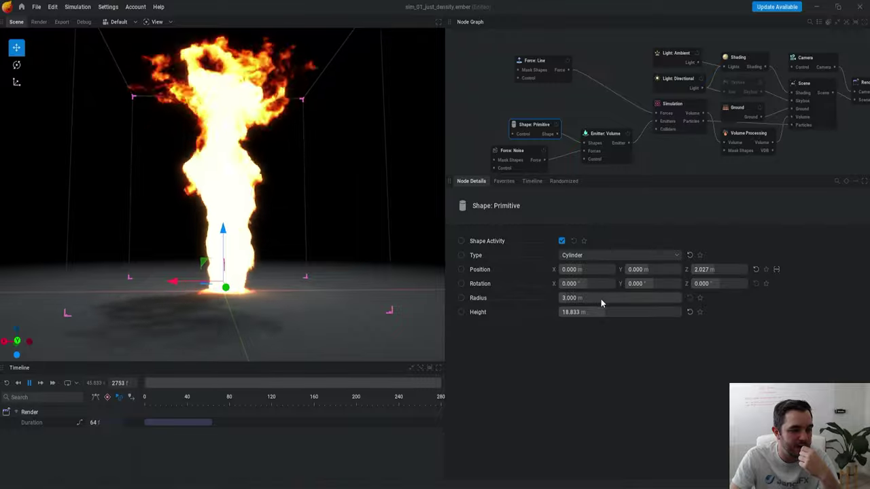
left_click_drag(226, 244, 236, 347)
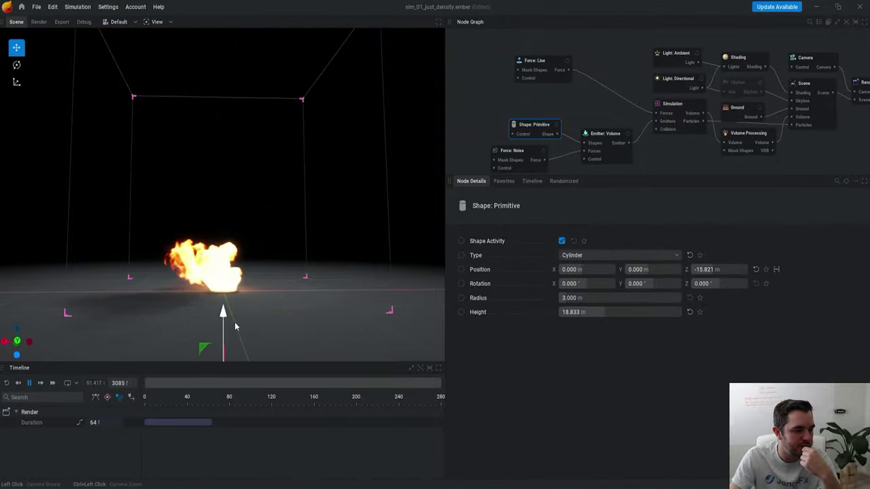
left_click_drag(236, 287, 241, 269)
scroll(272, 235, "down", 4)
left_click_drag(298, 208, 294, 224)
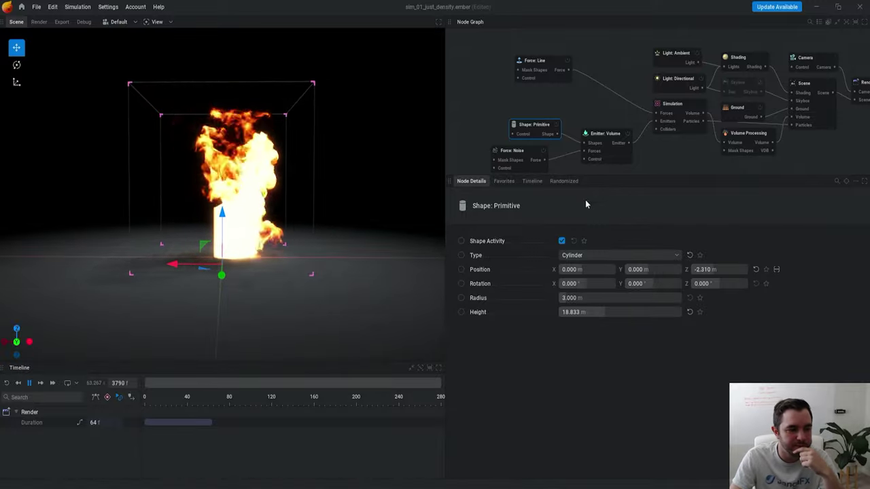
Step: Change the emitter shape to Torus, place it at Z 0.996 m, and switch back to Cylinder for comparison
left_click(597, 256)
left_click(604, 317)
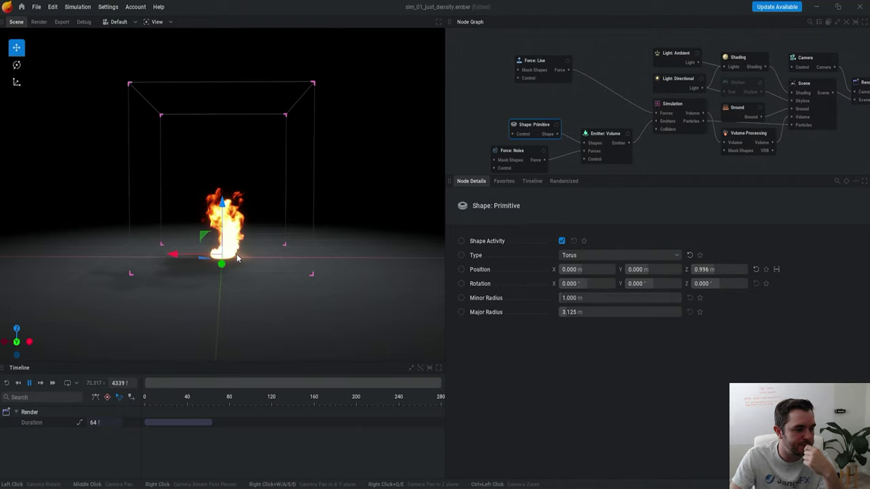
left_click(602, 261)
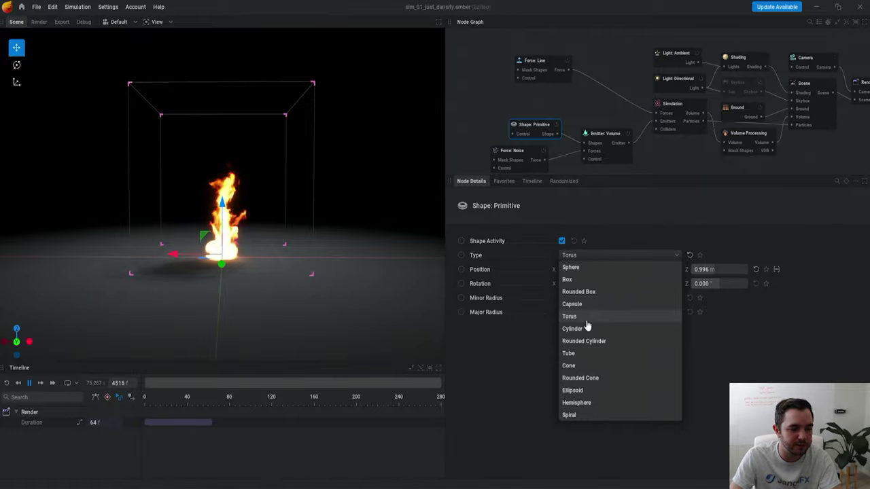
left_click(587, 329)
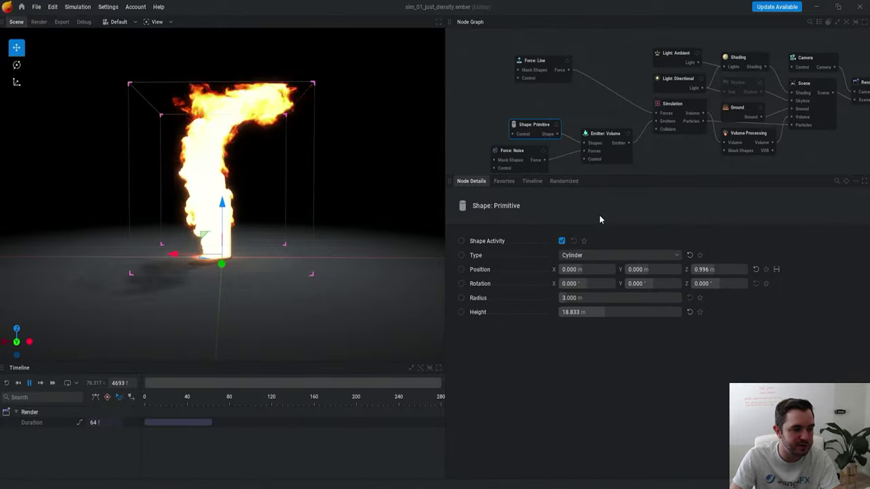
Step: Set the emitter shape to Torus again and add a second torus emitter above it at Z 13.852 m
left_click(595, 256)
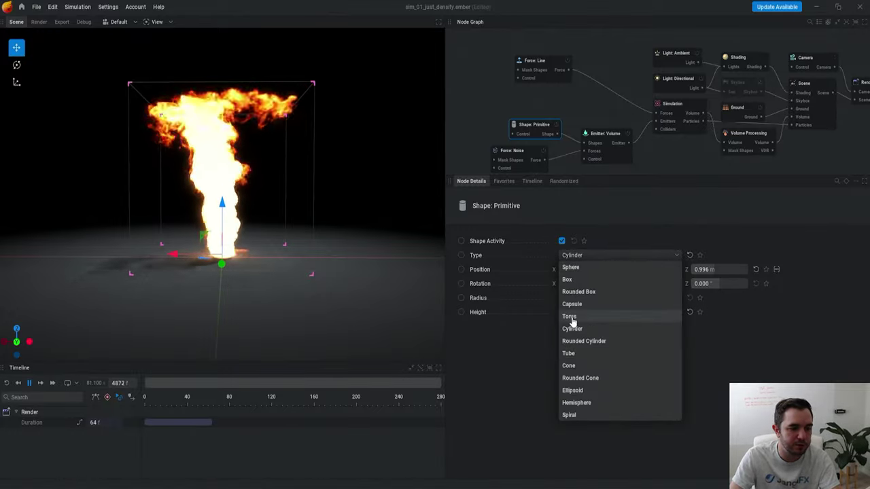
left_click(574, 317)
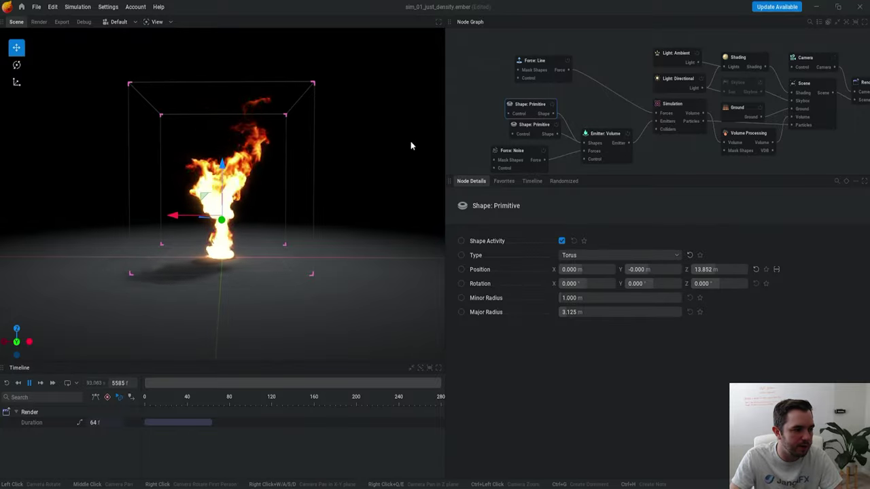
left_click(486, 116)
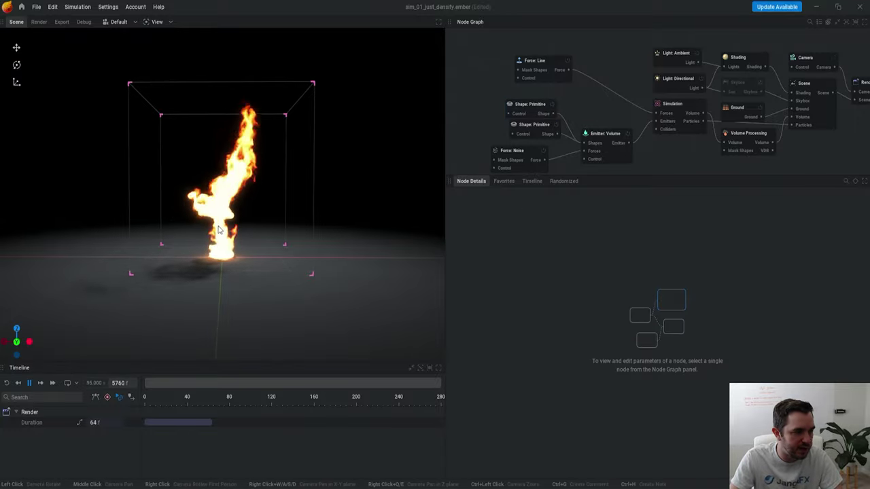
scroll(263, 258, "up", 5)
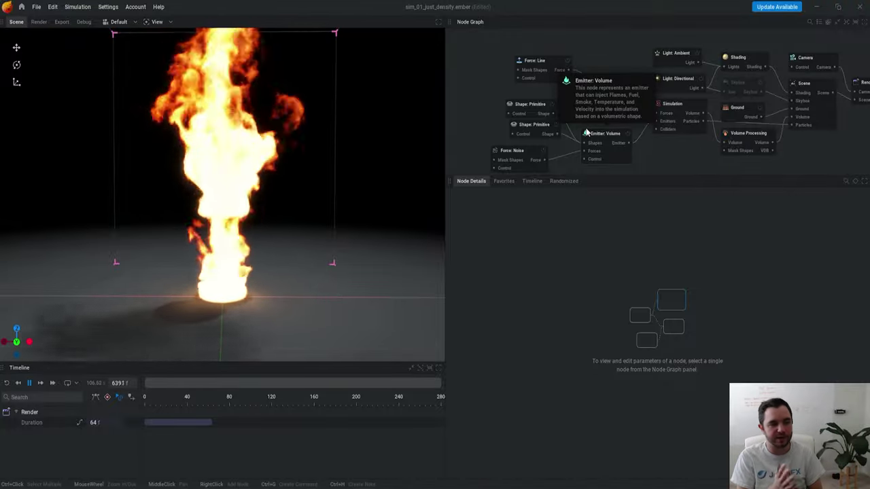
Step: Set the Force: Noise scale to 15.667 and the Emitter: Volume emission gradient to 21.667
left_click(516, 150)
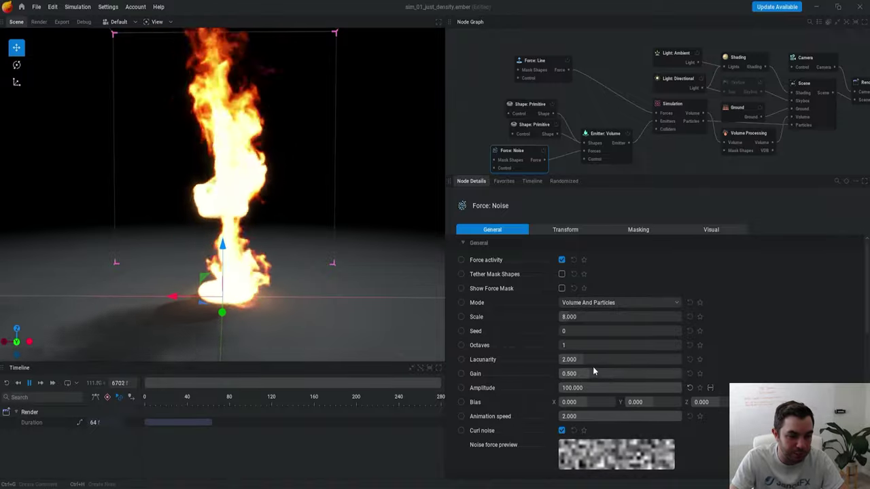
mouse_move(593, 317)
left_mouse_down()
mouse_move(637, 317)
mouse_move(558, 317)
mouse_move(578, 317)
left_mouse_up()
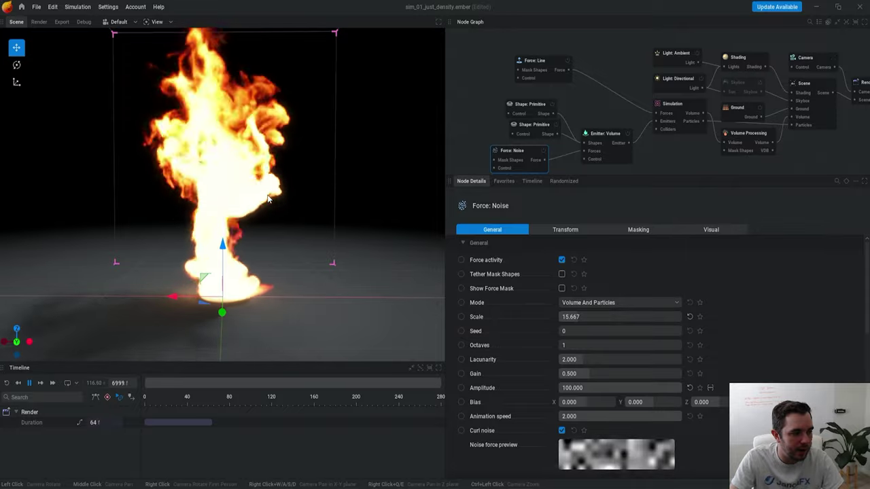
left_click(598, 133)
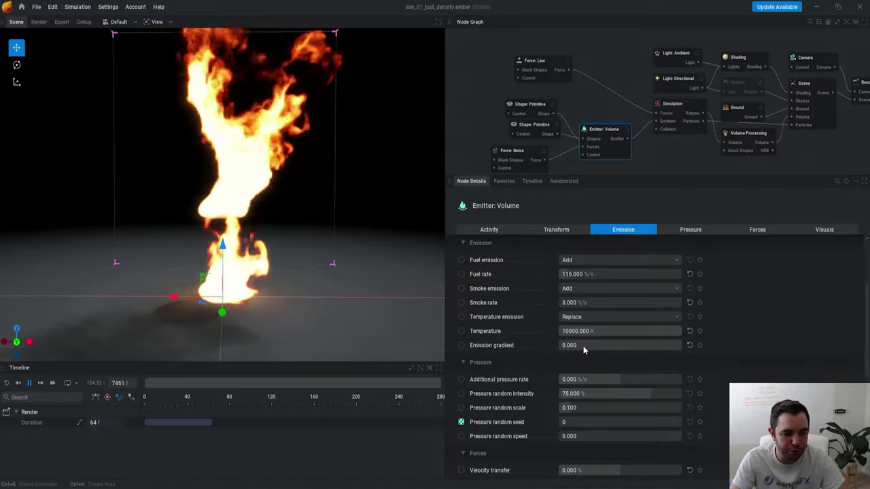
left_click_drag(583, 346, 601, 346)
scroll(241, 219, "down", 3)
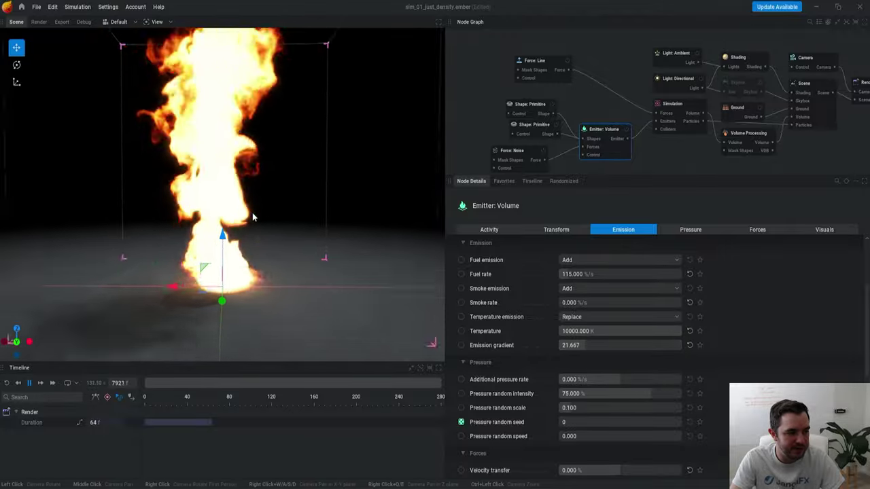
middle_click_drag(269, 158, 267, 176)
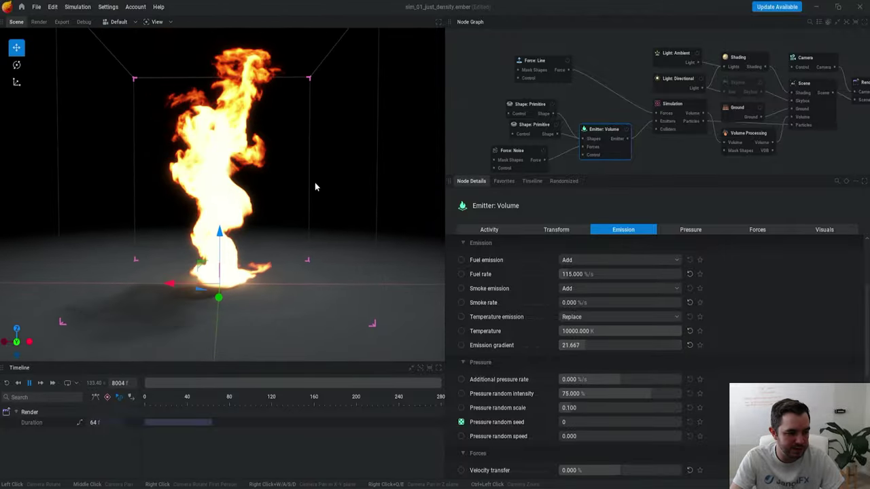
Step: Try the Add mode for the volume emitter's temperature emission with temperature rates of 10000 K and 20000 K
left_click(577, 316)
left_click(569, 343)
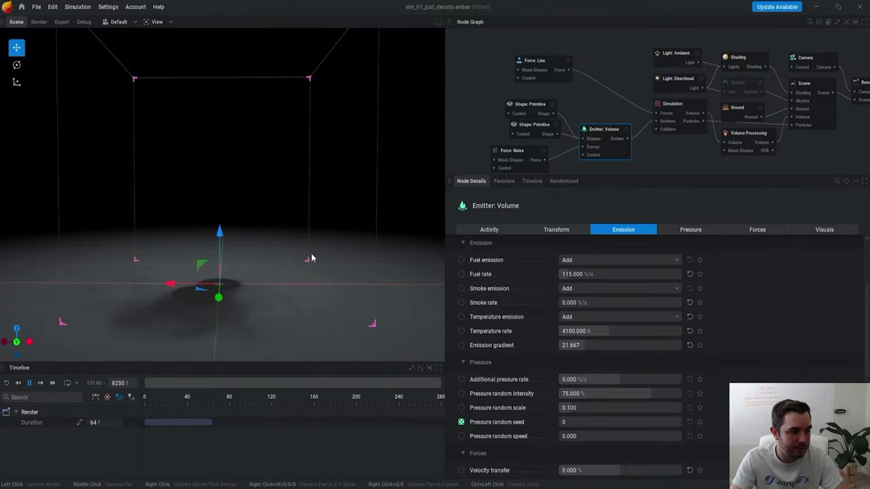
left_click_drag(617, 330, 686, 330)
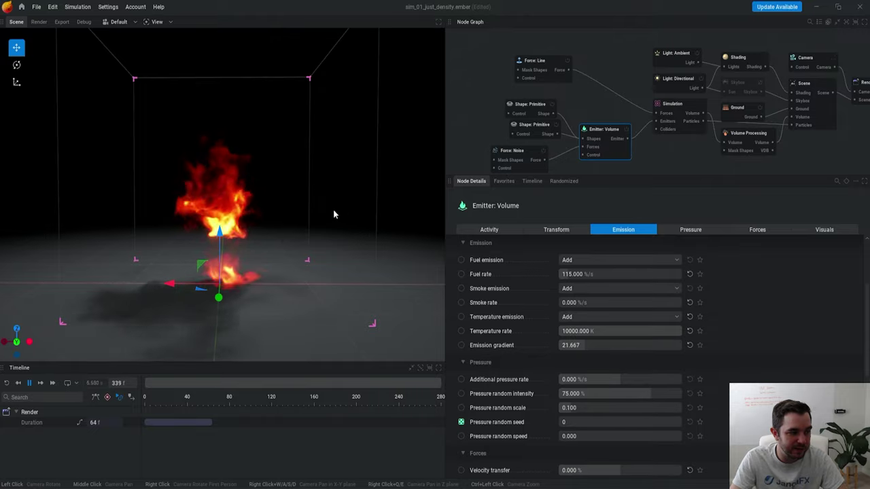
left_click(598, 333)
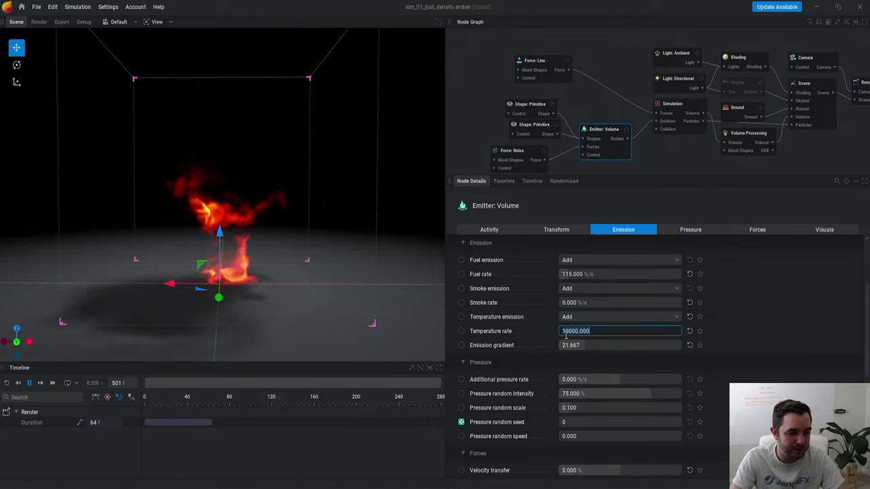
type("2")
key("Return")
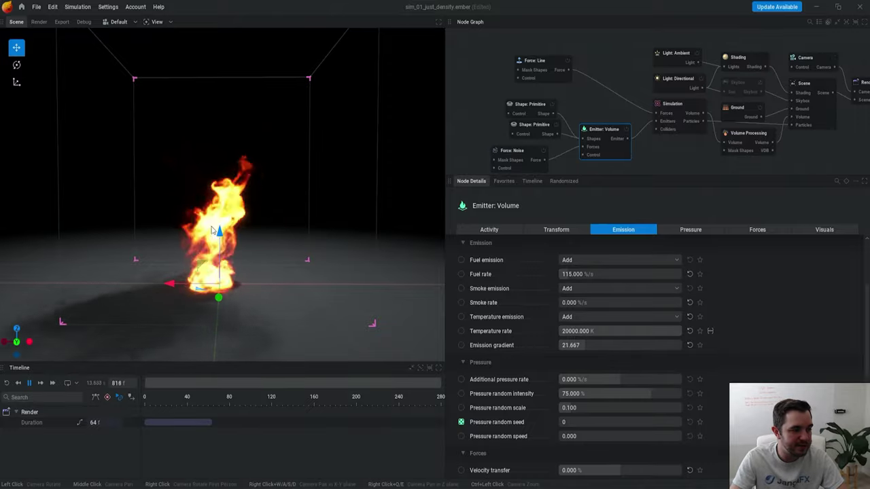
Step: Switch the volume emitter's temperature emission to Replace and reset its temperature to 4100 K
left_click(593, 317)
left_click(589, 360)
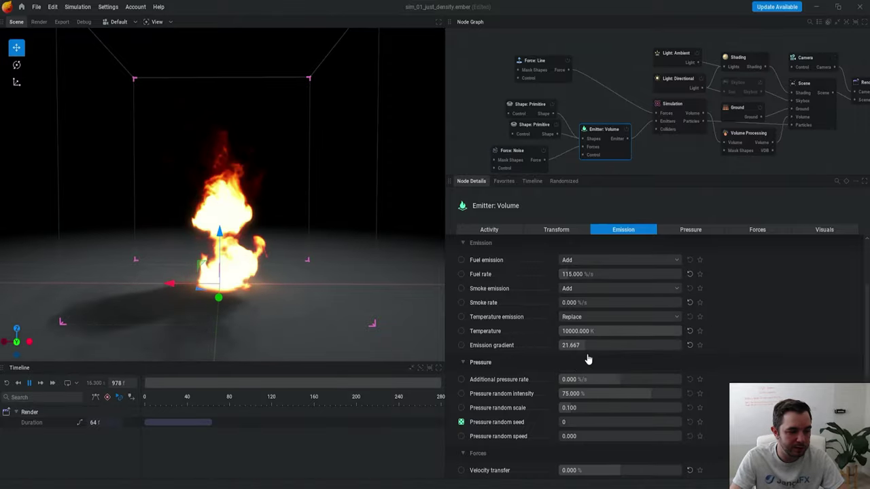
left_click(688, 332)
left_click(656, 330)
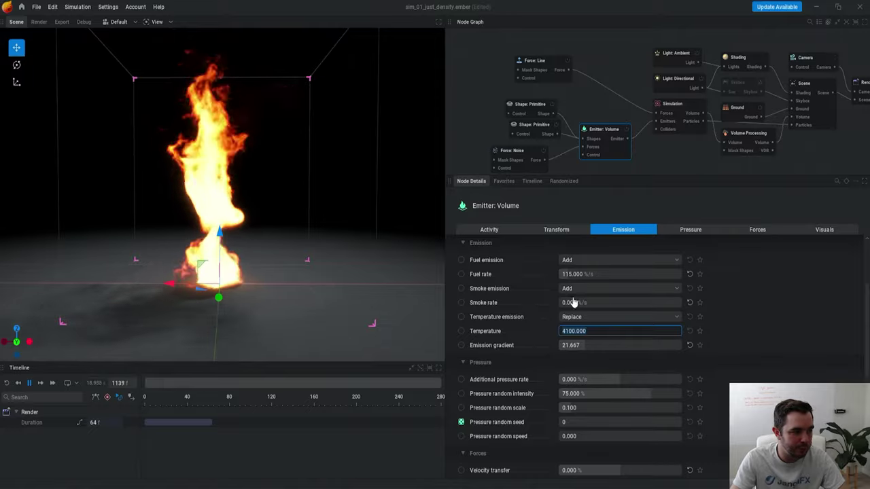
left_click(555, 79)
left_click(608, 133)
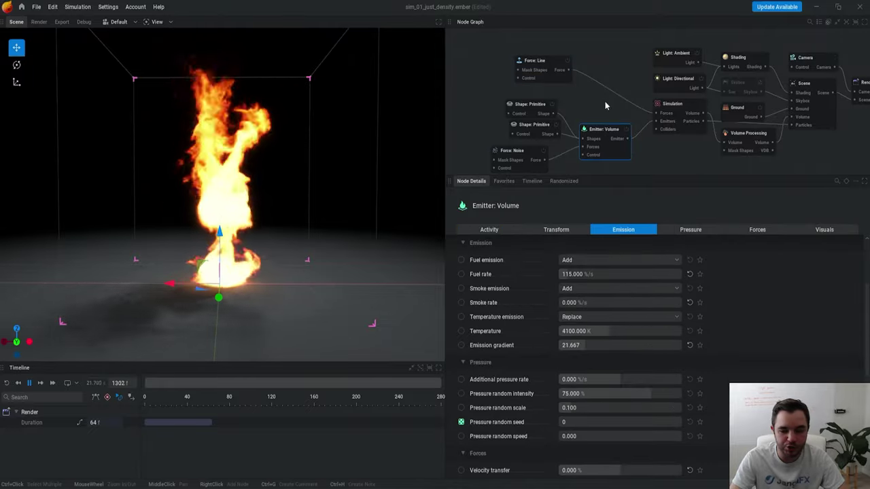
left_click(605, 100)
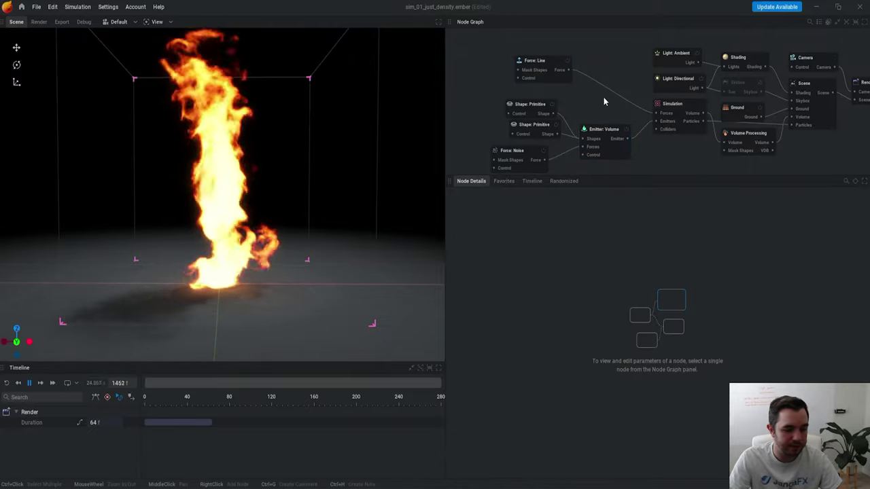
Step: Toggle raymarch sharpening off and on in the Shading node, and turn smoke rendering back on
middle_click_drag(598, 75, 595, 100)
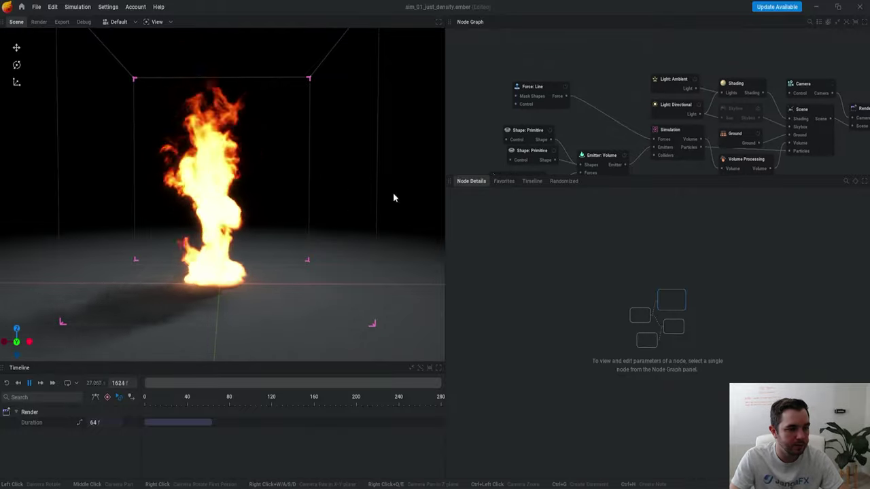
left_click(736, 84)
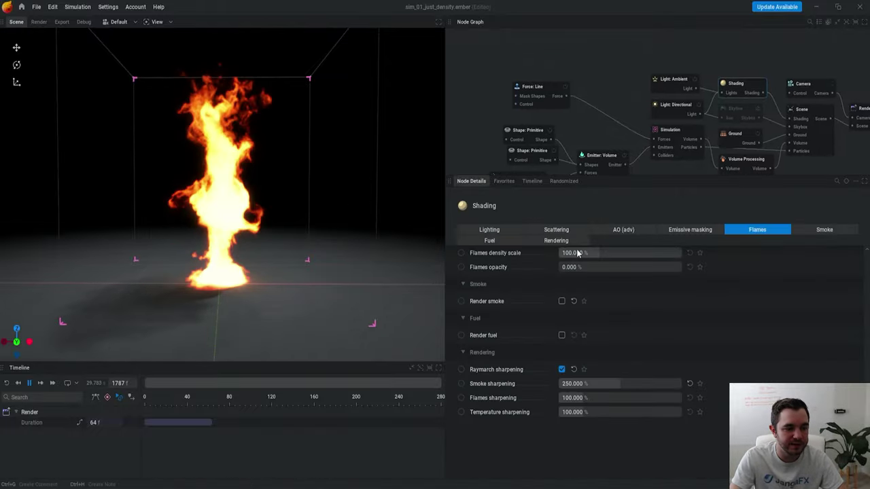
left_click(556, 241)
left_click(561, 271)
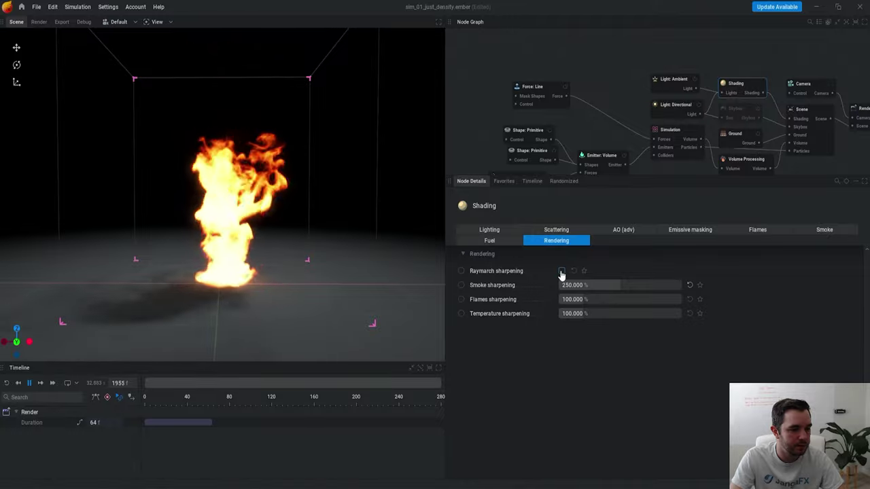
left_click(802, 231)
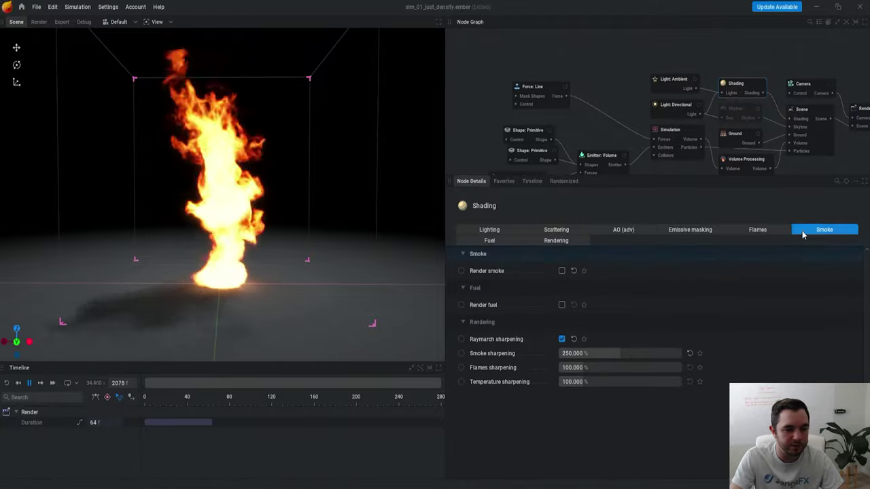
left_click(562, 272)
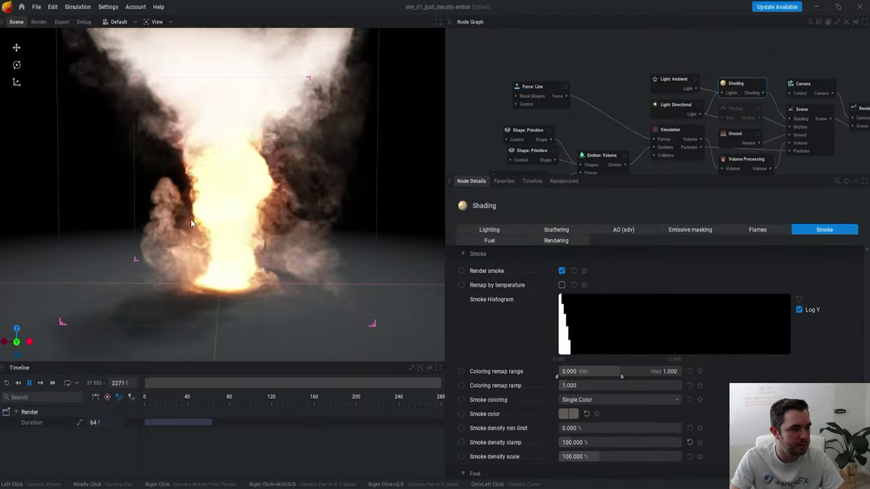
Step: Lower the smoke scattering intensity in the Shading node's scattering settings
left_click(757, 230)
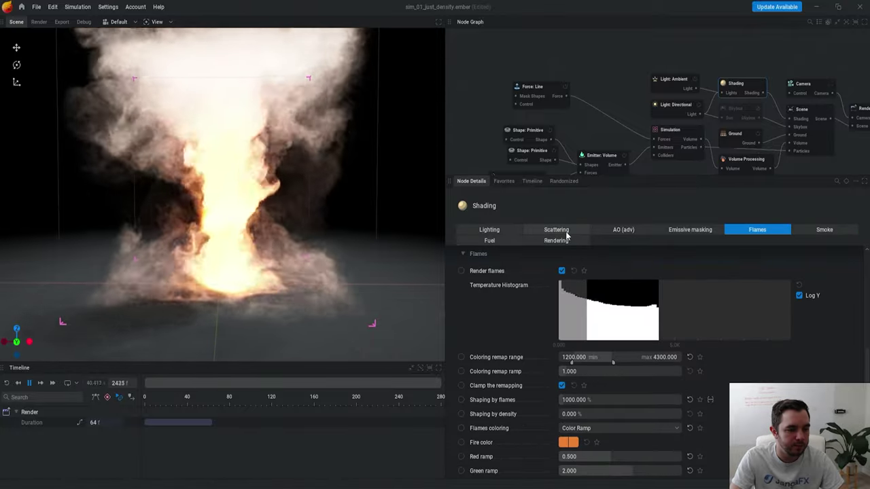
left_click(556, 230)
scroll(607, 350, "down", 1)
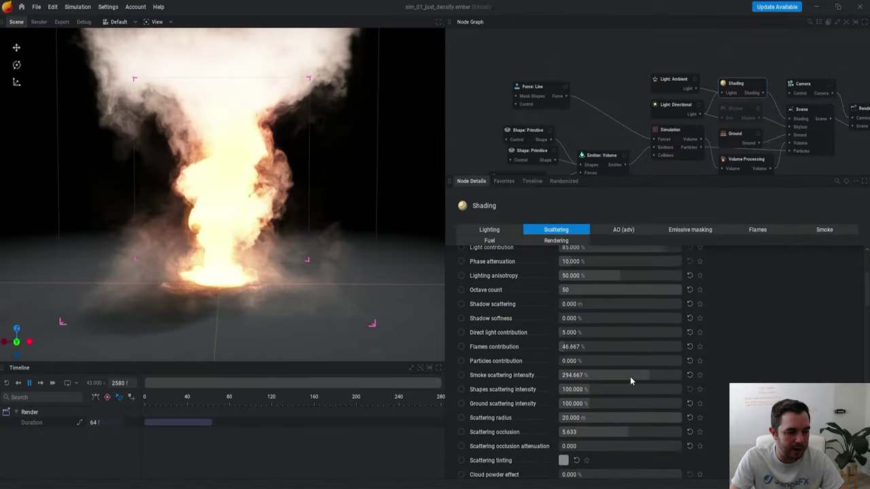
left_click_drag(630, 376, 591, 376)
left_click(601, 74)
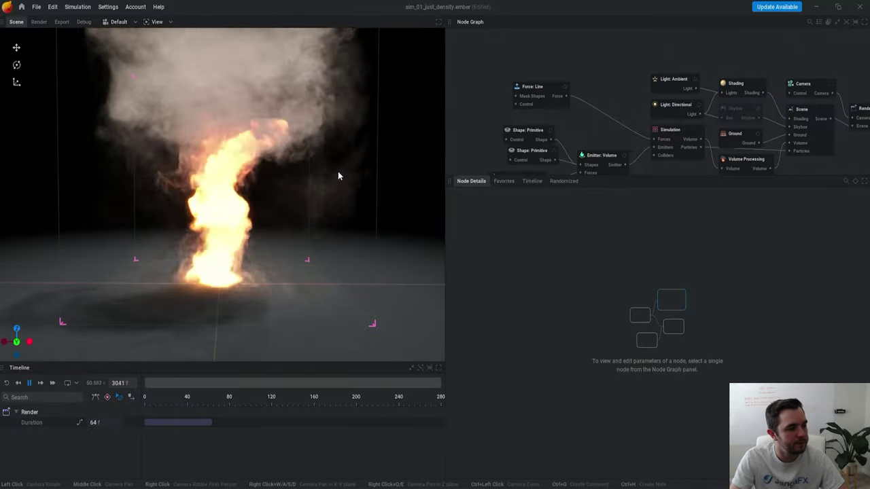
middle_click_drag(322, 159, 324, 172)
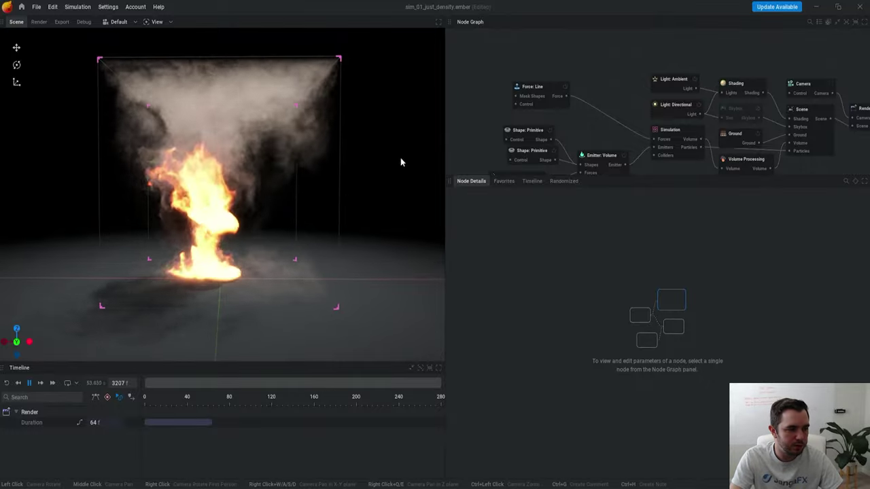
Step: Disable the upper torus Shape: Primitive node and change the lower emitter shape's type to Cylinder
middle_click_drag(595, 109, 609, 78)
left_click(563, 100)
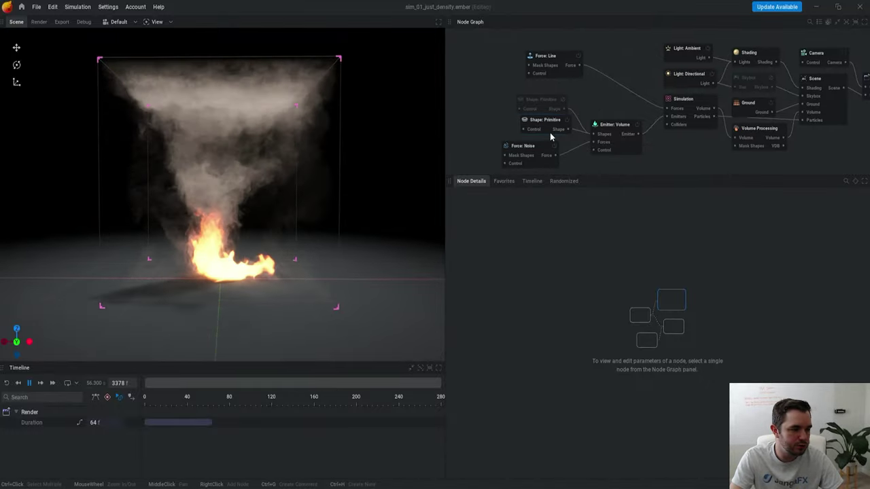
left_click(546, 126)
left_click(585, 255)
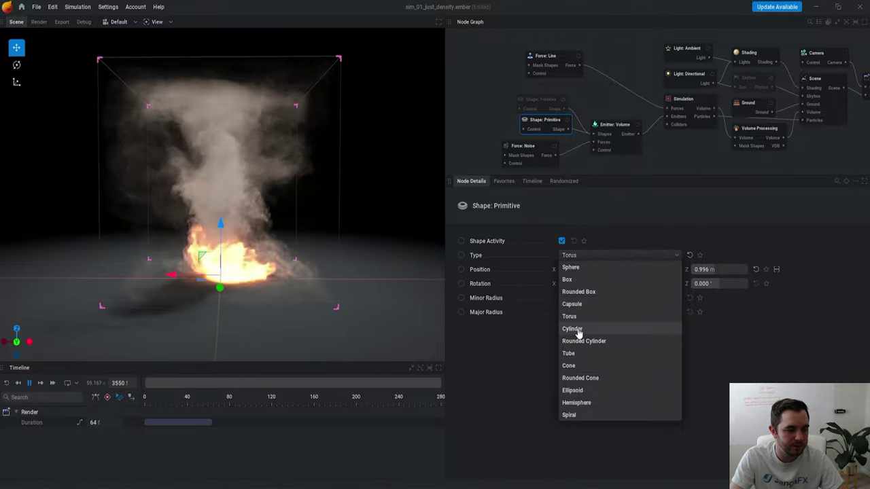
left_click(572, 329)
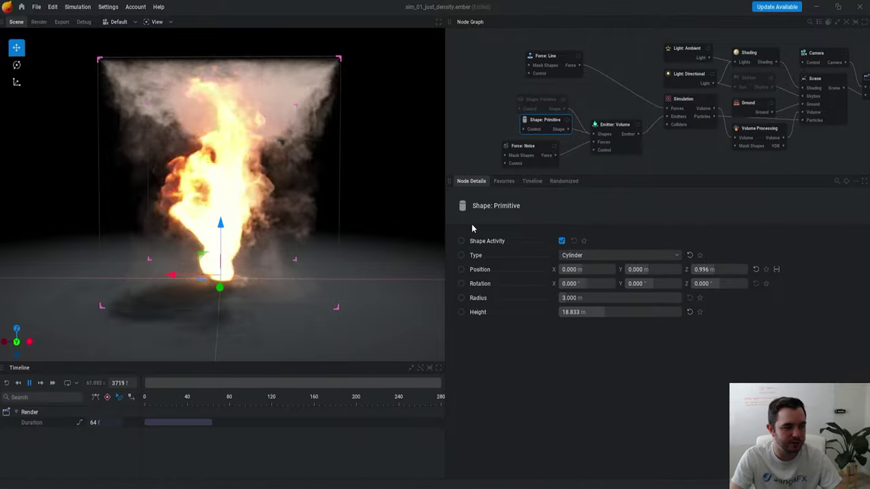
Step: Enable flames translucency in the Shading node's flames settings and restart the simulation to view the fire
left_click(571, 107)
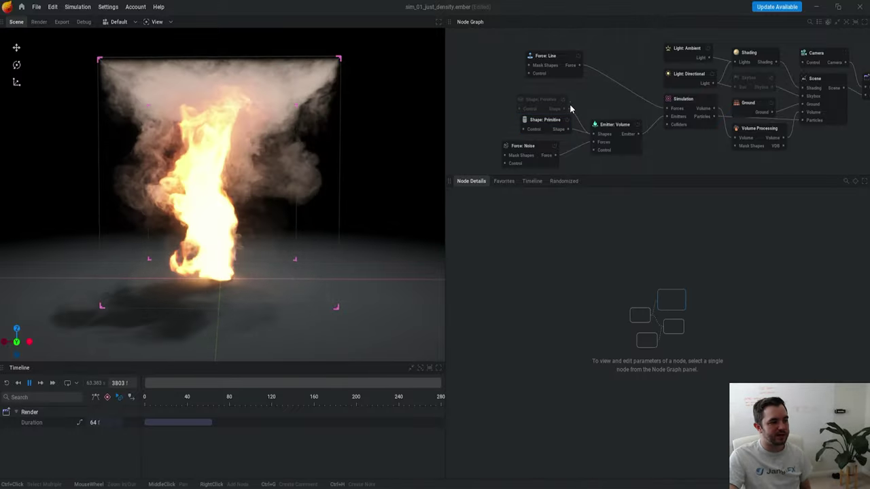
left_click(742, 59)
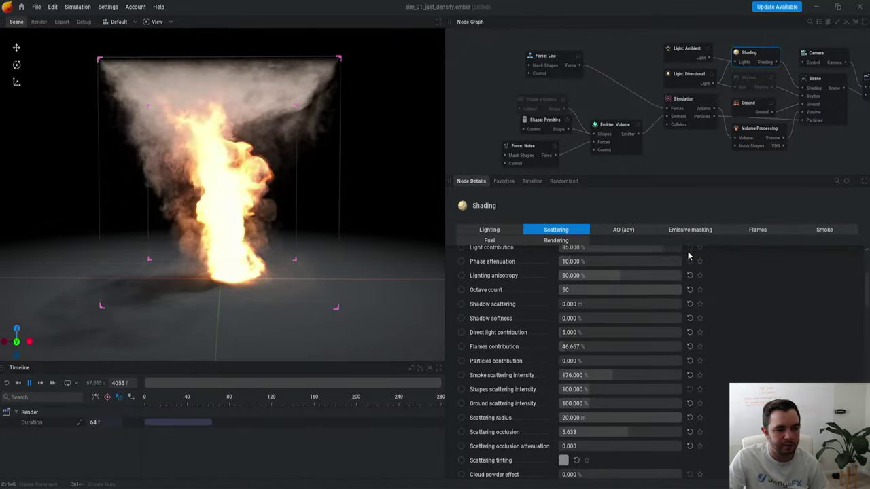
left_click(756, 230)
scroll(539, 404, "down", 4)
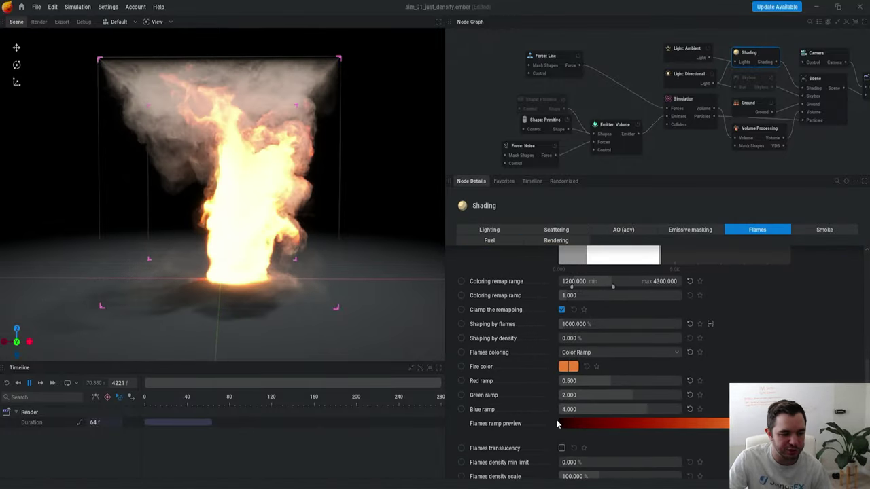
left_click(561, 392)
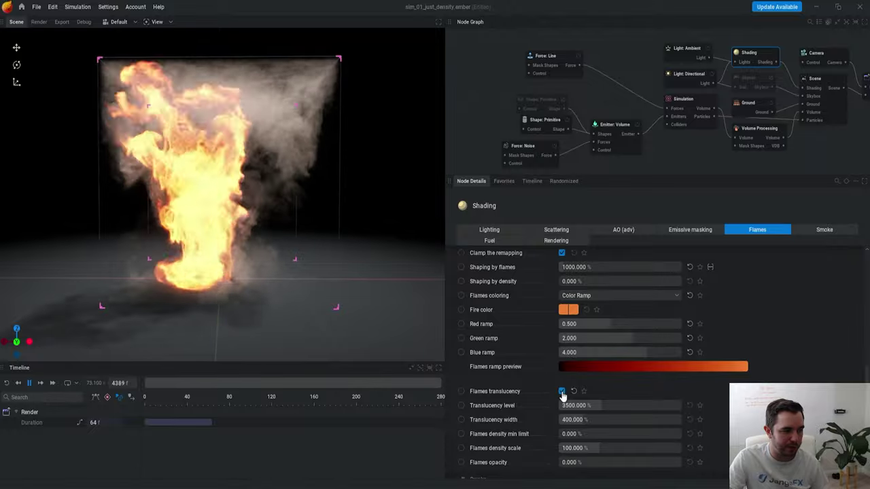
scroll(252, 222, "up", 3)
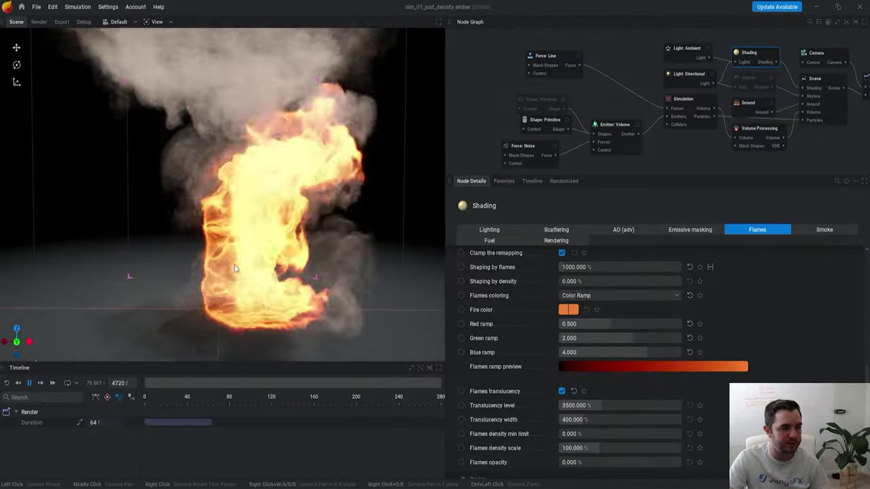
scroll(261, 211, "down", 3)
left_click(492, 115)
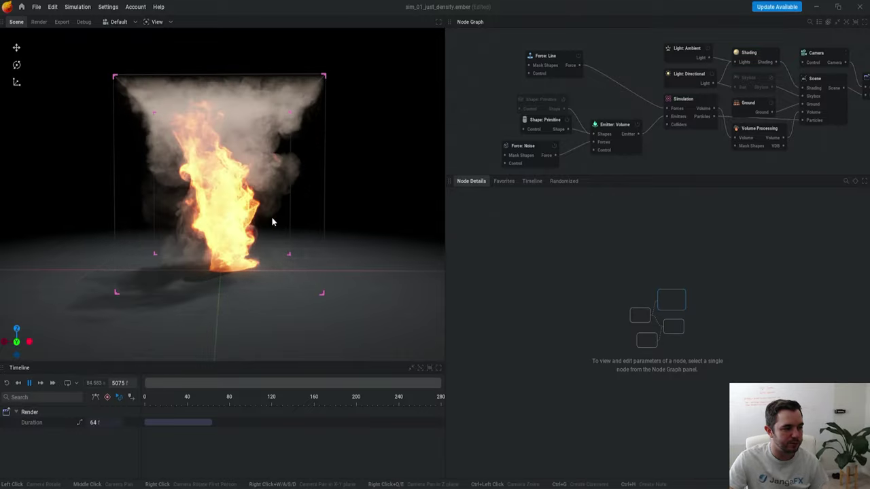
mouse_move(284, 241)
left_mouse_down("alt")
mouse_move(255, 340)
mouse_move(277, 261)
mouse_move(309, 231)
mouse_move(289, 250)
left_mouse_up("alt")
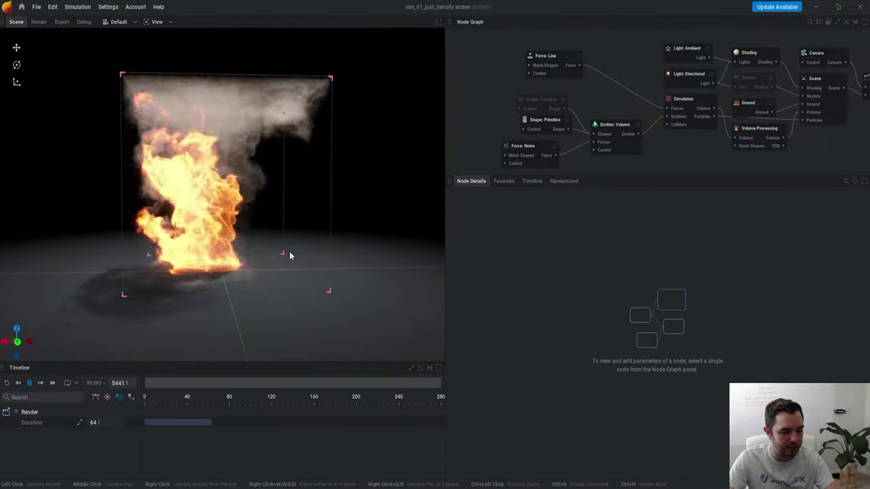
key("r")
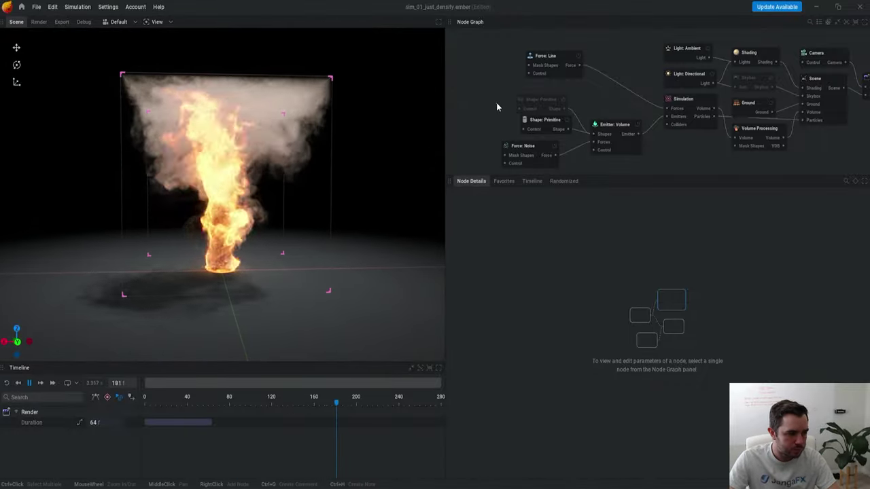
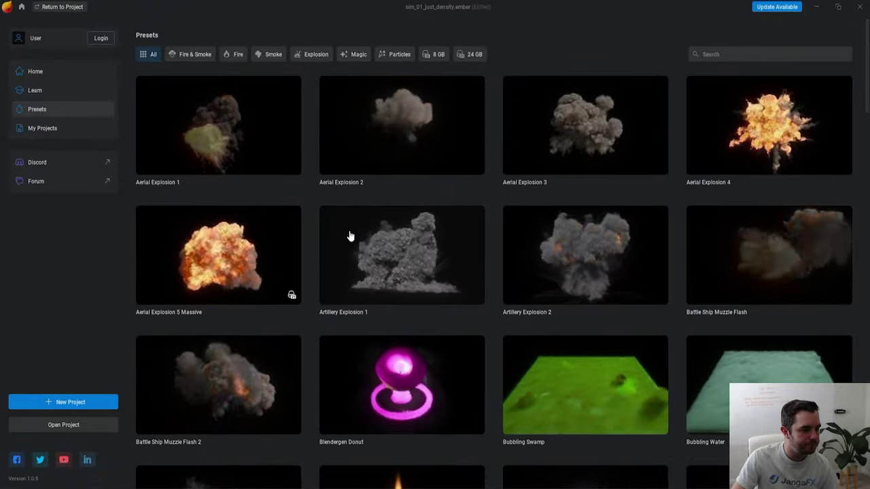
Step: Open the Aerial Explosion 3 preset from the presets library without saving the current project
scroll(472, 297, "down", 3)
scroll(556, 313, "up", 3)
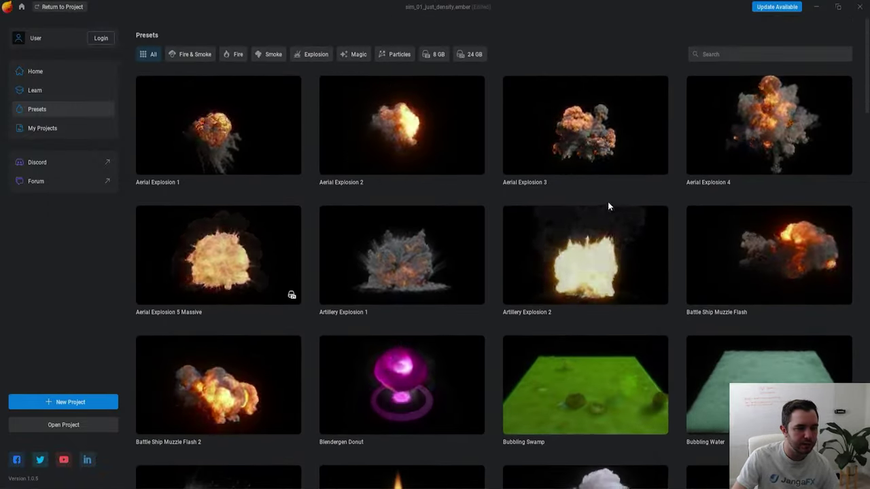
left_click(584, 140)
left_click(369, 279)
left_click(358, 276)
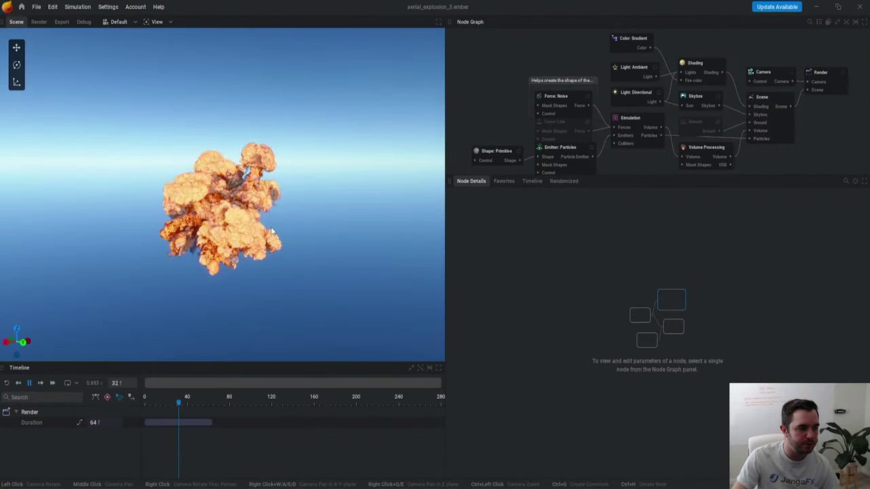
Step: Select the particle emitter node, restart the explosion and pause it at frame 42 for a closer look
left_click_drag(614, 107, 614, 119)
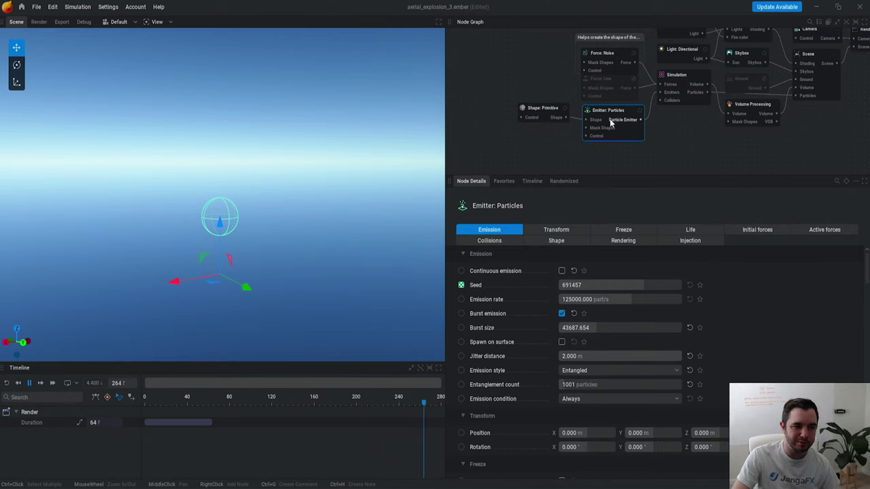
left_click_drag(351, 167, 339, 171)
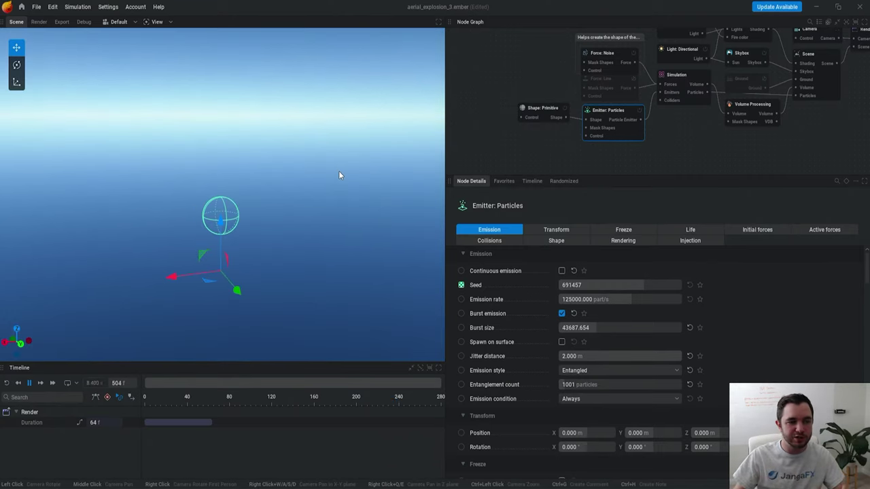
middle_click_drag(518, 32, 517, 60)
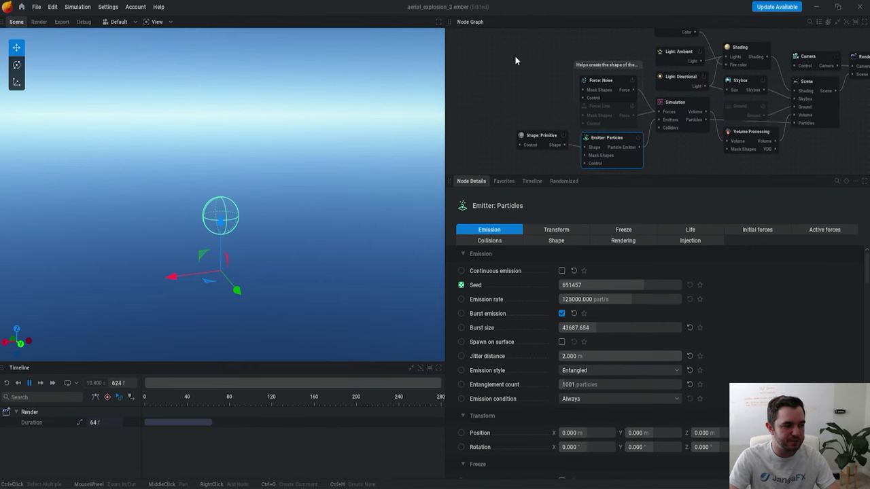
mouse_move(349, 197)
left_mouse_down()
mouse_move(347, 166)
mouse_move(328, 198)
mouse_move(341, 197)
left_mouse_up()
key("r")
key("space")
scroll(336, 171, "up", 3)
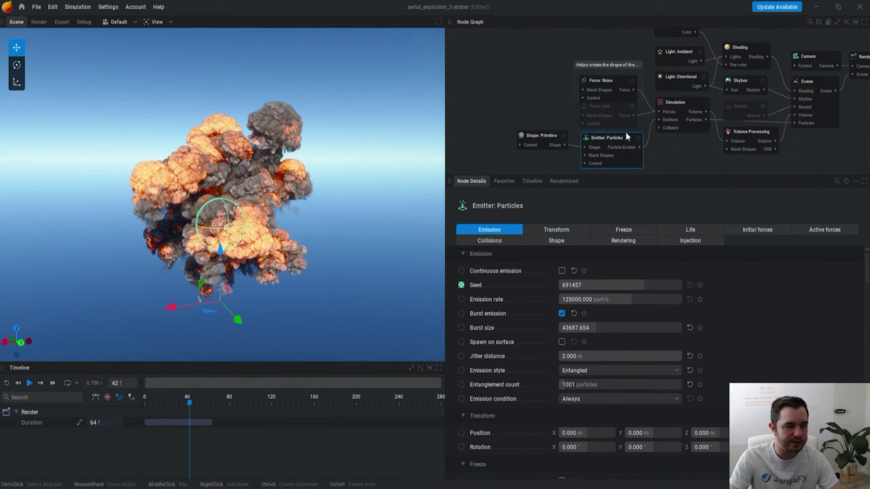
Step: Disable the Skybox node and show the simulation's bounding box around the explosion
left_click(763, 80)
left_click_drag(336, 195, 380, 192)
key("b")
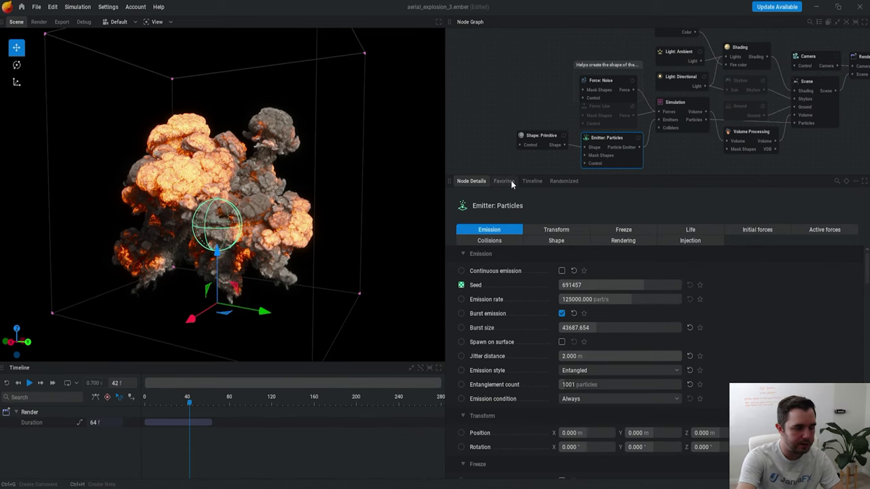
Step: Capture the screen in ShareX, annotate the explosion with red strokes, "Fuel", "Temp" and an upward arrow, and close the editor
key("ctrl+Print")
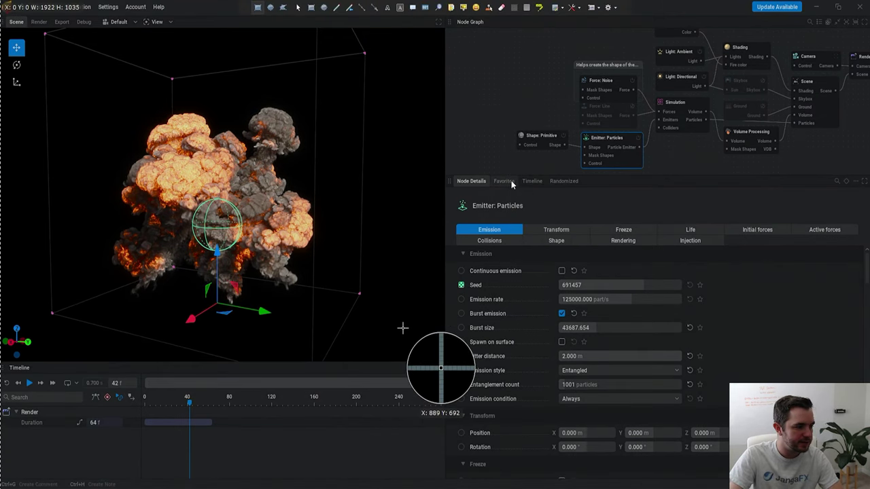
left_click(384, 261)
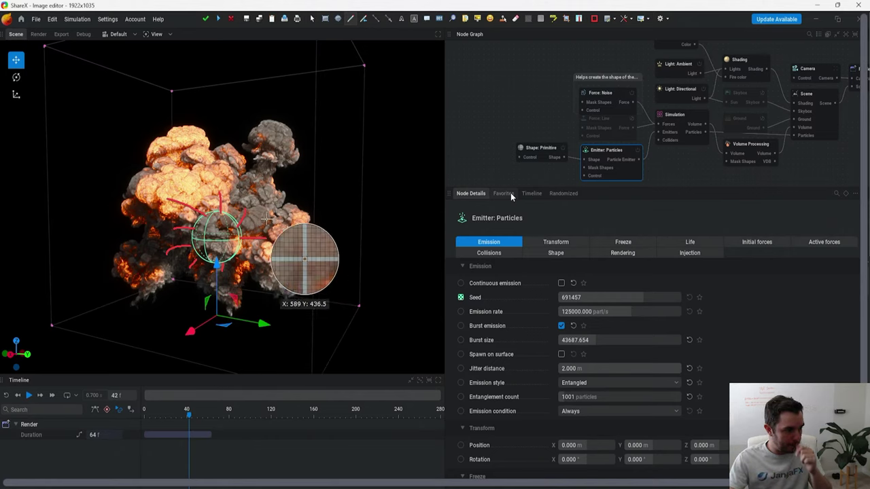
mouse_move(344, 165)
left_mouse_down()
mouse_move(346, 147)
mouse_move(389, 165)
left_mouse_up()
left_click_drag(344, 184, 344, 195)
mouse_move(337, 182)
left_mouse_down()
mouse_move(361, 195)
mouse_move(388, 191)
left_mouse_up()
left_click_drag(312, 225, 314, 148)
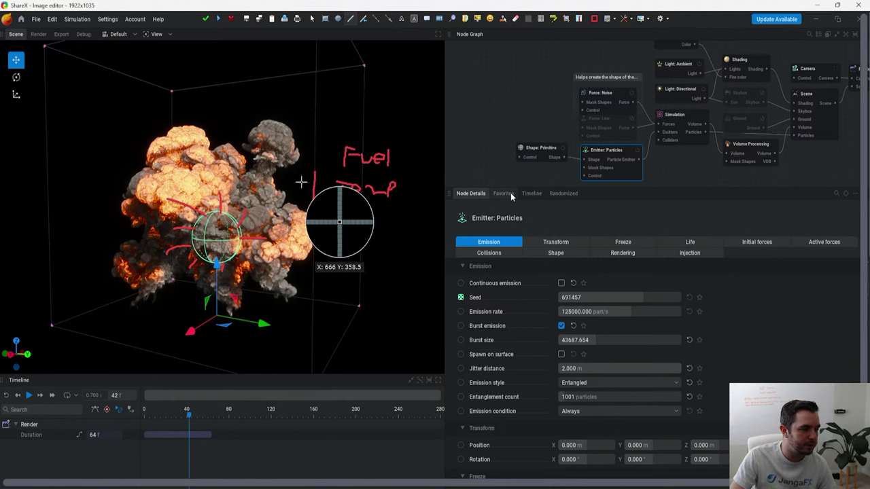
left_click_drag(302, 181, 323, 178)
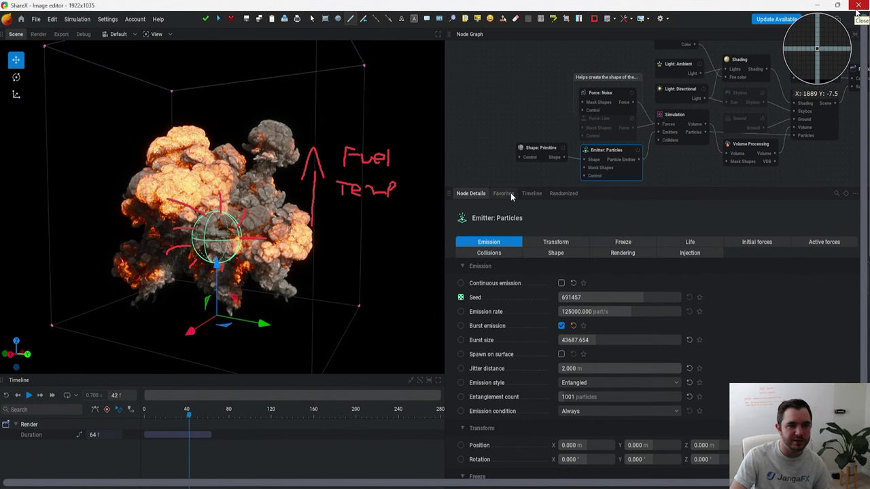
left_click(858, 5)
left_click(442, 284)
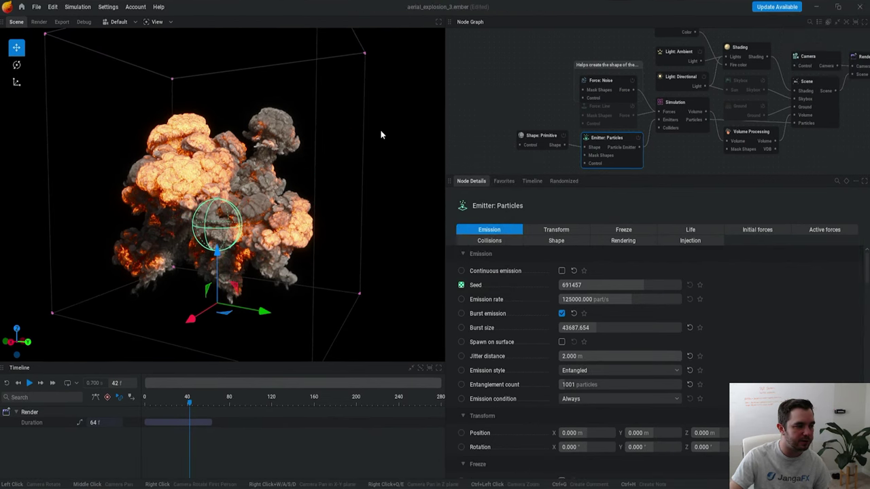
Step: Reopen the sim_01_just_density project in EmberGen without saving the explosion preset's changes
left_click(37, 8)
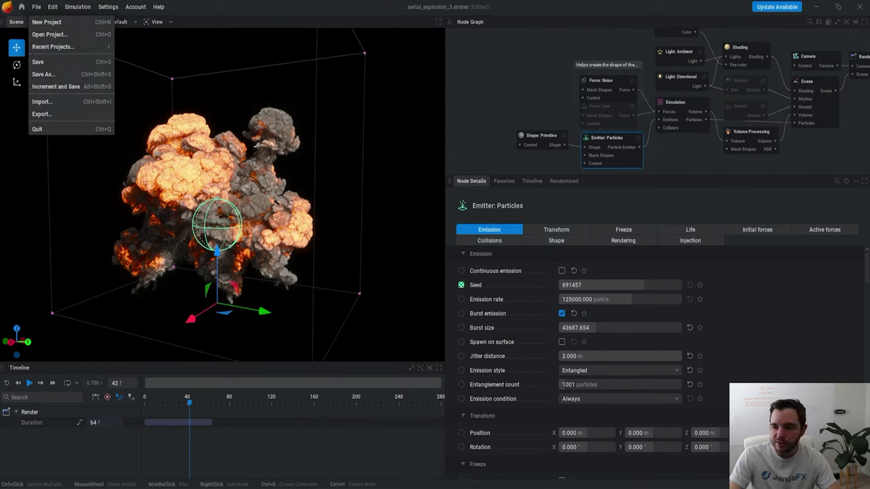
mouse_move(53, 8)
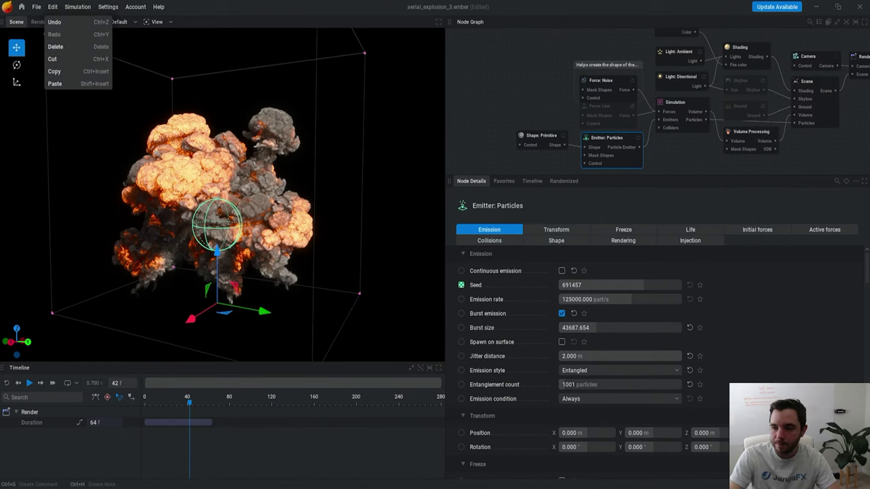
left_click_drag(542, 200, 289, 200)
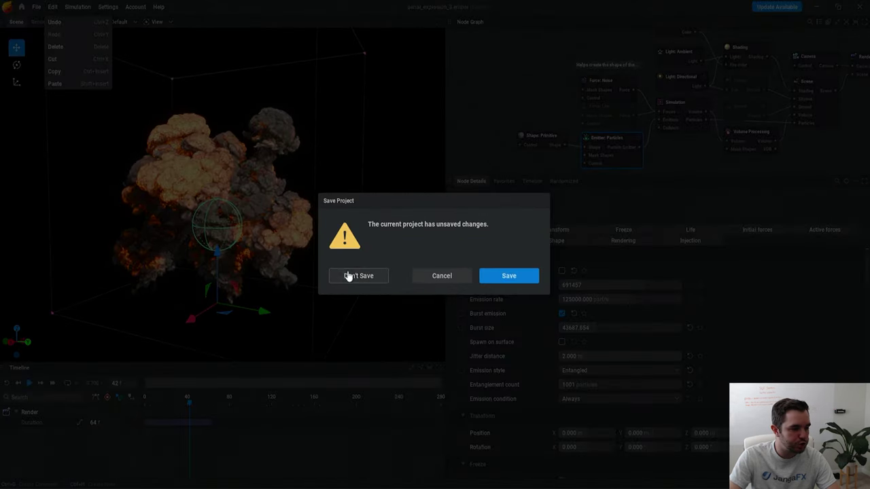
left_click(348, 273)
Step: Examine the Force: Noise node feeding the volume emitter and restart the simulation to watch the smoke
scroll(333, 251, "down", 3)
middle_click_drag(528, 148, 578, 125)
left_click_drag(520, 120, 520, 125)
left_click_drag(579, 120, 580, 112)
left_click(582, 100)
left_click(505, 200)
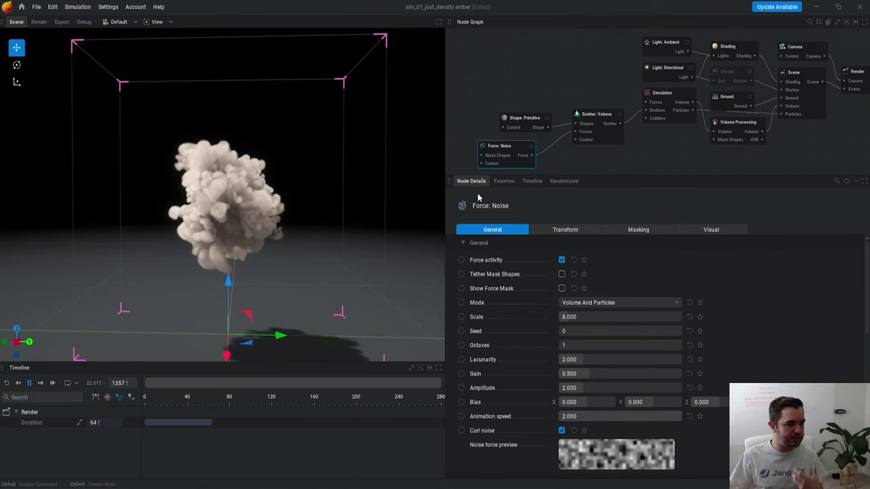
scroll(320, 214, "up", 3)
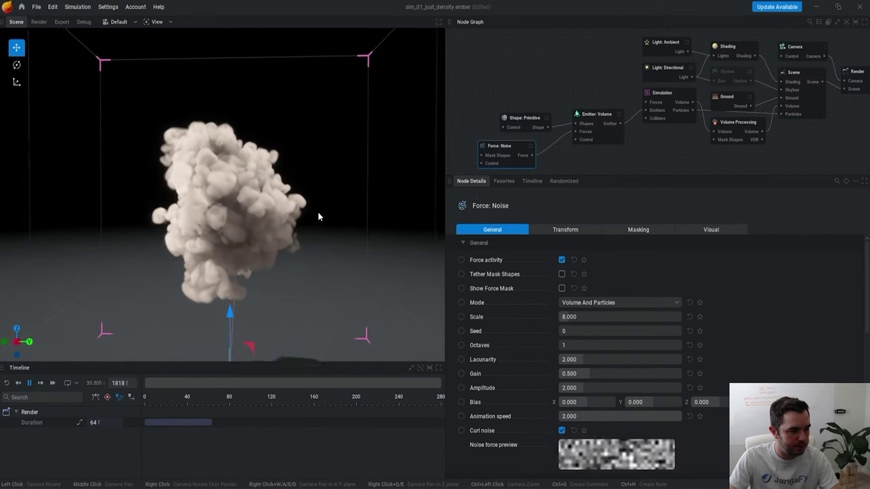
key("r")
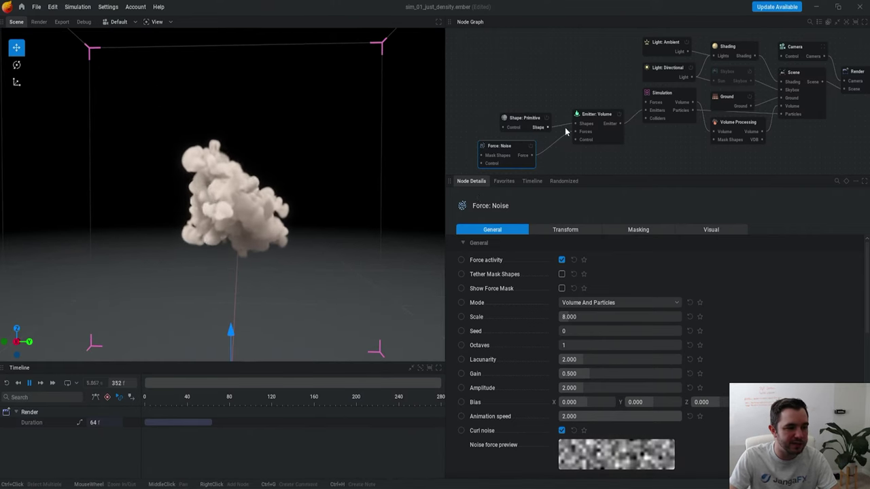
Step: Set the volume emitter's additional pressure rate to 250 %/s and restart the simulation
left_click(597, 126)
left_click(690, 229)
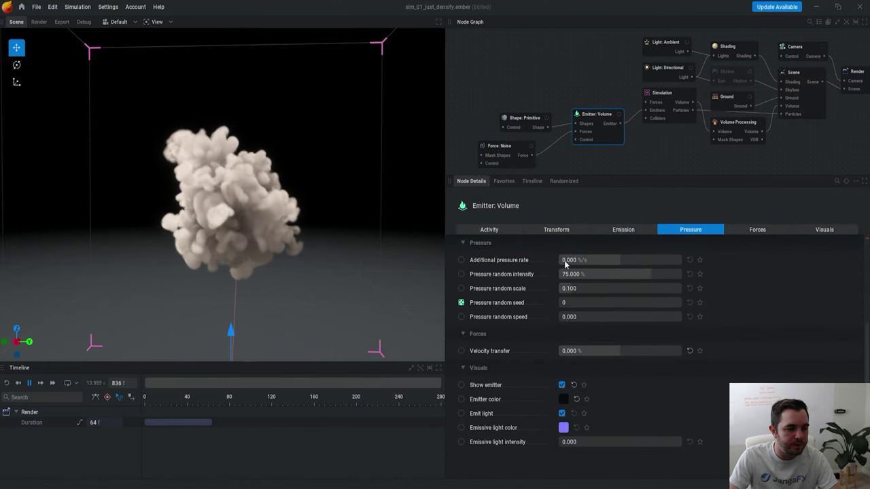
left_click(649, 257)
type("250")
key("Return")
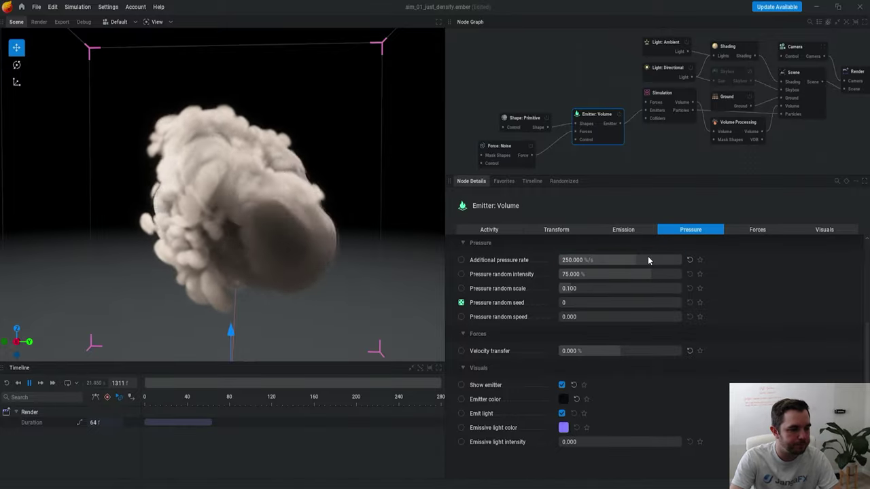
key("r")
key("r")
Step: Set the emitter's pressure random intensity to about 15.3 % and restart the simulation, viewing the smoke from several angles
left_click_drag(656, 273, 681, 274)
key("r")
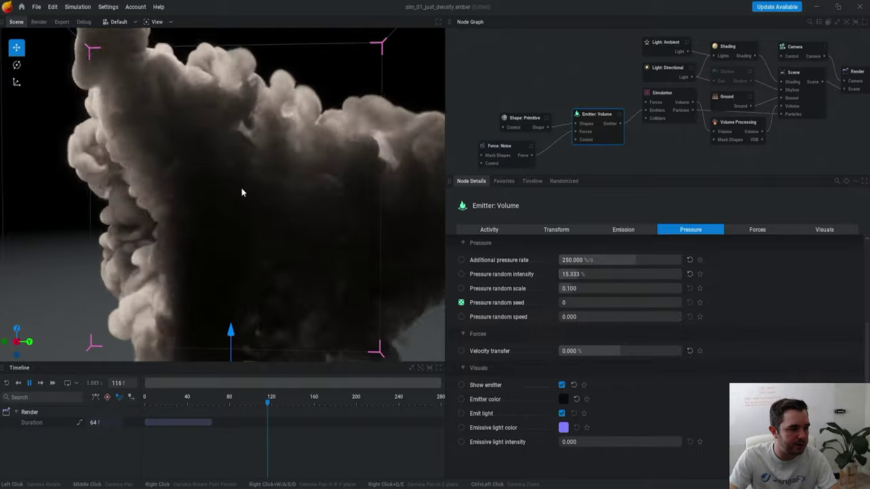
scroll(243, 190, "down", 4)
key("r")
left_click_drag(290, 196, 319, 219)
key("r")
left_click_drag(345, 192, 358, 163)
key("r")
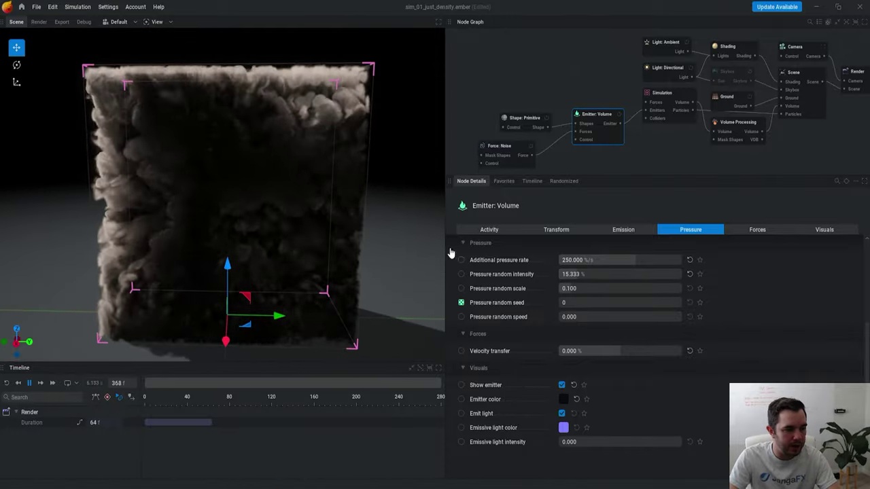
key("r")
left_click_drag(289, 193, 275, 176)
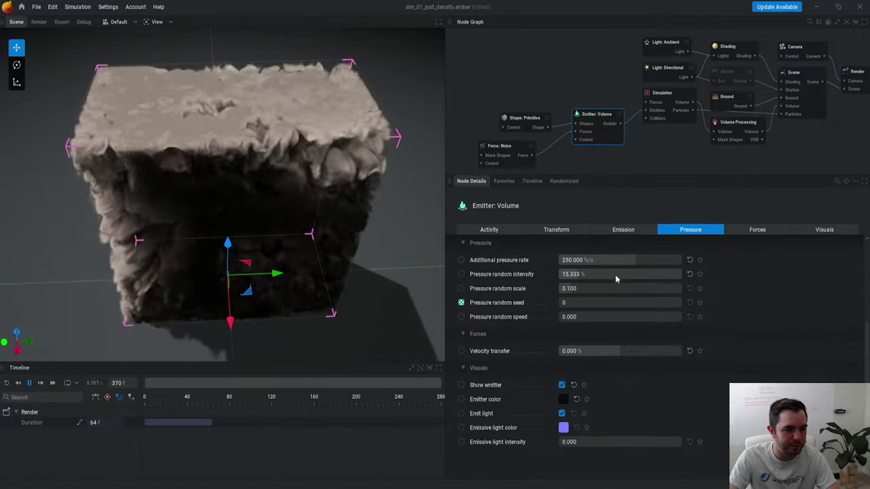
Step: Raise the emitter's pressure random intensity to 79 % and restart the simulation
left_click_drag(616, 276, 696, 276)
key("r")
key("r")
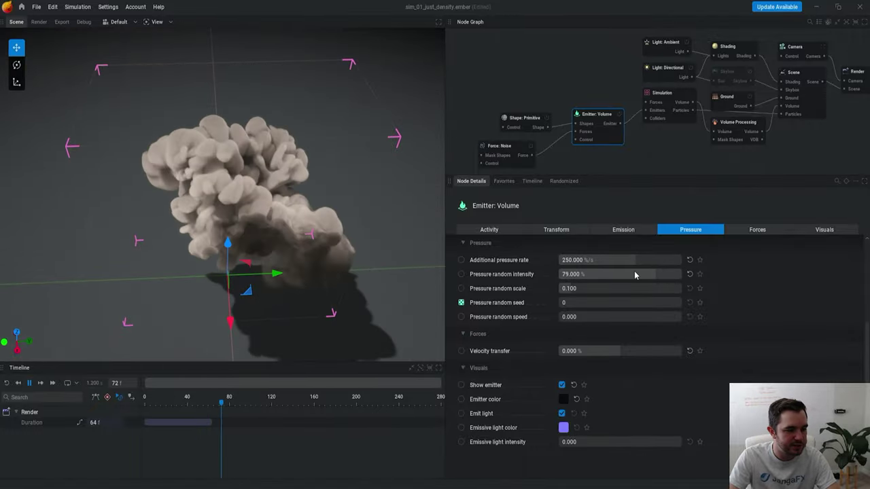
Step: Raise the emitter's pressure random intensity to 96 %, restart the simulation and view the smoke from above and the side
left_click_drag(635, 274, 656, 274)
key("r")
key("r")
left_click_drag(269, 208, 262, 246)
key("r")
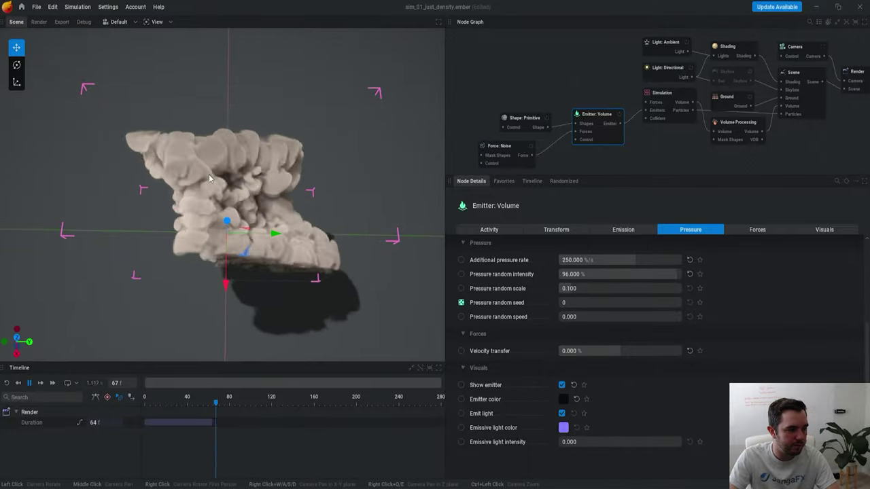
left_click_drag(415, 225, 394, 160)
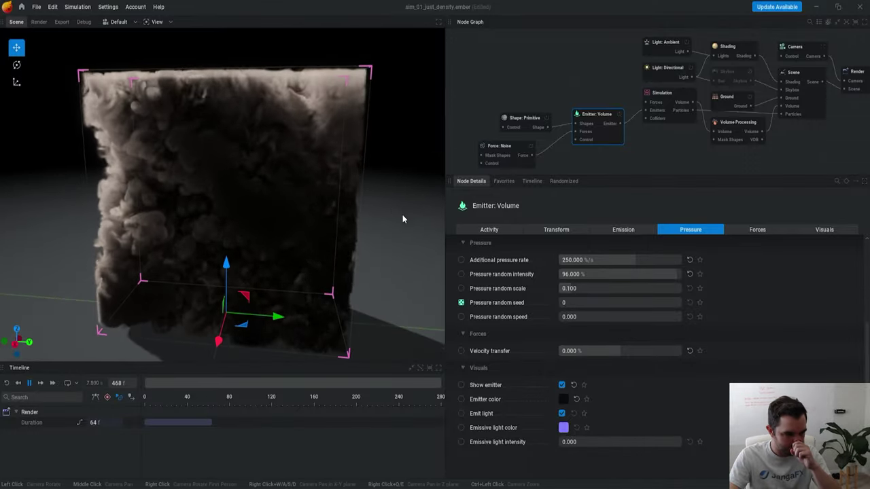
Step: Set the simulation's voxel count to 256 × 256 × 384, apply the new resolution and view the smoke from several angles
left_click_drag(129, 226, 249, 191)
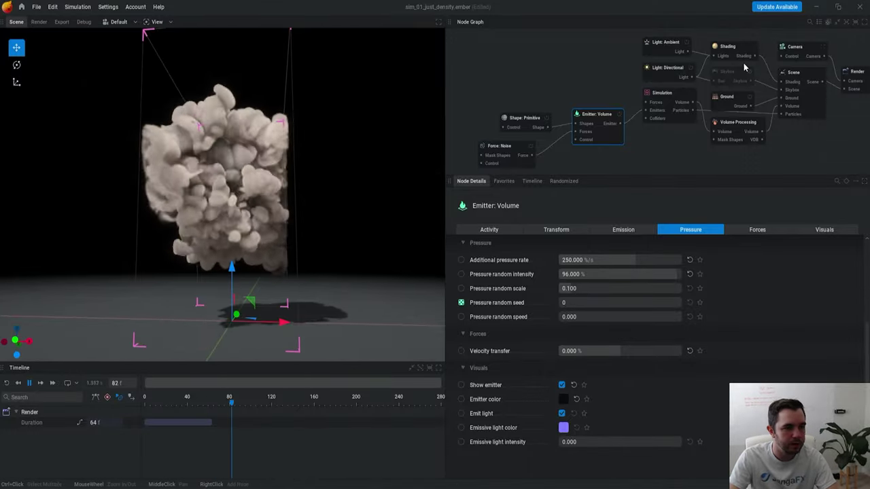
left_click(662, 93)
left_click(489, 230)
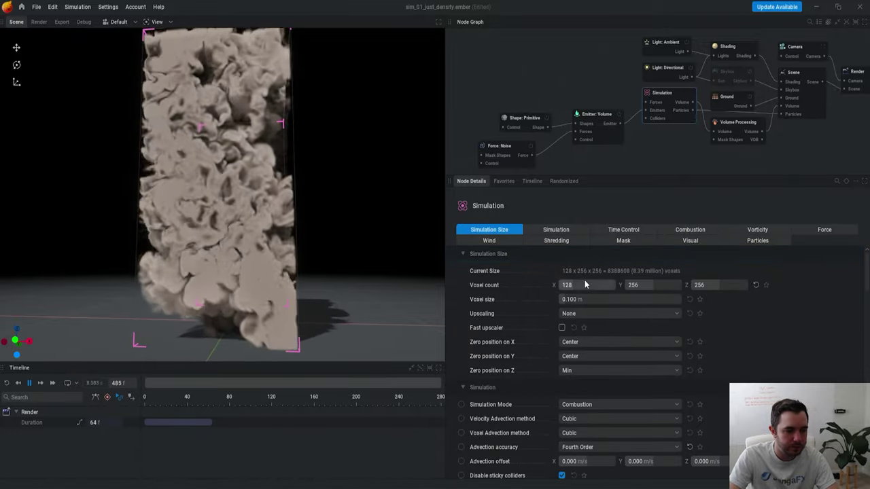
left_click(586, 284)
type("256")
key("Return")
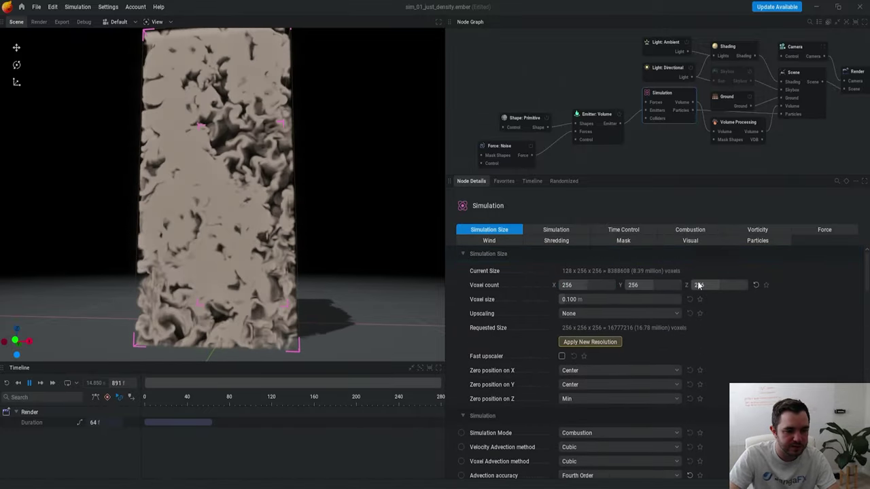
double_click(702, 285)
type("384")
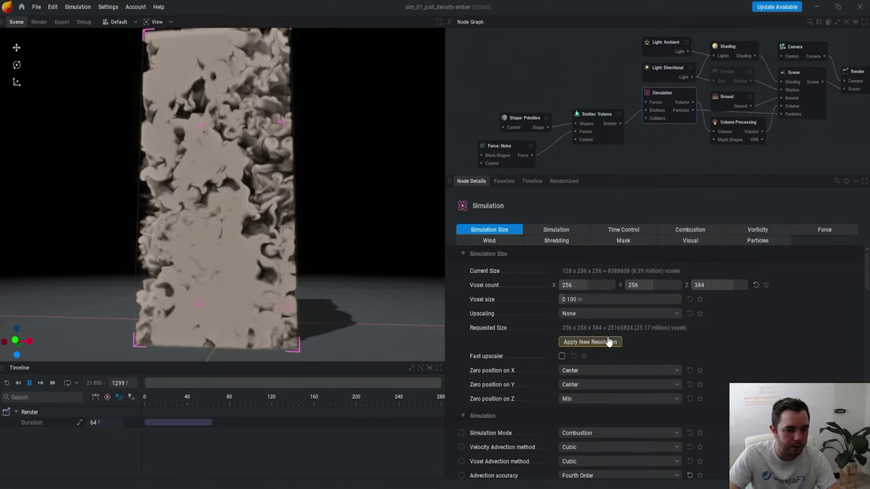
left_click(590, 342)
scroll(362, 172, "down", 3)
left_click_drag(363, 172, 207, 185)
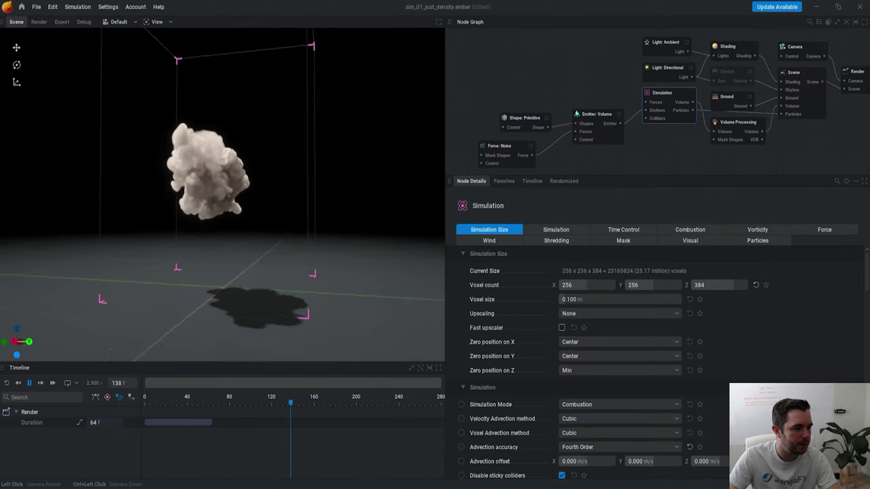
middle_click_drag(259, 223, 250, 250)
left_click_drag(269, 232, 262, 232)
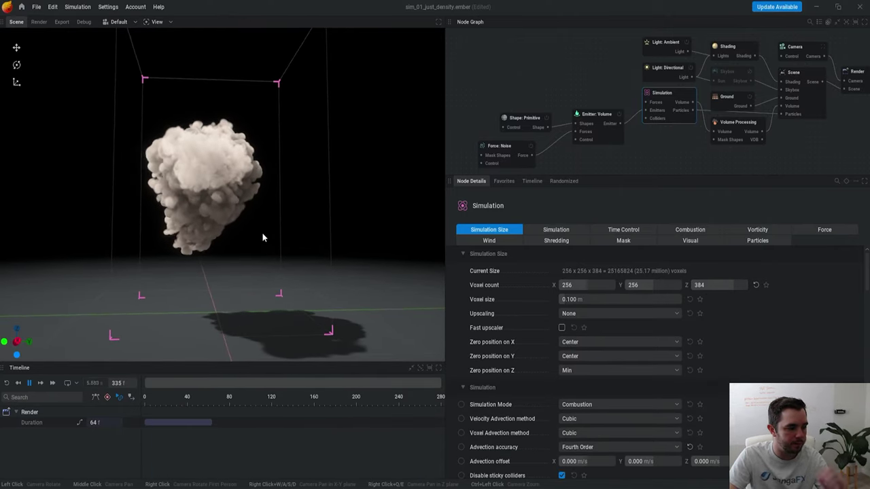
Step: Set the simulation's voxel size to 0.3 m and apply the new resolution
left_click(590, 298)
type(".3")
key("Return")
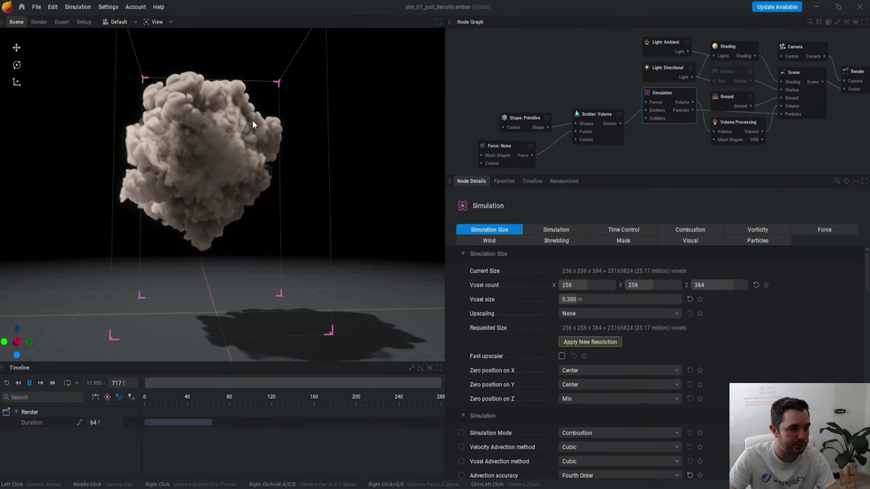
left_click(590, 342)
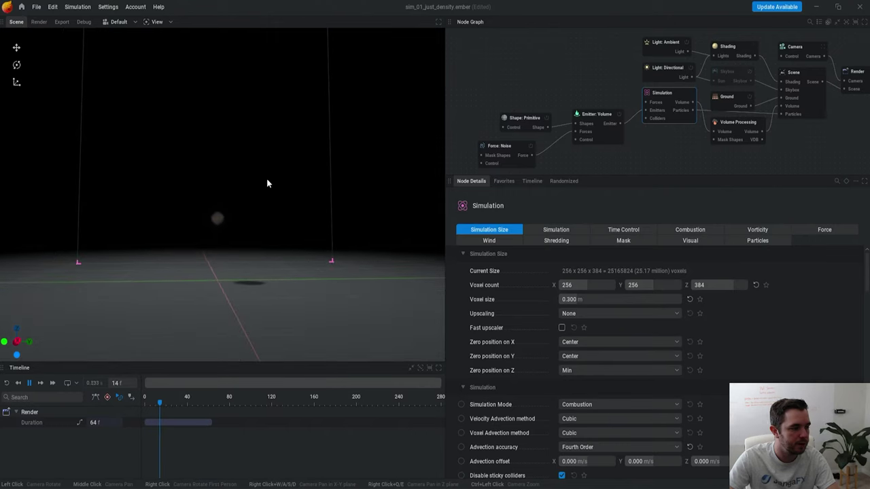
left_click_drag(224, 211, 209, 227)
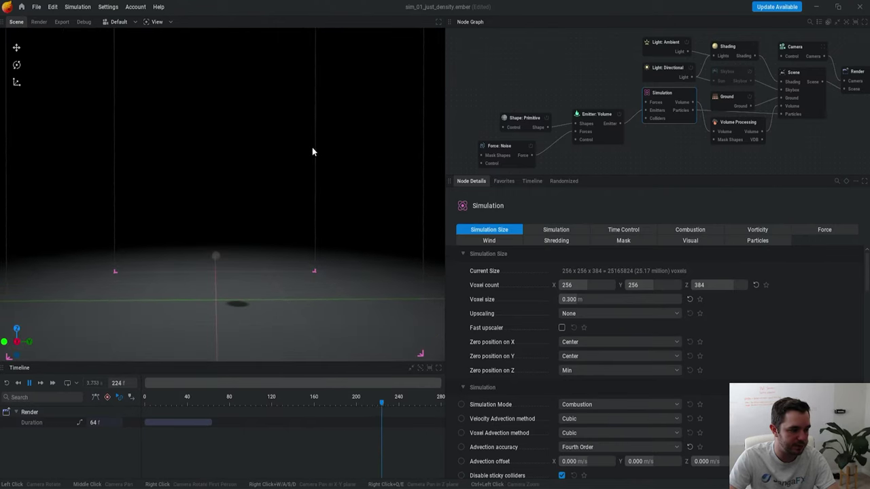
Step: Enlarge the sphere emitter shape's radius to about 5.55 m, raise its Z position to about 36 m and restart the simulation
left_click(524, 118)
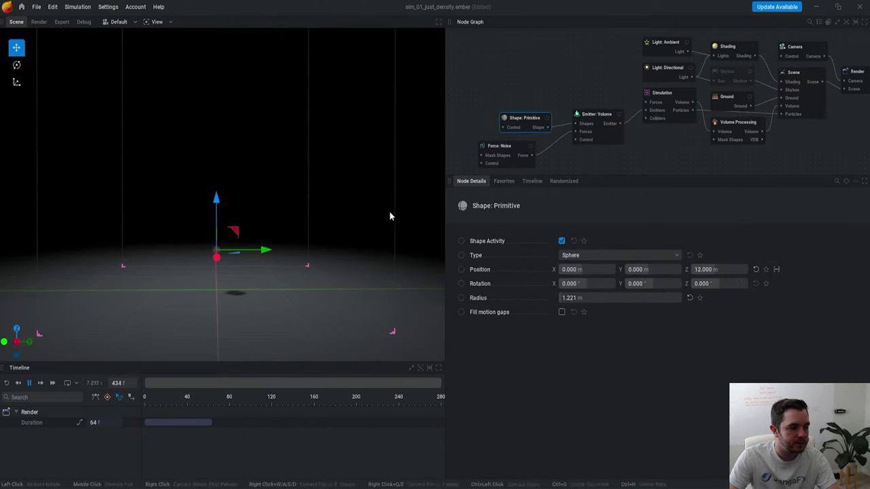
left_click_drag(576, 296, 598, 296)
key("r")
key("r")
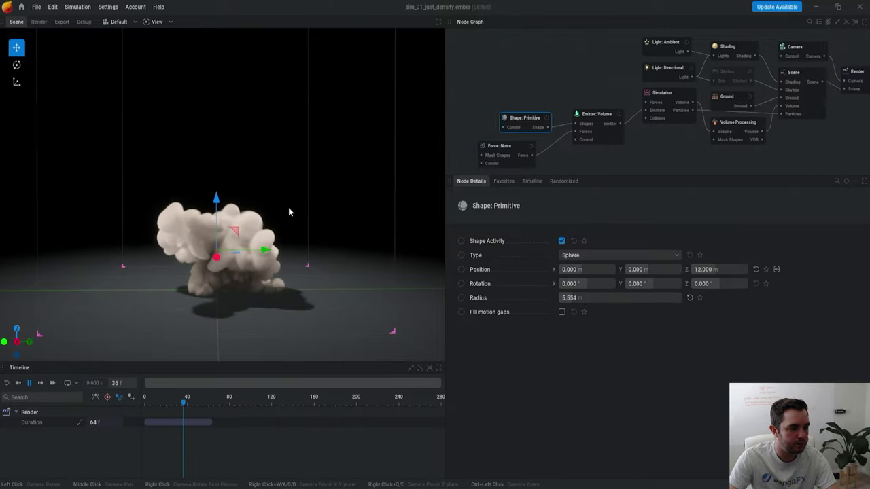
key("r")
scroll(389, 219, "down", 4)
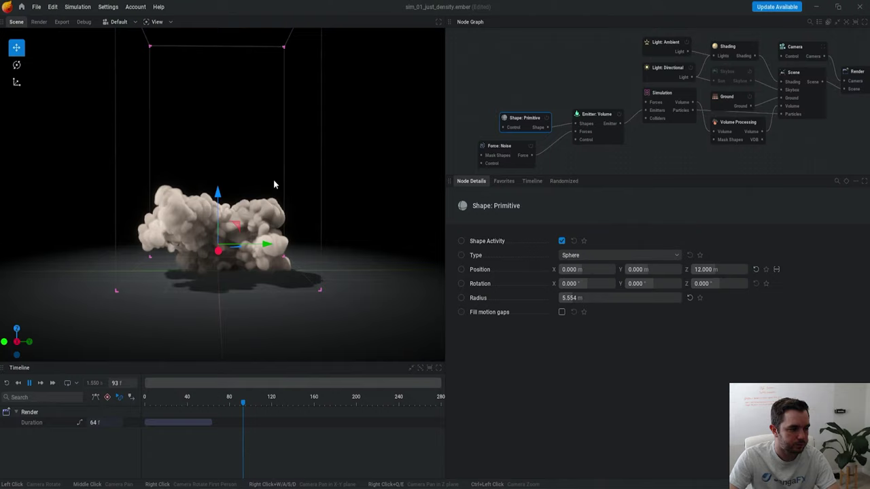
left_click_drag(218, 194, 218, 141)
key("r")
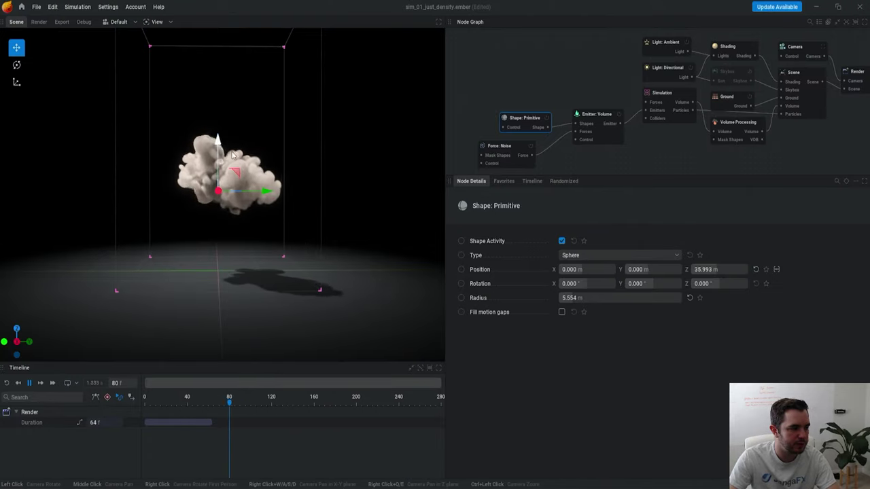
Step: Set the volume emitter's pressure random intensity to about 12.7 % and random scale to 0.123, restarting the simulation
left_click(597, 121)
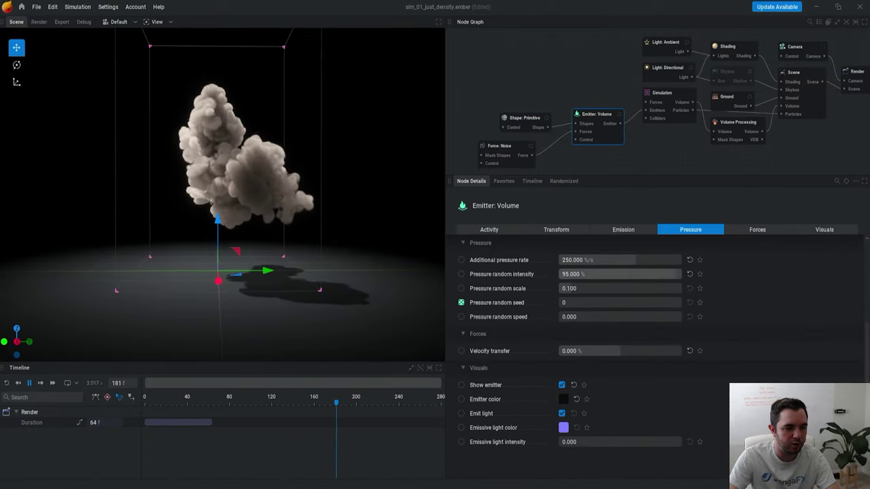
left_click_drag(675, 275, 617, 272)
key("r")
key("r")
key("r")
key("r")
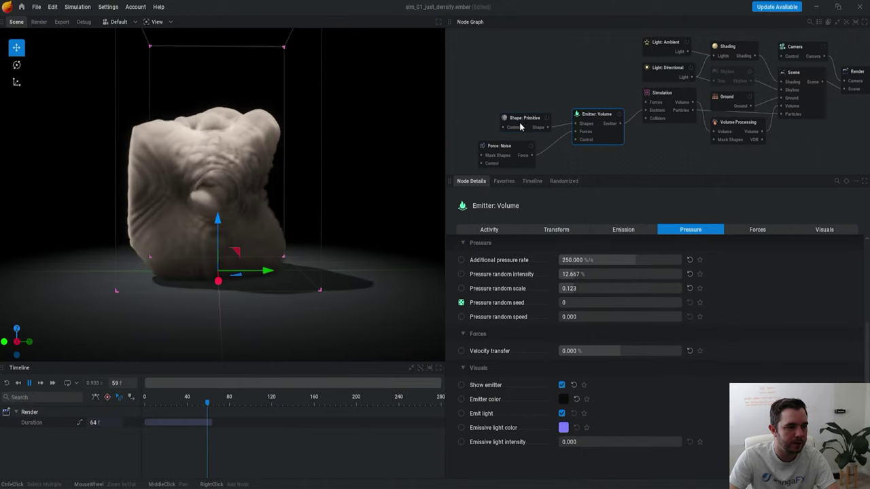
Step: Set the amplitude of the emitter's noise force to 100 and restart the simulation, viewing the smoke from above
left_click(520, 127)
left_click(510, 153)
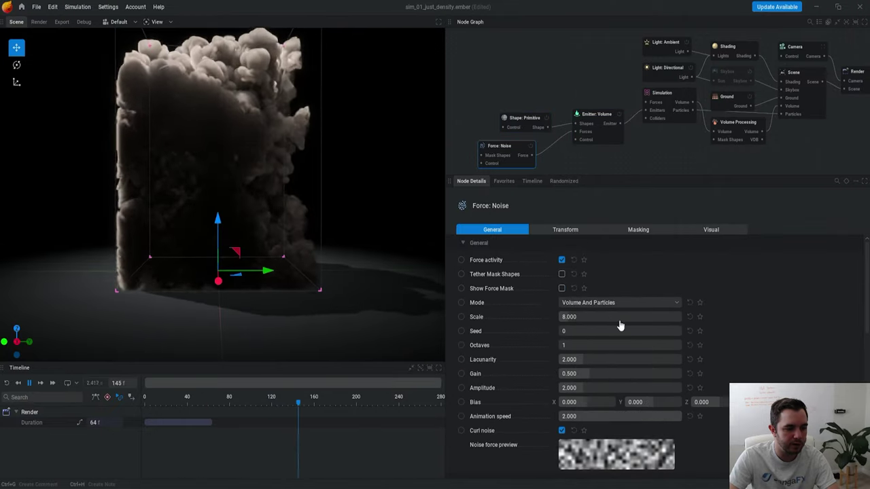
left_click(586, 388)
type("1")
type("00.0")
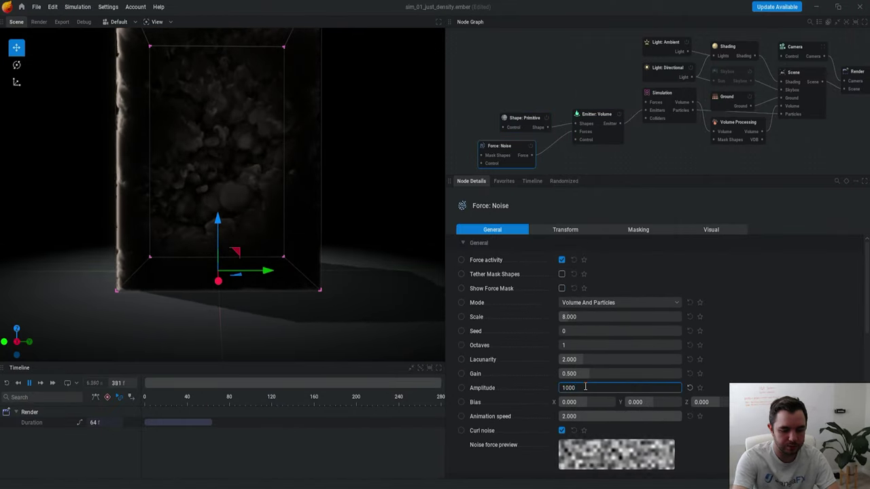
key("BackSpace")
key("Return")
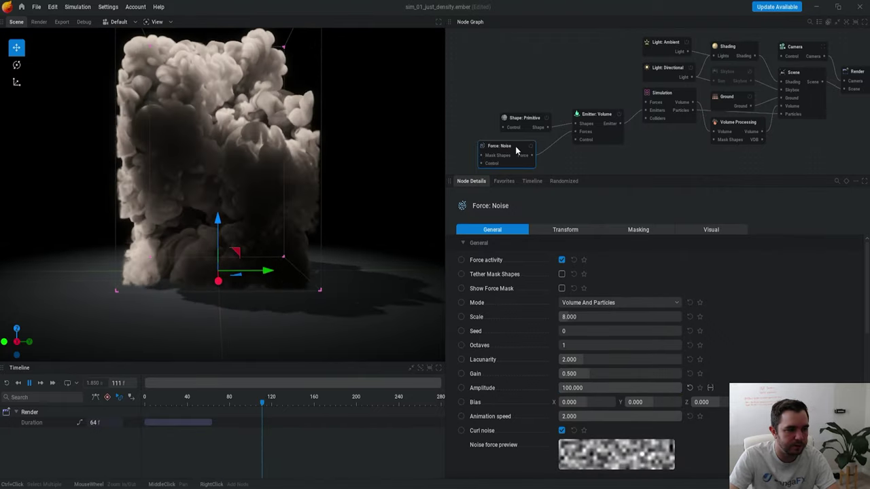
left_click_drag(514, 145, 519, 147)
key("r")
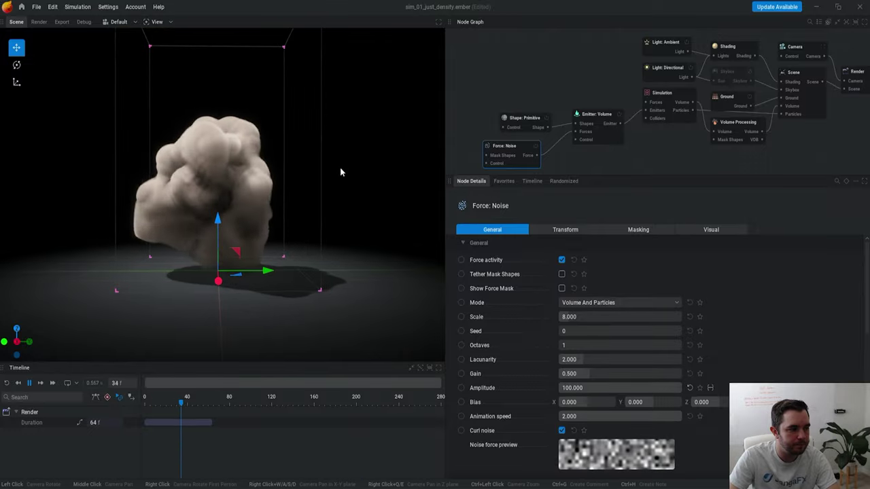
left_click_drag(197, 151, 248, 145)
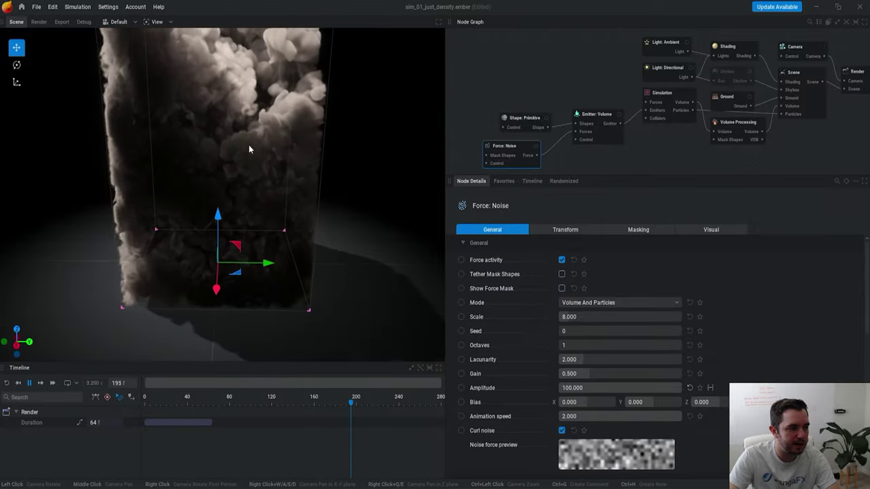
key("r")
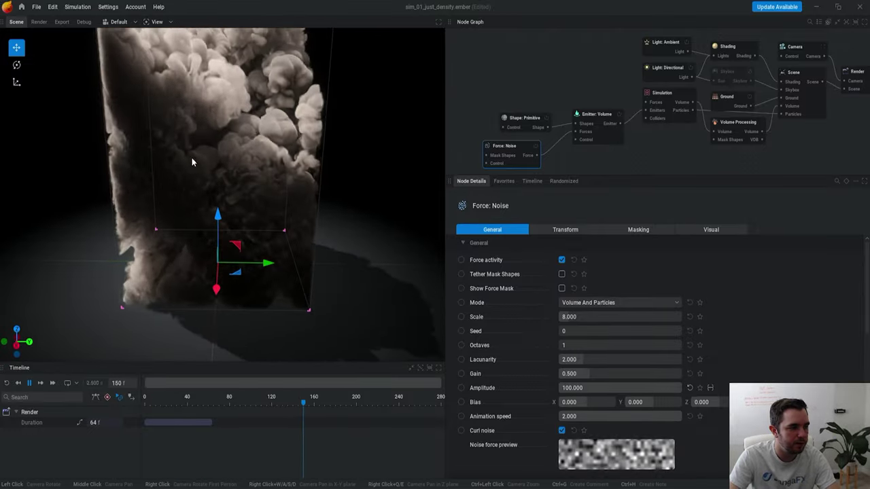
Step: Add a noise force node on the simulation's Forces input, disconnect it again and restart the simulation
left_click(590, 86)
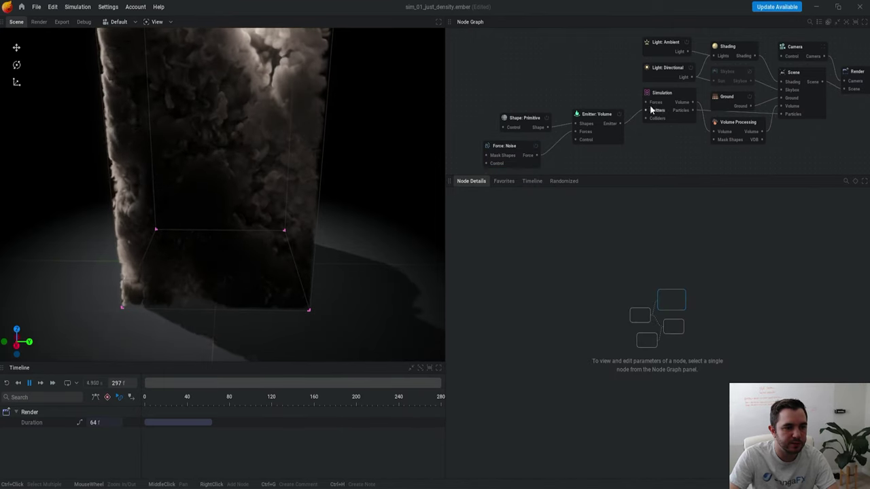
left_click_drag(646, 103, 566, 56)
left_click(537, 100)
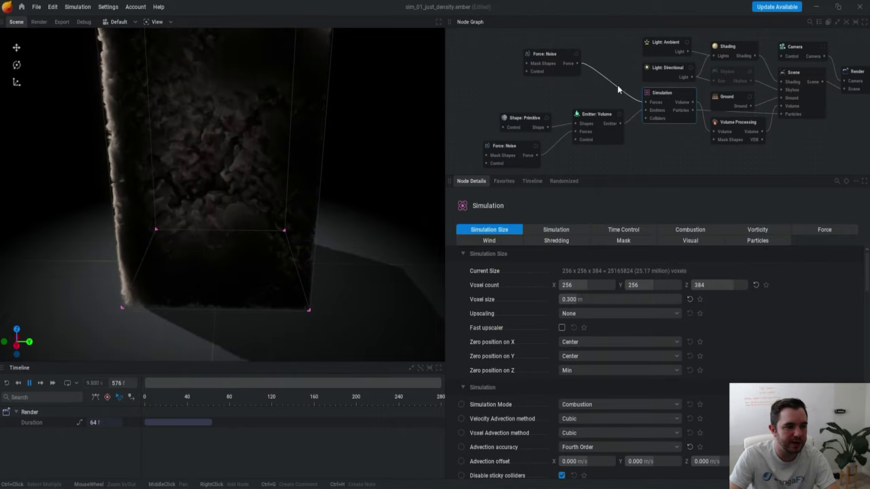
left_click_drag(617, 86, 608, 96)
key("r")
Step: Set the simulation's vorticity intensity to 25 %, restart it and view the smoke from above
left_click(660, 103)
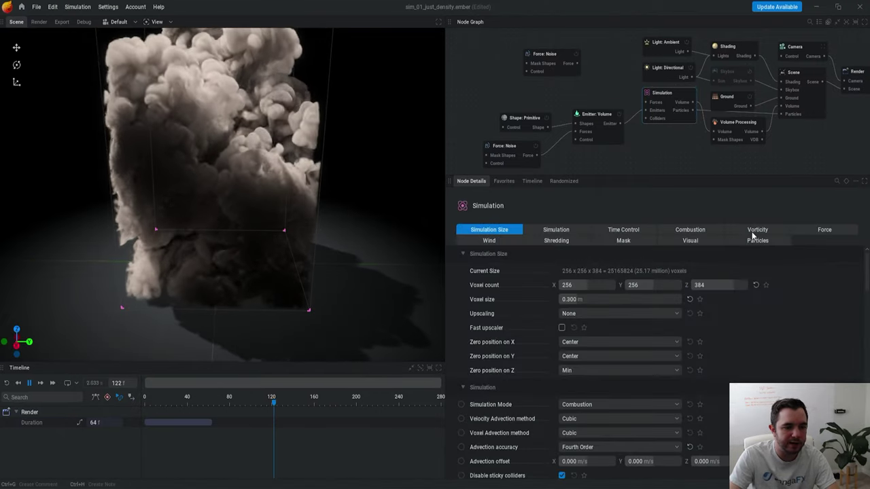
left_click(760, 230)
double_click(575, 286)
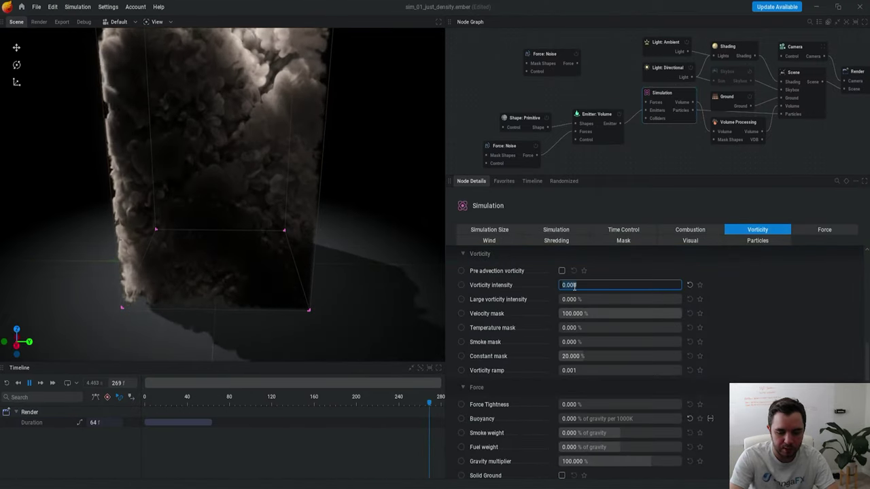
key("r")
key("r")
left_click_drag(307, 150, 275, 149)
key("r")
left_click_drag(234, 183, 234, 182)
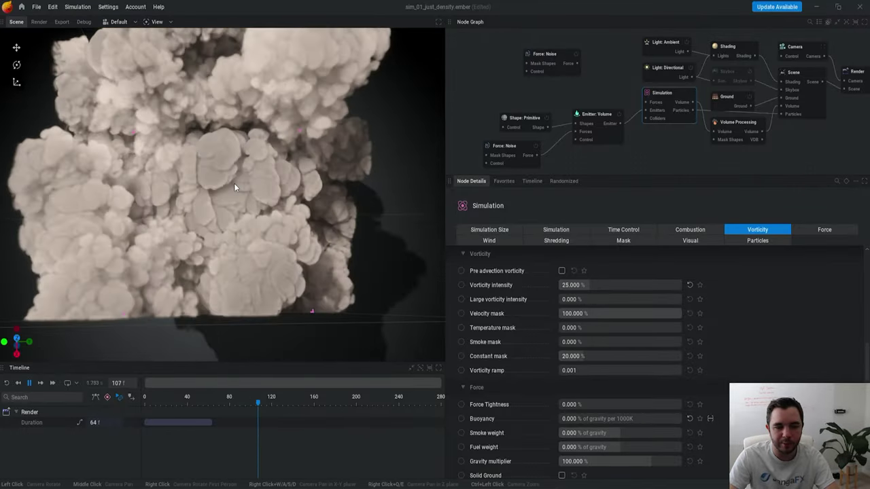
Step: Replay and pause the simulation to examine the vorticity's effect on the smoke surface from above
key("r")
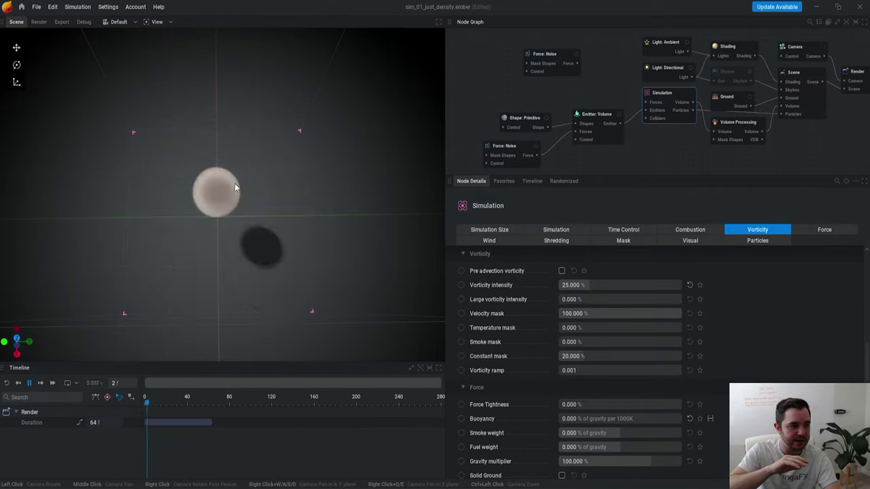
key("space")
left_click_drag(235, 135, 236, 187)
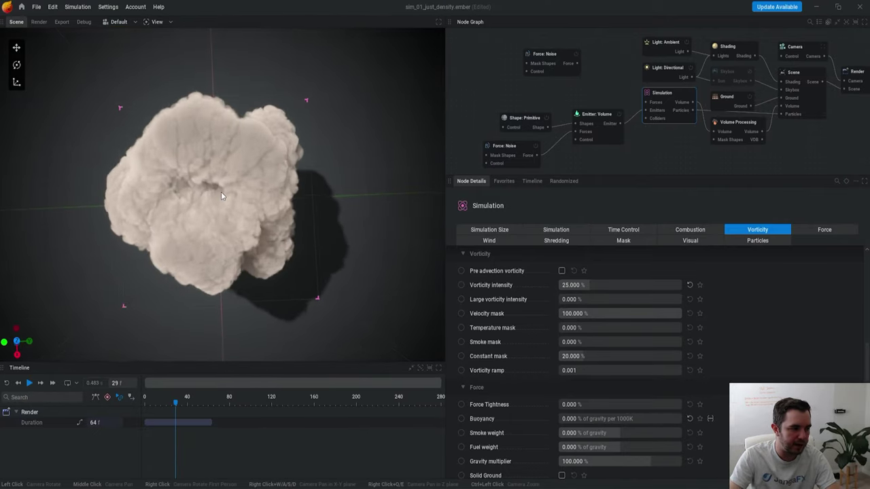
scroll(221, 196, "up", 2)
key("space")
key("r")
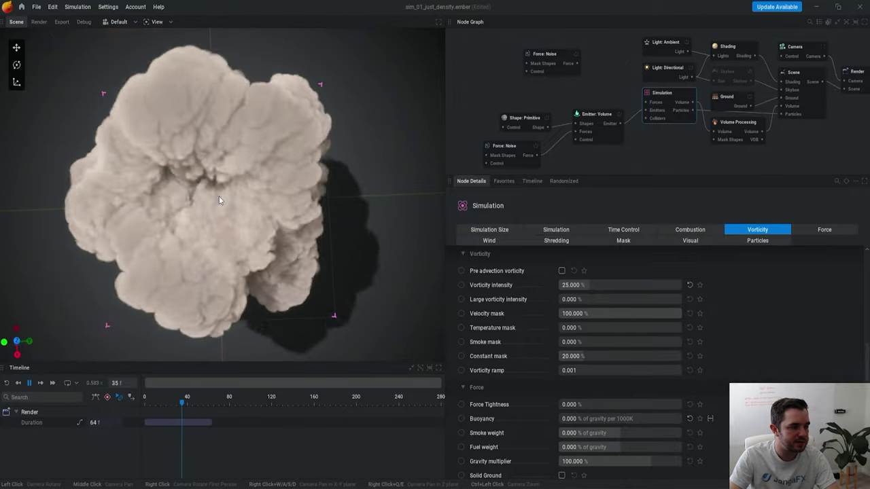
left_click_drag(179, 237, 168, 234)
key("r")
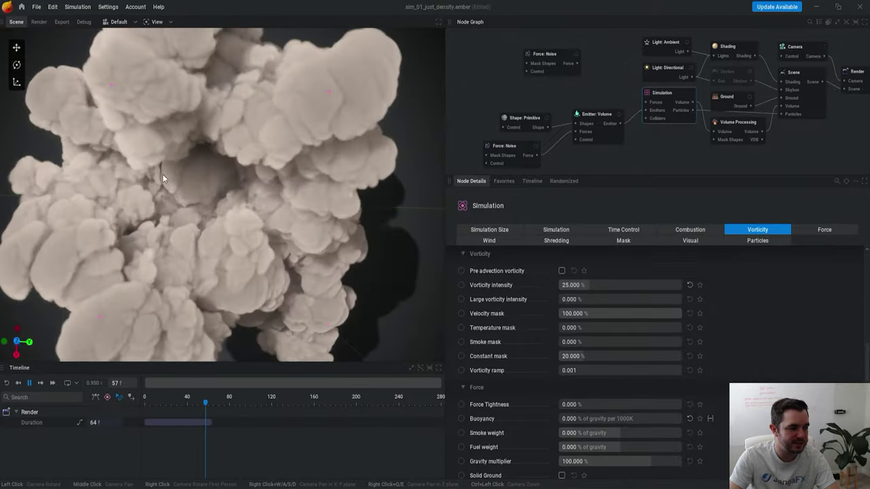
Step: Raise the simulation's vorticity intensity to 38 % and then to about 45.7 %, restarting the simulation after each change
left_click_drag(578, 285, 593, 285)
key("r")
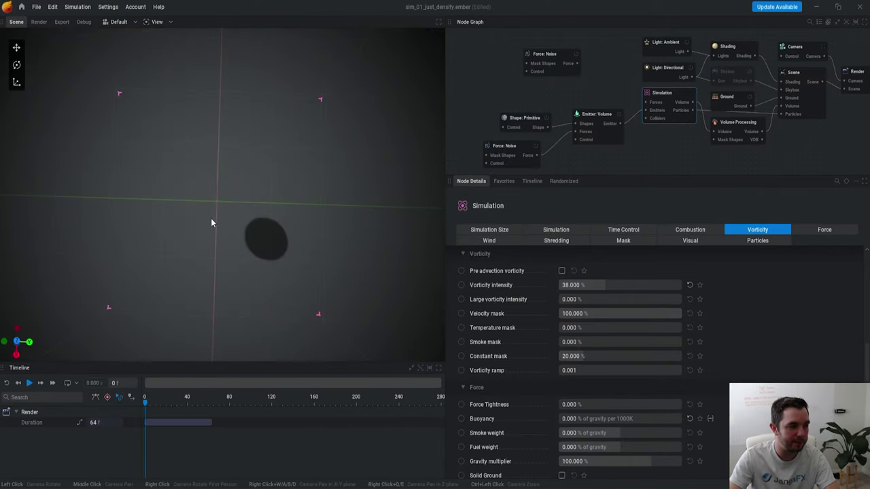
key("space")
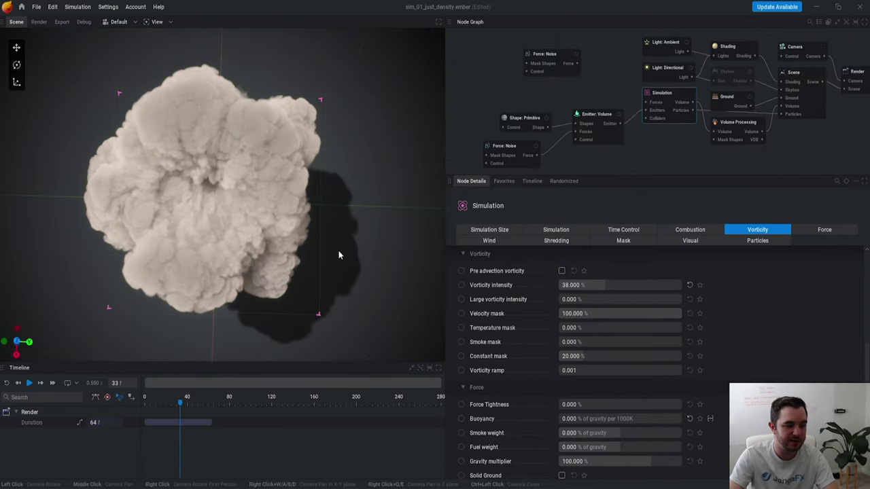
key("space")
left_click_drag(591, 286, 601, 286)
key("r")
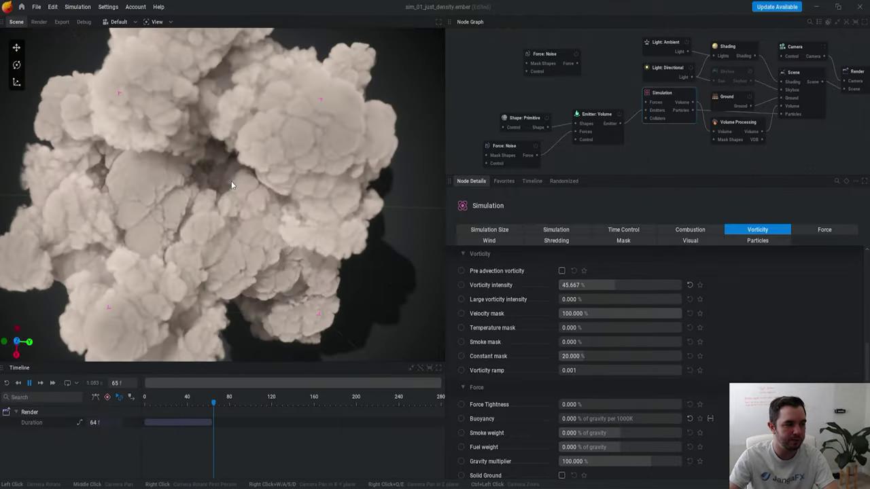
Step: Set the simulation's vorticity intensity back to 0 % and restart the simulation
scroll(239, 186, "down", 3)
left_click_drag(629, 286, 586, 270)
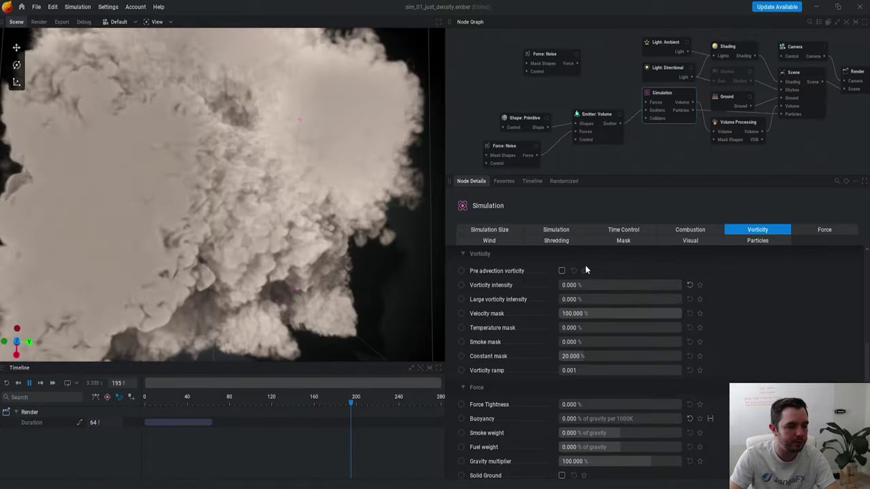
key("r")
Step: Connect the unattached noise force node's Force output to the simulation's Forces input
left_click_drag(390, 252, 394, 200)
middle_click_drag(616, 73, 605, 122)
left_click_drag(567, 114, 636, 151)
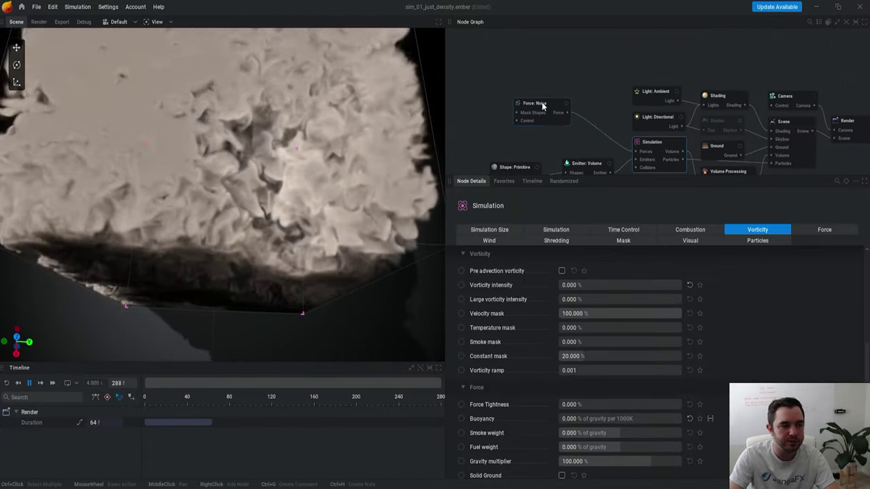
Step: Select the noise force node and restart the simulation to examine the noise's effect on the smoke from the side
left_click_drag(530, 101, 539, 97)
key("r")
left_click_drag(325, 204, 327, 138)
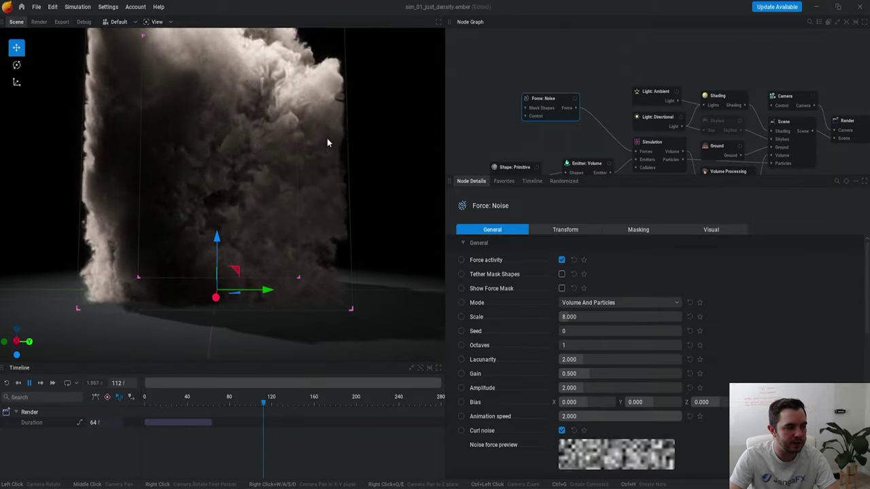
middle_click_drag(327, 138, 323, 180)
key("r")
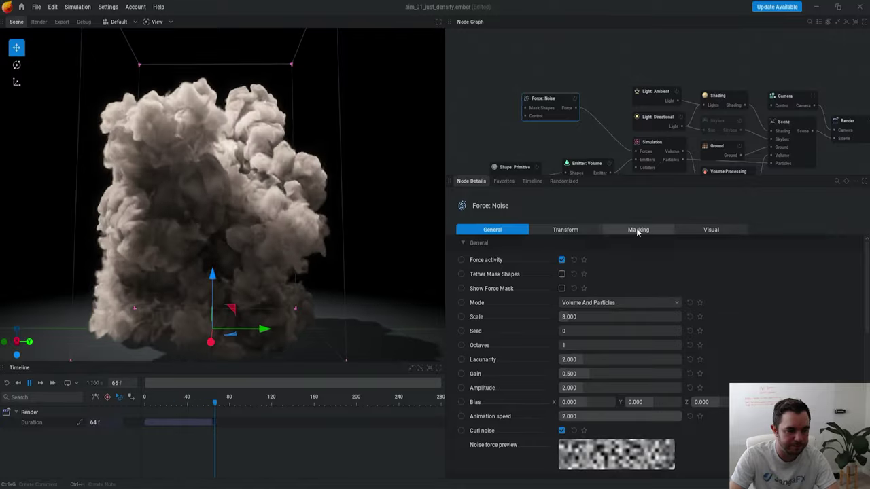
Step: Set the noise force's constant mask to 0 %, restart the simulation, and raise the force's smoke mask to 100 %
left_click(631, 230)
key("r")
double_click(619, 260)
type("0")
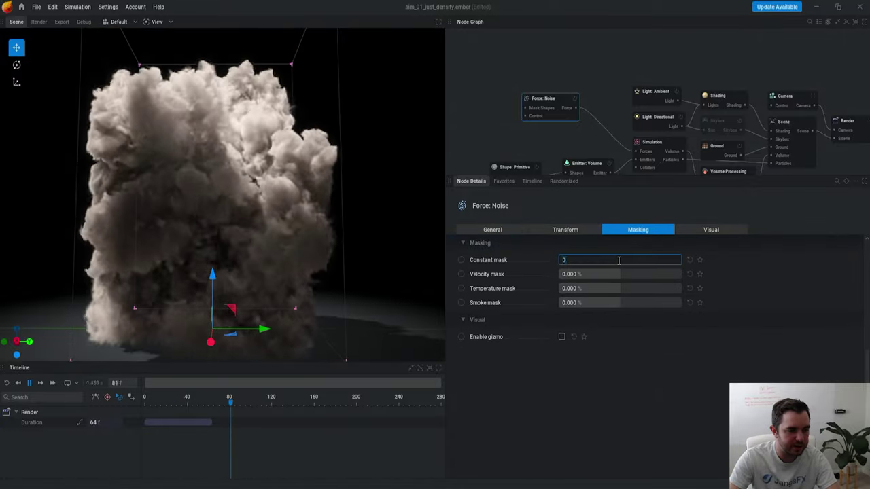
key("Return")
key("r")
left_click_drag(345, 178, 347, 193)
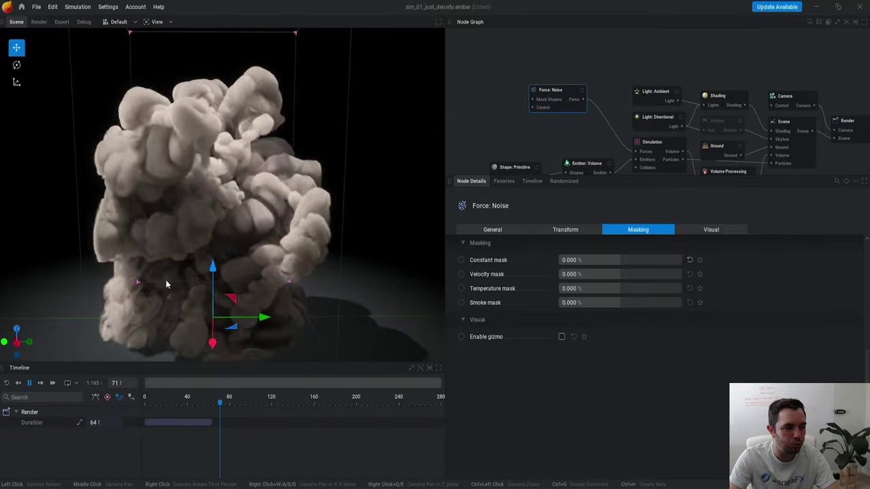
left_click_drag(627, 304, 636, 303)
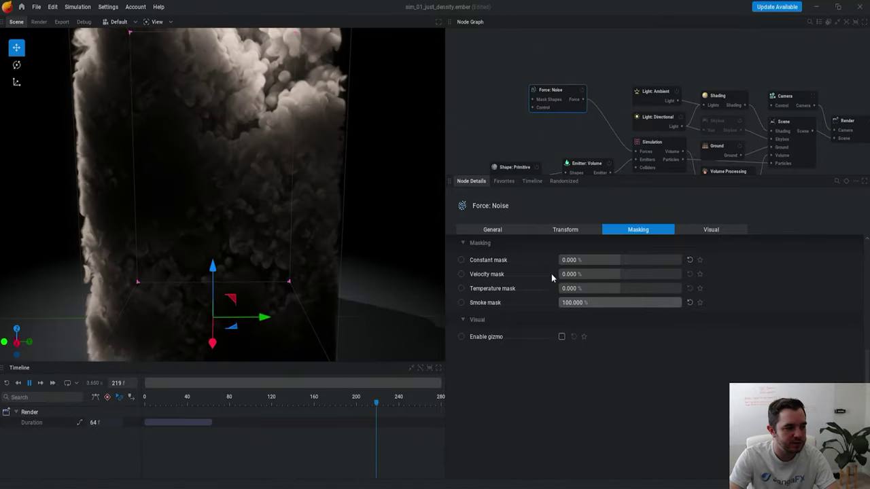
left_click_drag(347, 201, 353, 255)
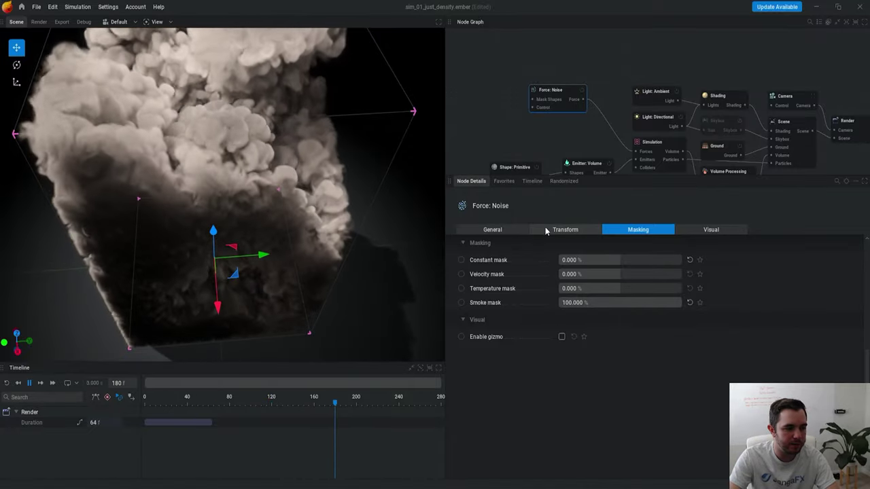
Step: Set the noise force's amplitude to 100 and view the resulting smoke from above
left_click(514, 230)
left_click(591, 386)
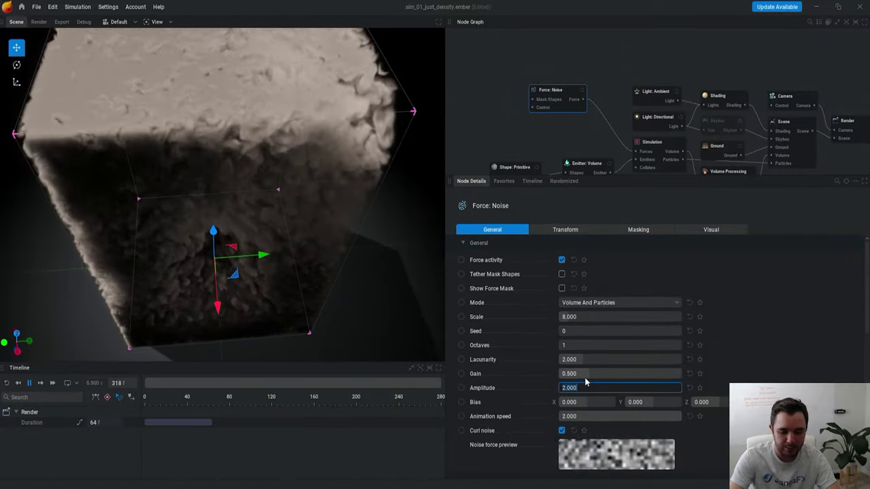
type("100")
key("Return")
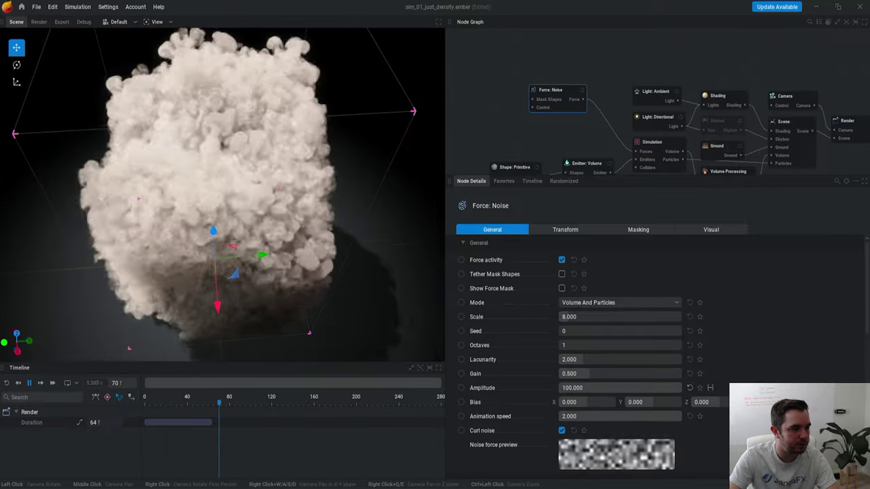
left_click_drag(238, 197, 240, 244)
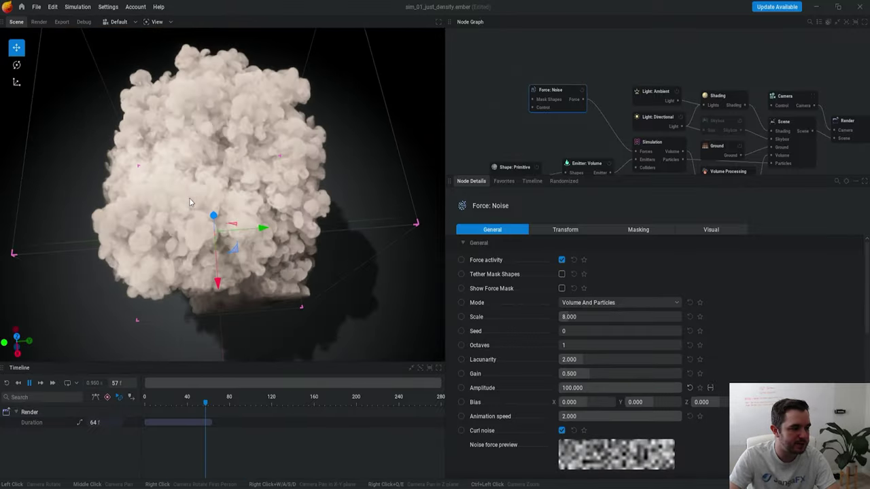
Step: Check the noise force's masking settings and set its amplitude to 20
left_click(639, 229)
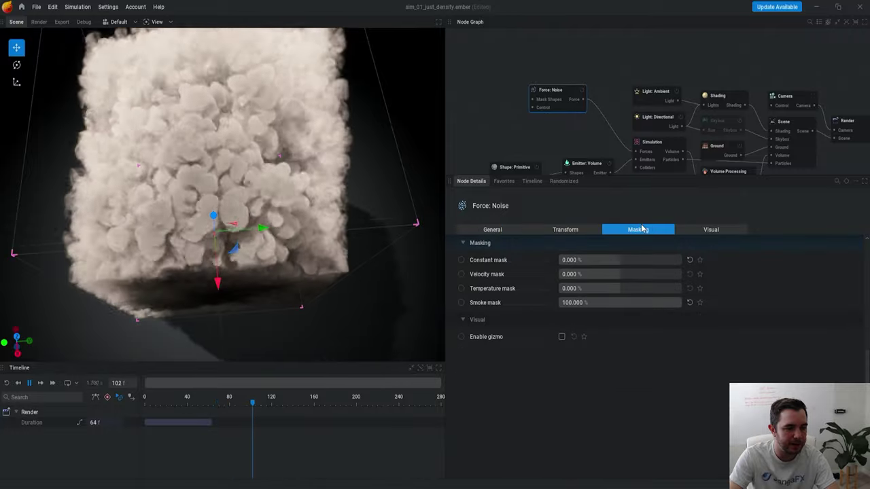
left_click(503, 230)
left_click(621, 388)
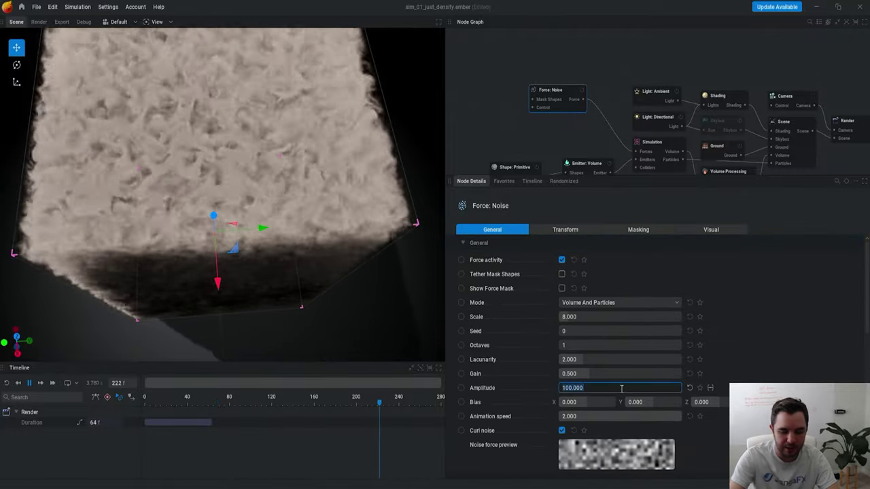
type("20")
key("Return")
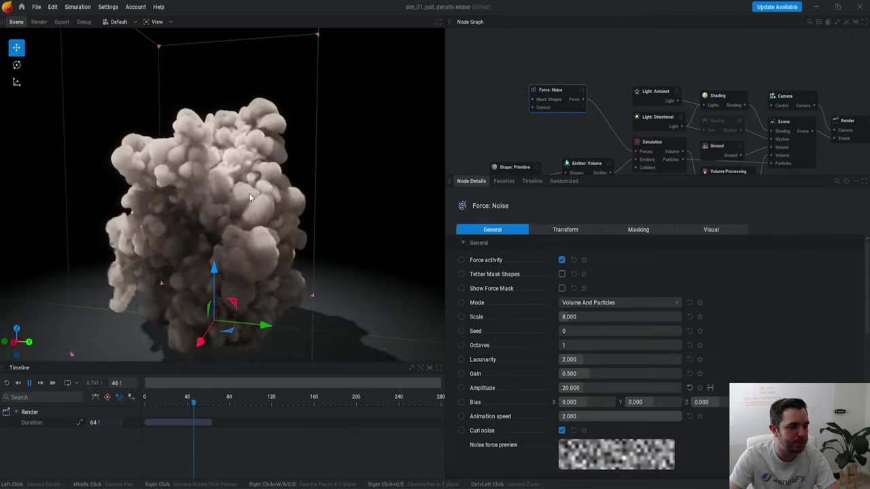
Step: Set the scale of the noise force feeding the simulation to 2.333 and rerun the simulation
key("space")
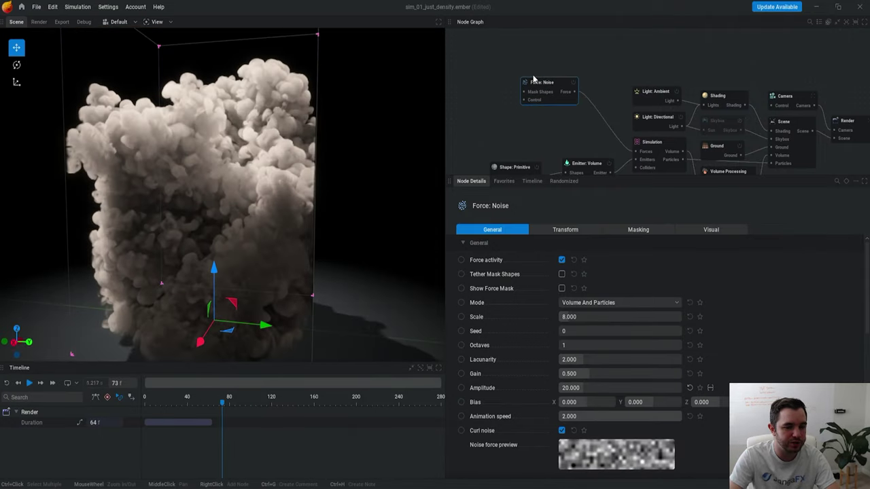
left_click_drag(586, 320, 563, 297)
key("r")
key("r")
scroll(594, 319, "down", 1)
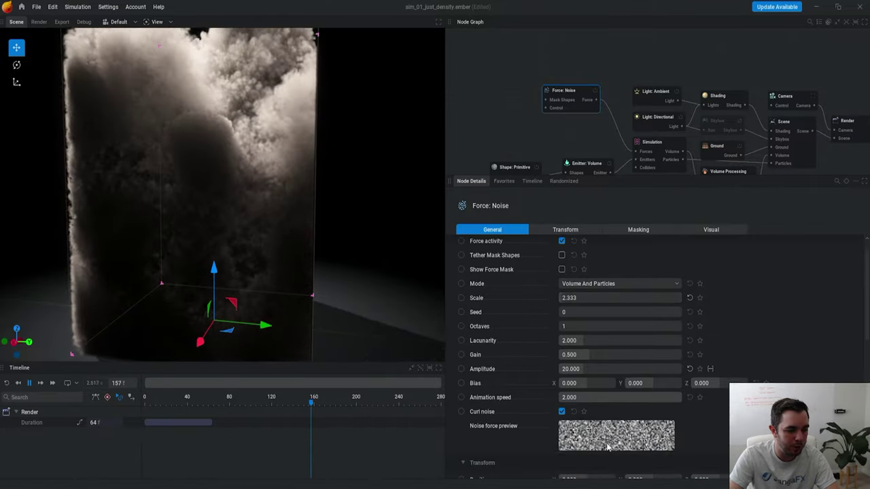
key("r")
left_click_drag(256, 159, 261, 184)
key("r")
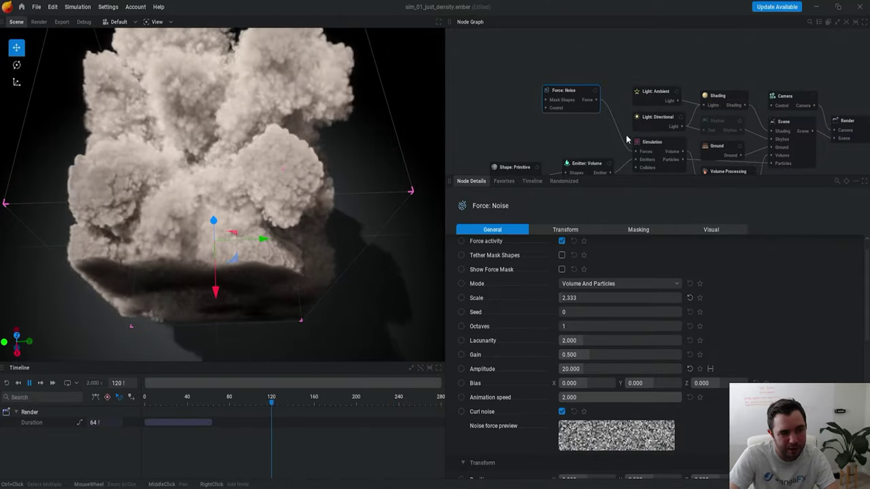
Step: Set the simulation's vorticity intensity to 27.333% and its noise force's amplitude to 5.667, rerunning the simulation
left_click(650, 170)
left_click_drag(579, 285, 592, 285)
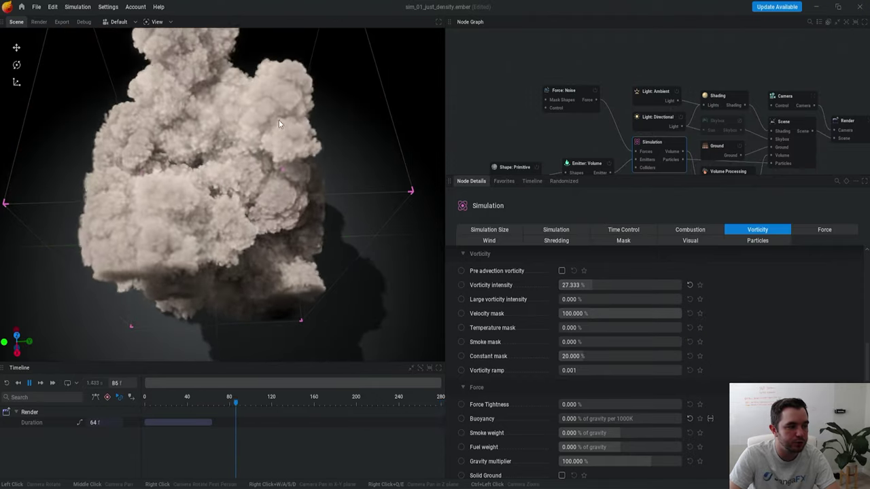
left_click(563, 91)
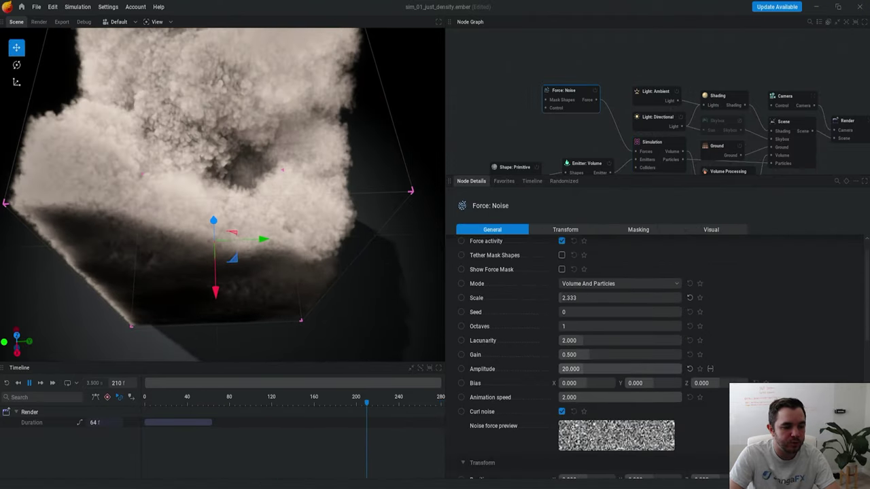
left_click_drag(599, 369, 590, 369)
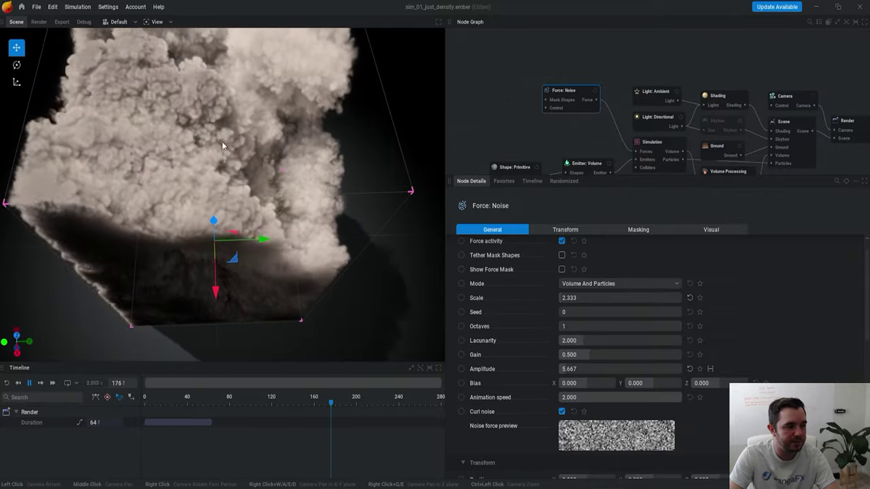
key("r")
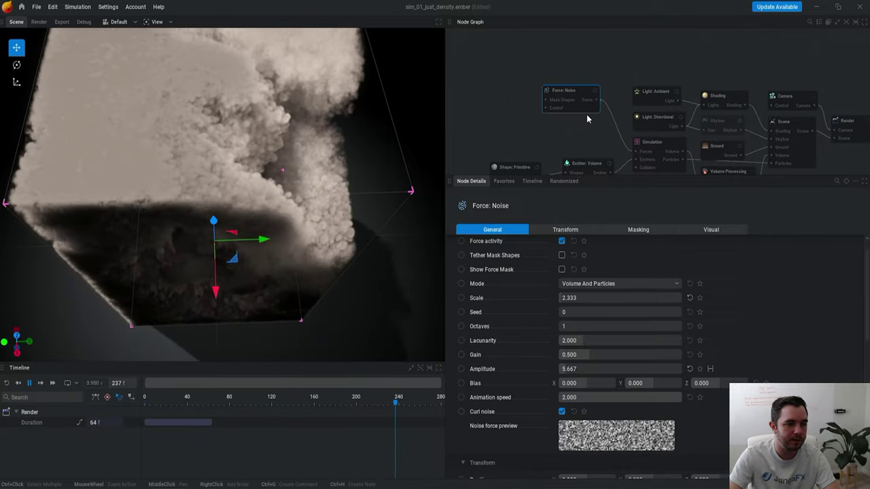
Step: Check the masking and visual settings of the simulation's noise force and set its scale to 36.333
left_click(572, 48)
left_click(584, 91)
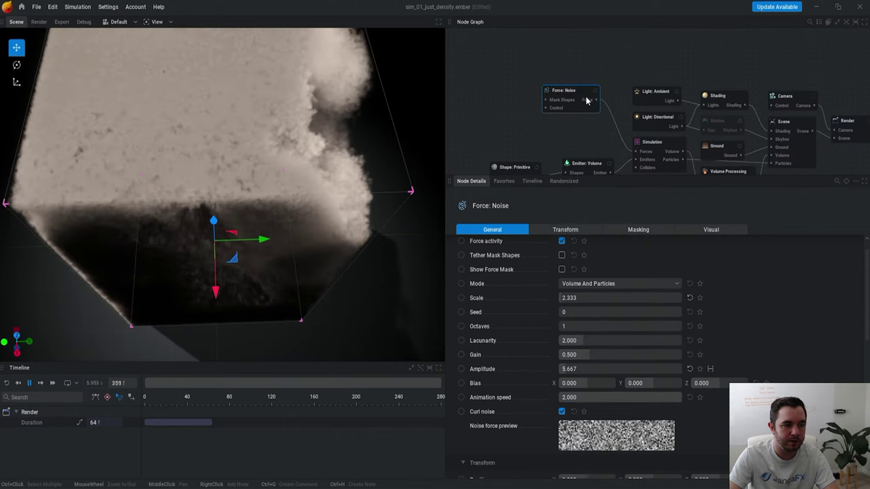
left_click(640, 231)
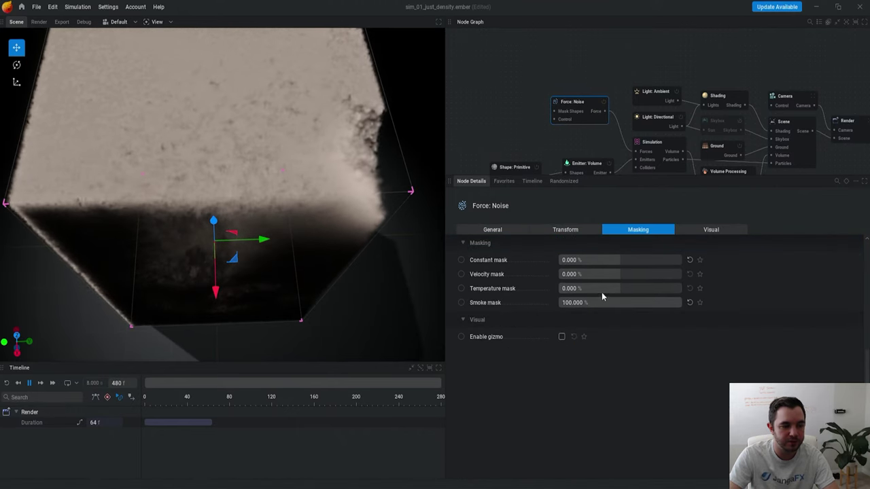
left_click(495, 231)
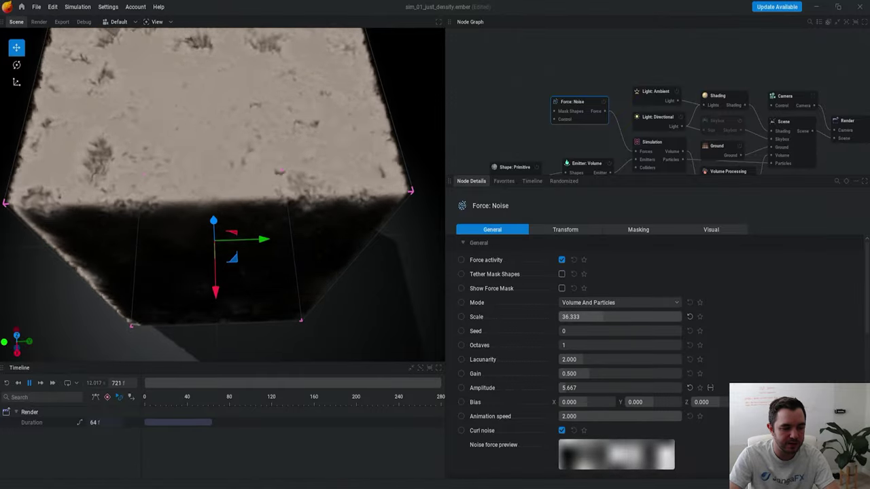
left_click(707, 230)
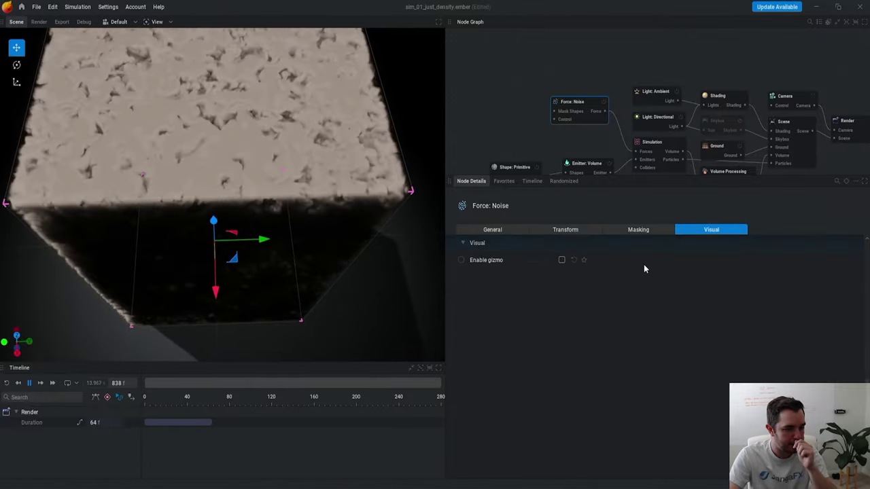
left_click(501, 108)
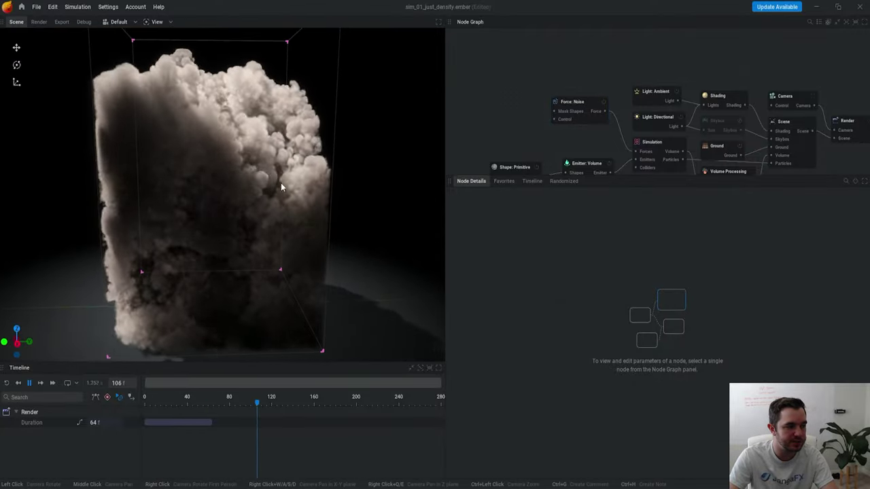
left_click_drag(577, 104, 578, 119)
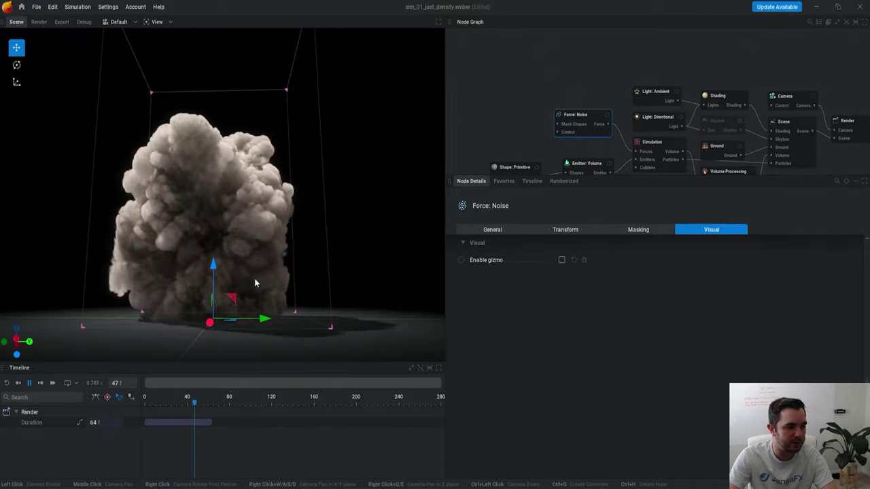
Step: Set the volume emitter's fuel emission to Add with a fuel rate of 390%/s and rerun the simulation
middle_click_drag(575, 159, 577, 132)
left_click(586, 142)
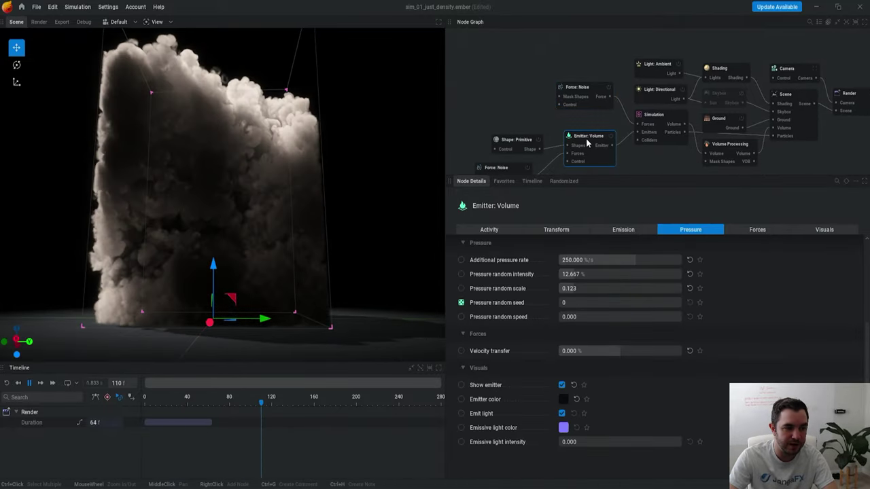
left_click(616, 243)
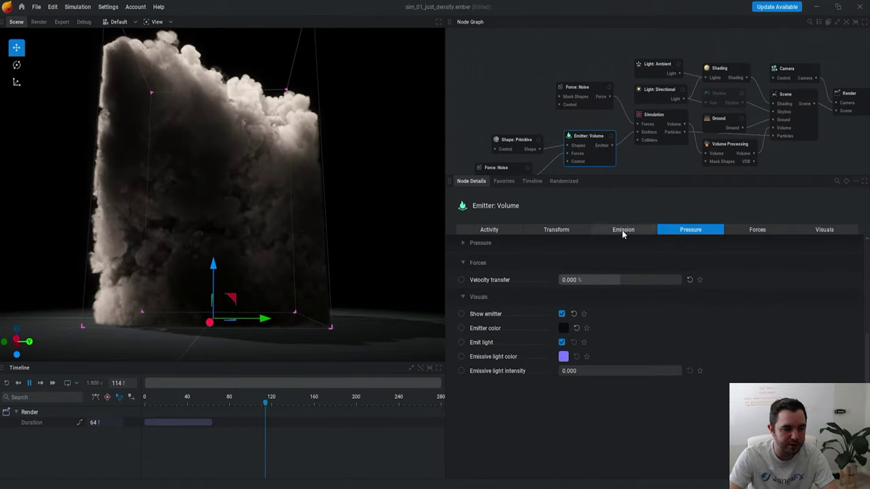
middle_click_drag(539, 155, 556, 123)
left_click(513, 150)
left_click(600, 121)
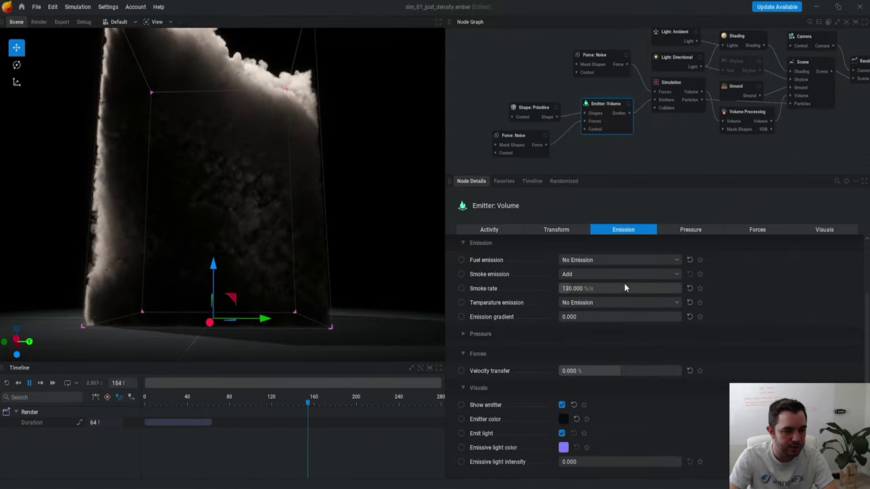
left_click(588, 263)
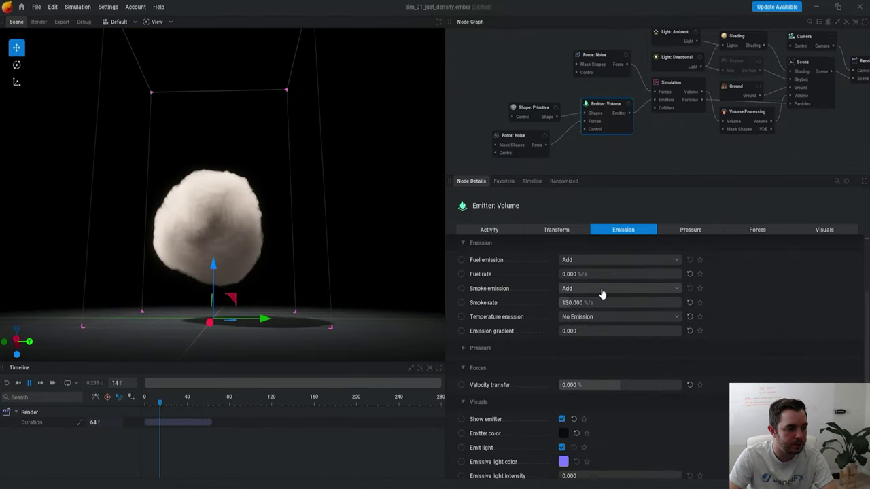
key("r")
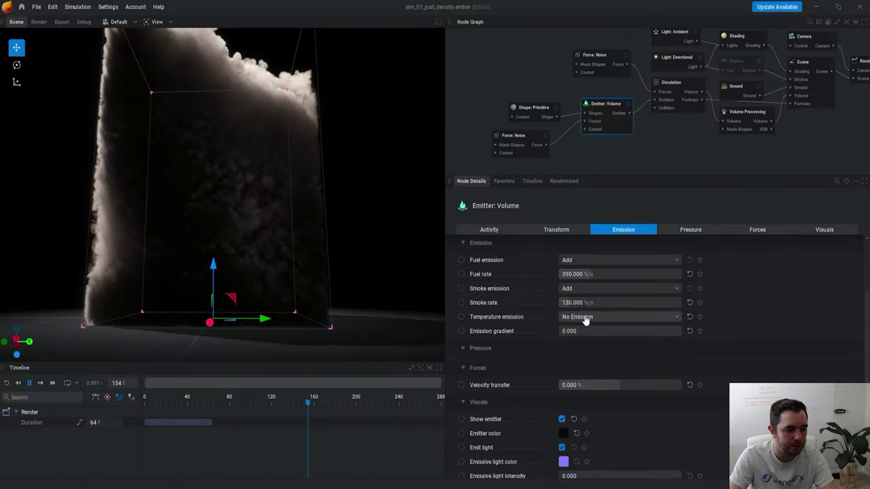
Step: Set the emitter's temperature emission to Add and its smoke emission to No Emission, and rerun the simulation
left_click(591, 340)
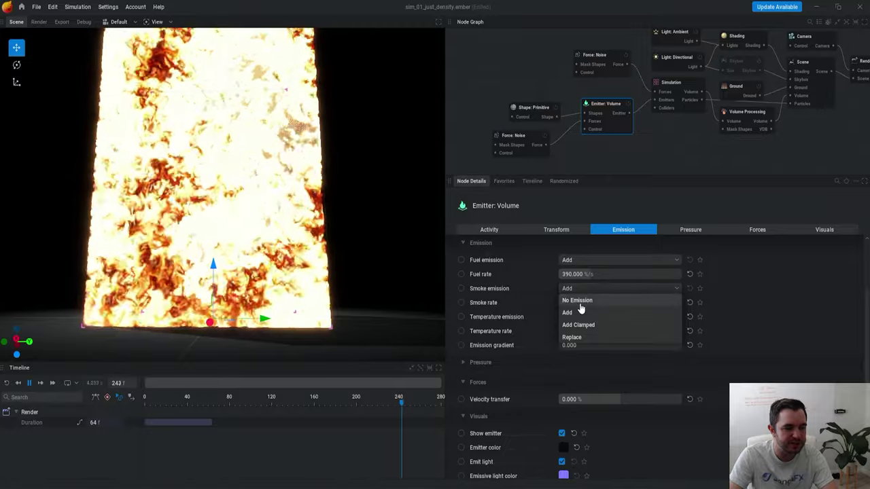
left_click(579, 303)
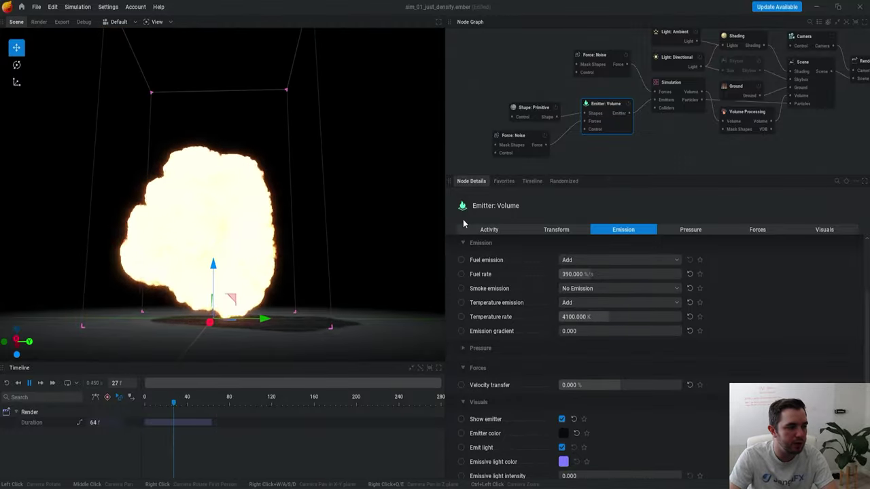
key("r")
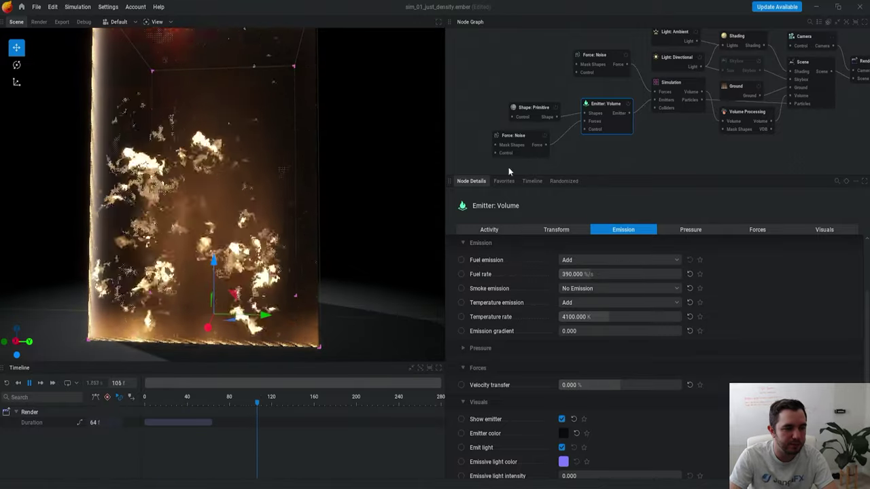
Step: Set the radius of the emitter's sphere shape to 1.721 m and rerun the simulation
left_click(531, 104)
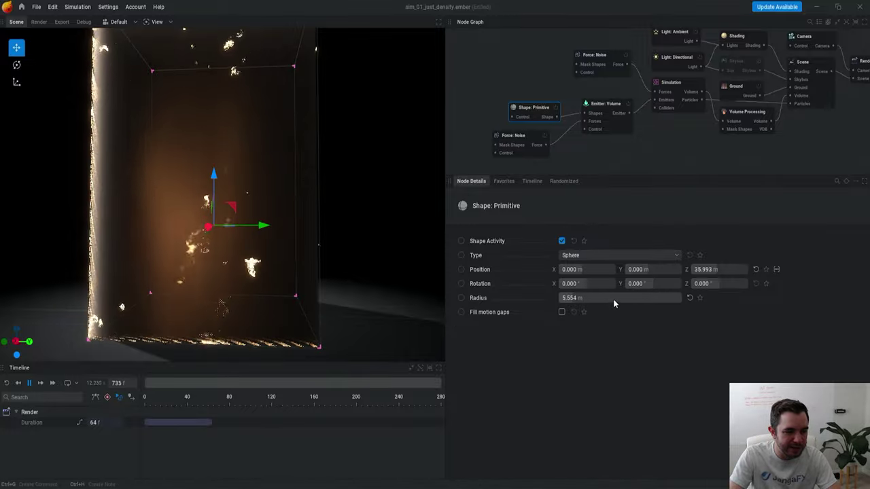
key("r")
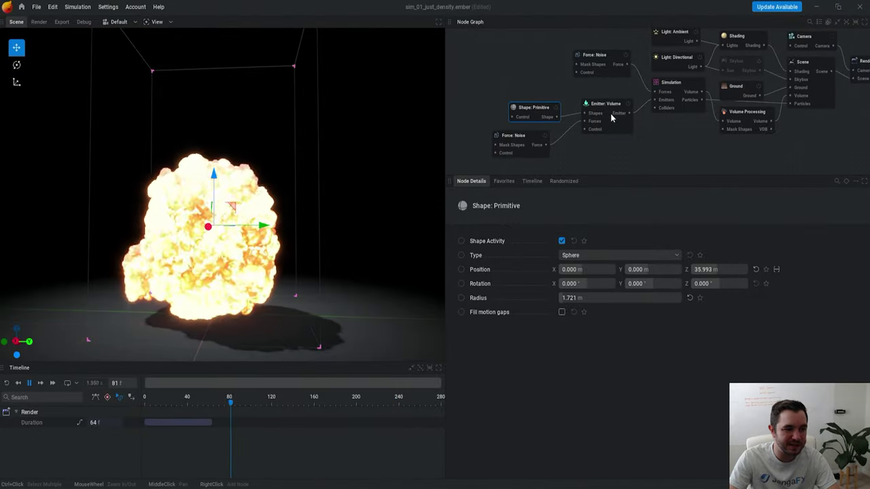
Step: Animate the emitter's activity with an enabled key at frame 0 and a disabled key at about frame 14, and rerun the simulation
left_click(610, 118)
left_click(489, 230)
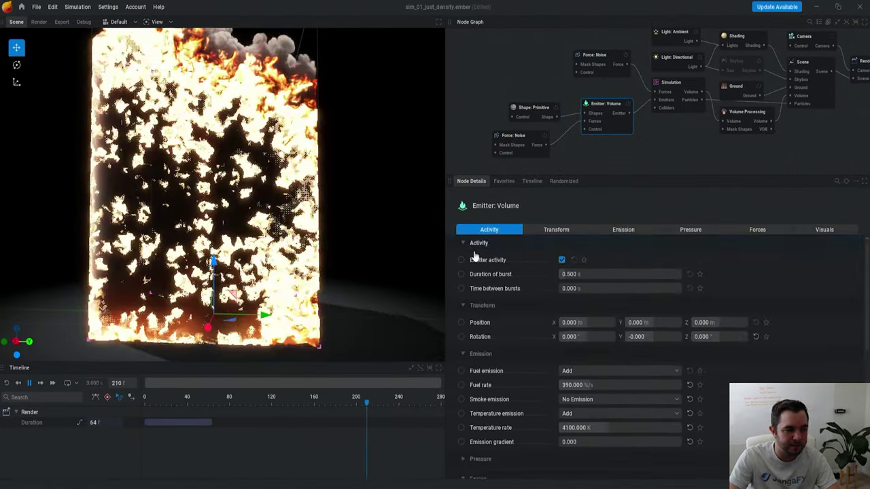
left_click(461, 259)
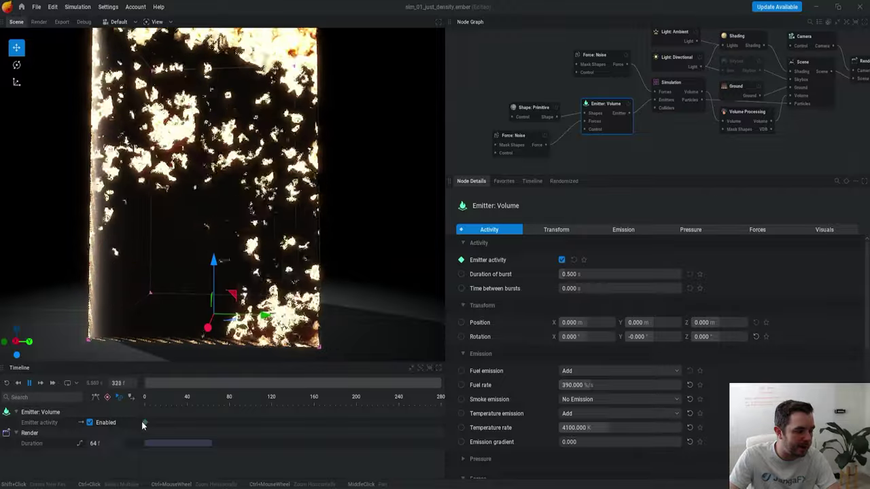
left_click(144, 423, "shift")
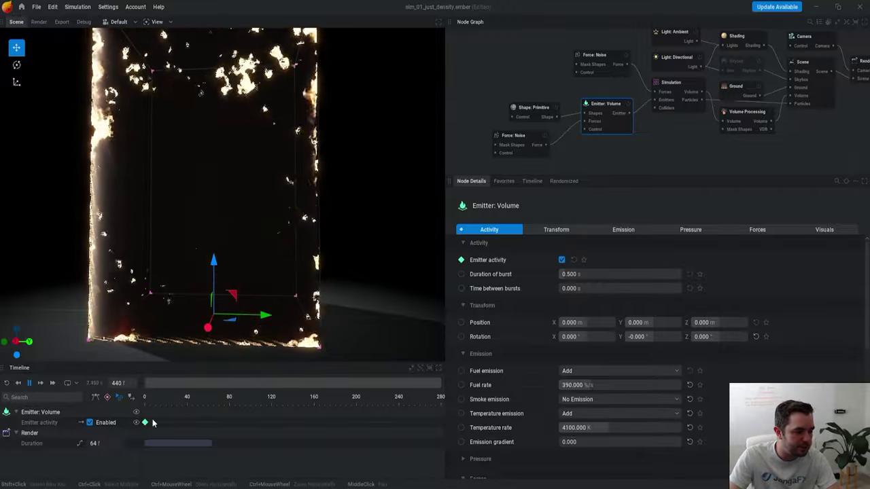
left_click(160, 423, "shift")
left_click(159, 423)
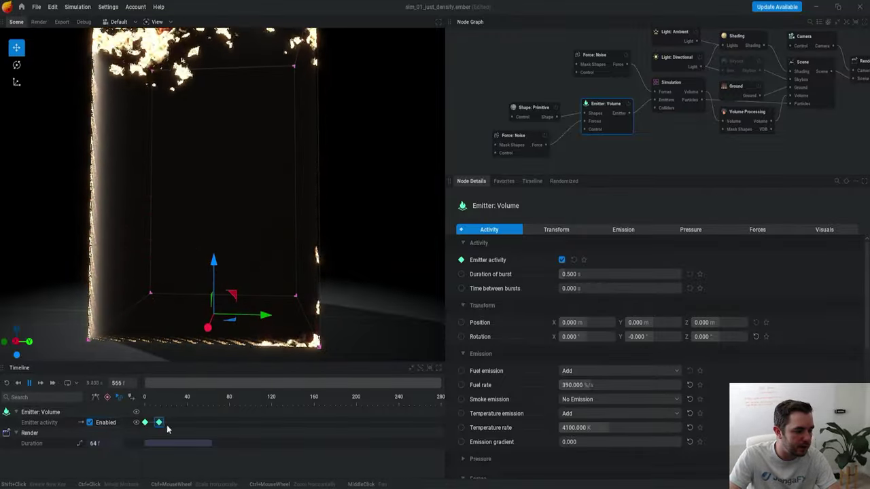
left_click(91, 423)
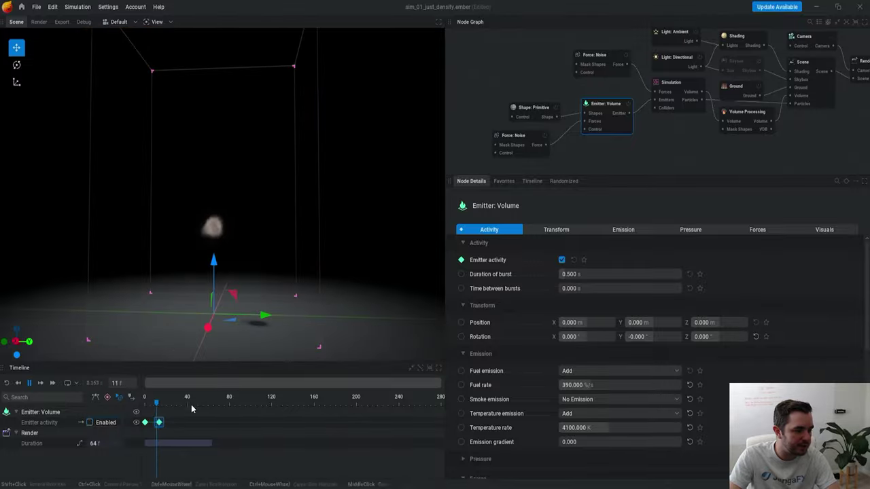
key("r")
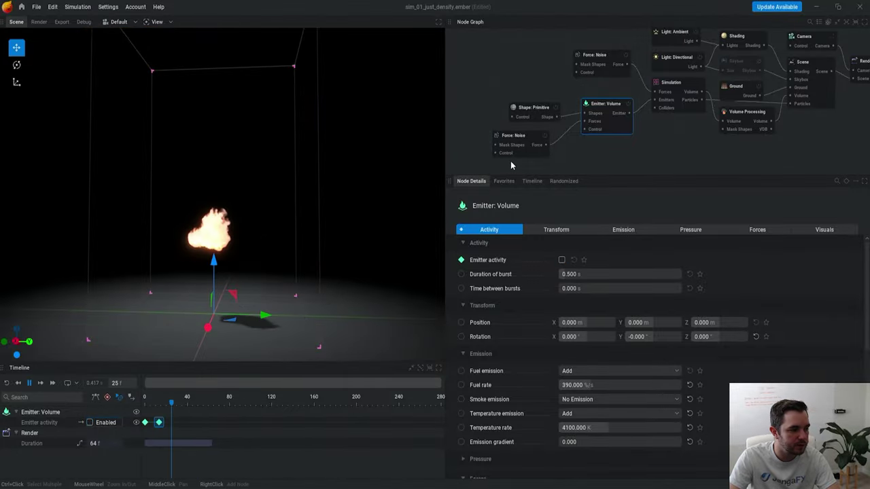
Step: Set the emitter's additional pressure rate to 836.667%/s and its temperature emission to Replace
left_click(705, 231)
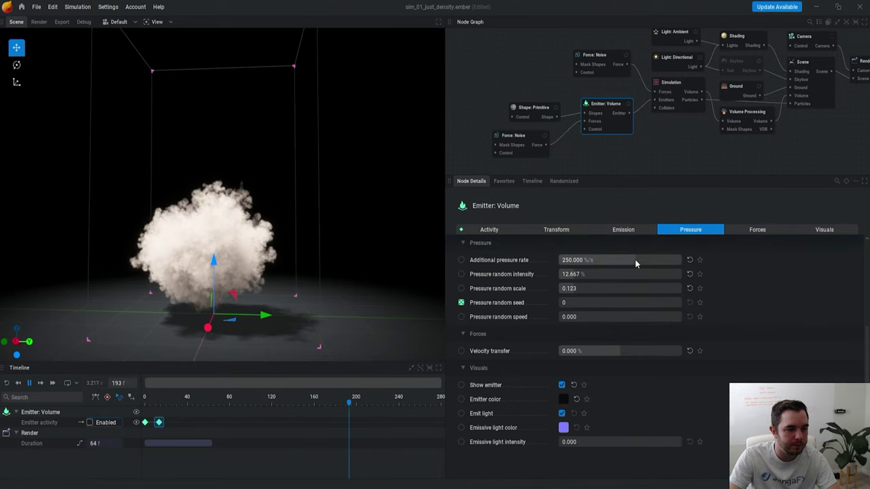
mouse_move(638, 260)
left_mouse_down()
mouse_move(657, 260)
mouse_move(645, 259)
left_mouse_up()
key("r")
key("r")
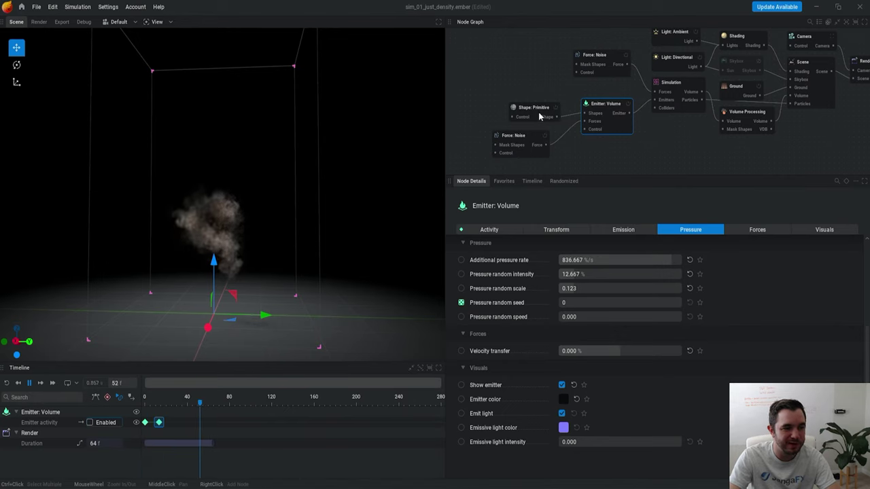
left_click(618, 230)
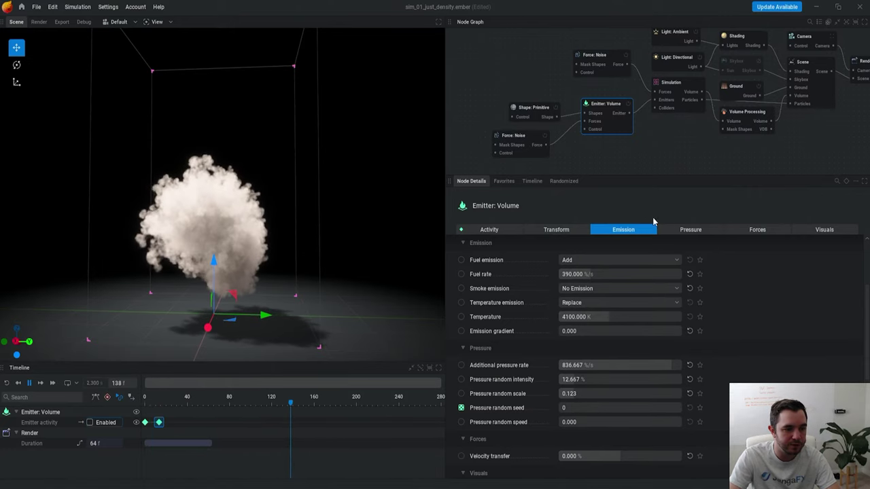
Step: Set the radius of the emitter's sphere shape to 3.554 m and rerun the simulation
left_click(535, 110)
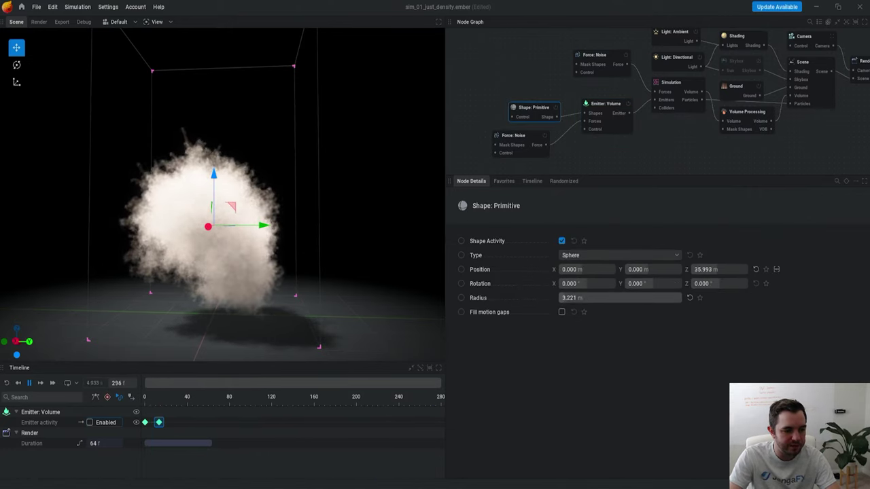
key("r")
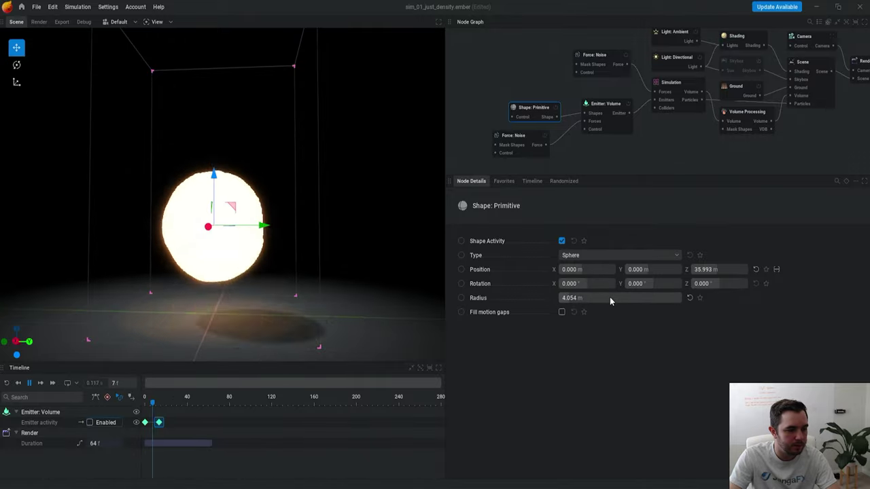
left_click_drag(609, 297, 586, 297)
key("r")
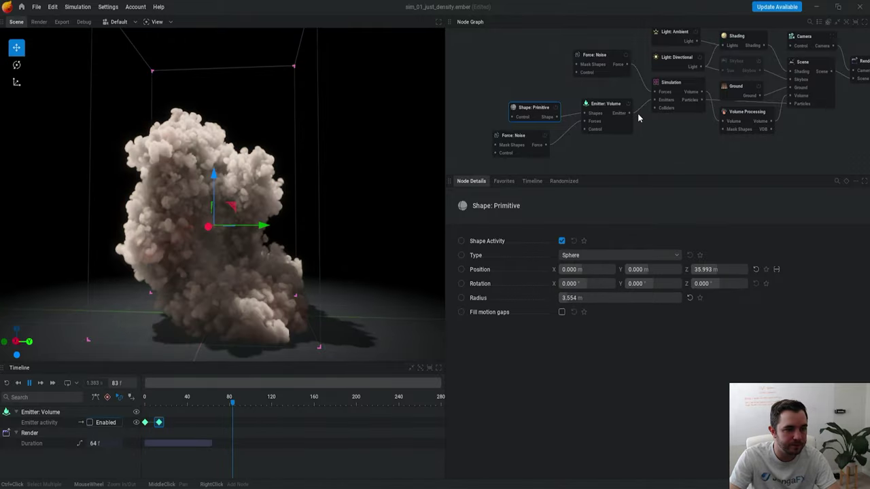
Step: Try different pressure random seeds on the volume emitter, ending at 22064, and rerun the simulation for each
left_click(631, 116)
left_click(680, 229)
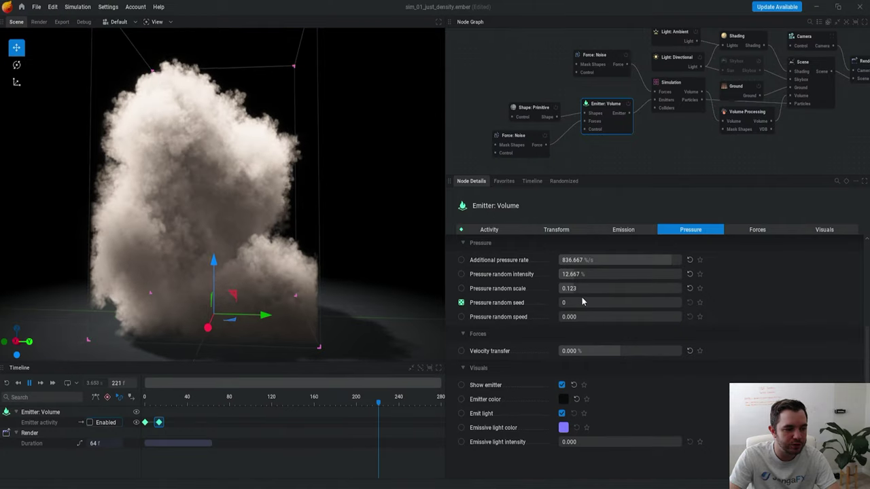
left_click_drag(576, 302, 593, 301)
key("r")
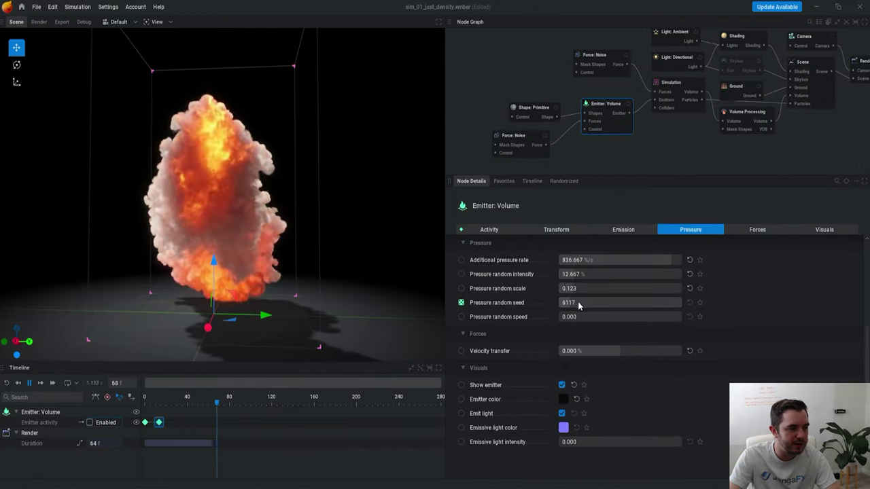
key("r")
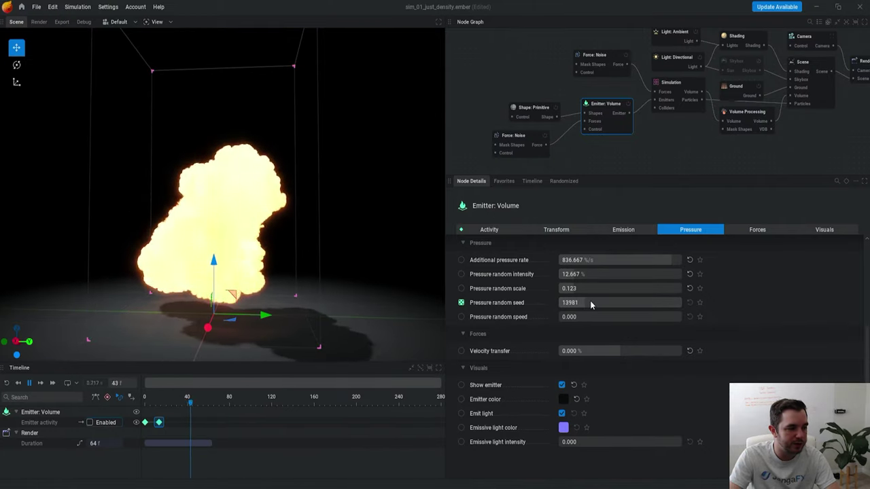
left_click_drag(594, 302, 601, 302)
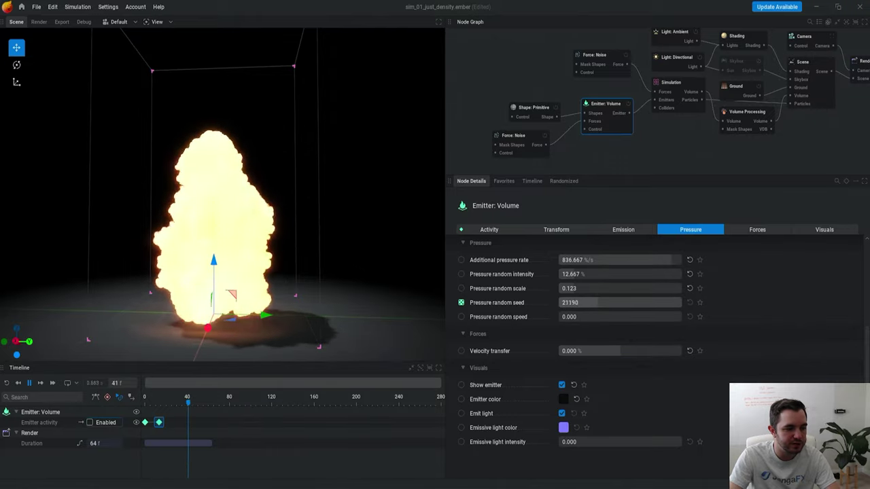
key("r")
scroll(593, 276, "up", 3)
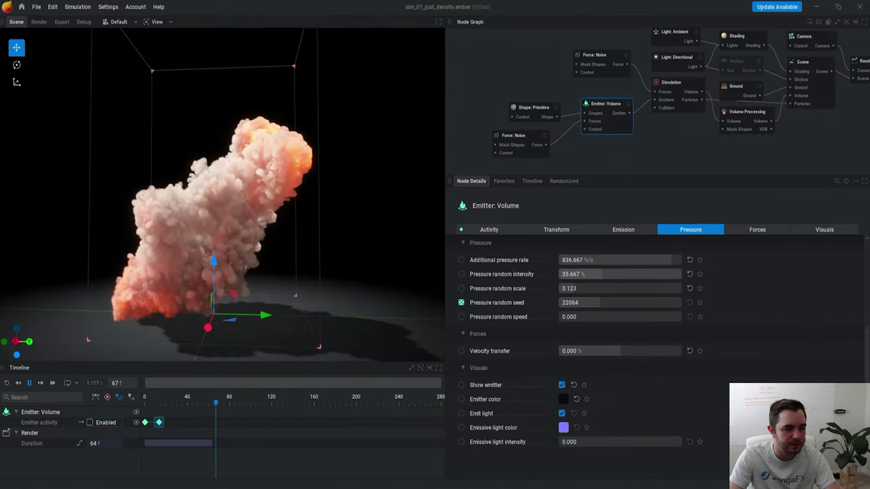
Step: Set the volume emitter's pressure random intensity to 0% and rerun the simulation, viewing the explosion from another side
left_click_drag(595, 274, 543, 273)
key("r")
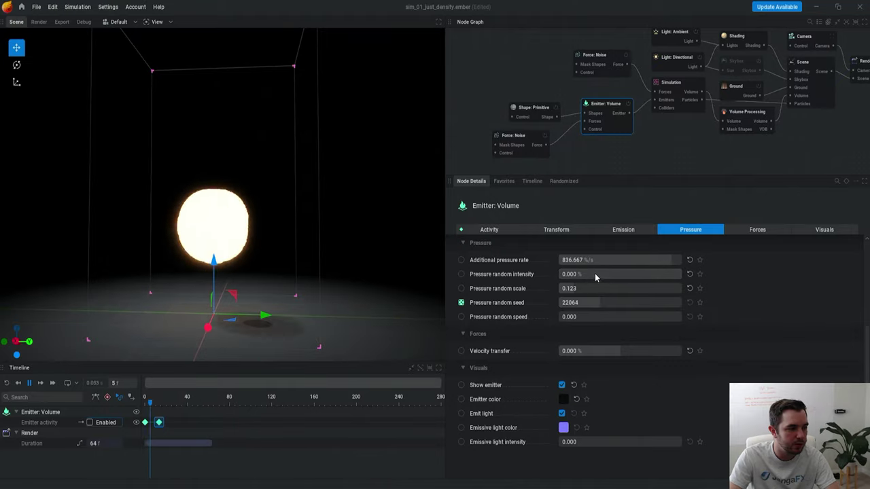
left_click_drag(379, 250, 265, 270)
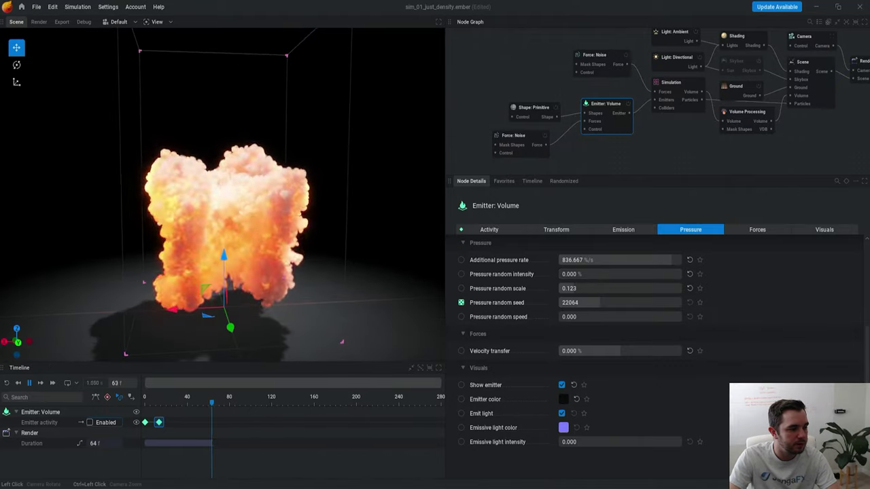
key("r")
left_click_drag(352, 268, 363, 239)
Step: Set the scale of the noise force feeding the volume emitter to 20 and rerun the simulation
left_click(524, 144)
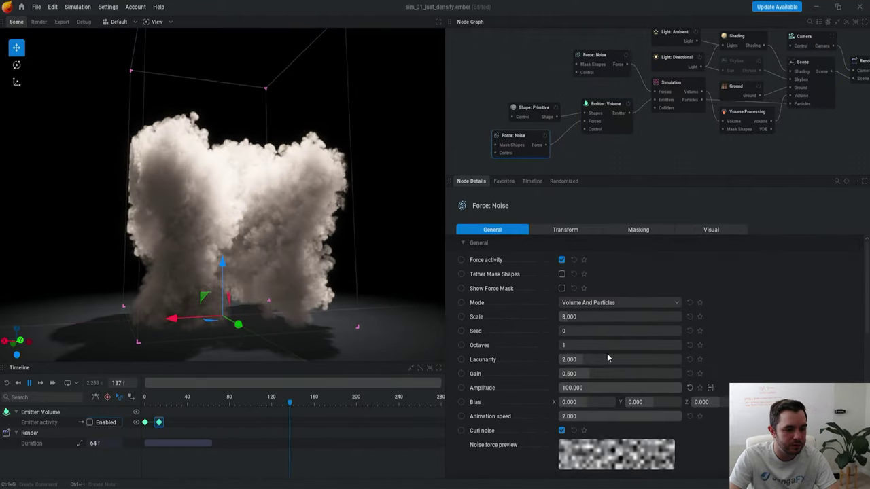
left_click_drag(585, 317, 652, 316)
key("r")
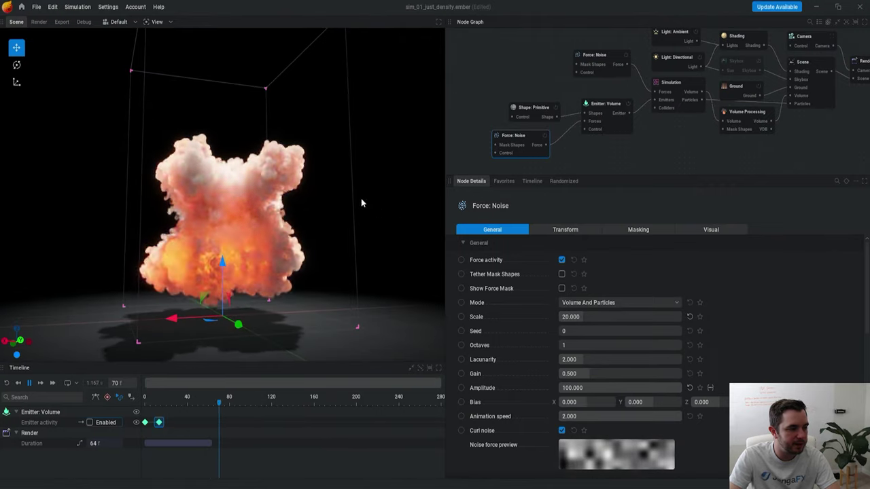
left_click_drag(361, 199, 327, 187)
key("r")
Step: Raise the volume emitter's pressure random intensity to 16.333% and on to 23%, rerunning the simulation for each value
left_click(619, 109)
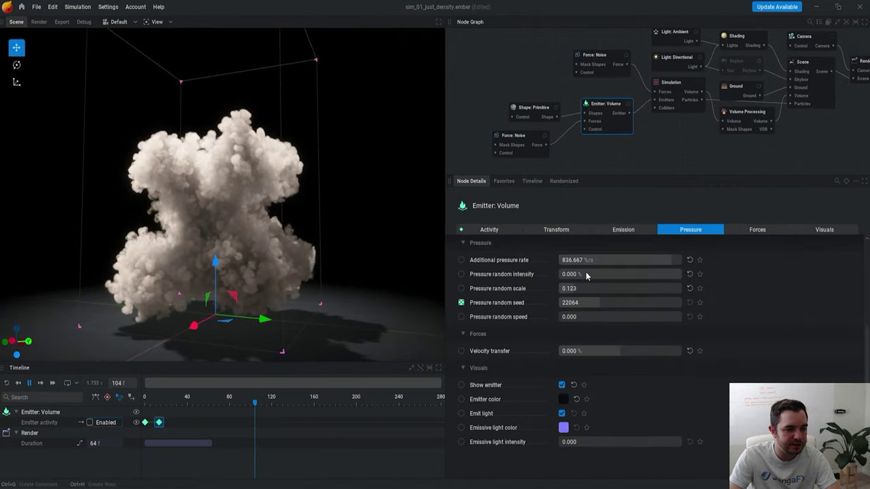
left_click_drag(637, 275, 643, 274)
key("r")
left_click_drag(319, 222, 425, 247)
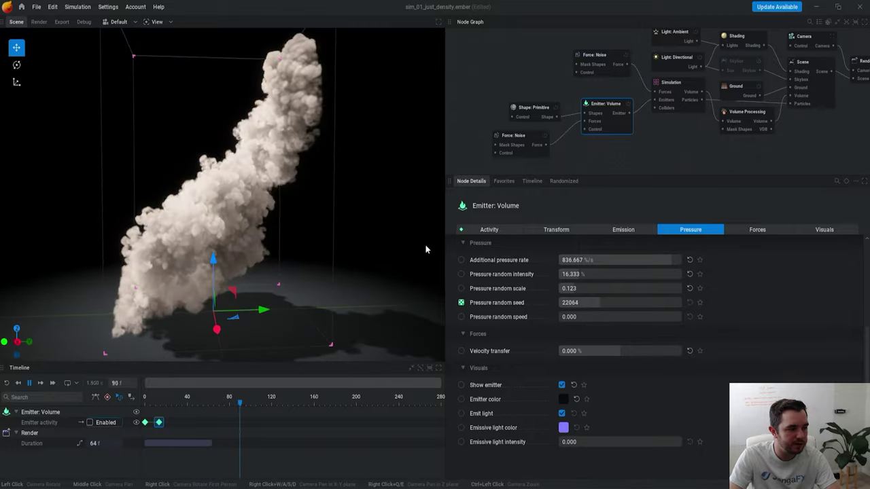
key("r")
left_click_drag(585, 274, 598, 273)
key("r")
Step: Set the volume emitter's pressure random seed to 1529 and rerun the simulation
left_click_drag(606, 303, 564, 303)
key("r")
key("r")
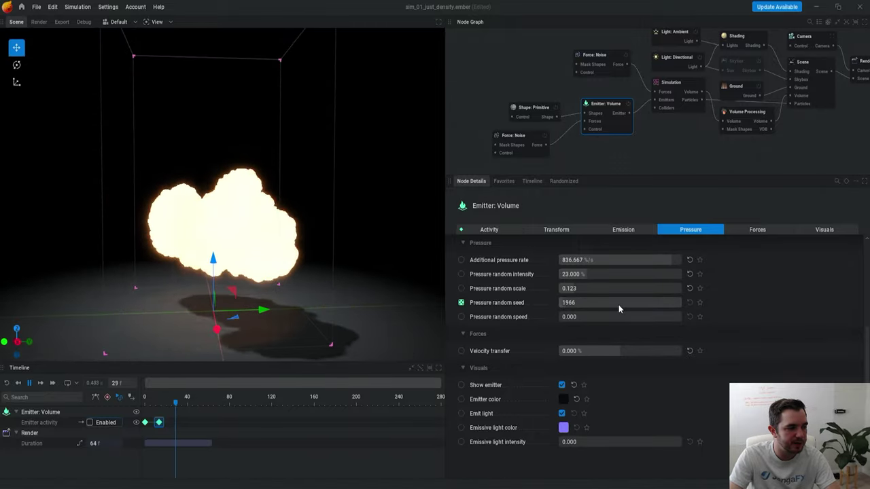
mouse_move(619, 304)
left_mouse_down()
mouse_move(605, 304)
mouse_move(615, 304)
left_mouse_up()
key("r")
left_click_drag(387, 228, 354, 231)
key("r")
Step: Set the volume emitter's pressure random intensity to 61.667% and rerun the simulation
left_click(587, 287)
left_click_drag(596, 275, 646, 276)
key("r")
left_click_drag(279, 194, 280, 174)
key("r")
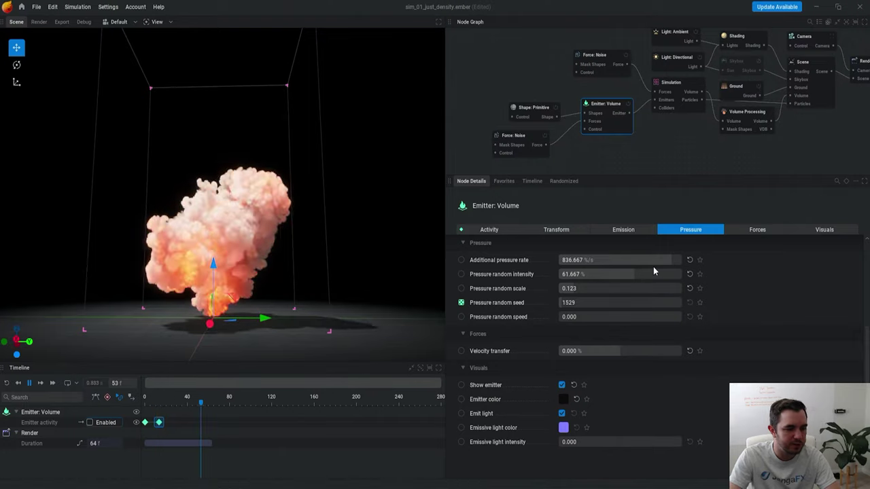
Step: Set the radius of the emitter's sphere shape to 3.887 m and rerun the simulation
left_click(533, 107)
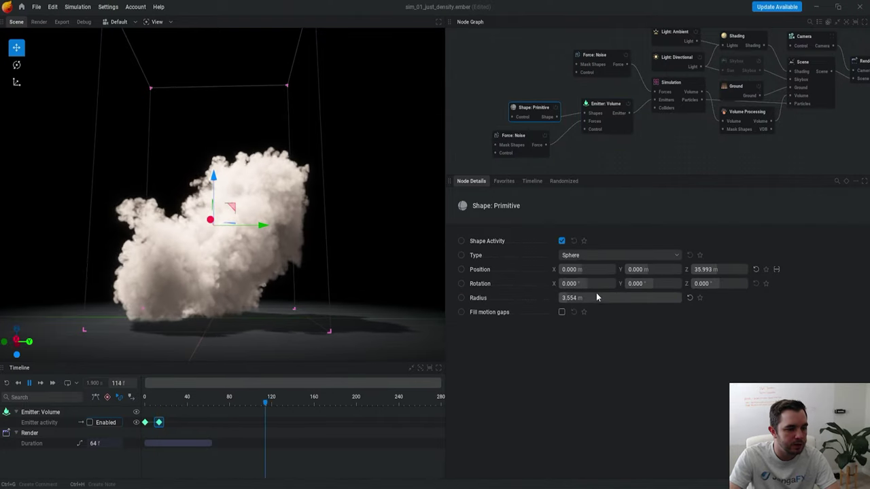
left_click_drag(597, 295, 608, 295)
key("r")
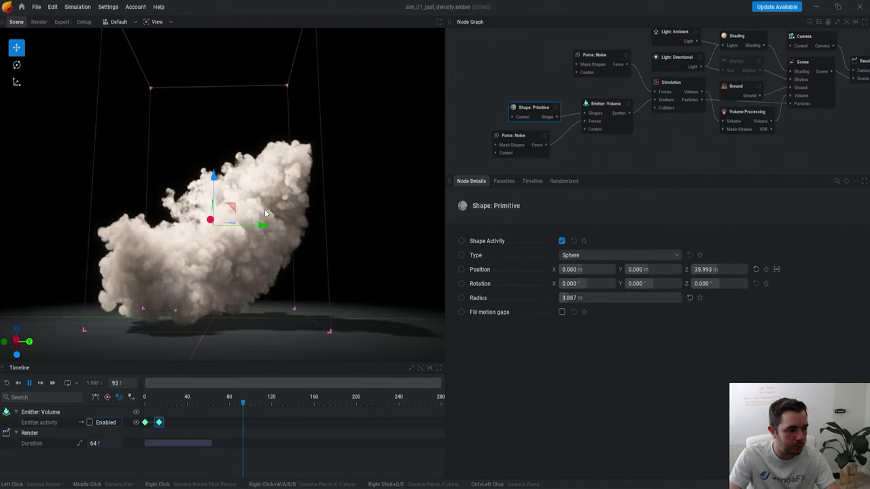
Step: Set the simulation's buoyancy to 150% of gravity per 1000K
left_click(692, 87)
left_click(825, 230)
left_click(577, 286)
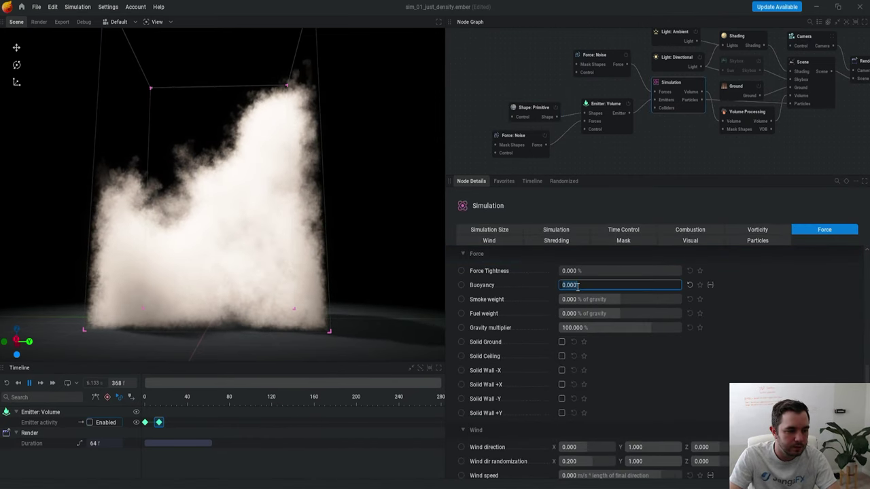
type("150")
key("Return")
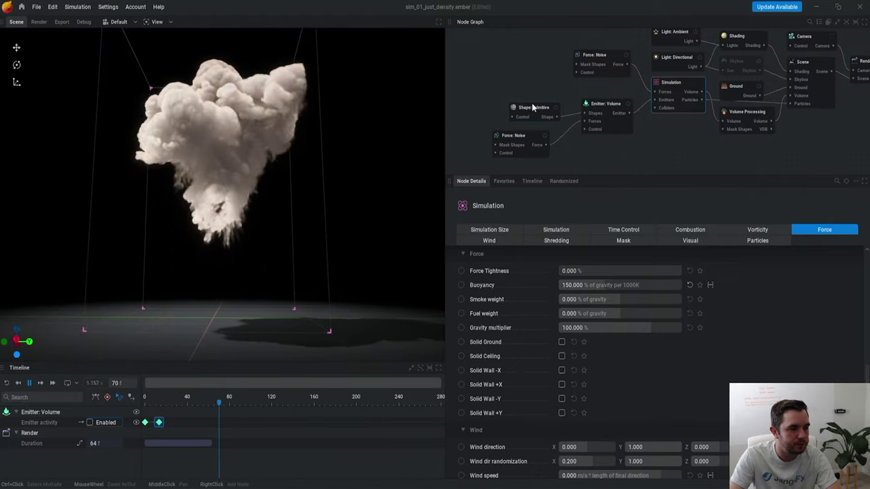
Step: Lower the emitter's sphere shape to a Z position of about 19.343 m
left_click(229, 180)
left_click_drag(212, 178, 213, 214)
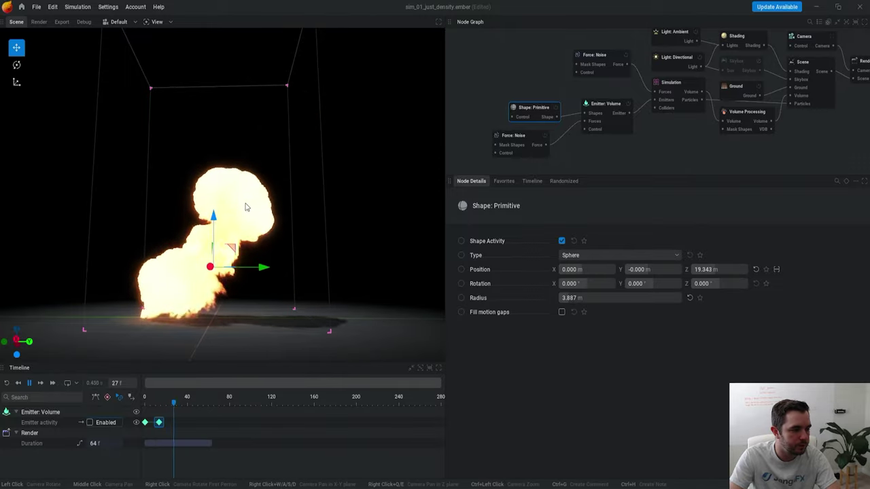
Step: Enable Solid Ground and Solid Ceiling in the simulation's force settings
left_click(669, 85)
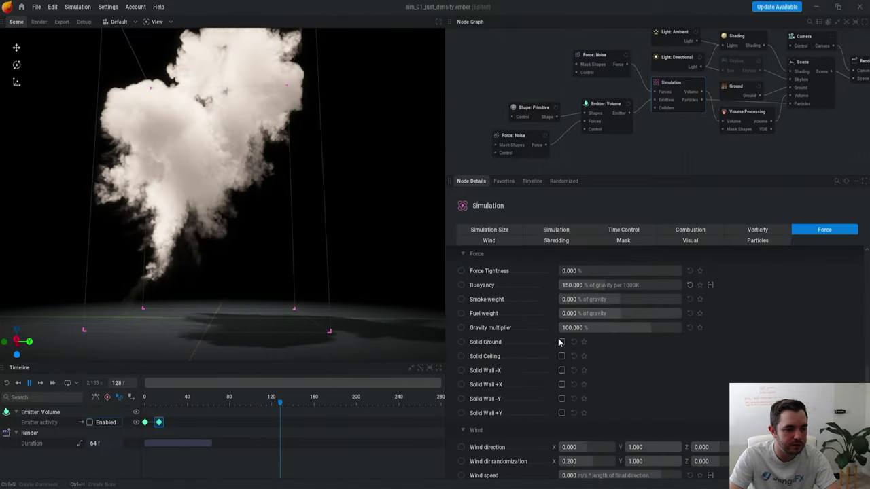
left_click(561, 342)
left_click(562, 356)
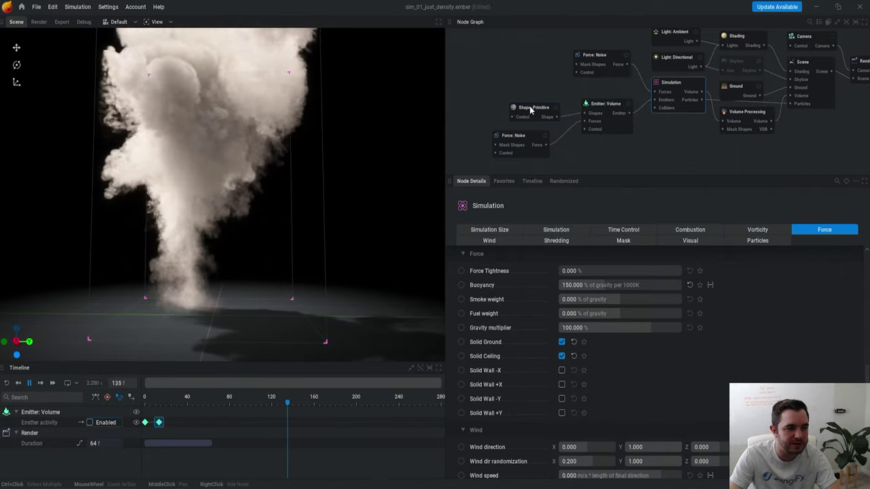
Step: Rerun the simulation and move the sphere's shape node slightly up in the node graph
left_click(556, 110)
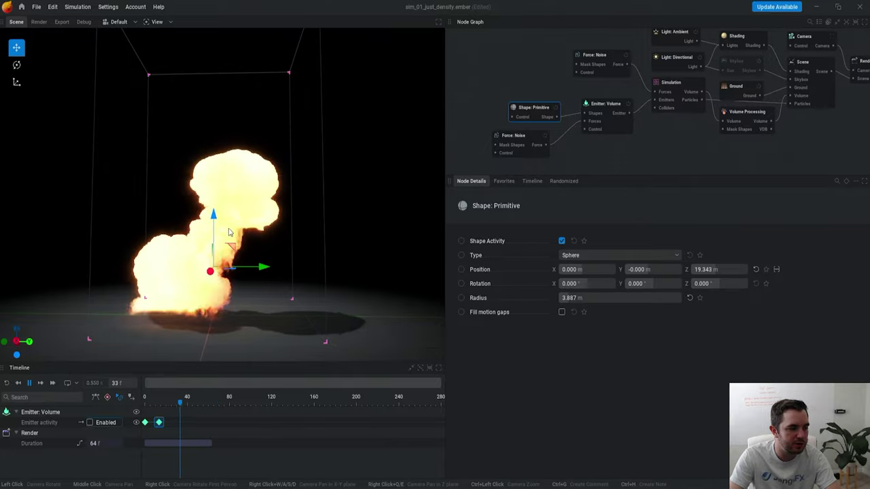
key("r")
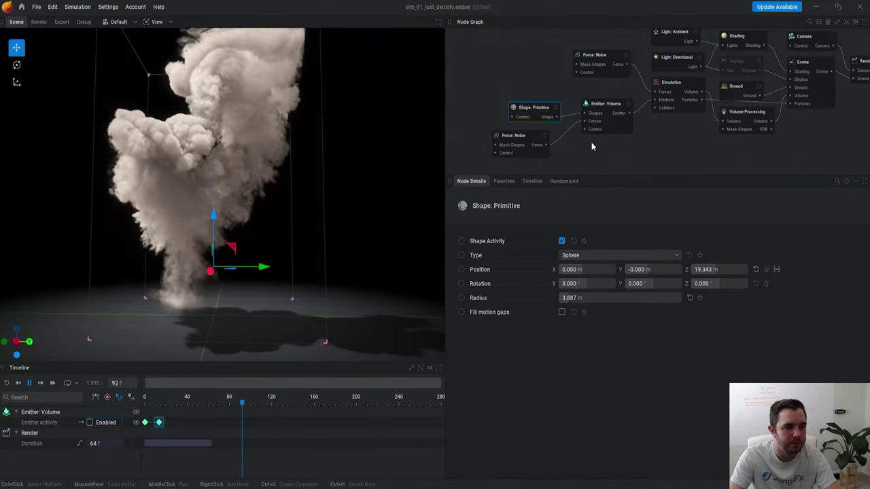
middle_click_drag(543, 130, 537, 107)
left_click_drag(519, 89, 517, 79)
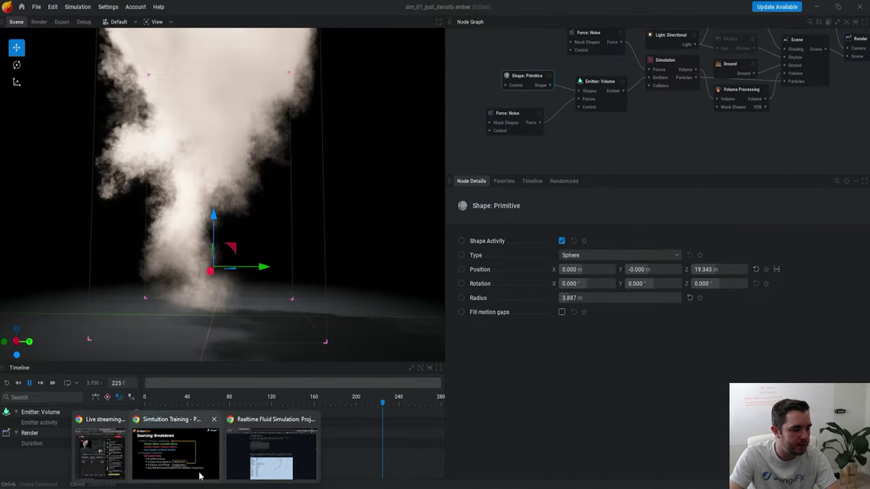
Step: Review the Sourcing: Breakdown slide in the Canva presentation, return to EmberGen and rerun the simulation
left_click(200, 474)
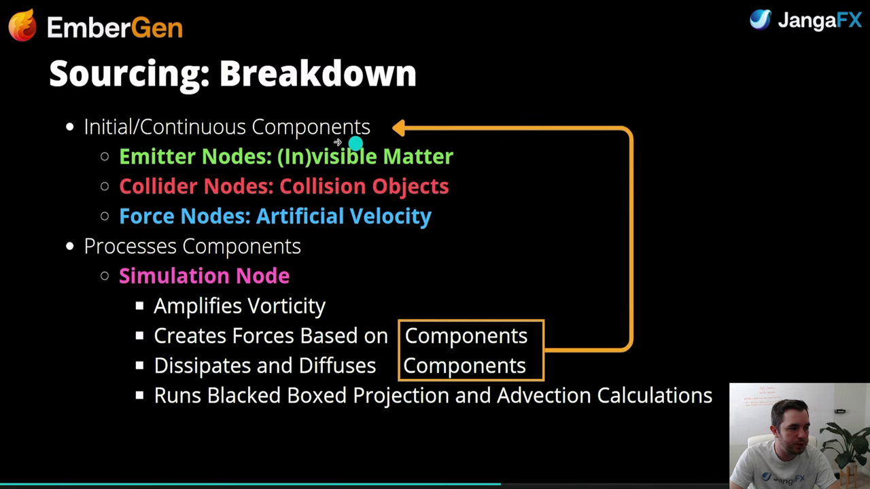
key("Escape")
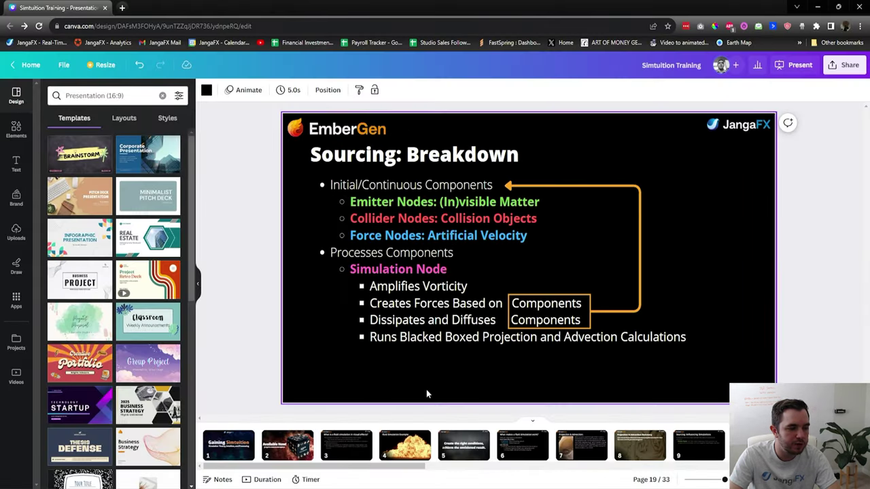
left_click(276, 488)
key("r")
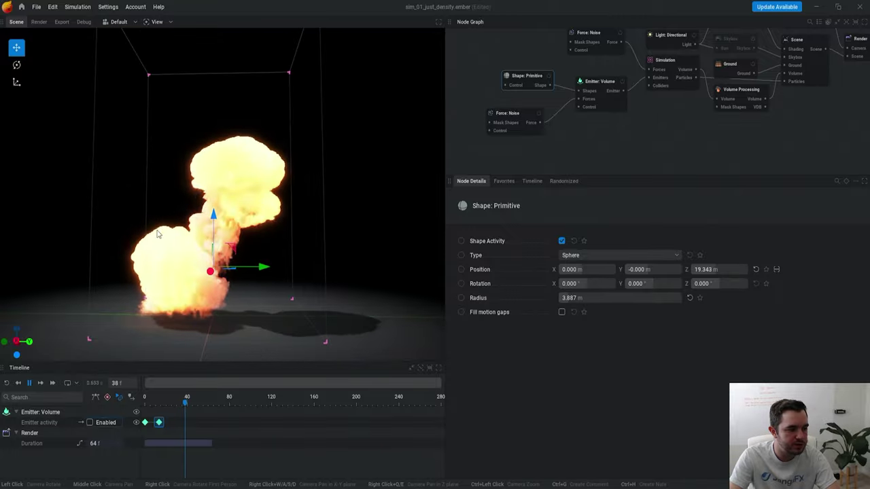
key("r")
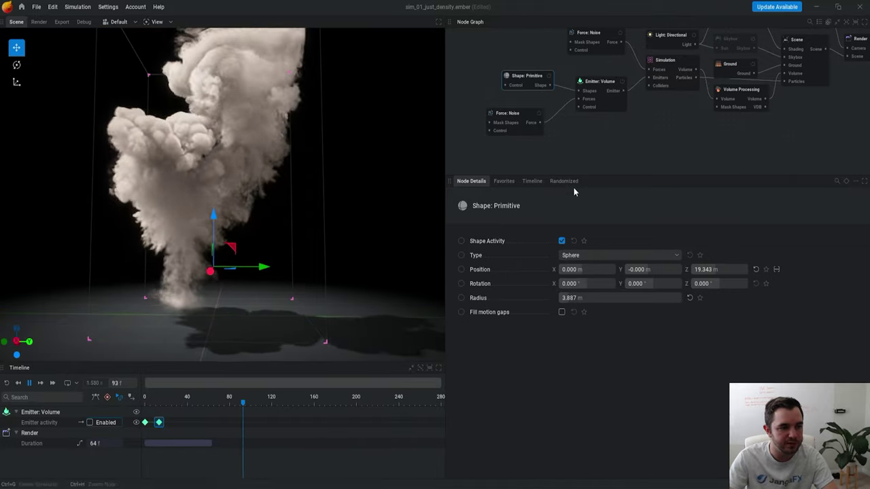
Step: Add an Emitter: Particles node connected to the simulation's emitters input
left_click(672, 78)
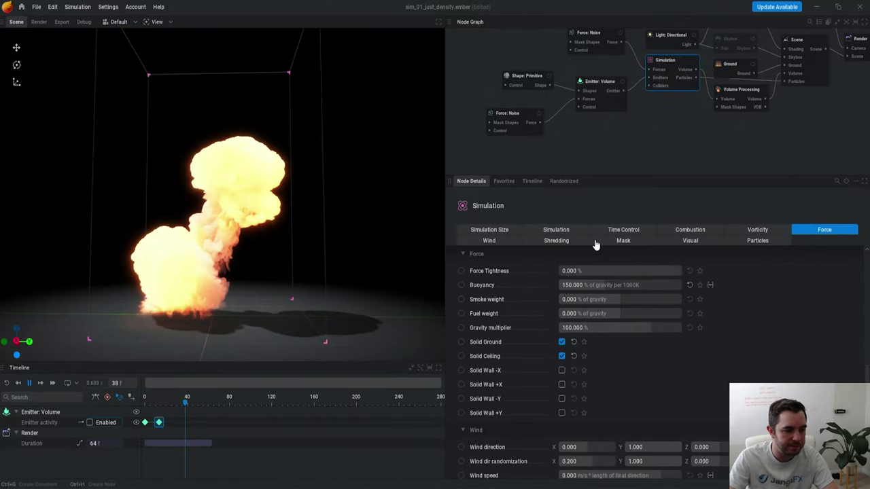
left_click_drag(649, 78, 604, 136)
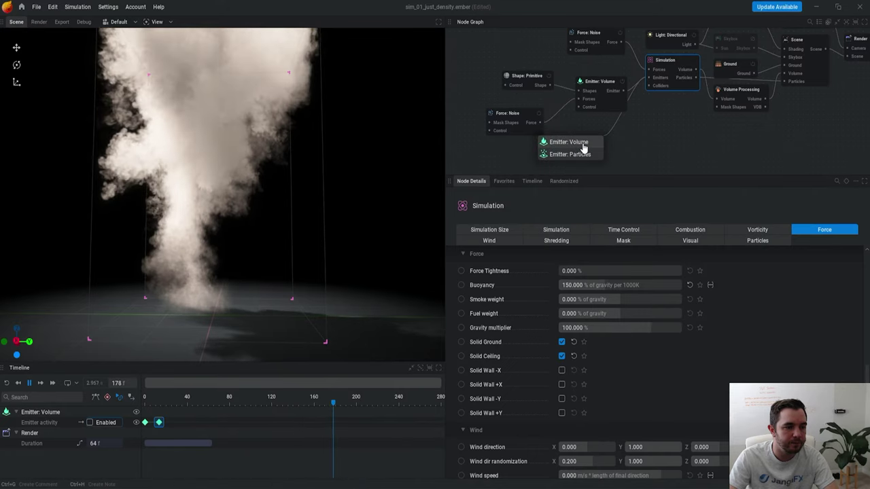
left_click(584, 156)
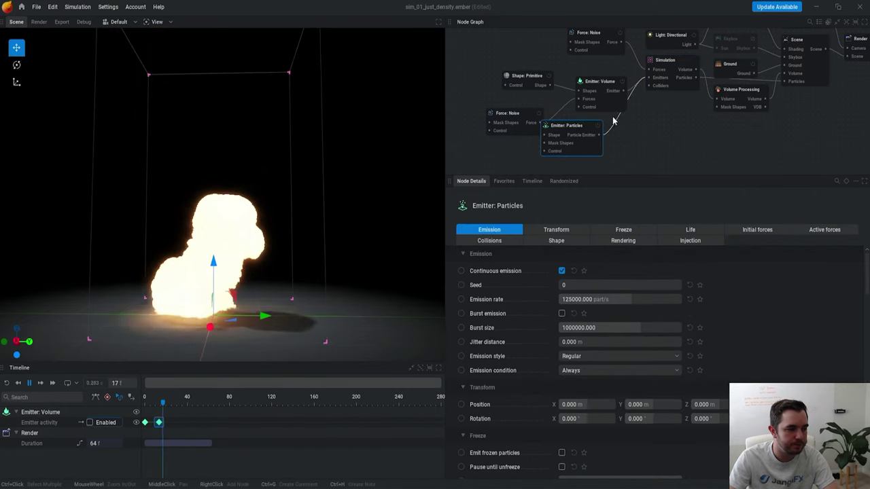
Step: Disable the volume emitter and connect the sphere shape to the particle emitter's shape input
left_click(622, 82)
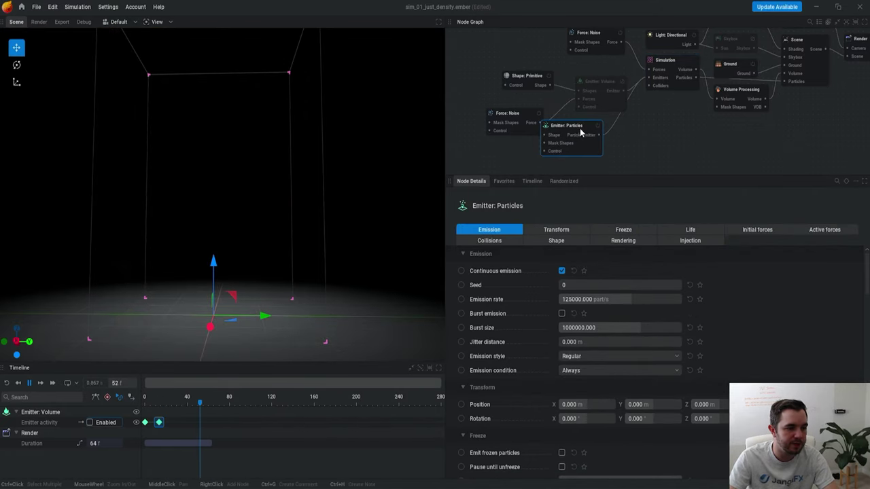
left_click_drag(547, 106, 548, 86)
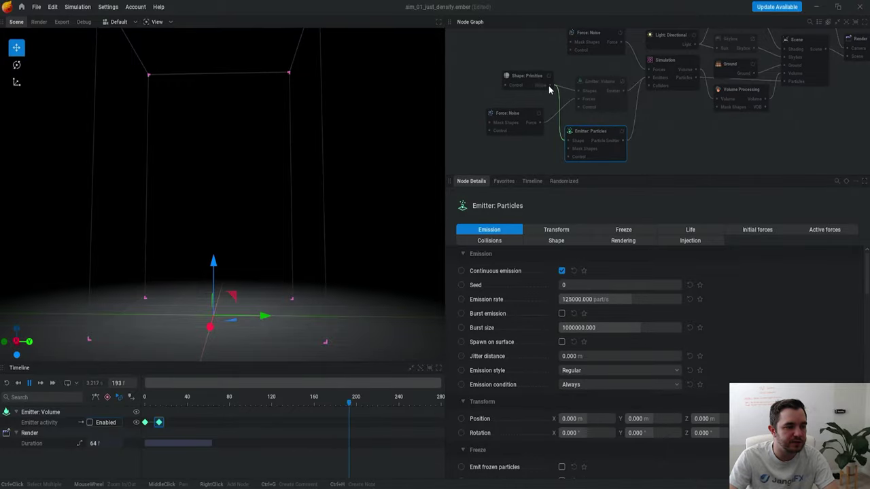
scroll(240, 258, "up", 4)
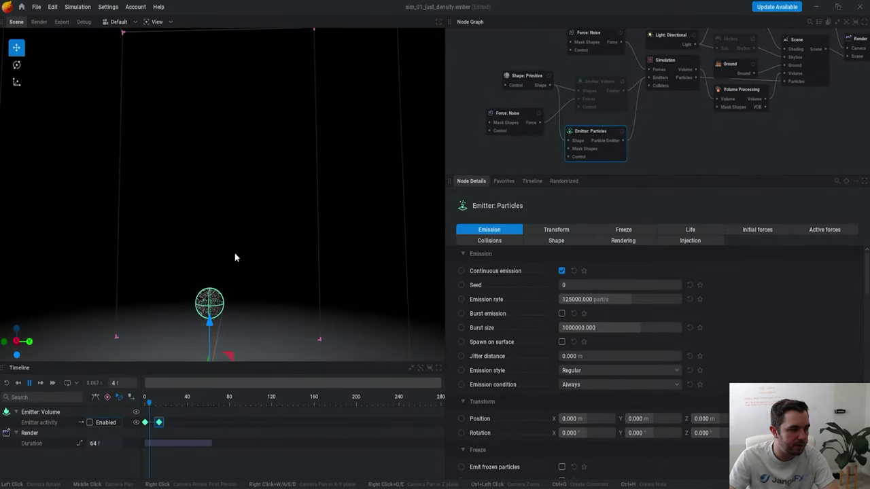
Step: Set the particle emitter's injected fuel to about 18.594%
left_click(697, 240)
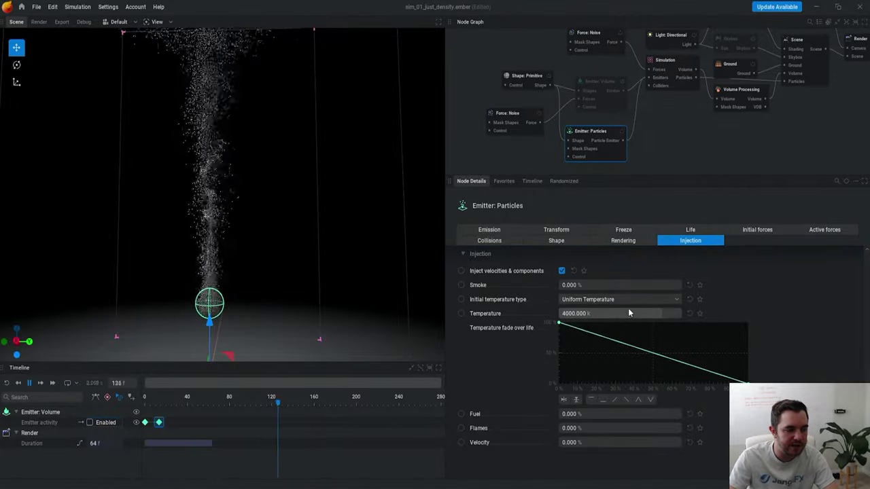
scroll(637, 387, "down", 1)
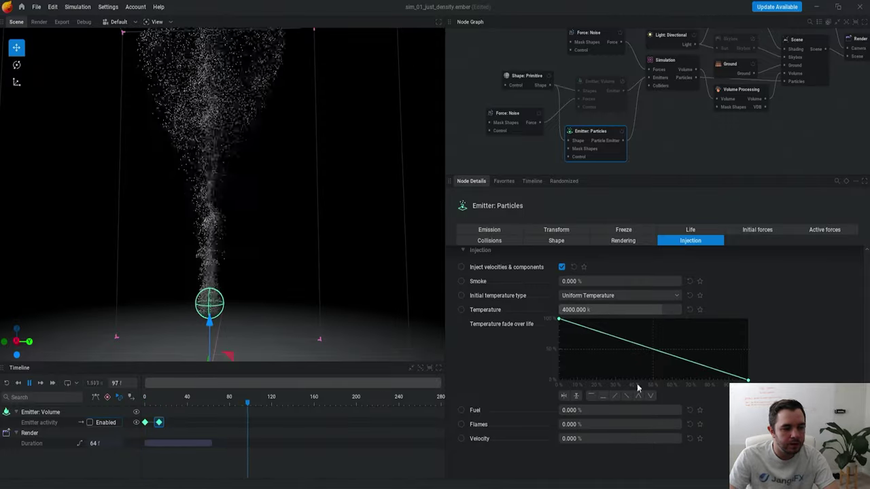
left_click_drag(582, 414, 662, 413)
Step: Limit the particle lifetime to 0.4 s minimum and 0.5 s maximum and rerun the simulation
left_click(691, 230)
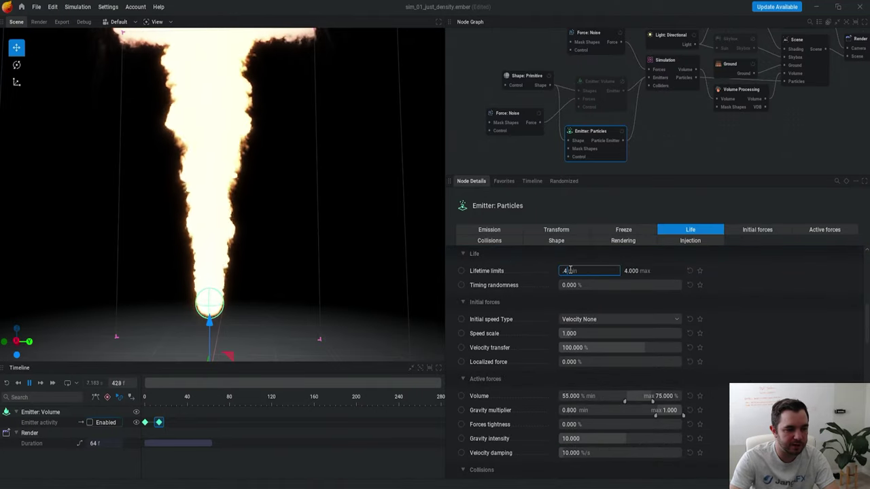
key("Return")
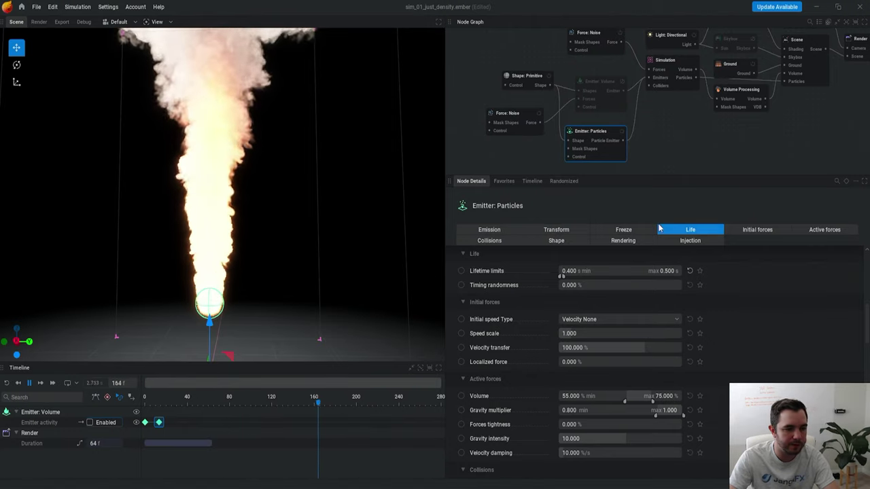
scroll(319, 259, "down", 2)
key("r")
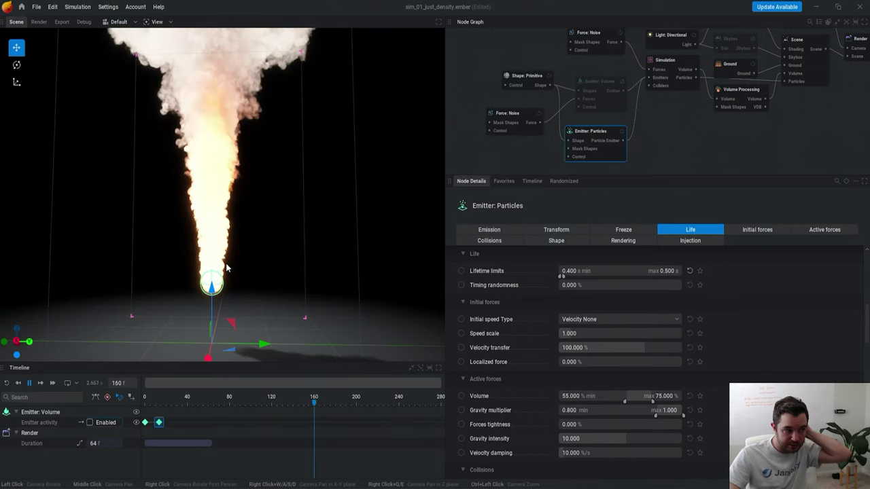
Step: Try the particle emitter's injection velocity at 200%, reduce it to about 24.235%, and rerun the simulation
left_click(690, 240)
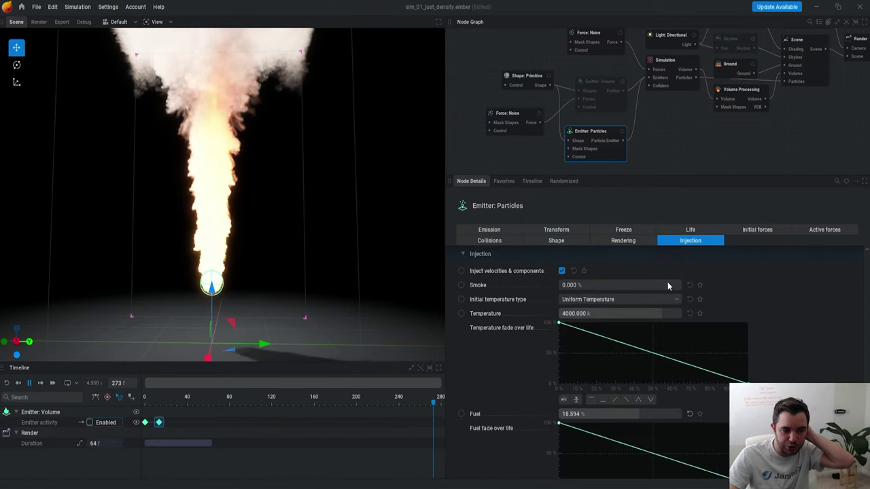
scroll(612, 326, "down", 2)
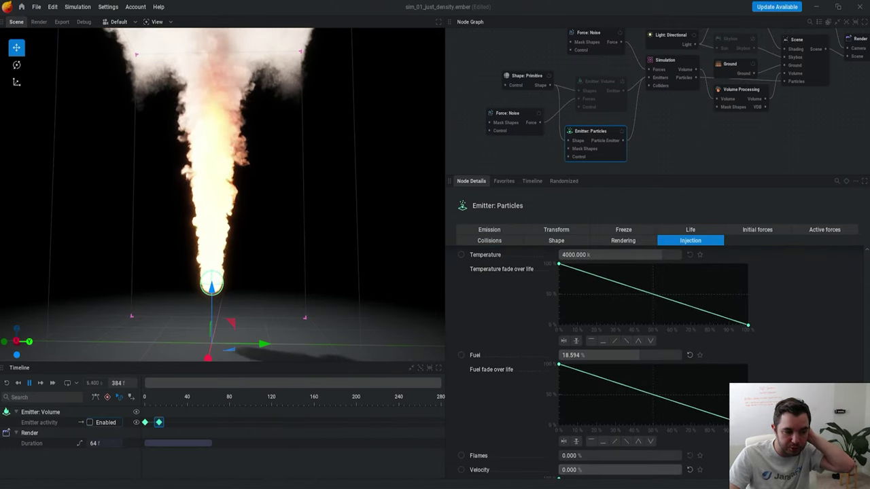
key("r")
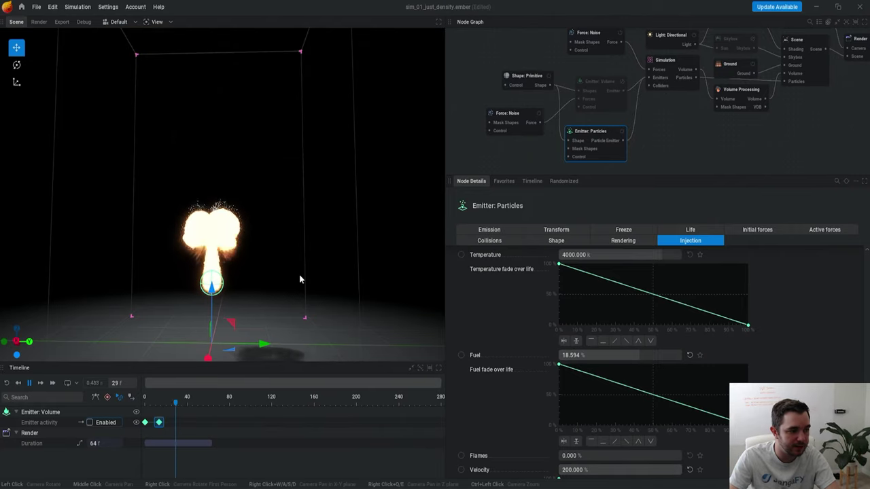
key("r")
left_click_drag(647, 473, 631, 471)
key("r")
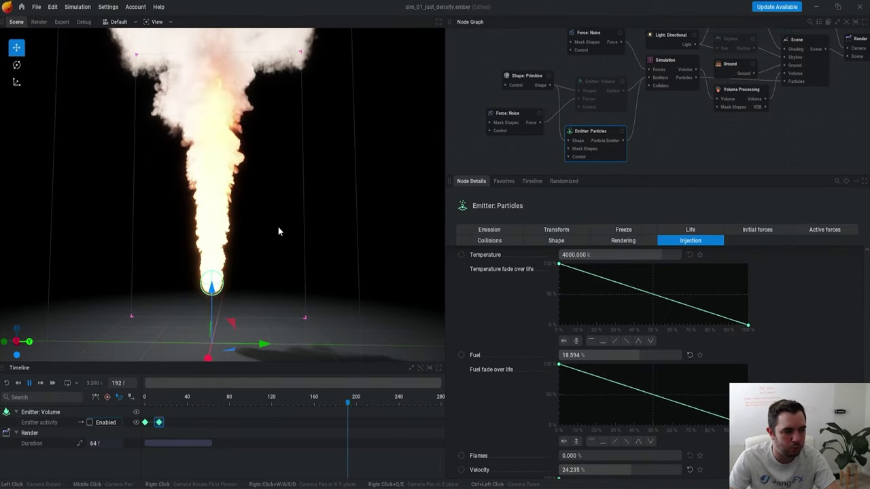
Step: Re-enable the volume emitter and set the particle emitter's active-force volume to 100% minimum and maximum, rerunning the simulation
left_click(623, 82)
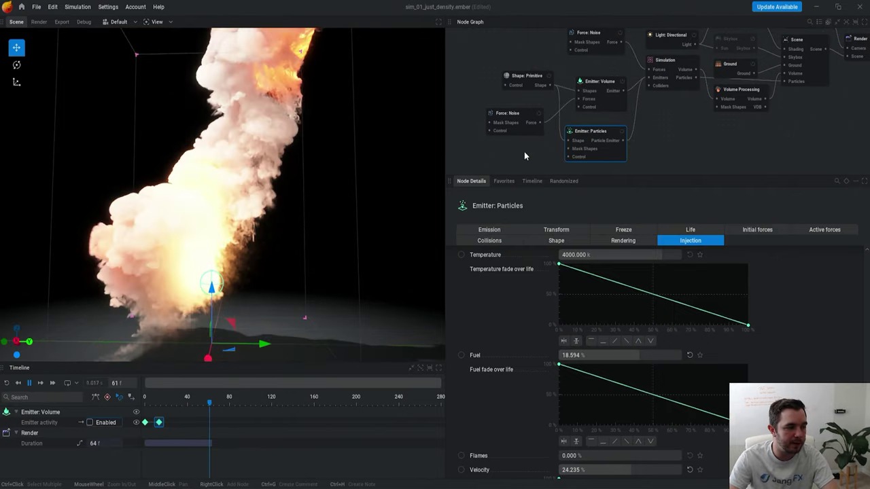
key("r")
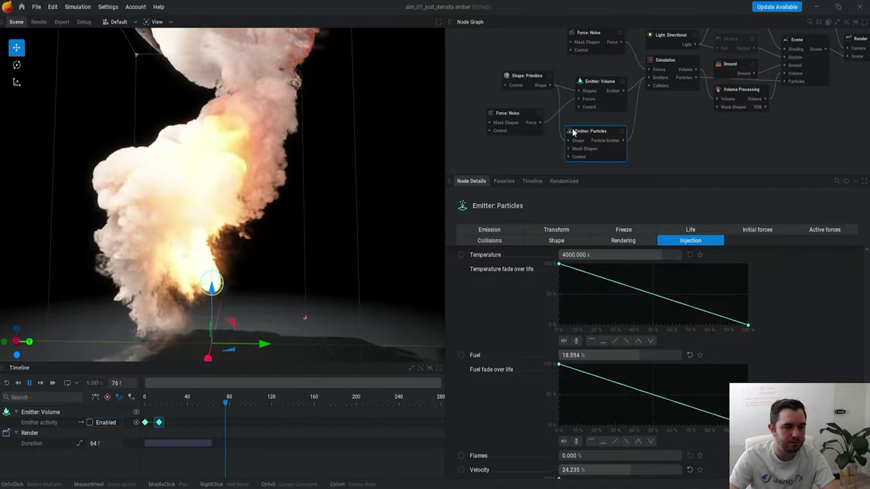
left_click(812, 230)
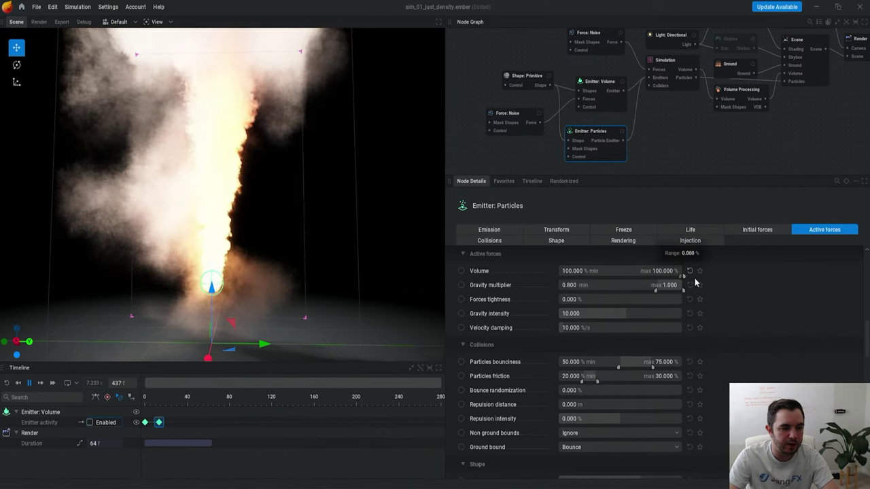
key("r")
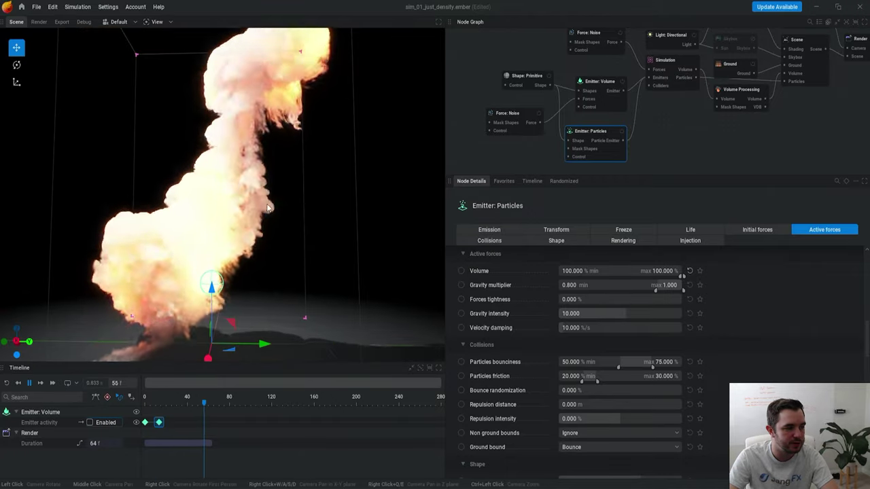
key("r")
key("r")
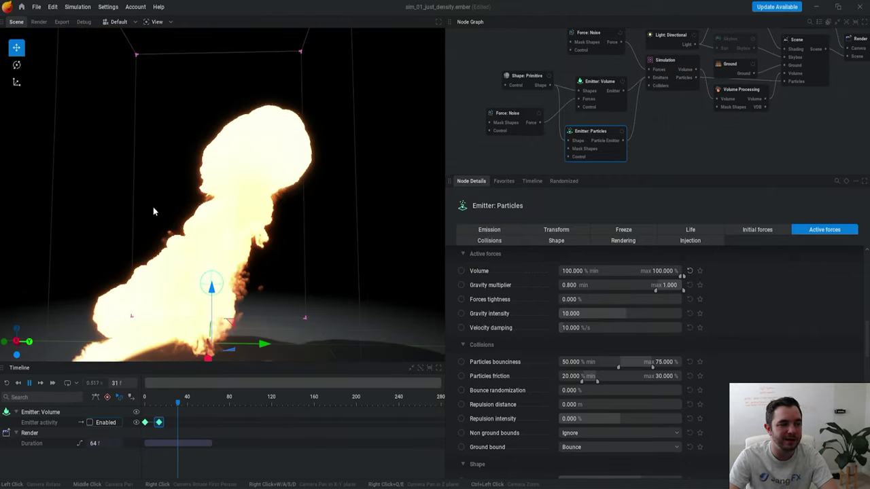
Step: Lower the minimum of the particle emitter's active-force volume to about 30.882% and review the explosion from another angle
key("r")
left_click_drag(680, 274, 595, 274)
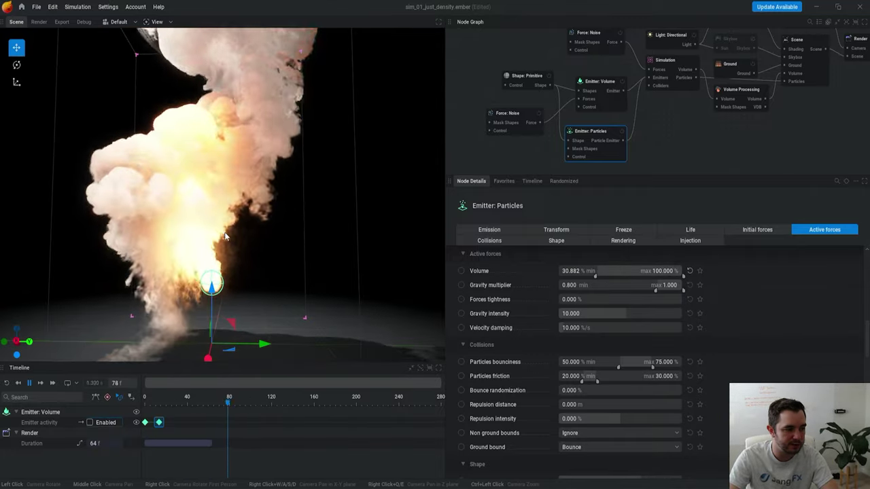
left_click_drag(378, 213, 297, 264)
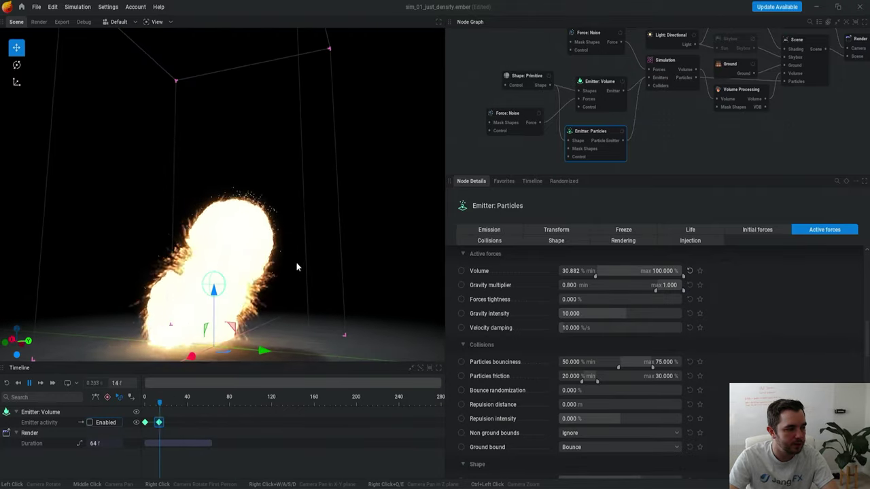
Step: Switch the particle emitter from continuous emission to burst emission and rerun the simulation
left_click(495, 231)
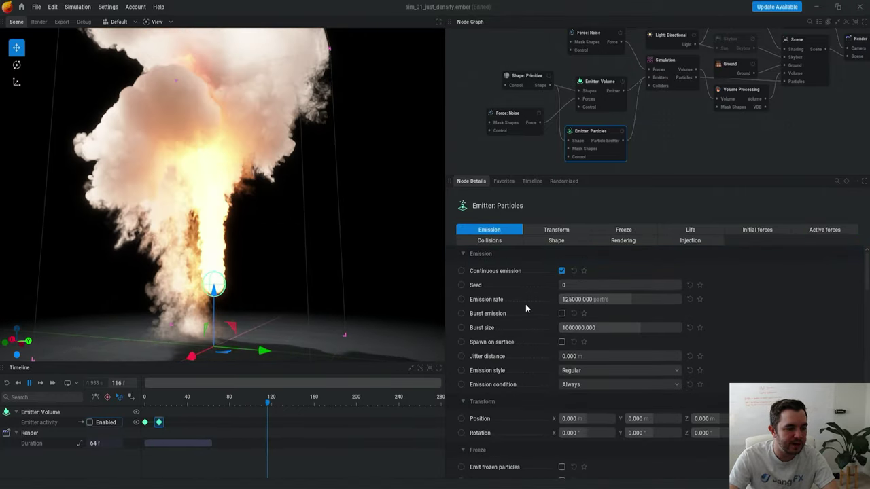
left_click(462, 314)
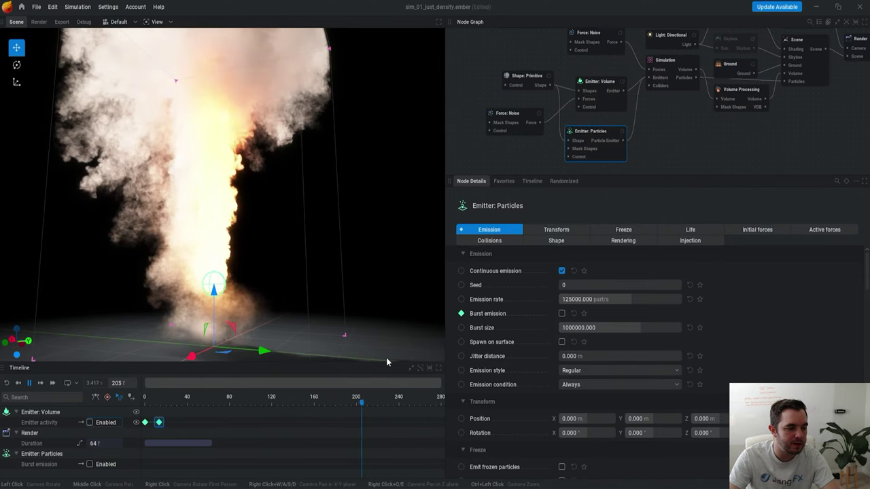
left_click(462, 315)
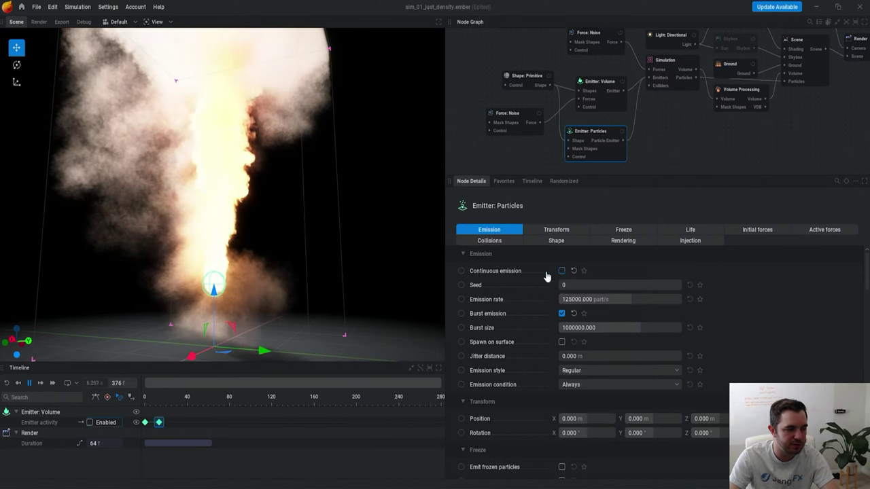
key("r")
left_click_drag(299, 273, 333, 279)
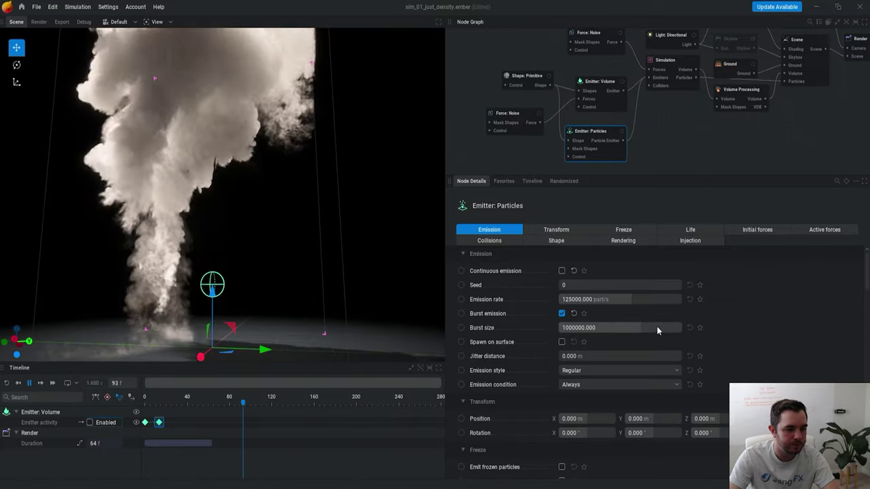
Step: Set the particle burst size to about 148889.862 and rerun the simulation
key("r")
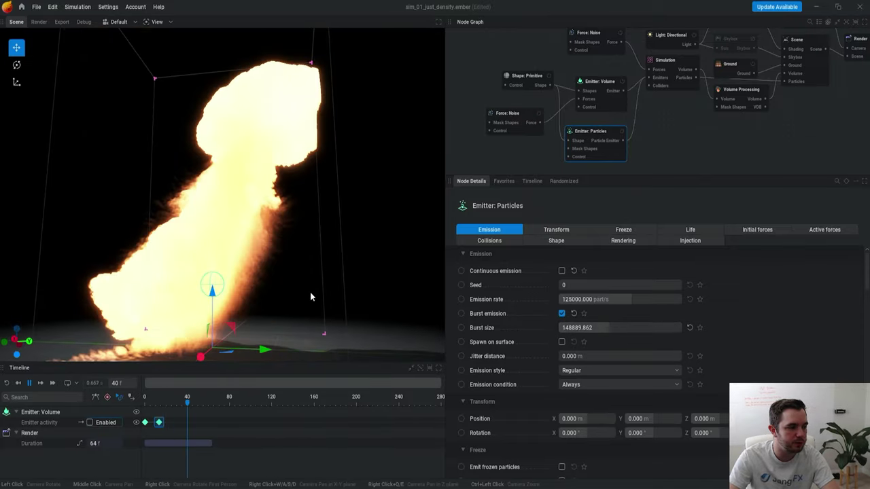
left_click_drag(310, 292, 282, 291)
key("r")
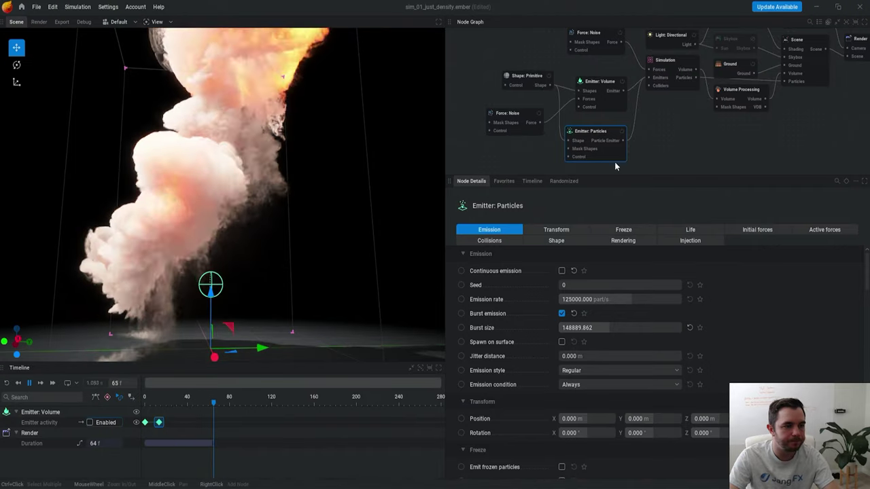
Step: Set the volume emitter's fuel emission and temperature emission to No Emission
left_click(602, 84)
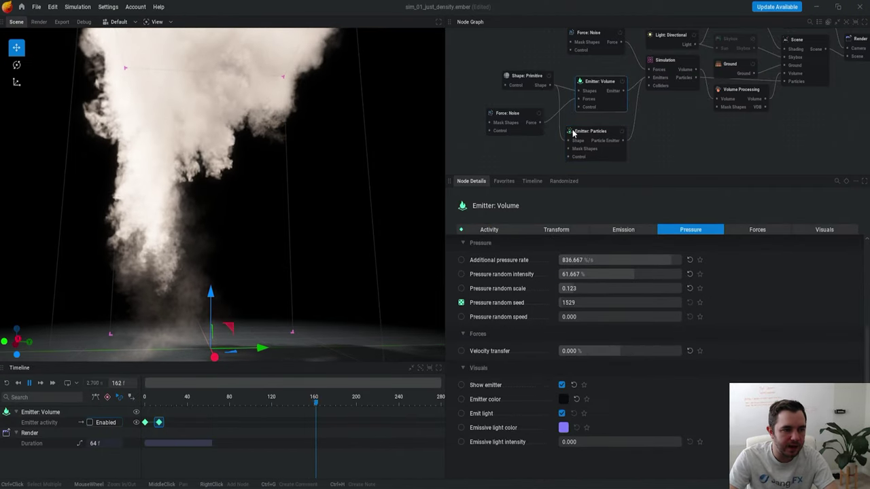
left_click(624, 231)
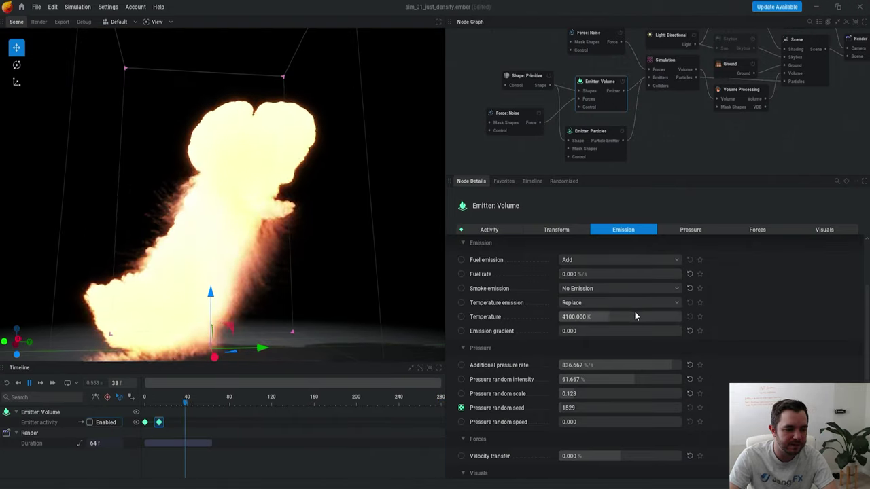
left_click(586, 261)
left_click(577, 271)
left_click(586, 288)
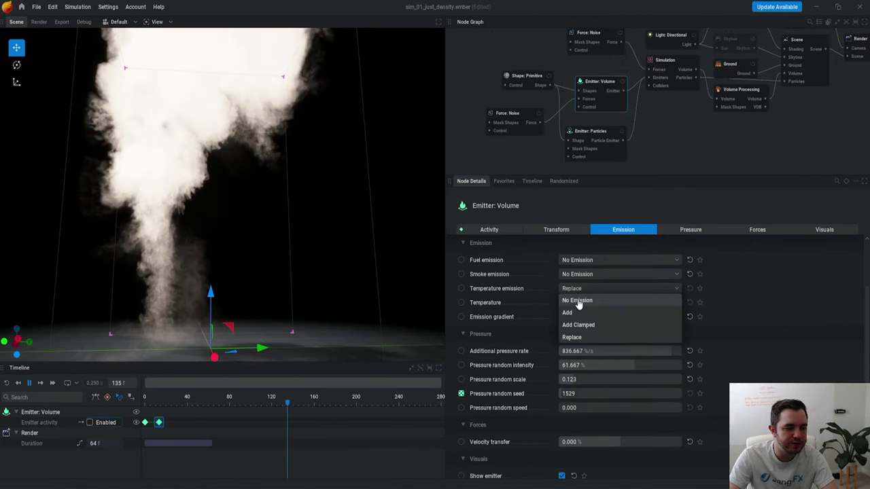
left_click(578, 300)
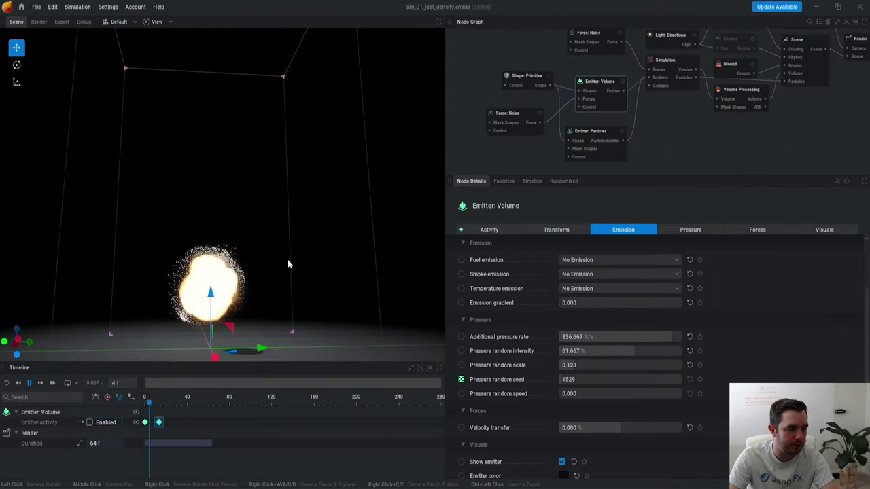
Step: Raise the particle emitter's injection velocity to about 64.414% and rerun the simulation
left_click(604, 138)
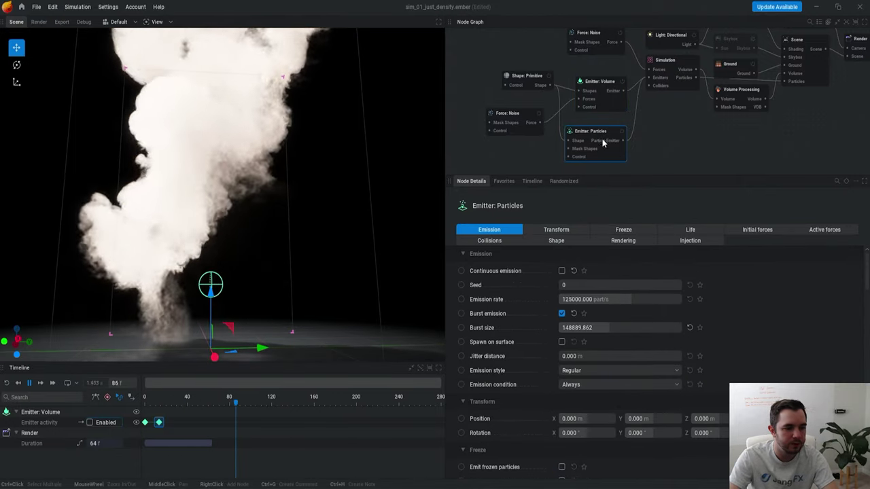
left_click(689, 242)
scroll(685, 259, "down", 2)
scroll(646, 426, "down", 2)
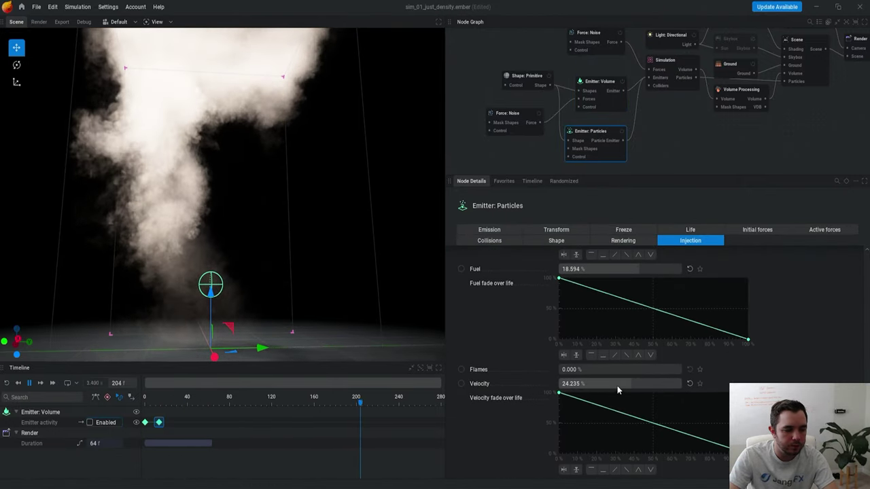
left_click_drag(649, 384, 651, 384)
key("r")
key("r")
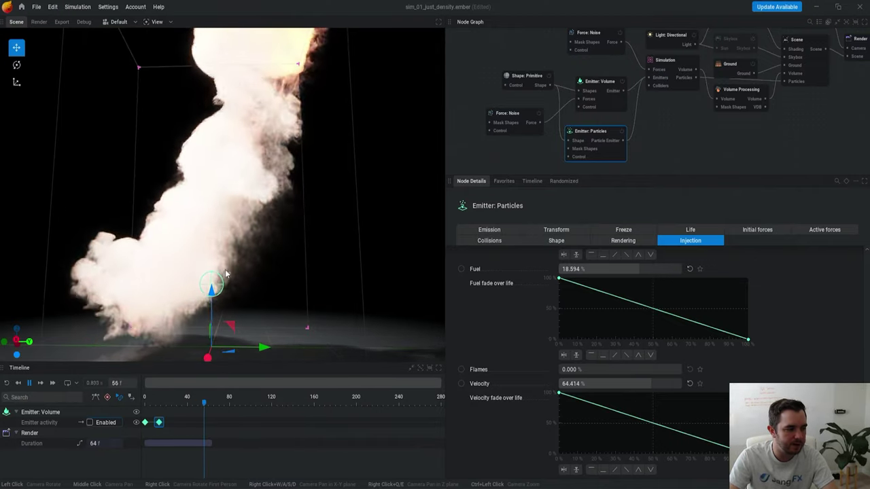
Step: Pause and restart the simulation to examine the first frames of the particle burst up close around the sphere
key("r")
key("space")
key("r")
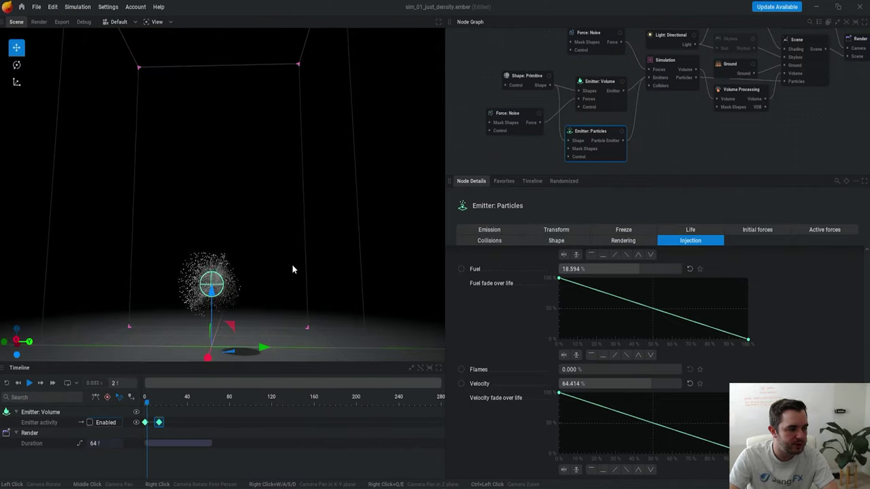
scroll(264, 287, "up", 2)
middle_click_drag(265, 287, 280, 192)
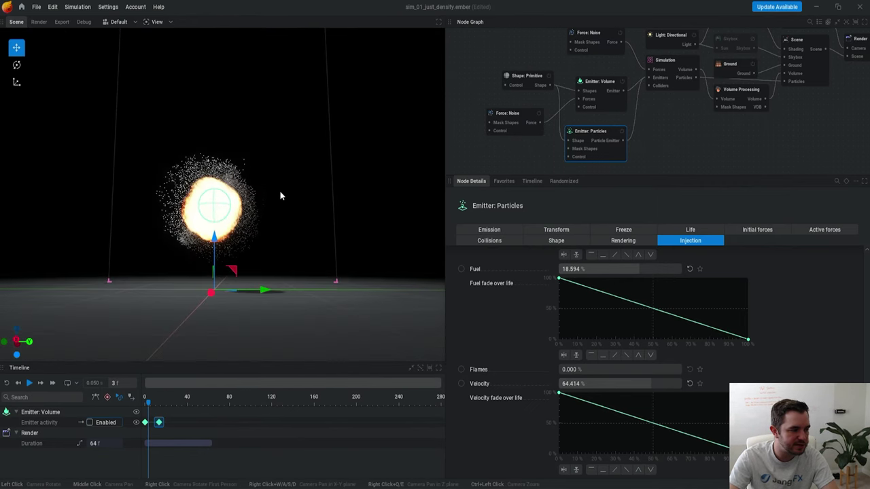
scroll(276, 171, "up", 5)
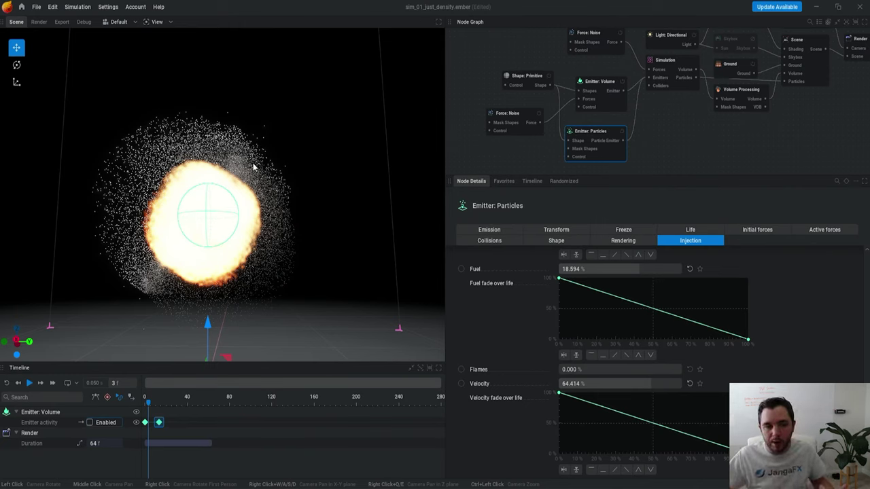
Step: Set the particles' initial speed type to Velocity From Position with a speed scale of 1.6 and restart the simulation
left_click(758, 231)
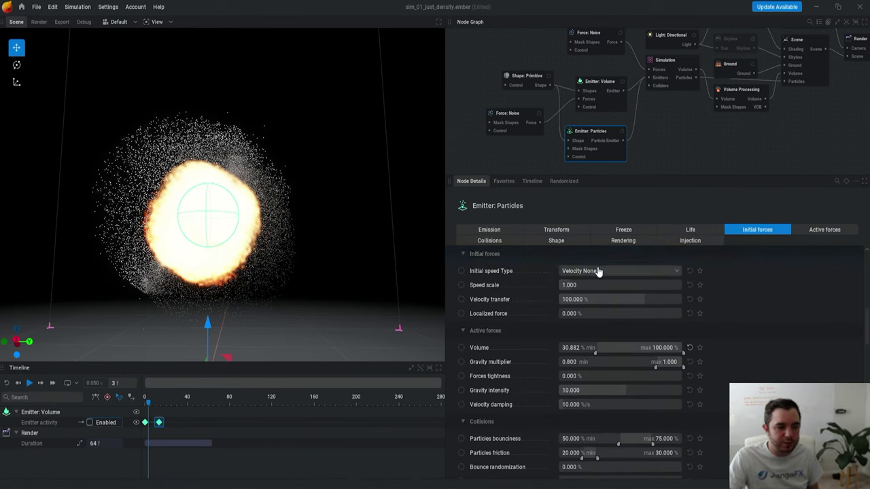
left_click(590, 320)
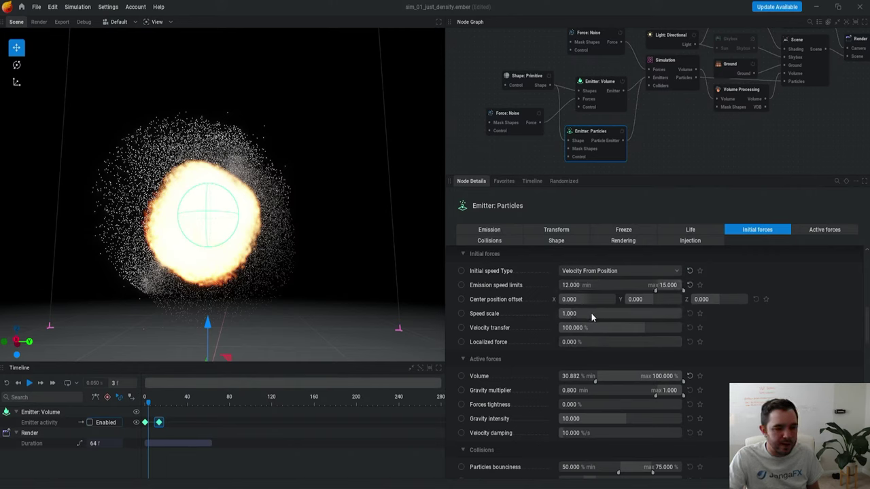
key("r")
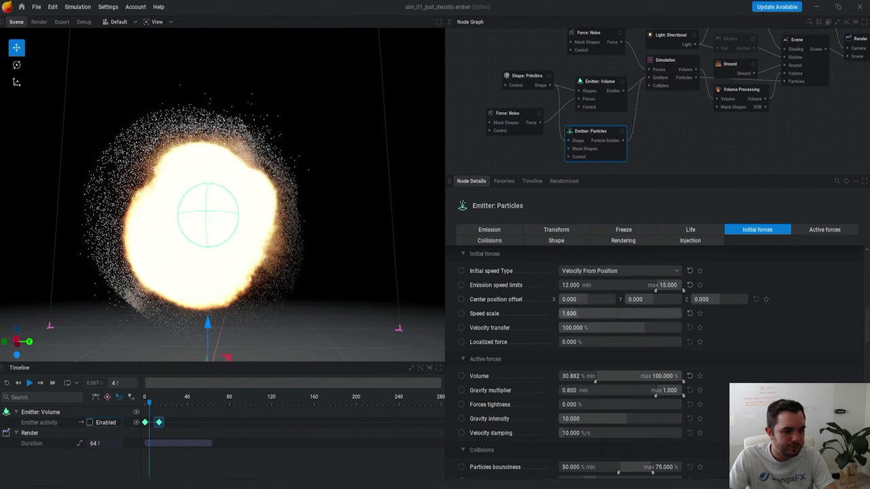
Step: Raise the particle emitter's initial speed scale to 2.333 and rerun the simulation to view the whole fireball
left_click_drag(600, 313, 609, 313)
key("r")
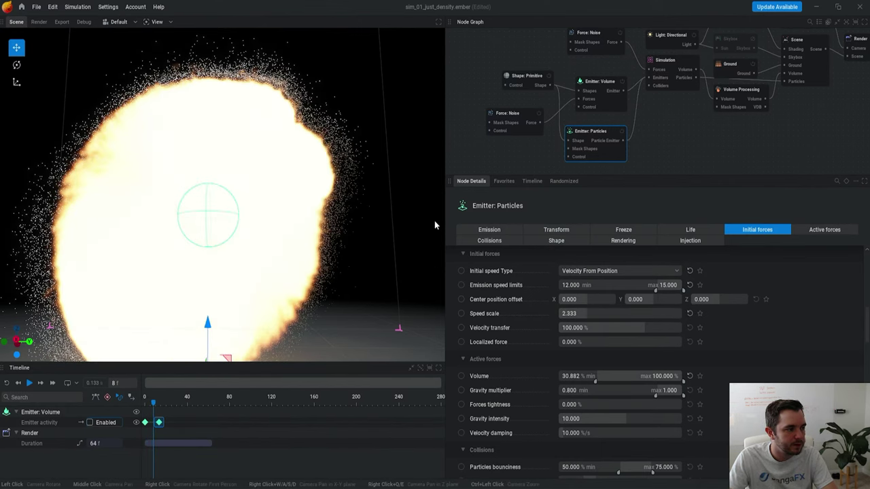
left_click(815, 233)
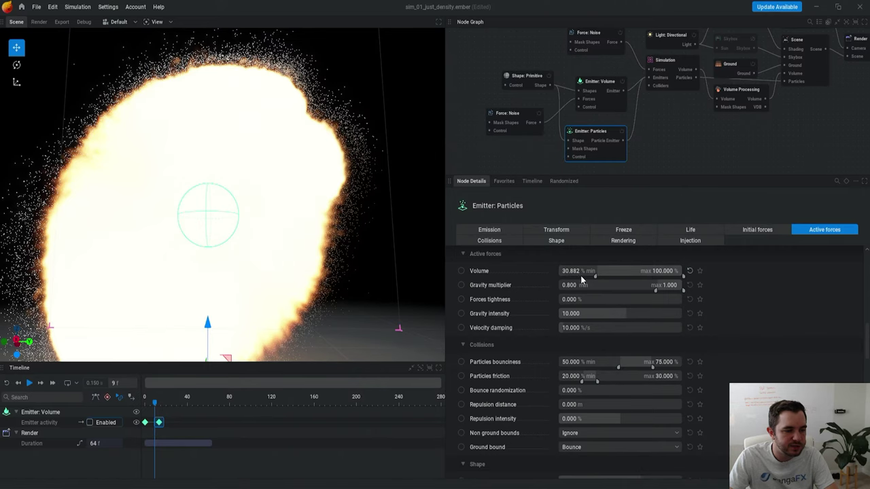
left_click(735, 235)
key("r")
key("space")
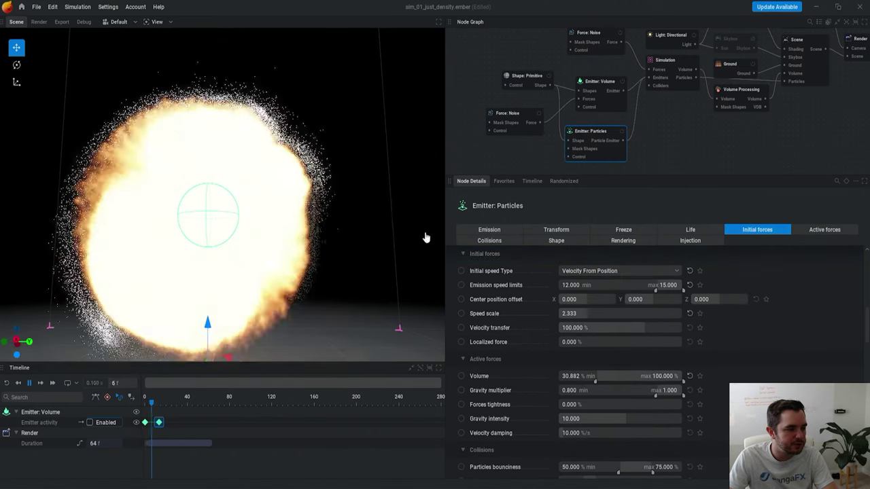
scroll(340, 206, "down", 4)
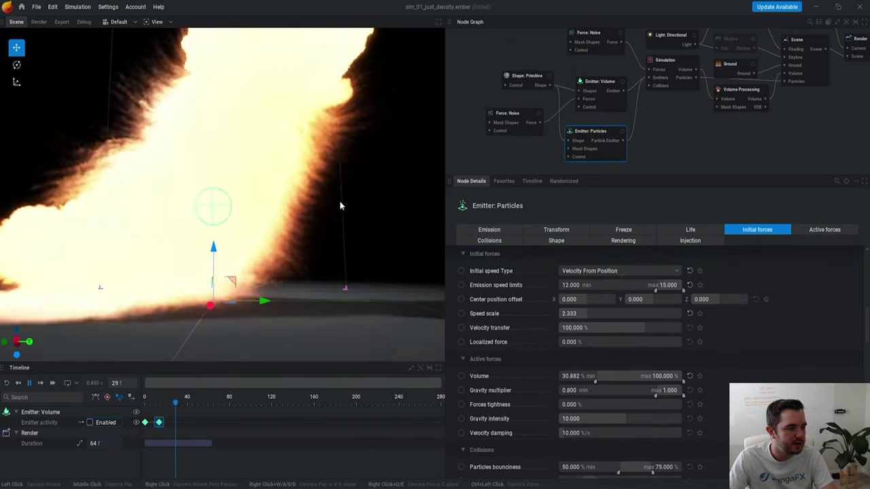
scroll(326, 199, "down", 5)
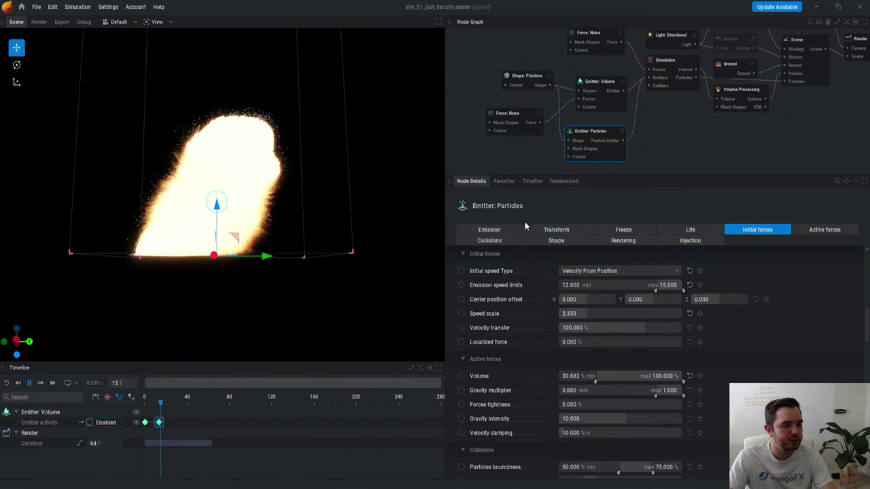
Step: Set the particle emitter's emission style to Clumped and restart the simulation
key("r")
key("space")
scroll(216, 206, "up", 8)
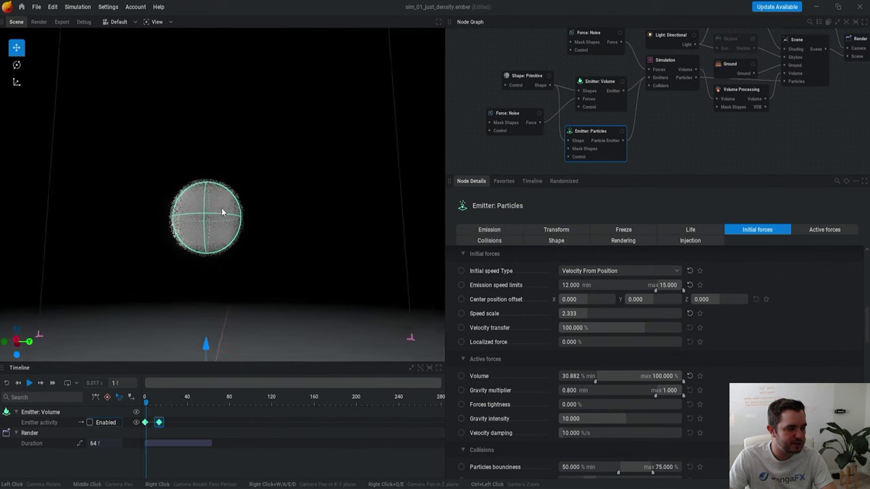
left_click(476, 229)
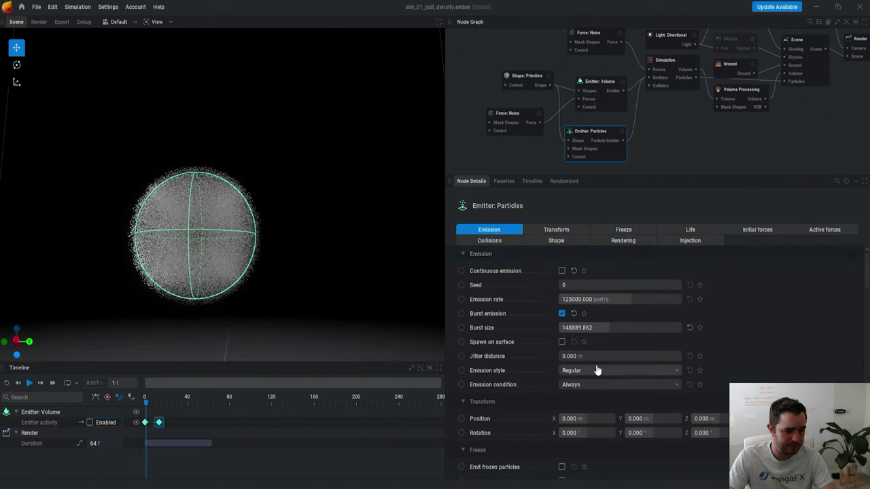
left_click(584, 407)
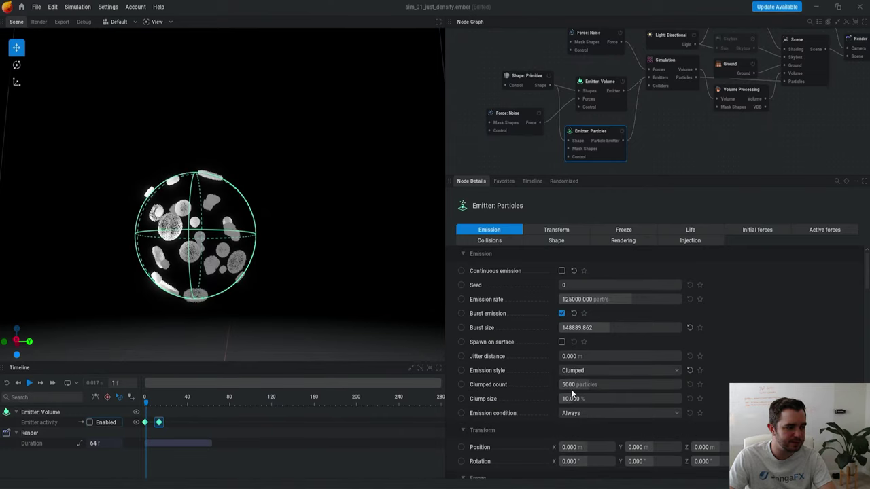
scroll(342, 154, "down", 8)
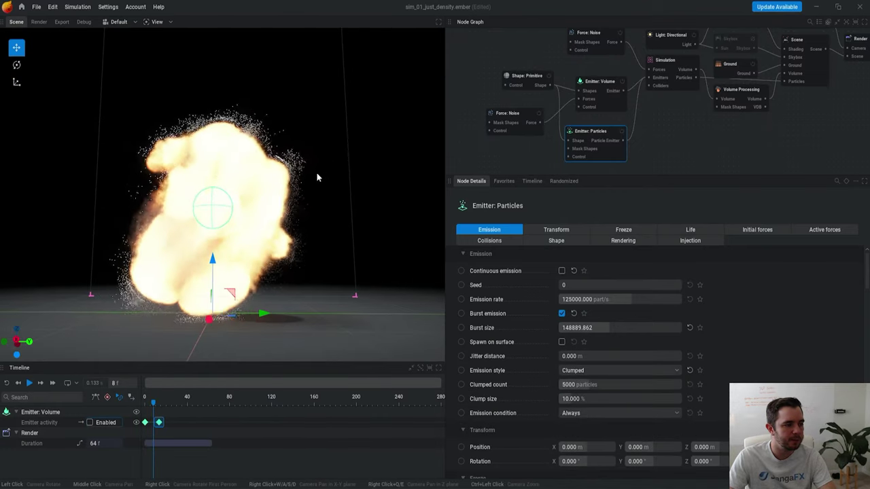
key("r")
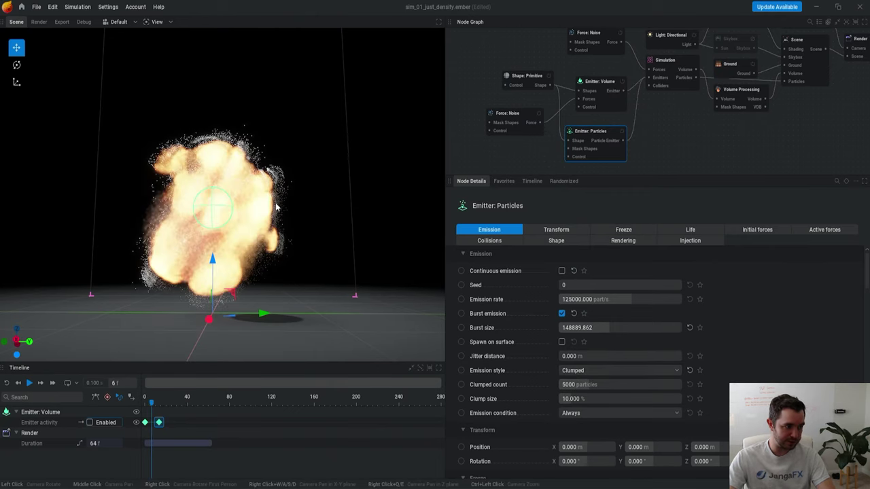
Step: Replay the clumped particle burst several times to examine the shape of the fireball and smoke column
scroll(272, 170, "down", 4)
left_click_drag(272, 168, 273, 150)
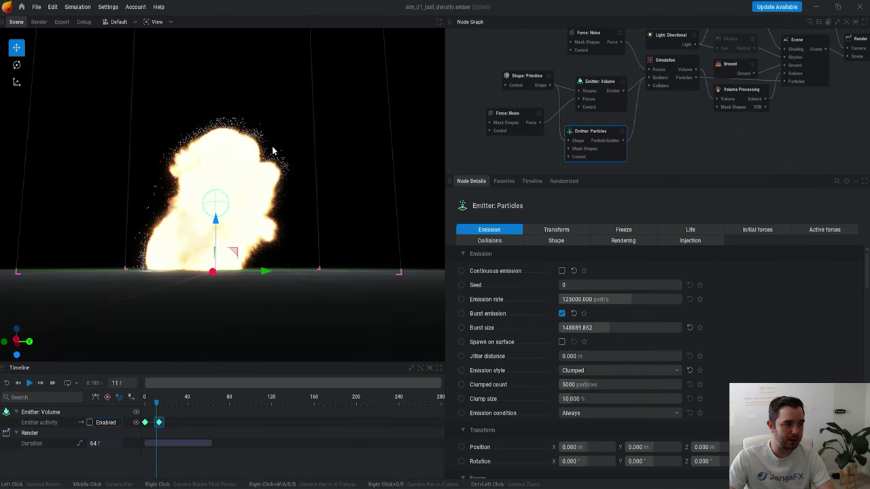
key("space")
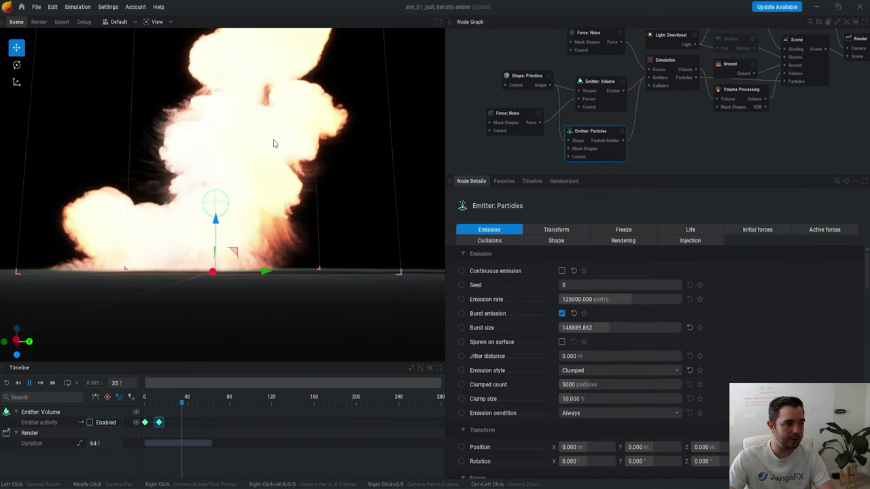
scroll(274, 144, "down", 4)
middle_click_drag(274, 122, 278, 155)
key("r")
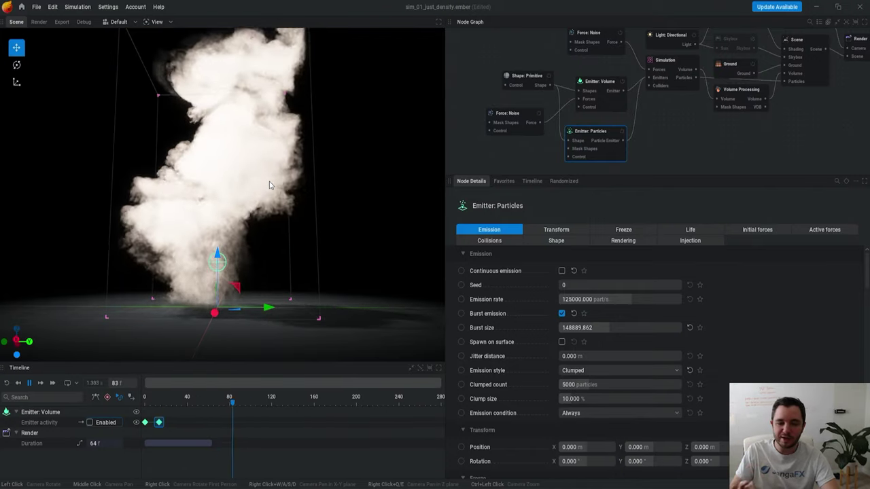
key("r")
key("space")
key("r")
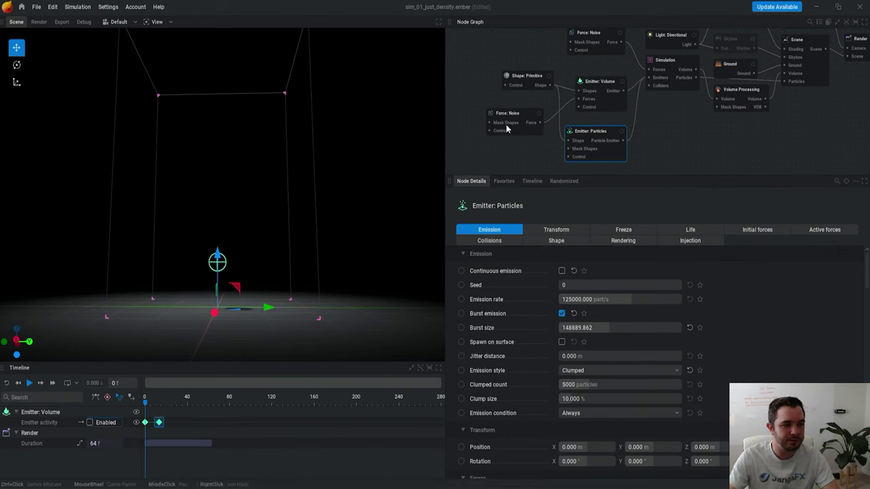
Step: Play the simulation briefly, pause it, and hide the volume and particles from the scene view
left_click(683, 63)
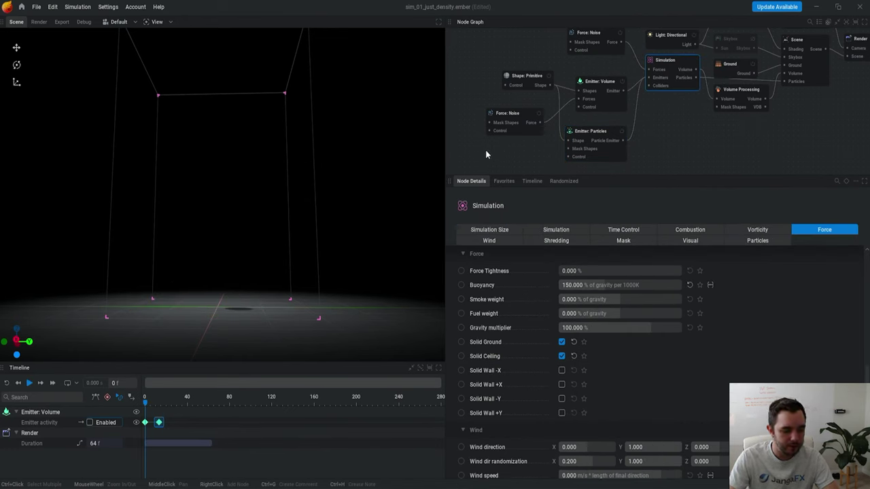
key("space")
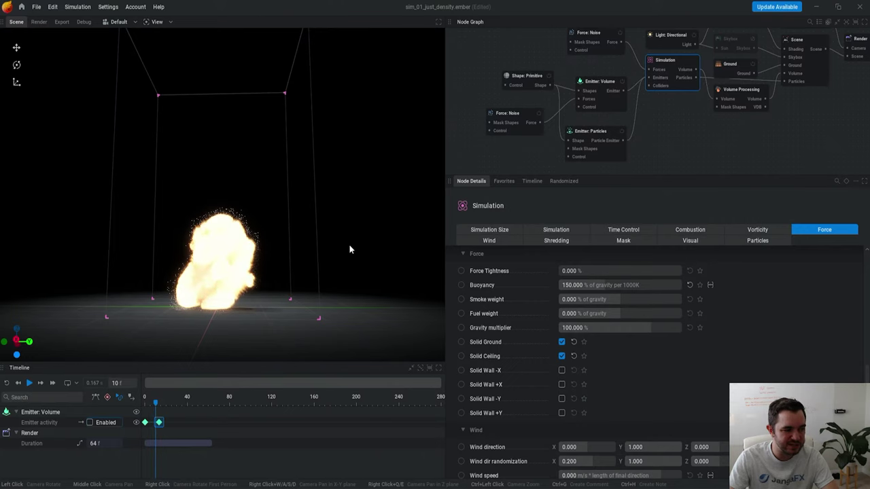
key("space")
key("v")
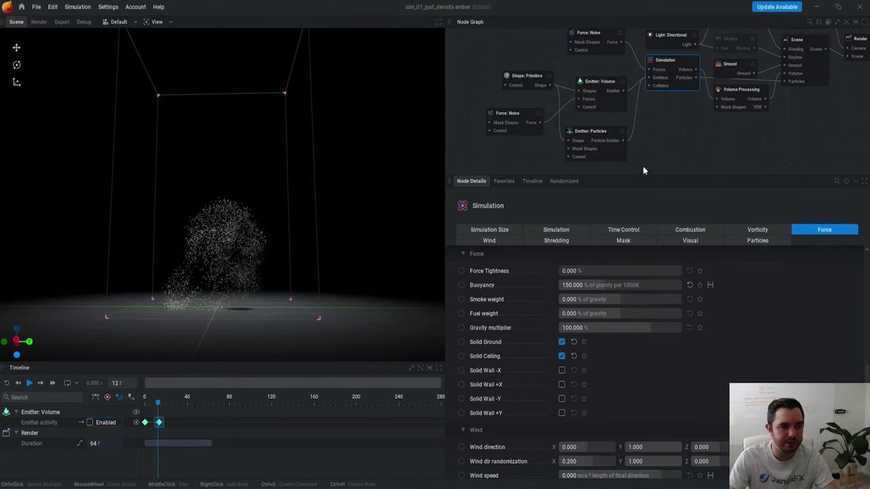
left_click(771, 79)
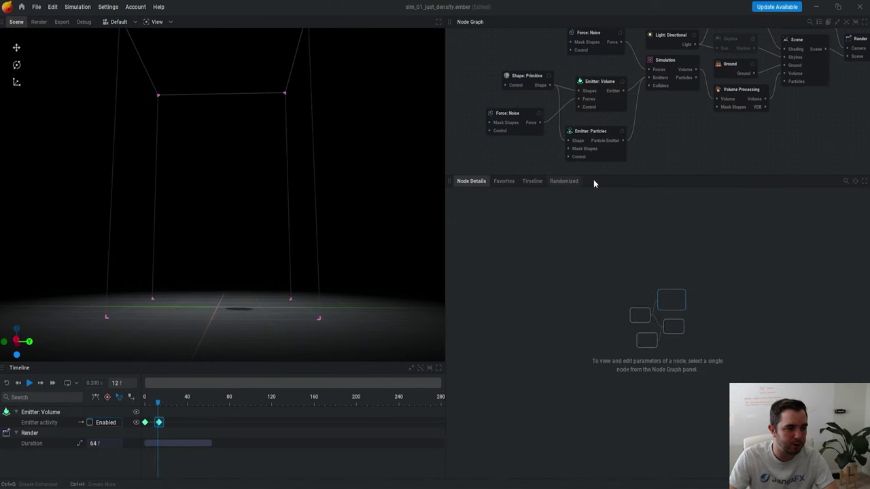
Step: Enable the Simulation node's visual gizmo and restart the simulation to display its 3D field of velocity arrows
left_click(676, 64)
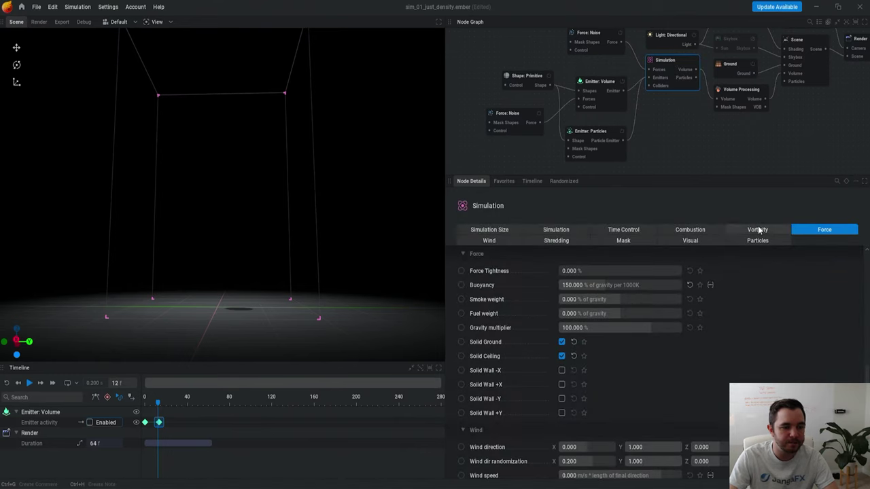
left_click(759, 230)
left_click(699, 241)
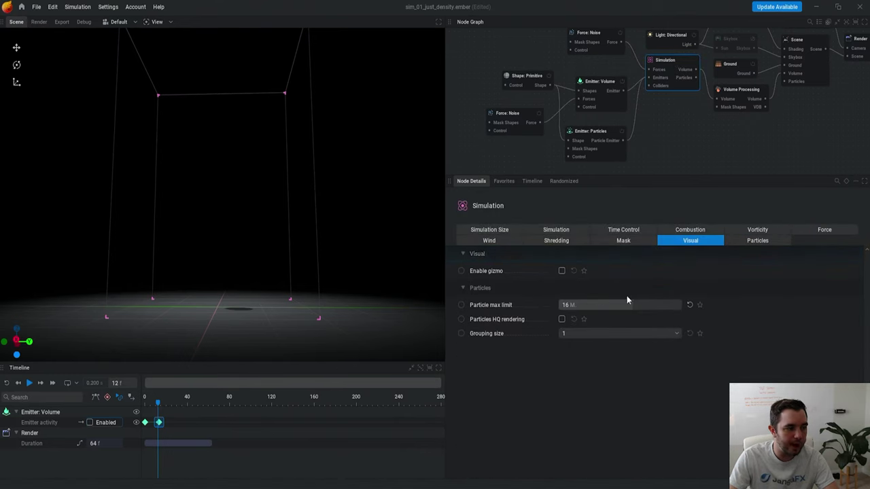
left_click(562, 271)
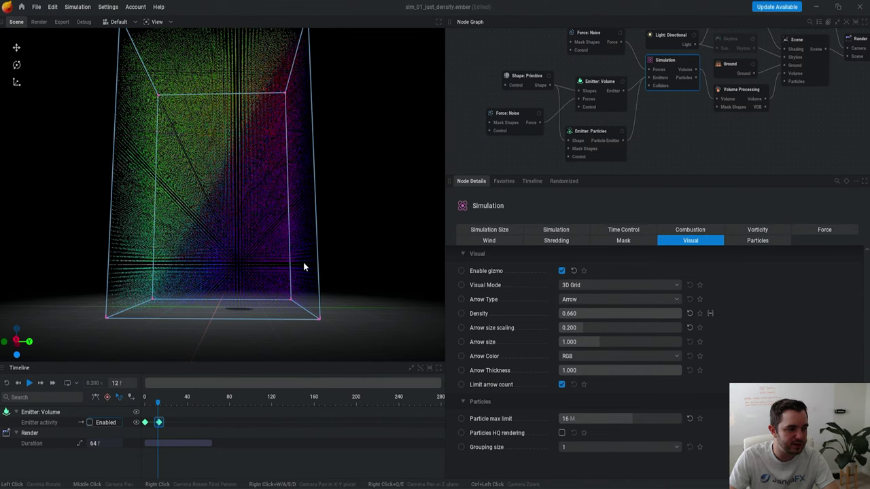
scroll(303, 266, "up", 3)
key("r")
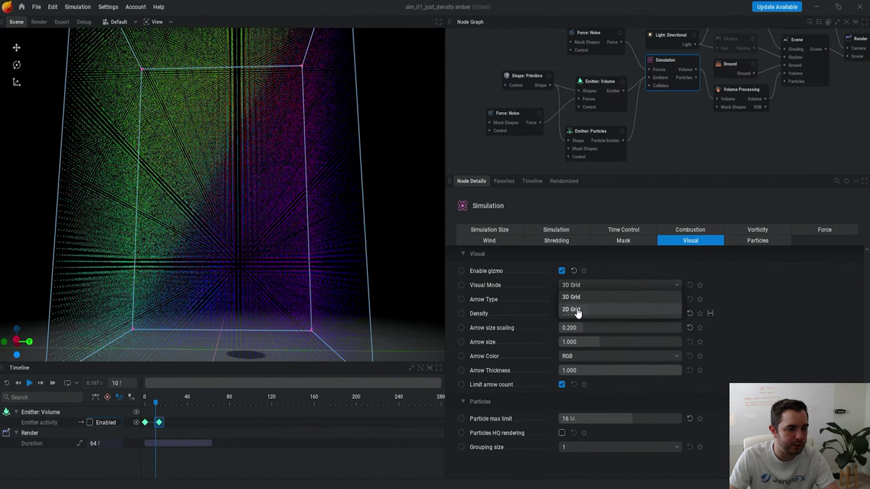
Step: Set the simulation gizmo's visual mode to 2D Grid with arrow size 3 and arrow size scaling 0.9
left_click(572, 309)
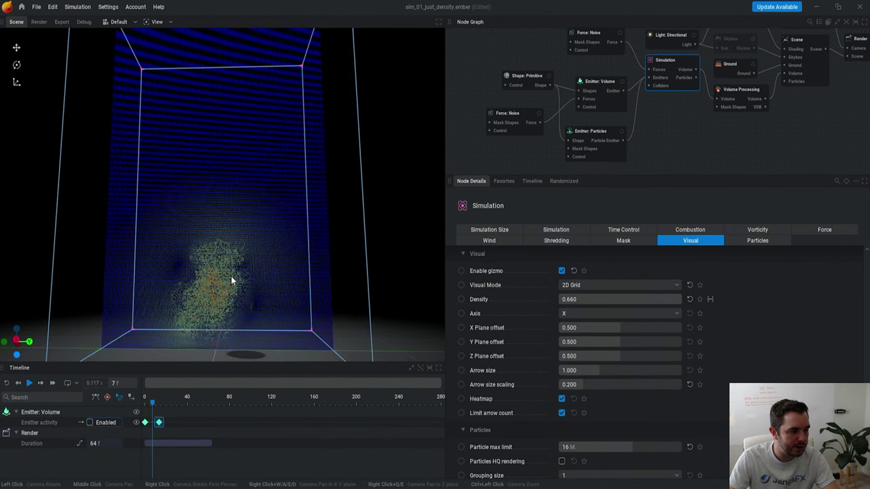
scroll(234, 278, "up", 3)
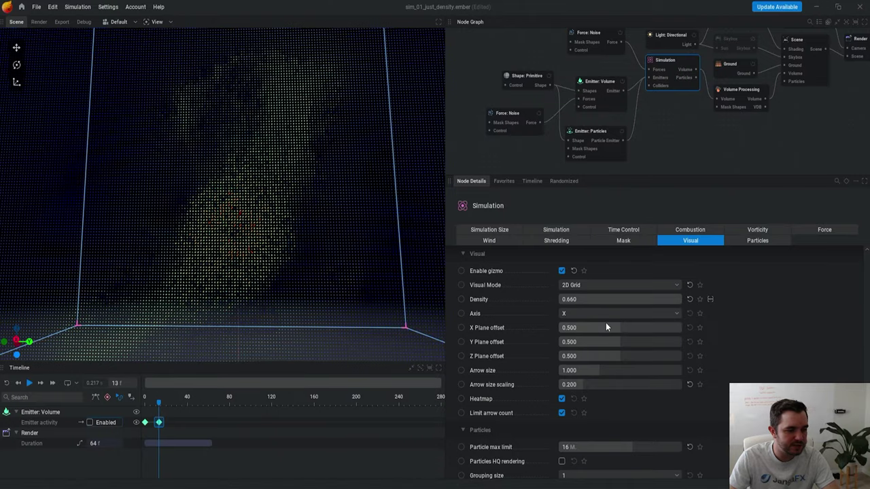
left_click_drag(604, 372, 682, 372)
left_click_drag(585, 384, 669, 385)
Step: Examine the velocity arrows up close along the edges of the rising explosion and across the whole grid plane
scroll(217, 150, "down", 3)
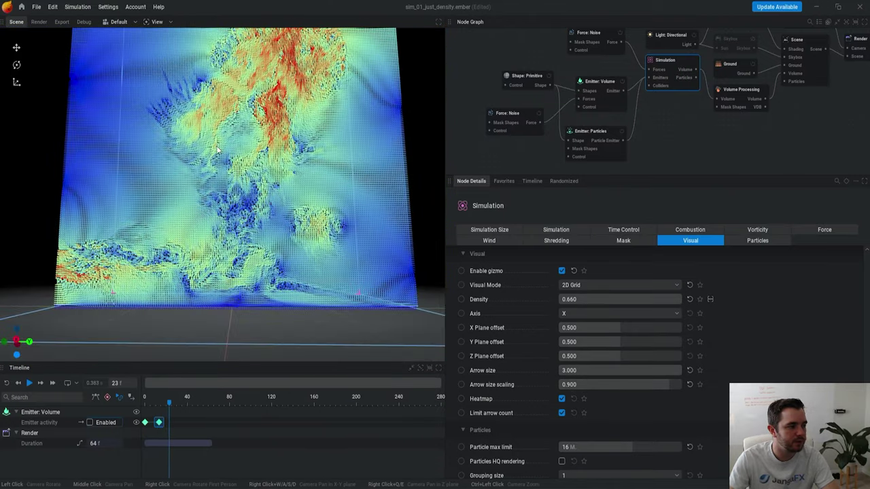
middle_click_drag(217, 151, 303, 277)
scroll(251, 246, "up", 4)
middle_click_drag(357, 294, 293, 237)
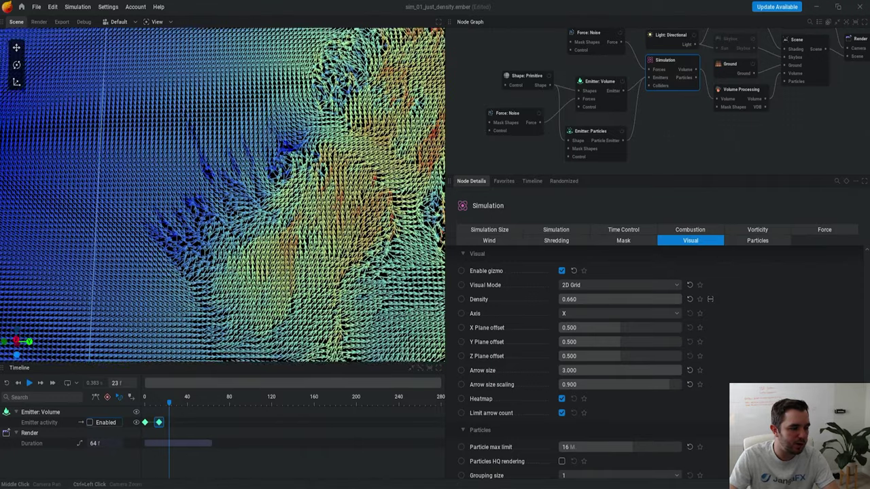
middle_click_drag(197, 200, 219, 248)
scroll(219, 248, "up", 2)
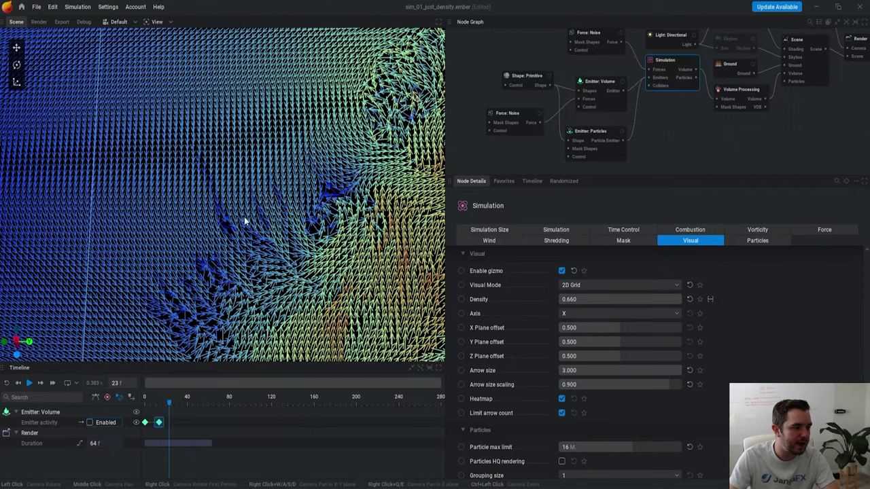
key("r")
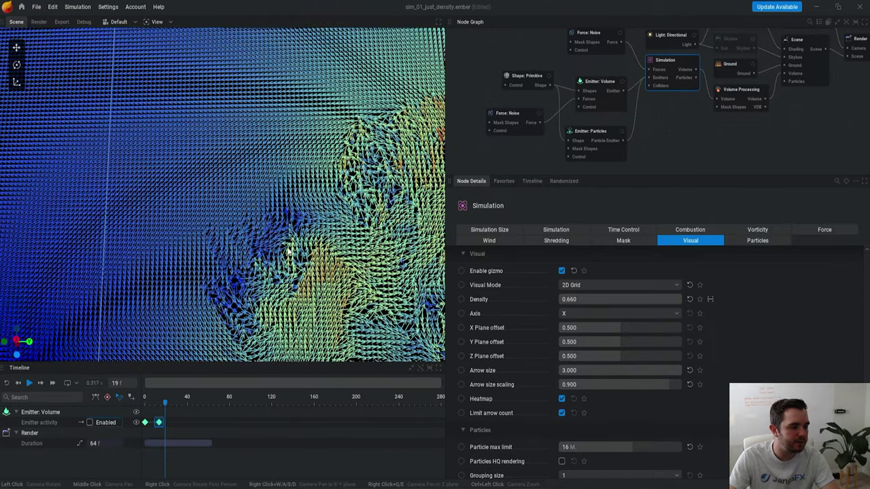
scroll(268, 281, "down", 2)
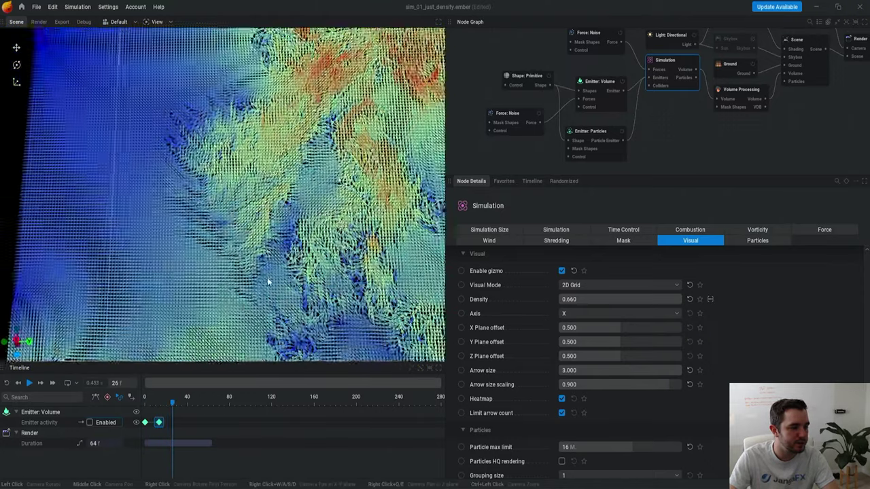
scroll(267, 281, "down", 4)
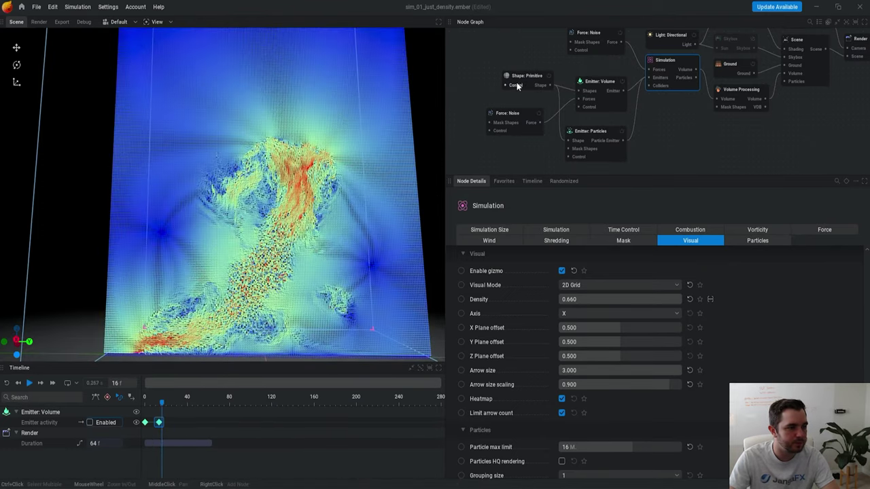
Step: Raise the sphere primitive to a Z position of about 47.468 m and check the airborne explosion's velocity field and fireball
left_click(516, 81)
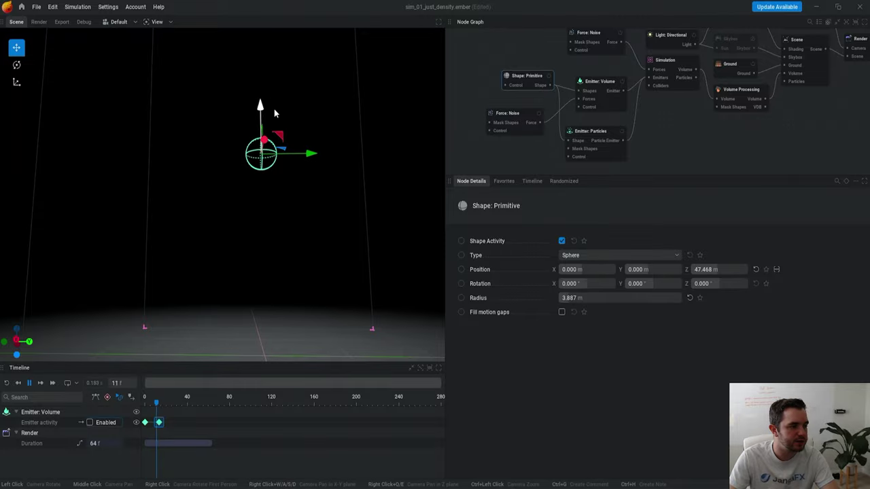
left_click(665, 62)
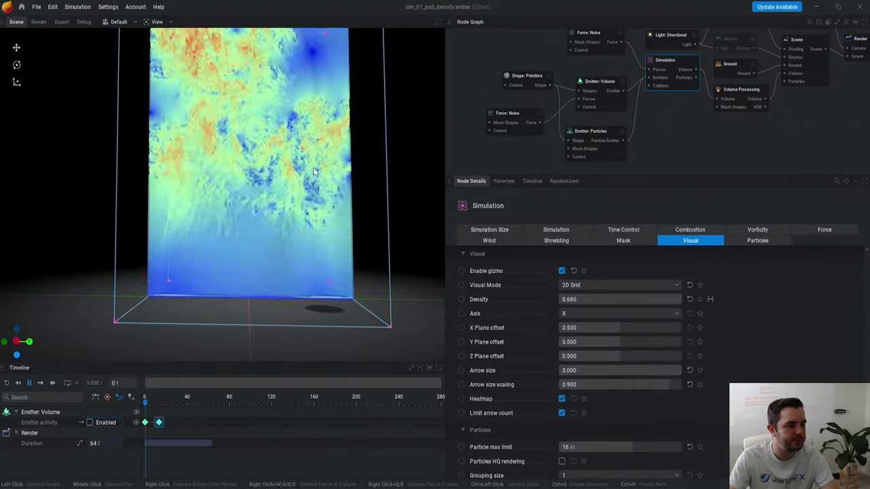
left_click(558, 165)
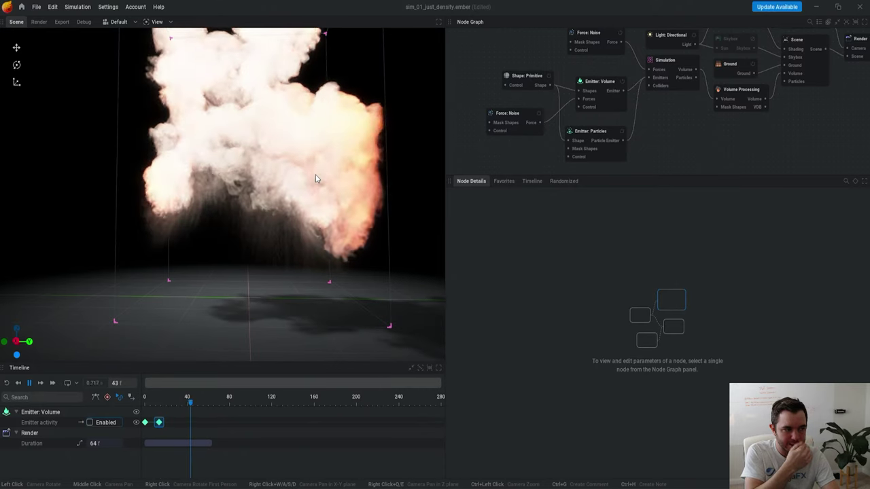
Step: Pause the simulation, darken the Shading node's smoke color to #181818, and replay the explosion
key("space")
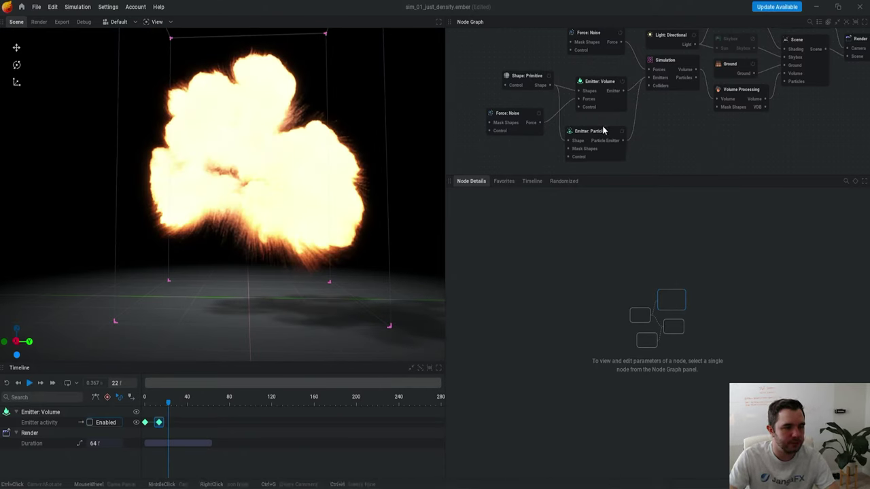
middle_click_drag(736, 66, 702, 165)
left_click(702, 116)
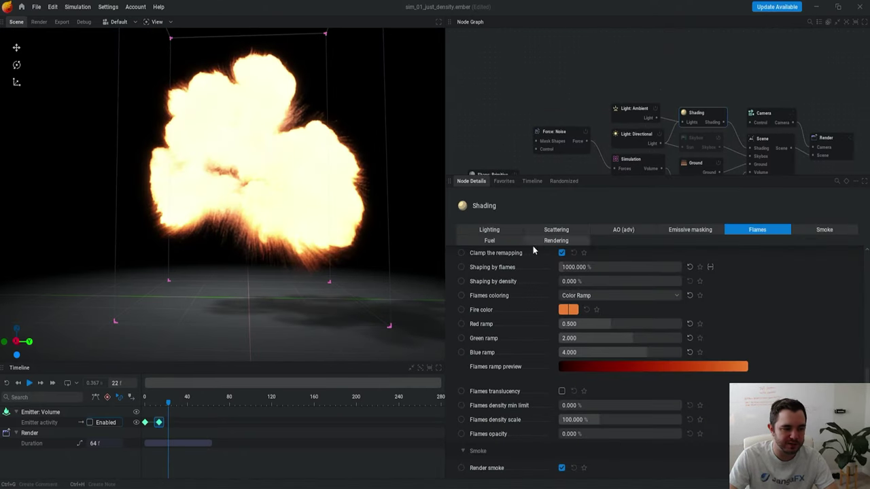
left_click(819, 230)
left_click(569, 414)
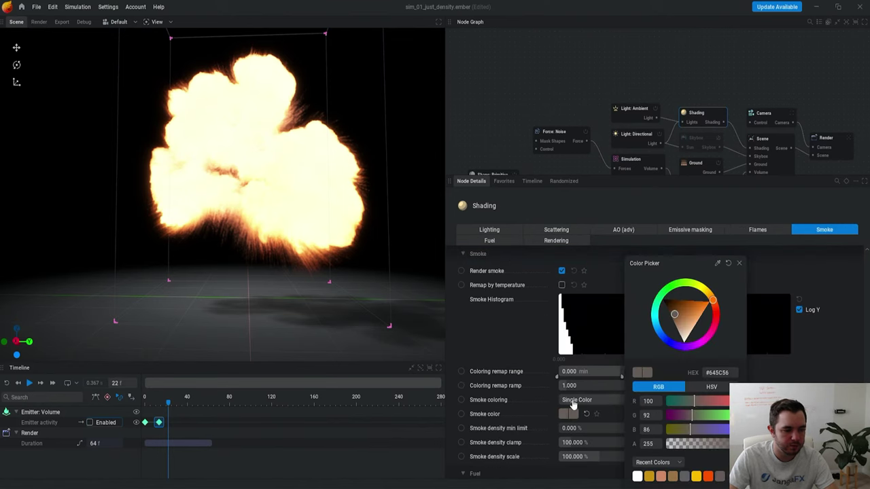
left_click_drag(679, 319, 667, 309)
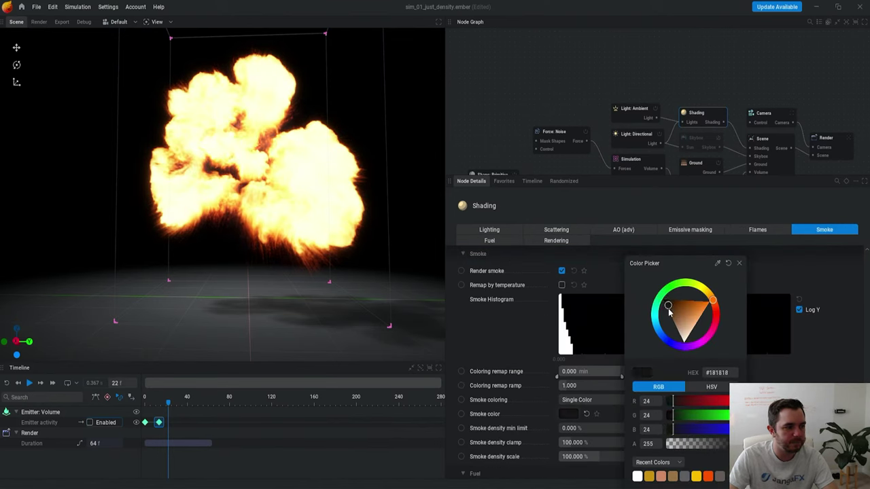
left_click(846, 374)
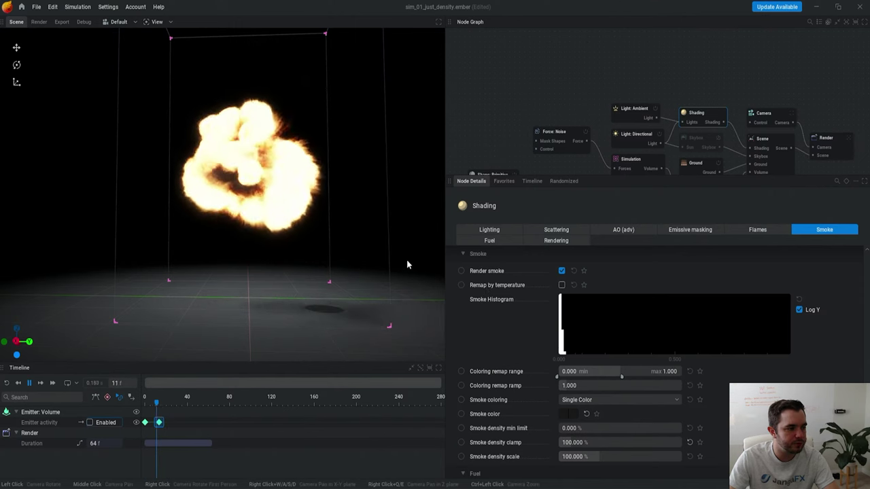
Step: Raise the Shading node's flames contribution to scattering to about 193.333%
left_click(562, 231)
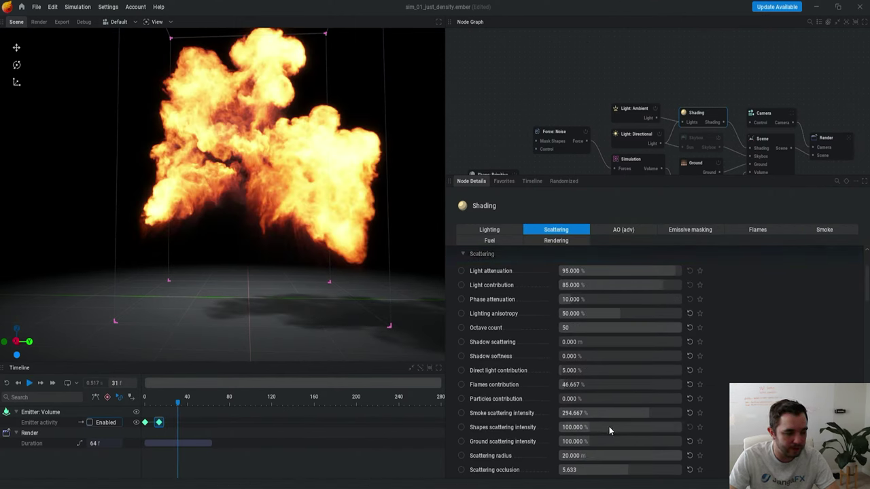
left_click(496, 233)
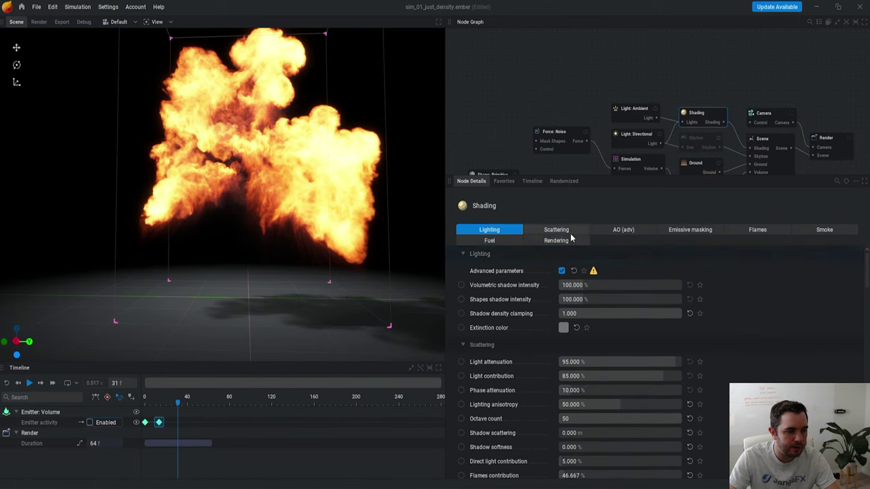
left_click(573, 234)
scroll(636, 370, "down", 1)
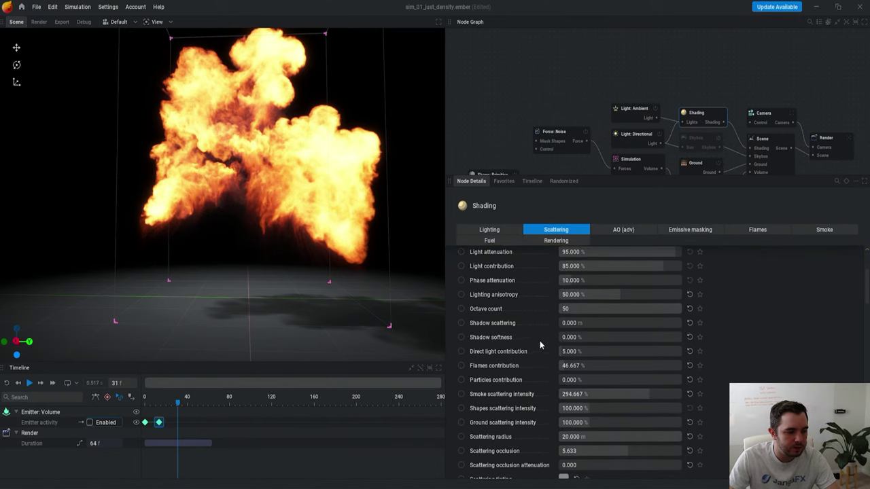
scroll(550, 357, "down", 1)
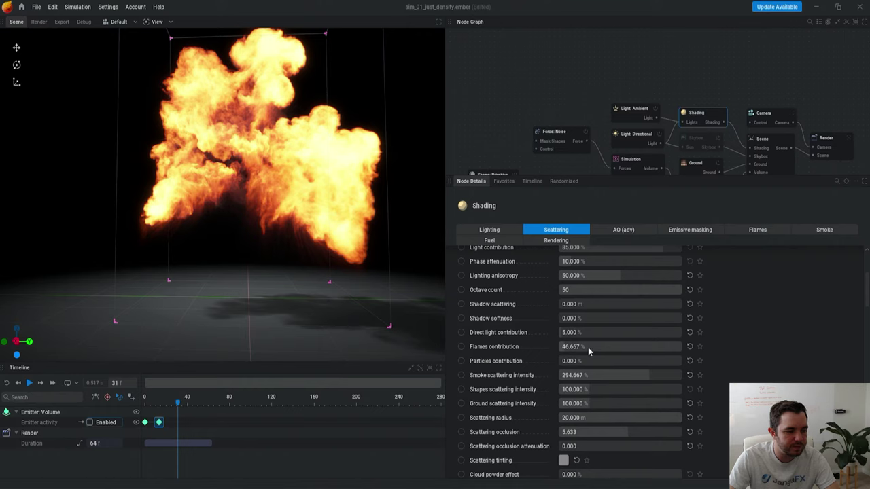
left_click_drag(598, 347, 578, 347)
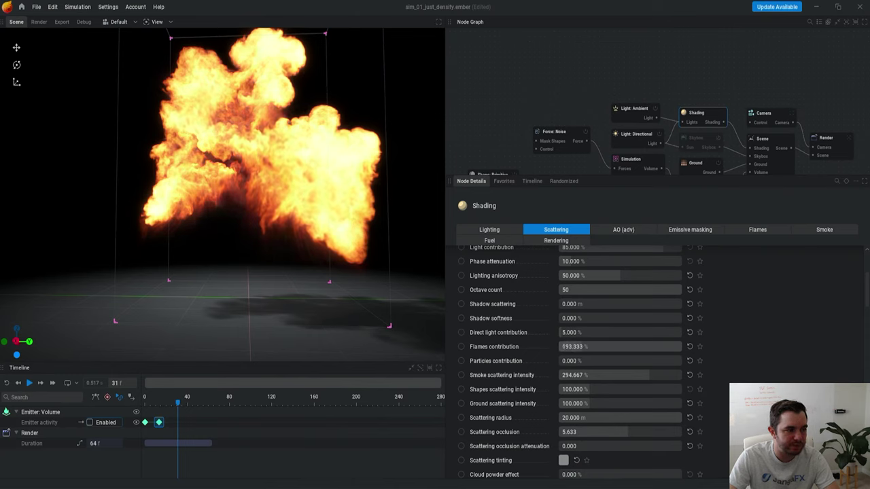
Step: Enable flames translucency in the Shading node's flame settings
left_click(759, 230)
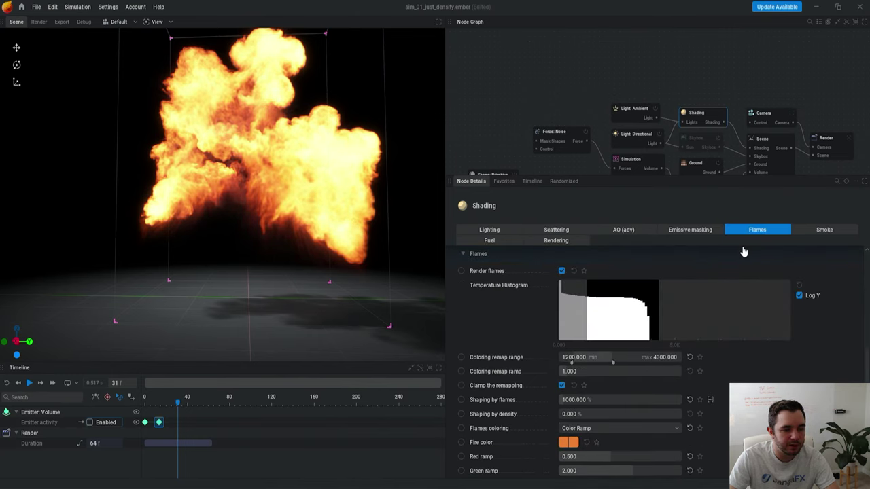
scroll(571, 432, "down", 2)
scroll(569, 377, "down", 2)
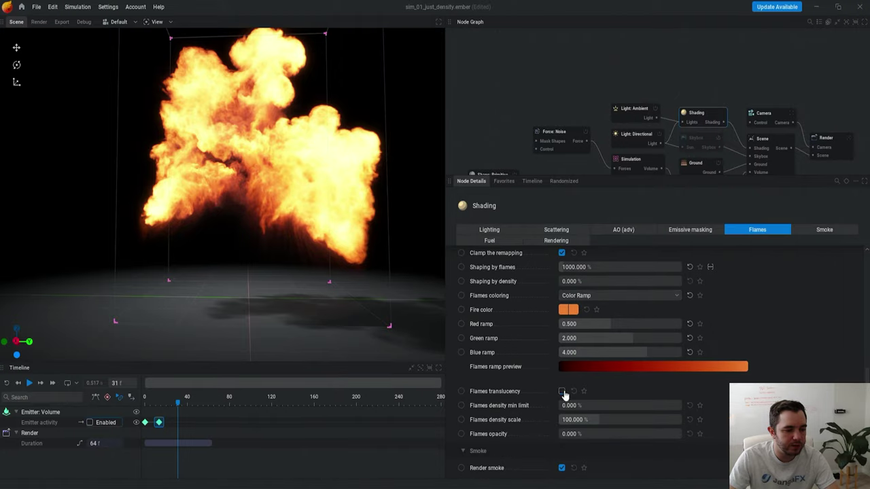
left_click(561, 392)
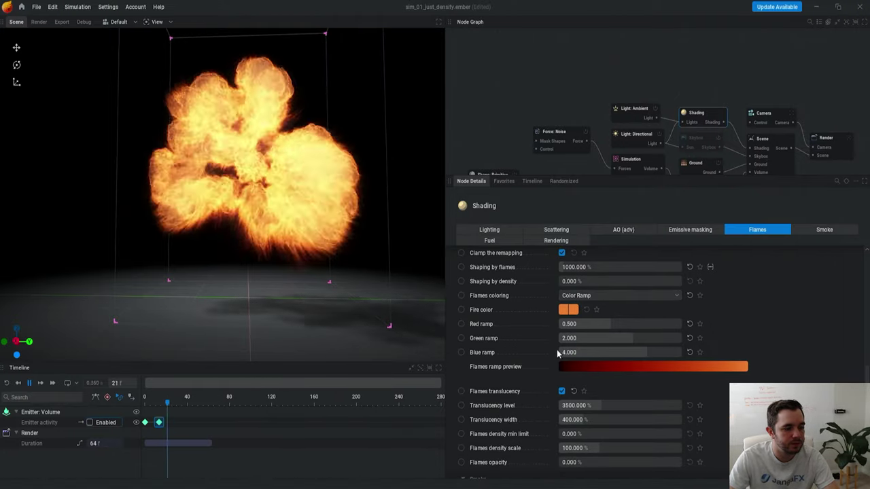
Step: Set the Shading node's shaping by flames to 6000% and restart the simulation to check the fireball
scroll(579, 297, "up", 1)
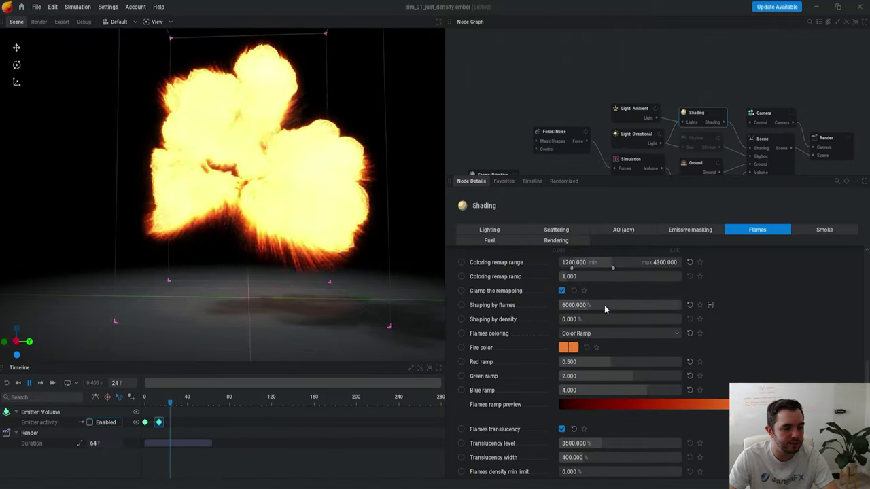
middle_click_drag(307, 163, 305, 172)
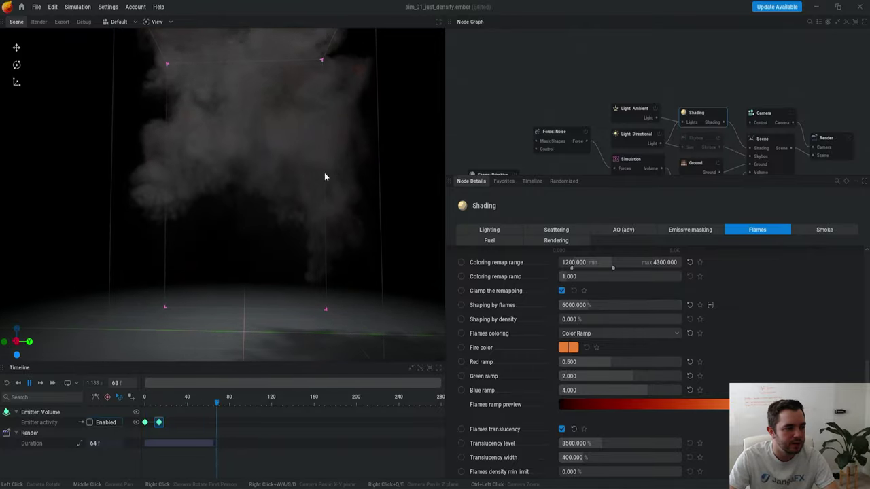
key("r")
key("r")
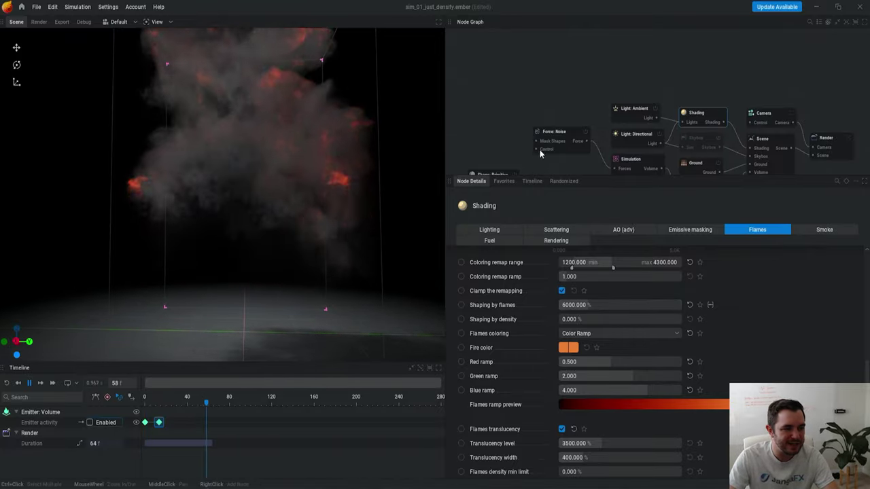
Step: Check the Simulation node's combustion settings and set the particle emitter's injected smoke to 0%
middle_click_drag(553, 117, 562, 42)
left_click(568, 116)
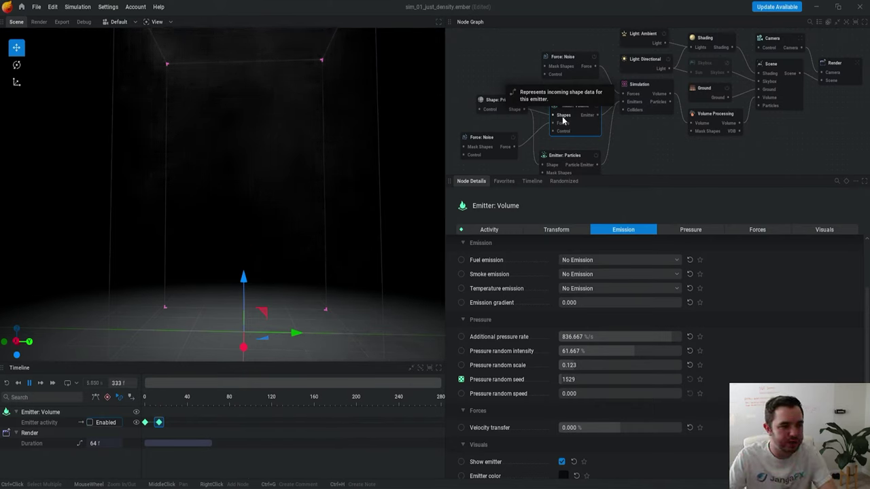
left_click(651, 92)
left_click(690, 230)
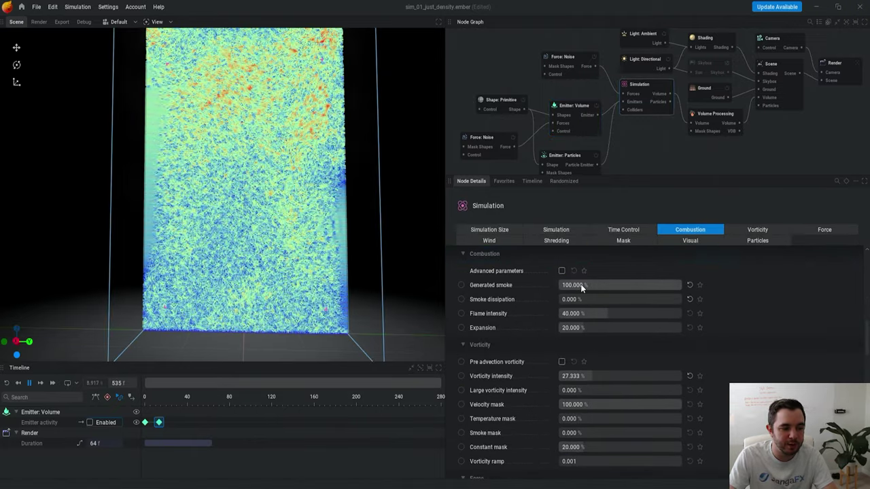
key("r")
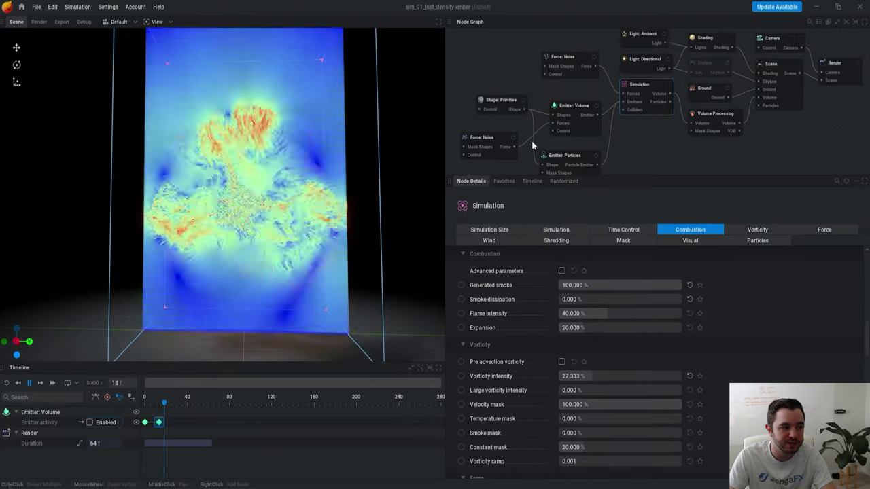
left_click(563, 111)
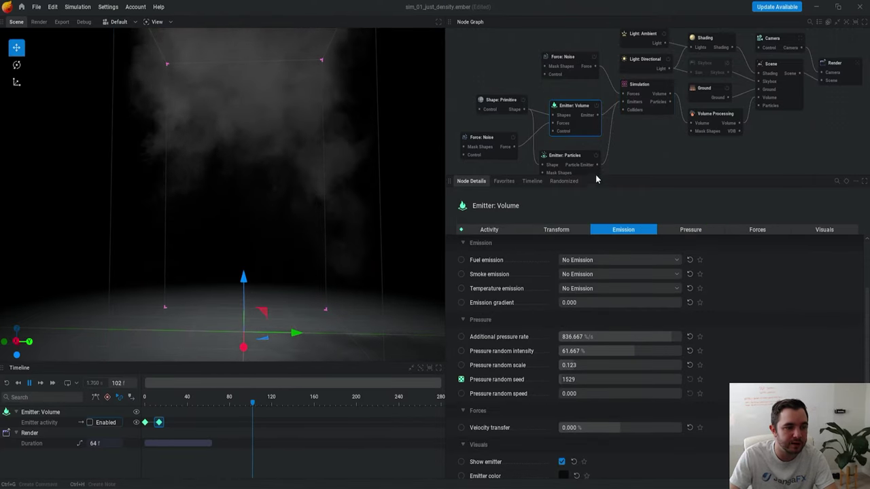
left_click(564, 159)
left_click(684, 241)
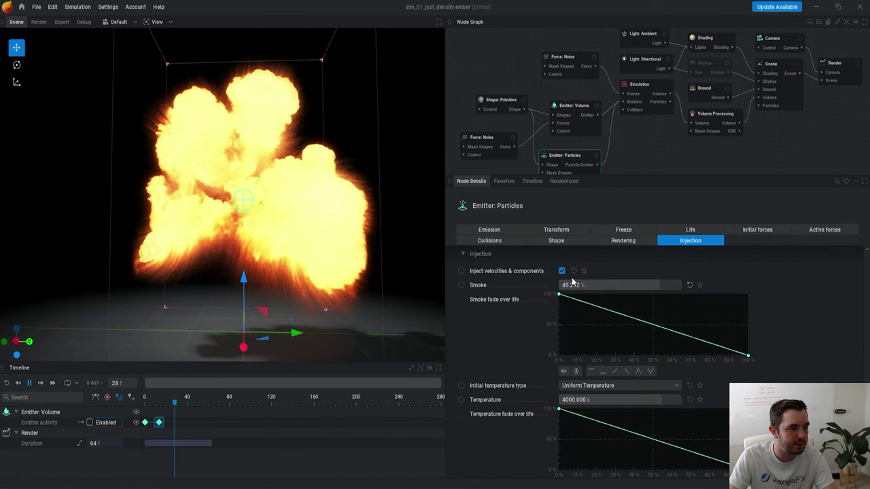
double_click(594, 284)
type("0")
key("Return")
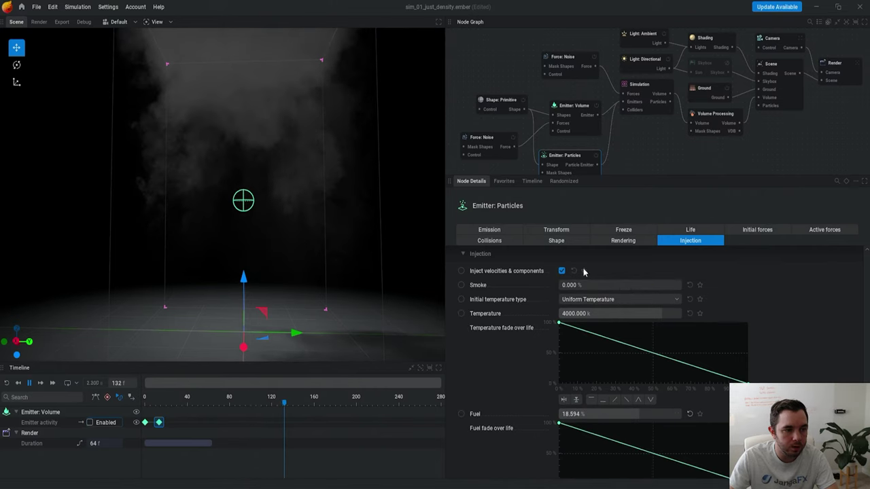
Step: Set the volume emitter's smoke emission to Add with a smoke rate of about 1005 %/s
left_click(581, 115)
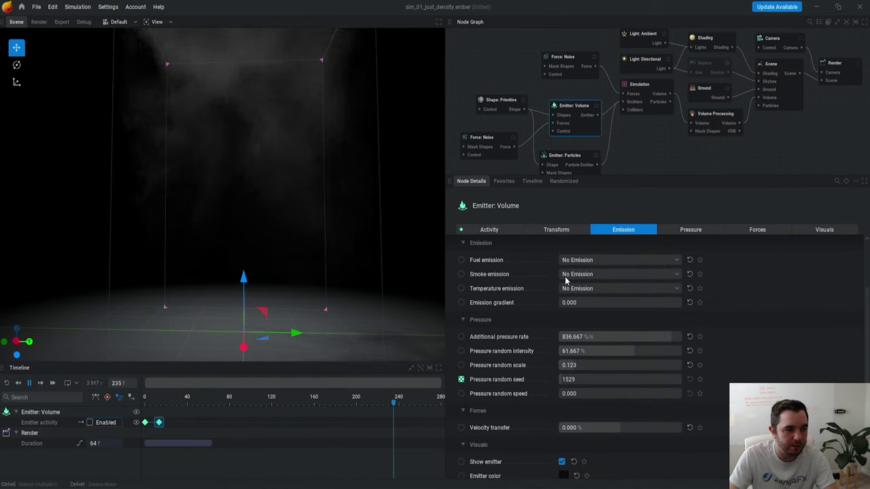
left_click(582, 299)
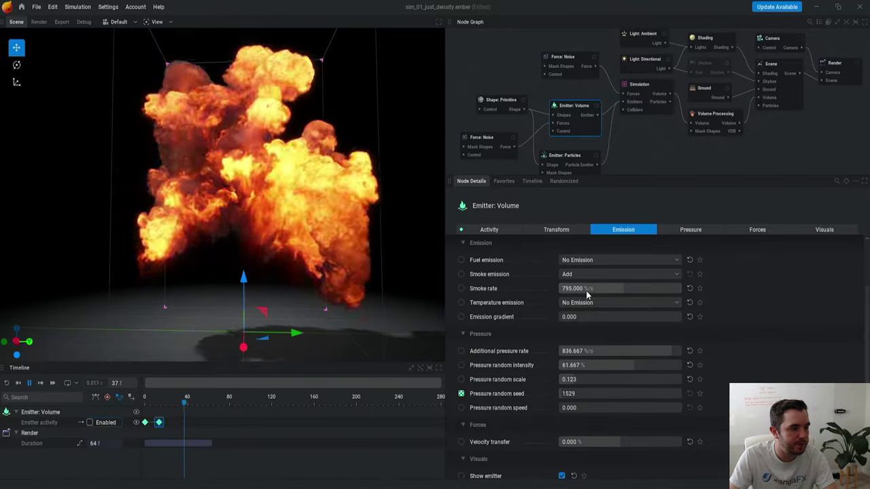
left_click_drag(586, 291, 604, 291)
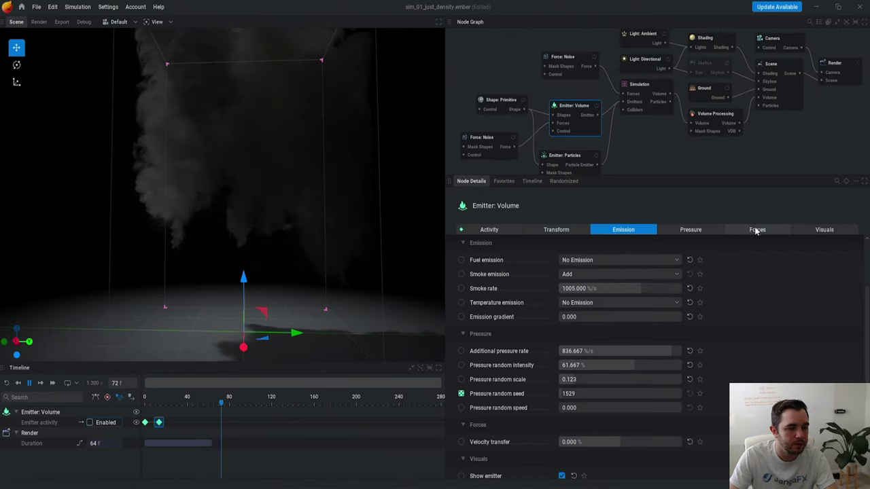
Step: Lower the volume emitter's additional pressure rate to about 176.667 %/s and restart the simulation
left_click(690, 230)
left_click_drag(675, 260, 658, 259)
key("r")
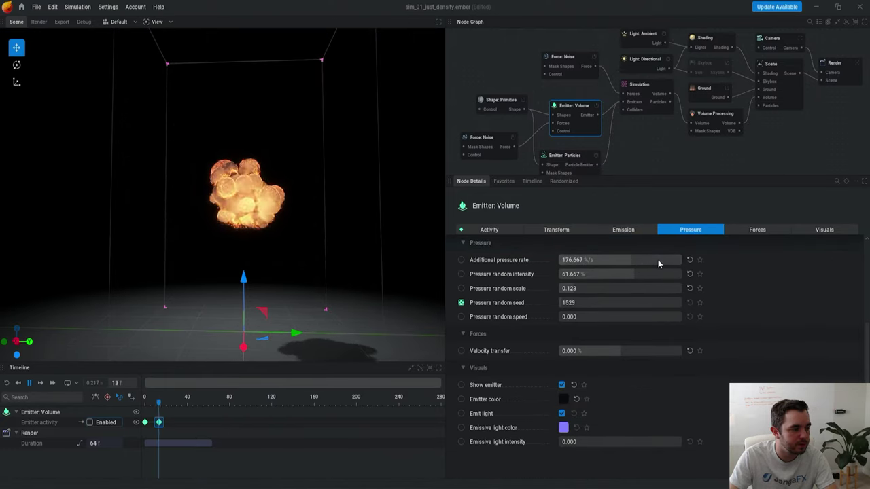
key("r")
key("r")
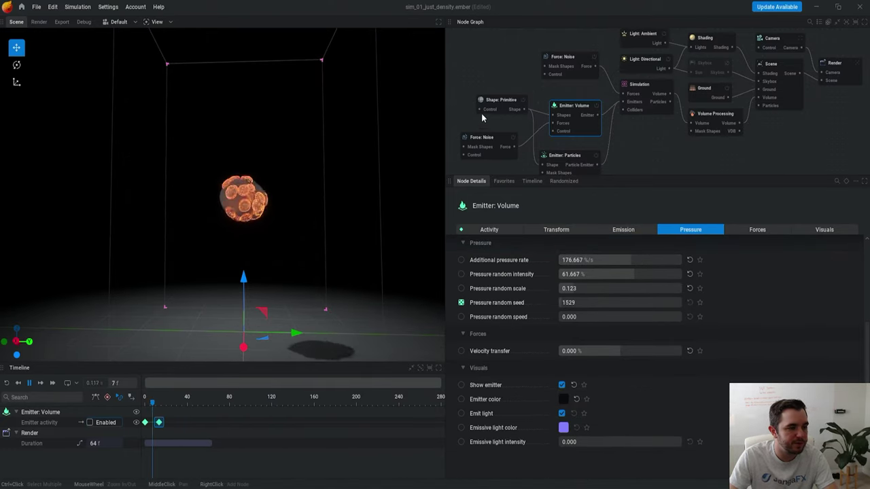
Step: Lower the sphere primitive to a Z position of about 1.088 m, close to the ground
left_click(492, 104)
left_click_drag(243, 164, 246, 289)
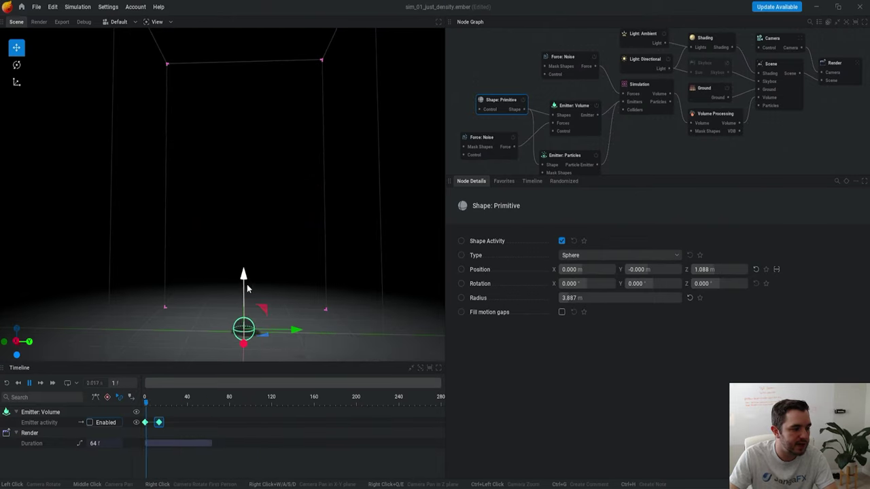
left_click(610, 149)
mouse_move(321, 250)
left_mouse_down()
mouse_move(330, 238)
mouse_move(330, 263)
left_mouse_up()
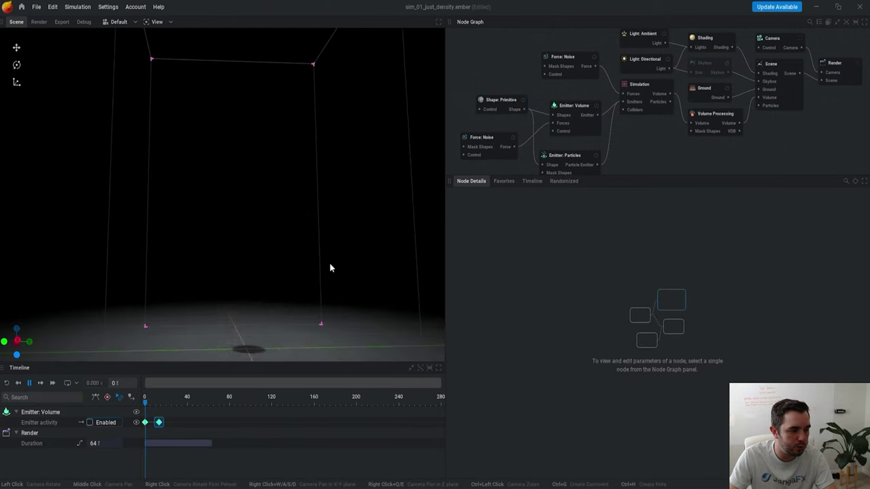
Step: Raise the particle emitter's initial speed scale to about 7.867 and check the ground explosion from other angles
left_click(589, 170)
left_click(757, 229)
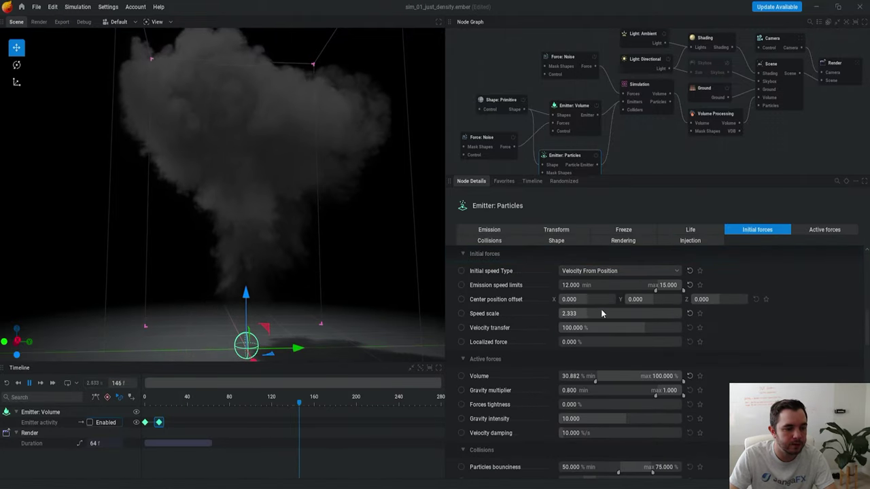
left_click_drag(589, 310, 619, 310)
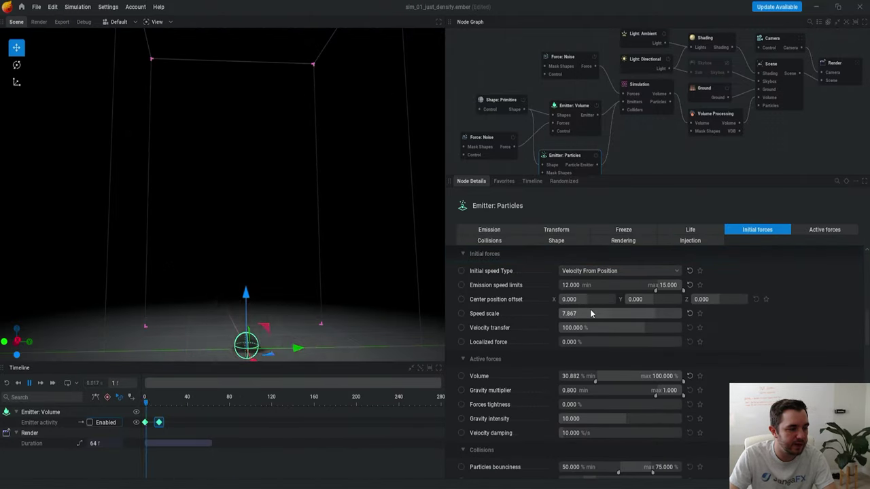
left_click(507, 171)
left_click_drag(391, 200, 295, 222)
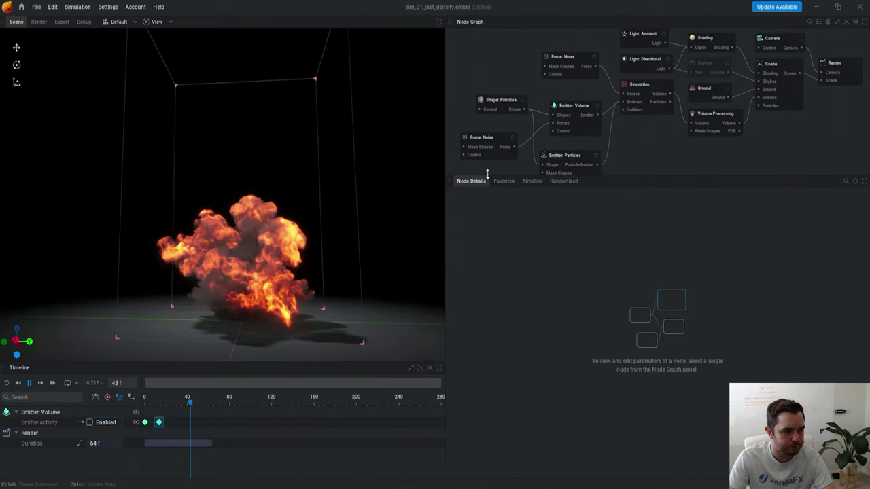
left_click_drag(286, 204, 297, 218)
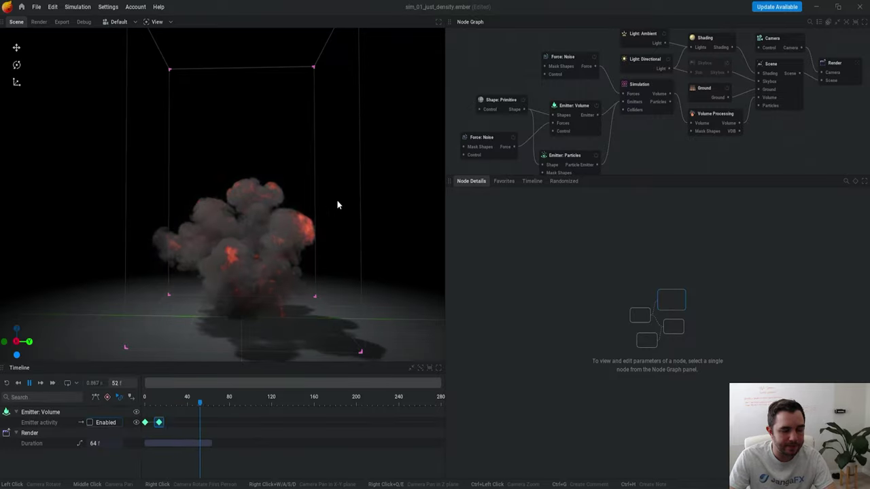
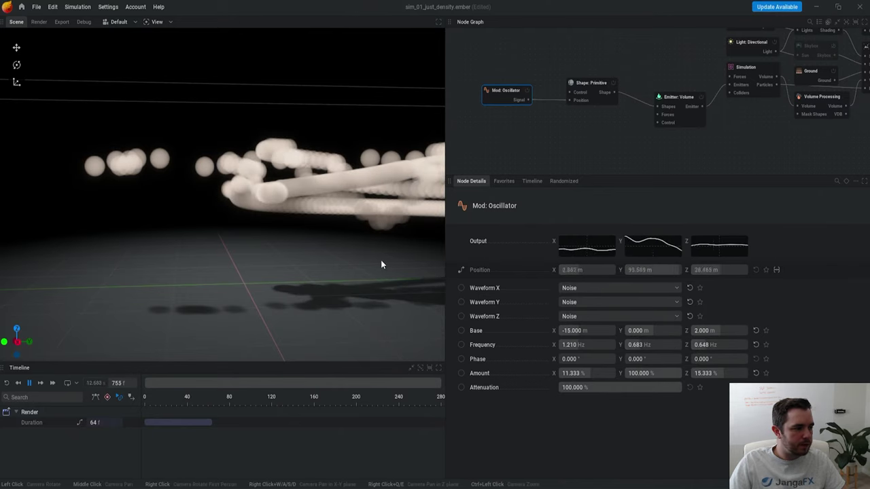
scroll(381, 264, "down", 3)
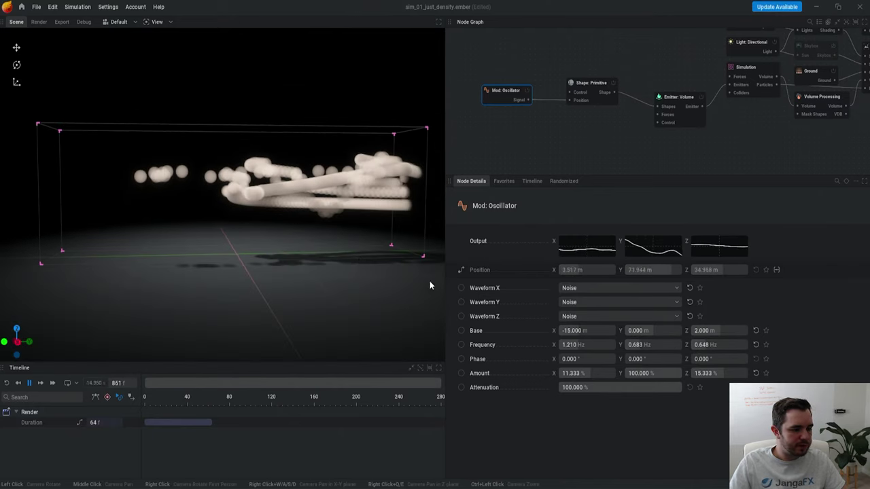
Step: Enable Fill motion gaps on the sphere primitive that drives the smoke trail
scroll(283, 209, "up", 1)
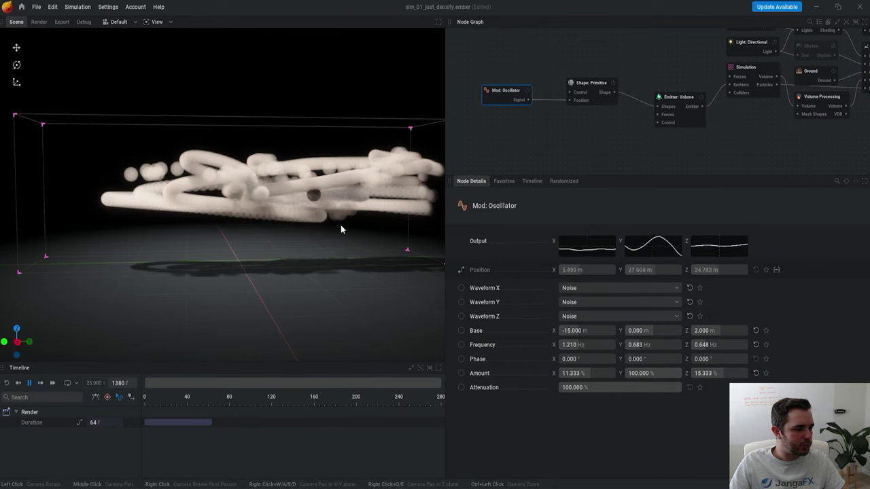
key("r")
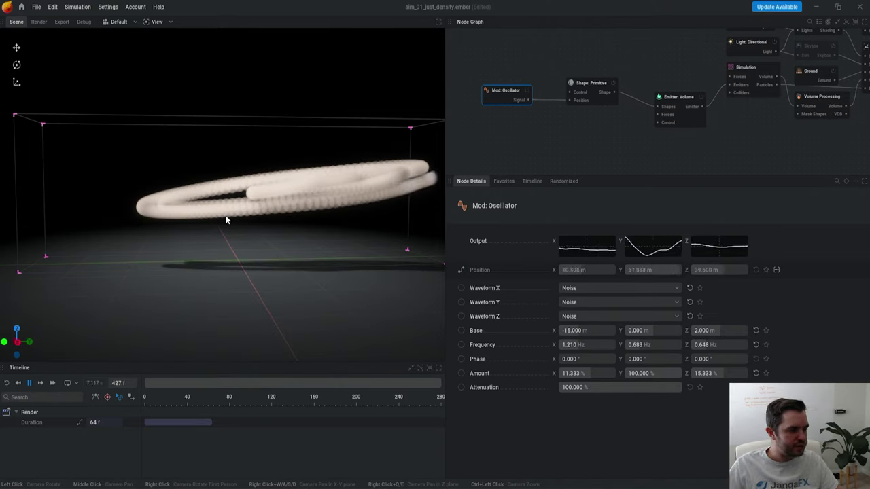
left_click(579, 85)
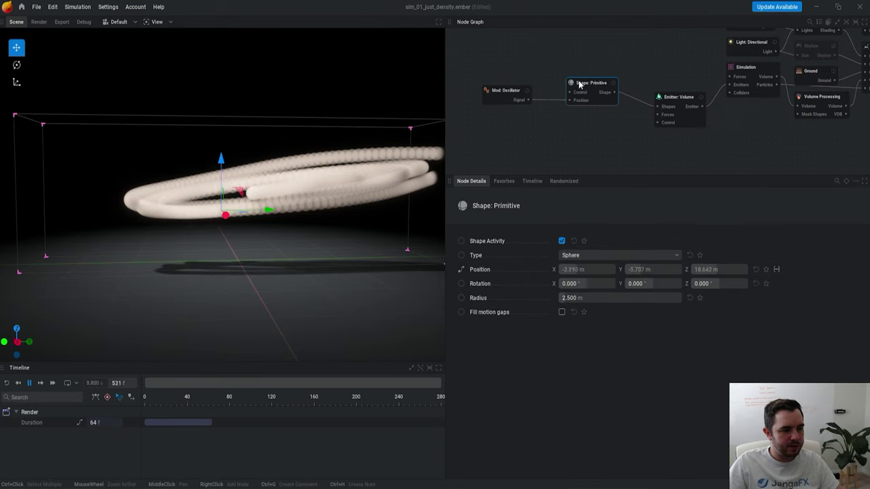
left_click(561, 314)
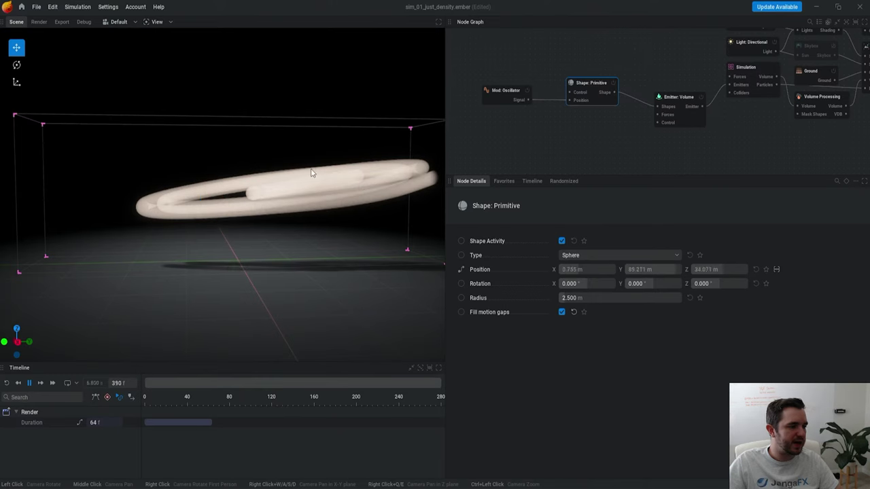
Step: Set the volume emitter's velocity transfer to 100 % and restart the simulation
left_click(680, 98)
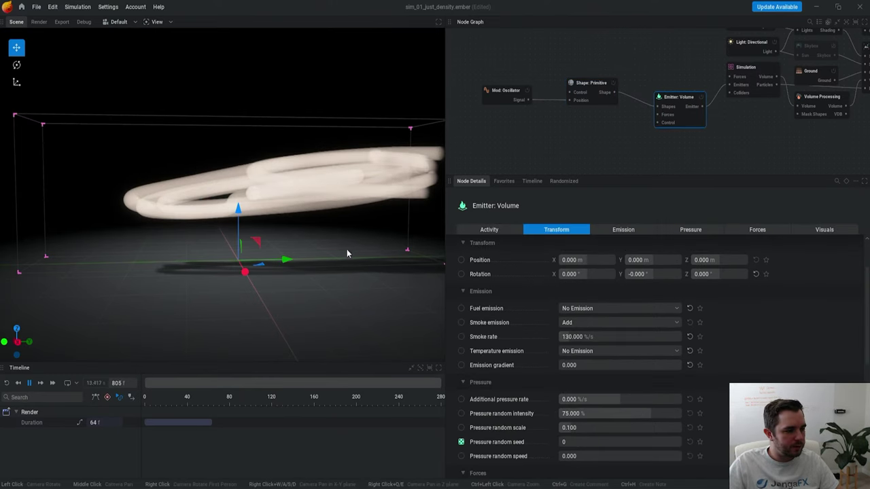
scroll(347, 249, "down", 2)
left_click_drag(346, 249, 332, 240)
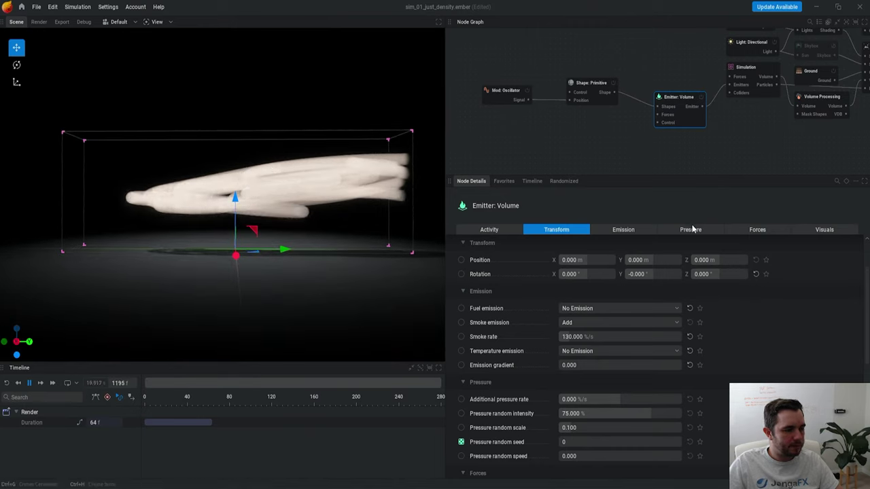
left_click(757, 231)
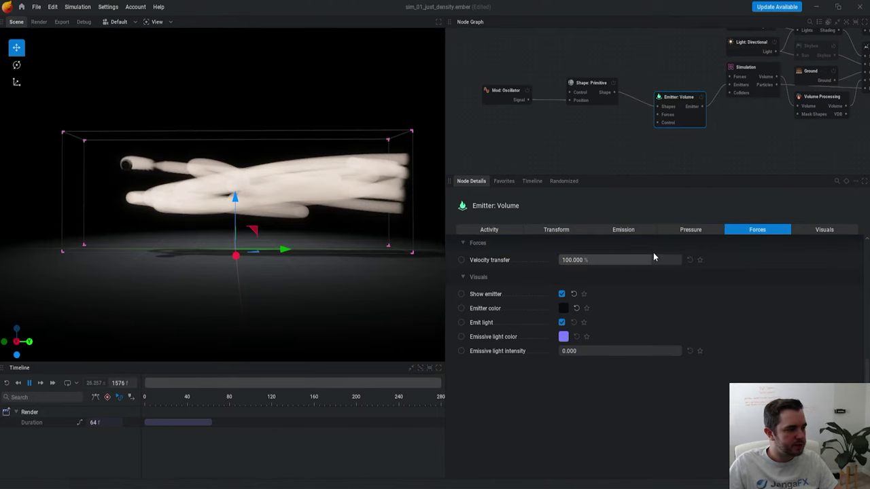
key("r")
scroll(300, 163, "up", 2)
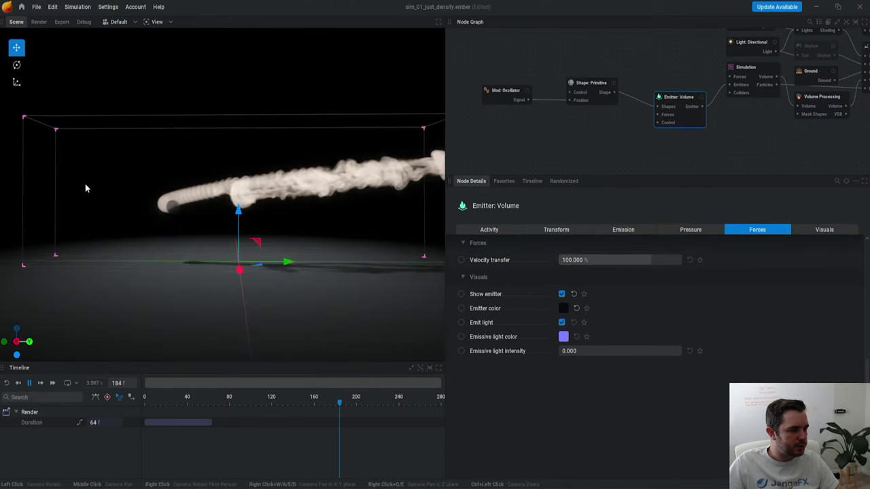
Step: Set the volume emitter's fuel emission to Add with a fuel rate of 150 %/s and restart the simulation
left_click(623, 230)
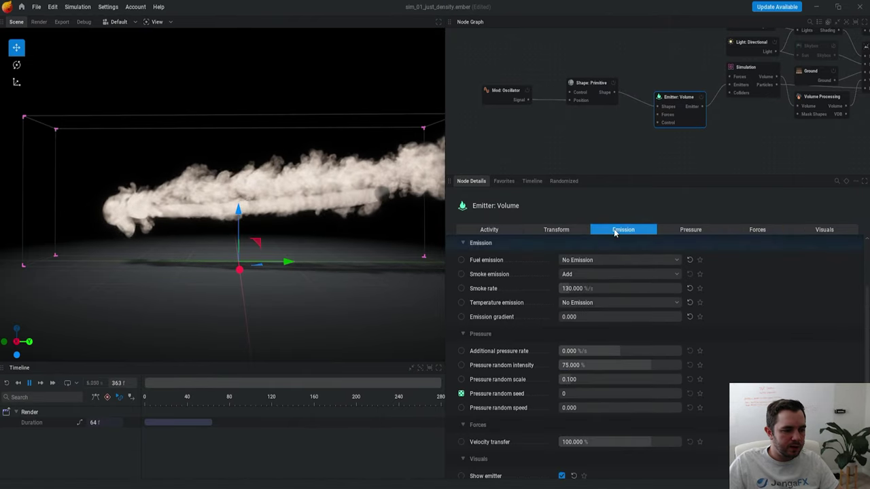
left_click(577, 261)
left_click(582, 284)
double_click(602, 275)
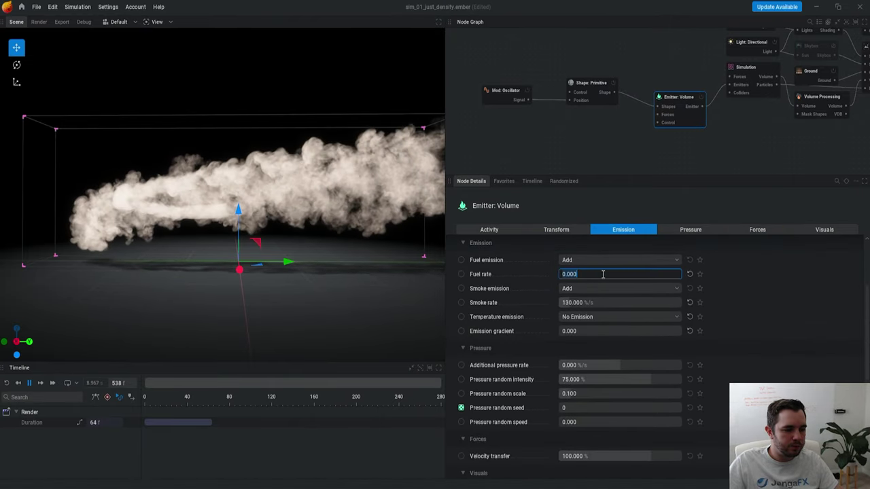
type("150")
key("Return")
key("r")
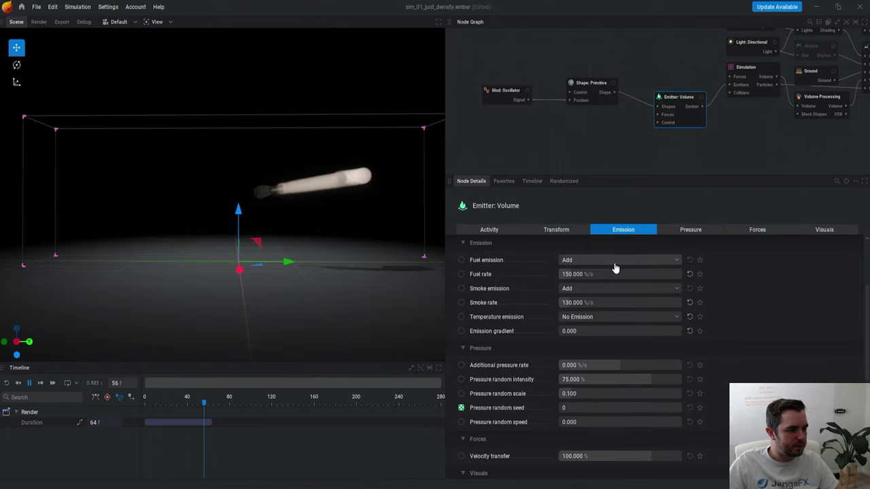
Step: Raise the emitter's fuel rate to 390 %/s, set its temperature emission to Replace at 4100 K, and replay the burning trail
left_click(595, 319)
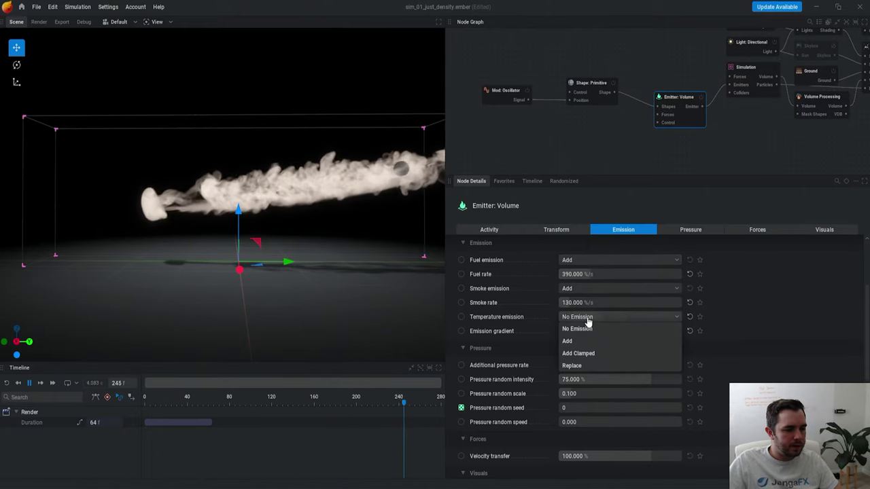
left_click(577, 341)
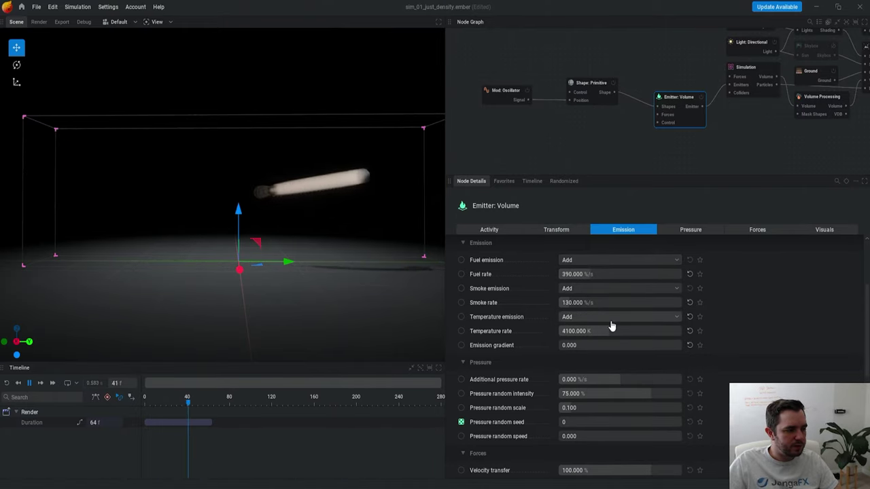
left_click(573, 365)
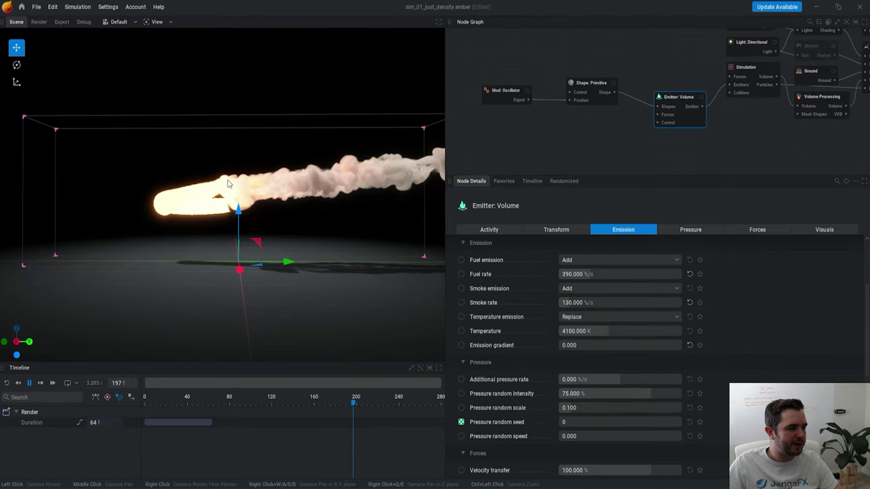
scroll(299, 163, "down", 2)
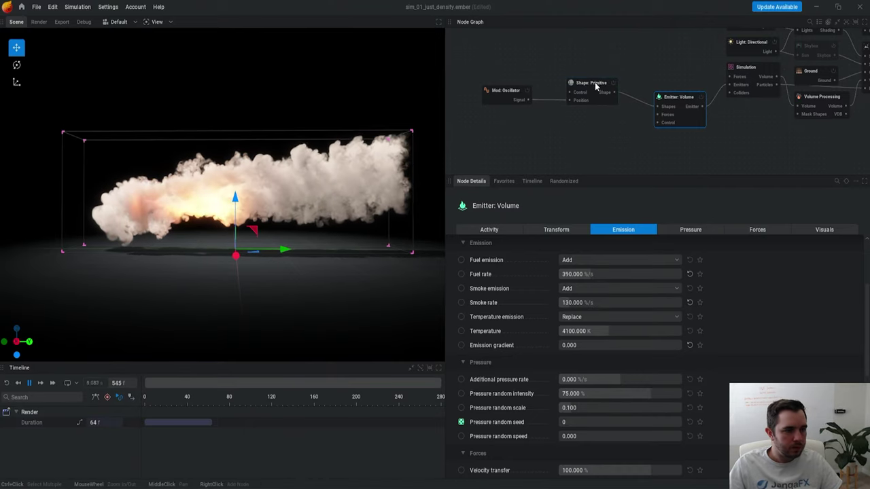
scroll(315, 223, "up", 2)
key("r")
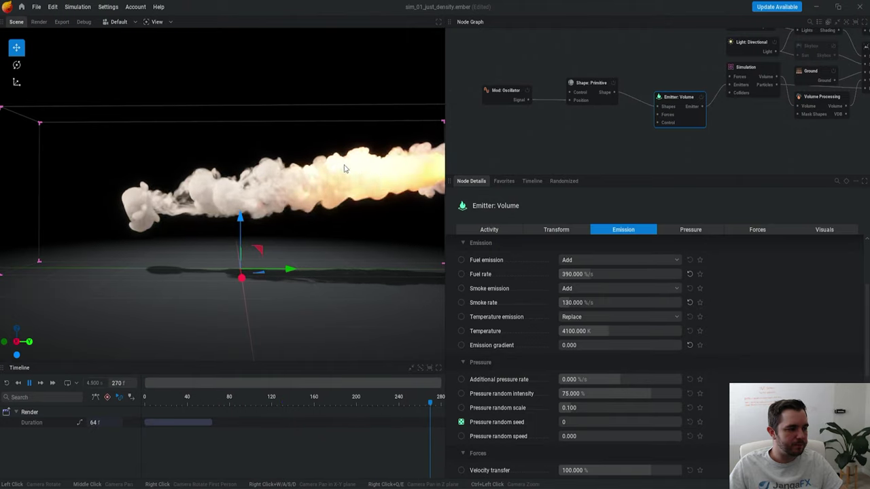
Step: Raise the volume emitter's velocity transfer to 300 % and check the wider spread of the trail
left_click(756, 230)
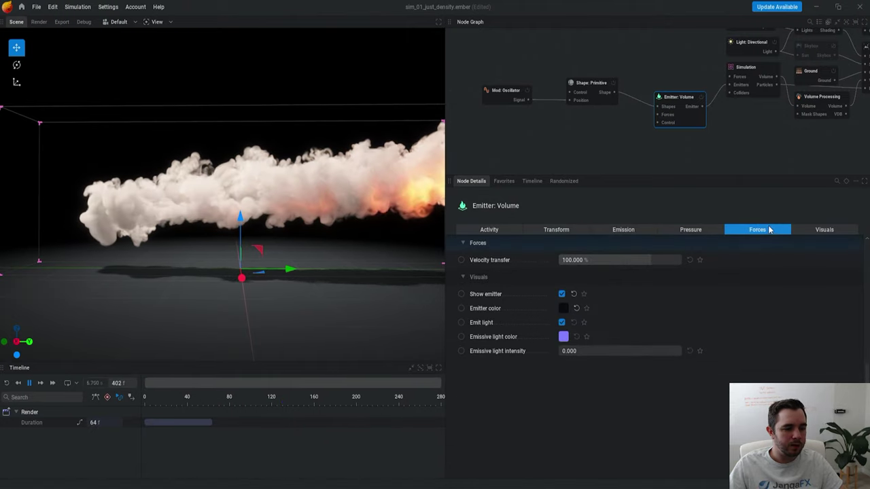
left_click(637, 258)
type("300")
key("Return")
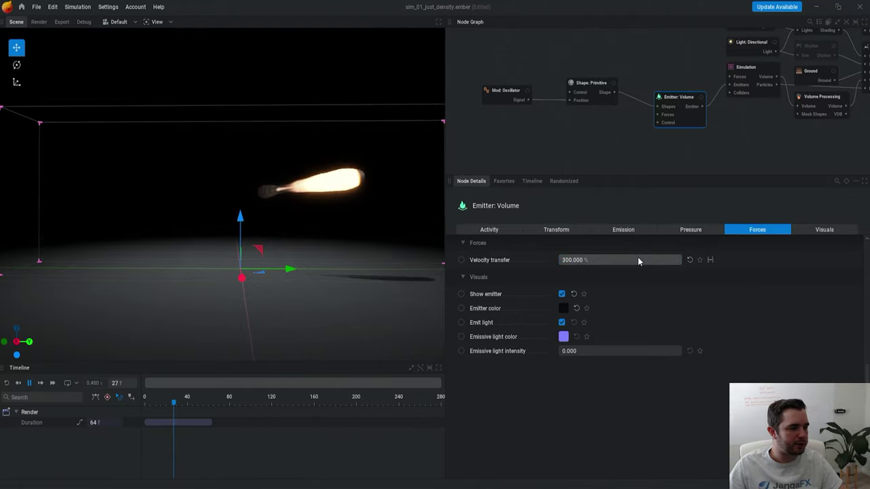
scroll(347, 194, "down", 4)
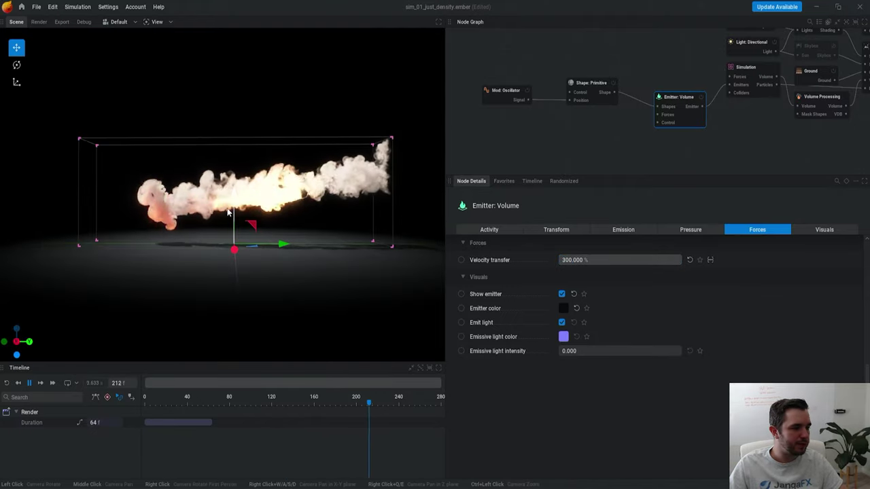
scroll(335, 190, "up", 2)
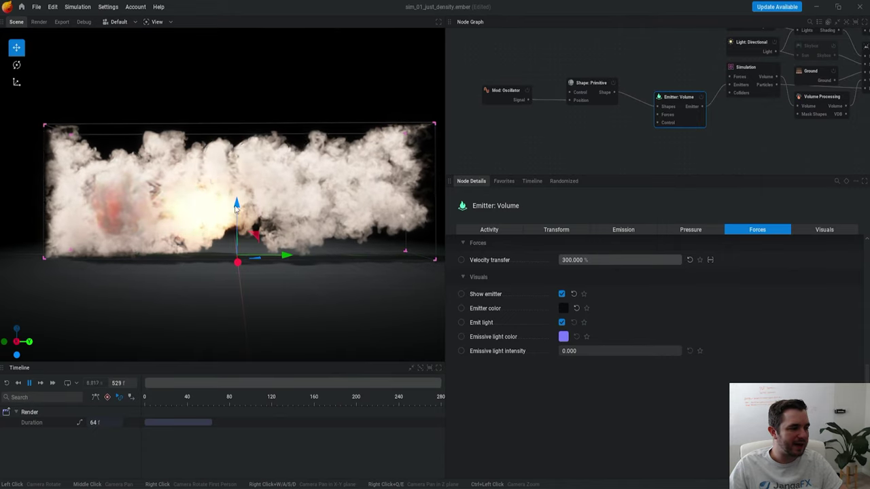
Step: Enable the simulation's solid ground, solid ceiling and all four solid walls, and restart the simulation
left_click(747, 67)
left_click(562, 342)
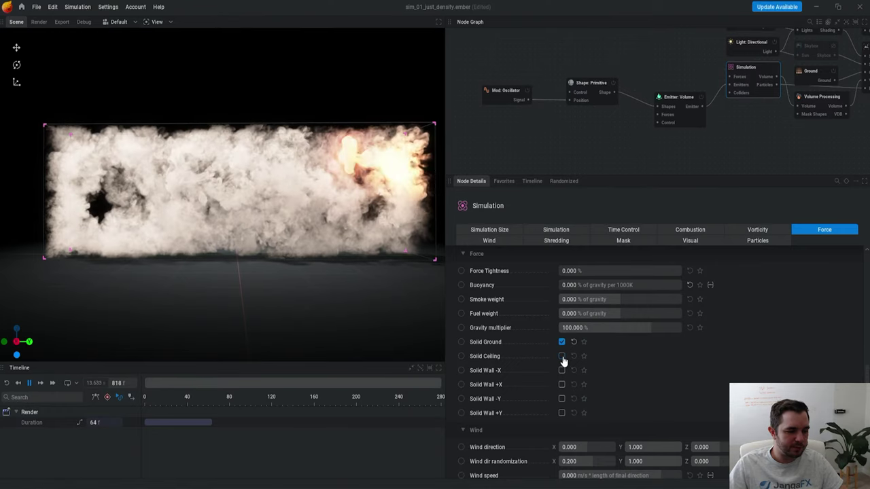
left_click(561, 371)
left_click(561, 385)
left_click(562, 399)
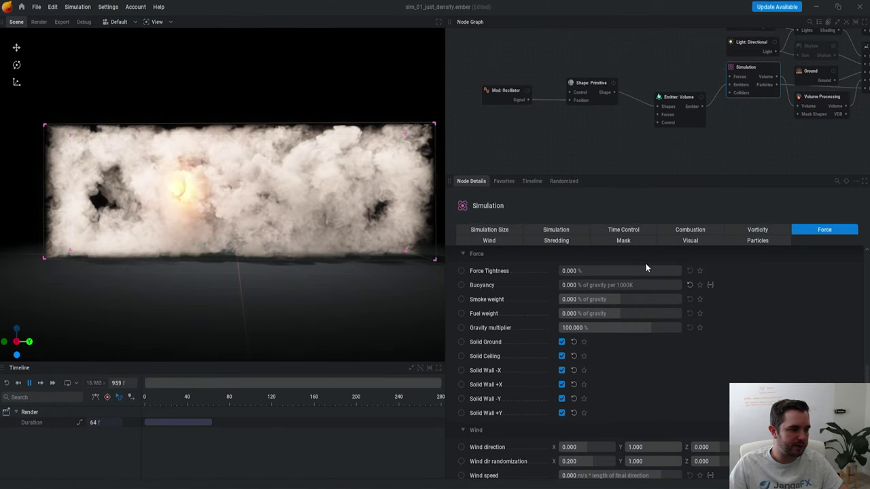
key("r")
mouse_move(284, 225)
left_mouse_down()
mouse_move(401, 233)
mouse_move(294, 236)
left_mouse_up()
Step: Raise the simulation's smoke dissipation to about 20.667 % and restart the simulation
left_click(699, 230)
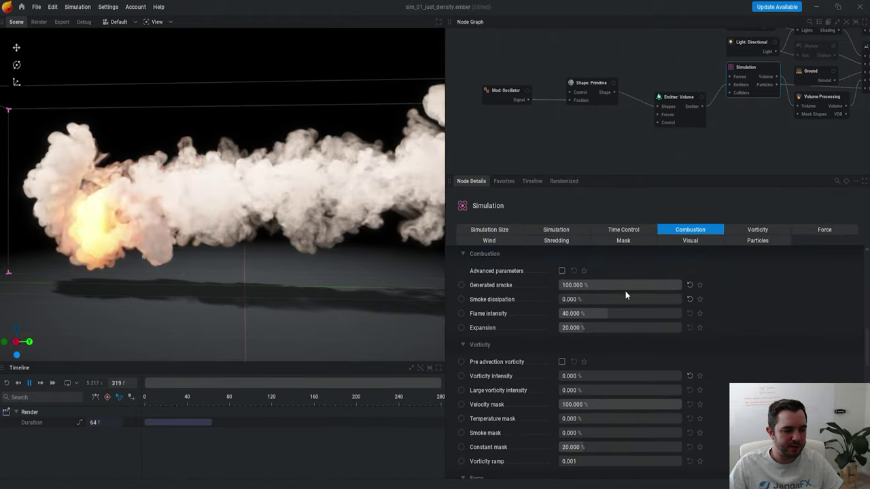
left_click_drag(586, 299, 611, 299)
key("r")
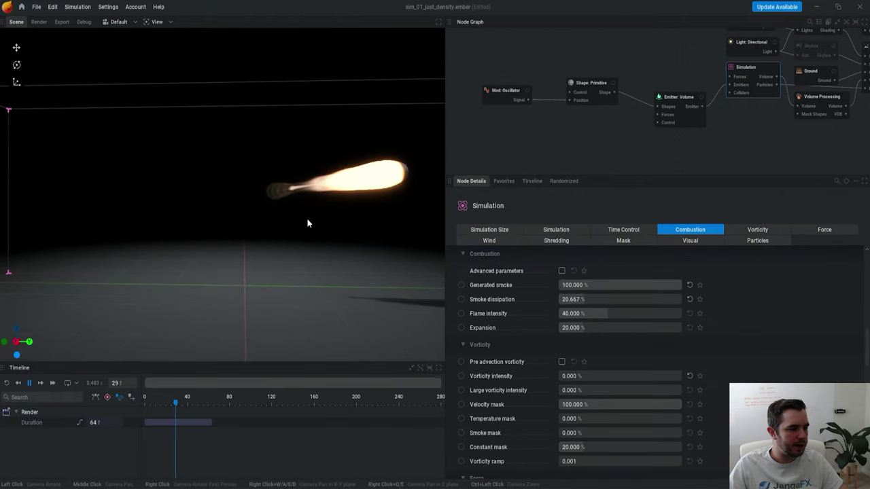
scroll(327, 219, "down", 3)
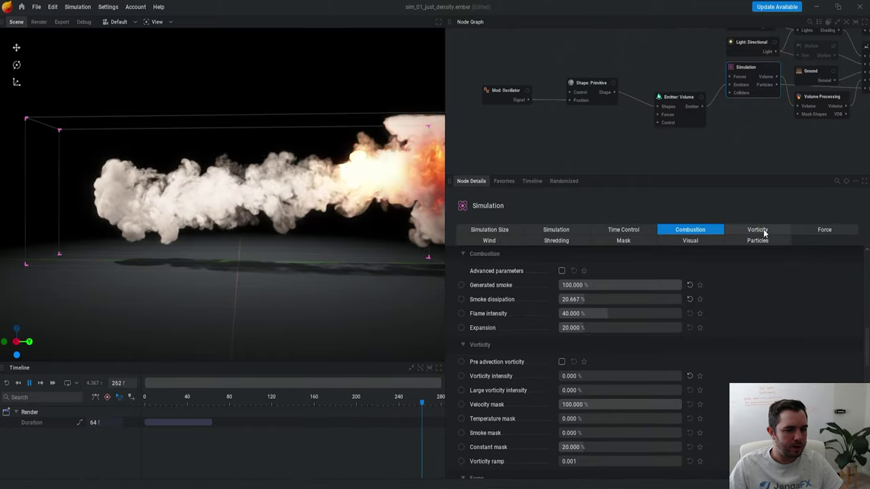
Step: Set the simulation's vorticity intensity to 15 %
left_click(763, 230)
scroll(171, 206, "up", 3)
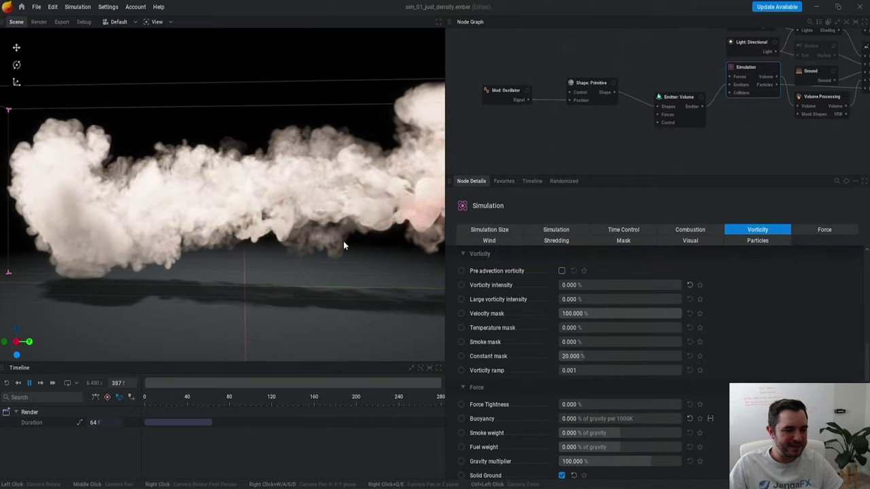
left_click(591, 288)
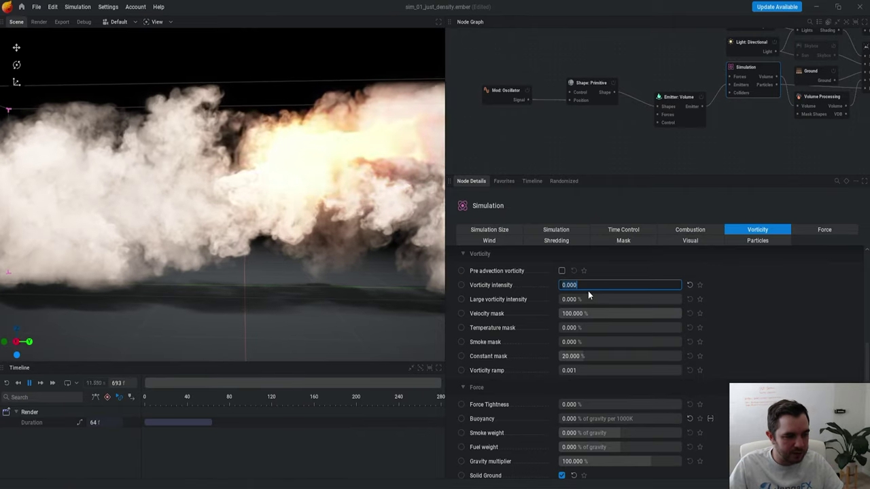
type("15")
key("Return")
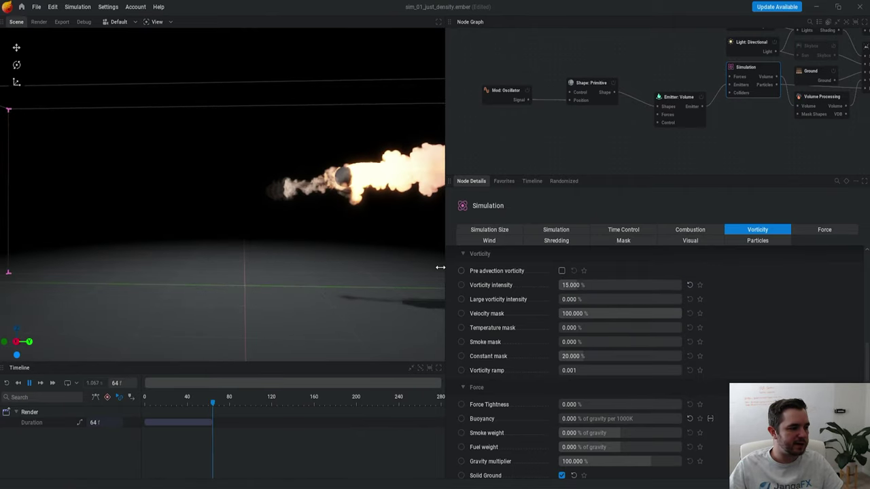
Step: Raise the simulation's vorticity intensity to 20 % and check the added detail in the smoke
left_click(581, 289)
type("20")
key("Return")
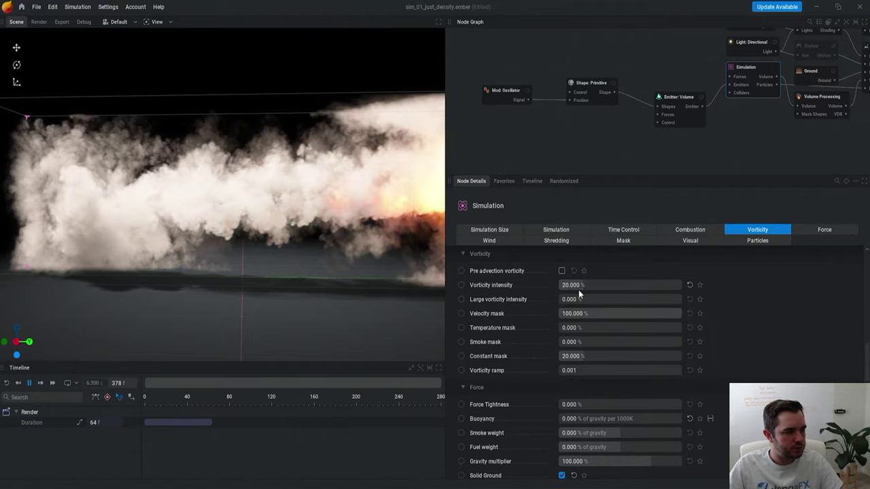
scroll(284, 150, "down", 2)
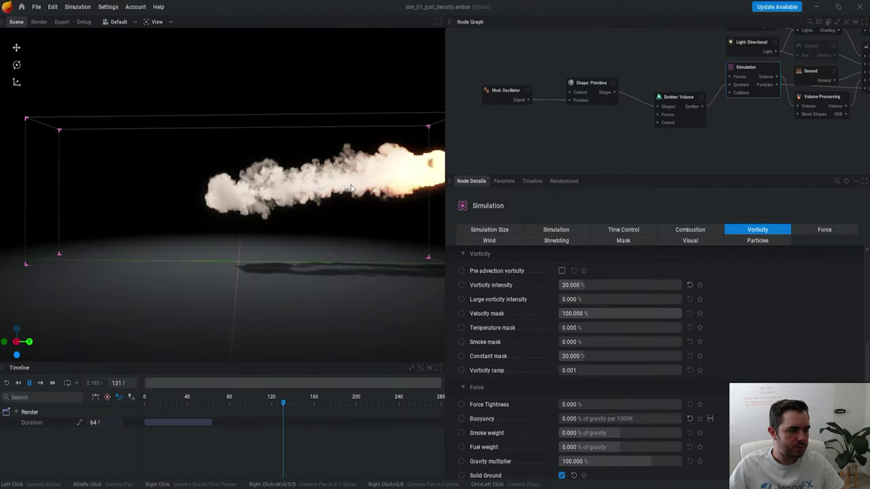
scroll(281, 169, "up", 1)
scroll(323, 181, "down", 1)
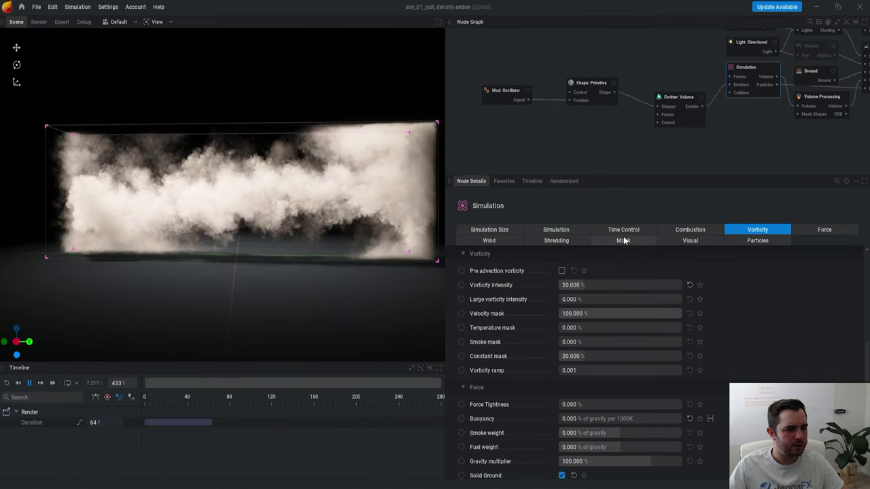
scroll(328, 197, "down", 1)
scroll(325, 187, "up", 2)
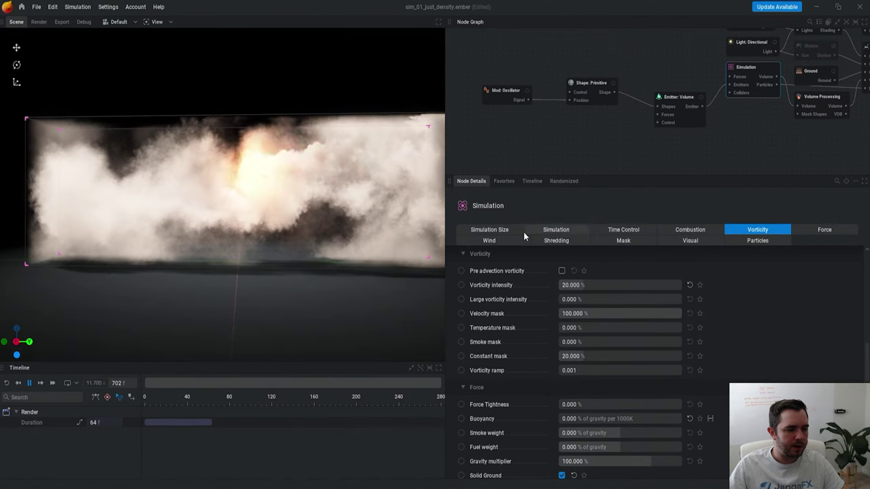
Step: Set the simulation's buoyancy to 50 % and its smoke weight to 250 % of gravity, and restart the simulation
left_click(806, 230)
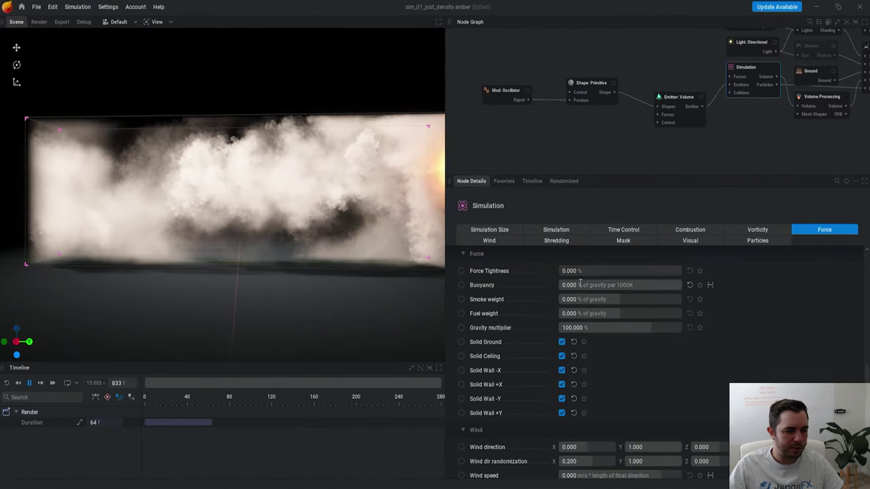
type("50")
key("Return")
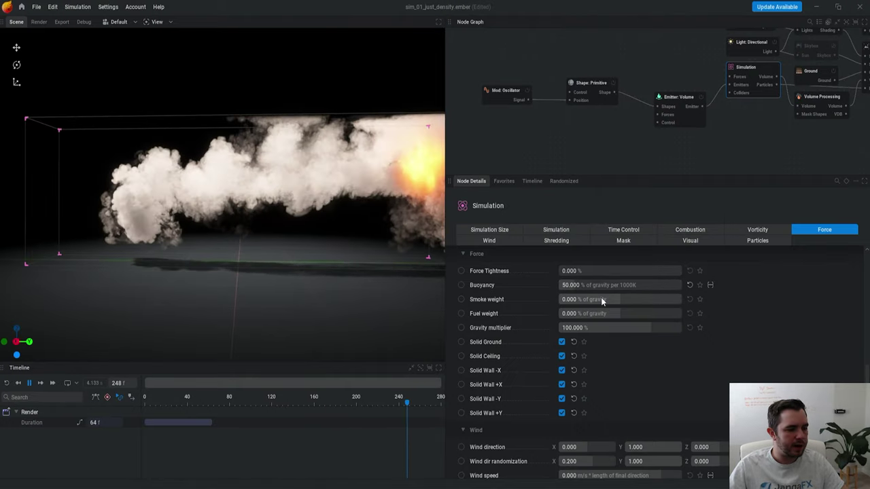
left_click_drag(601, 301, 685, 299)
key("r")
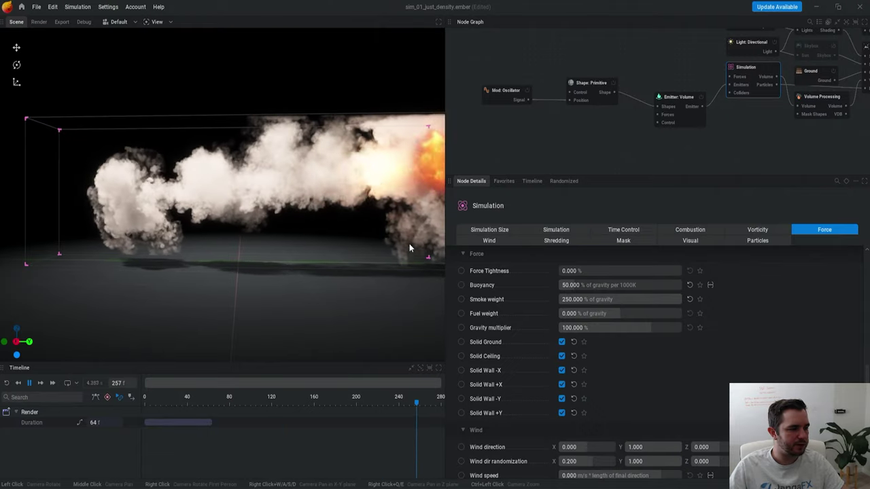
Step: Raise the volume emitter's smoke rate to 840 %/s
left_click(594, 298)
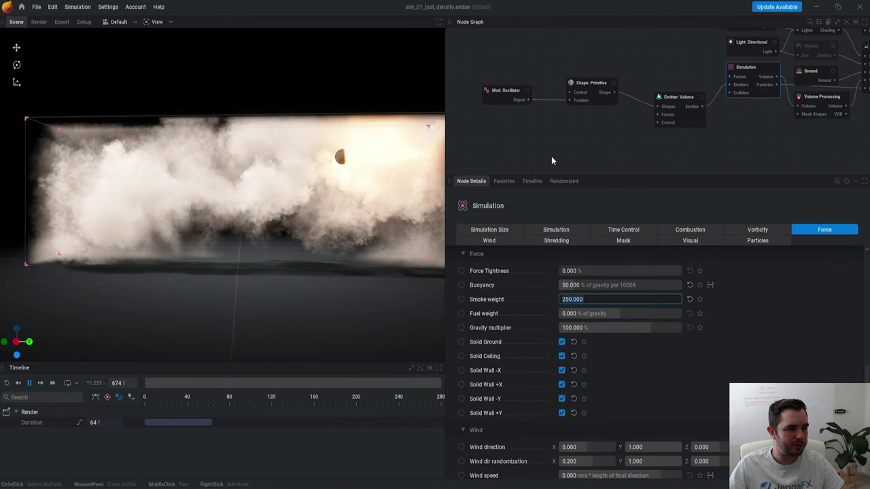
left_click(673, 97)
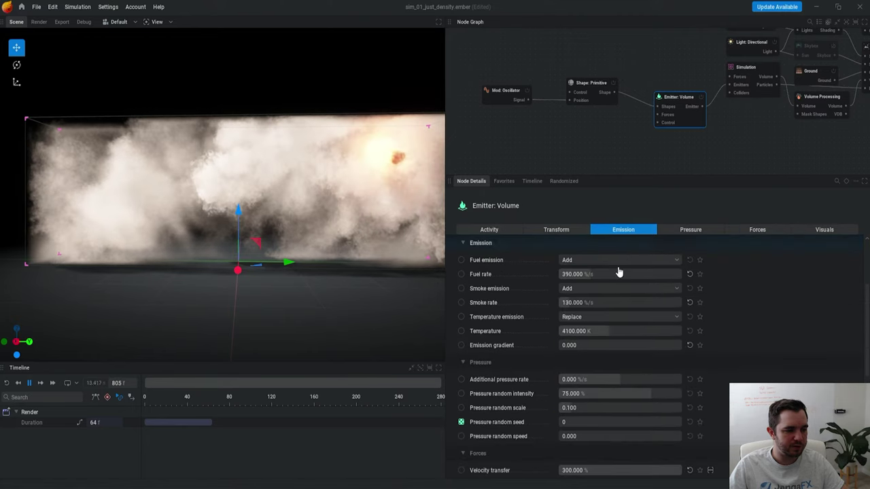
left_click_drag(593, 302, 617, 303)
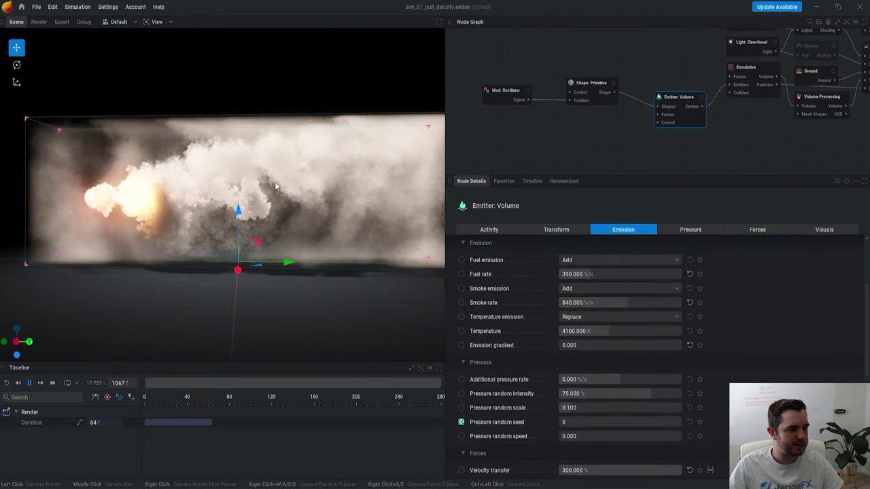
Step: Raise the simulation's smoke weight to 1000 % and finally 2500 % of gravity, restarting the simulation for each value
left_click(751, 75)
double_click(602, 299)
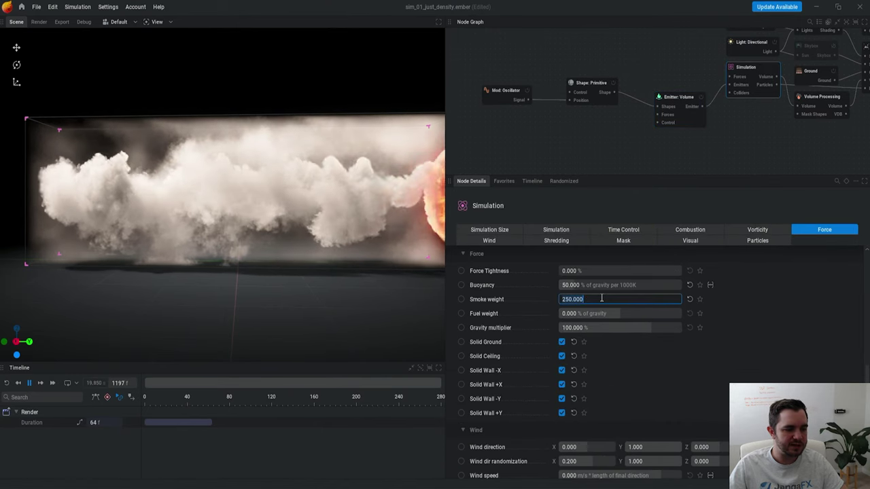
type("10")
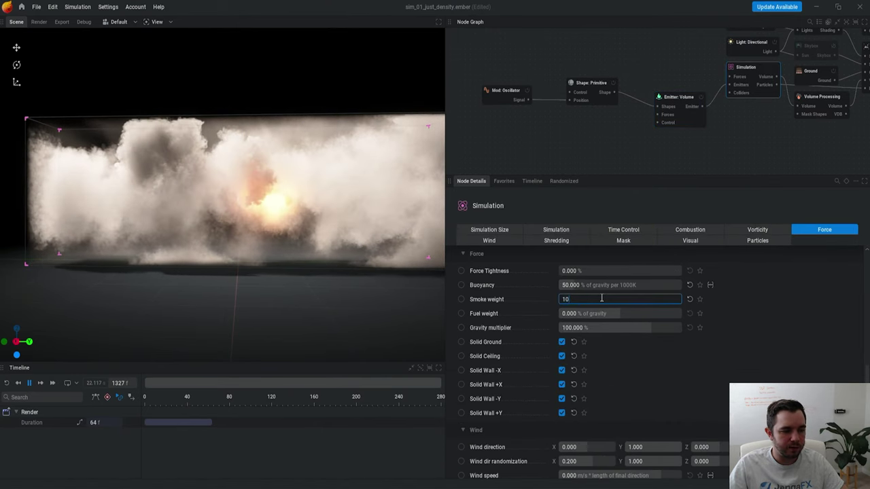
type("00")
key("Return")
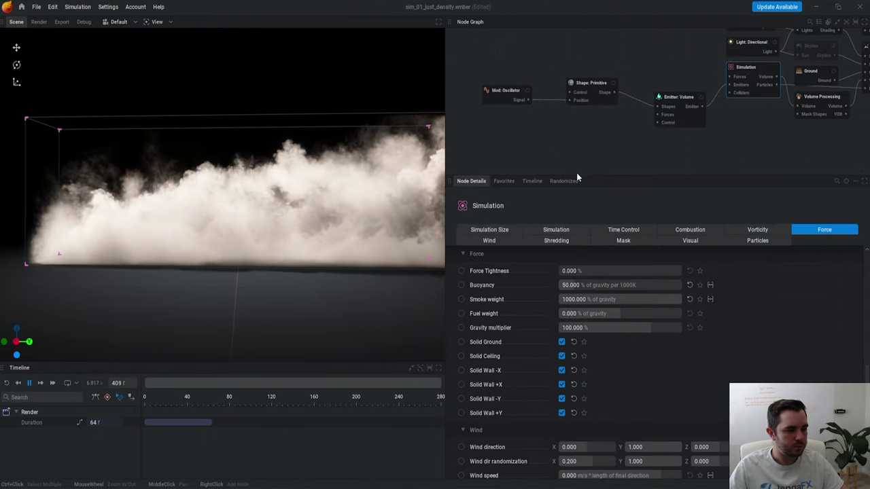
left_click(590, 299)
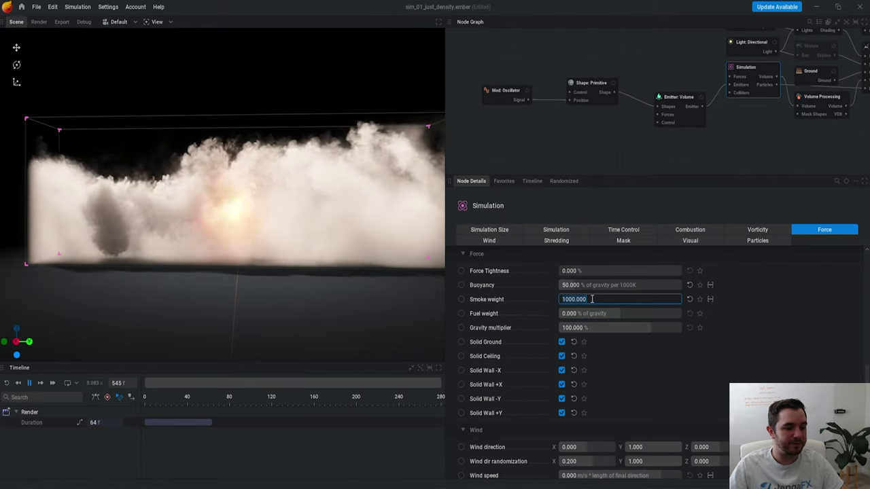
type("2500")
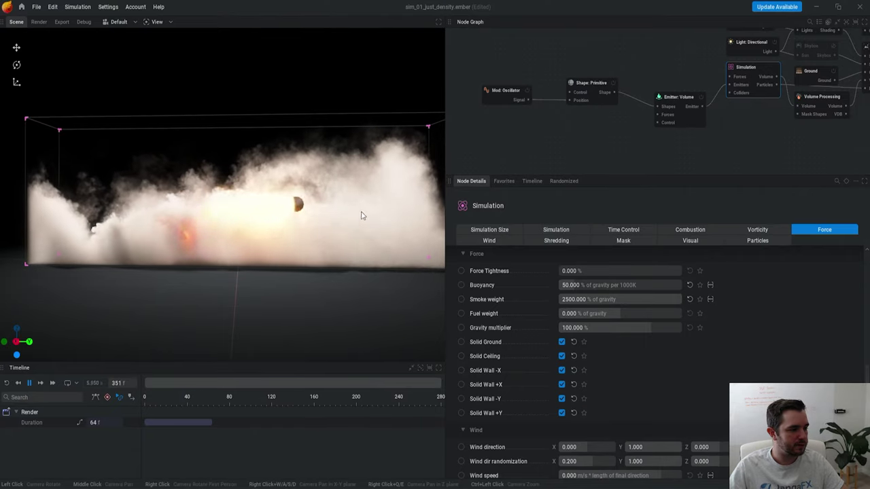
Step: Change the smoke color in the Shading node to dark brown #30231A
left_click(505, 181)
scroll(411, 194, "down", 2)
middle_click_drag(839, 48, 706, 109)
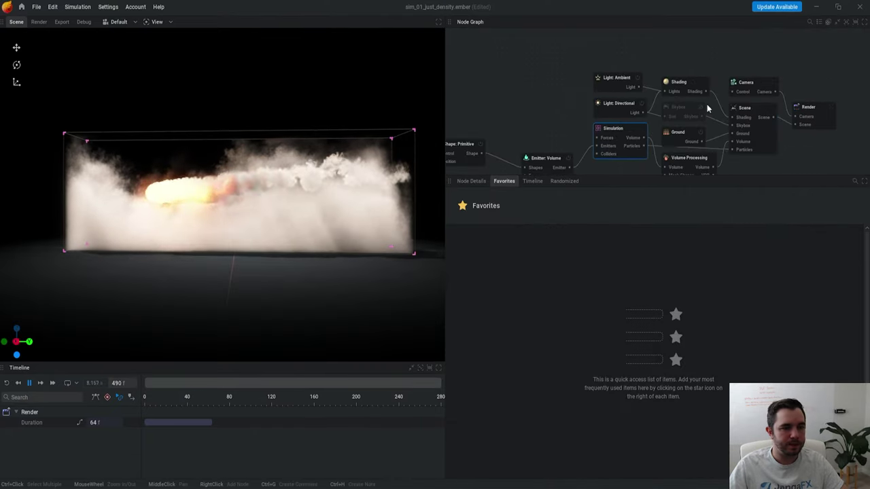
left_click(687, 84)
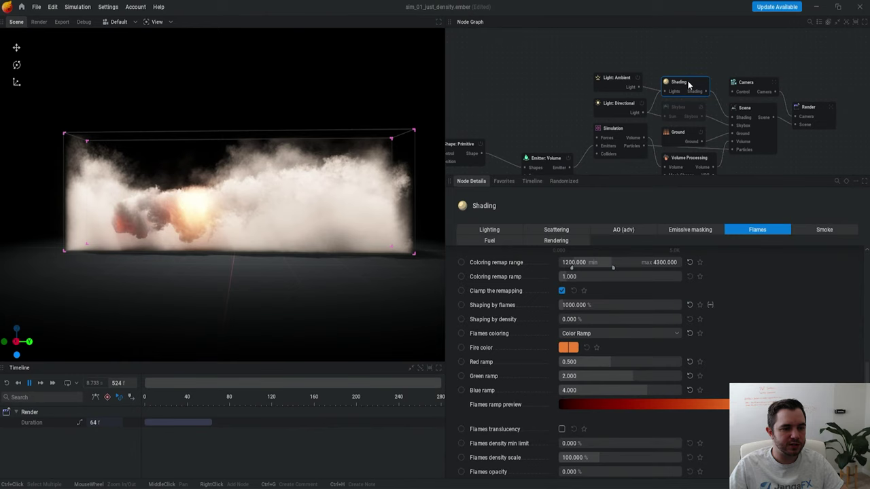
left_click(819, 232)
left_click(572, 415)
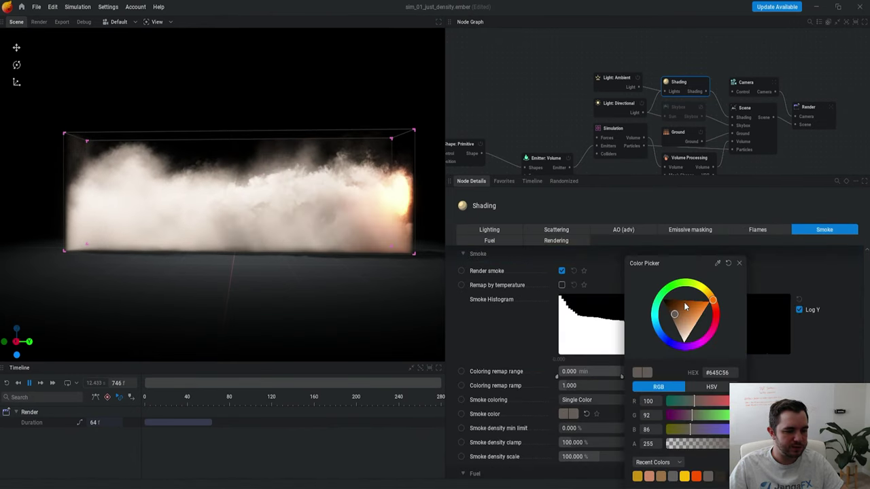
mouse_move(683, 302)
left_mouse_down()
mouse_move(711, 308)
mouse_move(672, 306)
left_mouse_up()
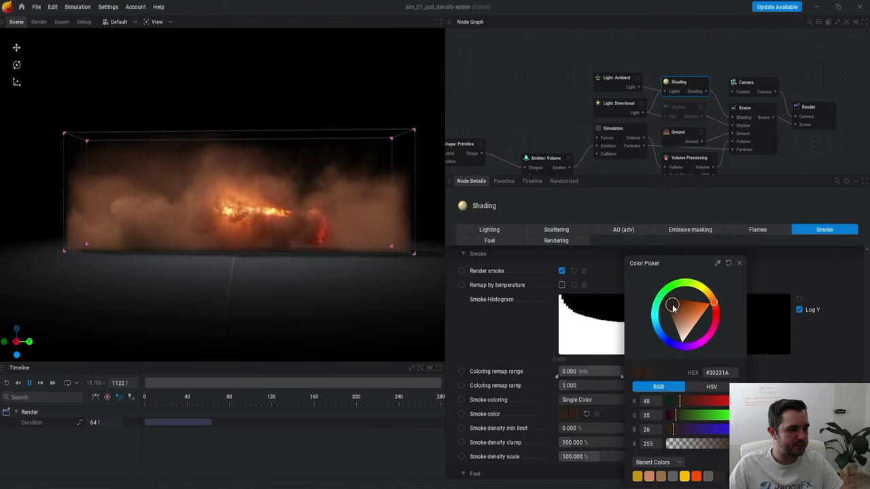
Step: Adjust the smoke color to the neutral dark grey #292726 and restart the simulation
scroll(319, 234, "up", 5)
scroll(520, 113, "down", 4)
scroll(301, 196, "down", 3)
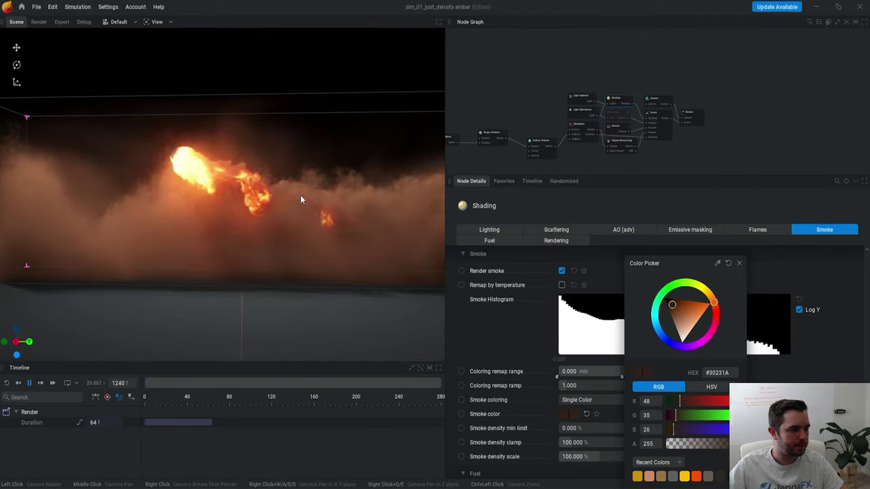
left_click_drag(672, 307, 671, 310)
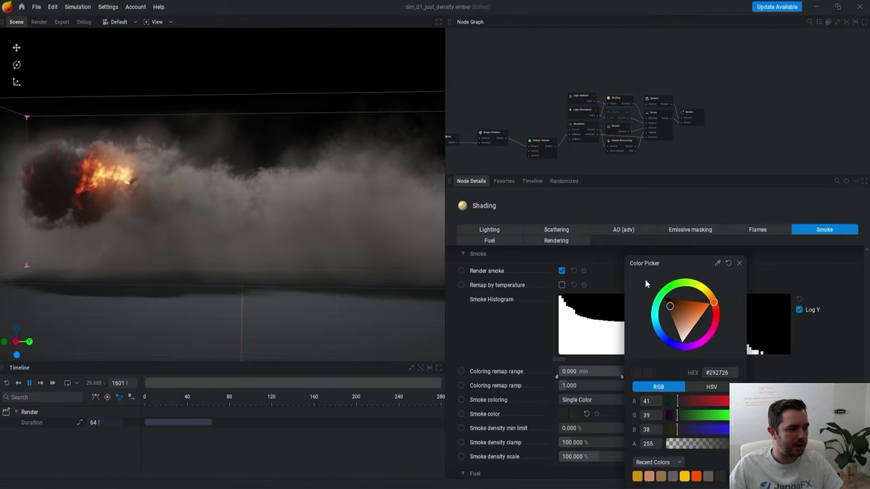
left_click(550, 134)
key("r")
Step: Add a point light of intensity 20 to the Shading lights, at about Y 51.6 m and Z 15.9 m, and color it red #D52A2A
scroll(617, 101, "up", 5)
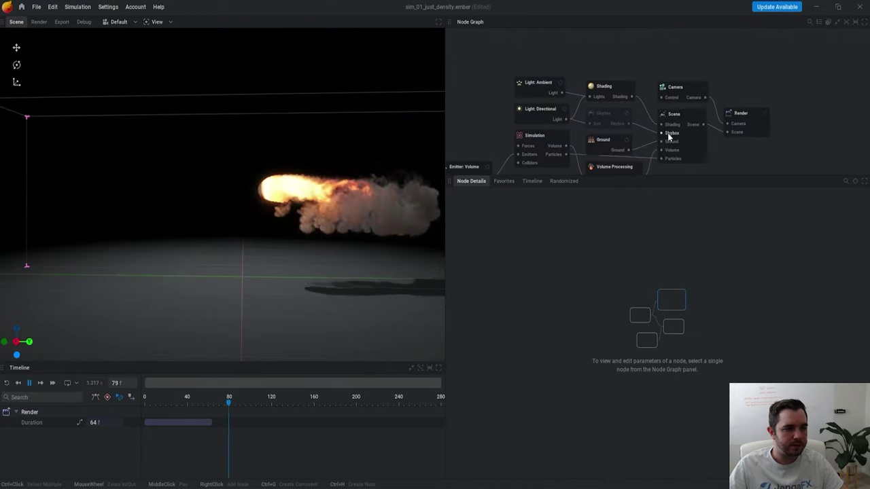
left_click_drag(588, 96, 551, 31)
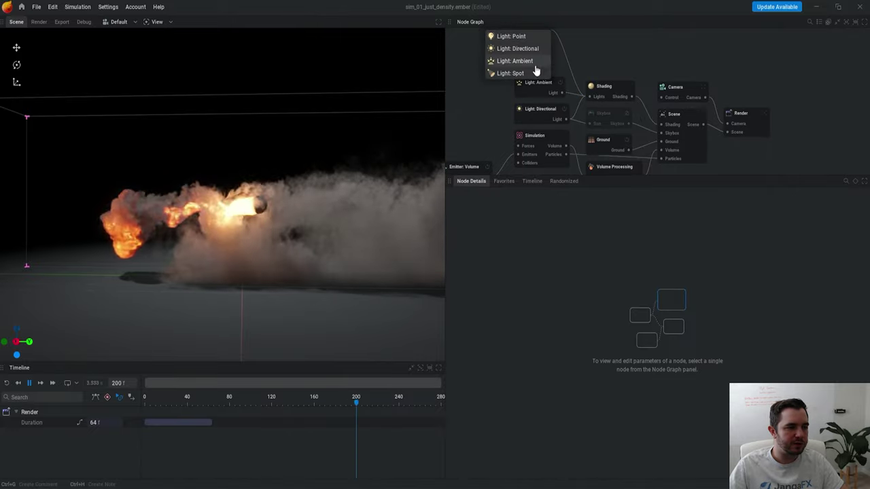
left_click(510, 36)
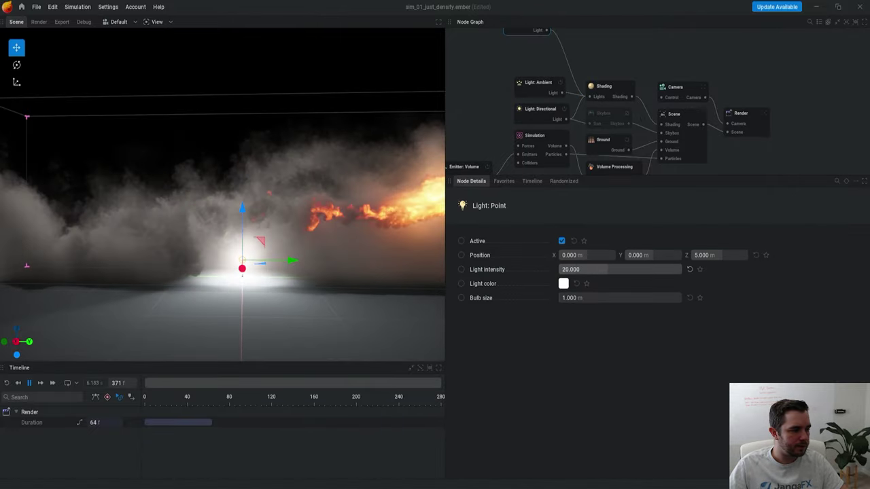
left_click_drag(248, 239, 430, 204)
left_click(564, 284)
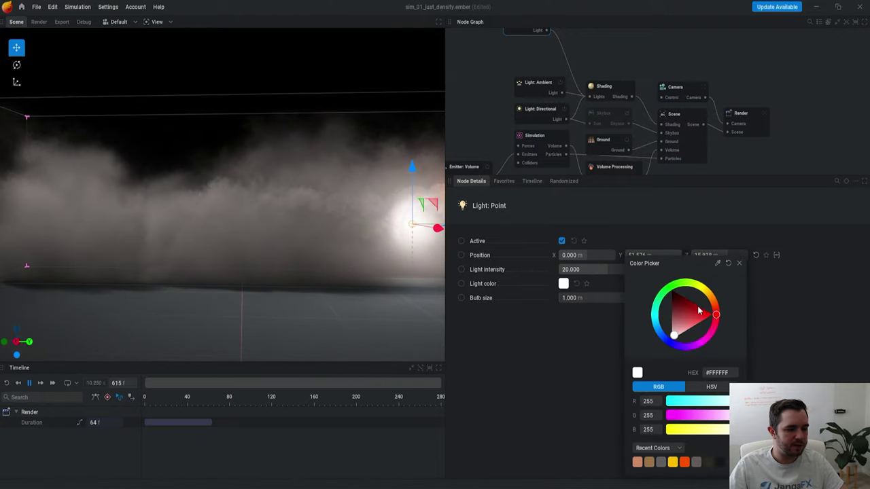
left_click(693, 316)
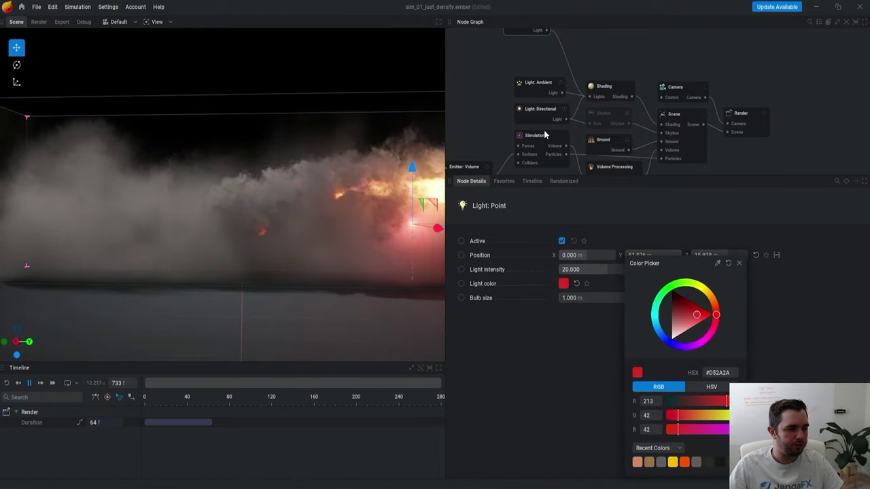
Step: Duplicate the red point light and connect the copy to the Shading node's lights
middle_click_drag(538, 64, 601, 94)
key("ctrl+v")
scroll(542, 96, "down", 2)
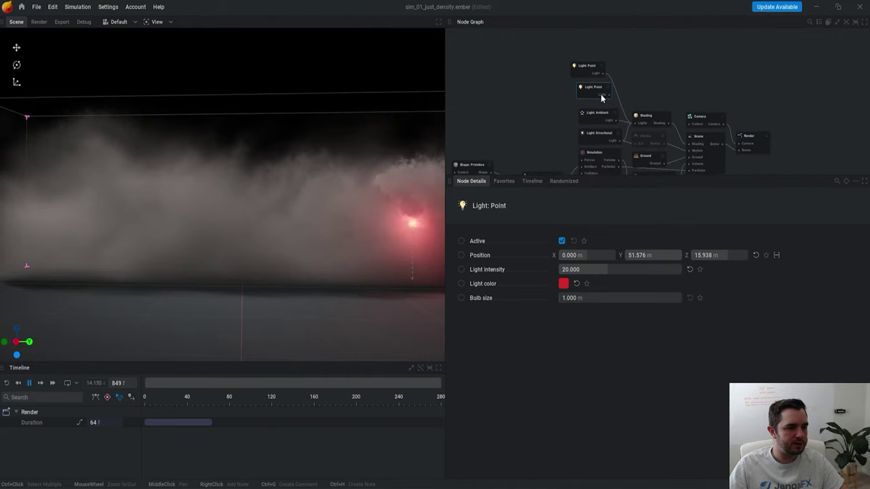
left_click_drag(641, 125, 639, 123)
left_click(585, 96)
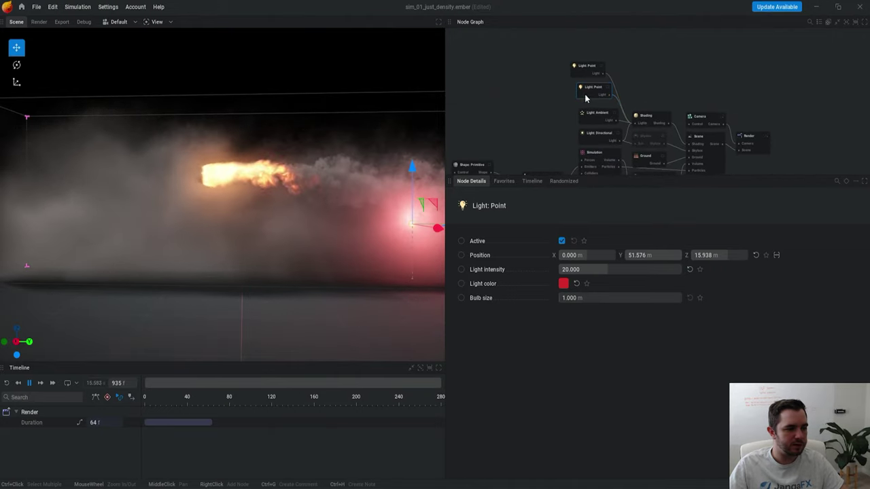
Step: Color the duplicated point light blue #2A82D5 and move it to the opposite end of the simulation domain along Y
left_click(563, 285)
left_click(657, 331)
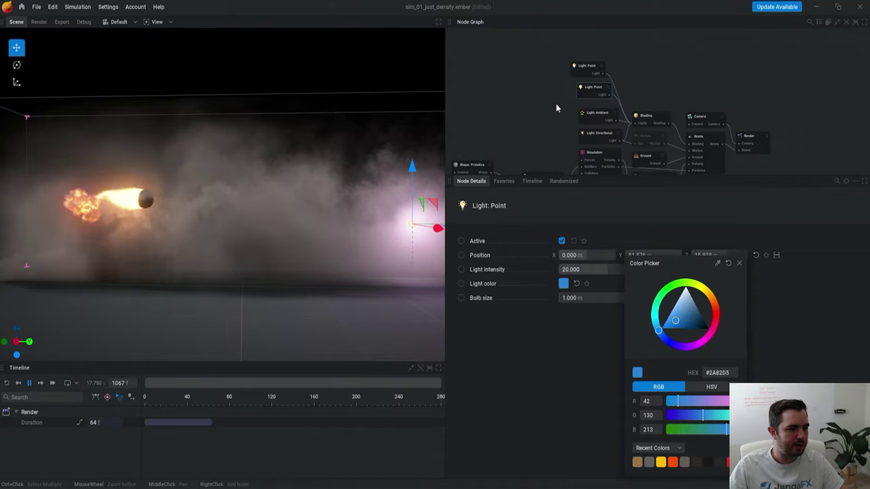
left_click_drag(426, 204, 79, 208)
left_click(518, 62)
scroll(464, 116, "down", 1)
scroll(323, 195, "down", 2)
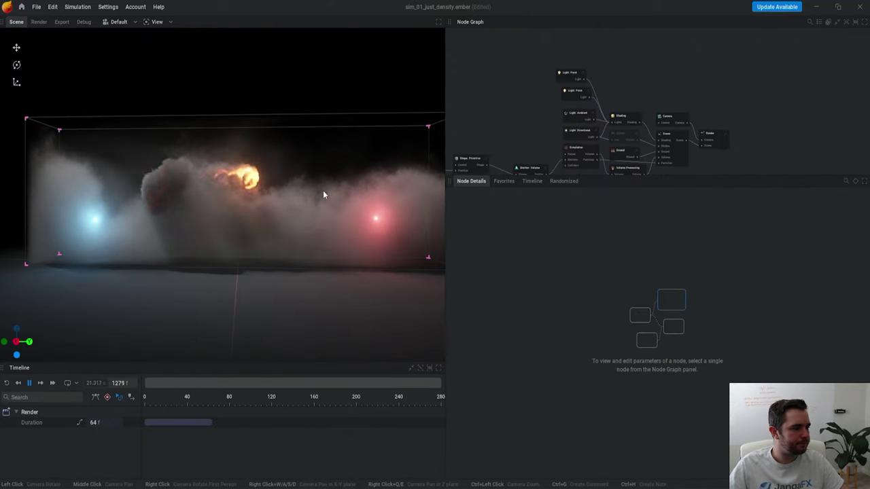
left_click_drag(322, 195, 276, 199)
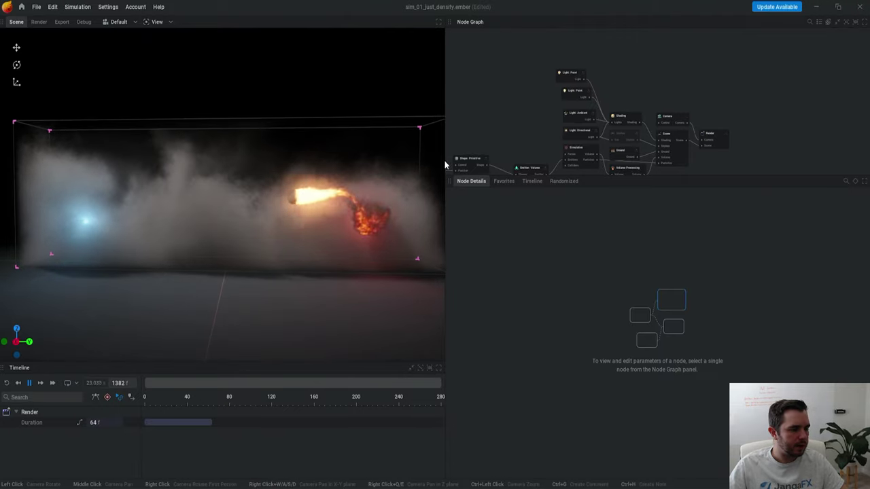
Step: Disconnect the oscillator's signal from the position of the Shape: Primitive node
middle_click_drag(542, 108, 602, 57)
middle_click_drag(550, 75, 586, 64)
left_click_drag(497, 105, 491, 117)
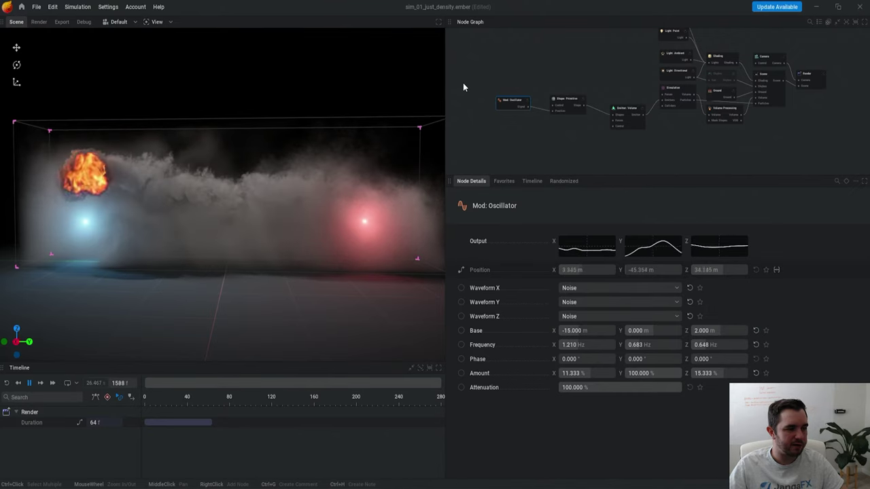
scroll(516, 106, "up", 2)
scroll(521, 110, "up", 2)
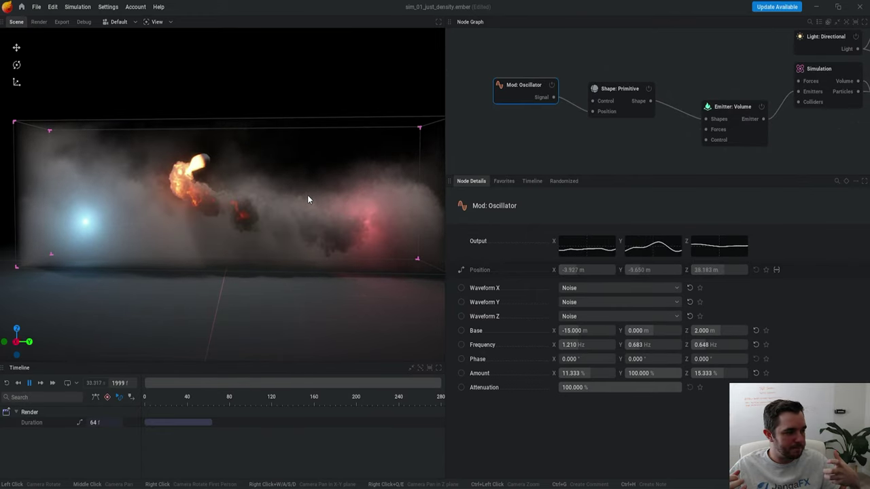
left_click_drag(530, 92, 516, 89)
left_click(564, 102)
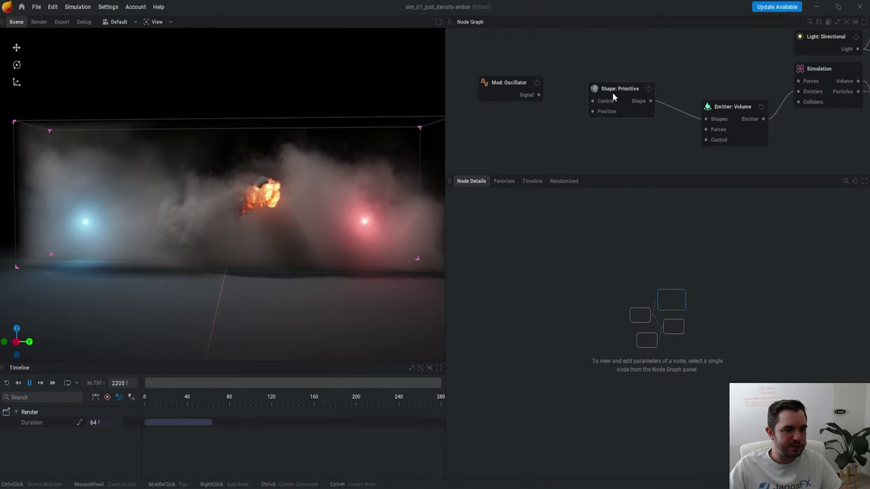
Step: Switch the primitive shape's position to a fixed value and move the sphere to about Y 46.4 m, Z 29.4 m
left_click(613, 92)
left_click(461, 270)
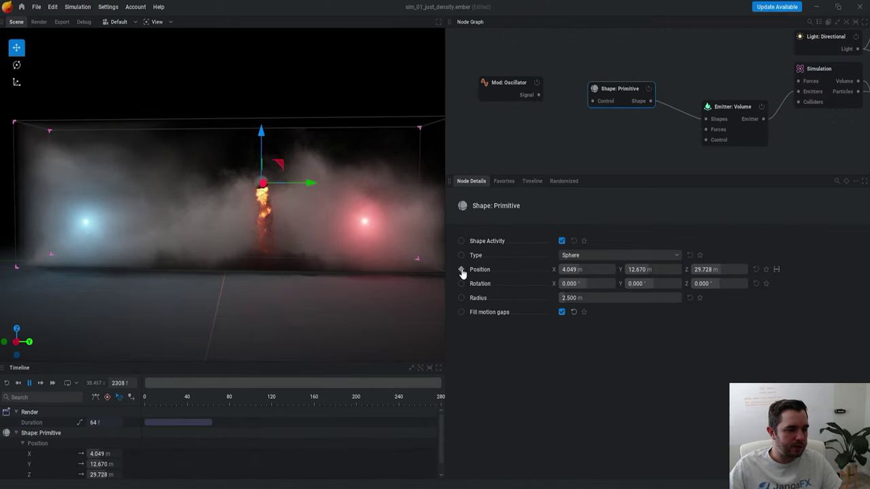
left_click(462, 270)
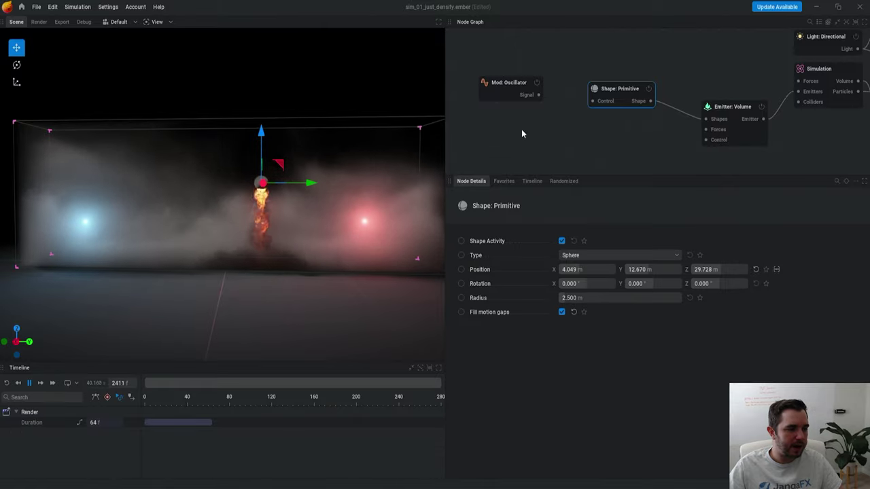
left_click_drag(280, 164, 389, 164)
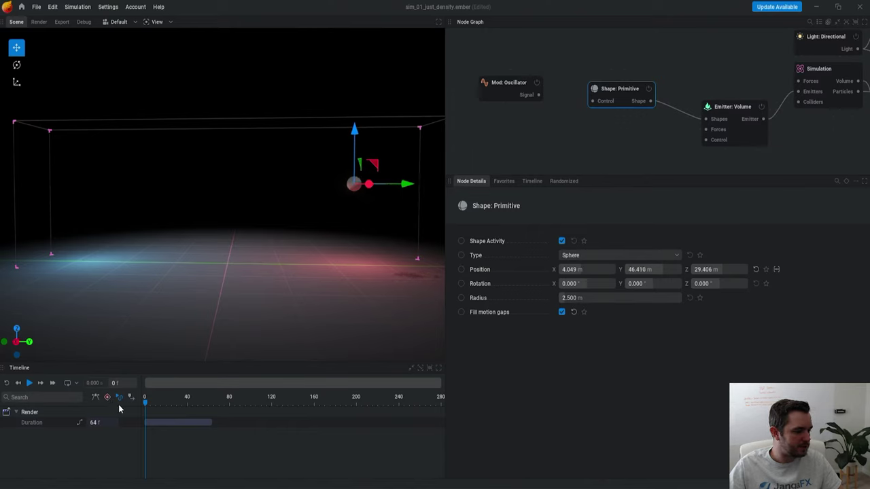
Step: Enable timeline override for the sphere's position, keyframe it back and forth across the domain from frame 0 to 201, and play the animation
left_click(461, 270)
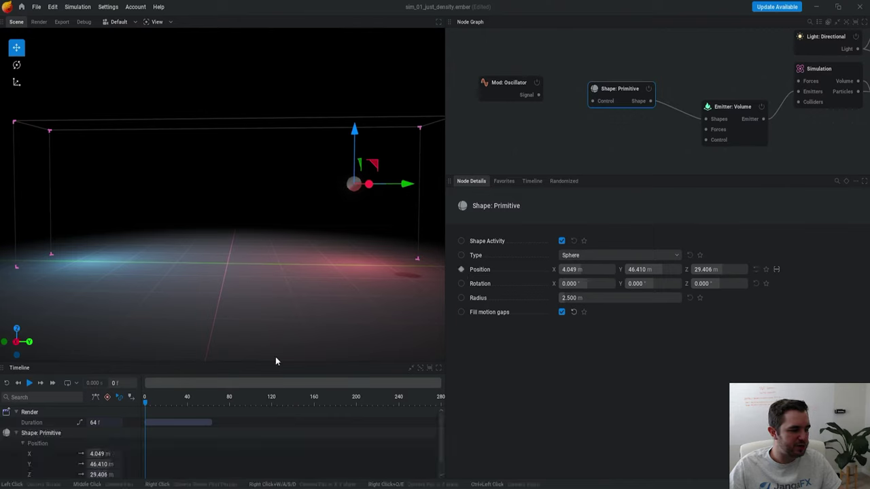
scroll(205, 446, "down", 1)
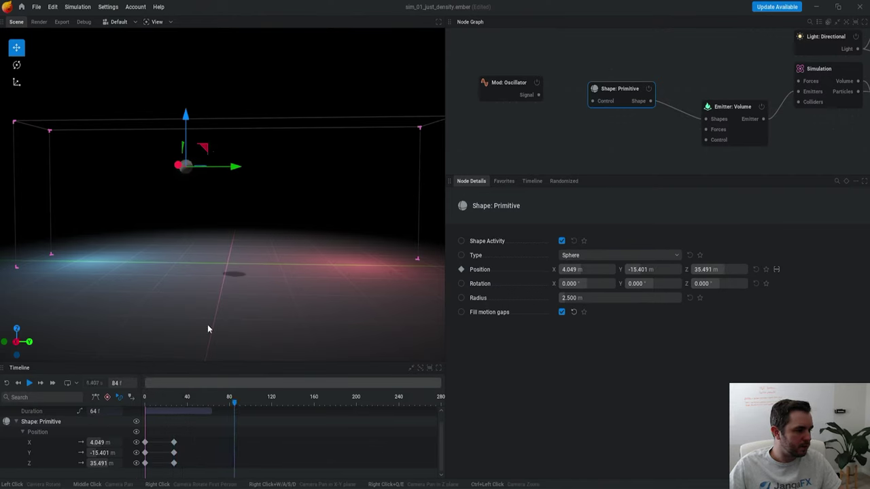
left_click_drag(206, 149, 271, 212)
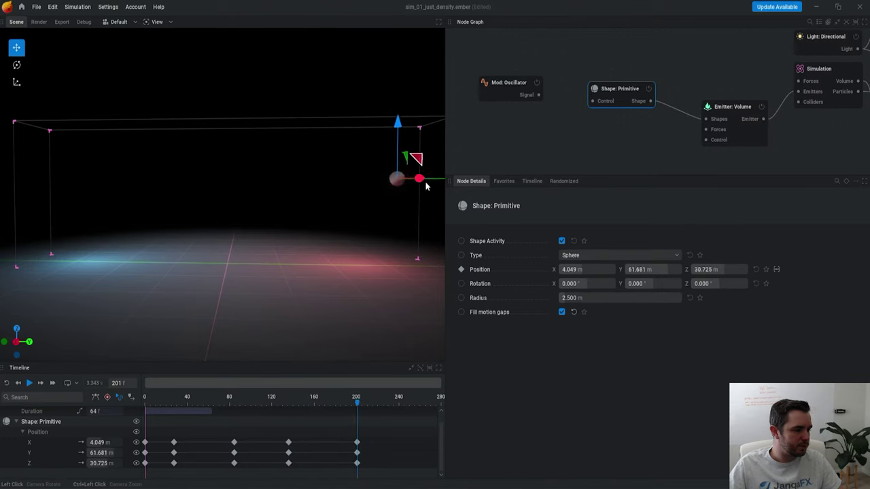
key("space")
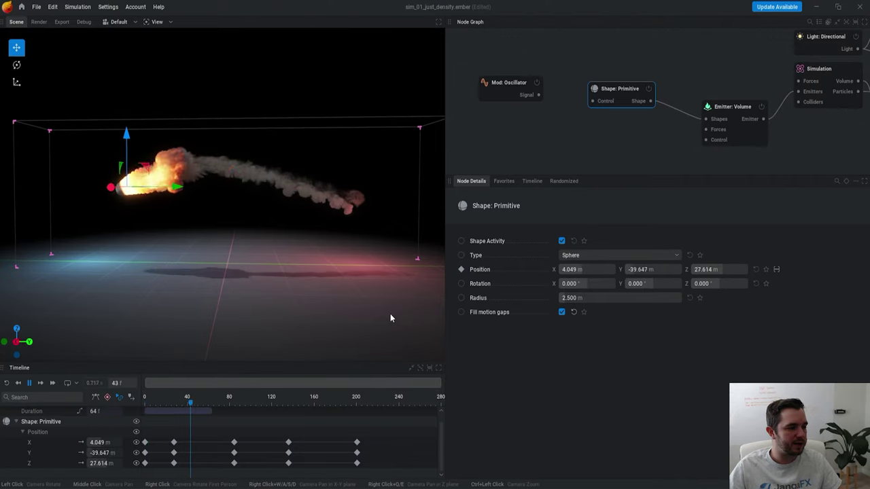
Step: Remove the timeline override from the sphere's position, reconnect the oscillator's signal to it, and restart the simulation
left_click(461, 270)
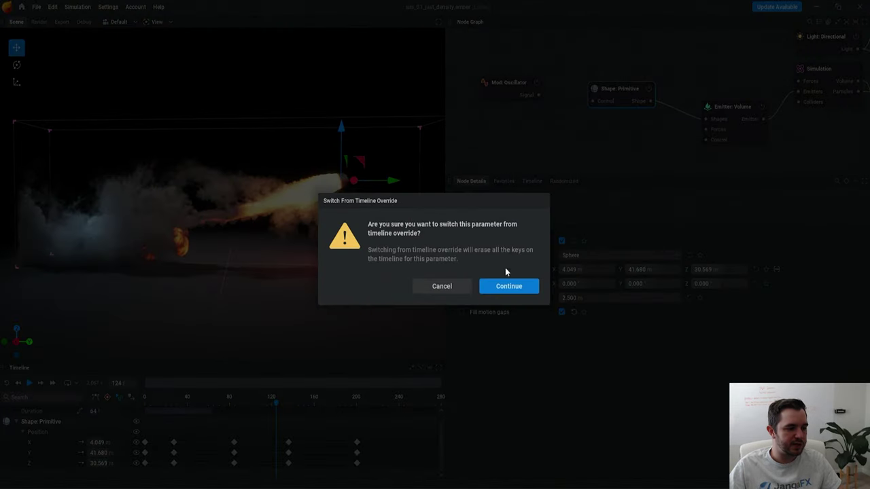
left_click(508, 286)
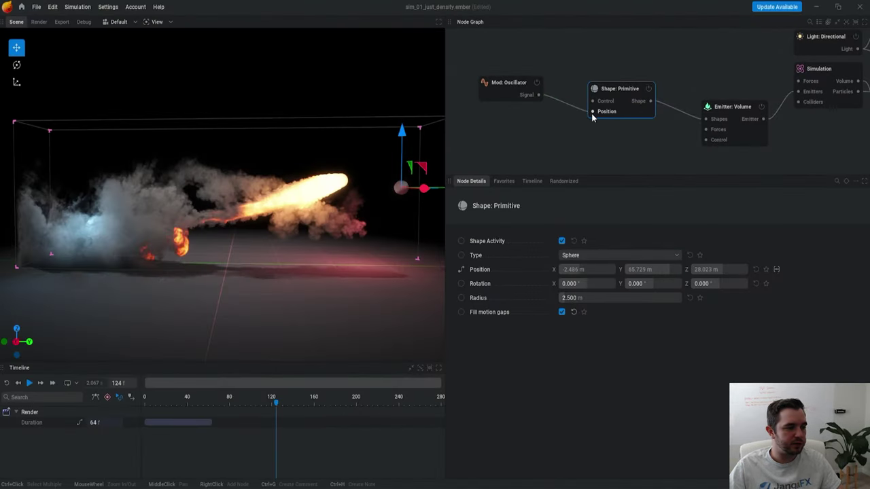
key("r")
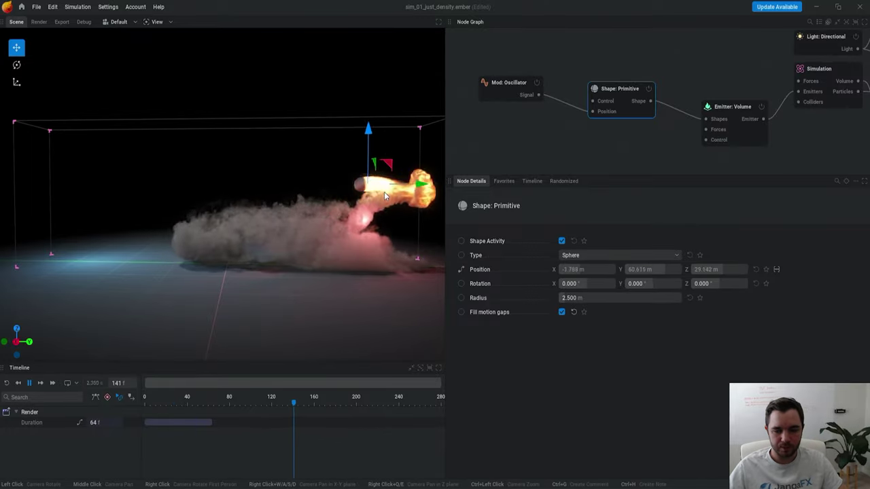
left_click(614, 54)
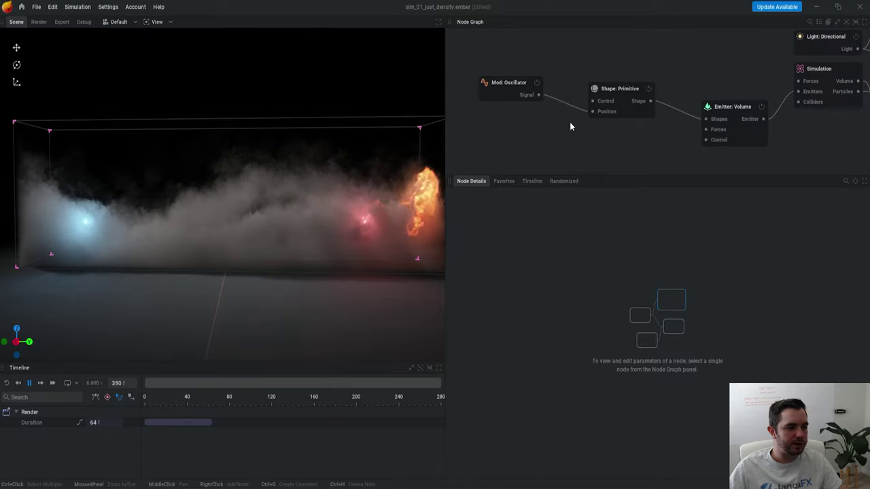
Step: Expose the radius of the Shape: Primitive node as an input and drive it with a new Mod: Oscillator node
left_click(619, 101)
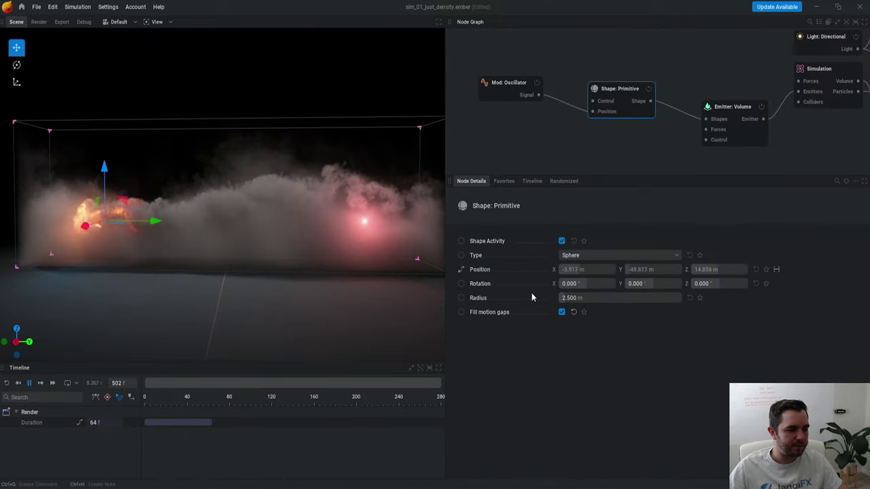
left_click(461, 300)
left_click(461, 300)
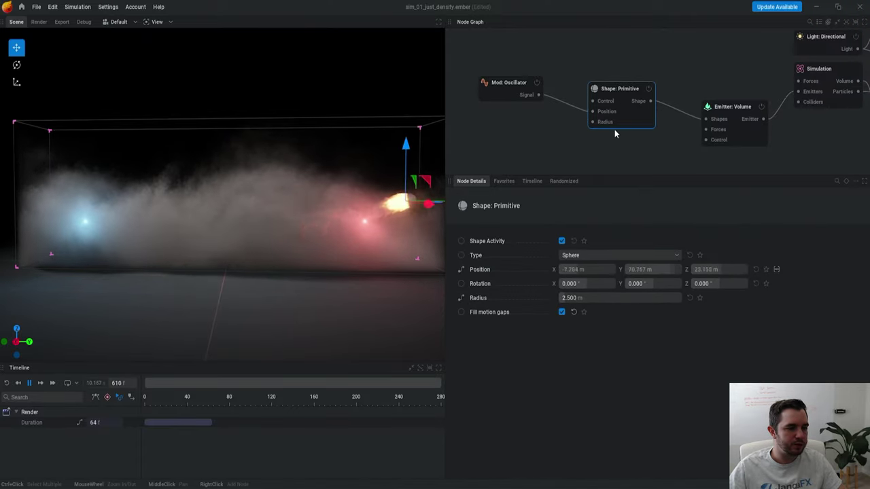
left_click_drag(593, 123, 522, 144)
left_click(493, 163)
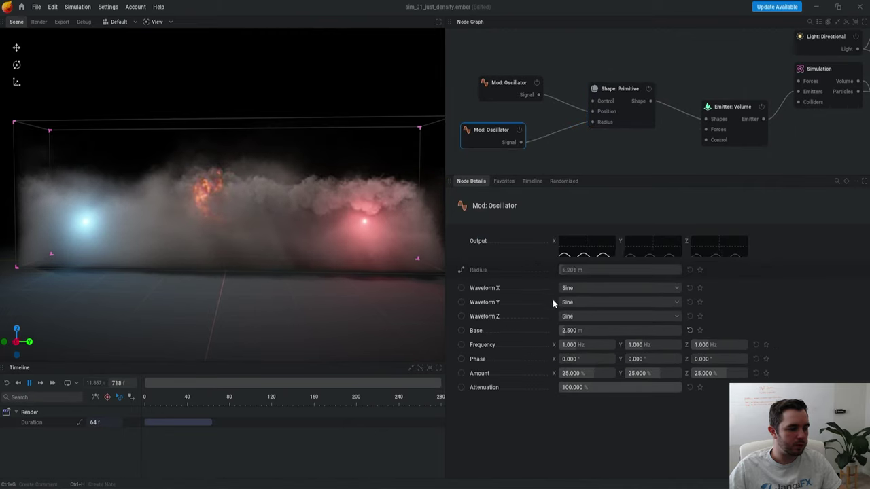
left_click(576, 80)
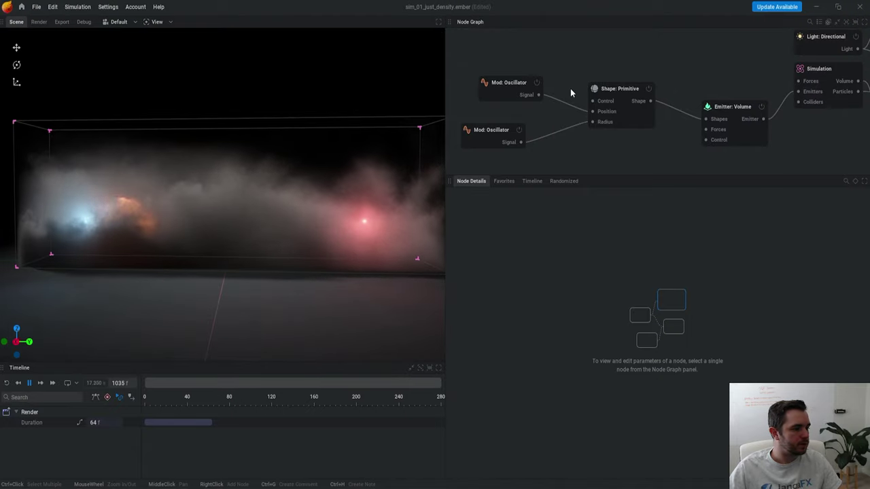
Step: Review the position oscillator's settings and replay the simulation from the start with the whole domain in view
scroll(261, 194, "up", 2)
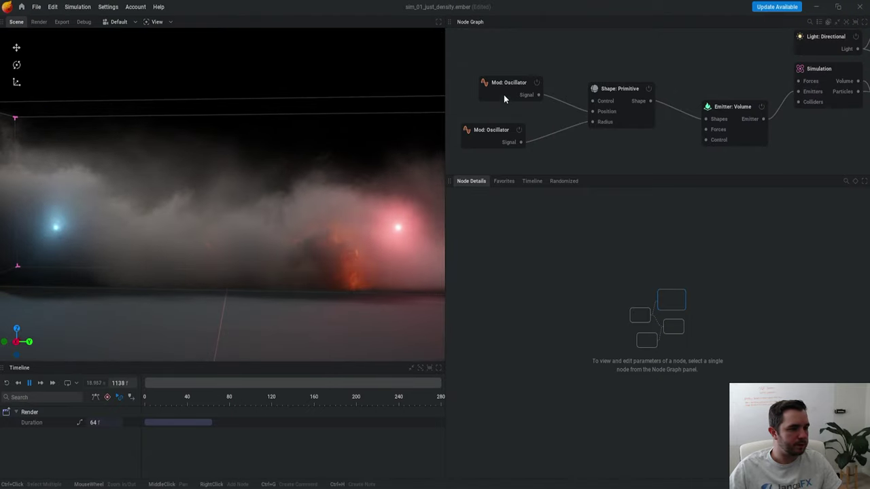
left_click(503, 93)
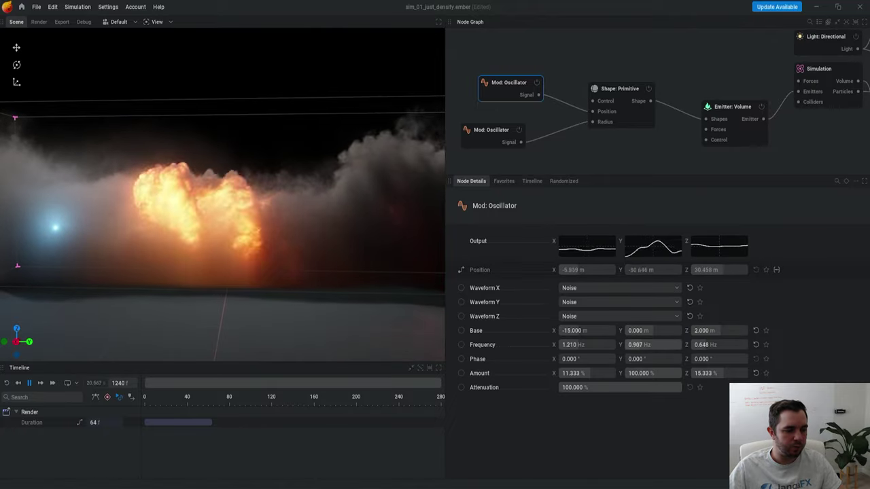
left_click(575, 82)
scroll(346, 193, "down", 3)
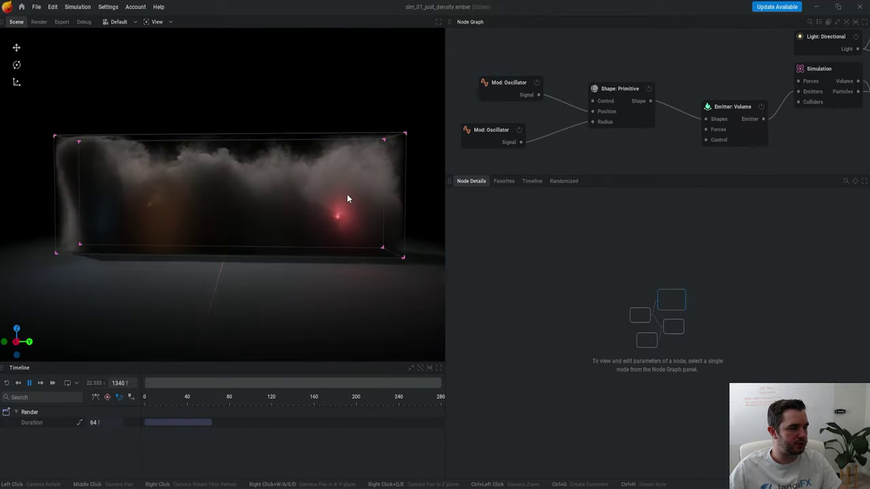
key("r")
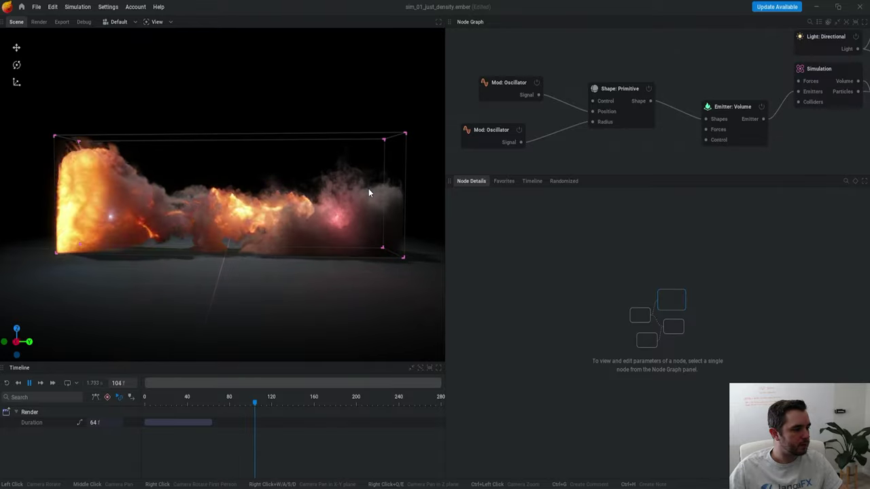
Step: Reduce the radius oscillator's X amount to 4.333% and restart the simulation
left_click(492, 134)
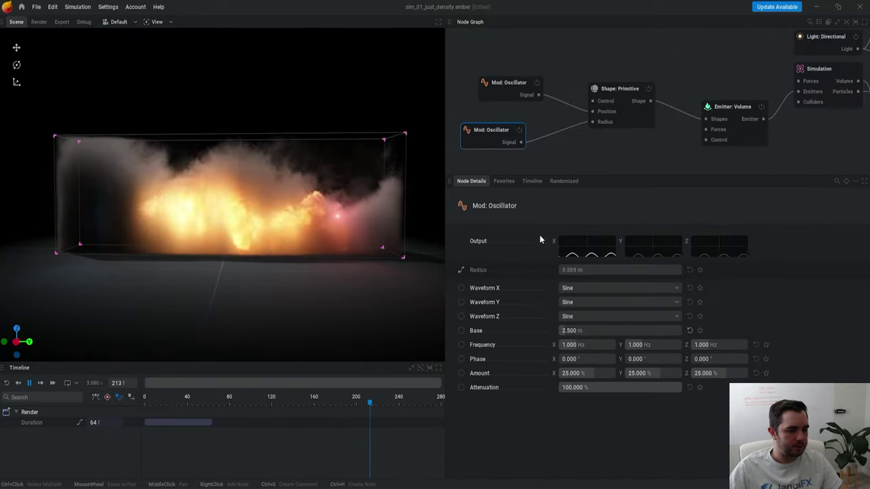
left_click_drag(597, 372, 587, 372)
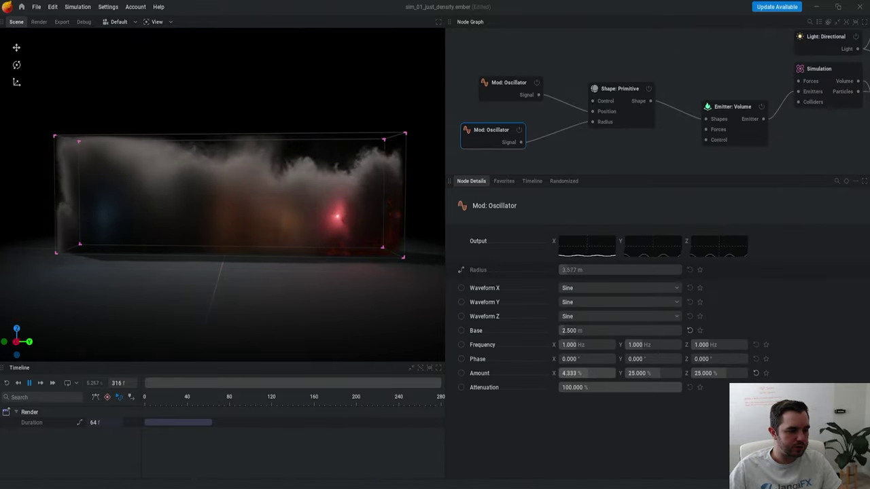
key("r")
Step: Raise the simulation's smoke dissipation to 73% in its combustion settings
left_click(809, 71)
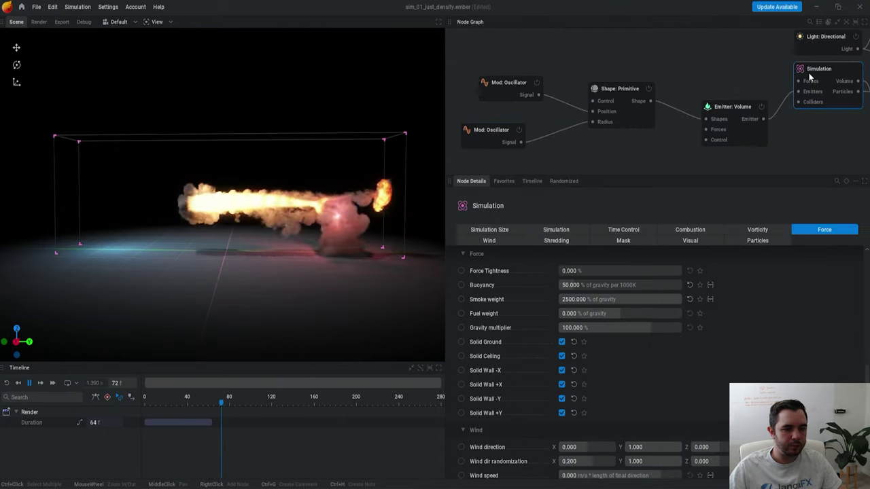
left_click(699, 229)
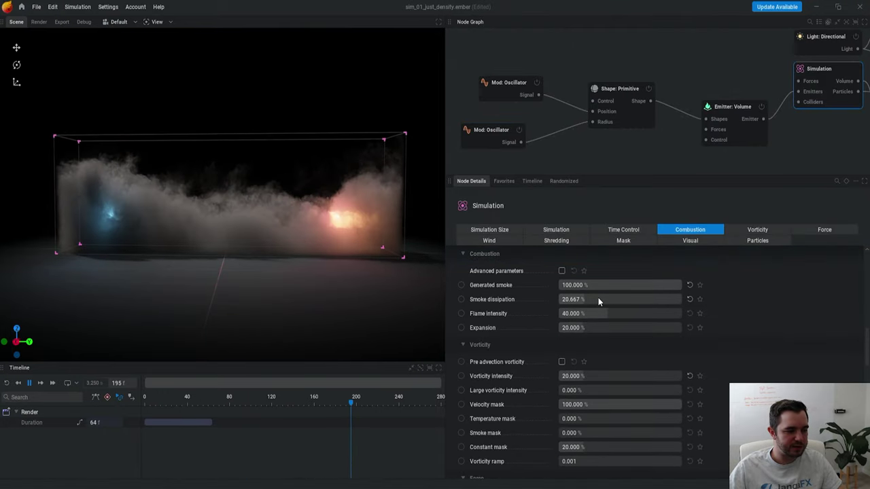
left_click_drag(598, 300, 664, 300)
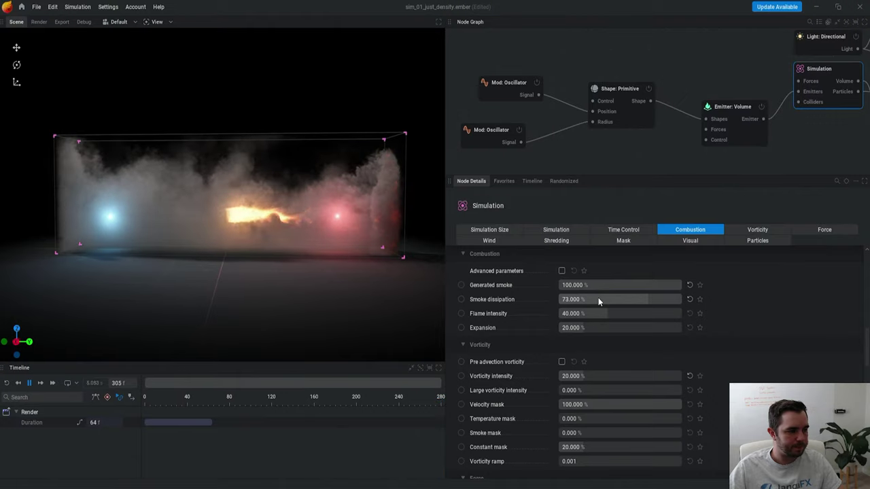
left_click(552, 62)
Step: Examine the burning smoke trail from different distances and camera angles
scroll(323, 204, "up", 4)
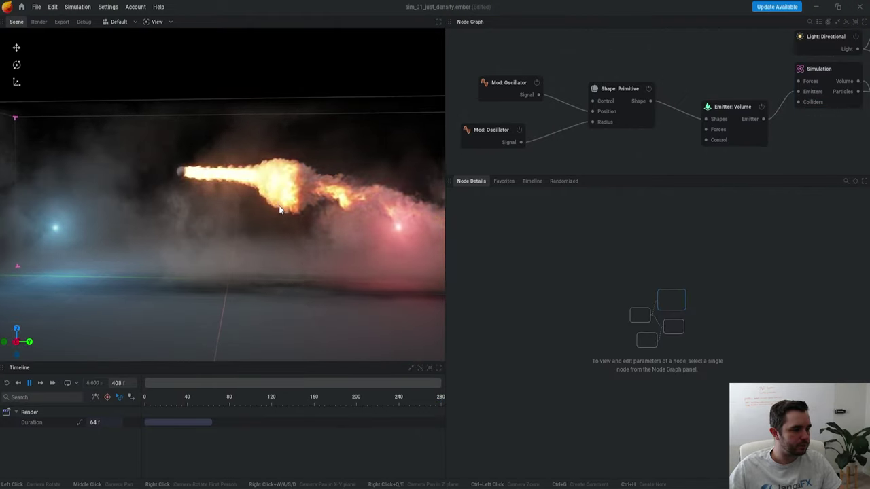
scroll(278, 205, "down", 3)
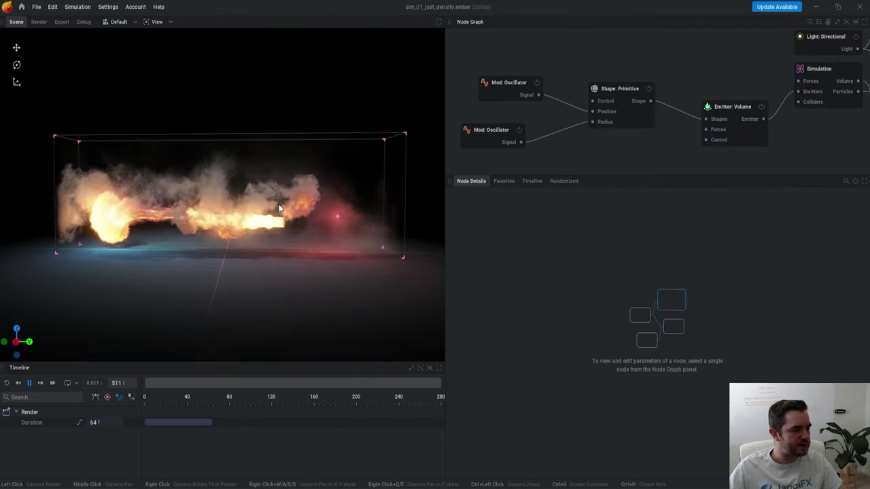
left_click_drag(325, 186, 304, 219)
scroll(290, 178, "up", 4)
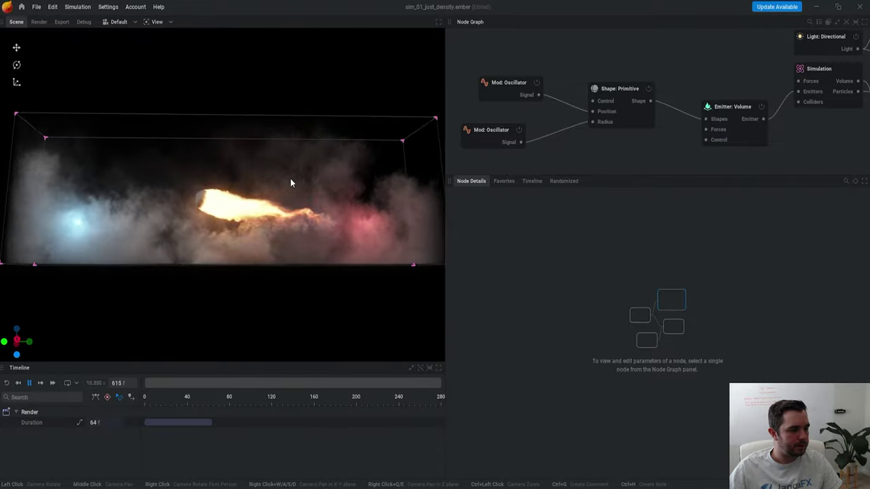
mouse_move(290, 178)
left_mouse_down()
mouse_move(292, 188)
mouse_move(297, 172)
left_mouse_up()
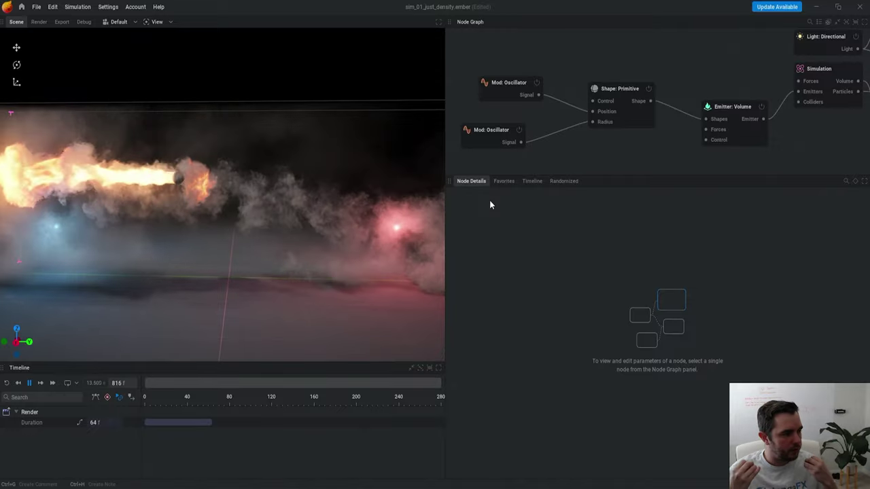
scroll(320, 217, "down", 2)
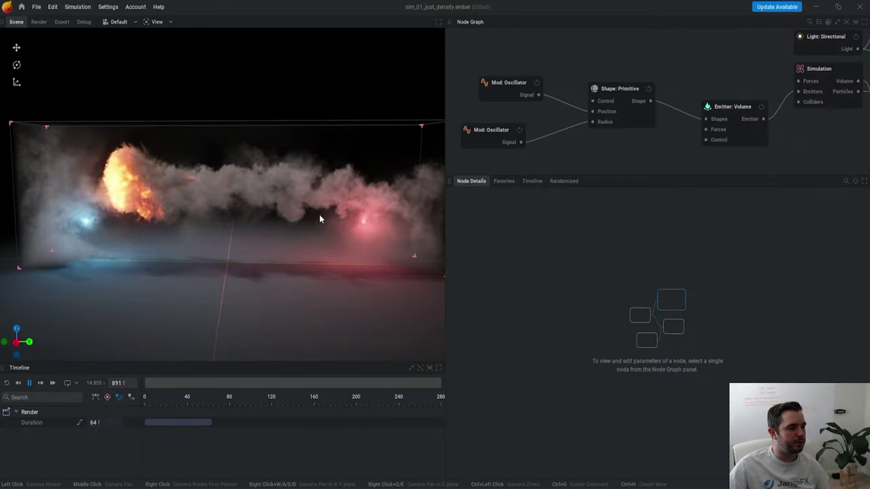
left_click_drag(319, 214, 272, 227)
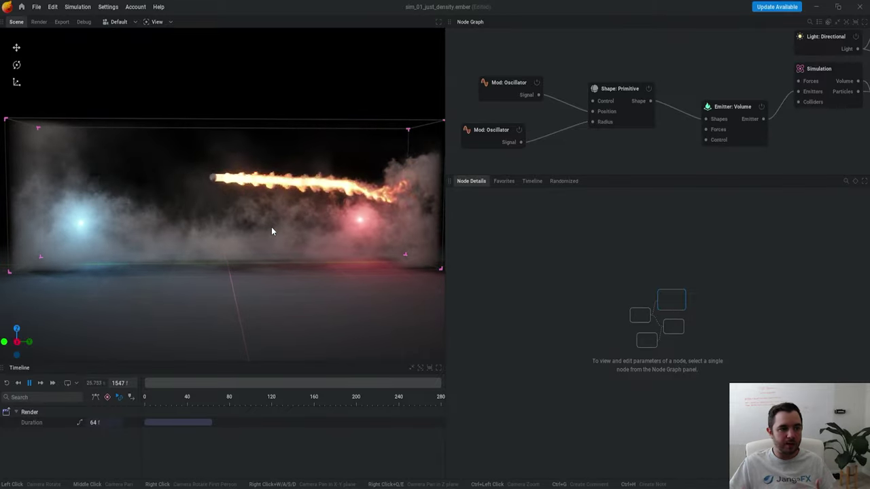
Step: Shift the position oscillator, Shape: Primitive and Emitter: Volume nodes slightly upward in the node graph
left_click_drag(503, 96, 513, 91)
left_click_drag(623, 95, 619, 86)
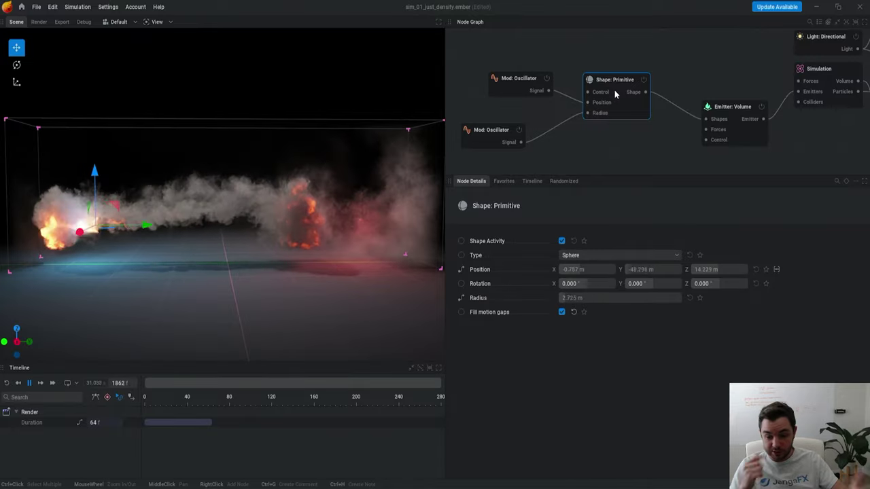
left_click_drag(742, 115, 729, 94)
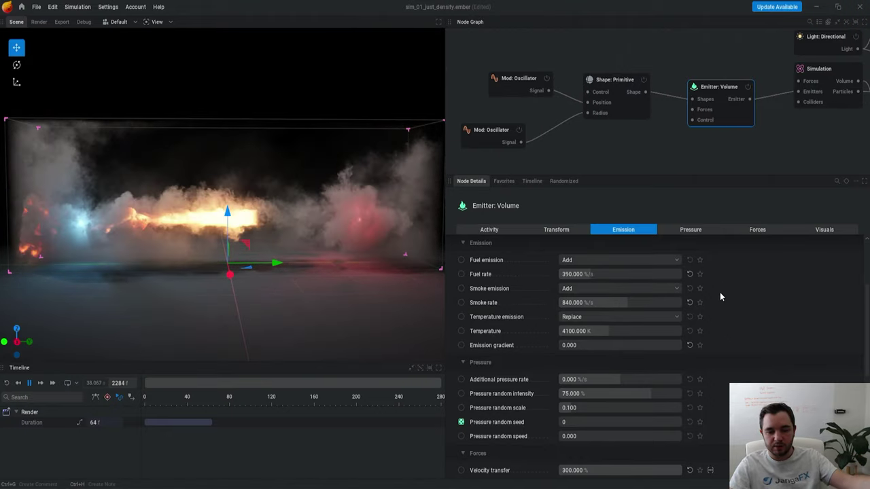
Step: Review the volume emitter's velocity transfer and the simulation's combustion and force settings
left_click(750, 230)
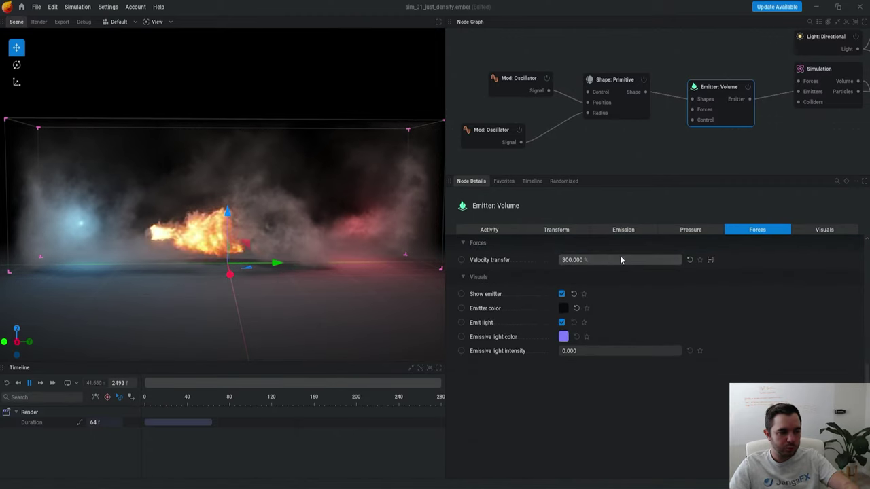
middle_click_drag(821, 83, 734, 105)
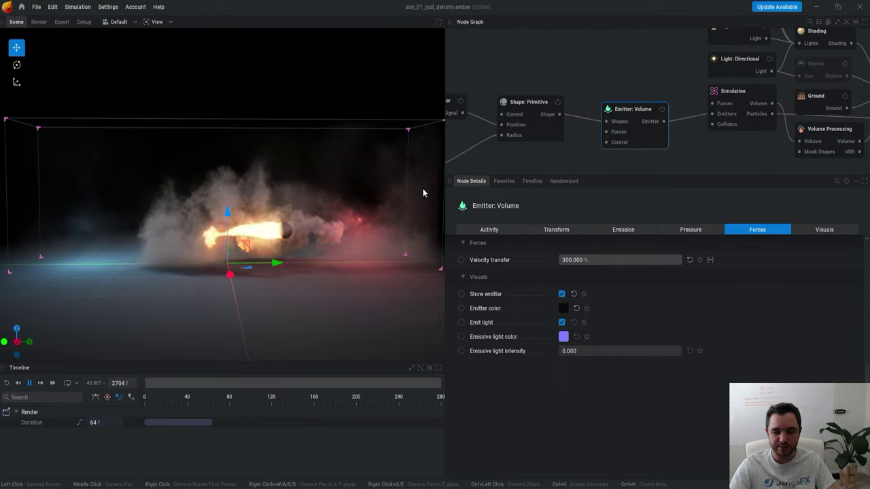
left_click(724, 92)
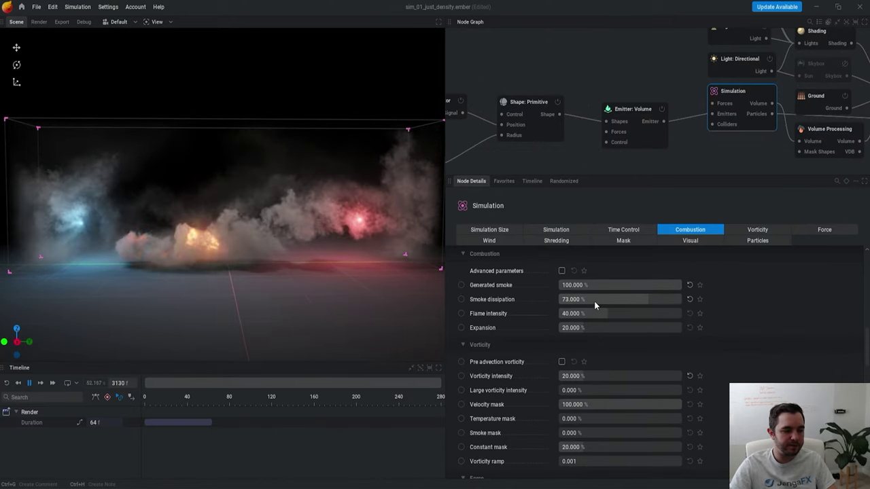
left_click(819, 231)
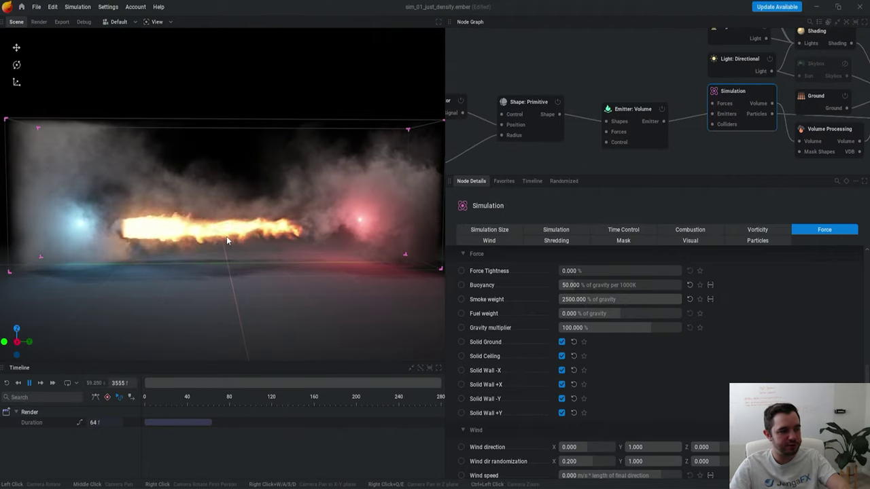
Step: Switch the volume emitter's smoke emission to Replace with smoke at 120%, and restart the simulation
left_click(627, 109)
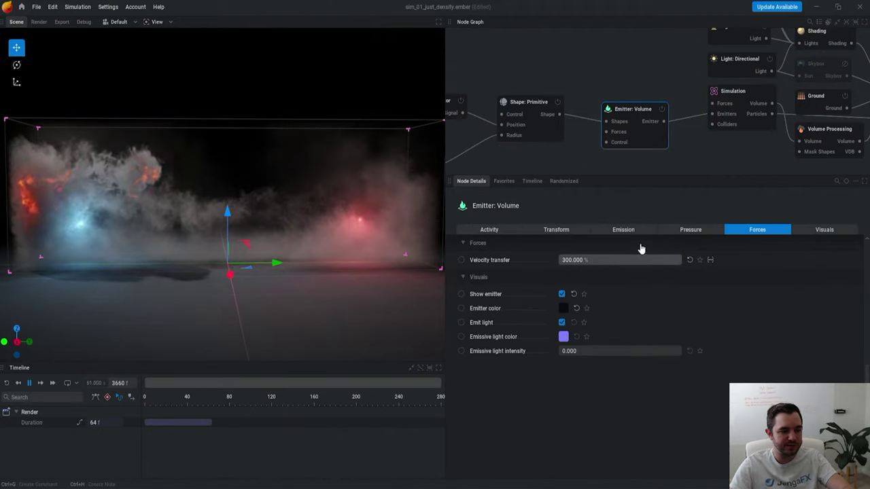
left_click(623, 230)
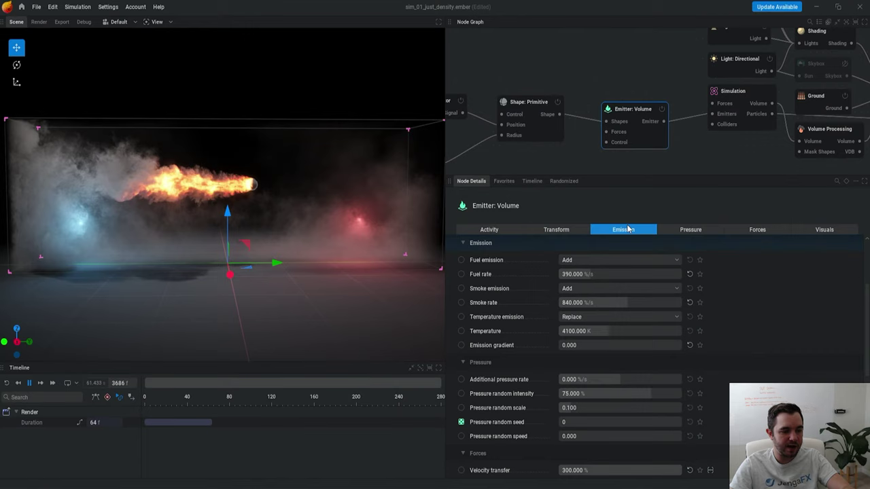
left_click(567, 288)
left_click(571, 338)
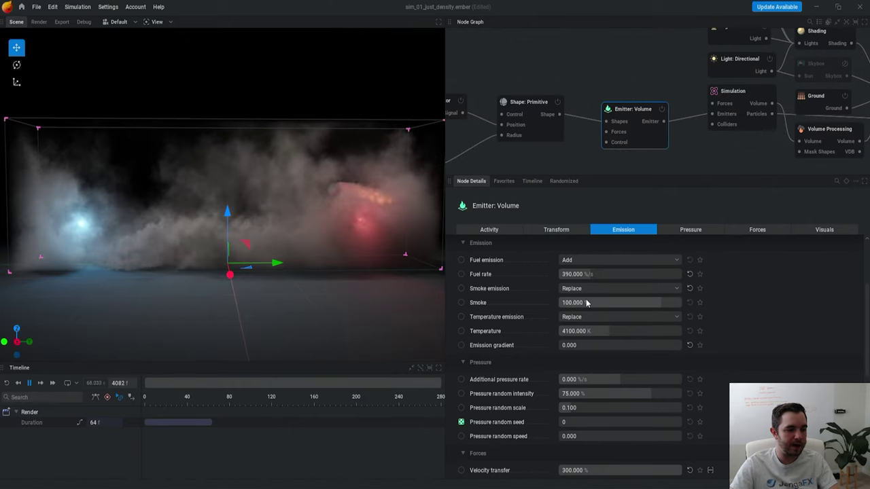
left_click_drag(591, 303, 613, 303)
key("r")
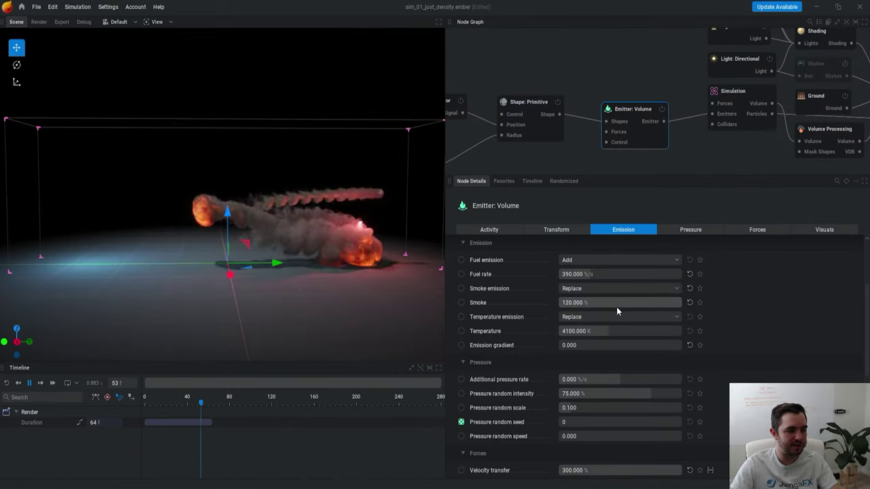
Step: Raise the volume emitter's fuel rate to 875%/s, and switch its fuel emission mode to Replace
left_click_drag(605, 272, 645, 272)
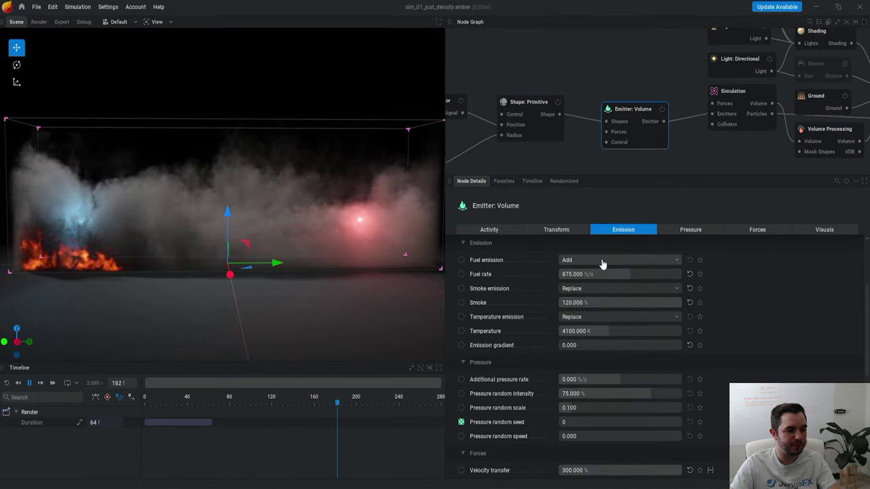
left_click(602, 264)
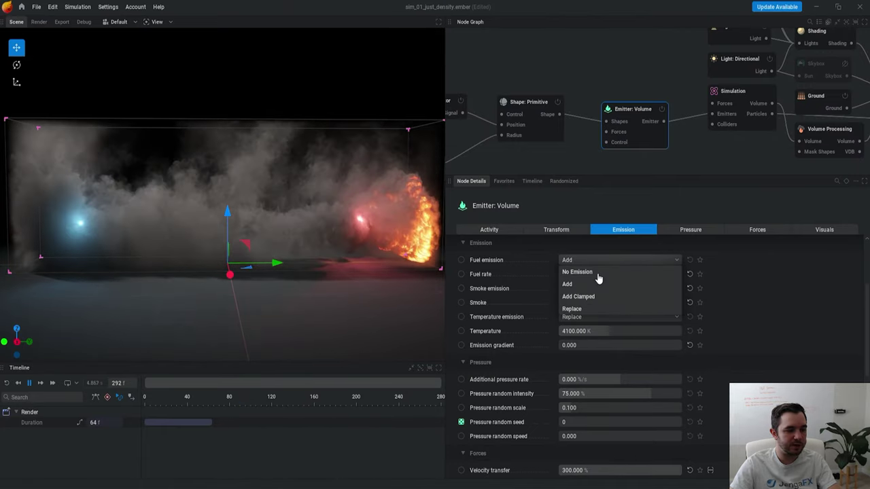
left_click(596, 306)
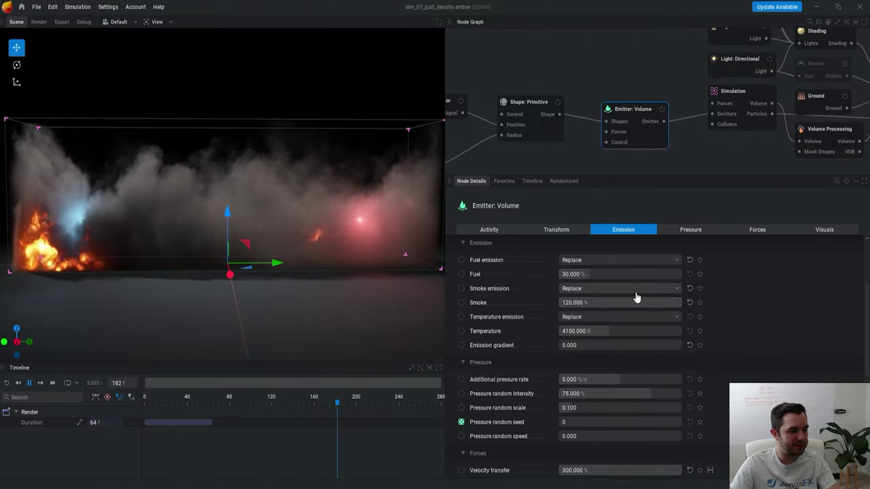
Step: Set the position oscillator's Y frequency to 1.329 Hz, and open the Simulation node's force settings
middle_click_drag(525, 82, 640, 59)
left_click(554, 84)
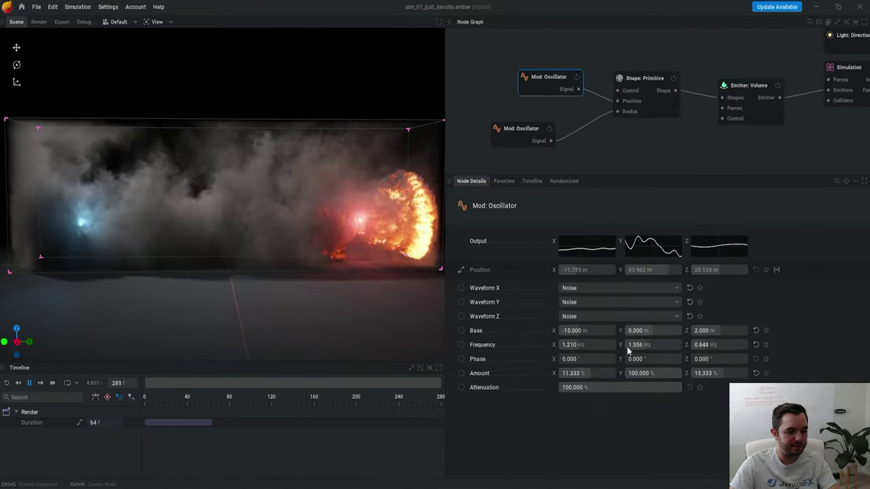
left_click_drag(665, 344, 653, 344)
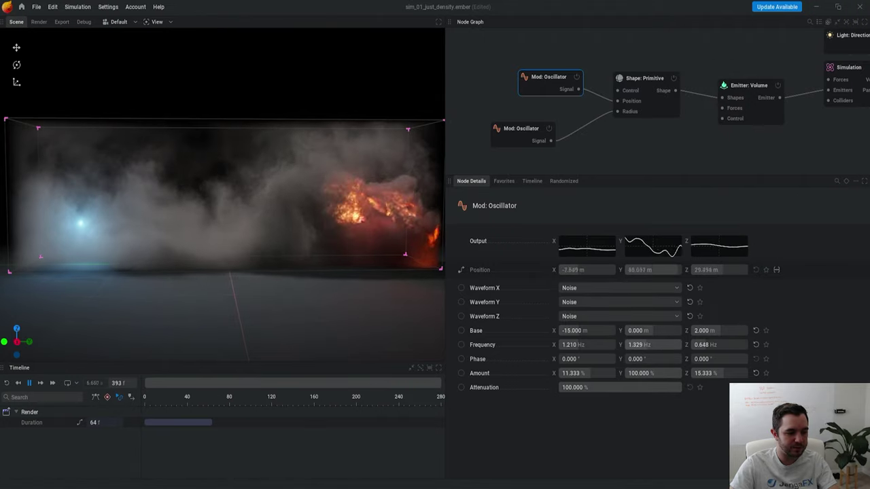
left_click(554, 61)
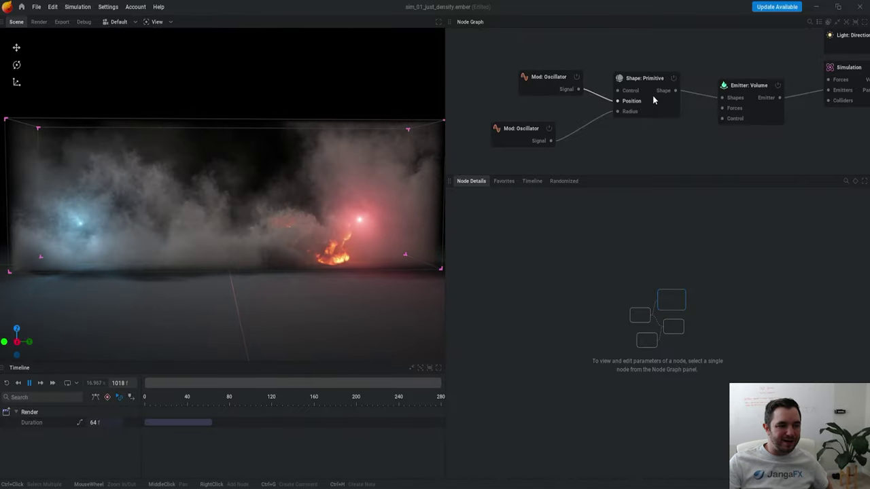
left_click(853, 75)
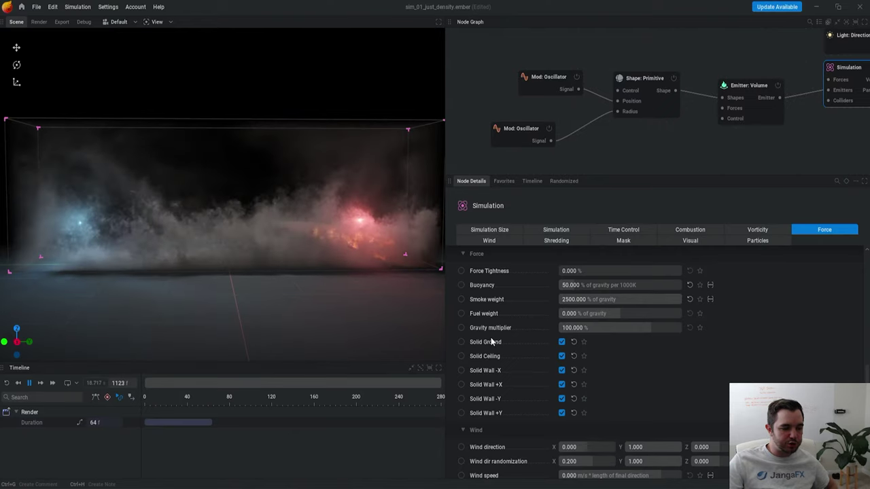
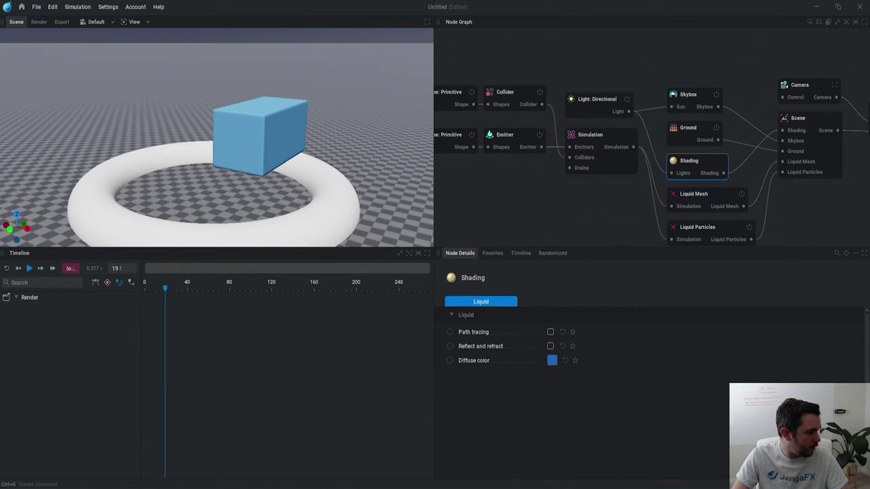
Step: Enlarge the scene viewport and play the liquid box falling onto the torus from several camera angles
left_click_drag(291, 249, 292, 358)
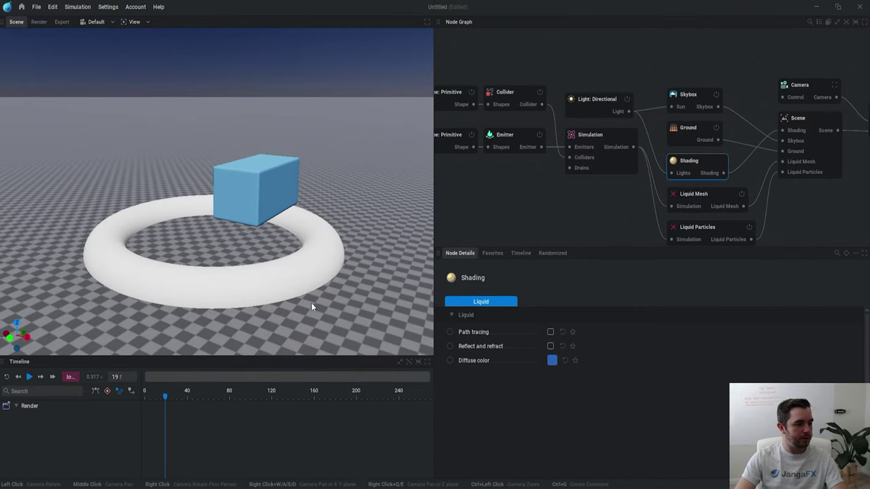
left_click_drag(311, 303, 330, 308, "alt")
scroll(325, 168, "up", 3)
left_click_drag(326, 170, 330, 146)
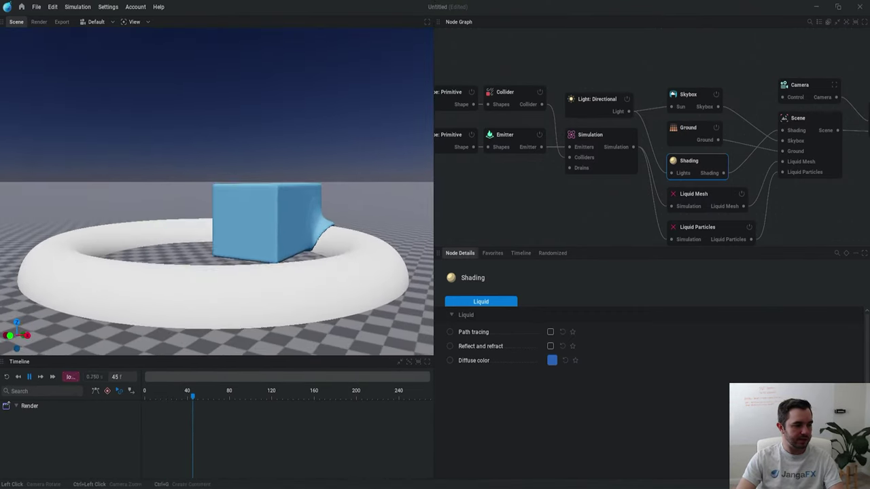
scroll(332, 184, "down", 2)
left_click_drag(333, 183, 252, 162)
key("r")
left_click_drag(212, 203, 239, 234)
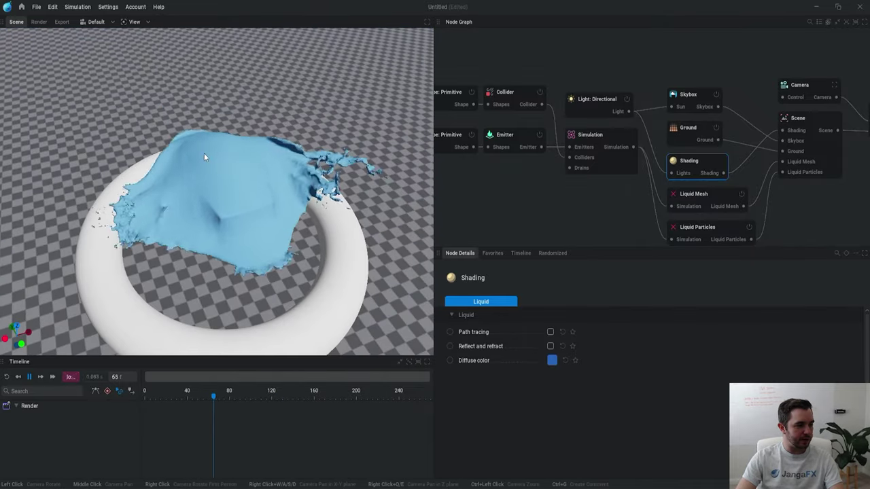
Step: Restart the liquid simulation and pause it at frame 18, with both Shape: Primitive nodes brought into the node graph's view
key("r")
key("space")
left_click_drag(270, 208, 299, 167)
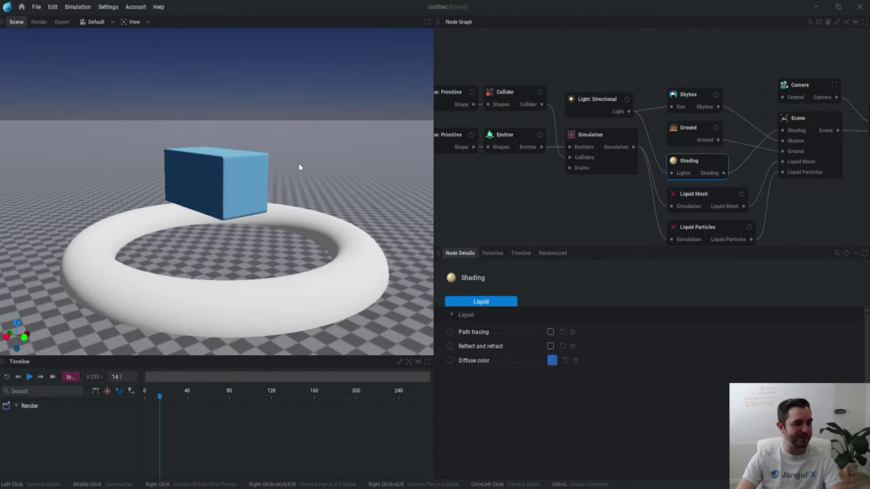
middle_click_drag(494, 189, 555, 187)
key("r")
key("space")
key("space")
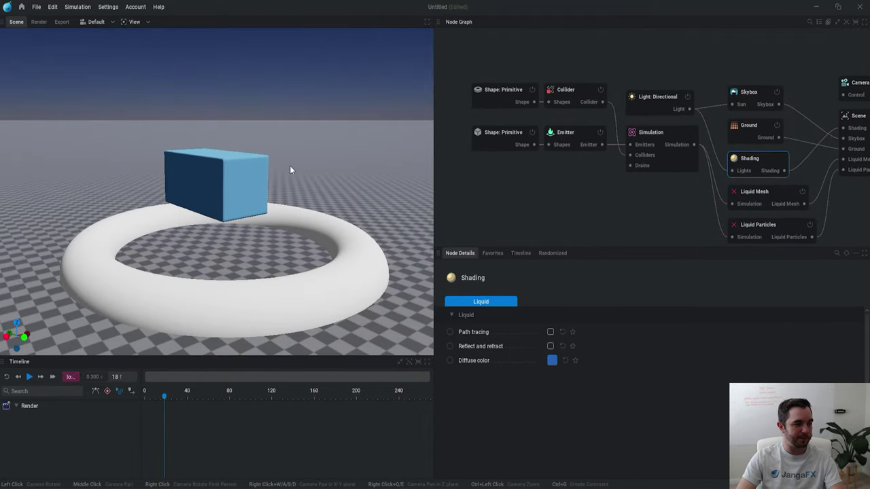
Step: Play the liquid splash over the torus, pause it at frame 107 and view it from above
mouse_move(289, 166)
left_mouse_down()
mouse_move(333, 140)
mouse_move(281, 166)
left_mouse_up()
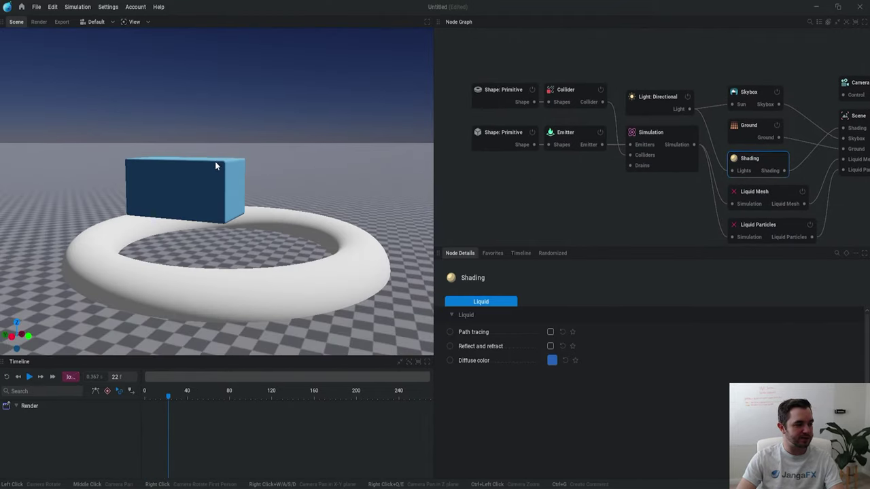
key("space")
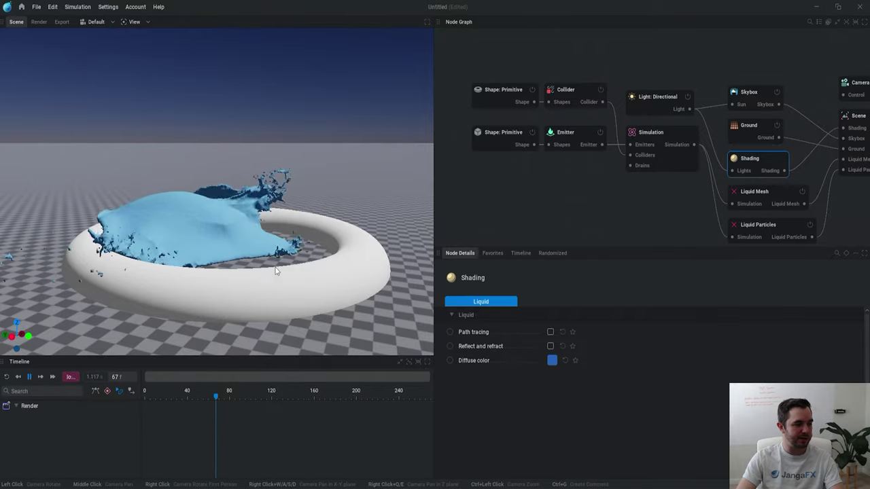
left_click_drag(284, 171, 238, 221)
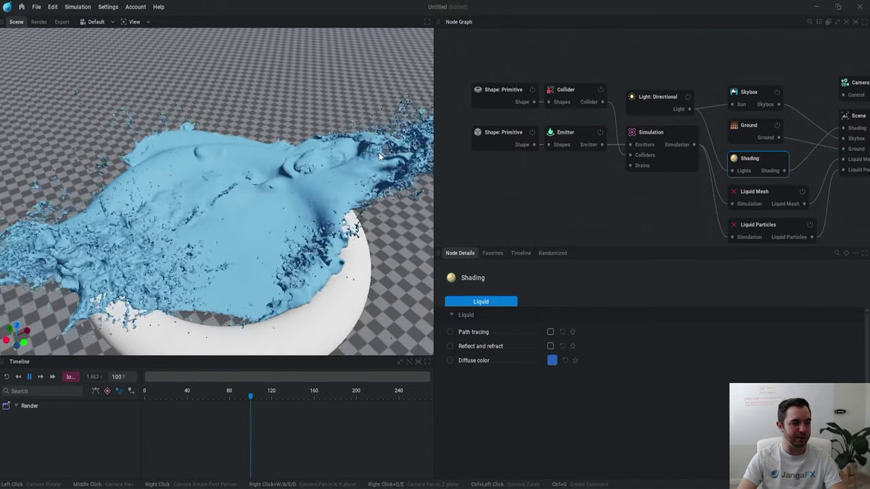
key("space")
left_click_drag(316, 193, 275, 195)
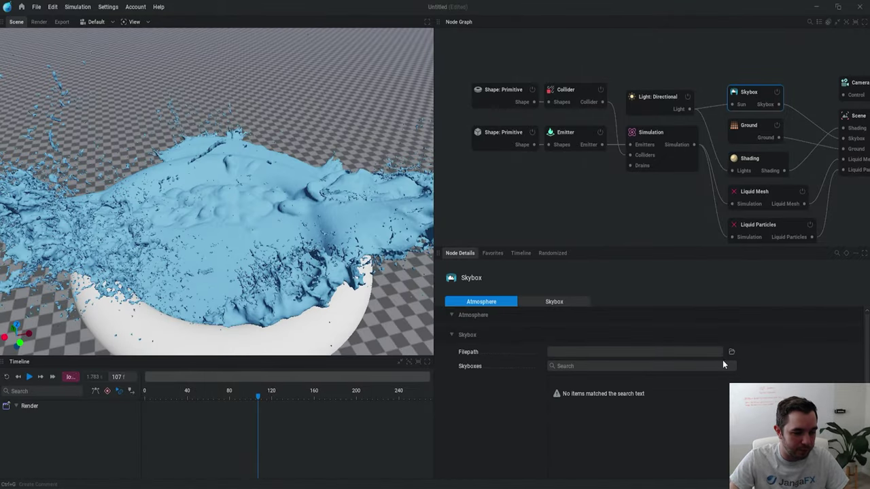
Step: Load autumn_forest_04_4k.exr from the LG folder as the Skybox node's cubemap and view the horizon
left_click(730, 352)
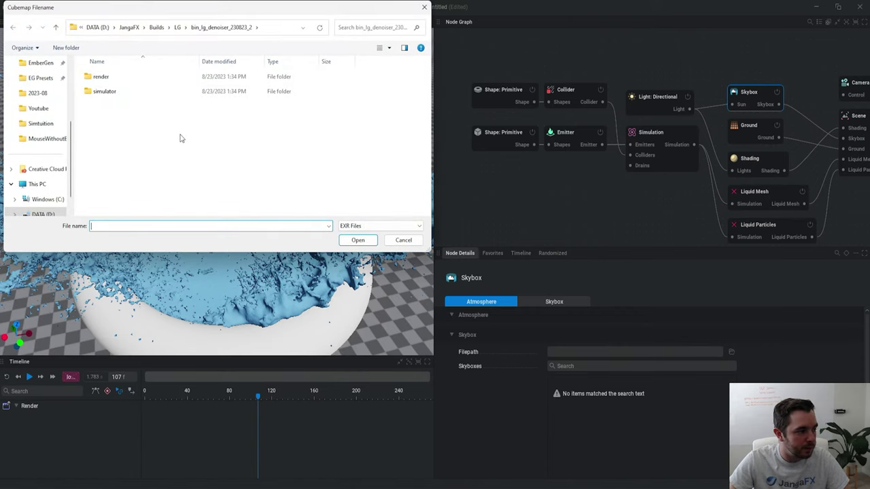
left_click(176, 27)
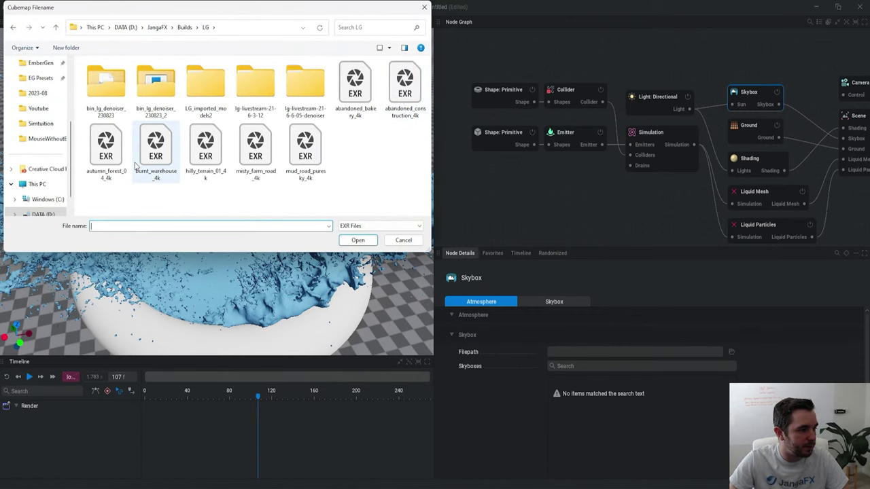
left_click(357, 240)
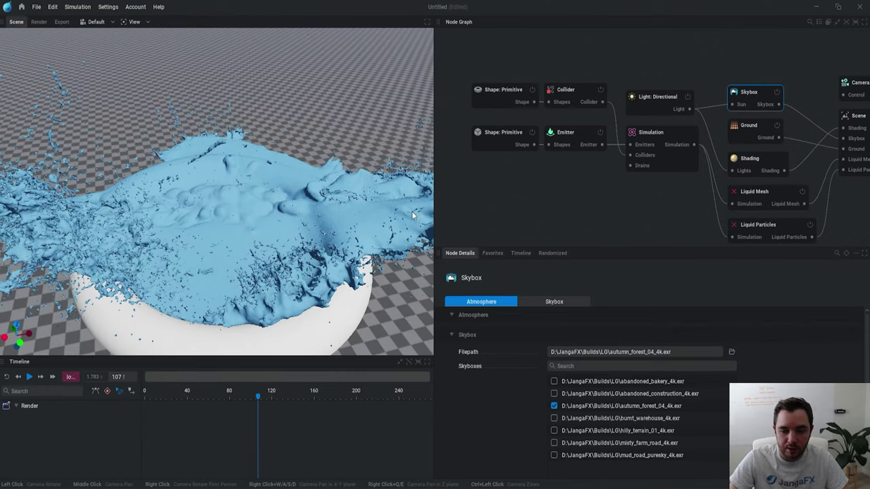
left_click_drag(201, 164, 209, 157)
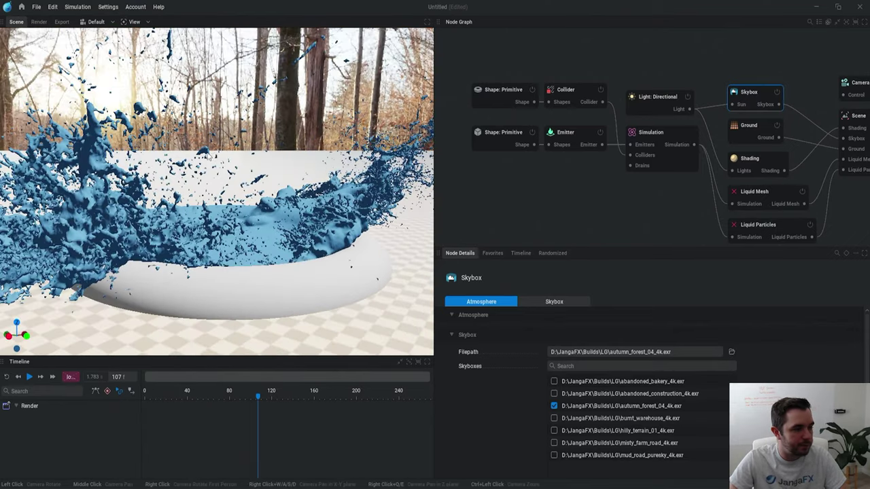
Step: Enable path tracing for the liquid in the Shading node
left_click(753, 170)
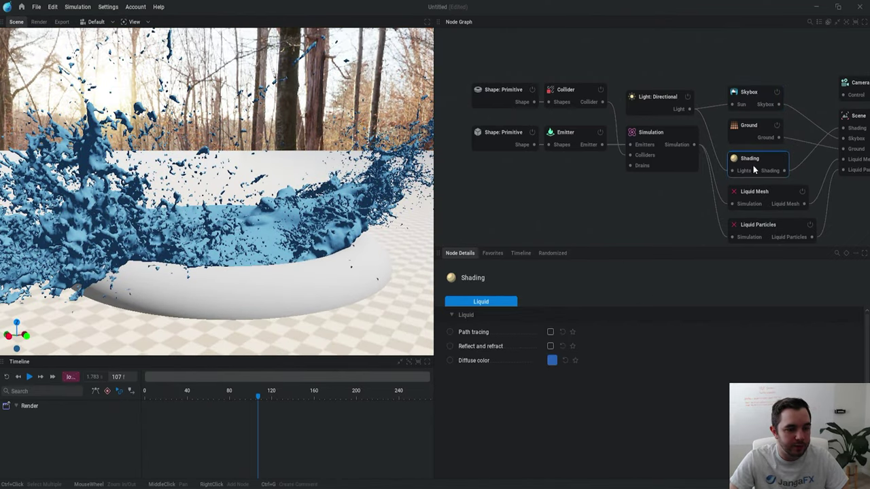
left_click(551, 333)
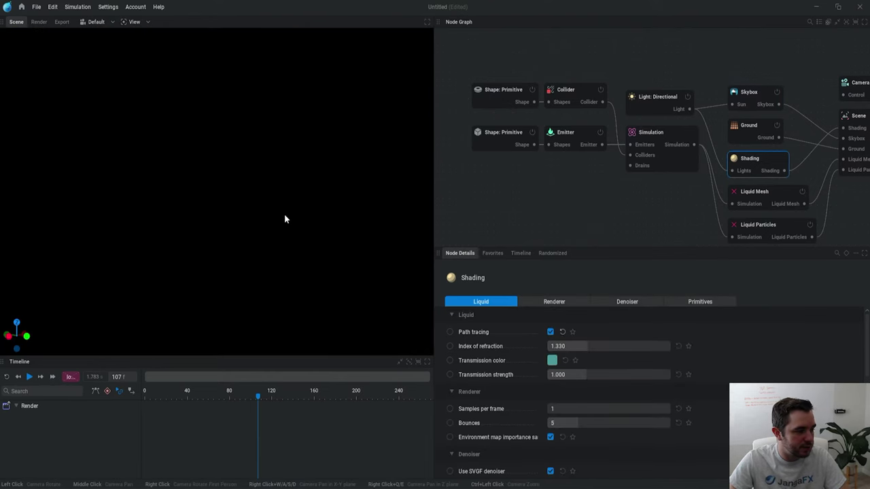
scroll(268, 223, "up", 3)
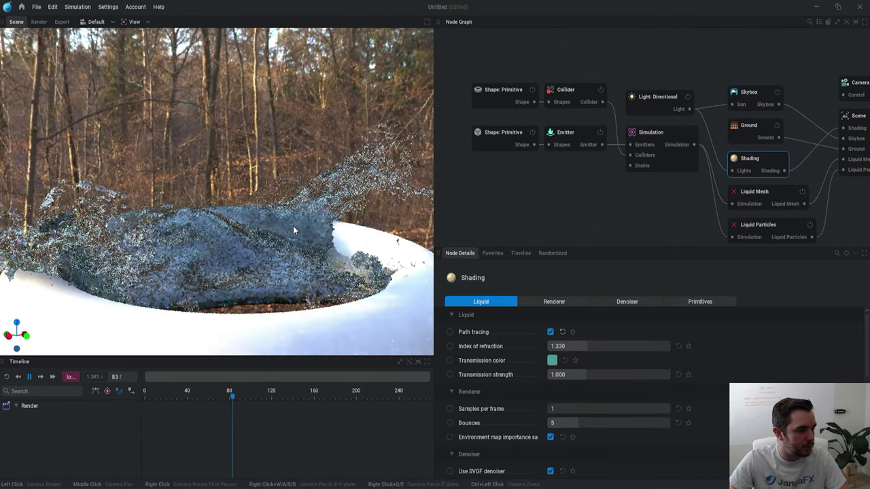
Step: Examine the path-traced splash from different distances and angles, and replay it up to frame 92
key("space")
left_click_drag(293, 225, 303, 233)
left_click_drag(305, 298, 251, 264)
scroll(291, 319, "down", 3)
key("r")
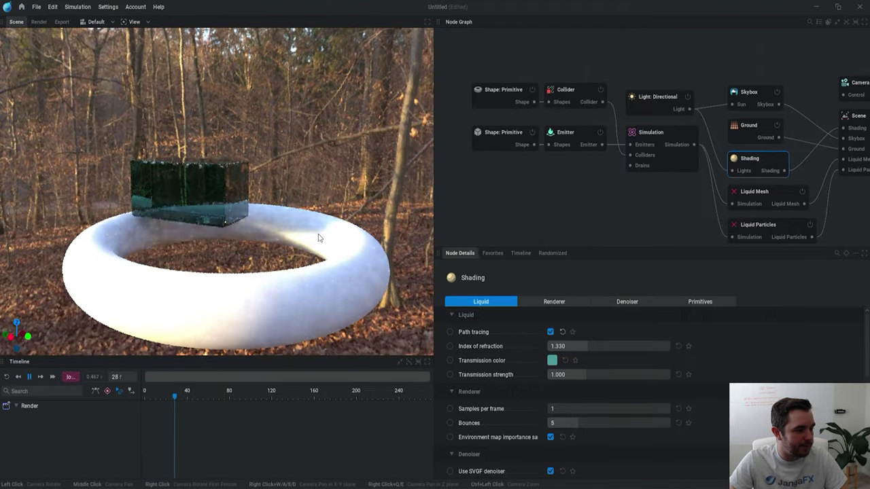
key("space")
Step: Reduce the collider torus's major radius to 4.167 m and restart the simulation
left_click(507, 99)
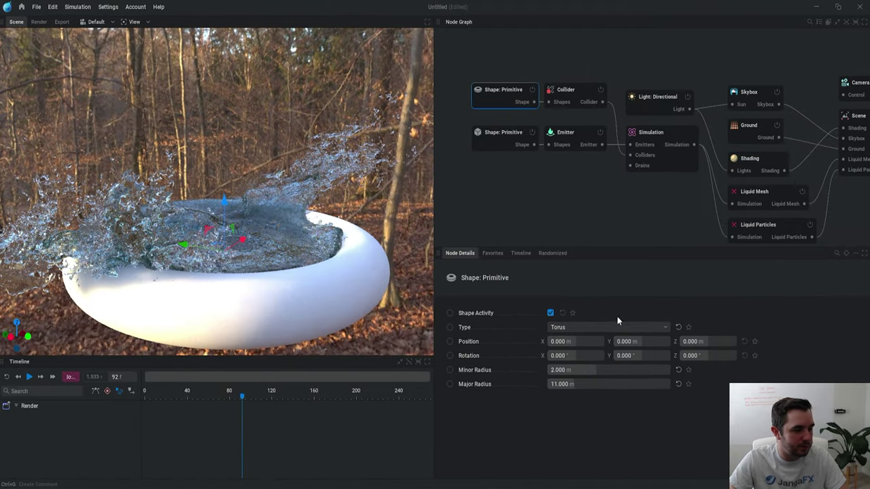
left_click_drag(601, 384, 584, 383)
key("r")
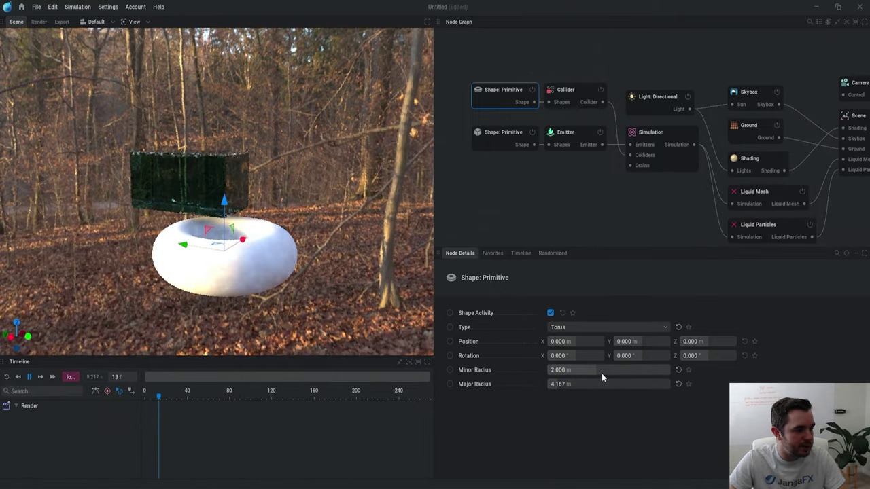
left_click(562, 184)
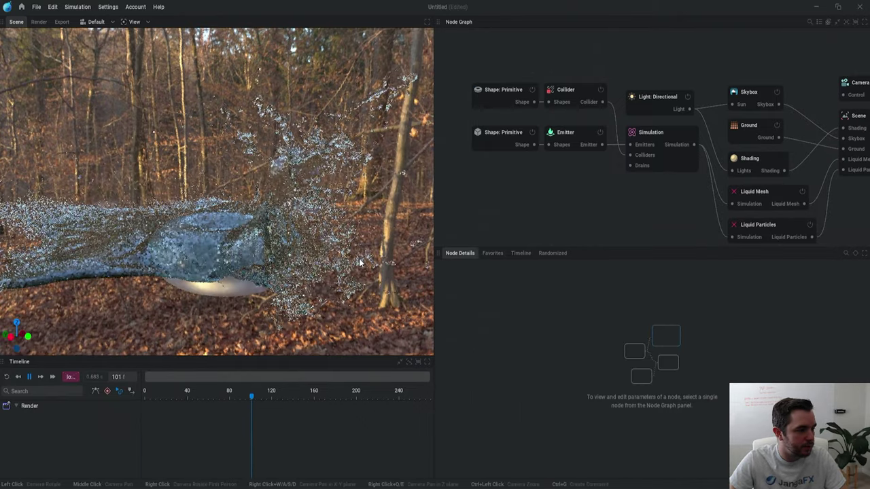
Step: Pause the splash around the smaller torus and examine the refined render close up in a maximized viewport
key("space")
left_click_drag(202, 205, 129, 194)
key("ctrl+space")
scroll(609, 233, "up", 2)
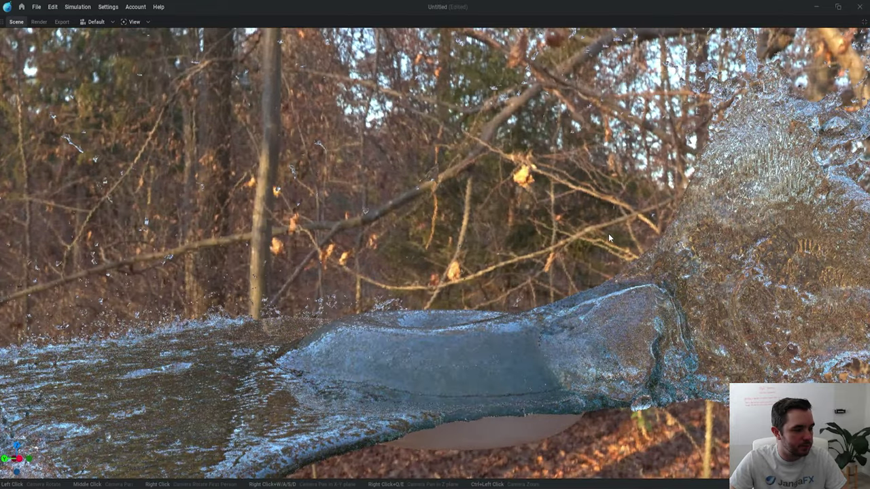
scroll(512, 232, "down", 3)
left_click_drag(512, 232, 547, 270)
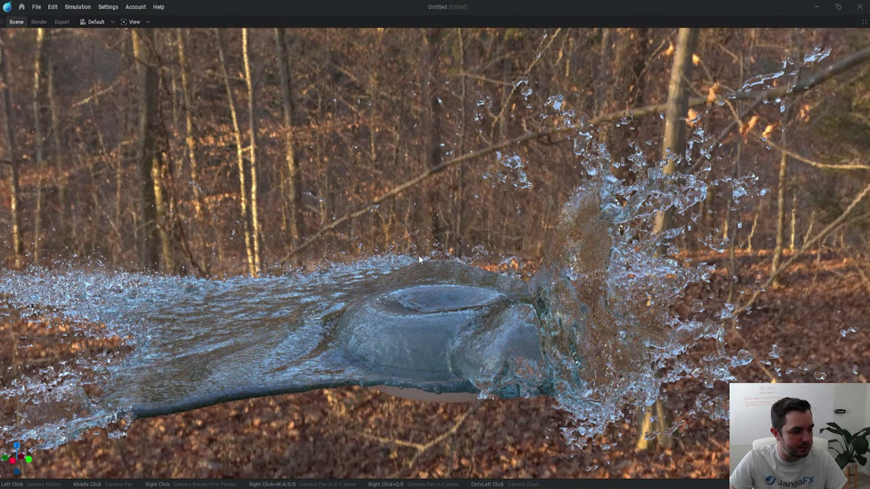
Step: Replay the splash from other sides of the torus, pause it at frame 79 and restore the full window layout
left_click_drag(420, 260, 829, 309)
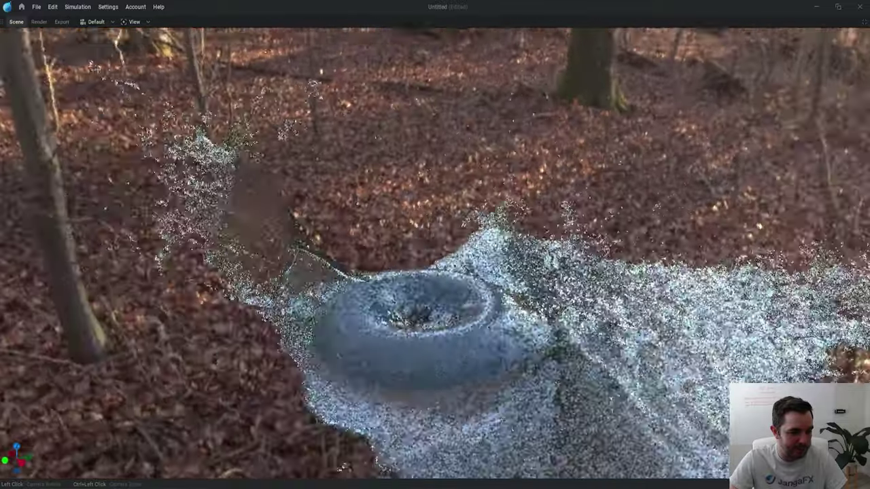
left_click_drag(632, 323, 603, 276)
scroll(737, 316, "down", 4)
scroll(603, 276, "up", 3)
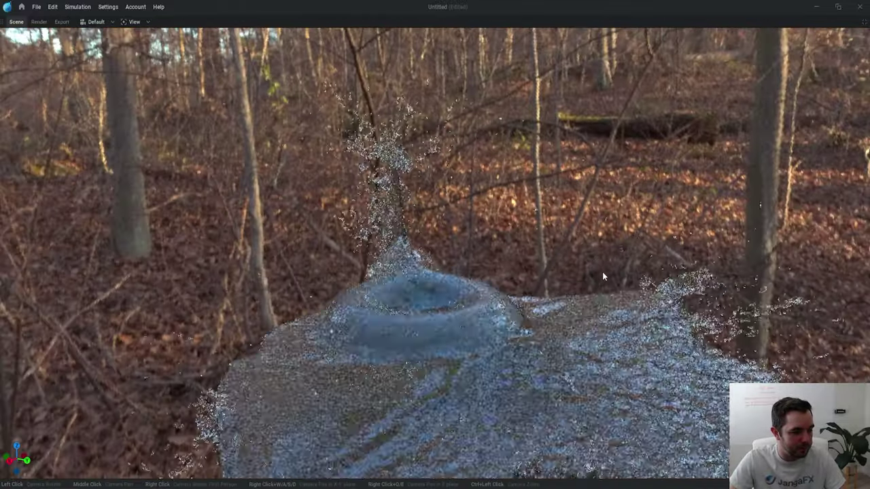
key("r")
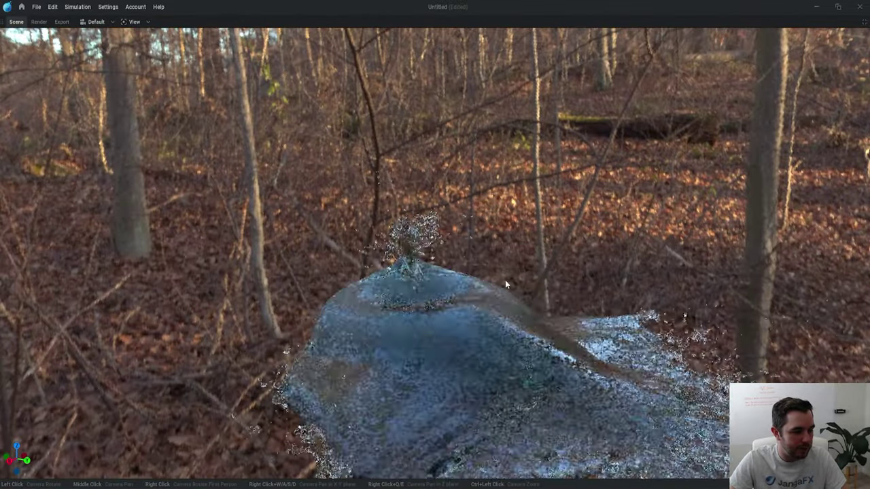
key("ctrl+space")
Step: Compare the splash up to frame 86 in a maximized viewport with the SVGF denoiser switched off, and switch the denoiser back on
left_click(751, 158)
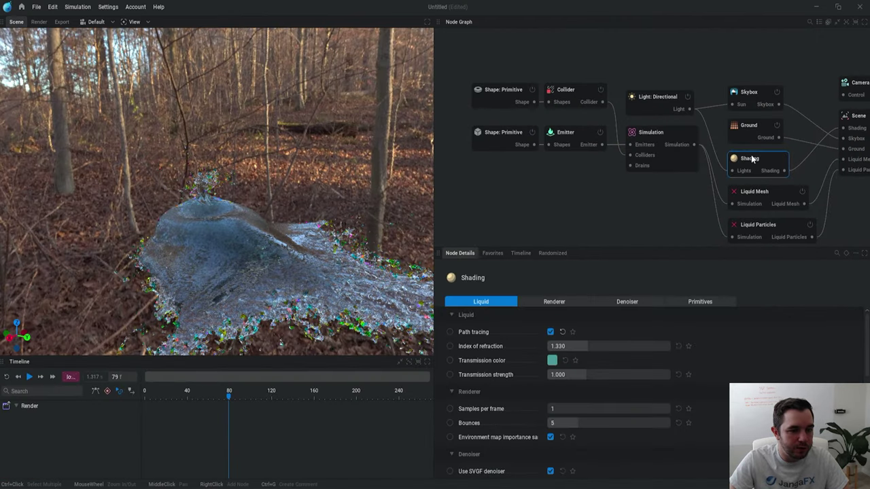
left_click(626, 301)
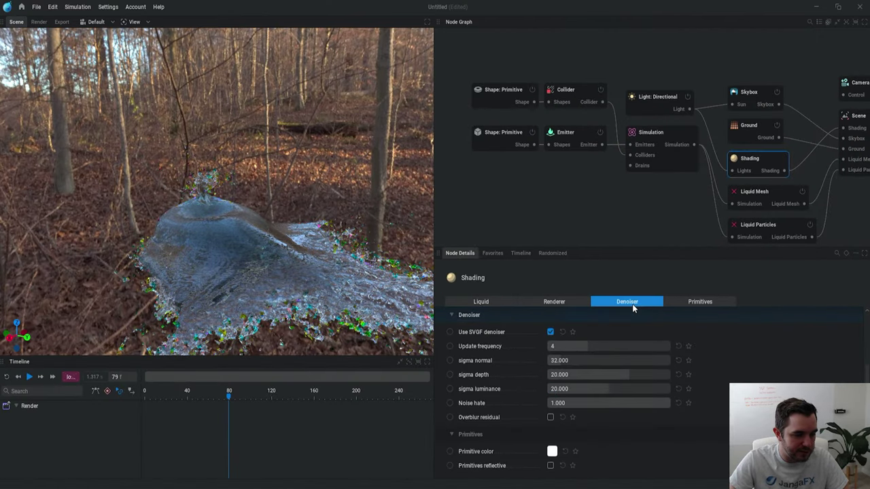
left_click(550, 332)
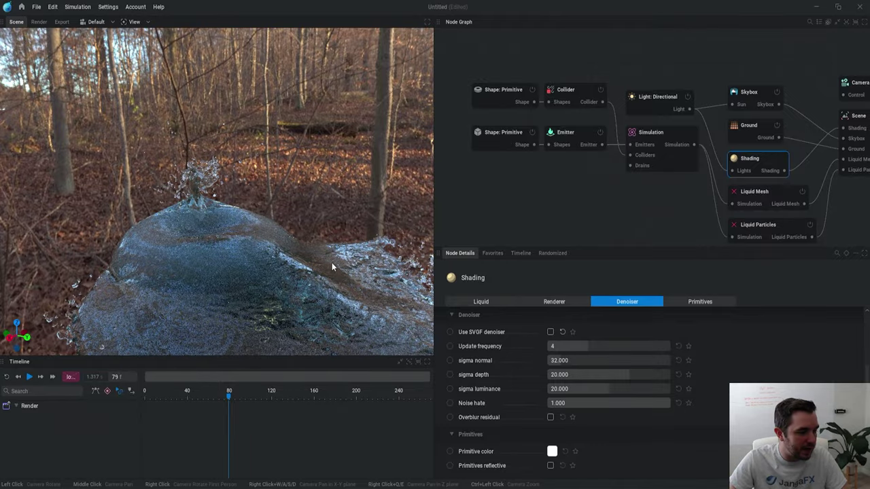
key("ctrl+space")
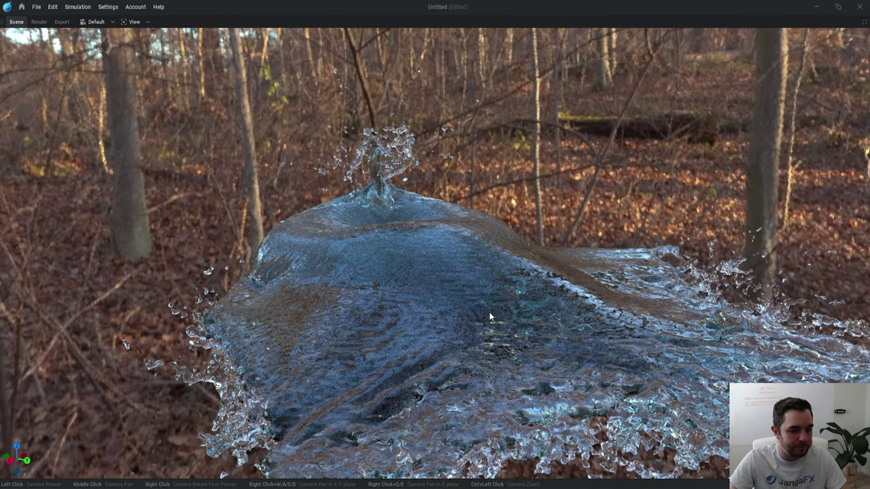
key("r")
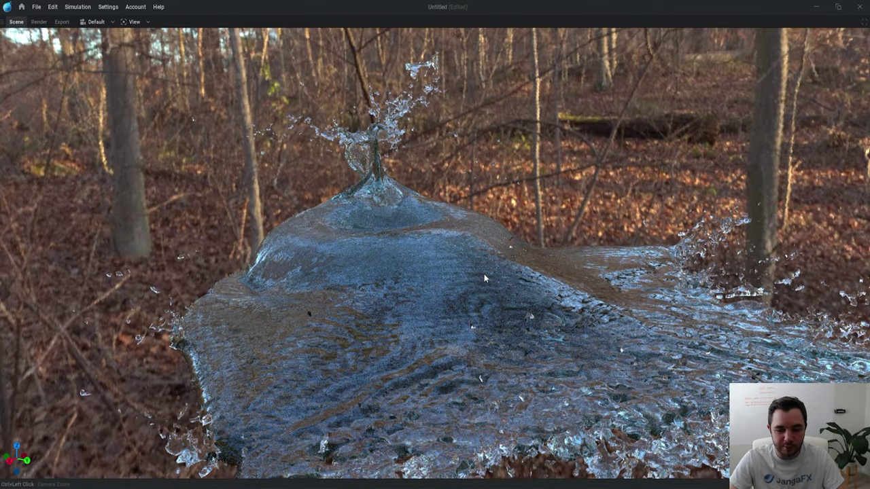
key("ctrl+space")
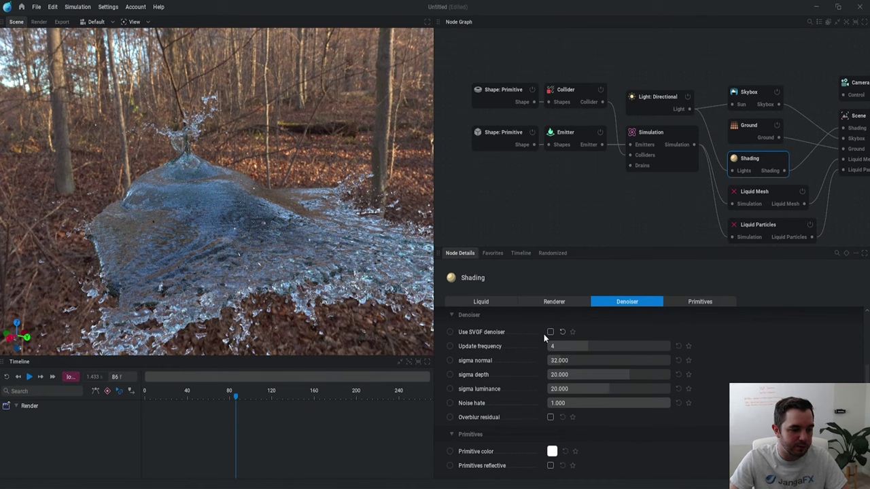
left_click(551, 332)
Step: Restart the splash with the denoiser active, replay it from another side of the torus and pause it at frame 117
scroll(275, 233, "down", 3)
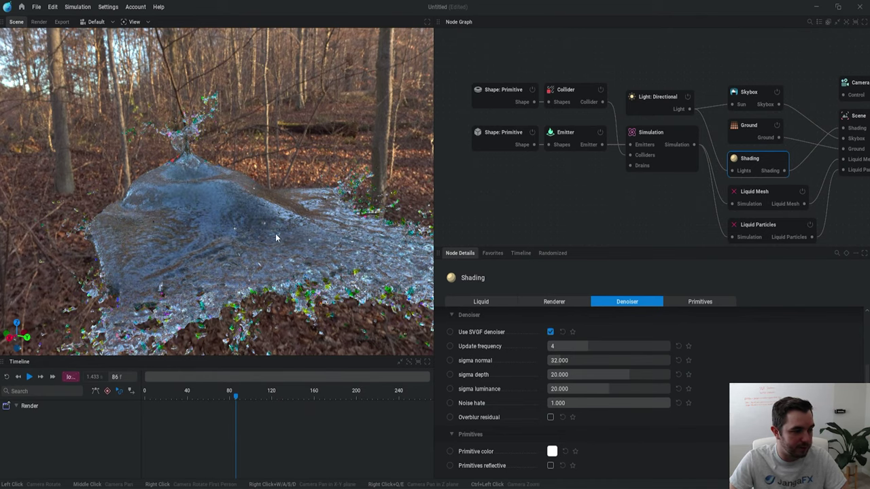
left_click_drag(275, 233, 228, 233)
key("r")
key("space")
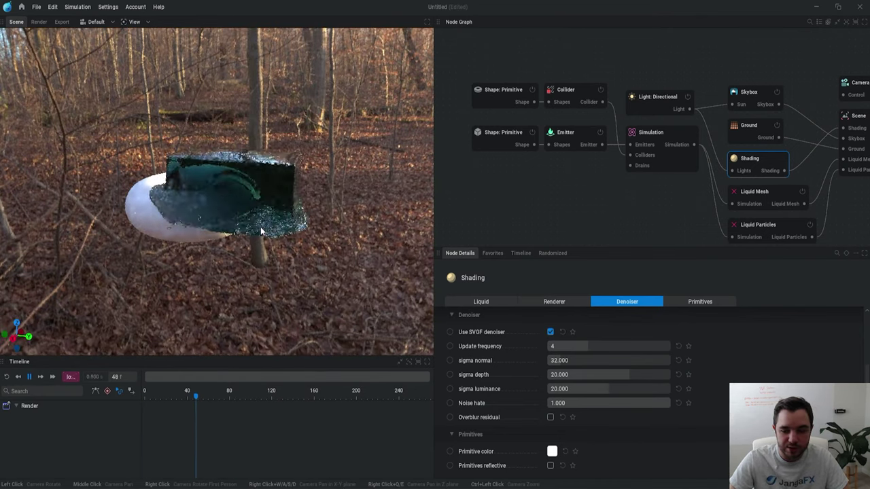
left_click_drag(189, 191, 216, 198)
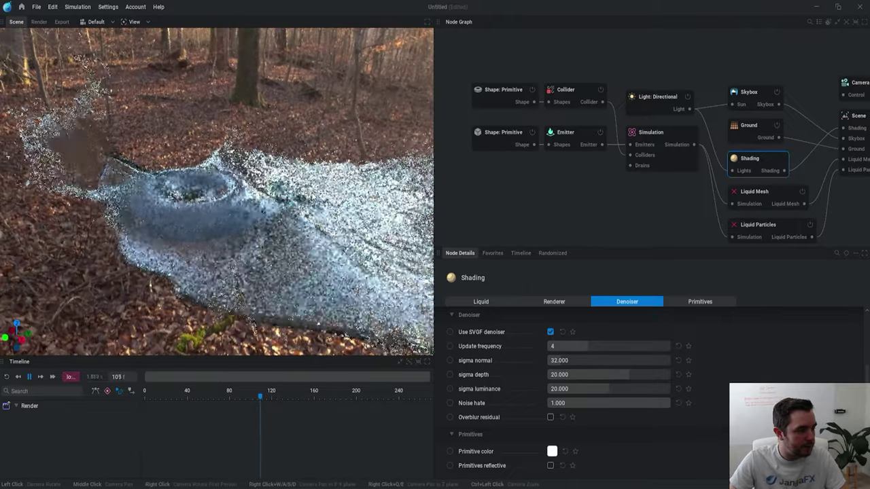
key("space")
Step: Change the liquid emitter's shape primitive to a Sphere and restart the simulation
left_click(487, 138)
left_click(588, 334)
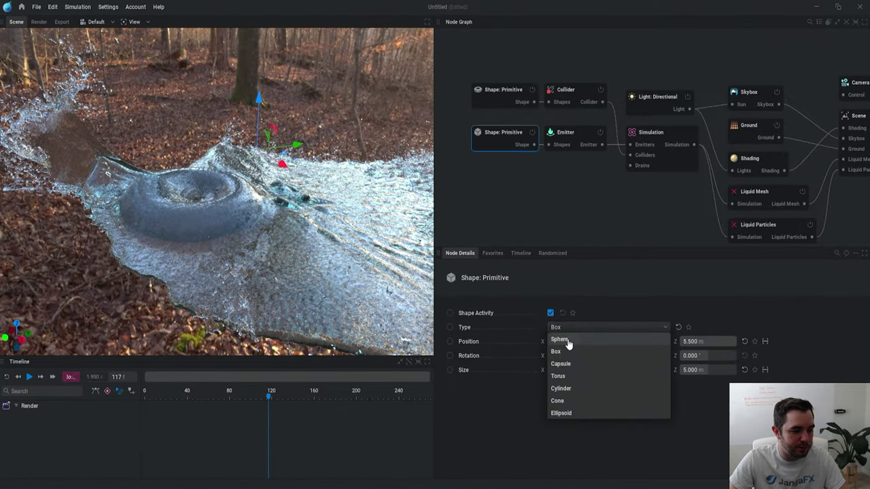
left_click(567, 342)
key("r")
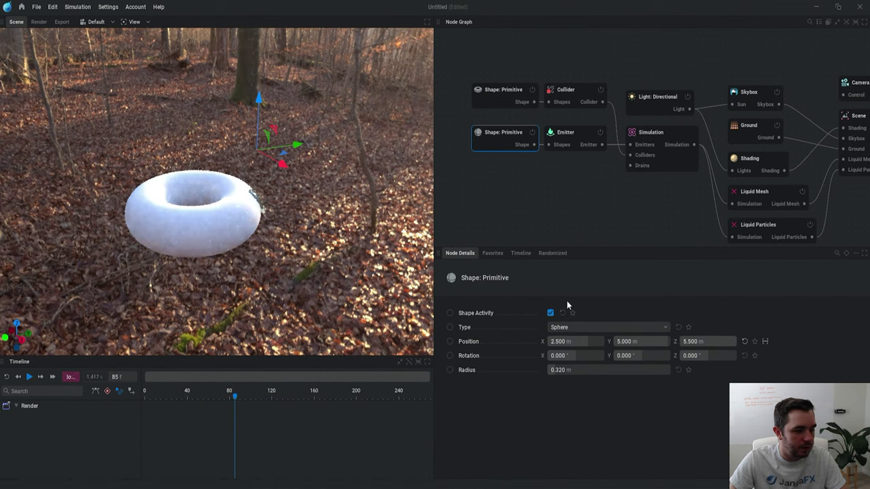
Step: Select the Emitter node, run the simulation and examine the thin stream pouring onto the torus close up
left_click(577, 140)
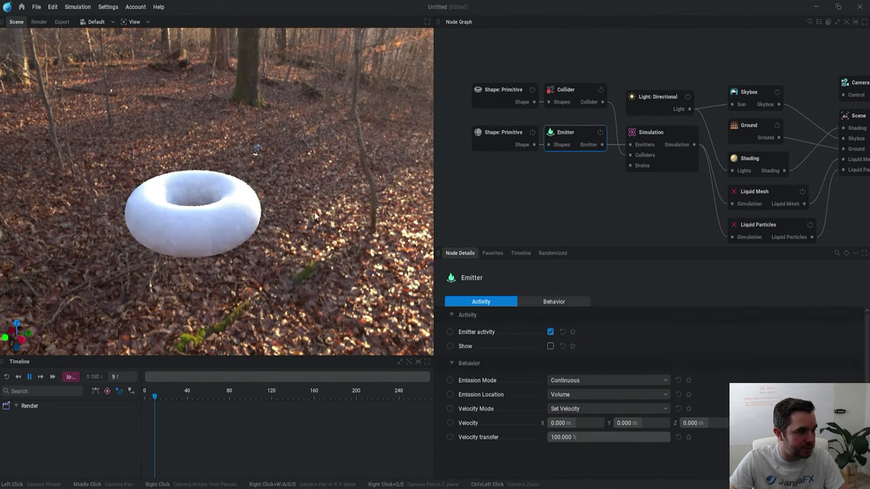
scroll(314, 216, "up", 5)
left_click_drag(317, 216, 341, 288)
scroll(326, 164, "up", 3)
scroll(323, 262, "down", 3)
scroll(292, 278, "down", 1)
scroll(280, 264, "up", 1)
scroll(341, 288, "up", 2)
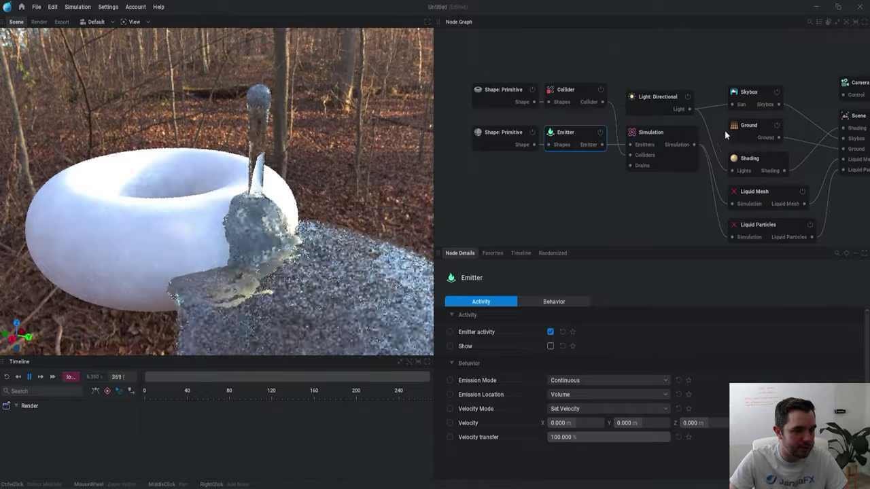
Step: Set the denoiser's update frequency to 5, sigma normal to 186, sigma depth to 23.2 and sigma luminance to 25.867, and disable the SVGF denoiser
left_click(748, 161)
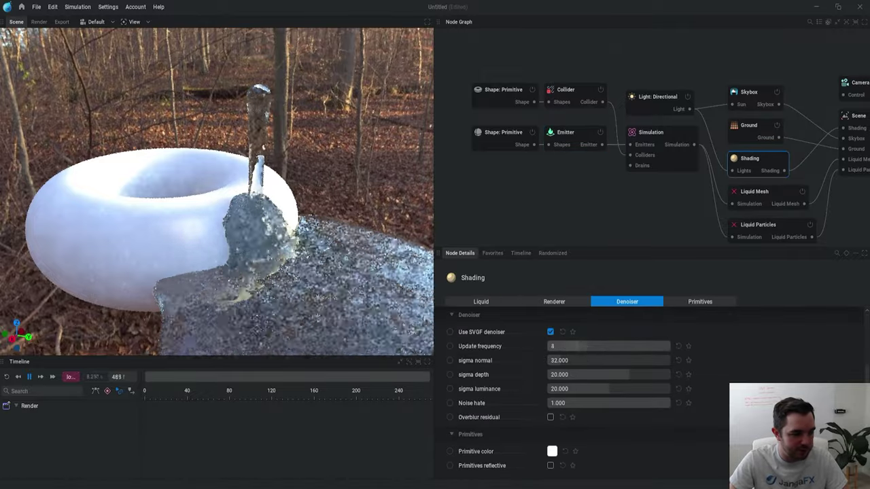
left_click_drag(577, 347, 627, 389)
left_click(551, 332)
Step: Restart the simulation and examine the undenoised stream over the torus from other angles, pausing at frame 77
scroll(356, 243, "down", 2)
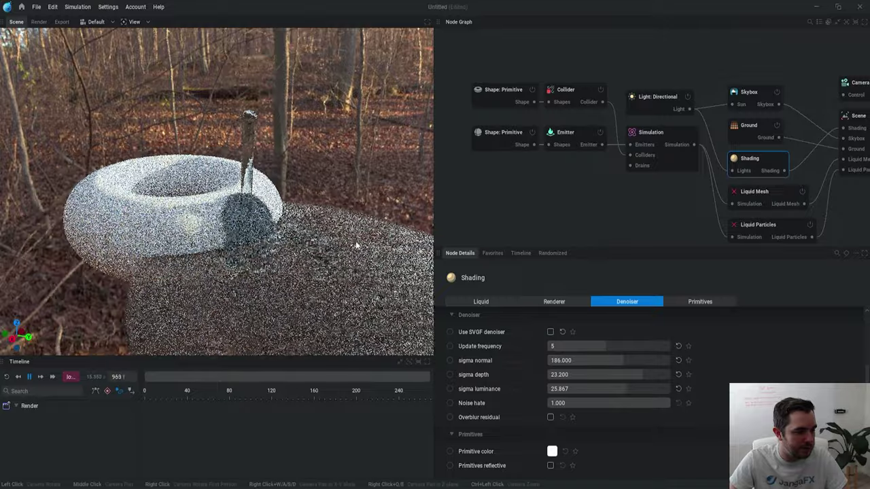
left_click_drag(356, 243, 327, 247)
scroll(326, 248, "up", 2)
key("space")
scroll(231, 256, "up", 2)
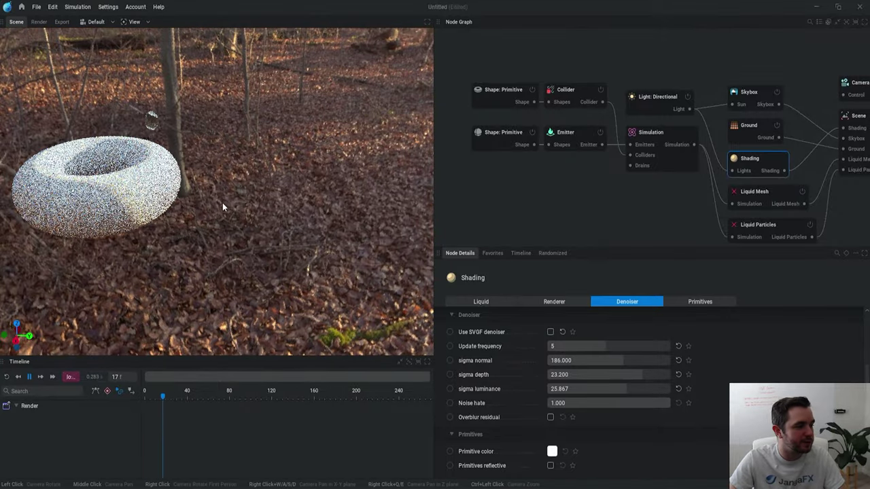
scroll(203, 207, "down", 4)
Step: Increase the emitter sphere's radius to 1.587 m, run the thicker stream and restart the simulation
left_click(499, 140)
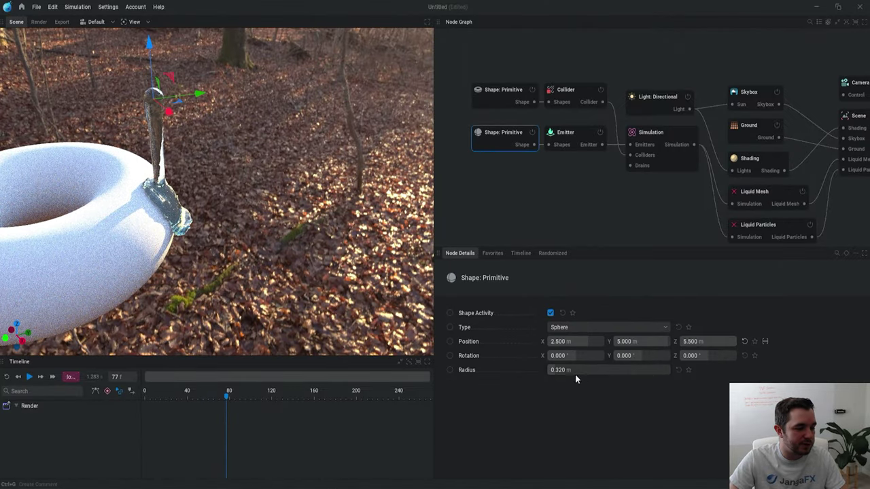
scroll(293, 204, "down", 3)
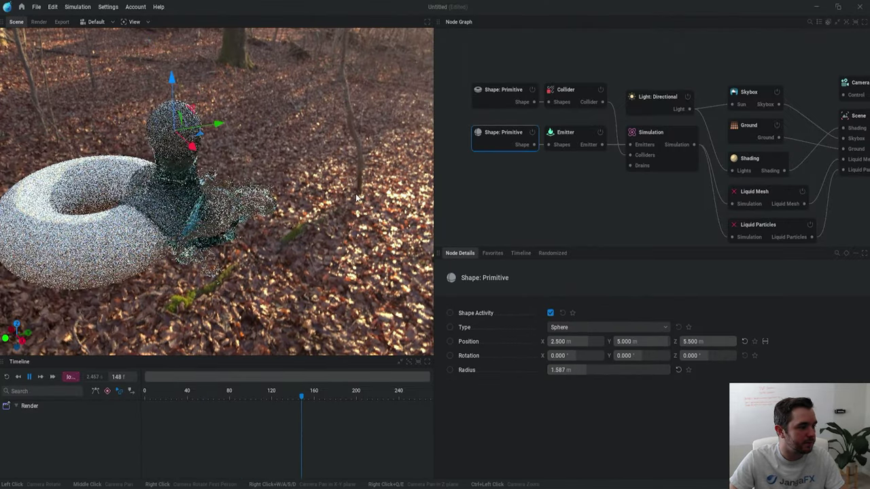
left_click(459, 206)
scroll(288, 198, "down", 2)
key("r")
Step: Change the collider's shape primitive to a Box and set its X and Y size to 50 m
left_click(497, 106)
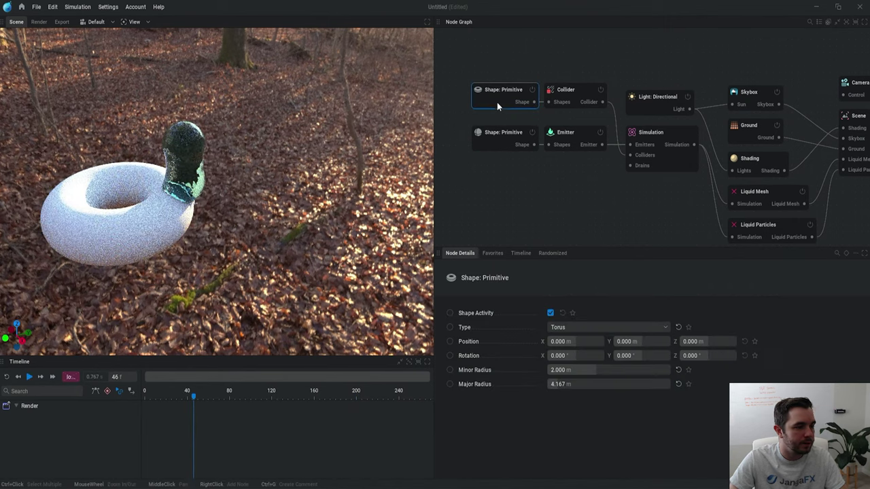
left_click(568, 353)
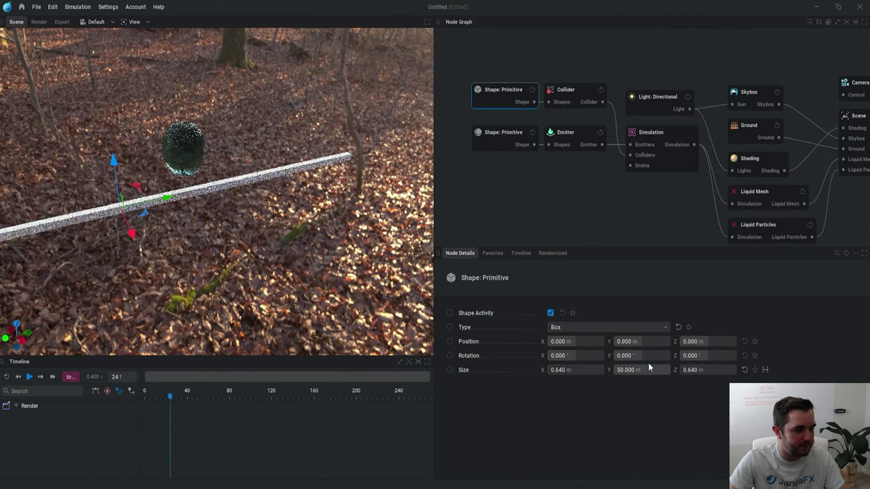
left_click(567, 370)
type("50")
key("Return")
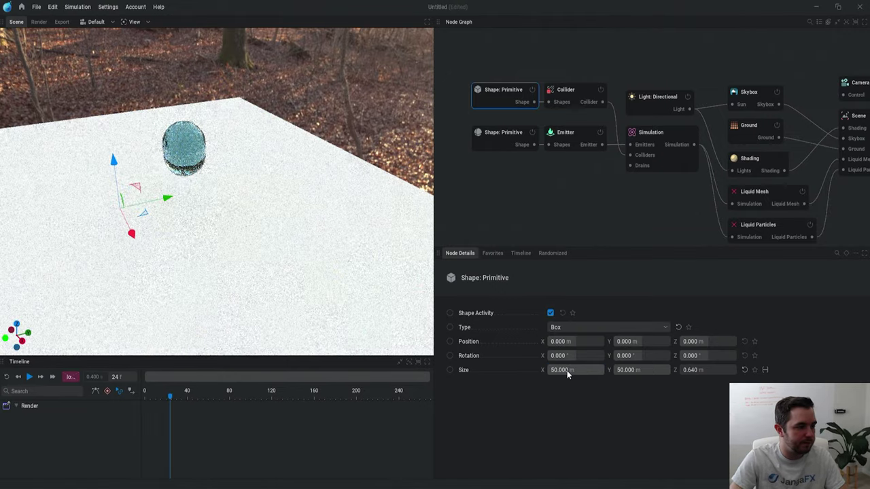
Step: Tilt the box collider about 21.1° around the Y axis and run the simulation to frame 110
left_click_drag(333, 261, 227, 180)
key("e")
left_click_drag(303, 179, 325, 175)
scroll(319, 129, "up", 4)
middle_click_drag(333, 138, 308, 152)
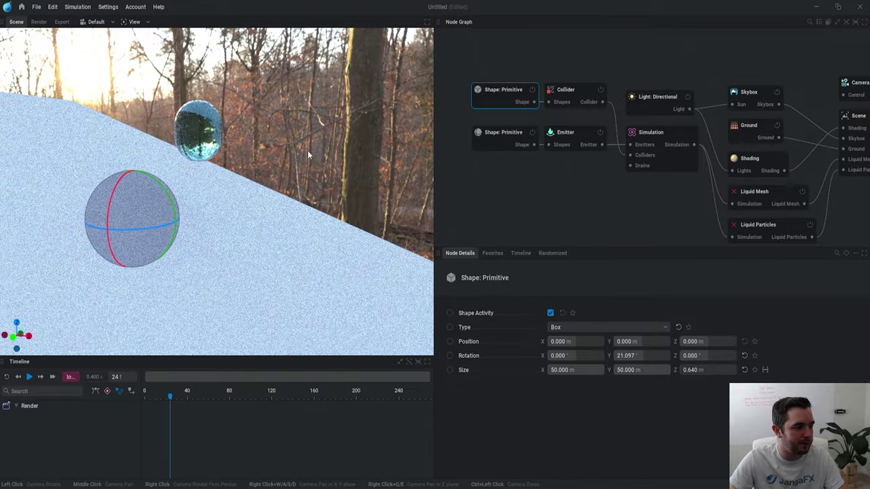
key("space")
left_click(507, 198)
key("space")
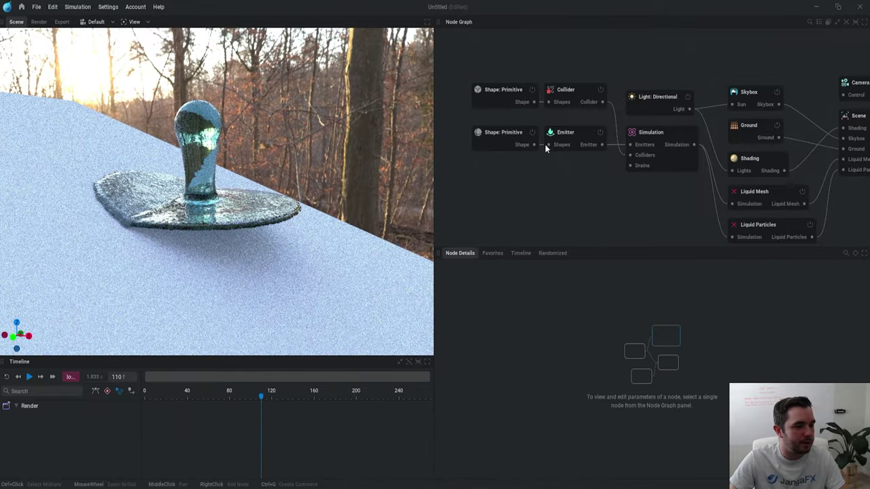
Step: Raise the tilted box collider and move the emitter sphere up to a Z position of 10.677 m
left_click(492, 91)
scroll(198, 174, "down", 4)
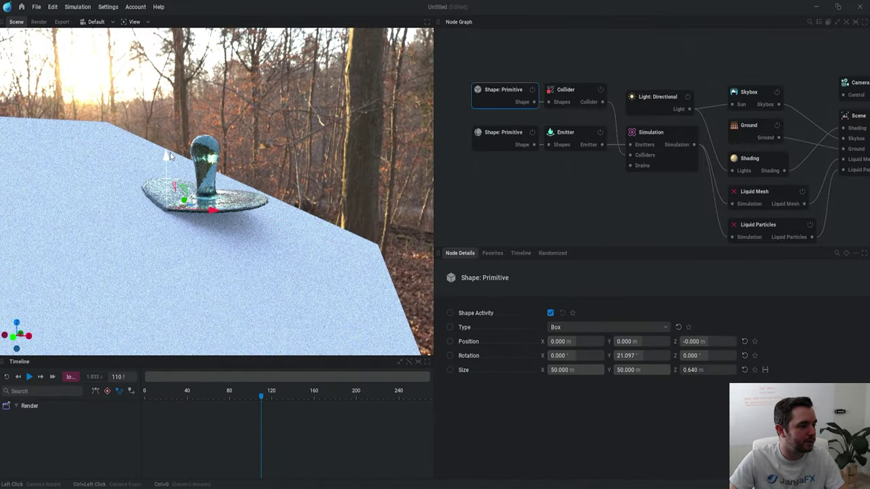
left_click_drag(169, 152, 207, 46)
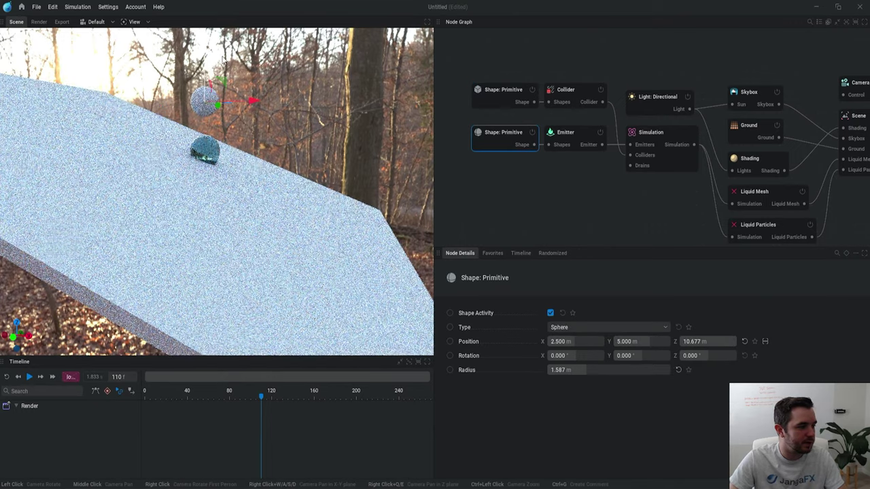
Step: Restart the simulation, watch the stream hit the tilted box from another angle and pause it at frame 150
key("r")
key("space")
left_click(479, 98)
left_click(450, 74)
left_click_drag(244, 178, 276, 211)
key("space")
Step: Replay the liquid flowing down the tilted box with the SVGF denoiser switched on, and switch the denoiser off again
left_click(756, 158)
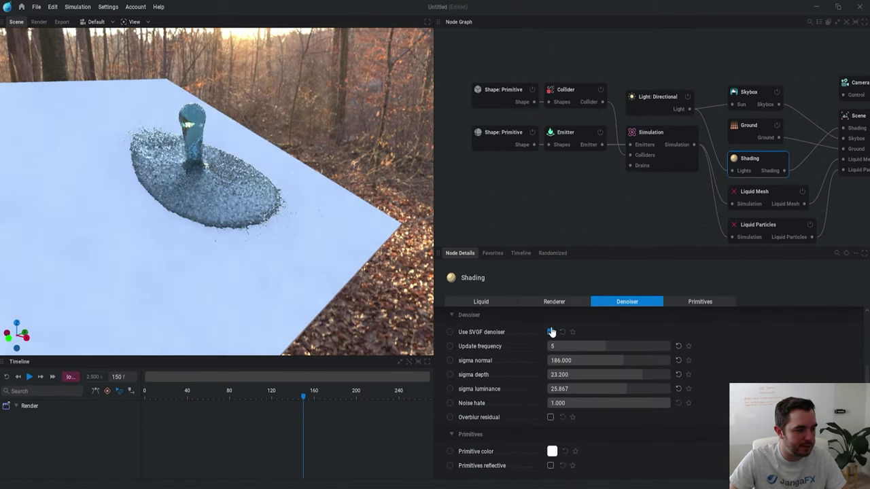
scroll(324, 185, "up", 4)
key("space")
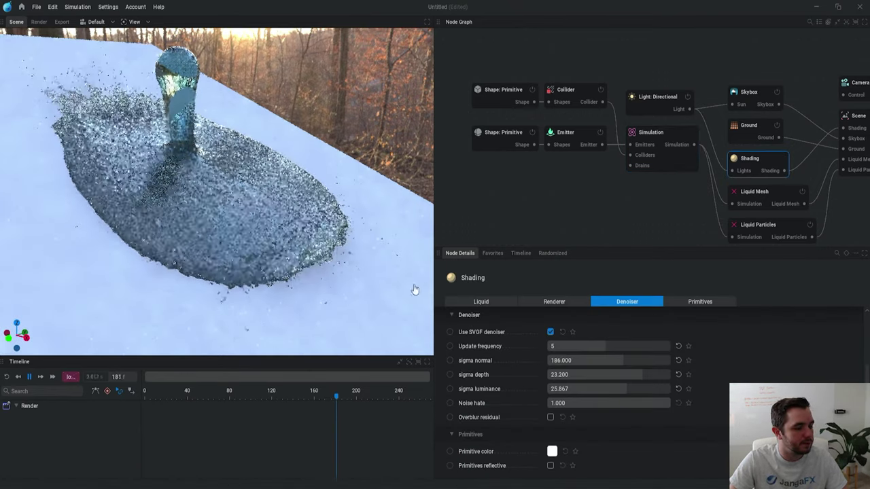
scroll(317, 238, "down", 2)
scroll(346, 237, "down", 3)
left_click_drag(345, 237, 320, 247)
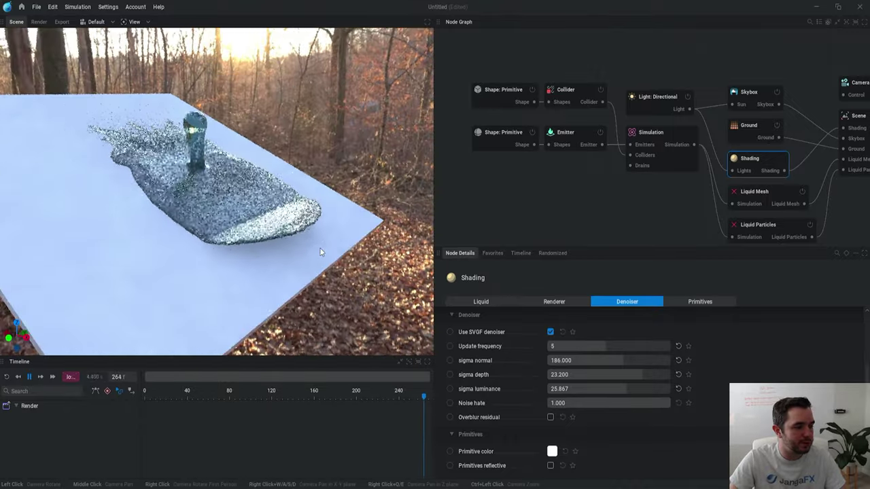
left_click(551, 332)
Step: Review the renderer, liquid and skybox settings, and make the primitives reflective in the Shading node
left_click(554, 303)
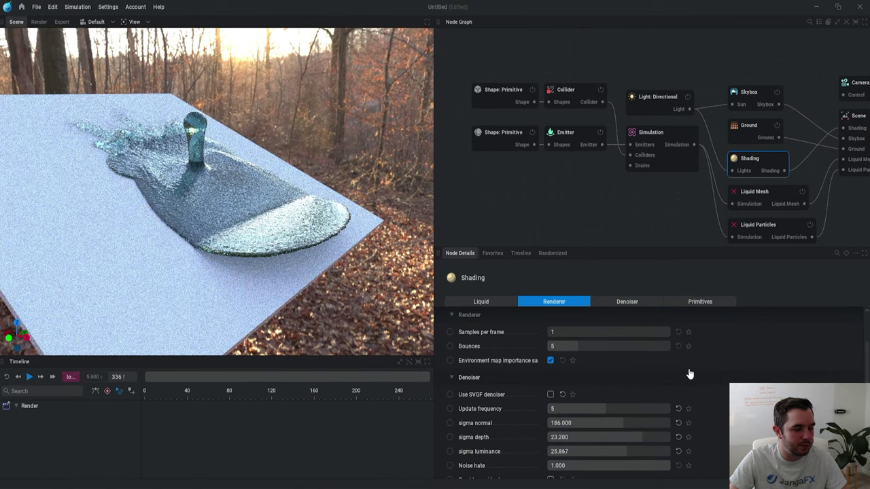
scroll(690, 373, "up", 3)
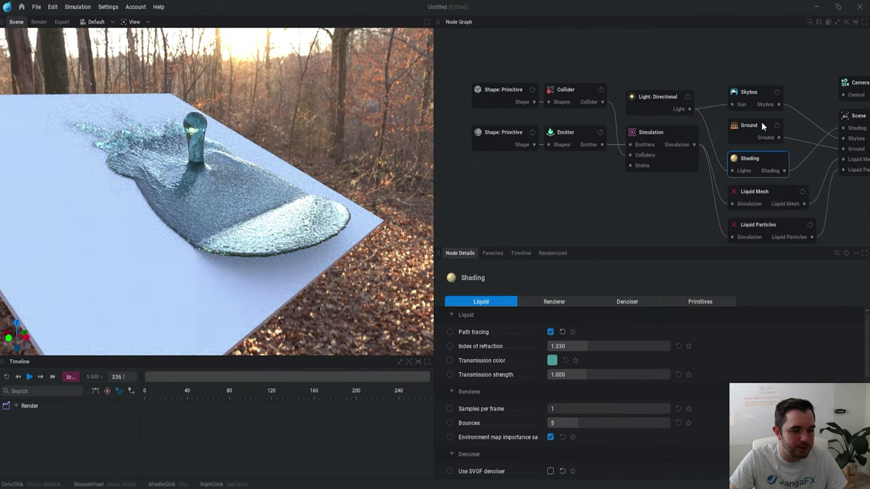
left_click(744, 95)
left_click(750, 162)
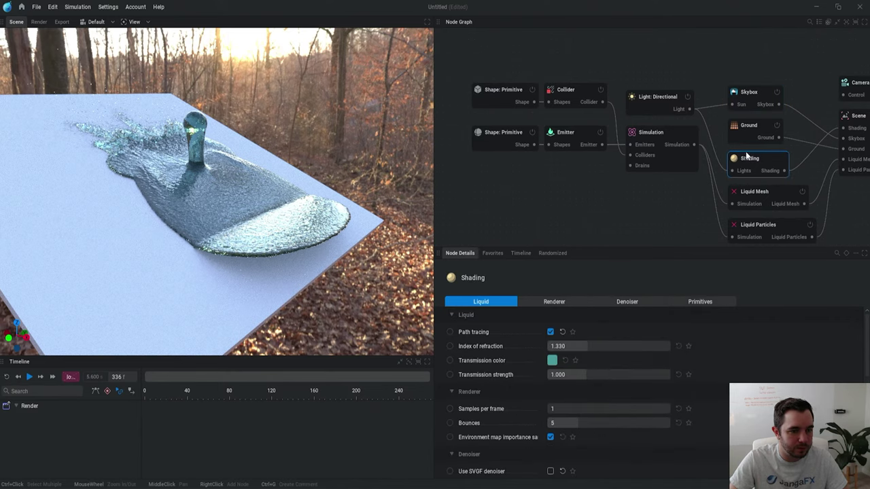
scroll(704, 417, "down", 10)
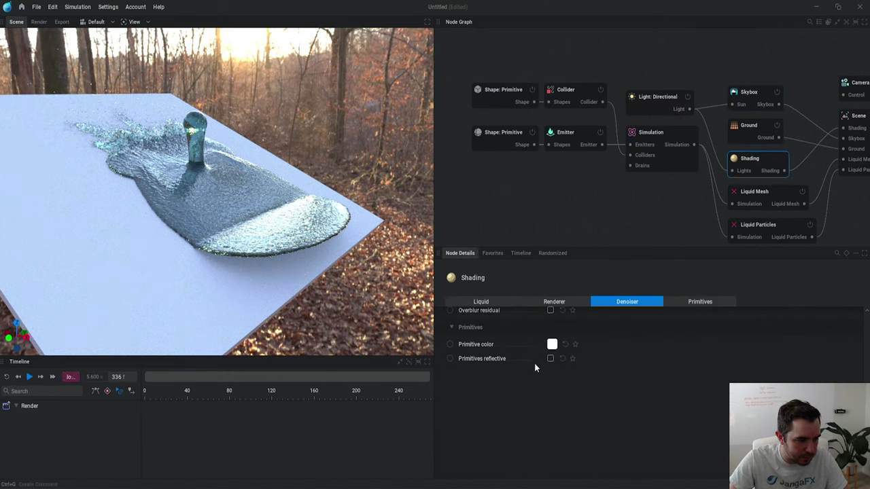
left_click(550, 359)
Step: Replay the stream over the reflective box, pause it at frame 151 and examine the reflections from several angles
scroll(249, 196, "up", 3)
left_click_drag(248, 196, 307, 197)
key("space")
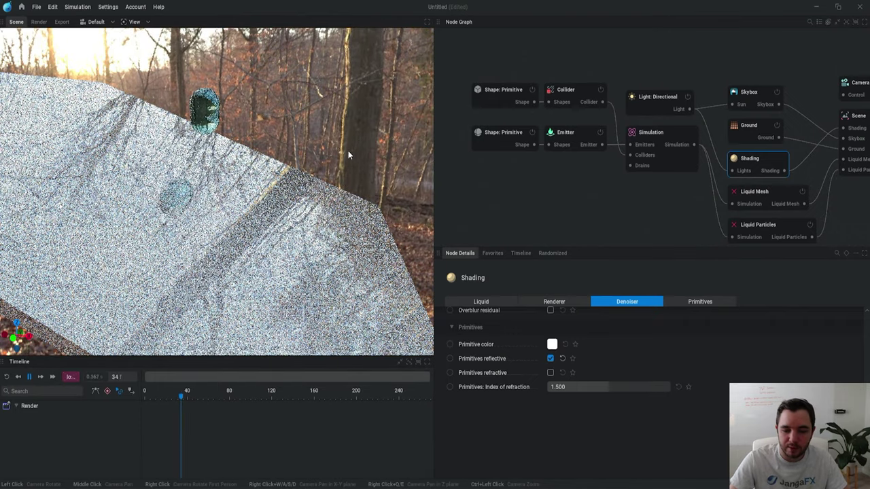
scroll(286, 198, "up", 3)
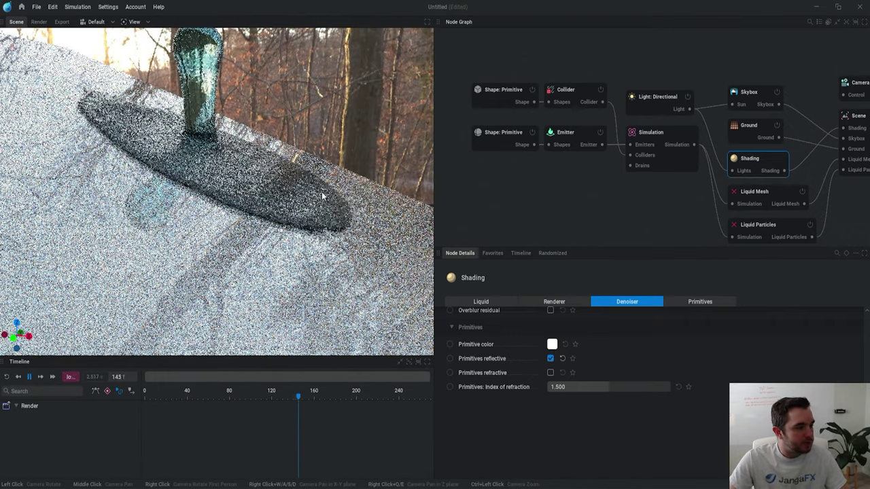
key("space")
scroll(323, 195, "down", 3)
left_click_drag(278, 190, 318, 209)
scroll(231, 167, "up", 3)
middle_click_drag(231, 167, 374, 286)
Step: Set the renderer's samples per frame to 2 in the Shading node and view the reflective box from another angle
left_click(556, 302)
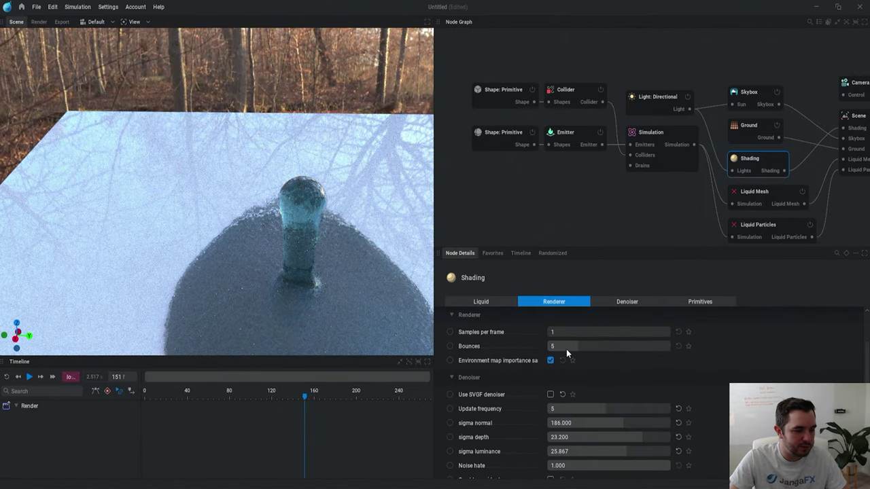
scroll(545, 387, "up", 2)
left_click_drag(589, 389, 549, 389)
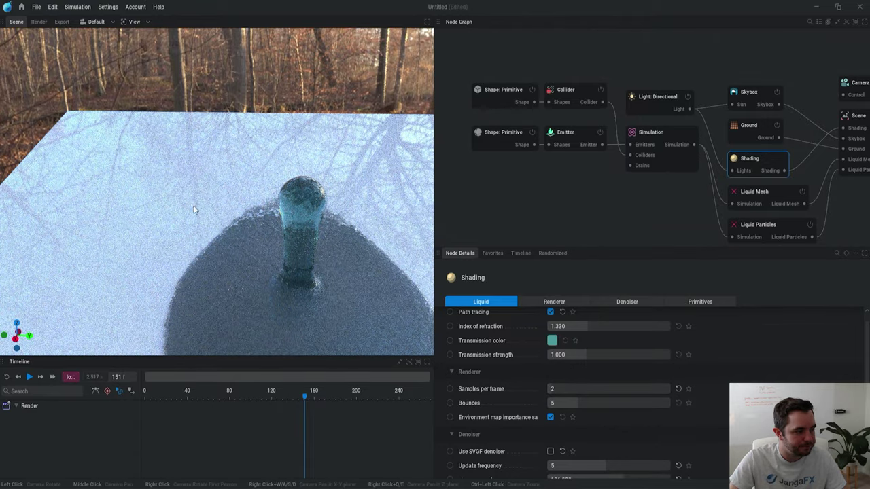
left_click_drag(193, 209, 195, 209)
middle_click_drag(384, 167, 370, 160)
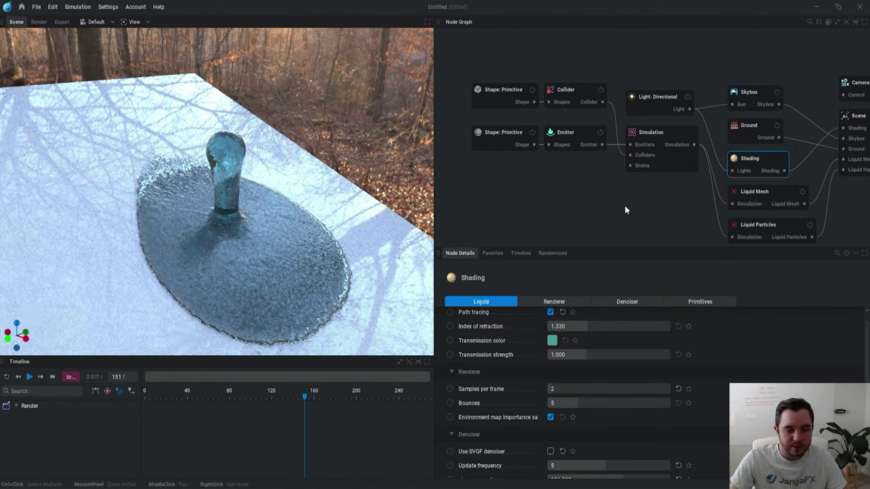
Step: Set the emitter's velocity mode to Follow Normals, restart the simulation and move the emitter sphere to about X 4.9 m, Y 0.9 m
left_click(568, 134)
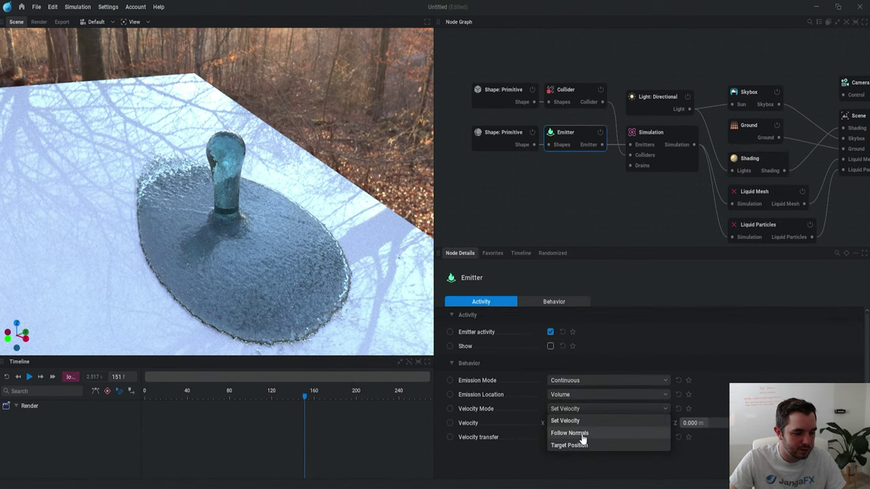
left_click(581, 433)
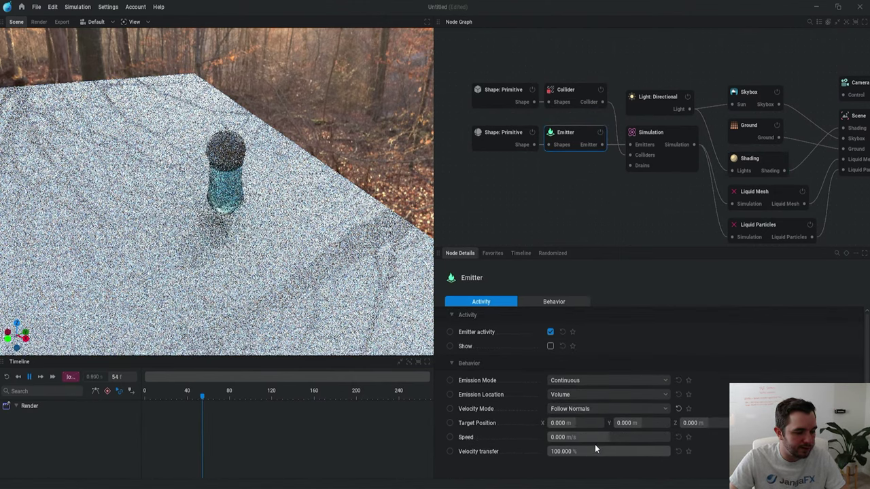
left_click(503, 133)
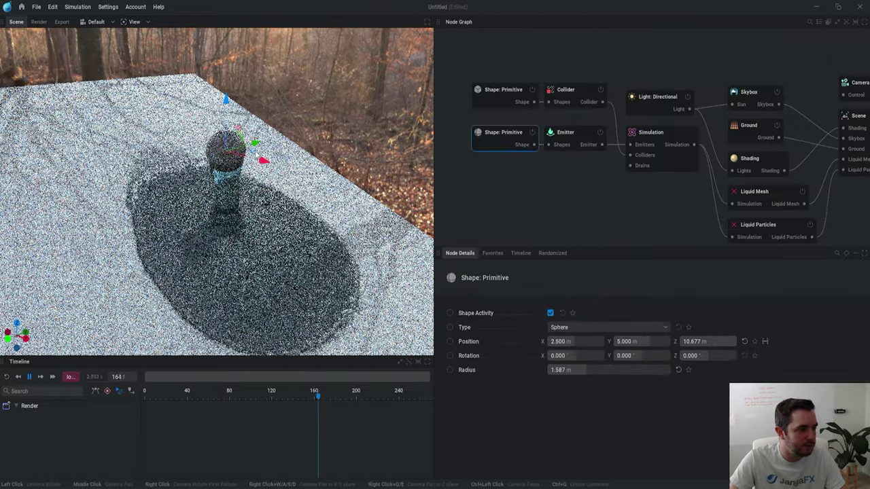
key("r")
left_click_drag(245, 153, 243, 153)
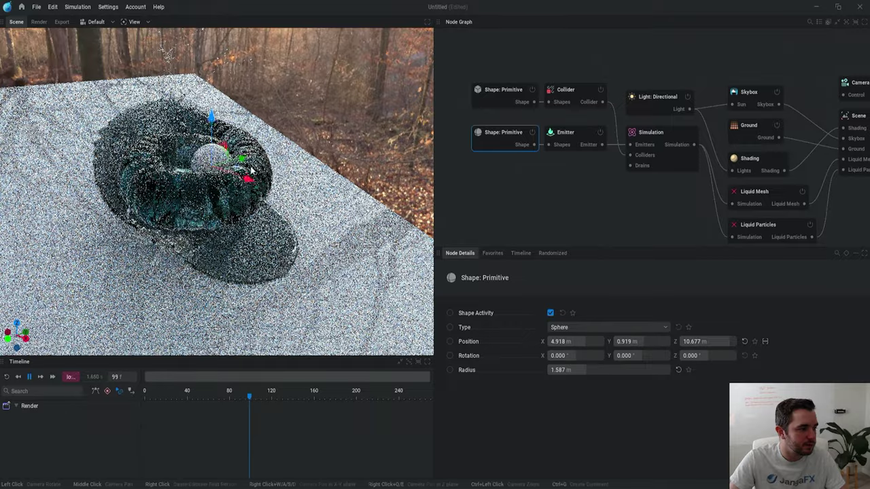
Step: Deselect the emitter sphere, let the simulation run to frame 137 and examine the paused splash from a different angle
key("space")
left_click(500, 212)
left_click_drag(279, 249, 425, 286)
key("space")
key("space")
Step: Switch the liquid shading from path tracing to Reflect and refract while replaying the stream over the box
left_click(753, 158)
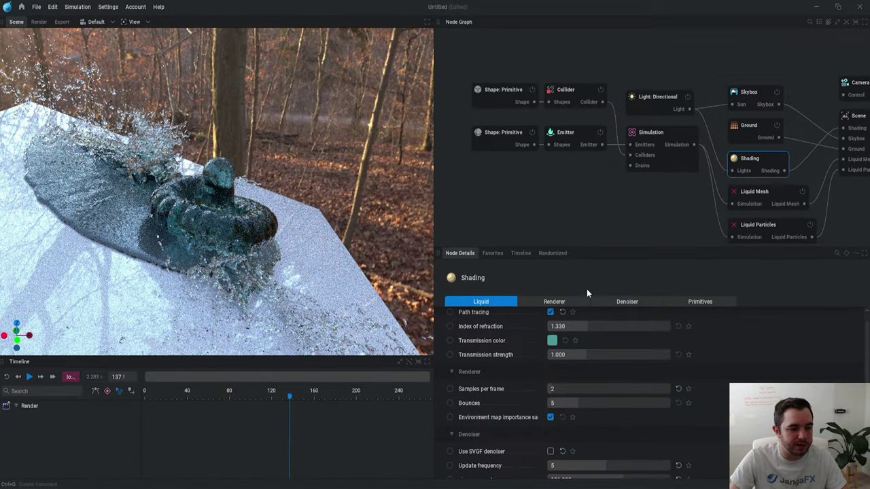
left_click(551, 312)
key("r")
key("space")
mouse_move(304, 210)
left_mouse_down()
mouse_move(291, 234)
mouse_move(287, 225)
left_mouse_up()
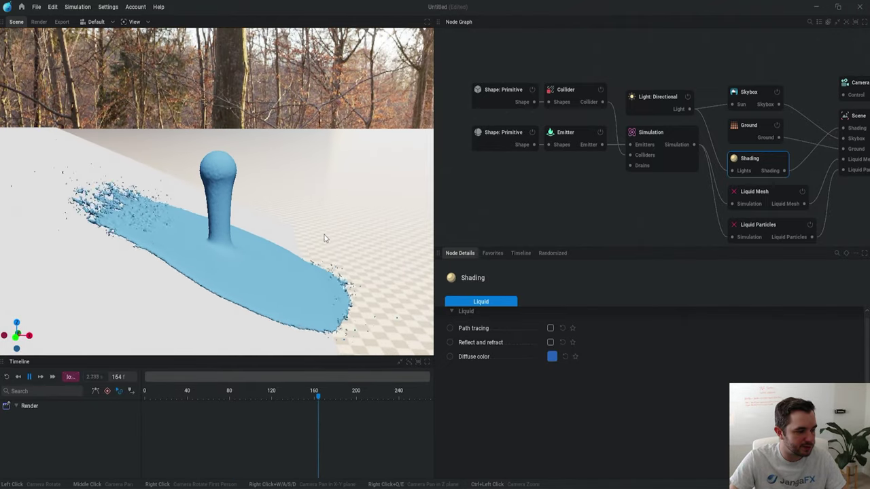
left_click(550, 342)
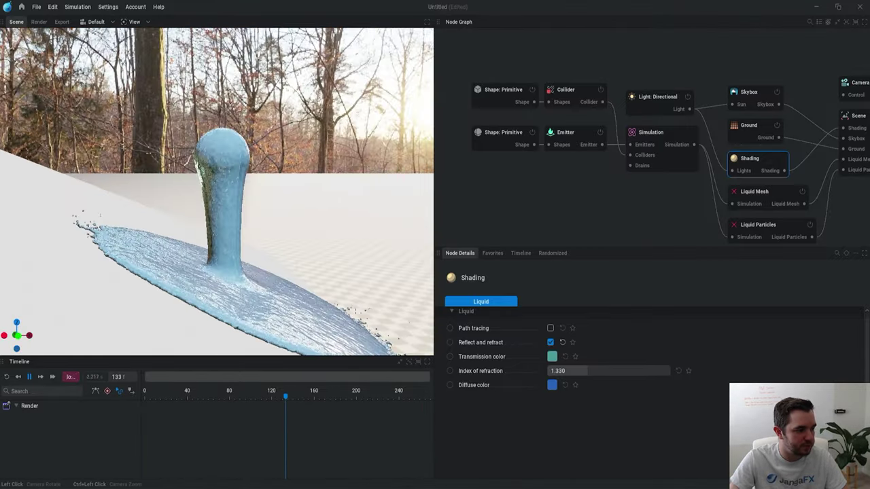
Step: Move the emitter sphere to about X -4.4 m, Z 13 m, restart the simulation and pause it at frame 167
left_click(501, 136)
left_click_drag(259, 163, 87, 102)
key("r")
left_click_drag(220, 227, 245, 245)
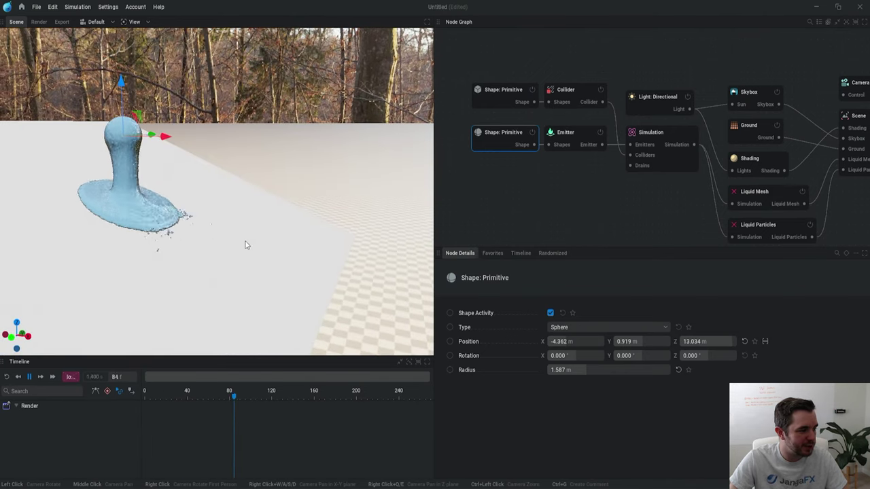
left_click(515, 205)
key("space")
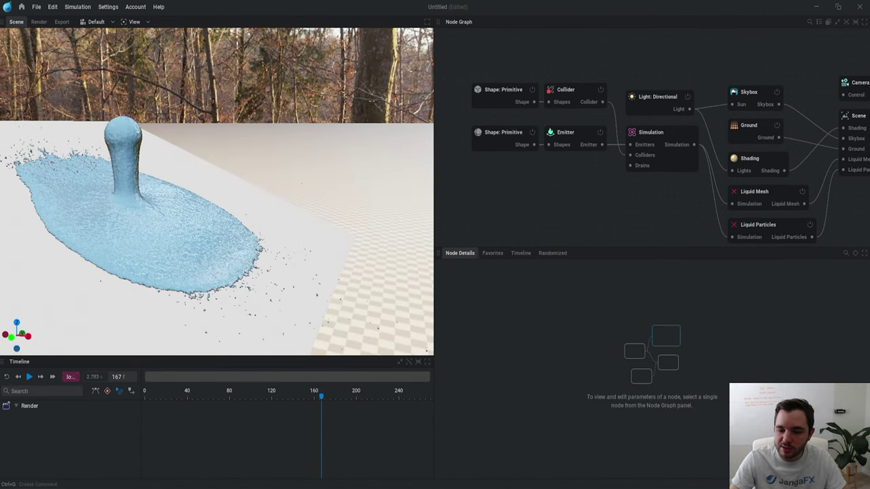